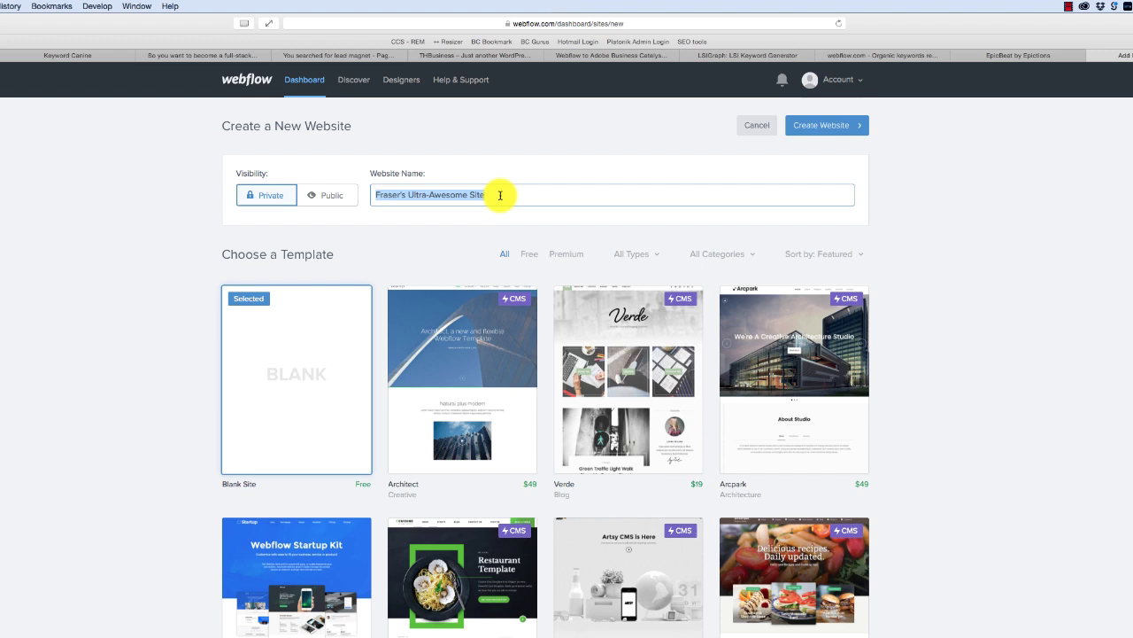
# - Name the new site webflow2abc
pyautogui.write('abc')
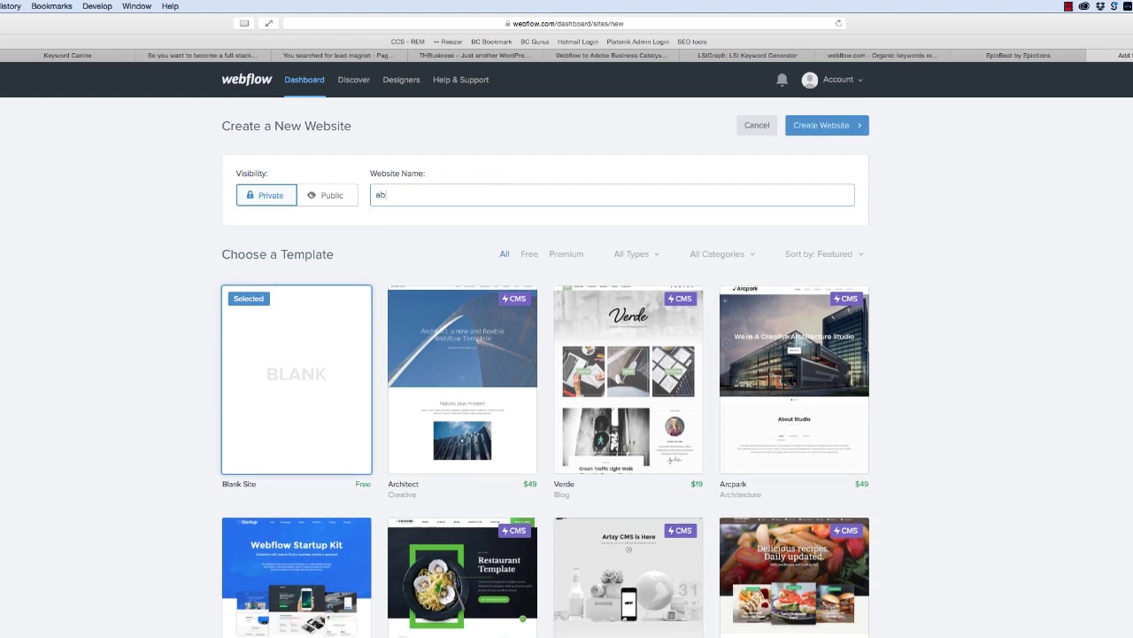
pyautogui.press('BackSpace')
pyautogui.press('BackSpace')
pyautogui.write('adob')
pyautogui.press('BackSpace')
pyautogui.press('BackSpace')
pyautogui.write('webflow2abc')
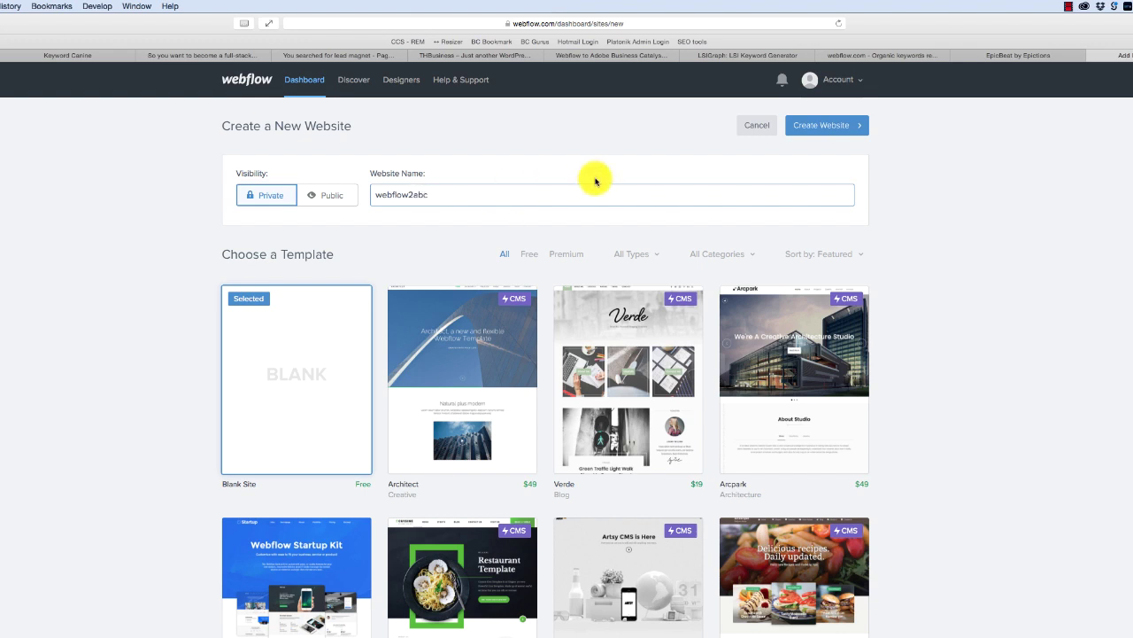
pyautogui.click(631, 254)
# - Create the site from the free Velocity template
pyautogui.click(529, 254)
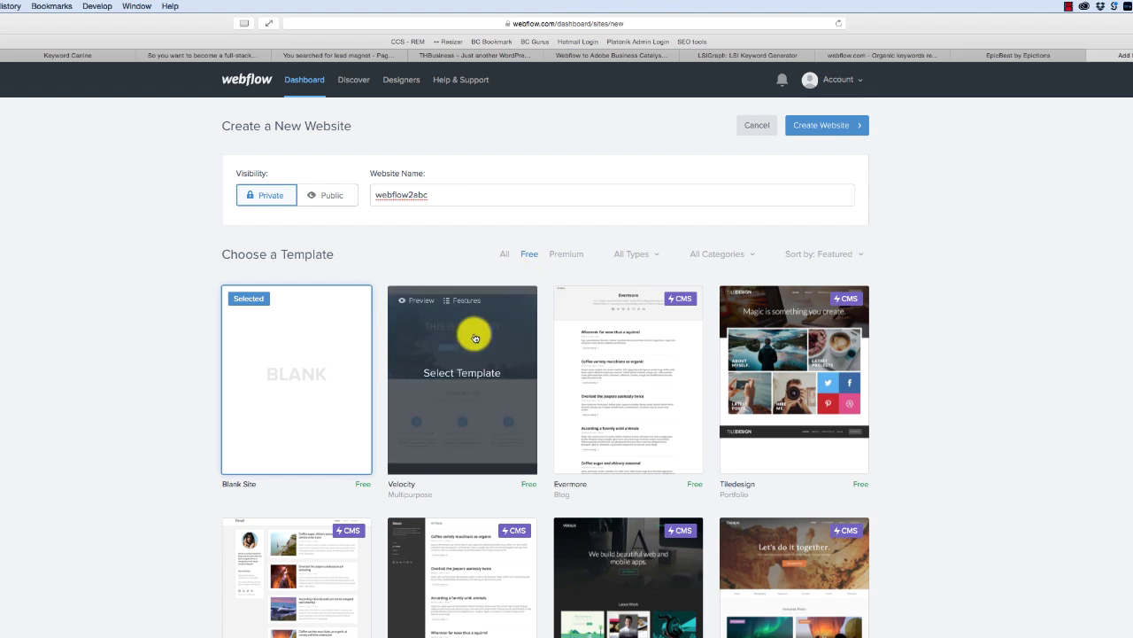
pyautogui.click(474, 372)
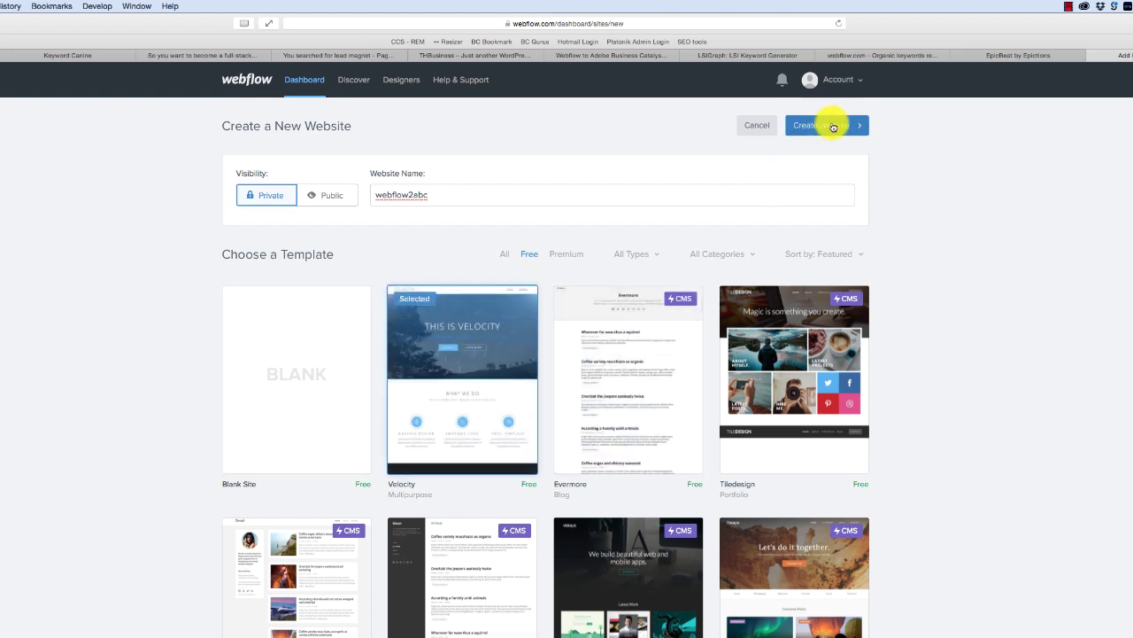
pyautogui.click(827, 125)
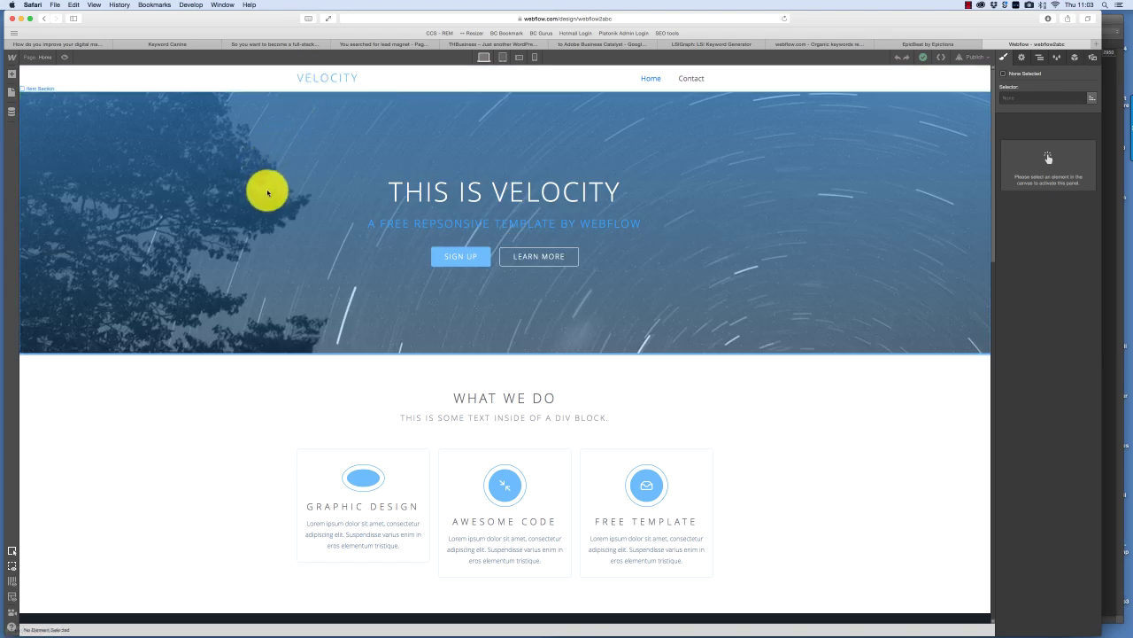
# - Select the hero section and the navigation bar in the Designer
pyautogui.click(336, 151)
pyautogui.click(182, 81)
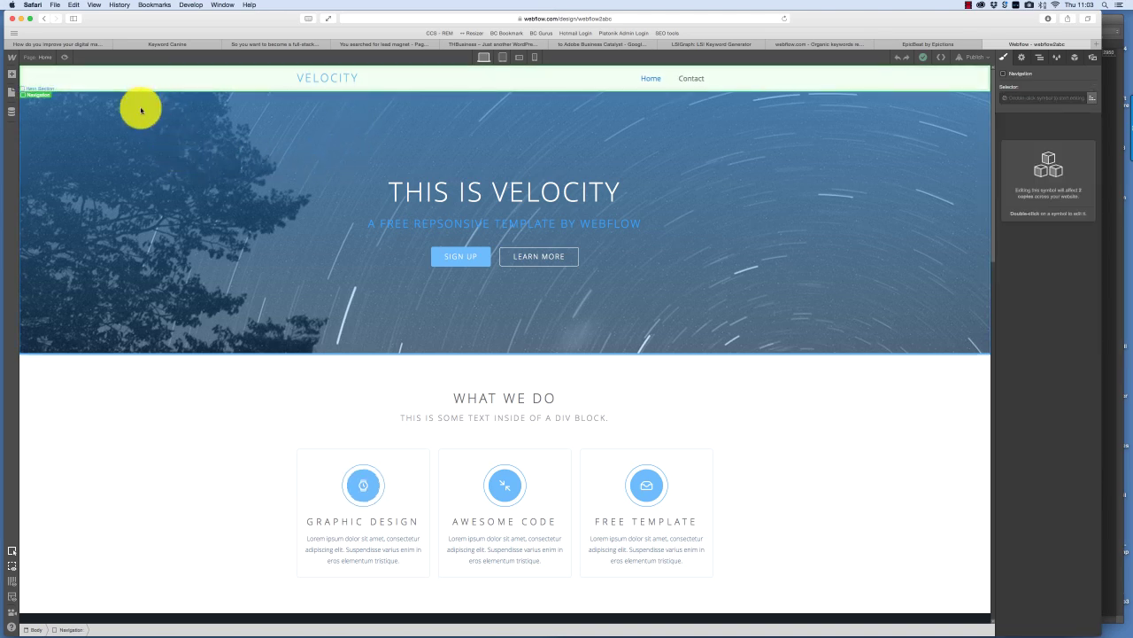
pyautogui.click(139, 109)
pyautogui.click(149, 72)
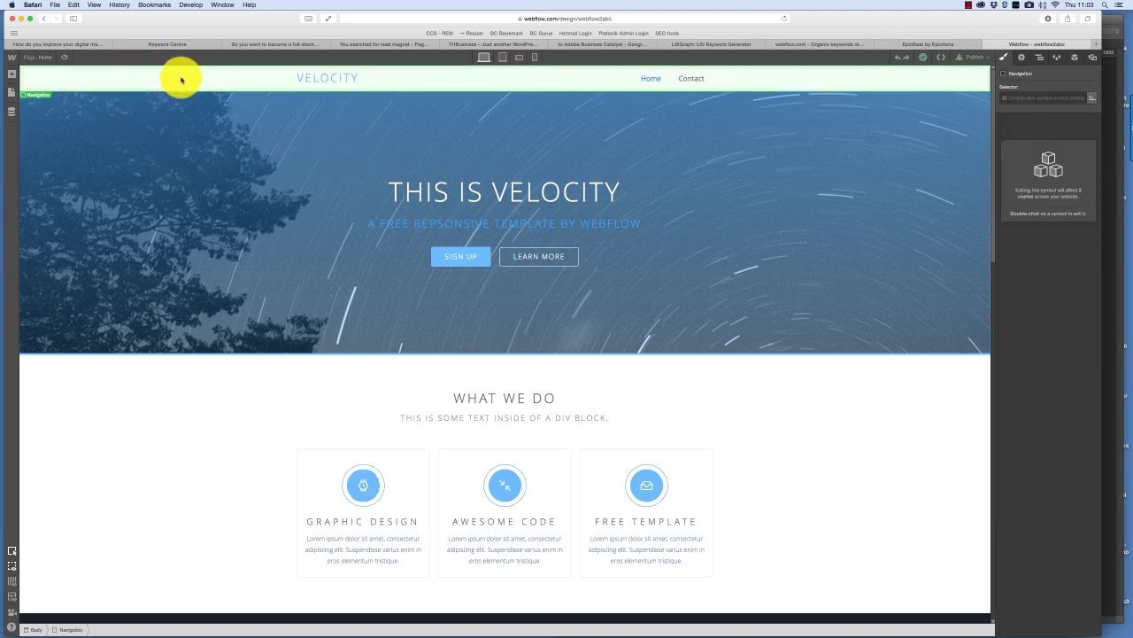
pyautogui.click(199, 224)
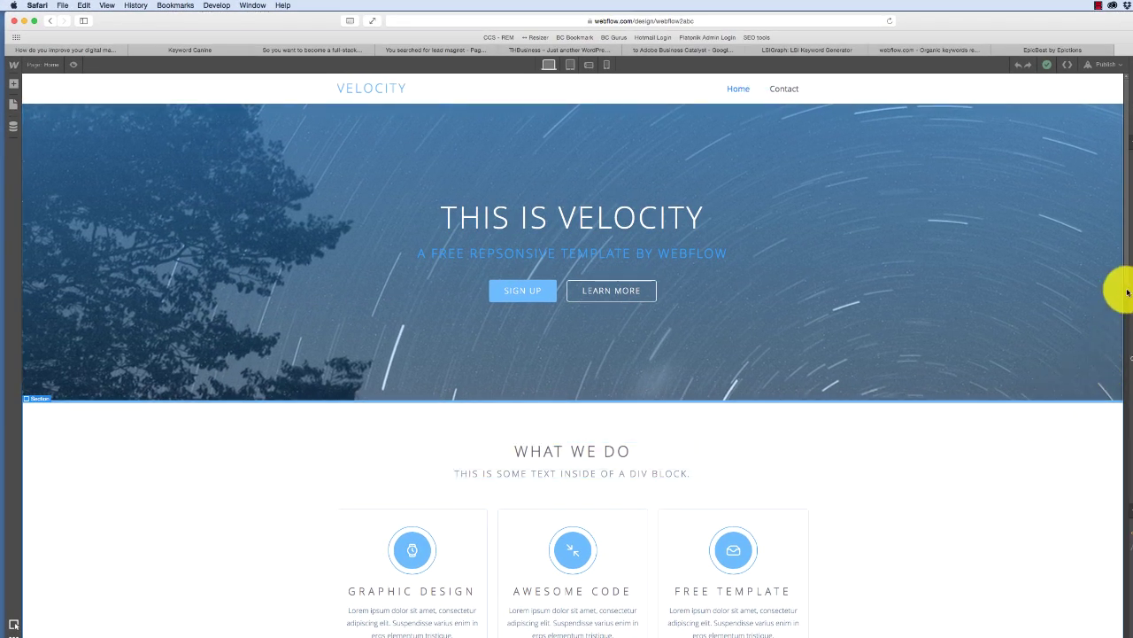
# - Scroll down the homepage and select the full-width image in the Tab Section
pyautogui.scroll(-10, 1113, 405)
pyautogui.scroll(-10, 1106, 467)
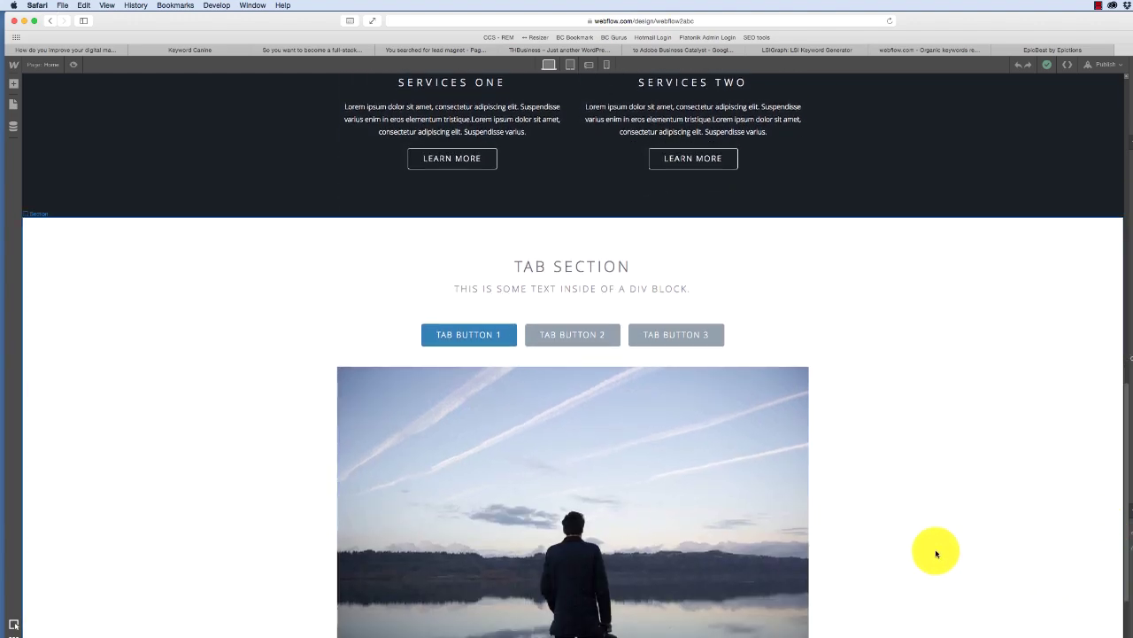
pyautogui.click(494, 473)
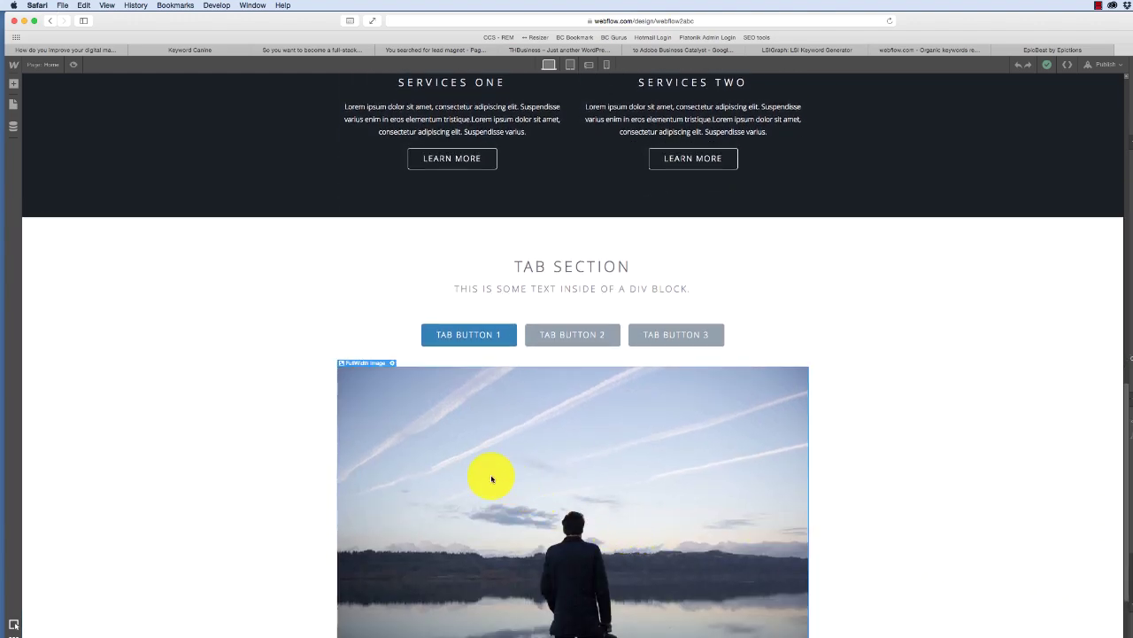
pyautogui.moveTo(1127, 430); pyautogui.dragTo(1127, 204)
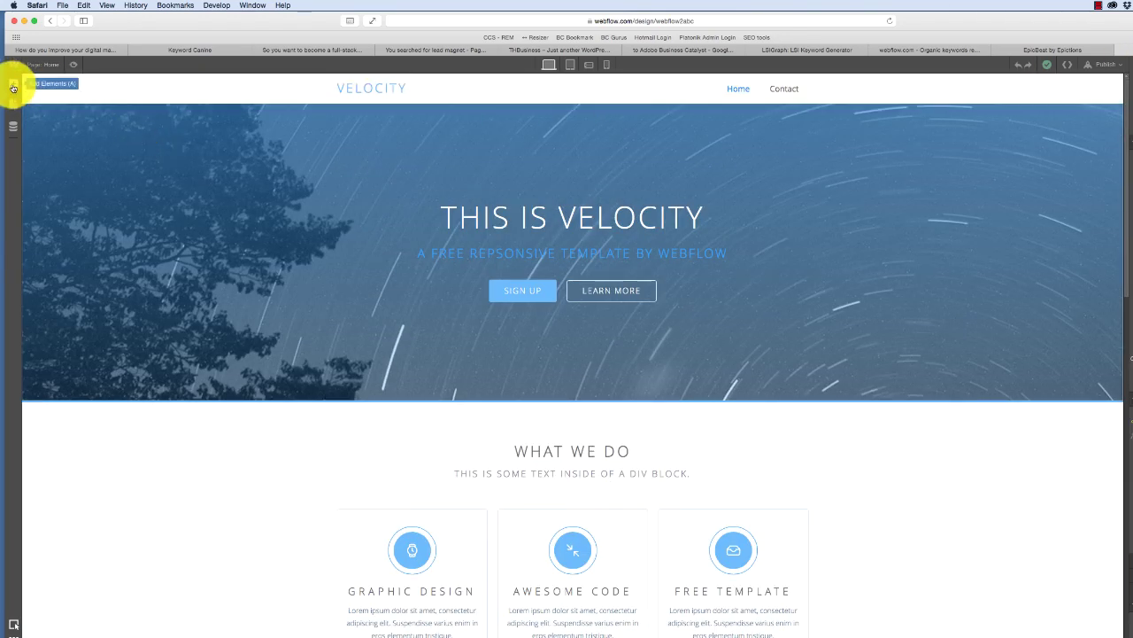
# - Look through the Add Elements, Pages and CMS Collections panels
pyautogui.click(13, 86)
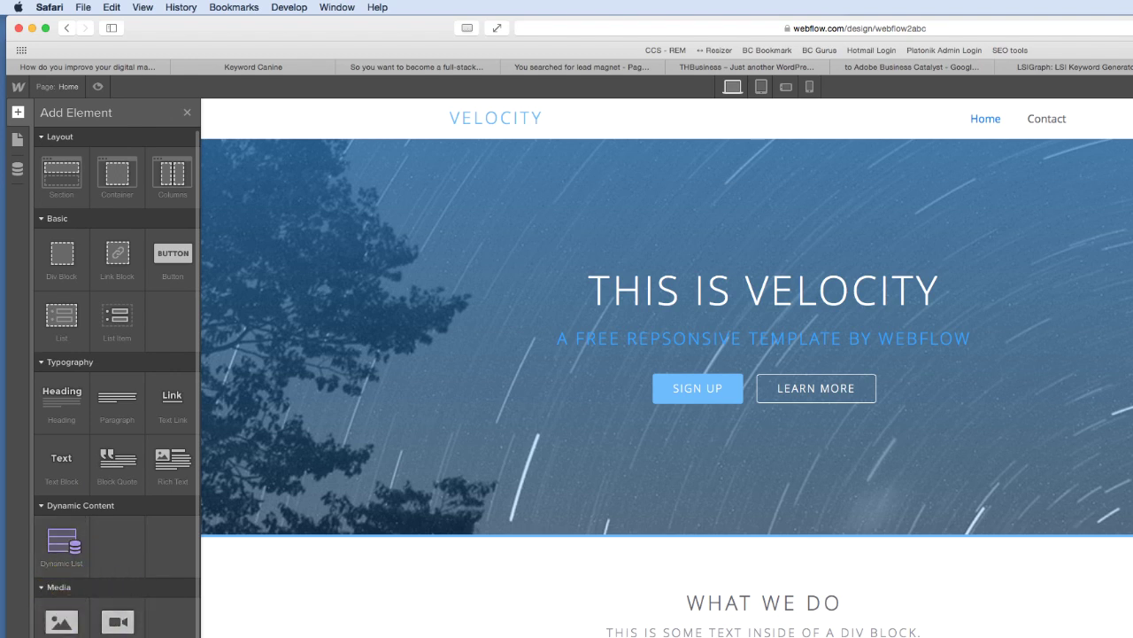
pyautogui.scroll(-5, 177, 620)
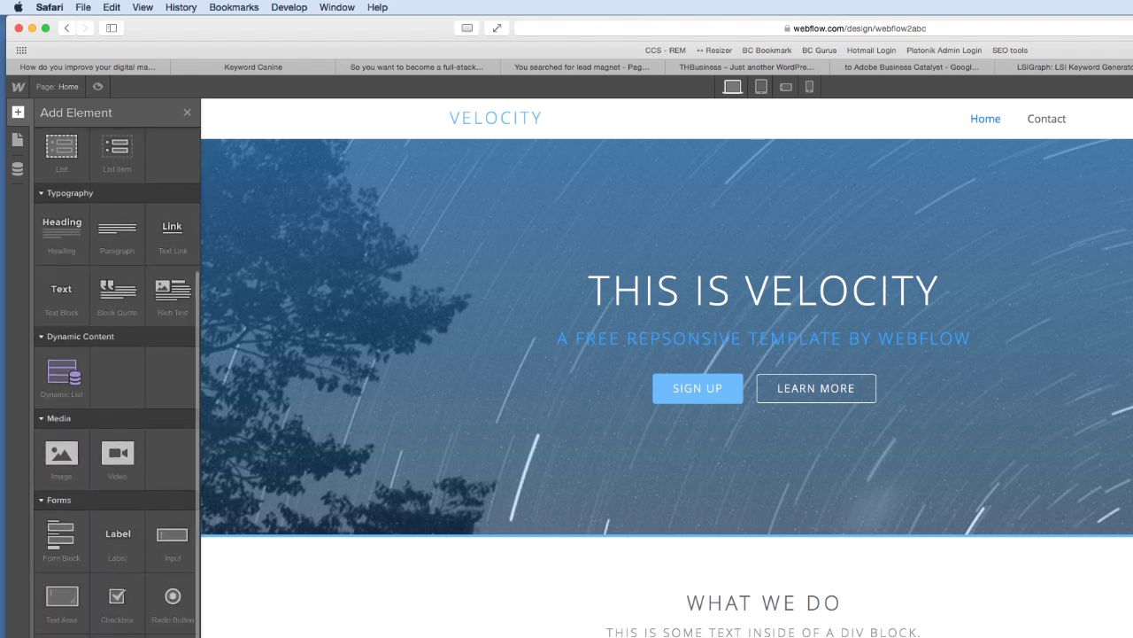
pyautogui.scroll(5, 177, 620)
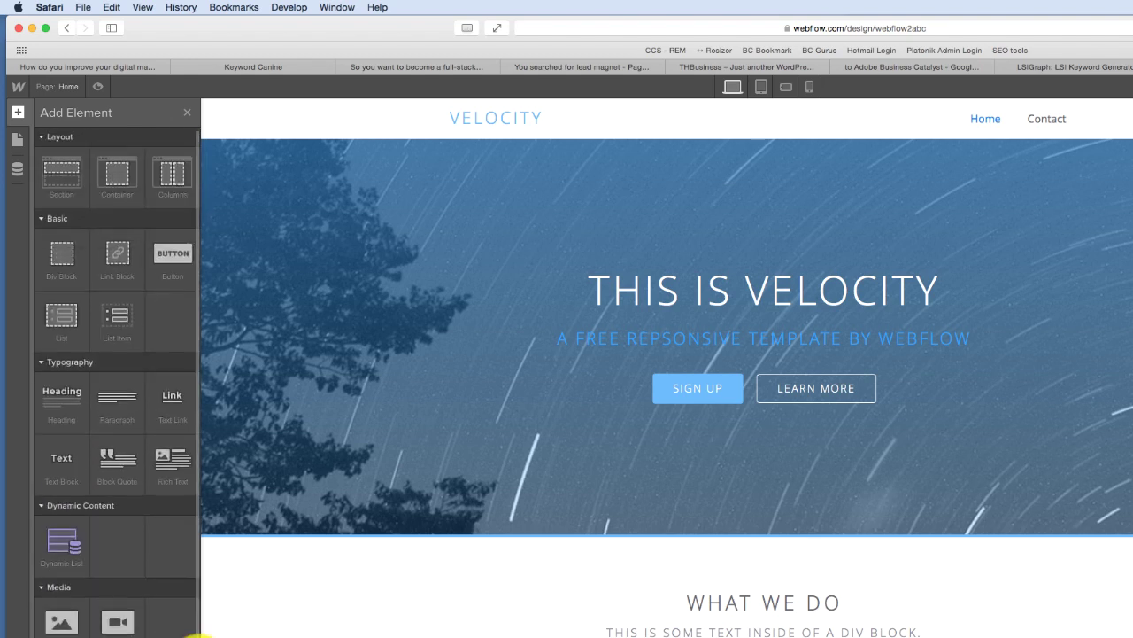
pyautogui.click(18, 146)
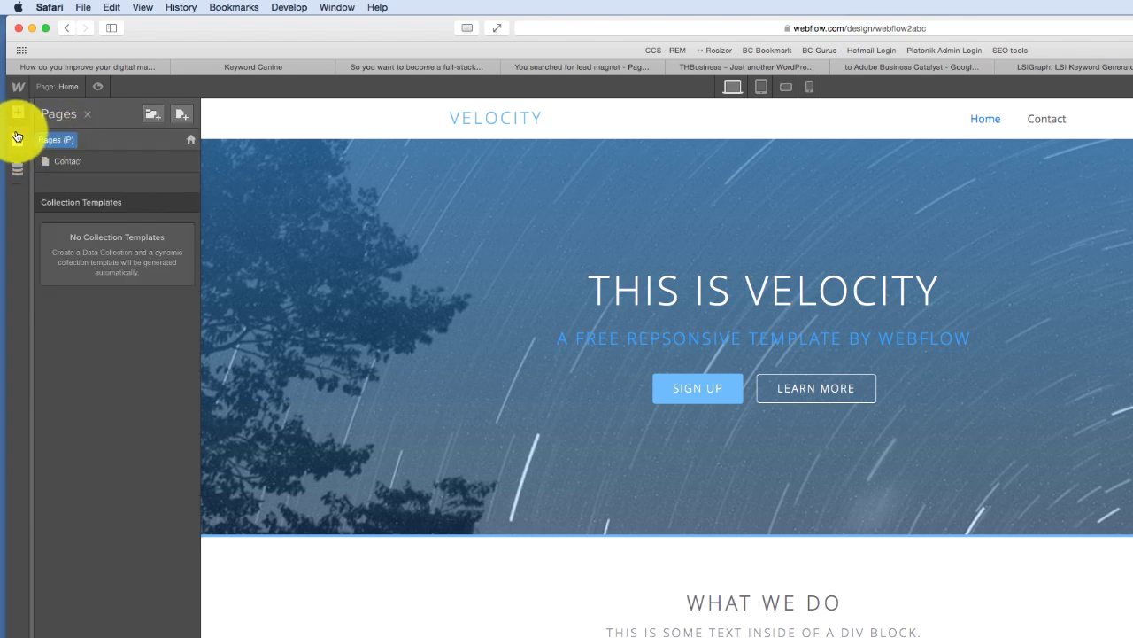
pyautogui.click(17, 173)
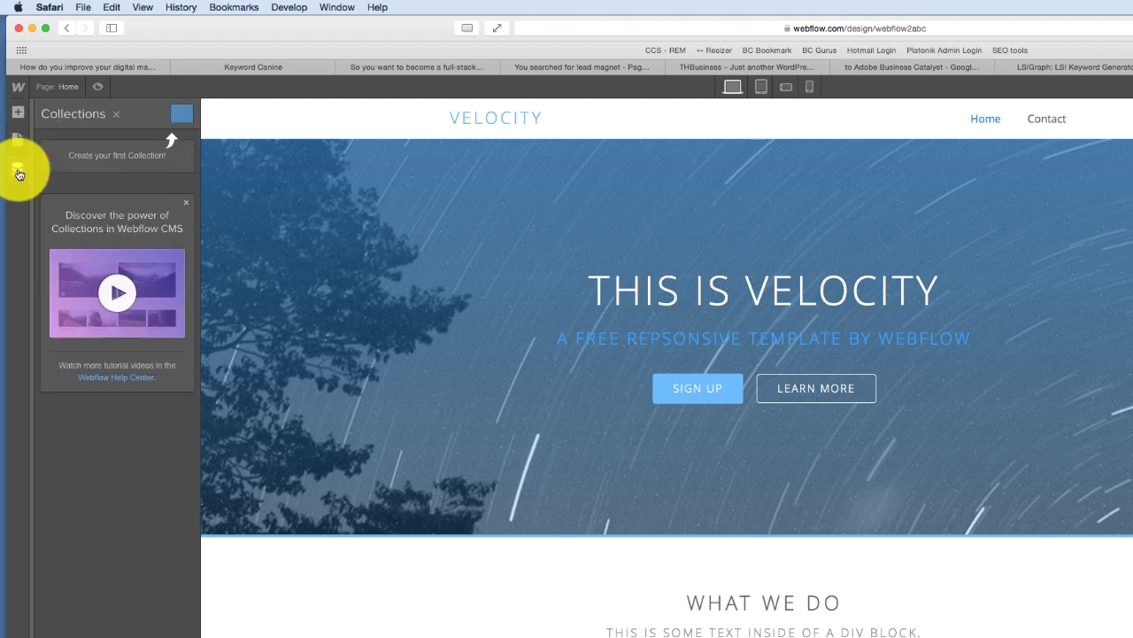
# - Close the Add Elements panel and preview the homepage as a visitor sees it
pyautogui.click(17, 115)
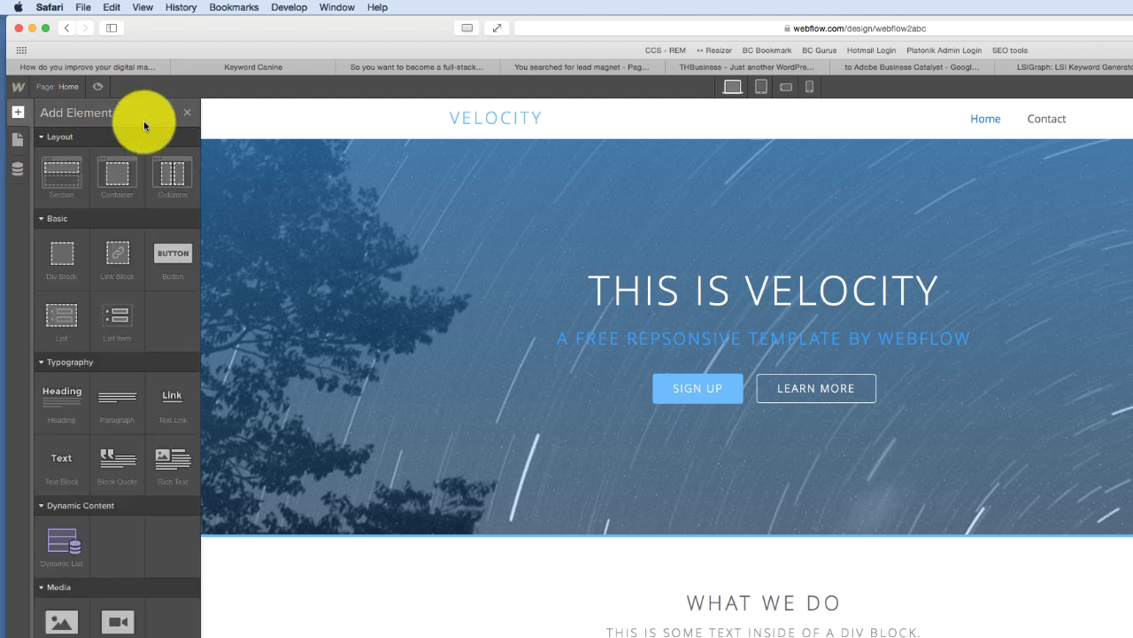
pyautogui.click(186, 112)
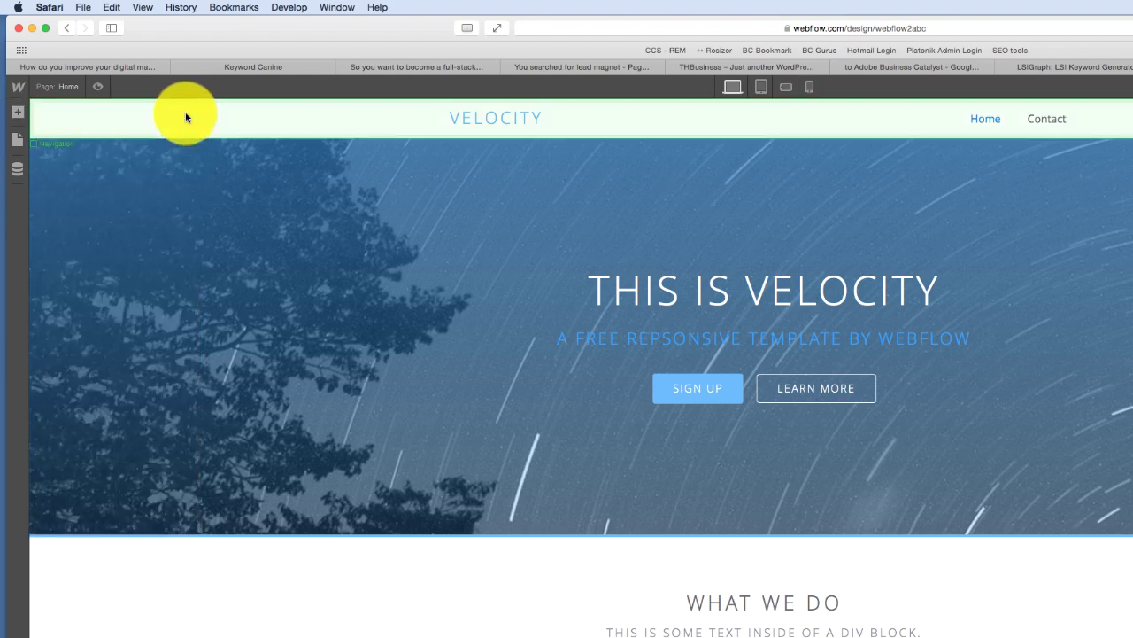
pyautogui.click(100, 88)
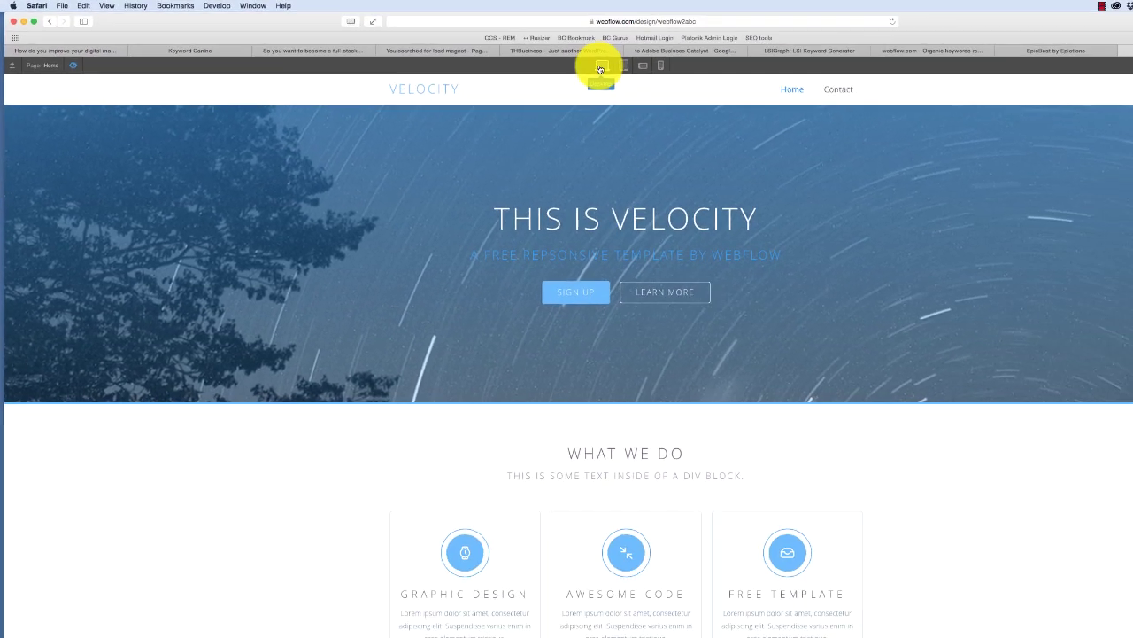
# - View the homepage at tablet, landscape phone and portrait phone widths
pyautogui.click(624, 65)
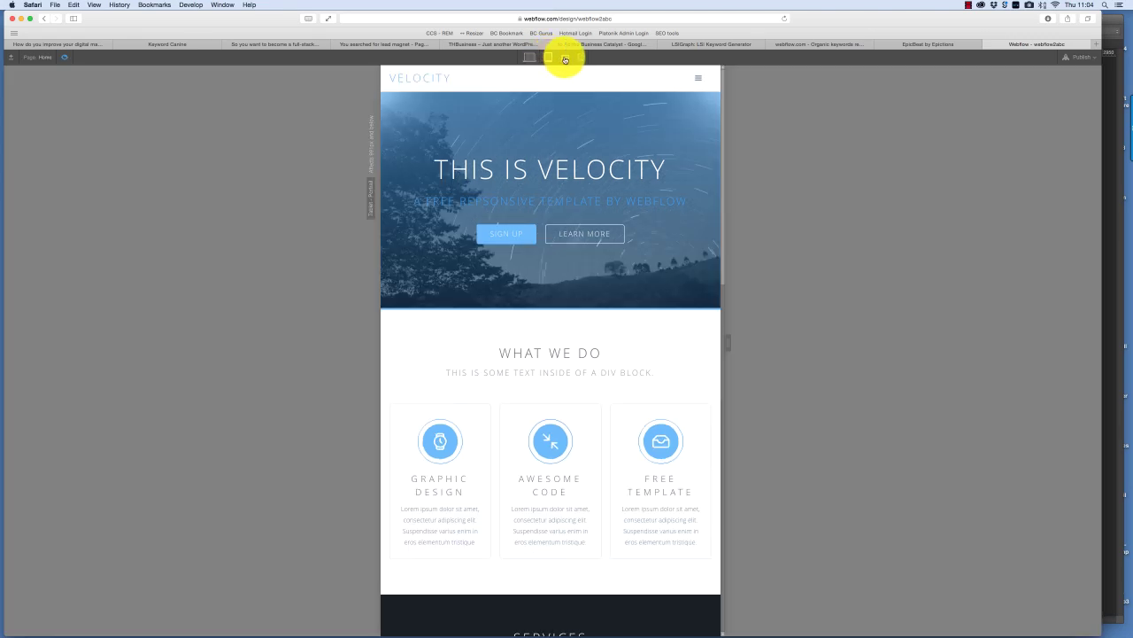
pyautogui.click(565, 58)
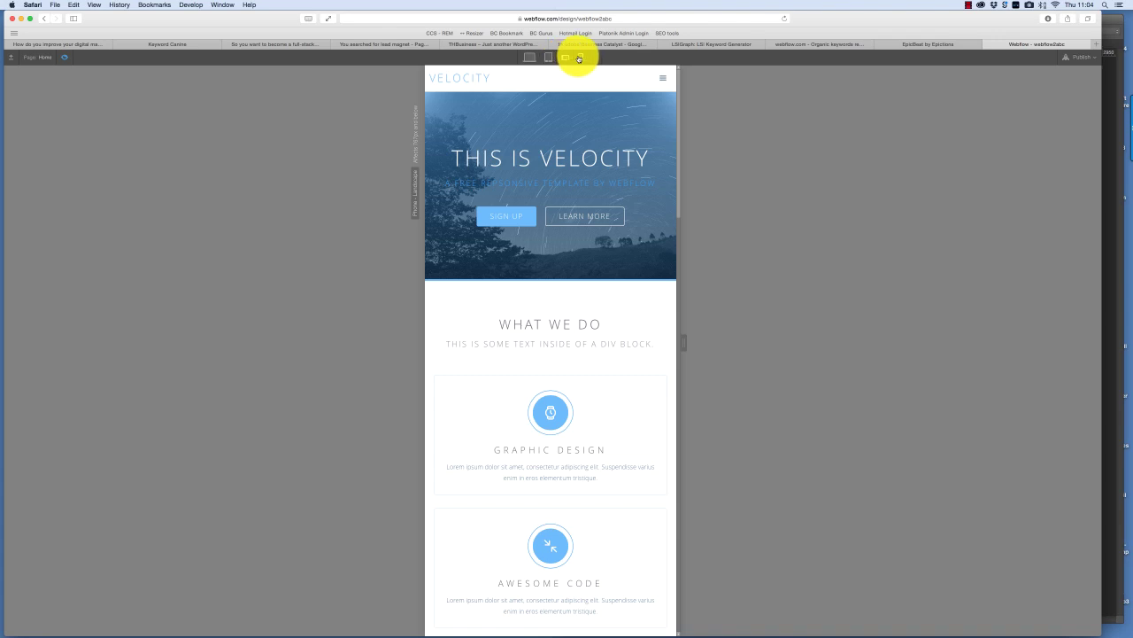
pyautogui.click(579, 59)
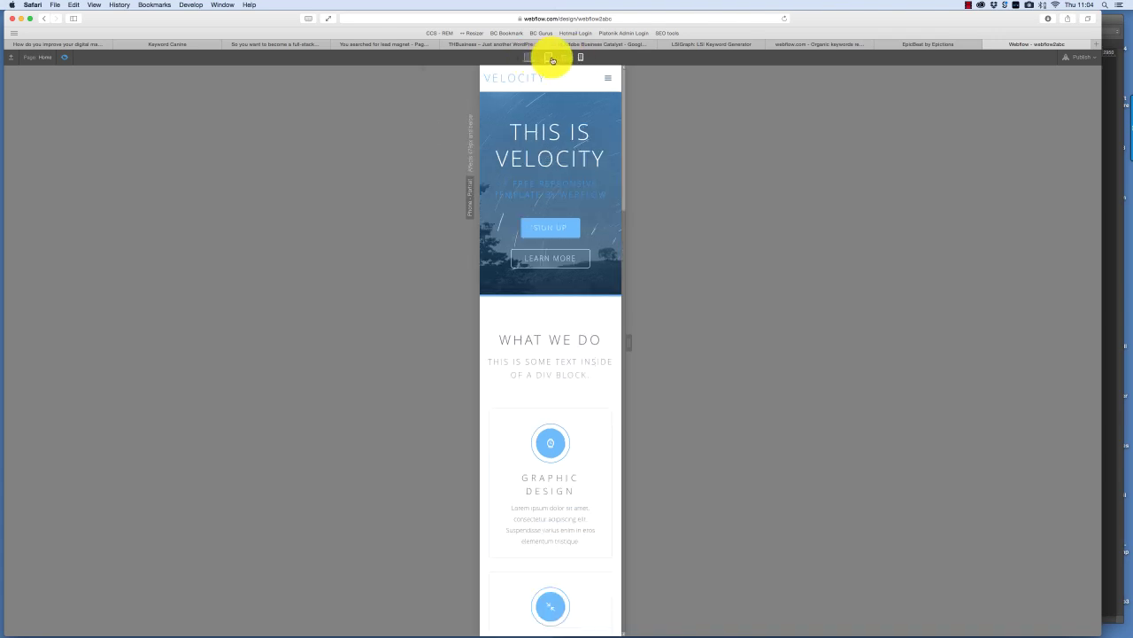
pyautogui.click(548, 57)
# - Test the collapsed mobile menu, then return to desktop width and leave preview
pyautogui.click(699, 82)
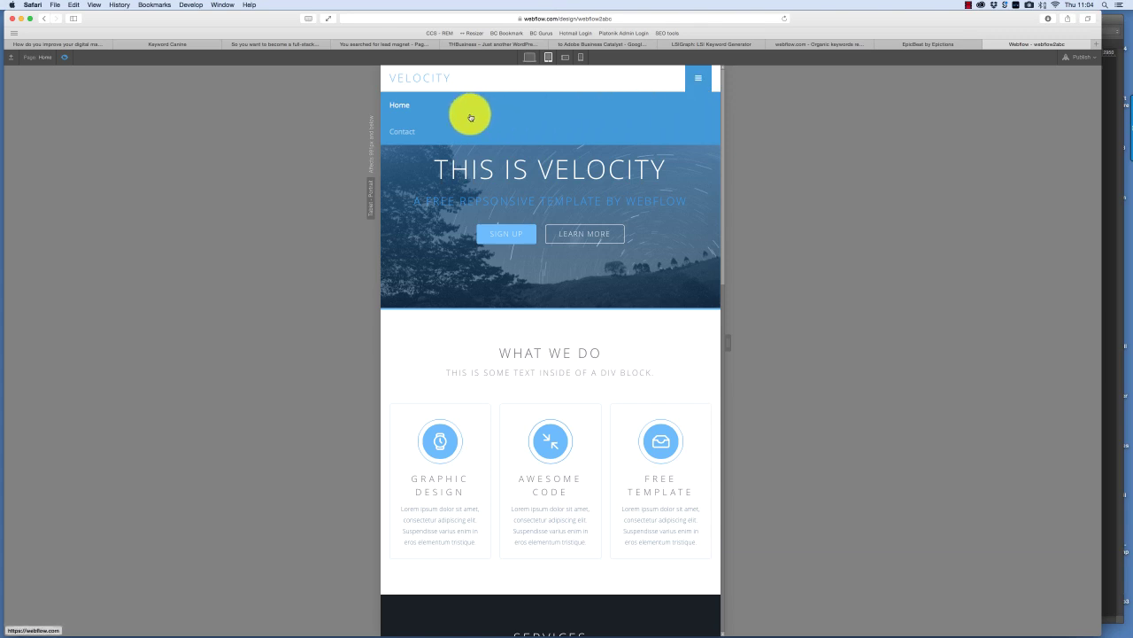
pyautogui.click(701, 79)
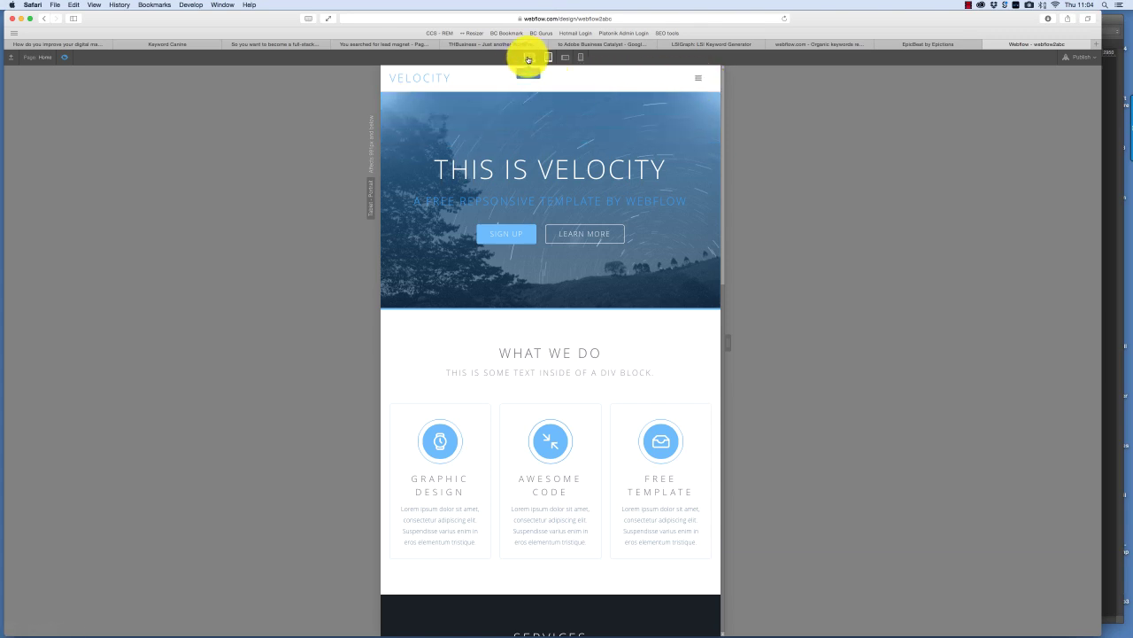
pyautogui.click(528, 58)
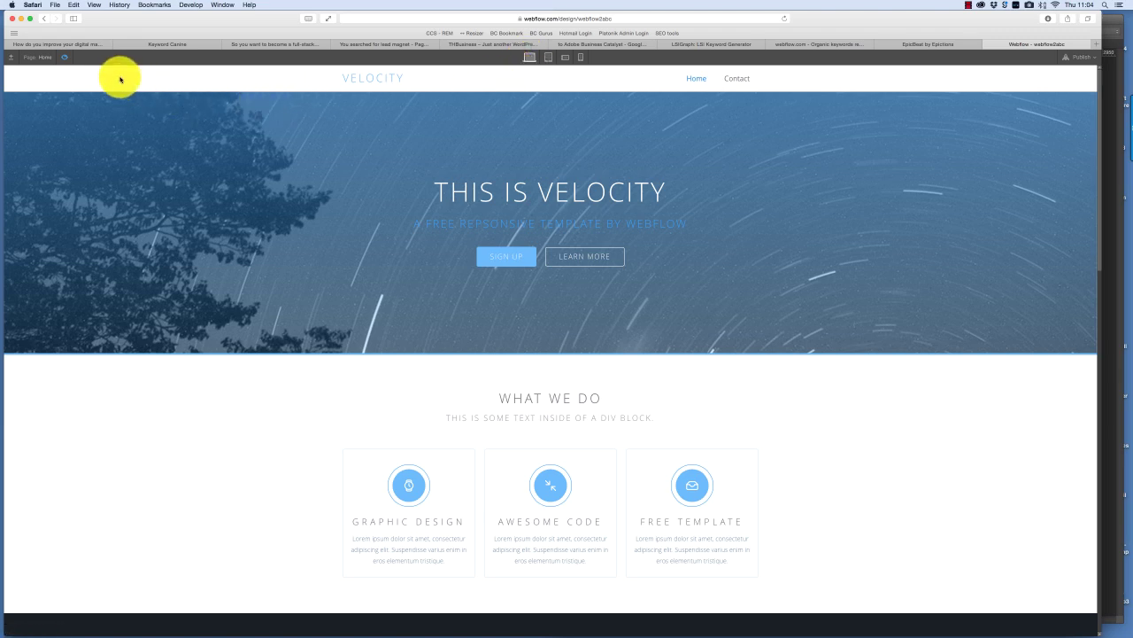
pyautogui.click(64, 56)
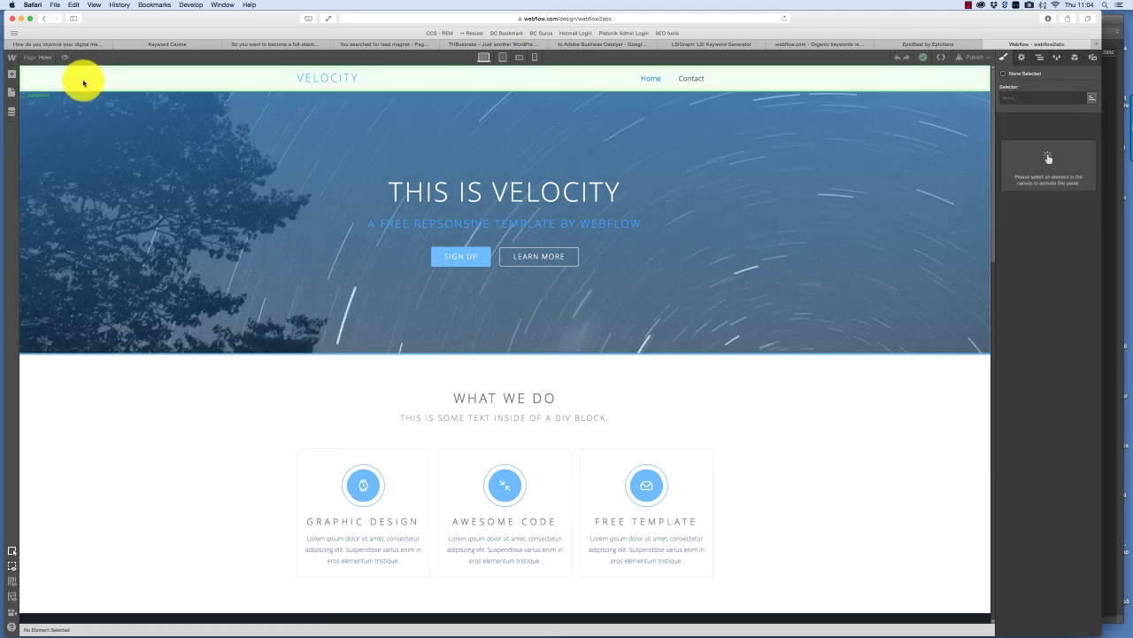
# - Open the Navigation symbol and delete the VELOCITY brand heading, leaving the brand link empty
pyautogui.click(210, 440)
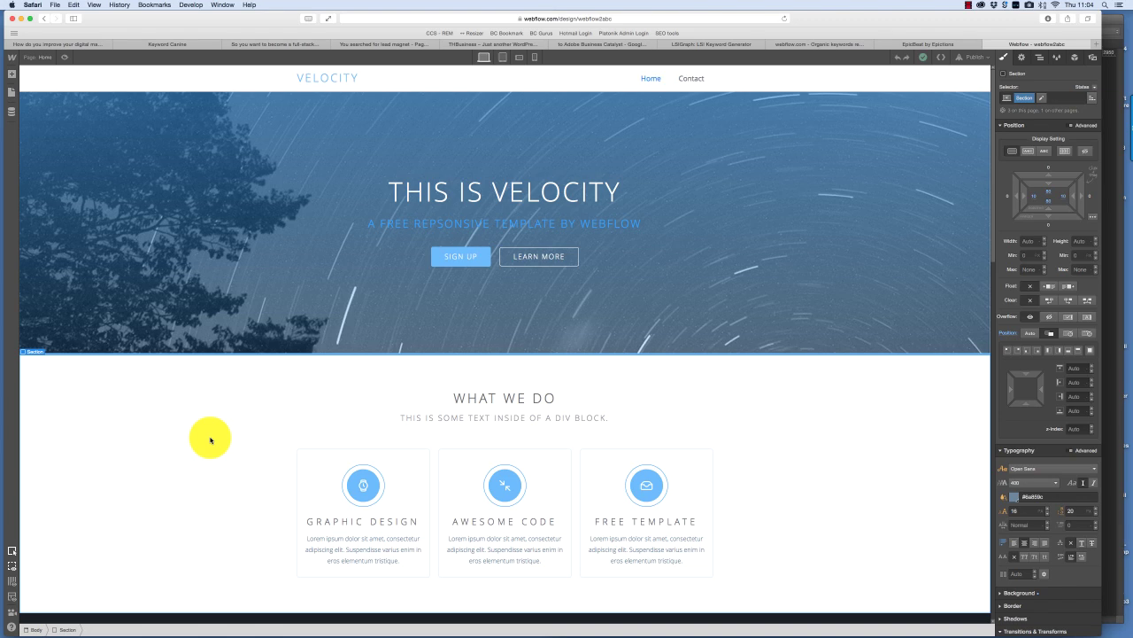
pyautogui.click(332, 82)
pyautogui.doubleClick(332, 82)
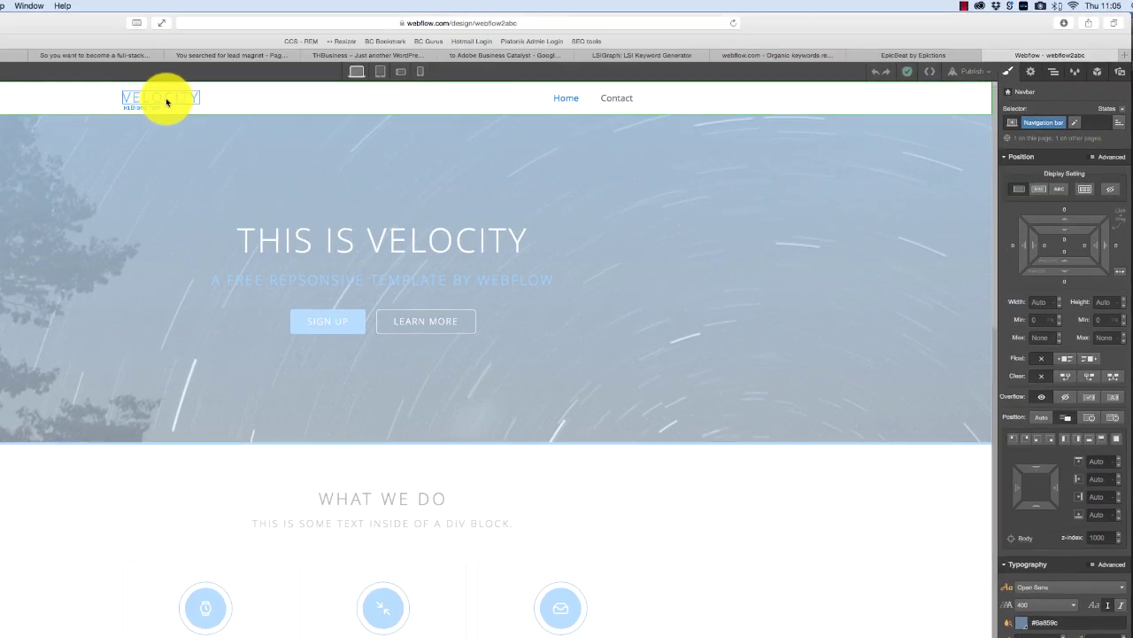
pyautogui.doubleClick(162, 97)
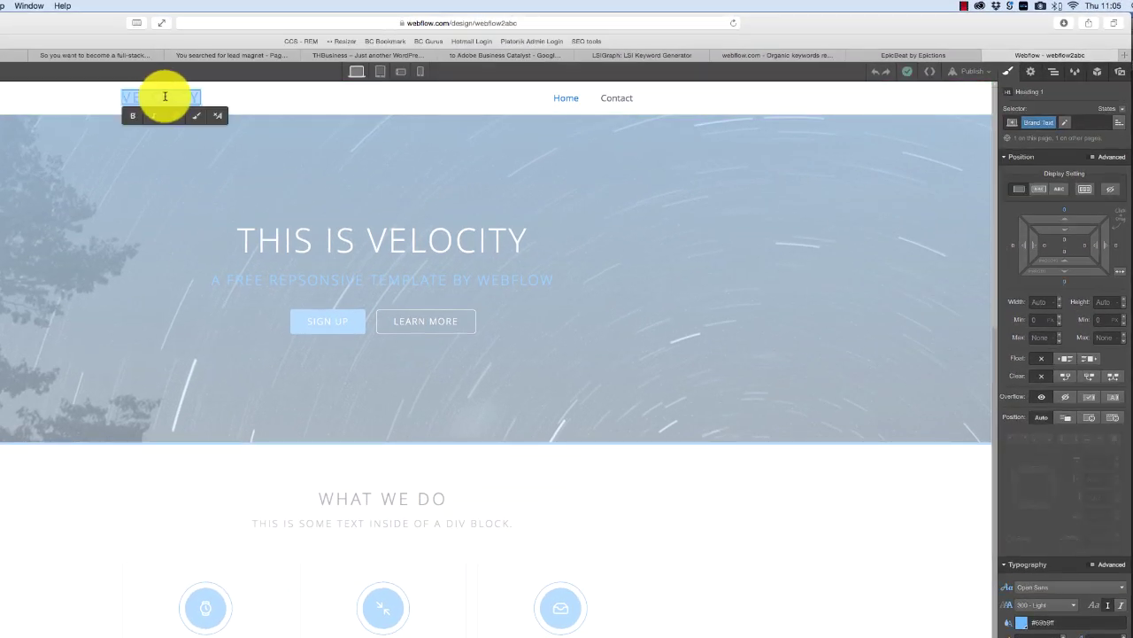
pyautogui.press('Escape')
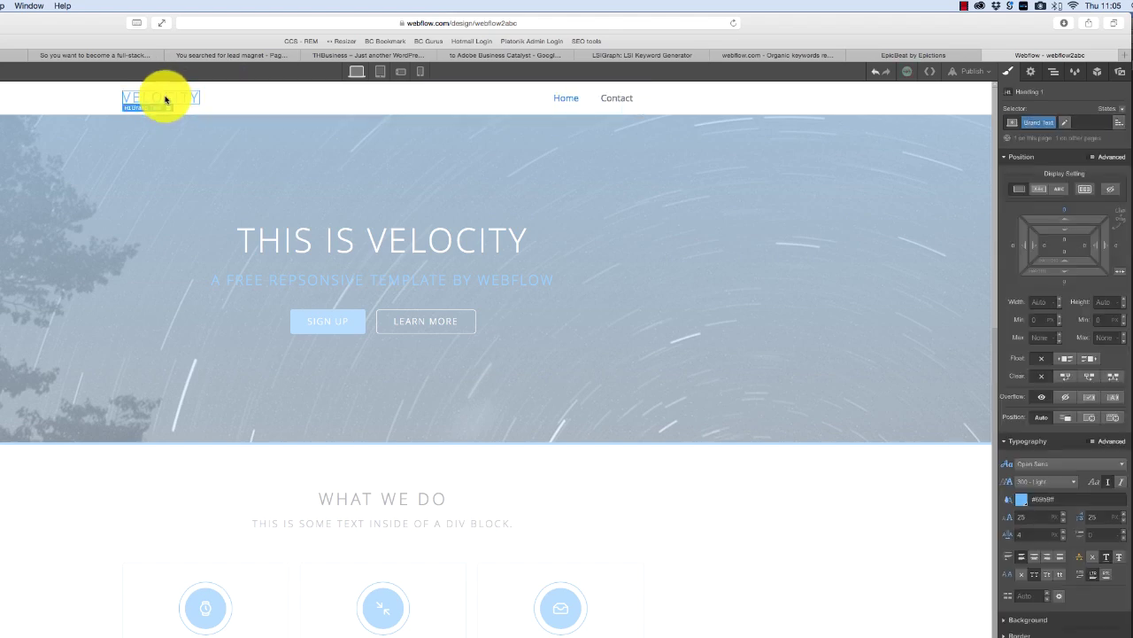
pyautogui.press('Delete')
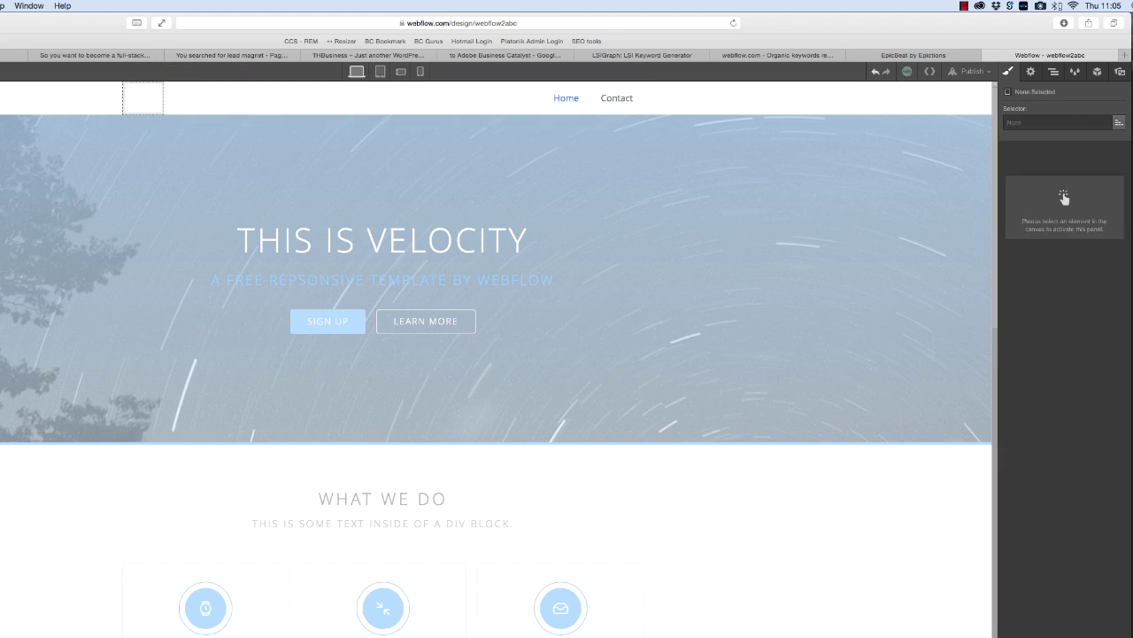
pyautogui.click(153, 99)
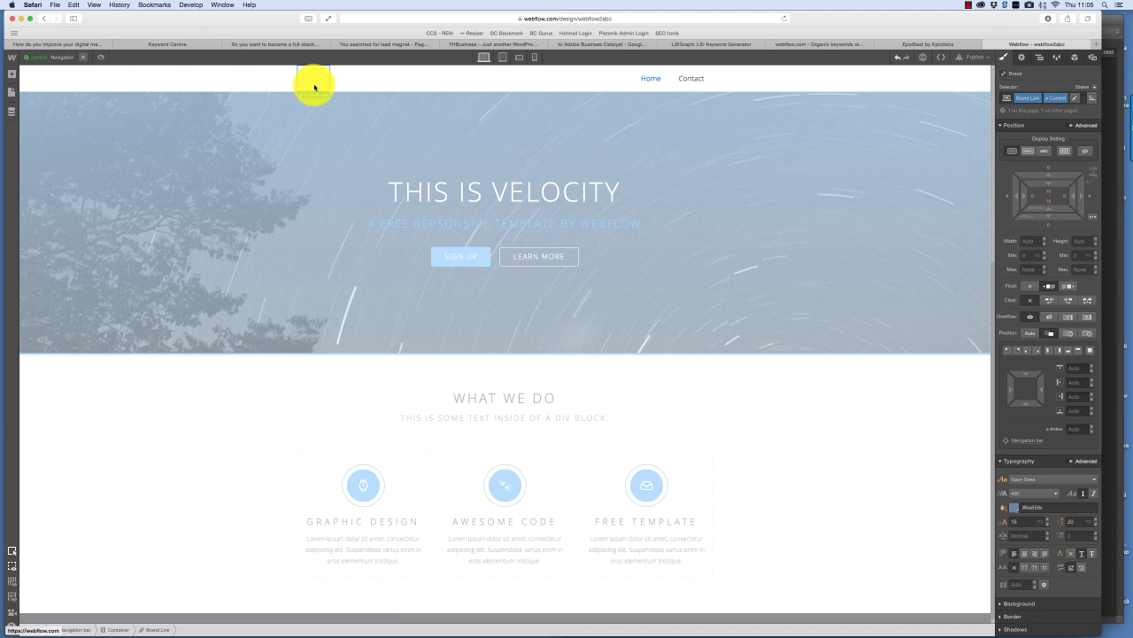
# - Place a new Image element into the empty brand link
pyautogui.click(12, 74)
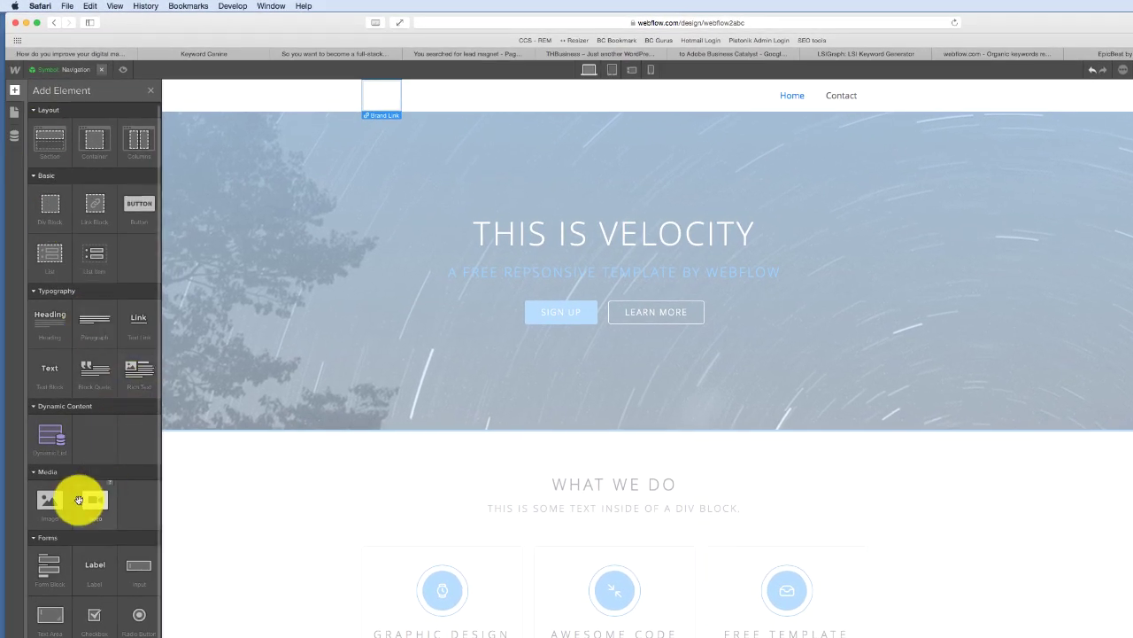
pyautogui.moveTo(50, 501); pyautogui.dragTo(371, 83)
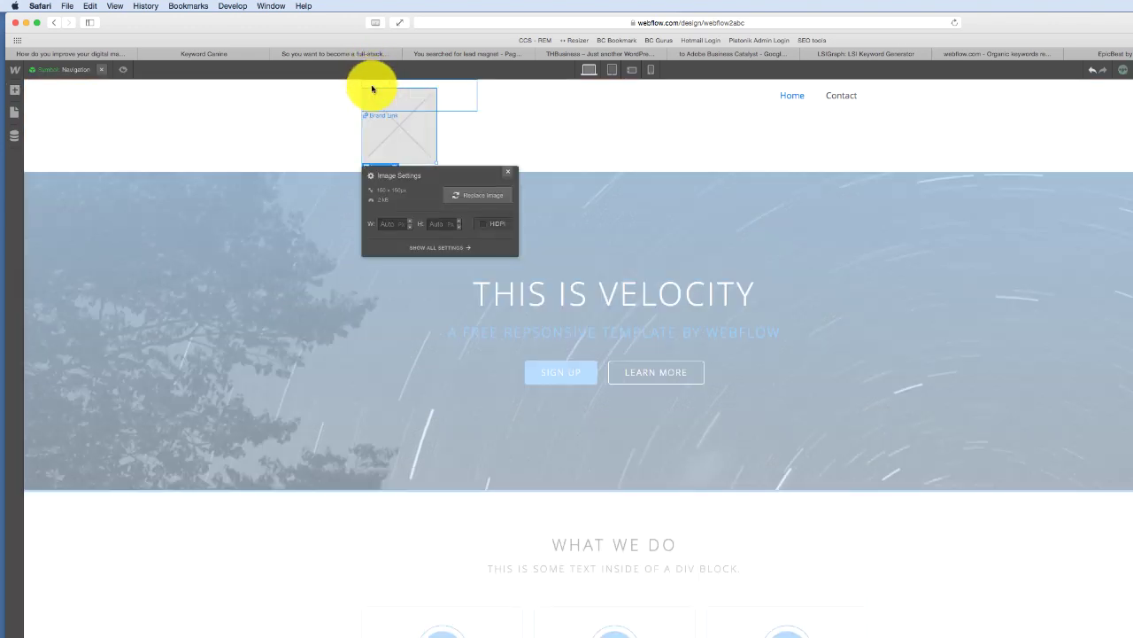
pyautogui.click(384, 106)
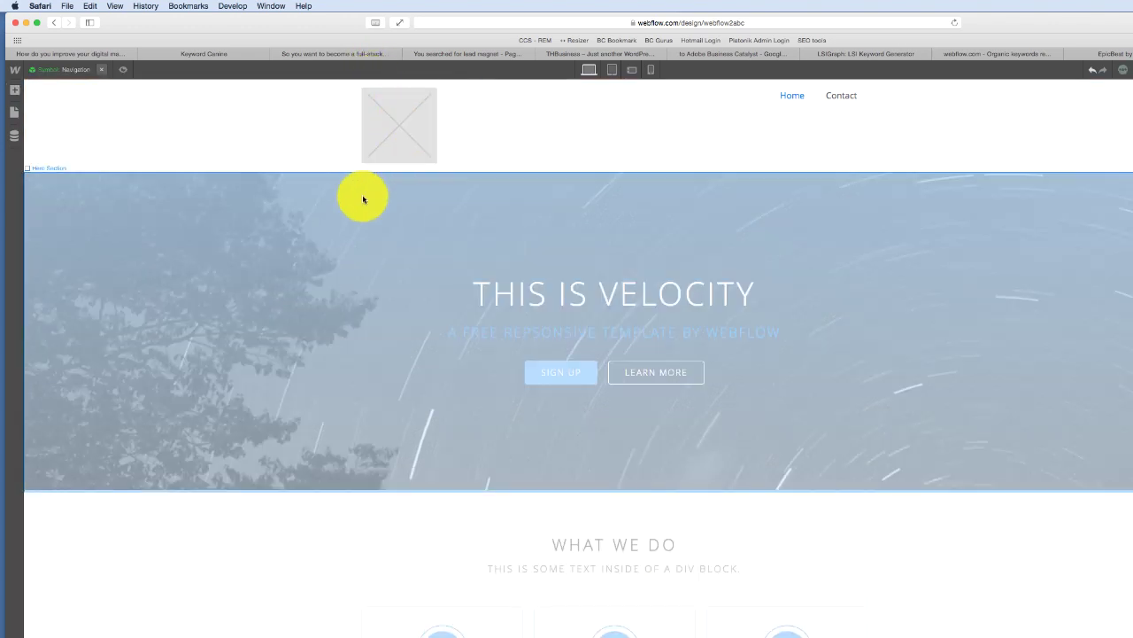
pyautogui.click(386, 137)
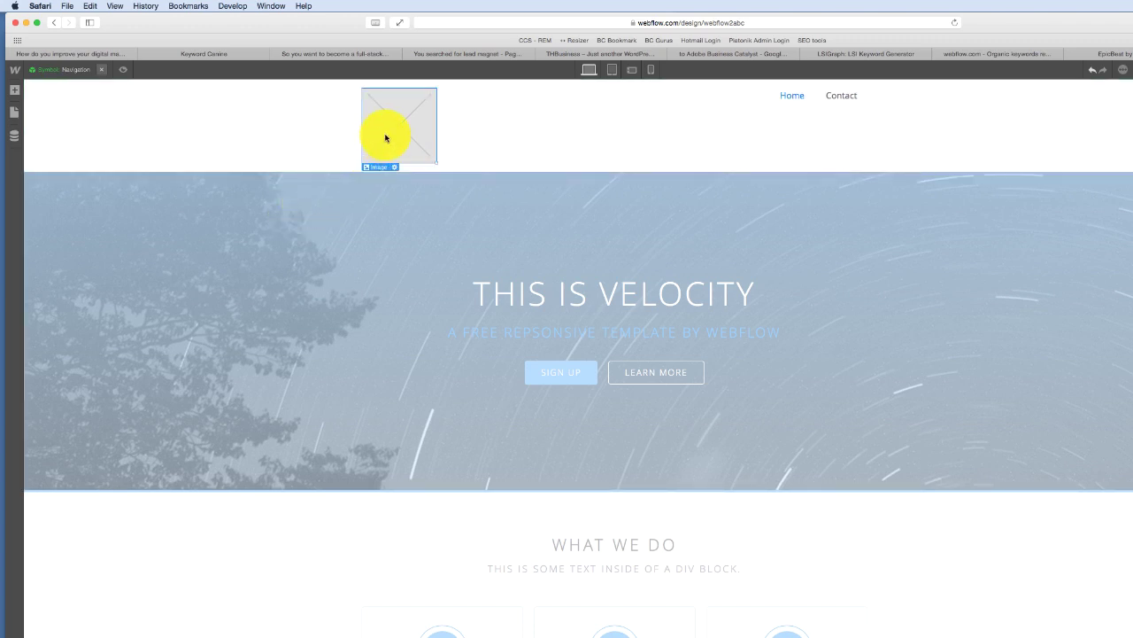
# - Replace the placeholder image with the PCA logo file
pyautogui.doubleClick(386, 137)
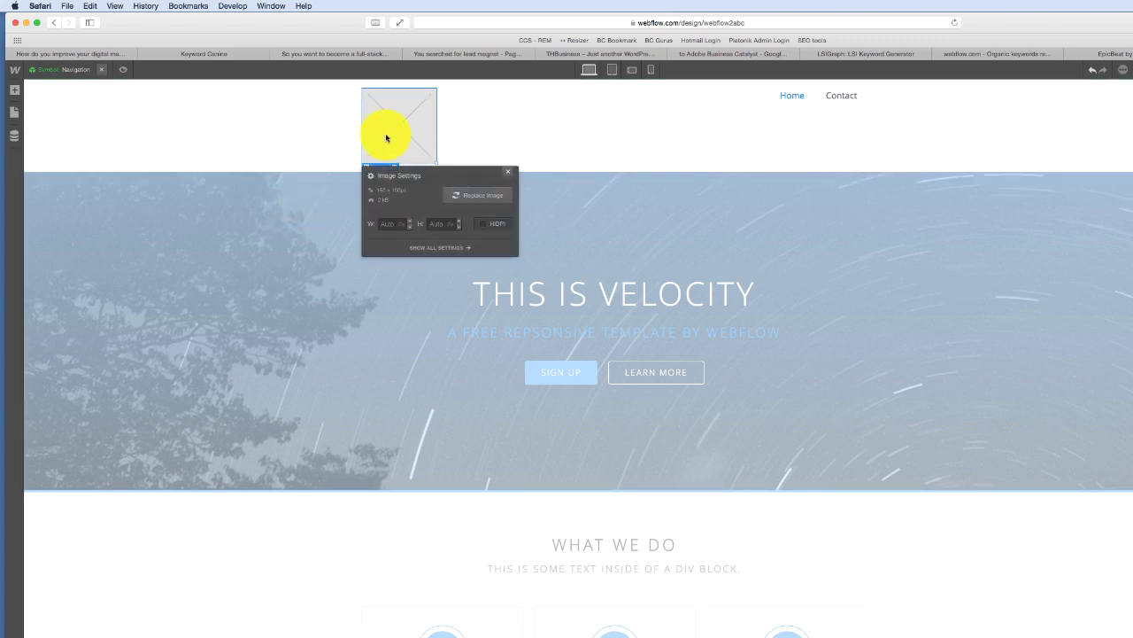
pyautogui.click(499, 197)
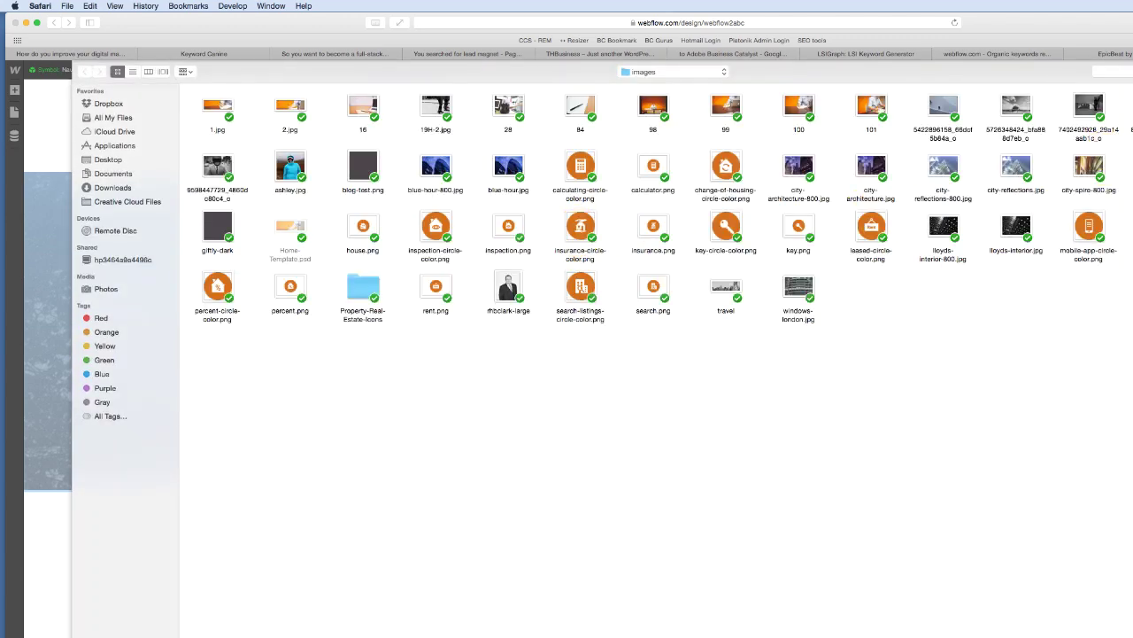
pyautogui.press('Escape')
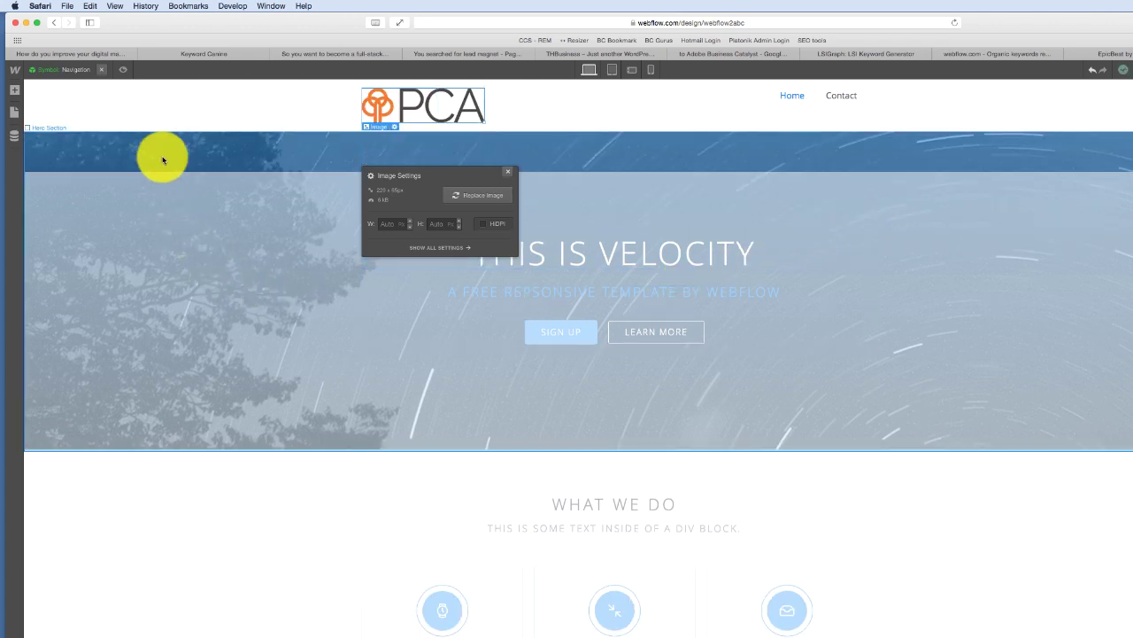
pyautogui.click(224, 258)
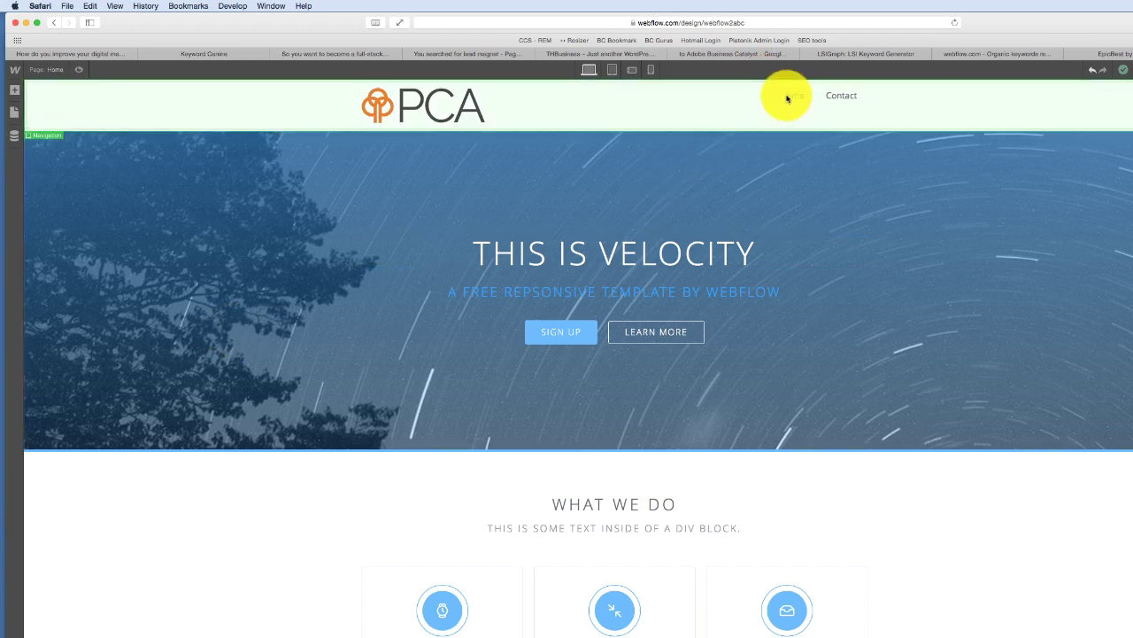
# - Duplicate the Contact nav link twice in the Navigation symbol
pyautogui.doubleClick(788, 98)
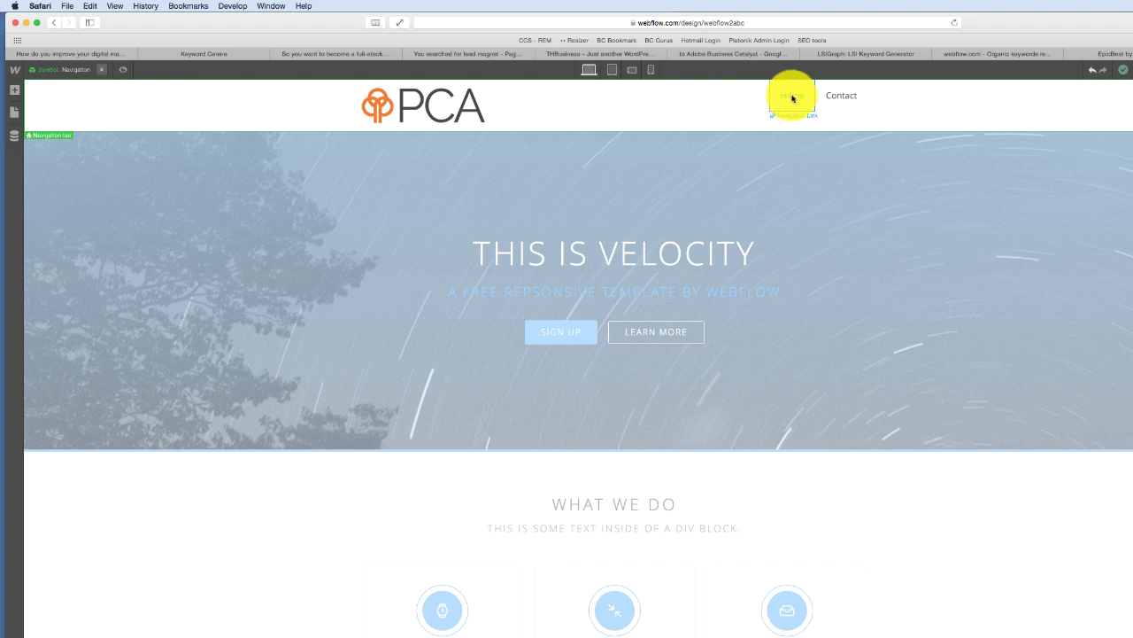
pyautogui.click(793, 98)
pyautogui.rightClick(844, 96)
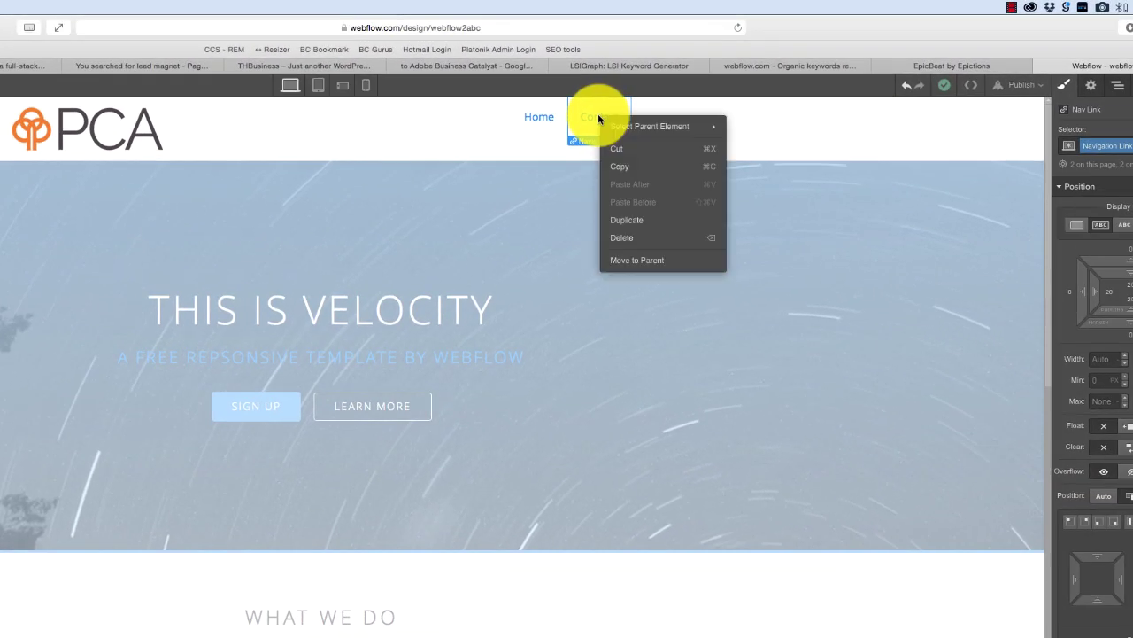
pyautogui.click(627, 219)
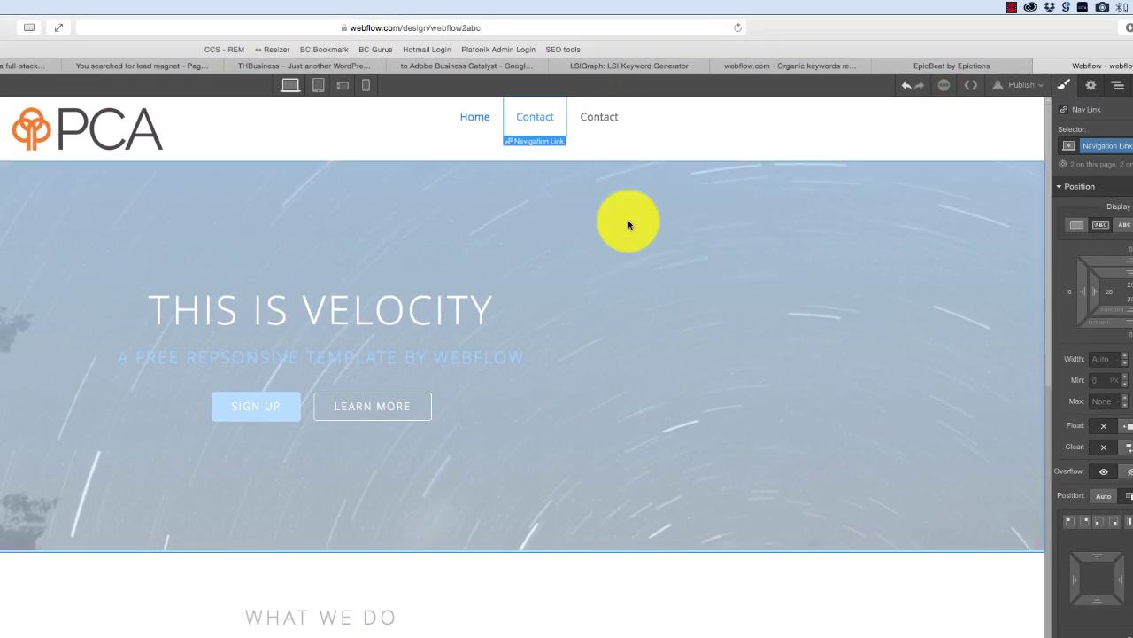
pyautogui.rightClick(550, 116)
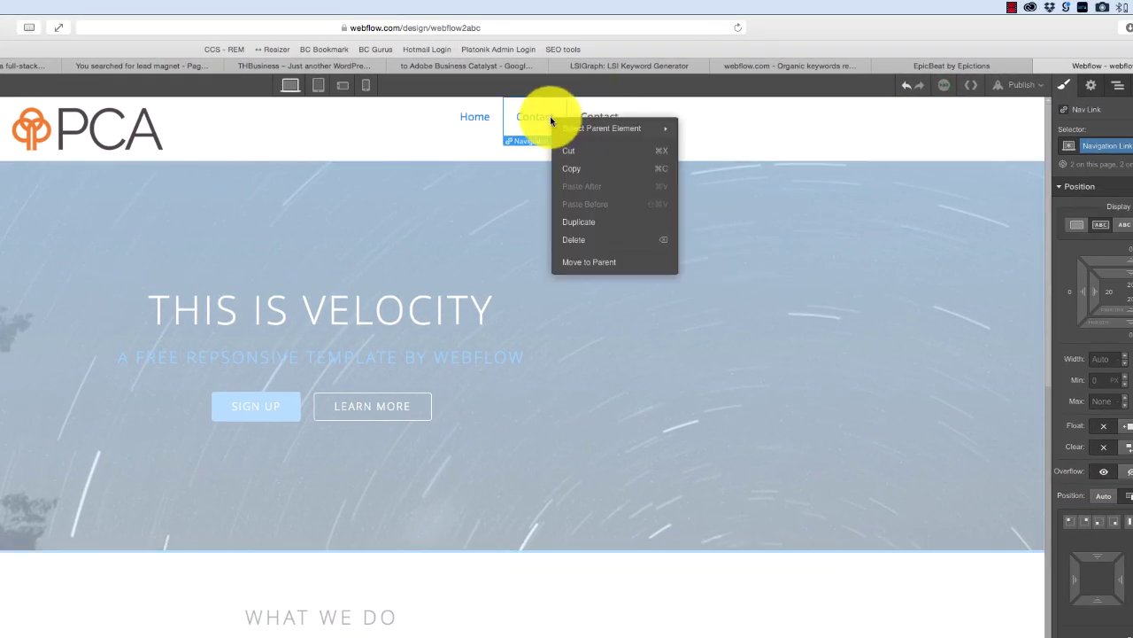
pyautogui.click(576, 218)
# - Rename the two copies Services and Case Studies
pyautogui.doubleClick(471, 116)
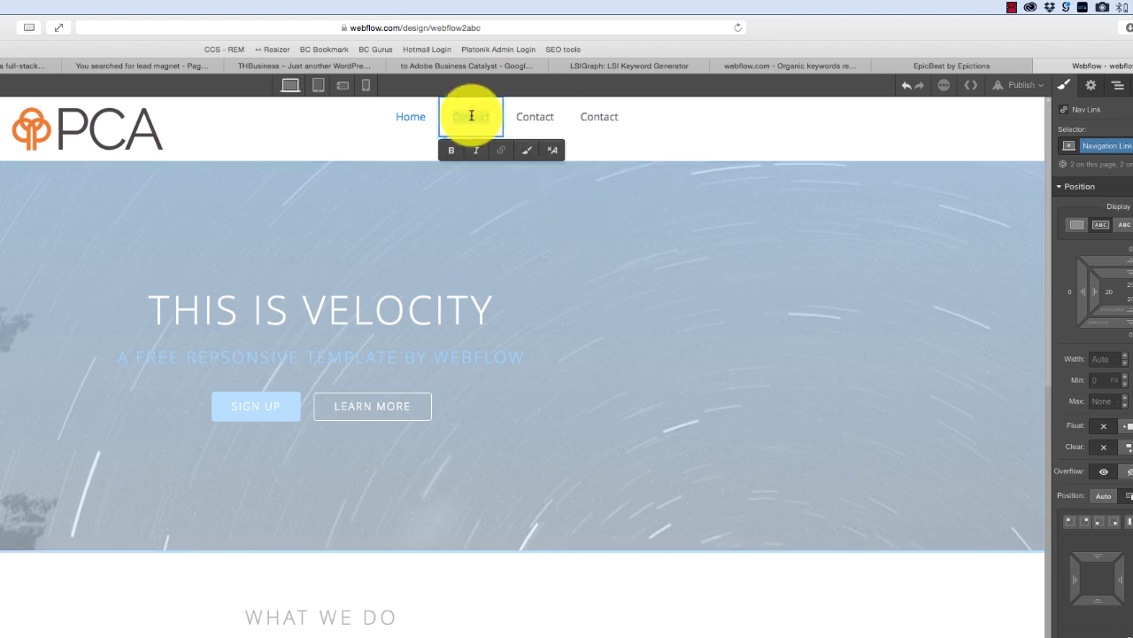
pyautogui.write('Services')
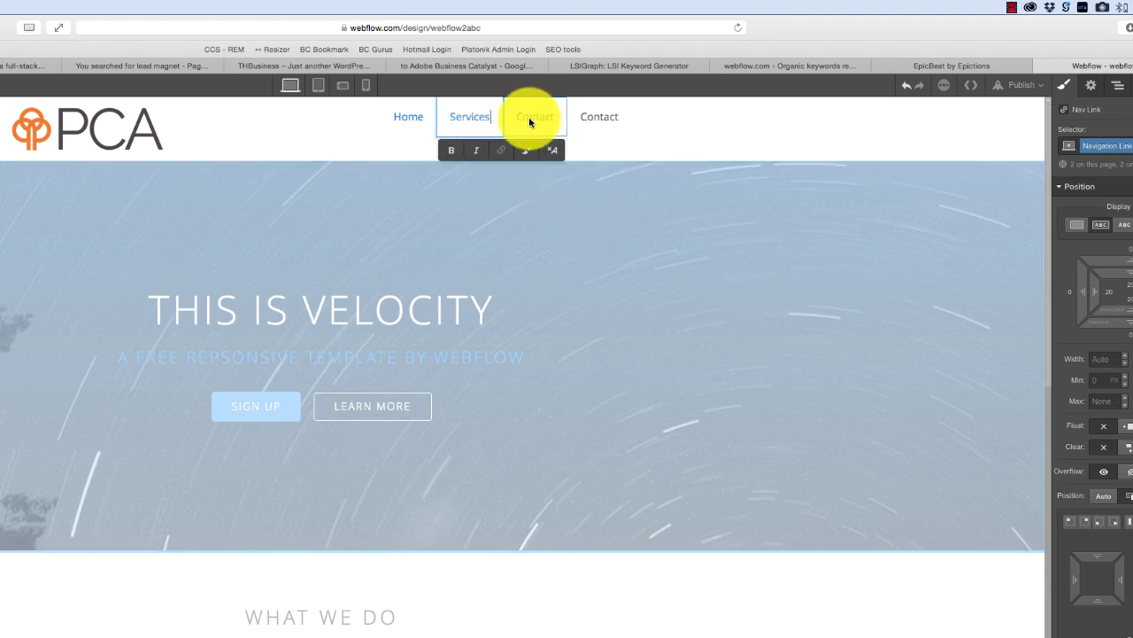
pyautogui.click(536, 120)
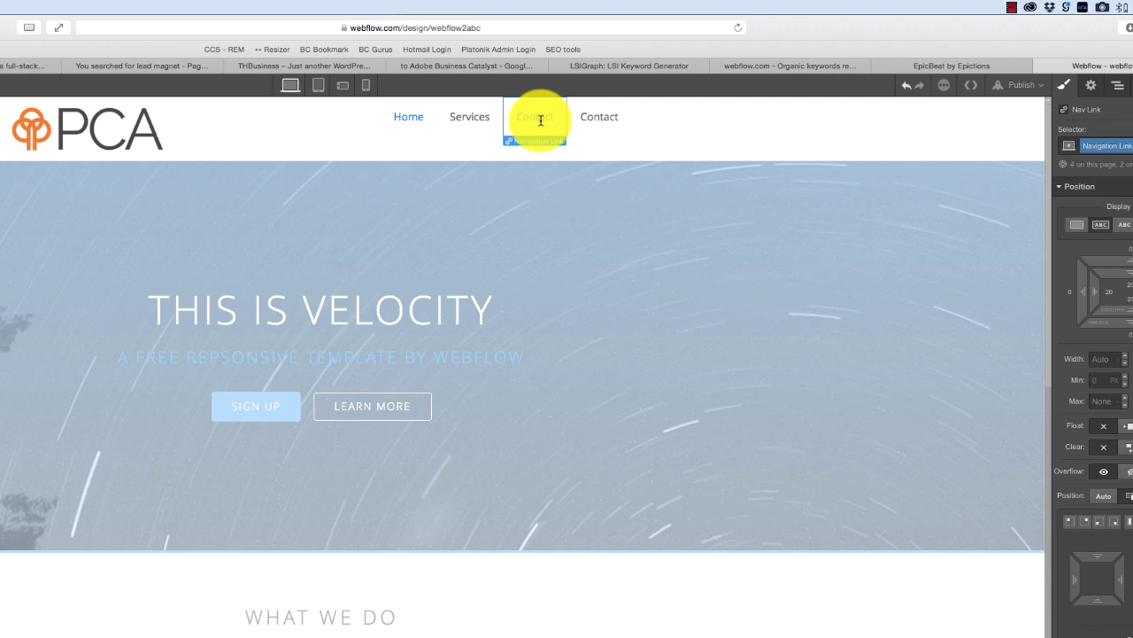
pyautogui.doubleClick(540, 120)
pyautogui.write('Cas')
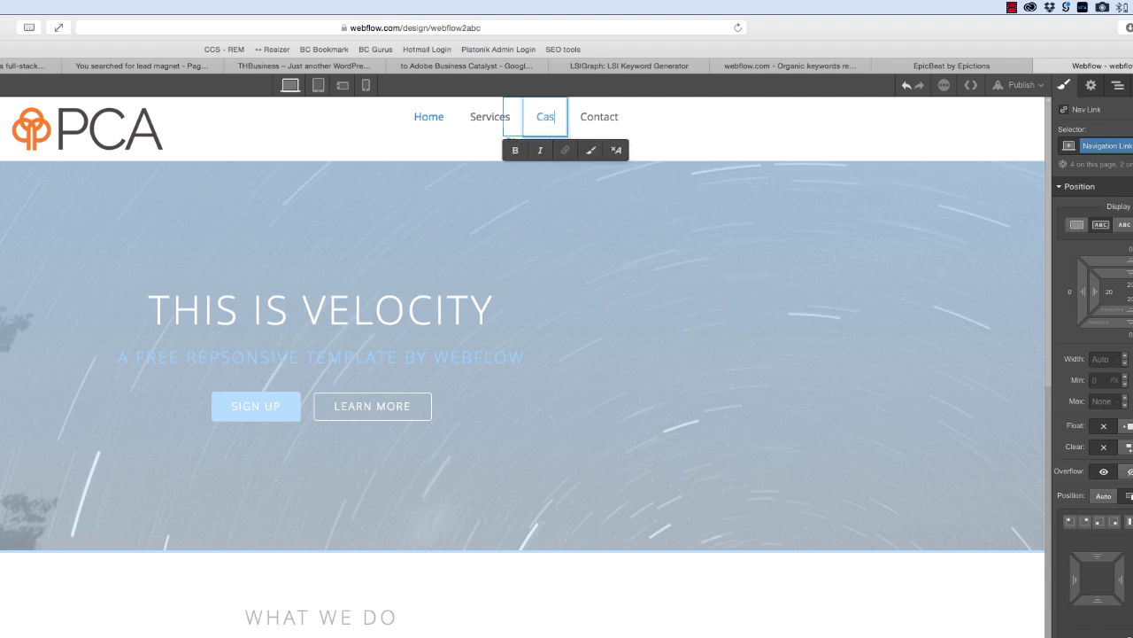
pyautogui.write('e Studies')
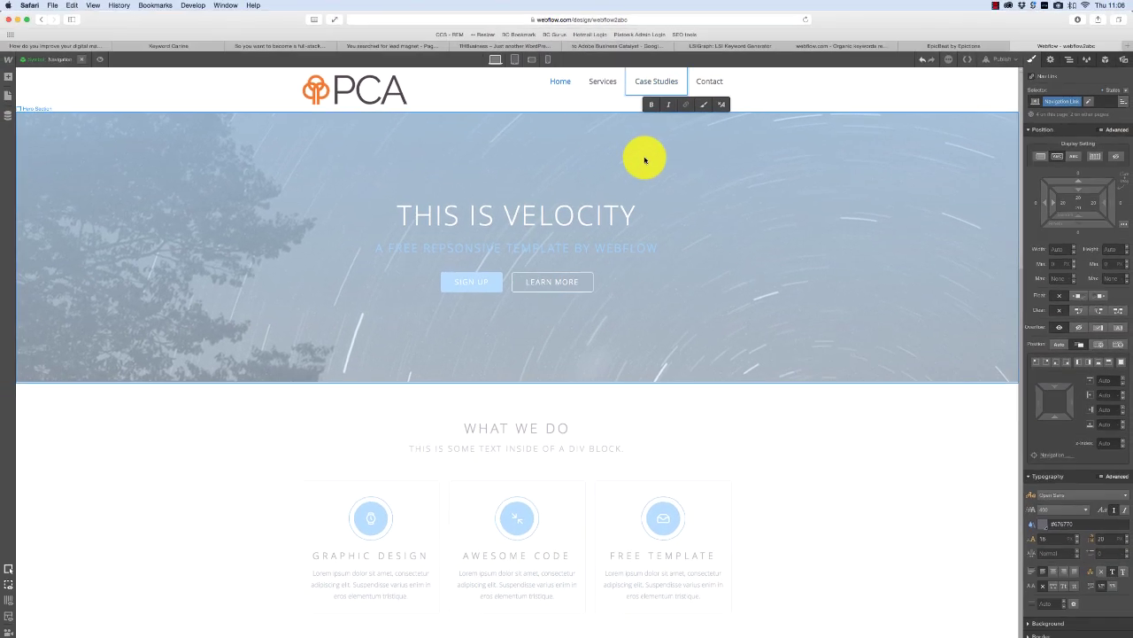
pyautogui.press('Escape')
# - Change the hero heading from THIS IS VELOCITY to PROPERTY COST AUDITORS
pyautogui.doubleClick(531, 220)
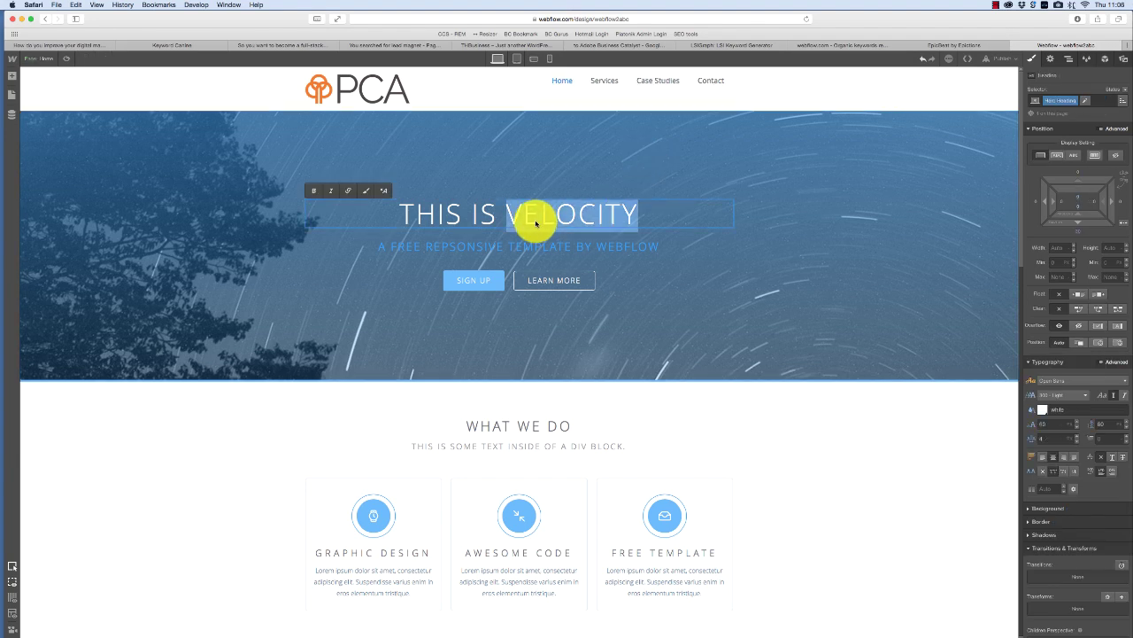
pyautogui.tripleClick(531, 221)
pyautogui.write('PROPOERT')
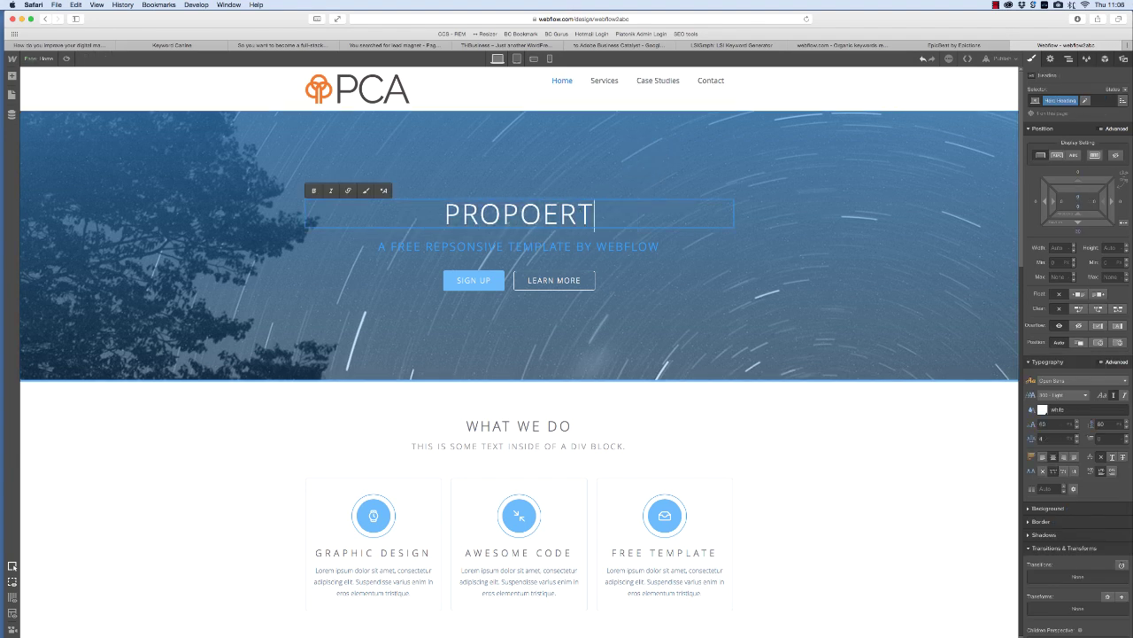
pyautogui.press('BackSpace')
pyautogui.press('BackSpace')
pyautogui.press('BackSpace')
pyautogui.press('BackSpace')
pyautogui.write('ERTY COST')
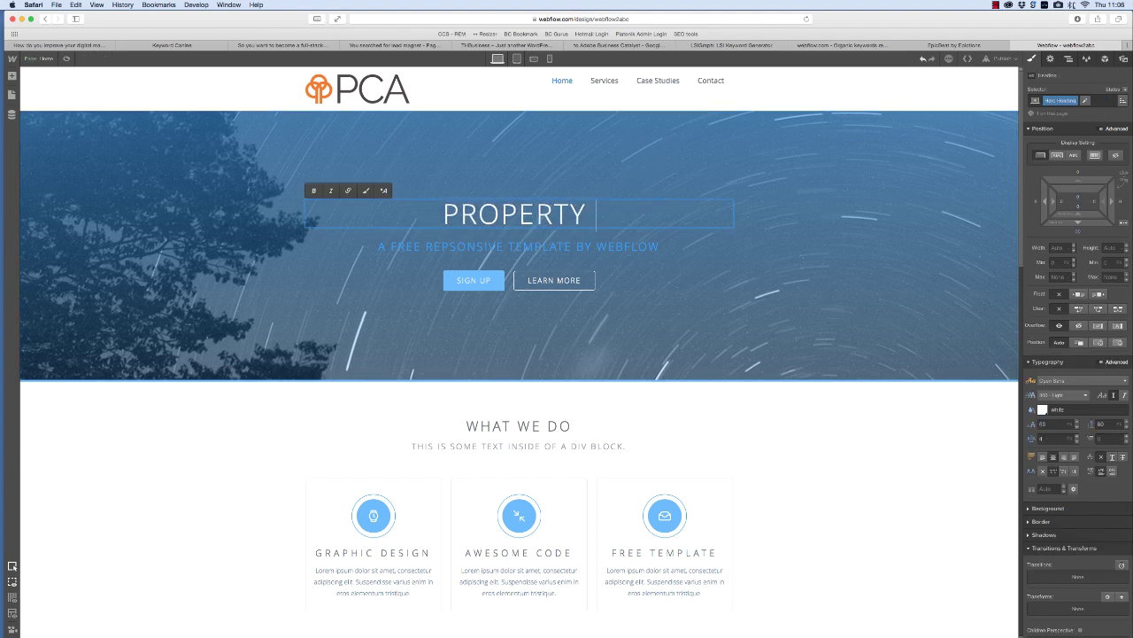
pyautogui.write(' AUDITORS')
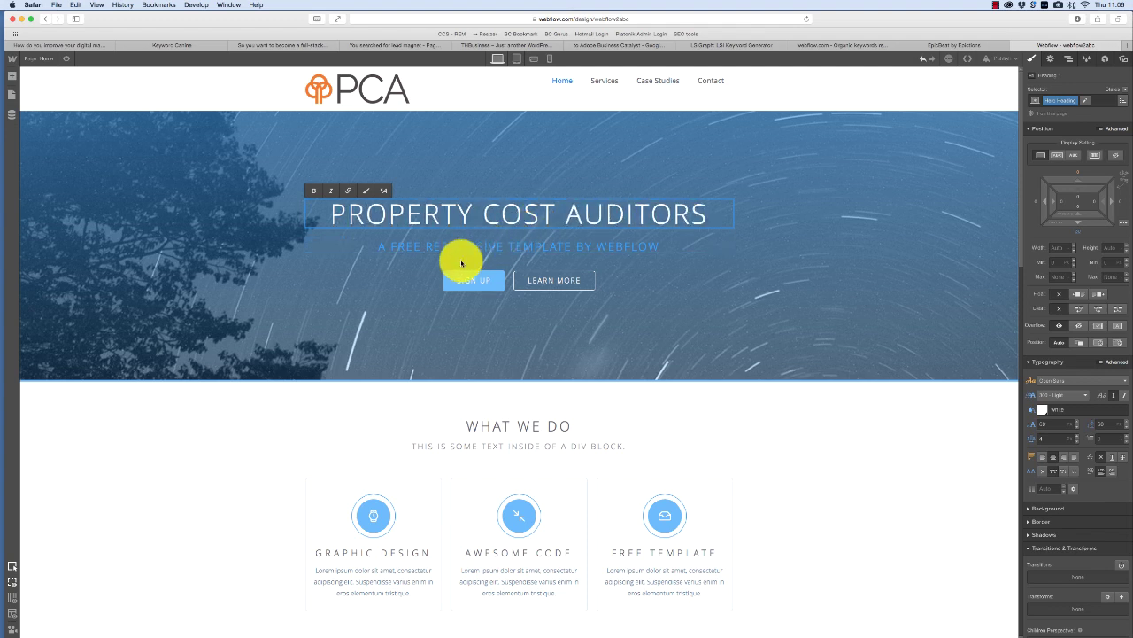
pyautogui.click(469, 248)
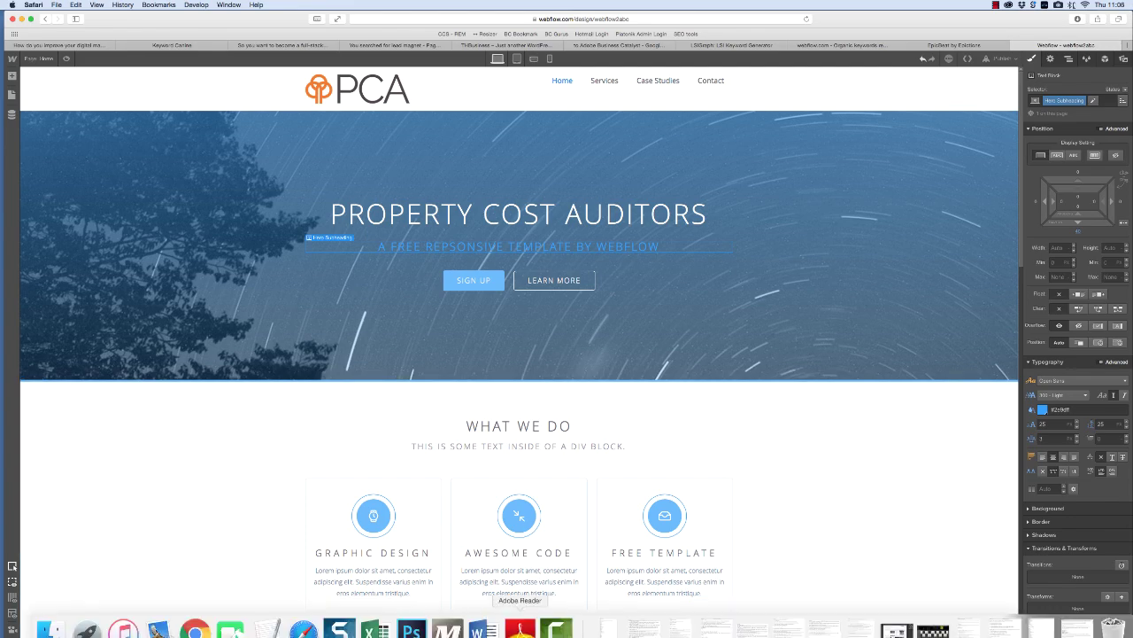
# - Highlight the property-cost tagline in the Word copy and select the hero subheading
pyautogui.click(496, 624)
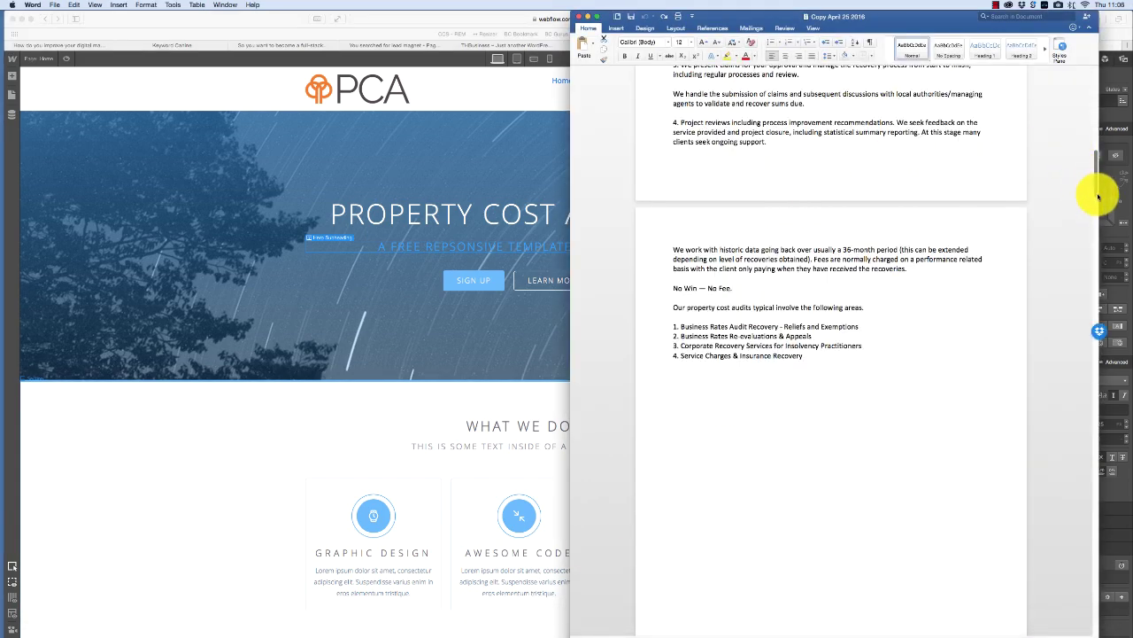
pyautogui.moveTo(1098, 196); pyautogui.dragTo(1093, 56)
pyautogui.click(814, 145)
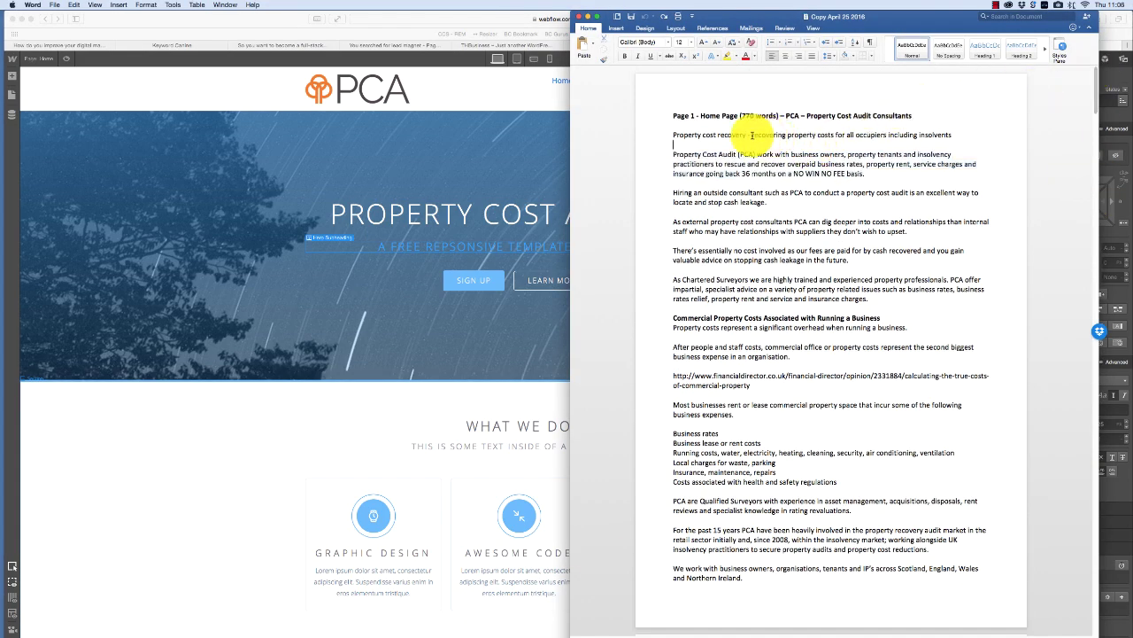
pyautogui.moveTo(752, 135); pyautogui.dragTo(958, 135)
pyautogui.press('super+c')
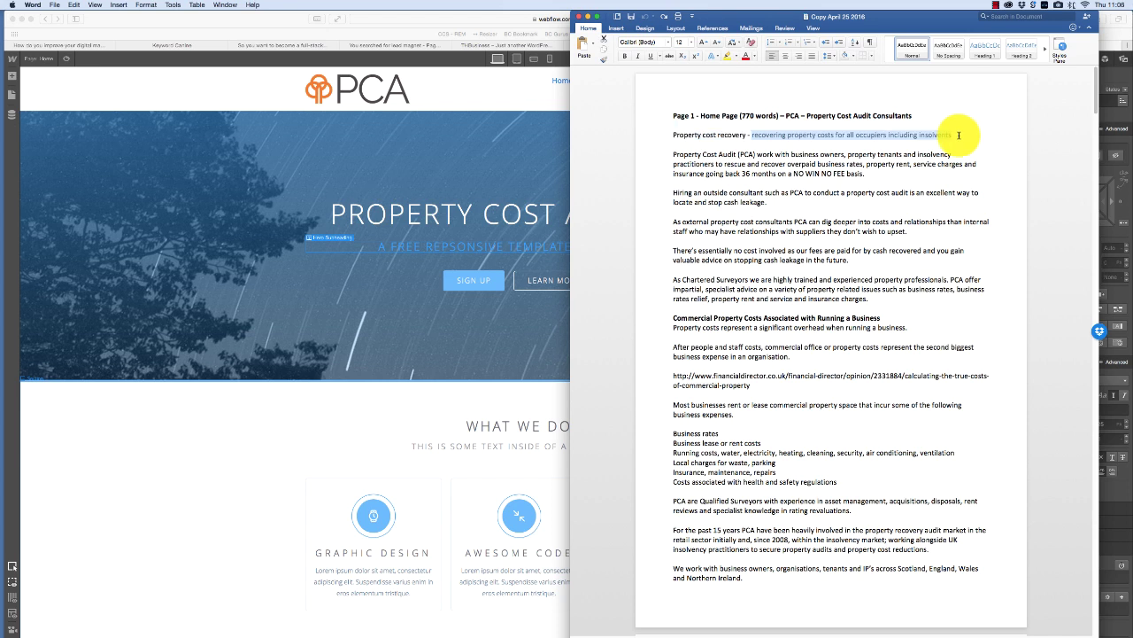
pyautogui.tripleClick(473, 250)
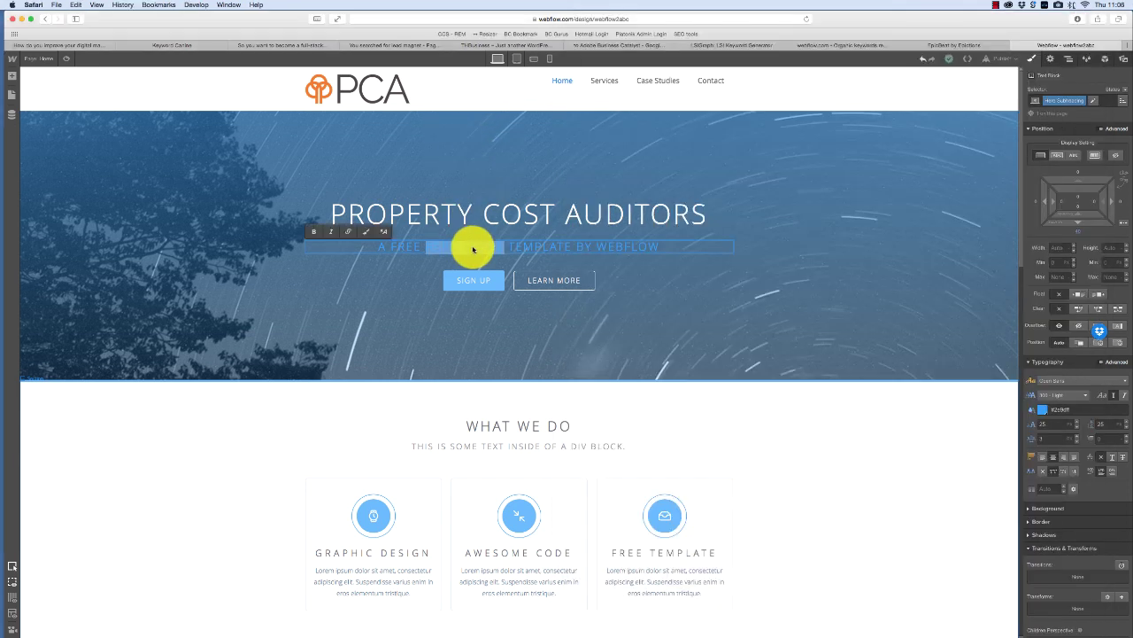
# - Paste the tagline into the hero subheading and relabel the SIGN UP button NO WIN NO FEE
pyautogui.press('super+v')
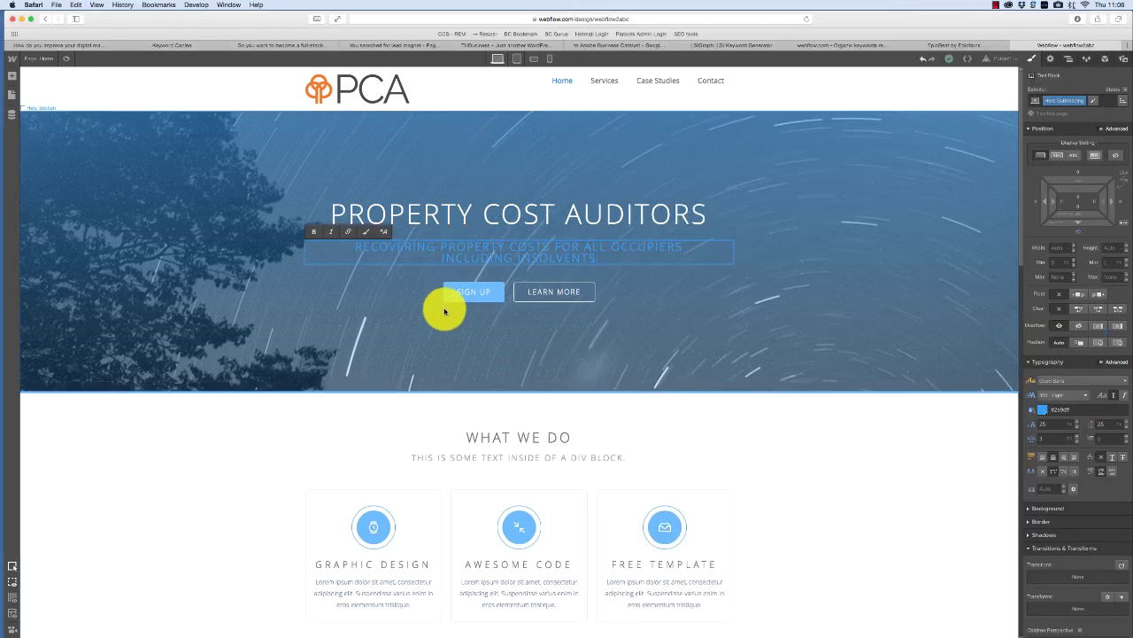
pyautogui.click(458, 291)
pyautogui.doubleClick(473, 295)
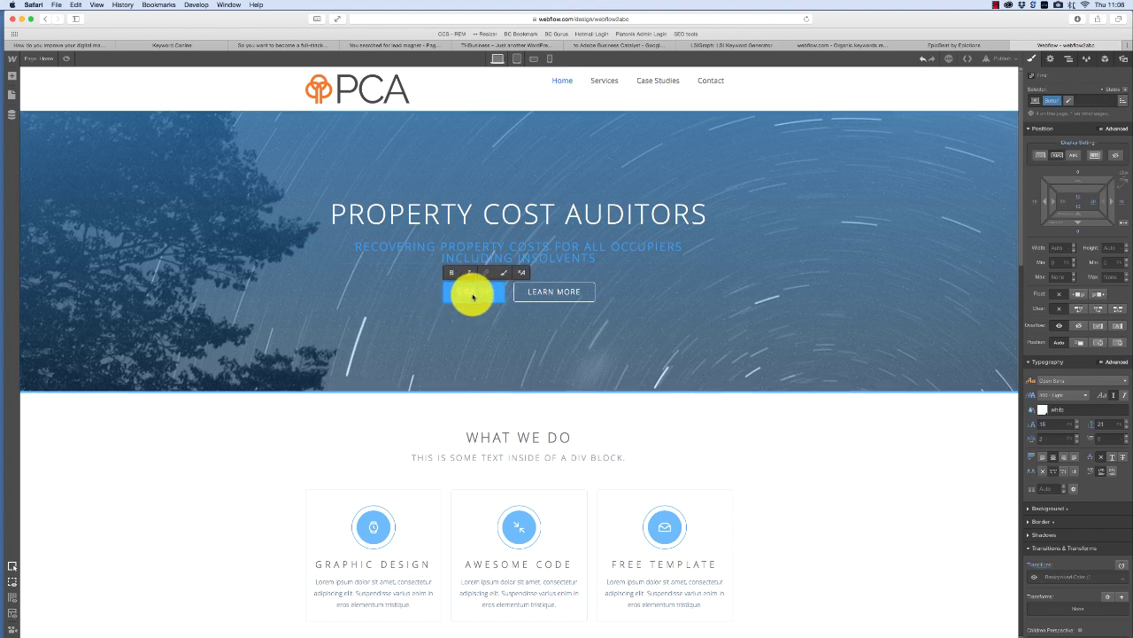
pyautogui.write('NOW')
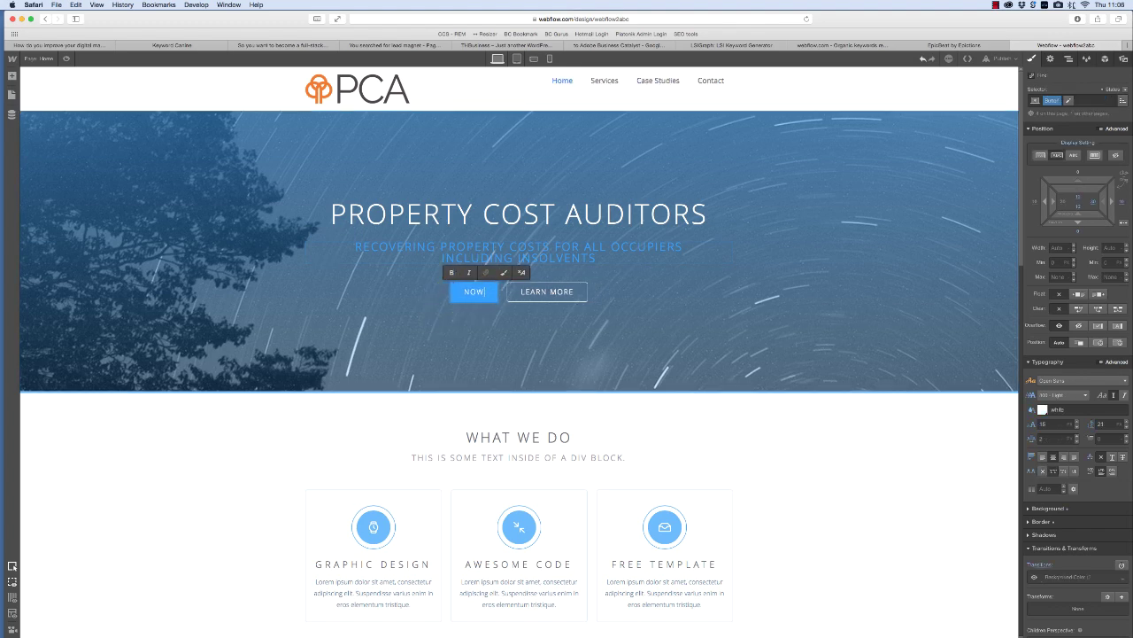
pyautogui.press('BackSpace')
pyautogui.write('WIN NO FEE')
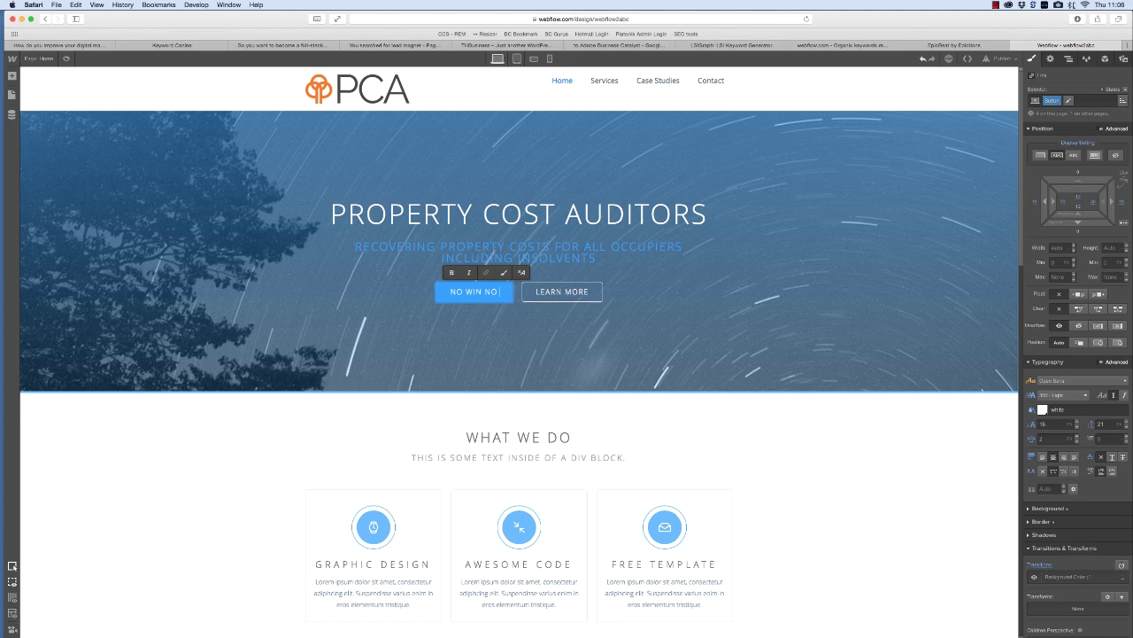
# - Select the PCA introduction paragraph in Word and the What We Do subheading text
pyautogui.doubleClick(521, 457)
pyautogui.tripleClick(522, 457)
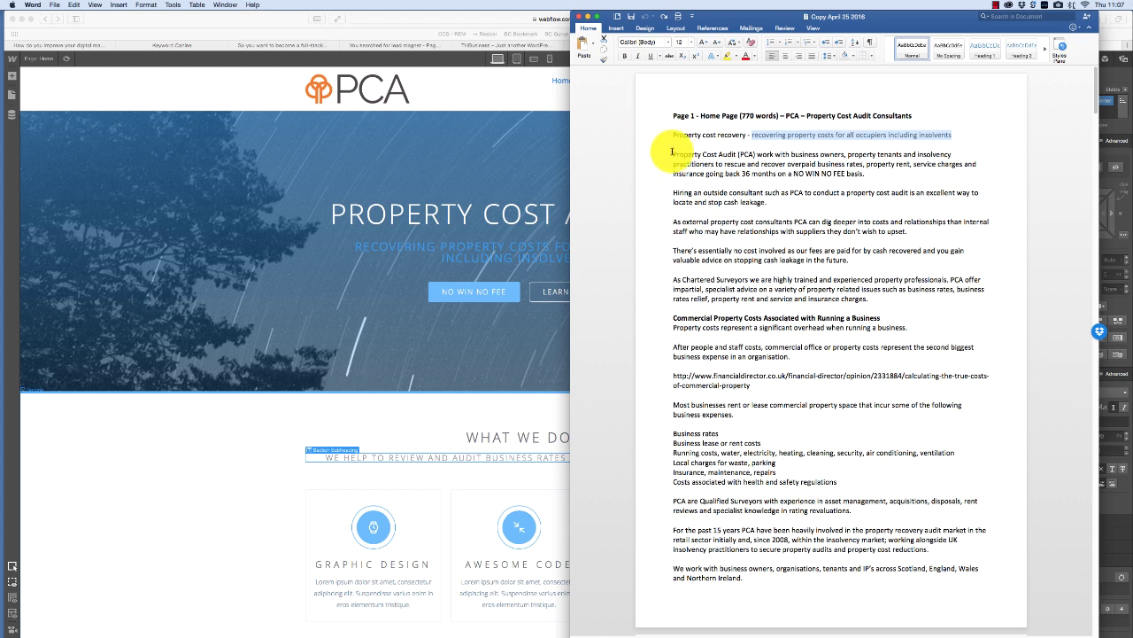
pyautogui.moveTo(672, 152); pyautogui.dragTo(887, 175)
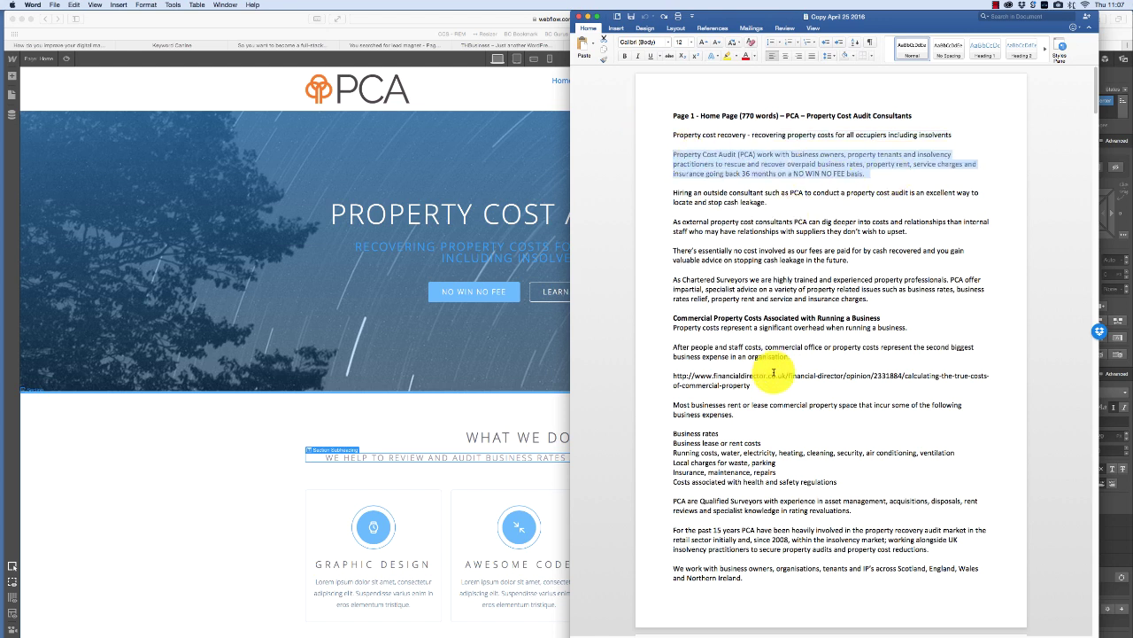
pyautogui.click(513, 460)
pyautogui.doubleClick(513, 460)
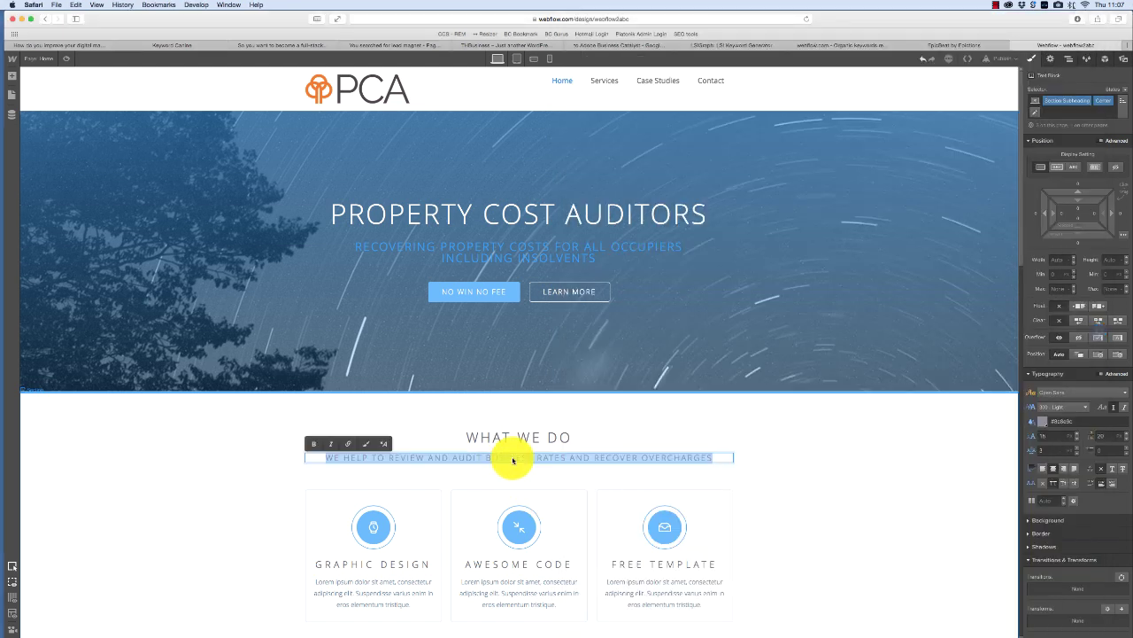
# - Paste the PCA paragraph into the What We Do subheading and join its broken lines
pyautogui.write('PROPERTY COST AUDIT (PCA) WORK WITH BUSINESS OWNERS, PROPERTY TENANTS AND INSOLVENCY PRACTITIONERS TO RESCUE AND RECOVER OVERPAID BUSINESS RATES, PROPERTY RENT, SERVICE CHARGES AND INSURANCE GOING BACK 36 MONTHS ON A NO WIN NO FEE BASIS.')
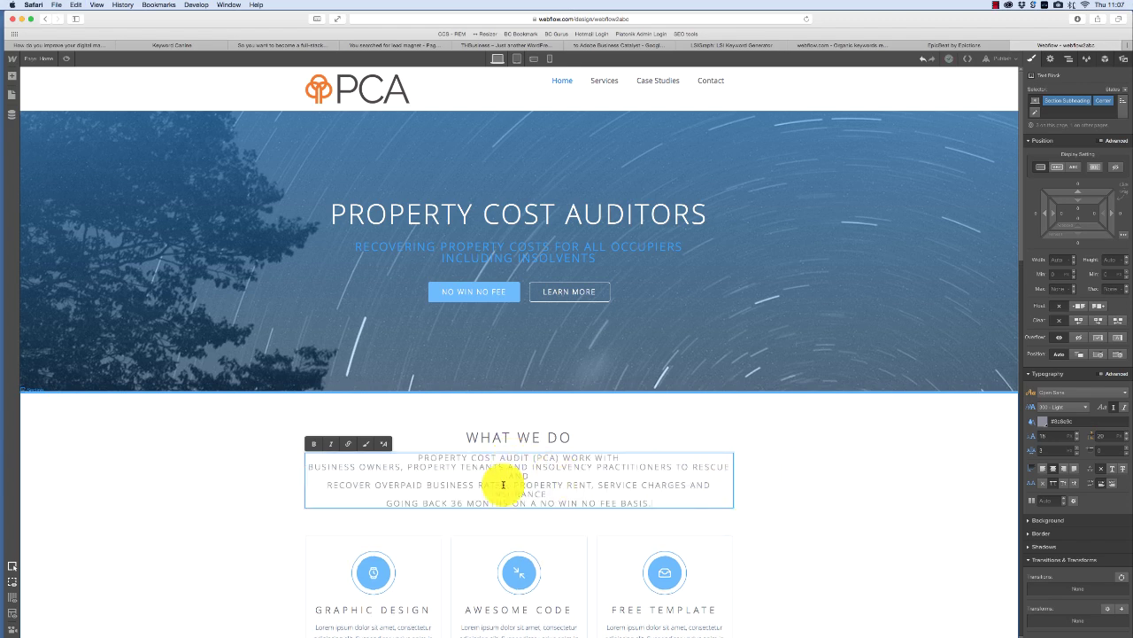
pyautogui.click(329, 486)
pyautogui.press('BackSpace')
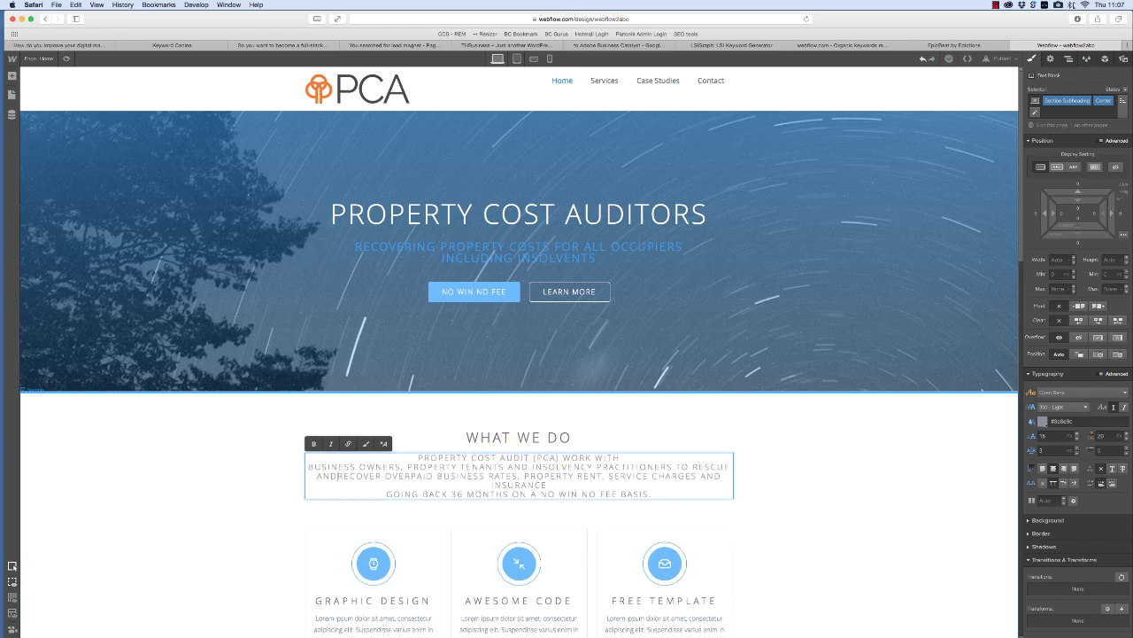
pyautogui.click(384, 493)
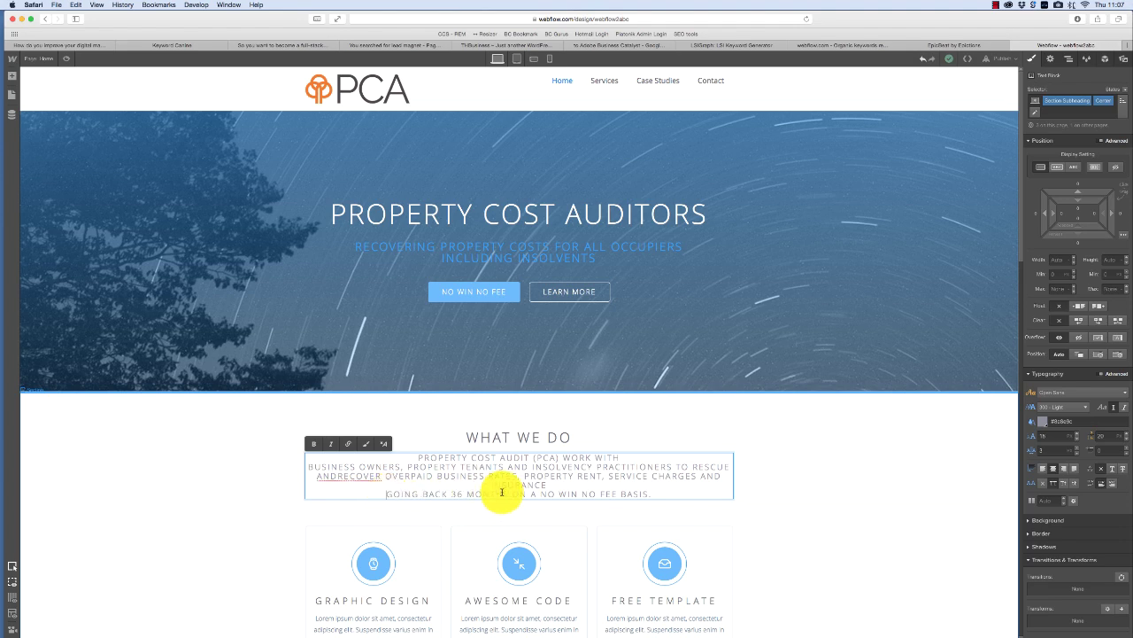
pyautogui.press('BackSpace')
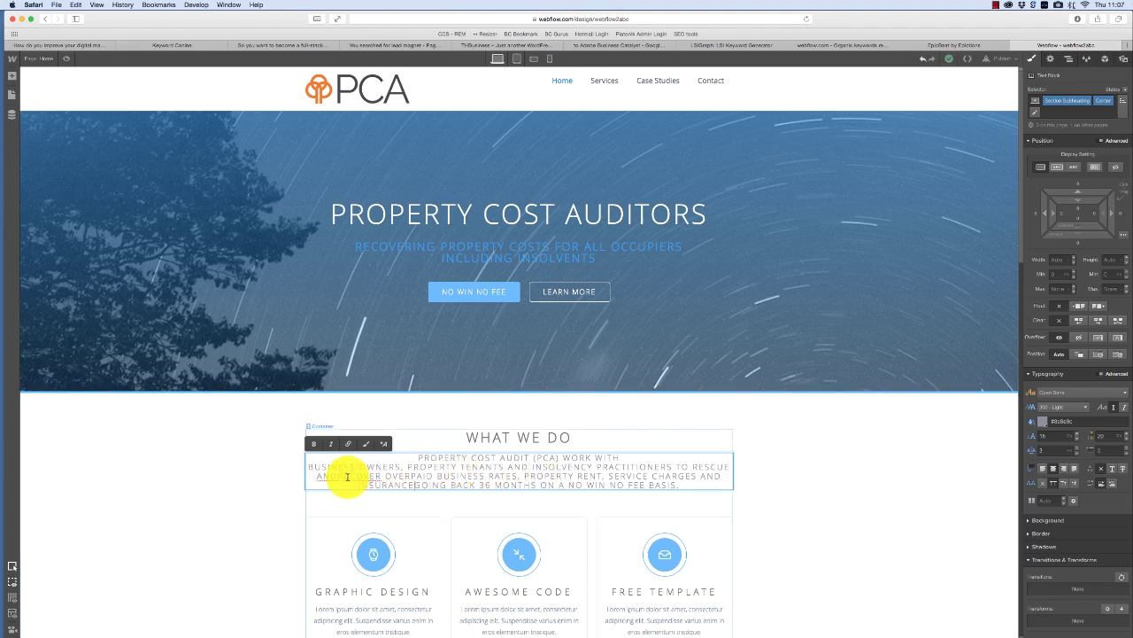
pyautogui.click(336, 475)
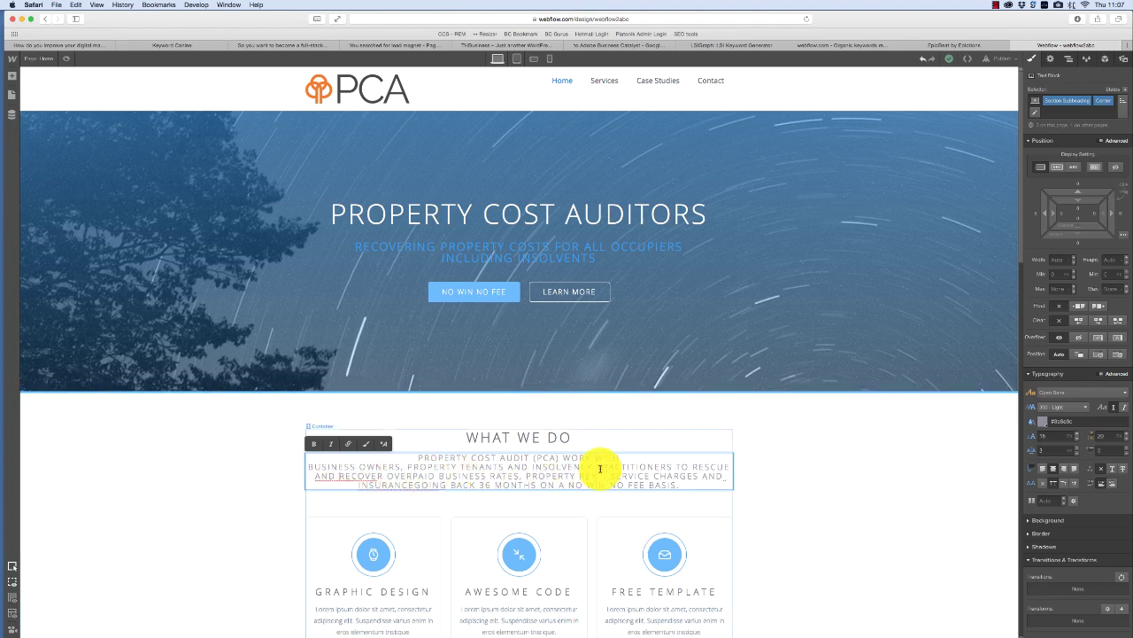
pyautogui.click(876, 441)
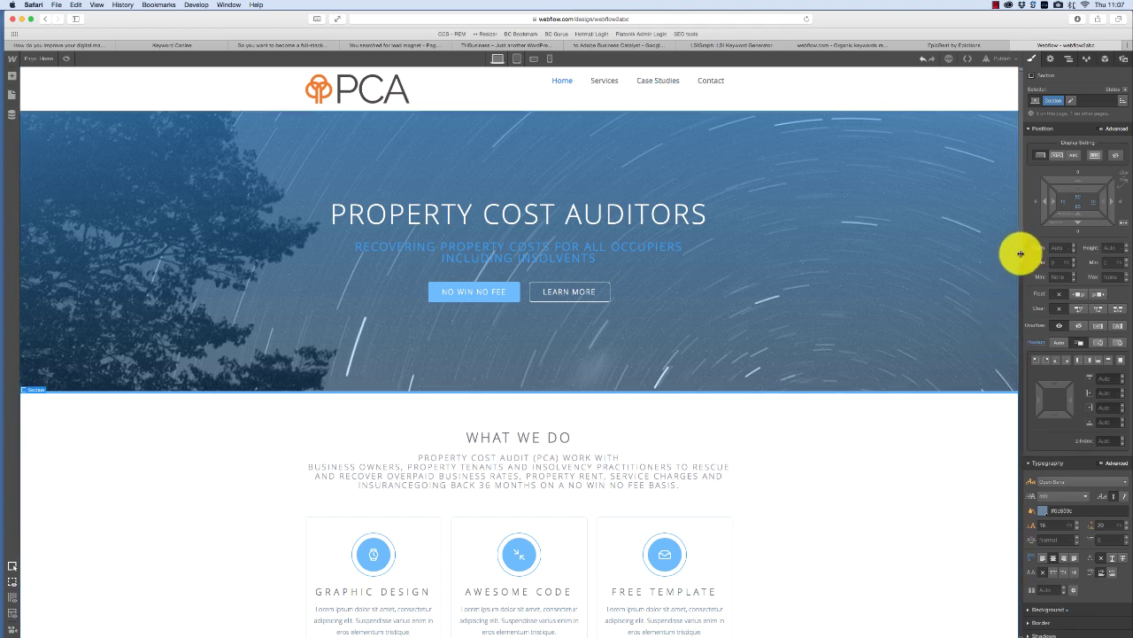
# - Replace the Graphic Design, Awesome Code and Free Template card headings with RATES REVIEW, RATES RELIEF and IP RECOVERY
pyautogui.scroll(-2, 1018, 263)
pyautogui.scroll(-5, 1021, 263)
pyautogui.doubleClick(372, 384)
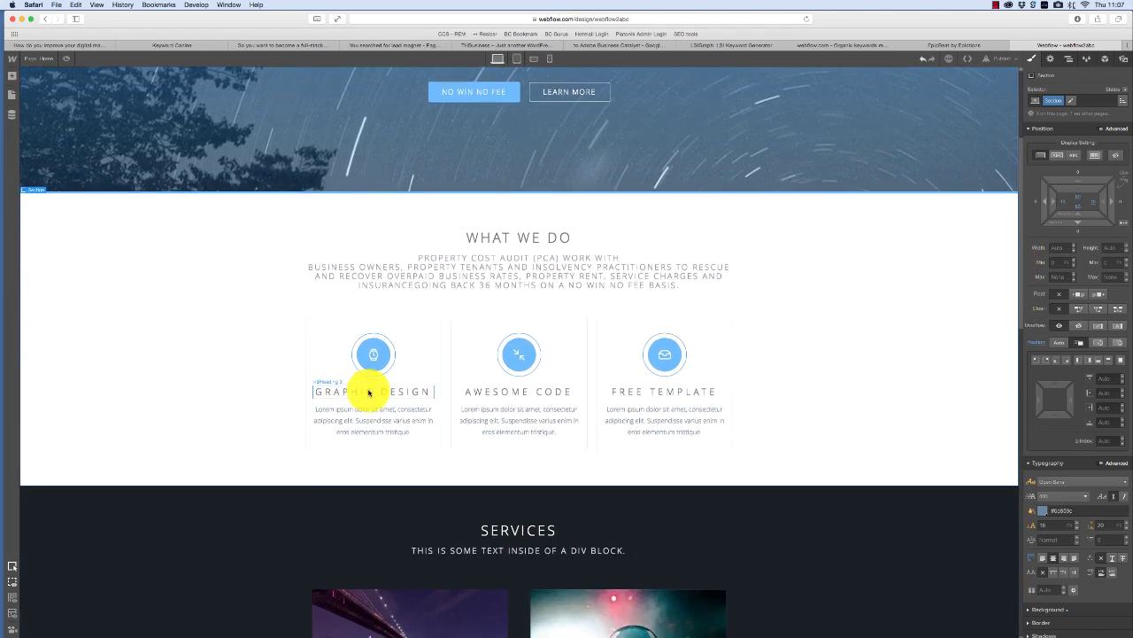
pyautogui.write('RATES REVIEW')
pyautogui.doubleClick(494, 393)
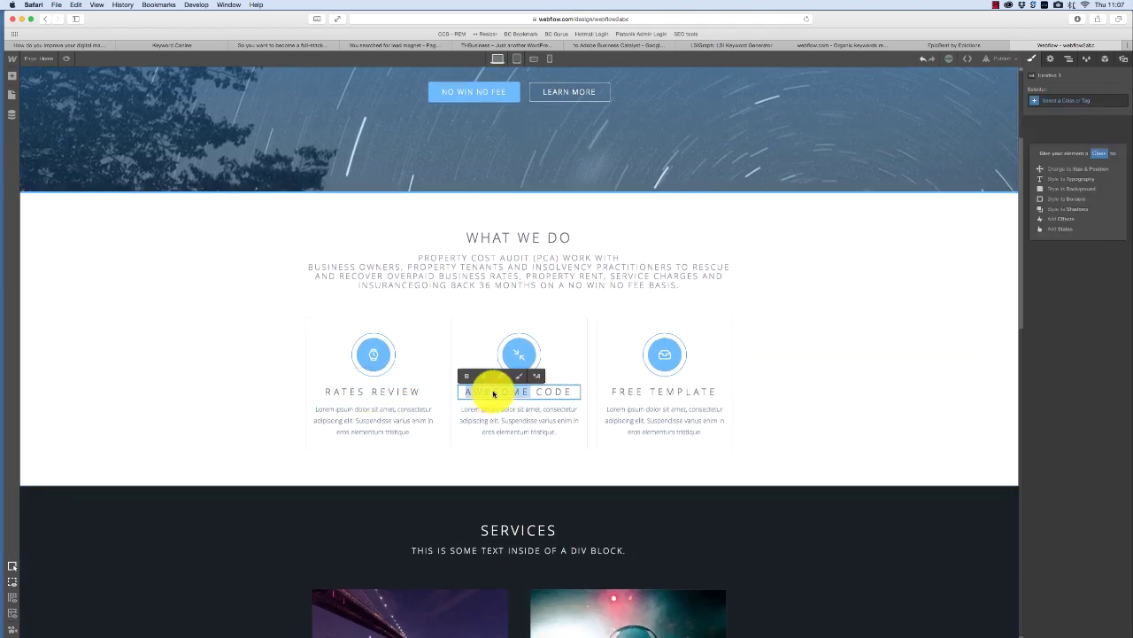
pyautogui.click(501, 395)
pyautogui.write('RATES RE')
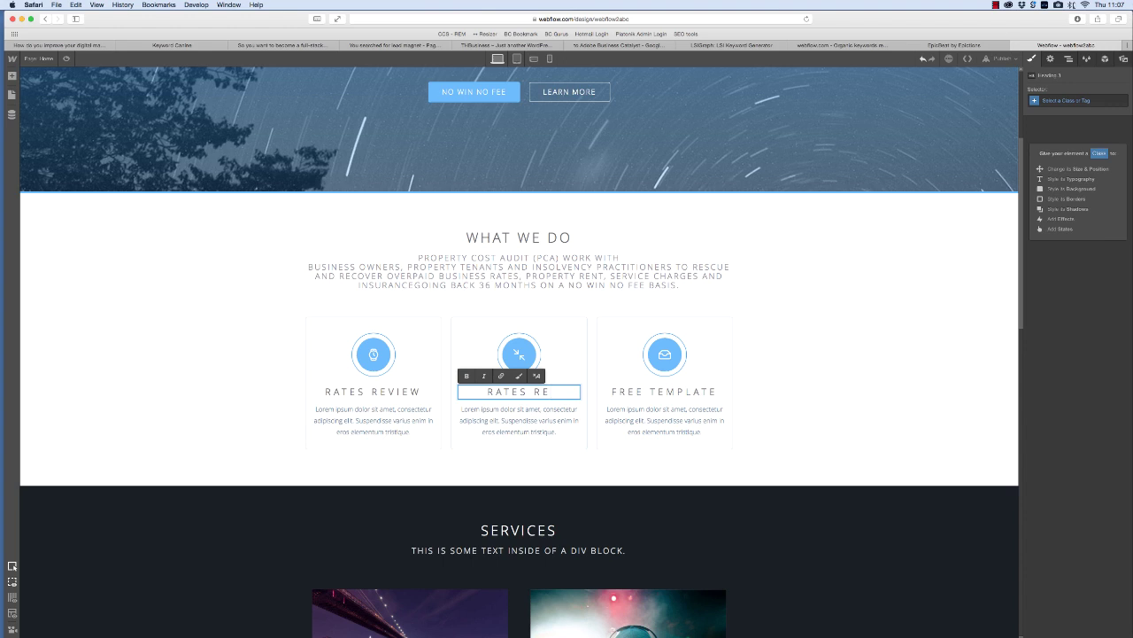
pyautogui.write('LIEF')
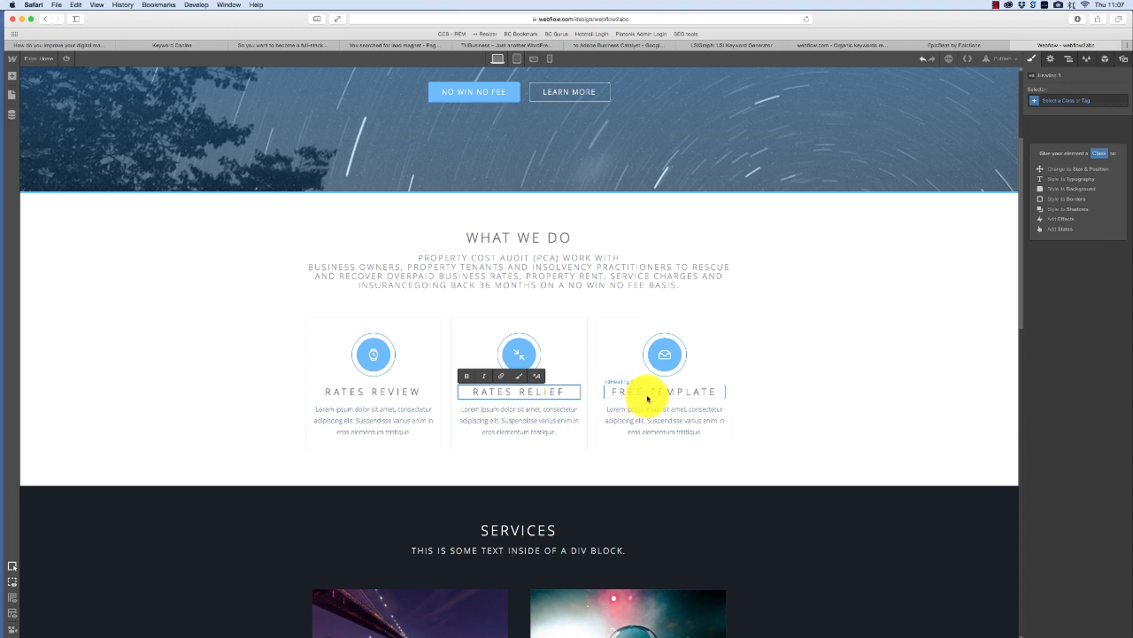
pyautogui.tripleClick(649, 398)
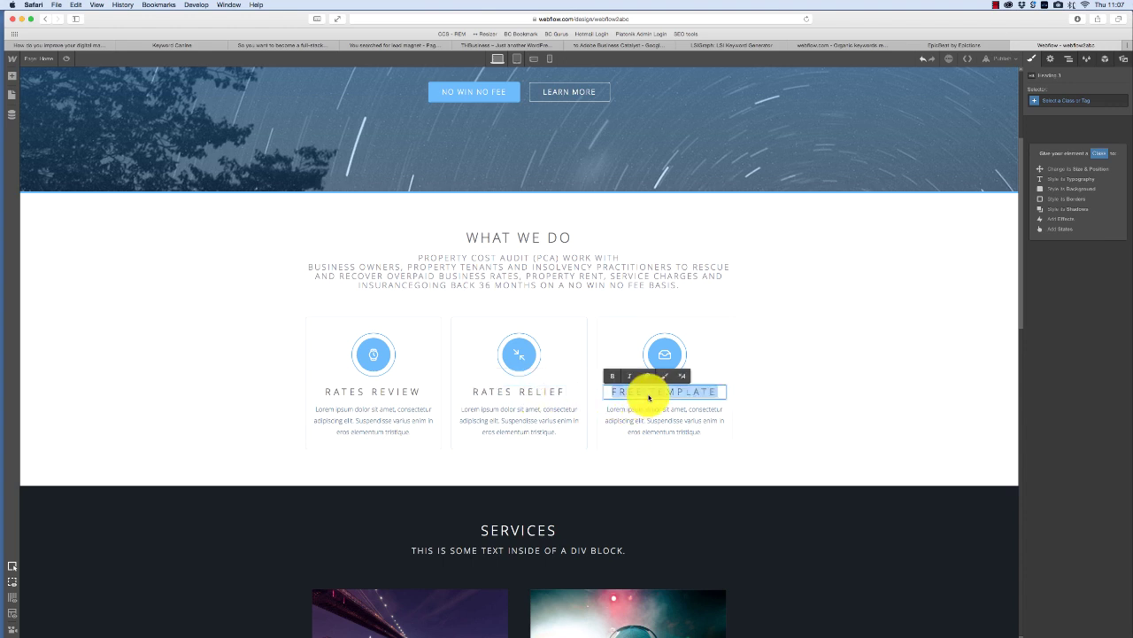
pyautogui.write('IP RECOVERY')
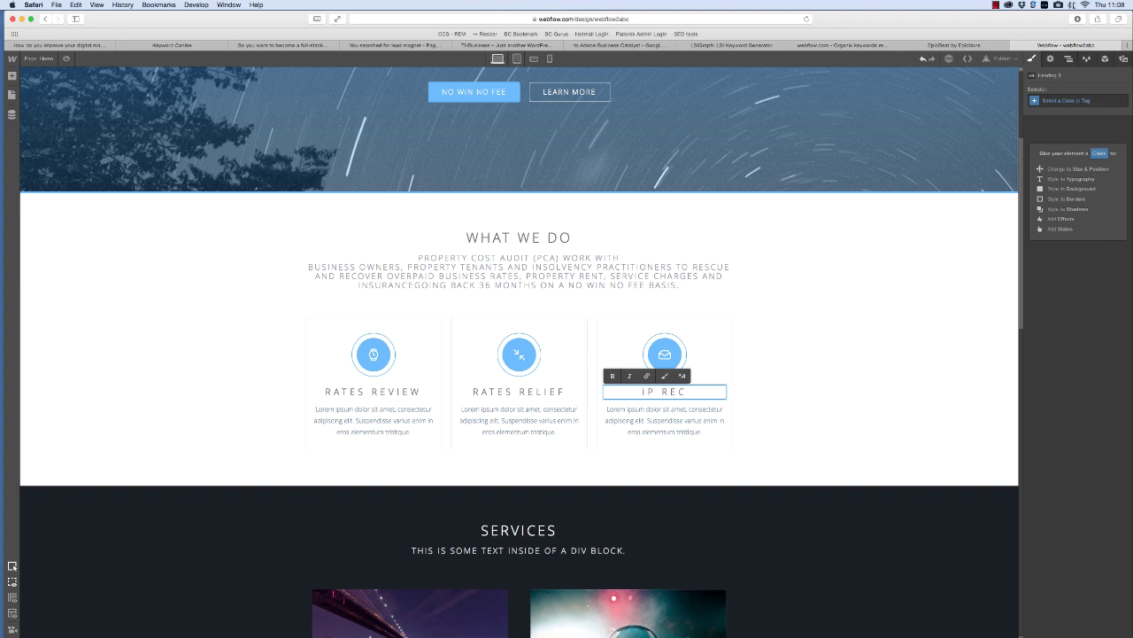
pyautogui.click(788, 341)
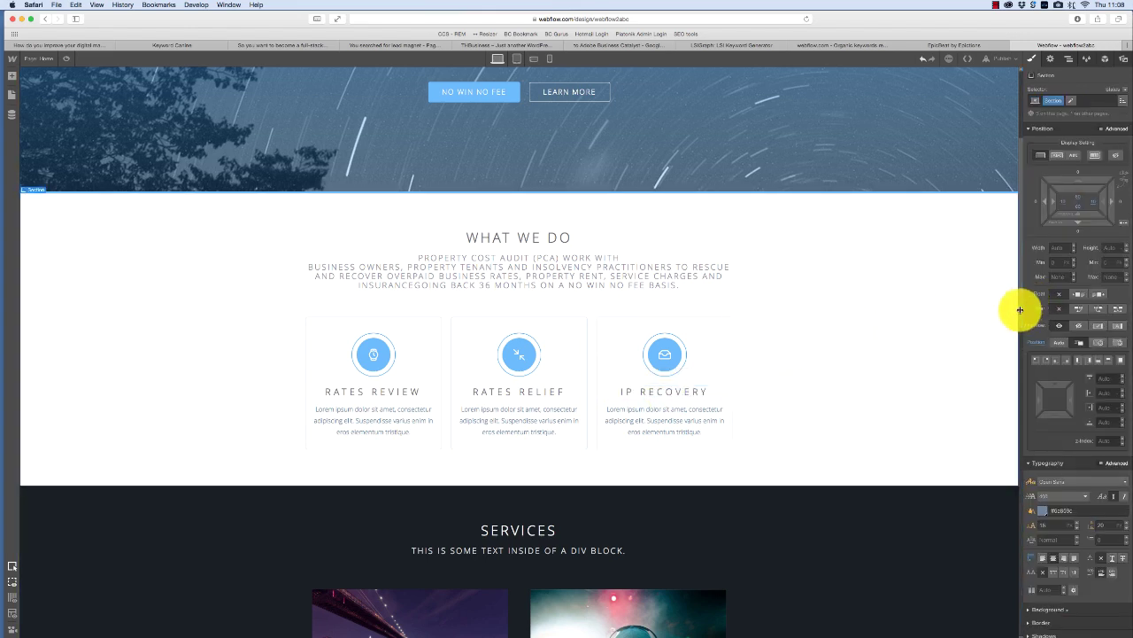
# - Rename the ABOUT VELOCITY footer heading to ABOUT PCA
pyautogui.moveTo(1019, 306); pyautogui.dragTo(1007, 636)
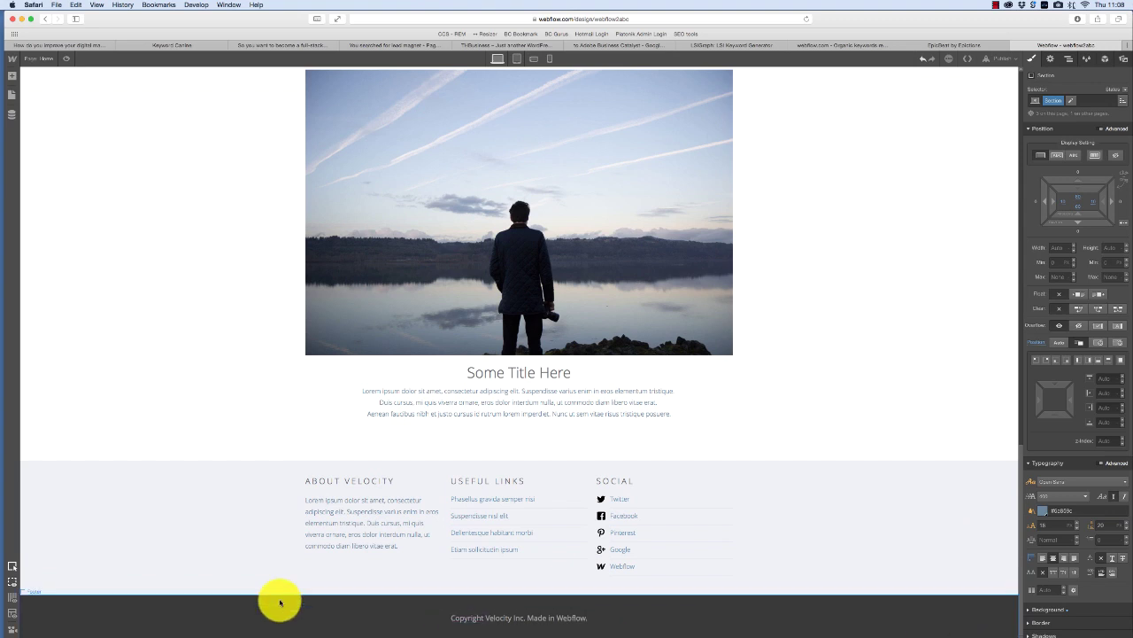
pyautogui.doubleClick(358, 480)
pyautogui.write('AB')
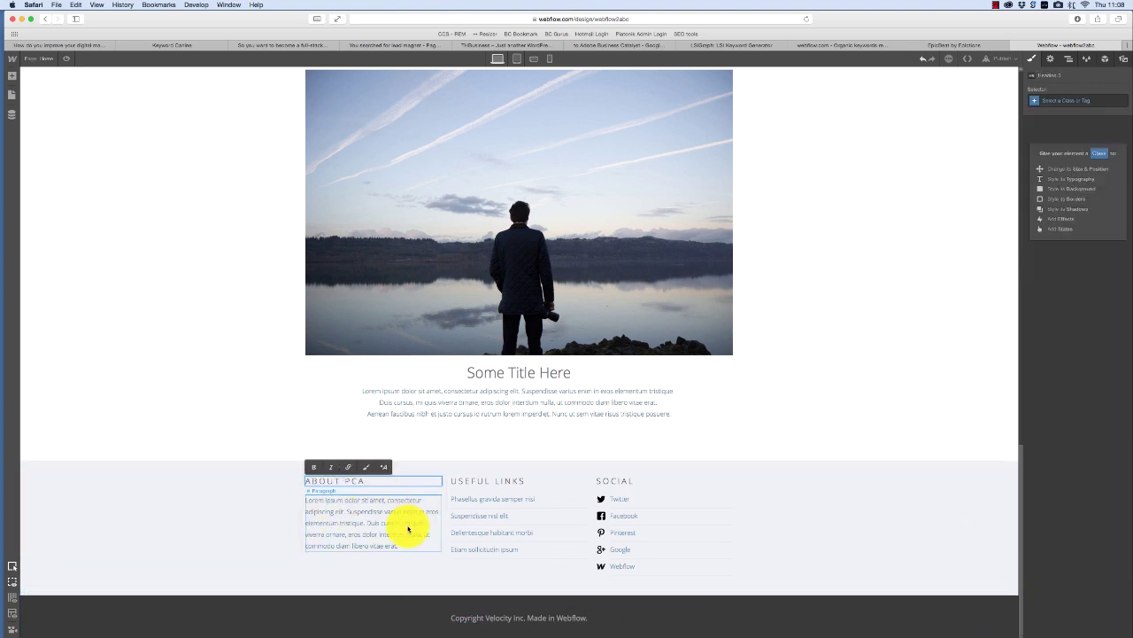
# - Delete the Webflow social link, check the Twitter link settings, and show the publish destinations
pyautogui.click(618, 568)
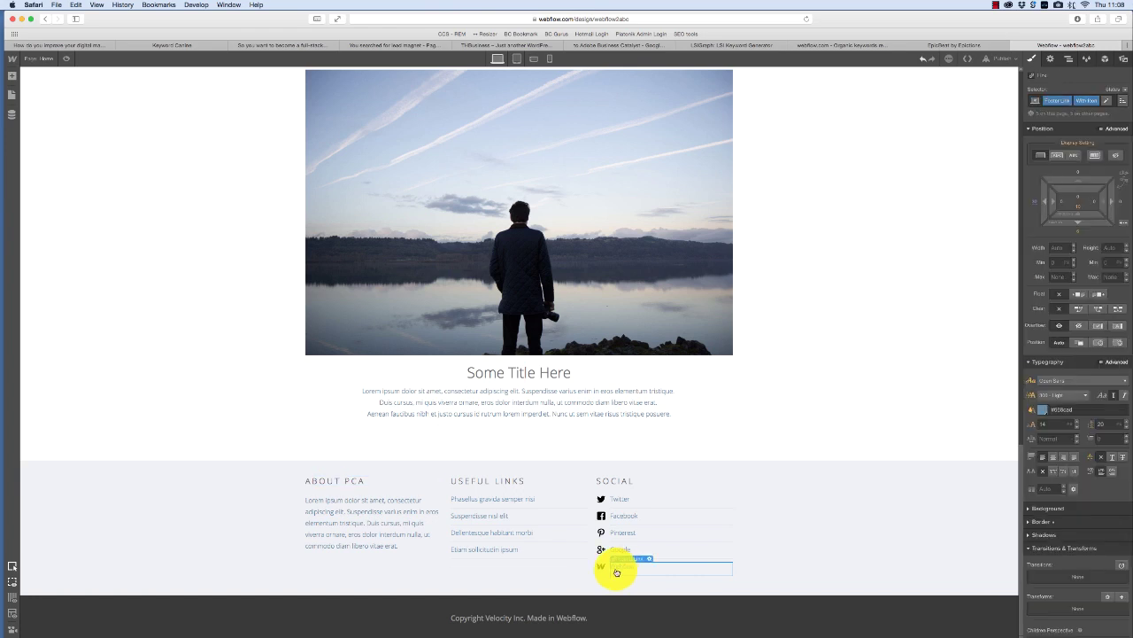
pyautogui.press('Delete')
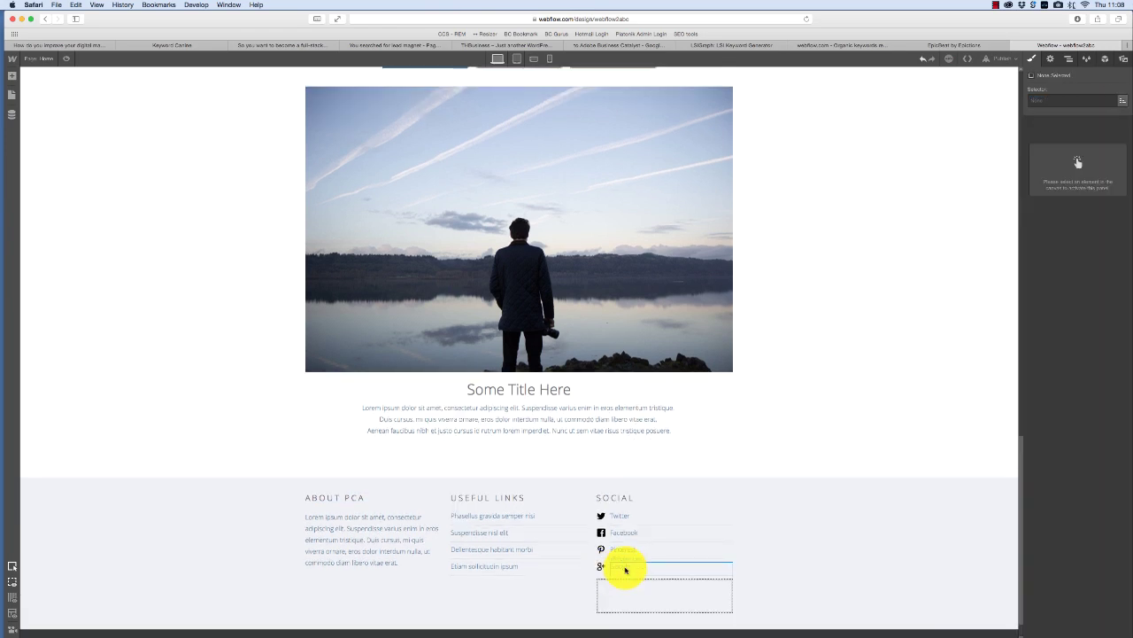
pyautogui.doubleClick(622, 517)
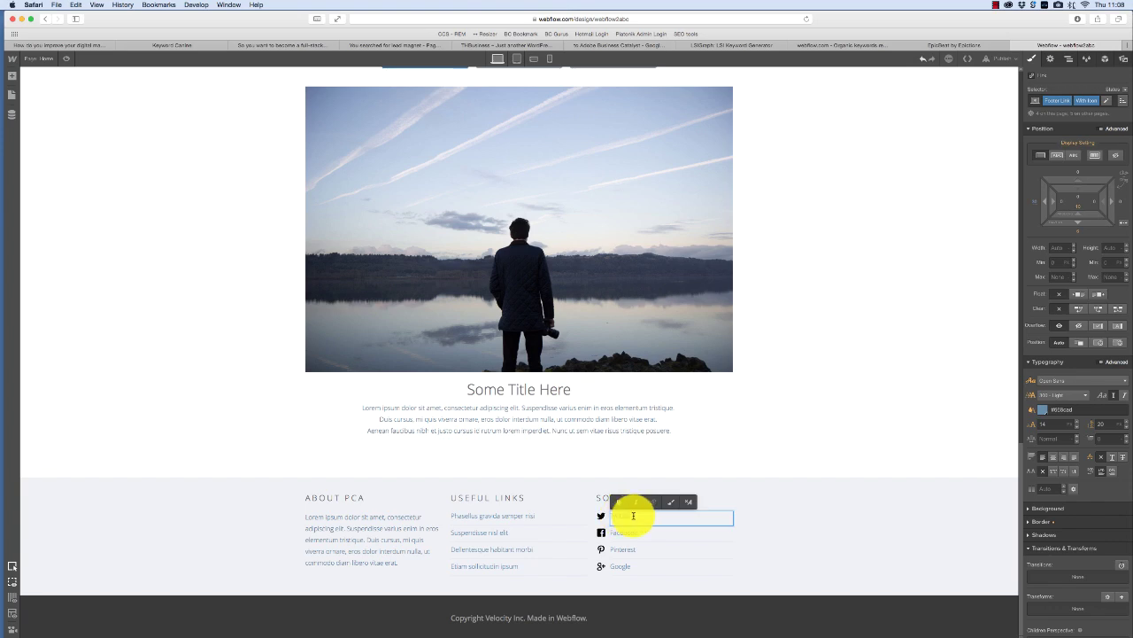
pyautogui.doubleClick(612, 516)
pyautogui.click(727, 535)
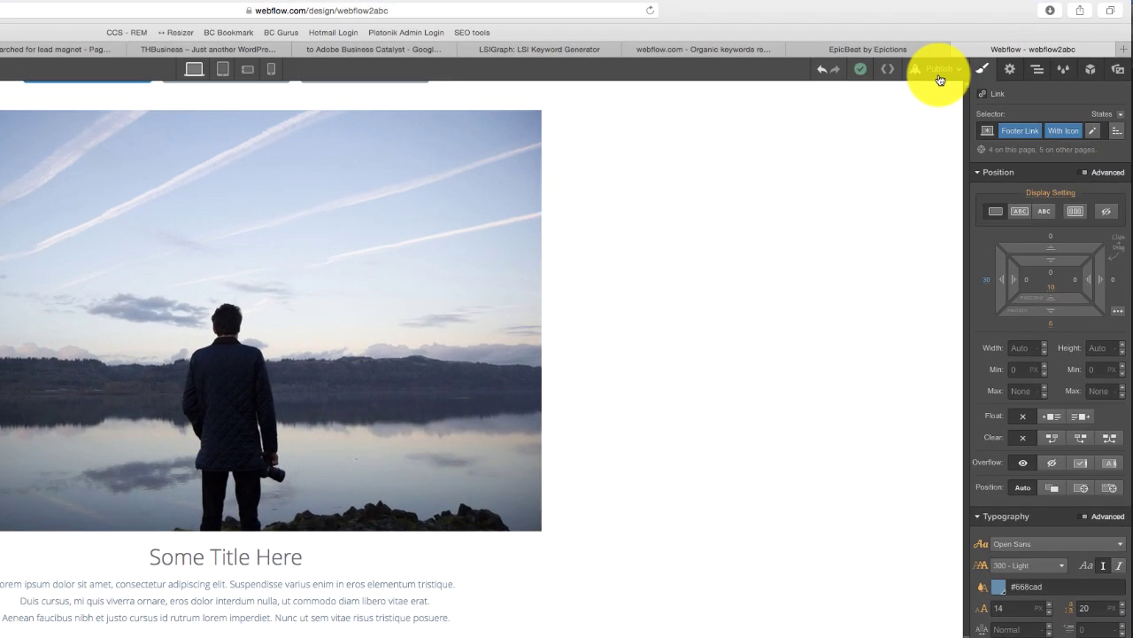
pyautogui.click(973, 57)
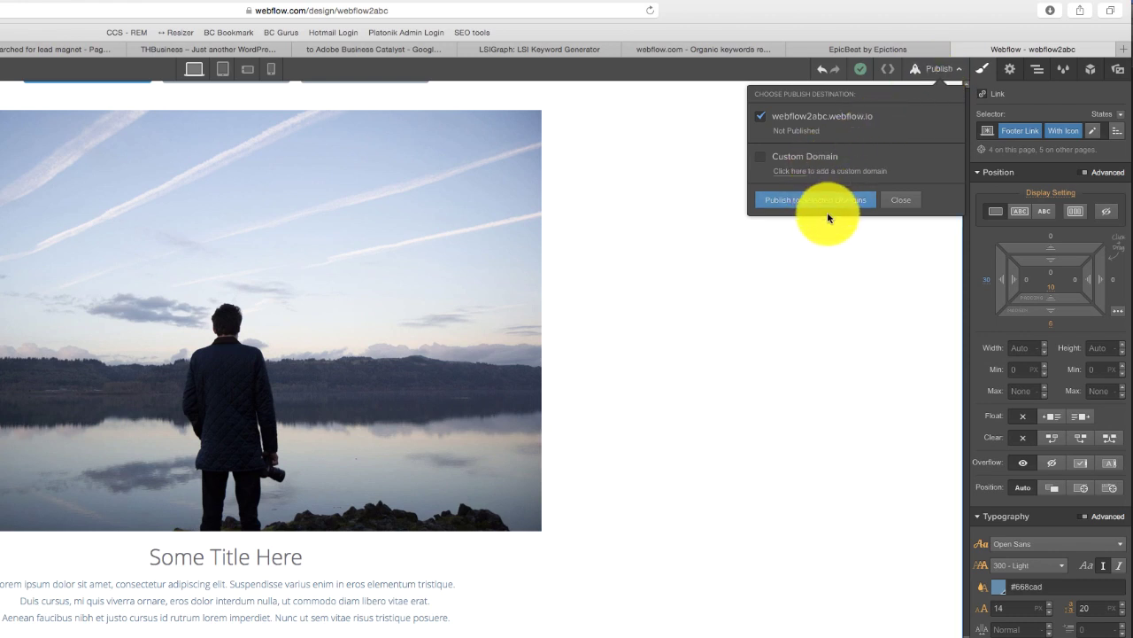
# - Publish to the selected webflow2abc.webflow.io domain, then close the Publish dropdown
pyautogui.click(831, 202)
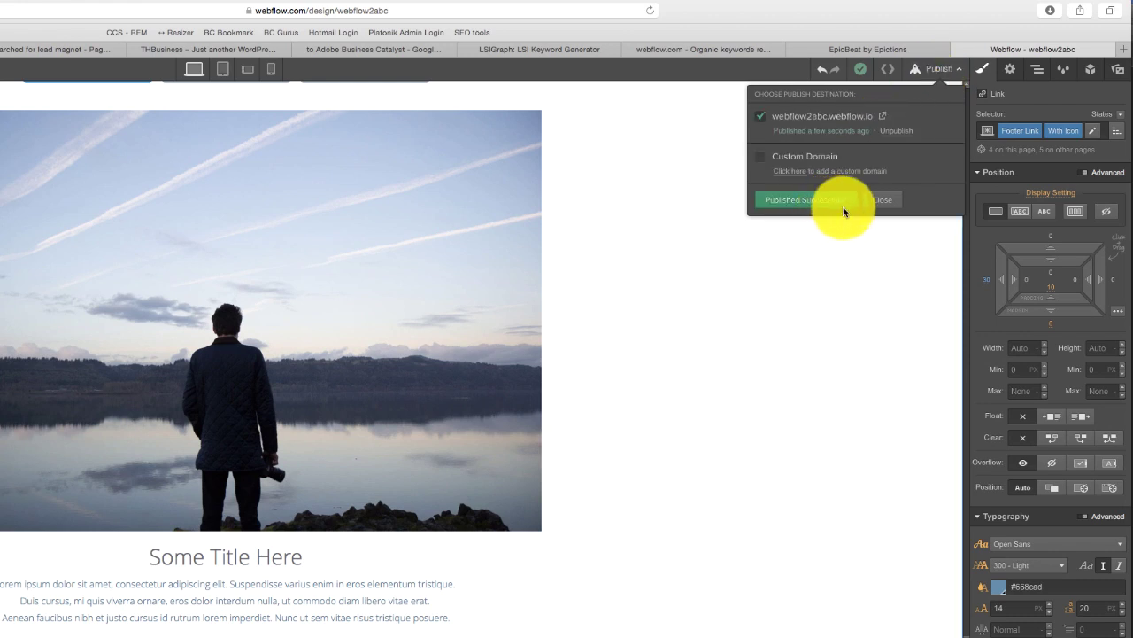
pyautogui.click(887, 202)
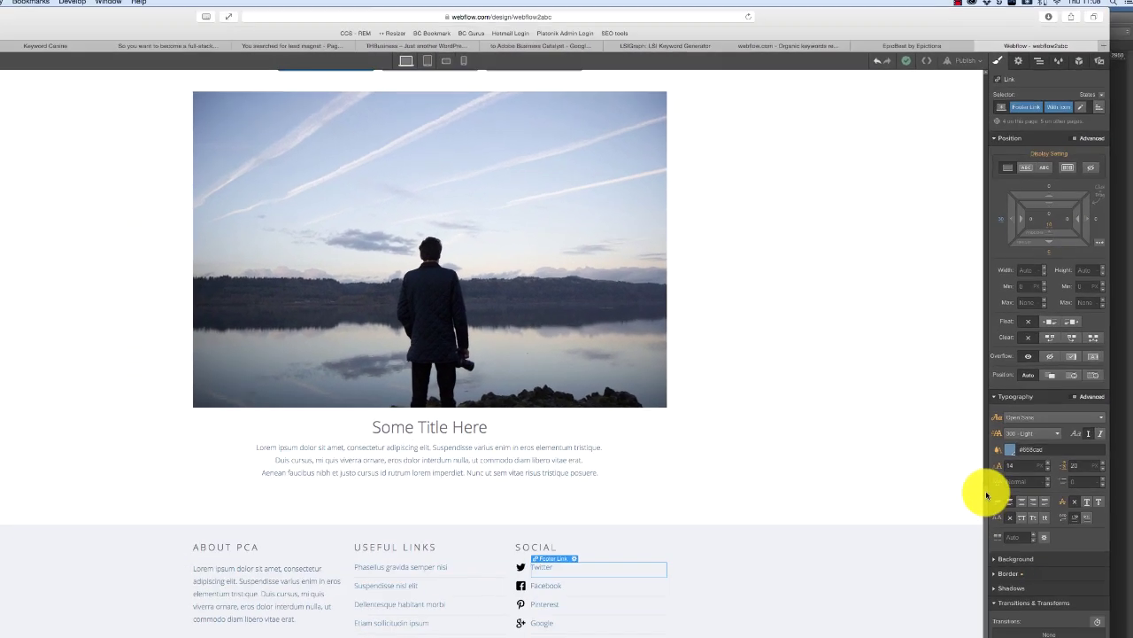
pyautogui.scroll(15, 980, 266)
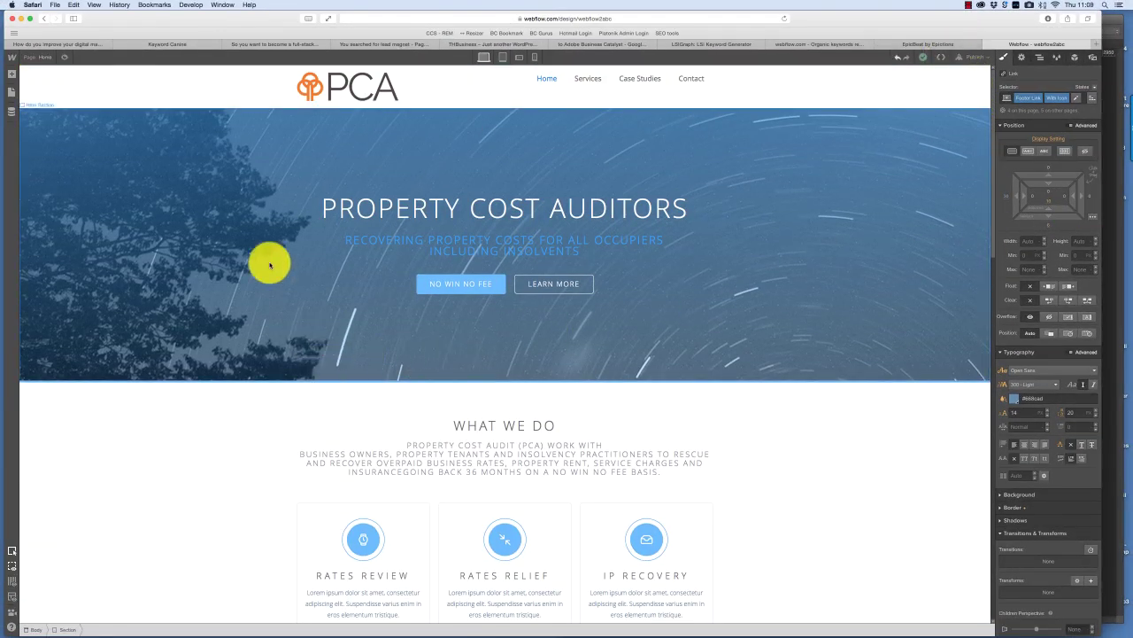
# - Remove the hero section's old background photo and add a new background image layer
pyautogui.click(88, 134)
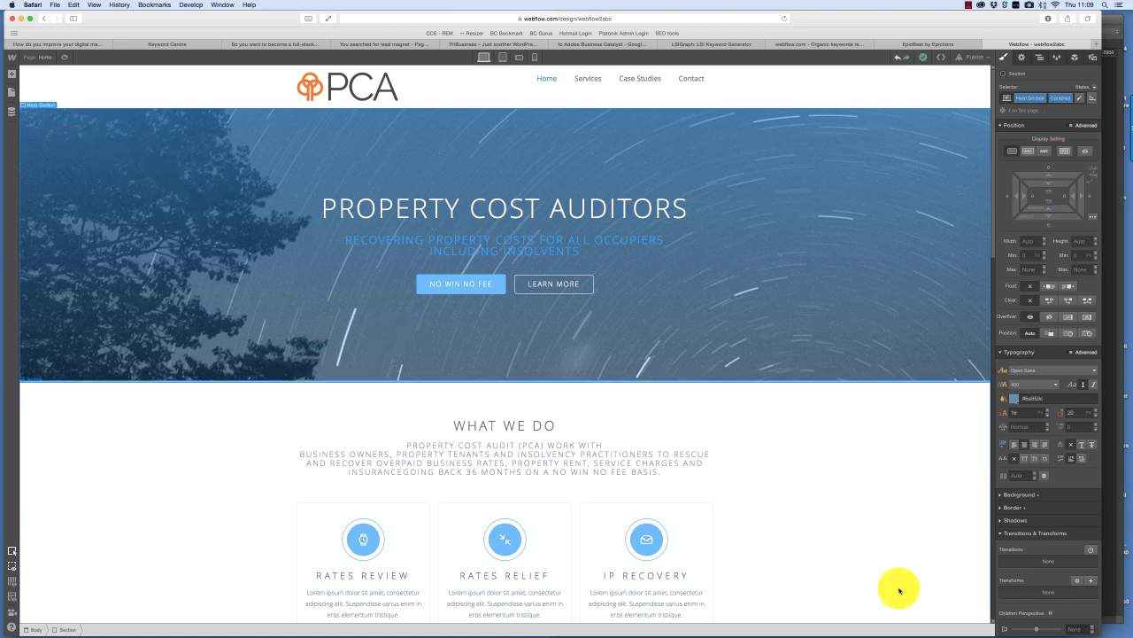
pyautogui.click(1030, 496)
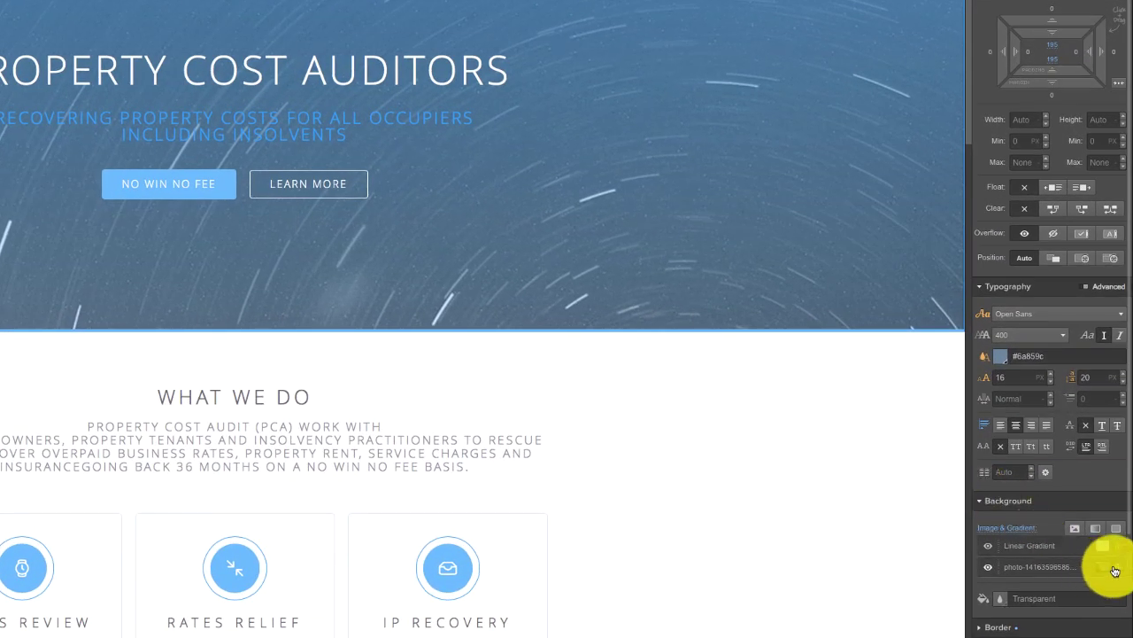
pyautogui.click(1117, 569)
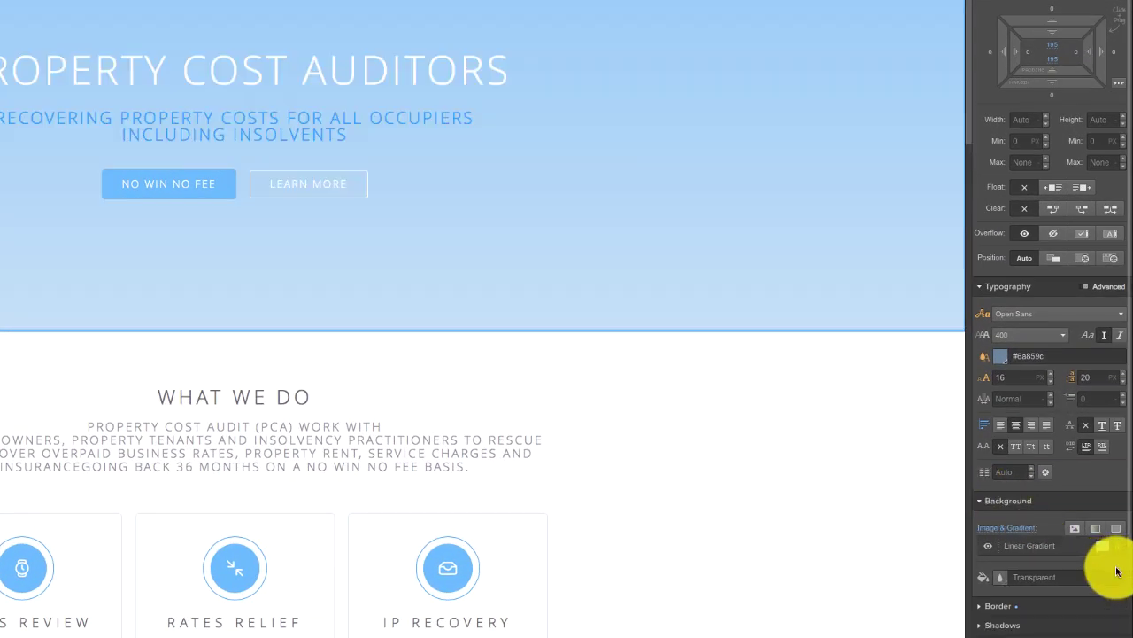
pyautogui.click(1075, 529)
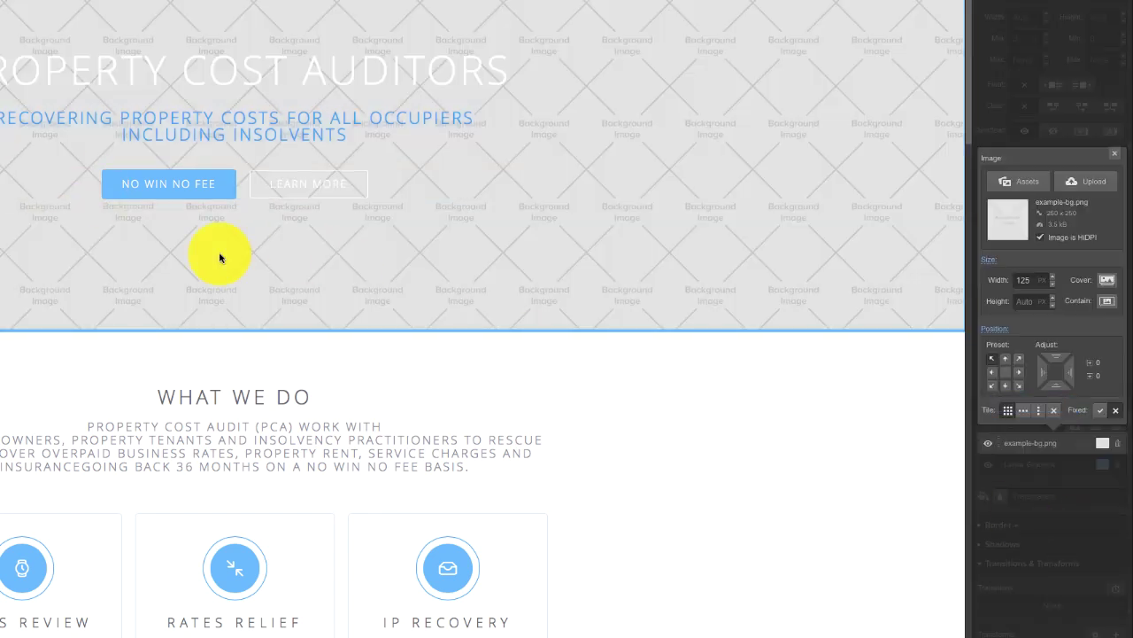
# - Upload 16.jpg as the hero background and set its size to Cover
pyautogui.click(1089, 187)
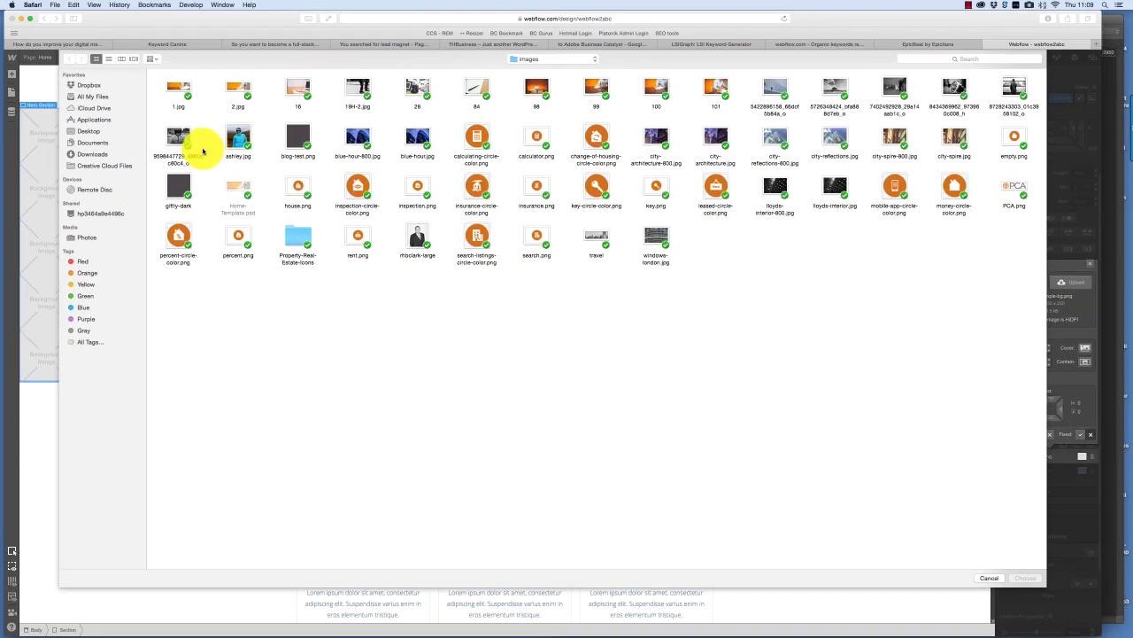
pyautogui.click(295, 90)
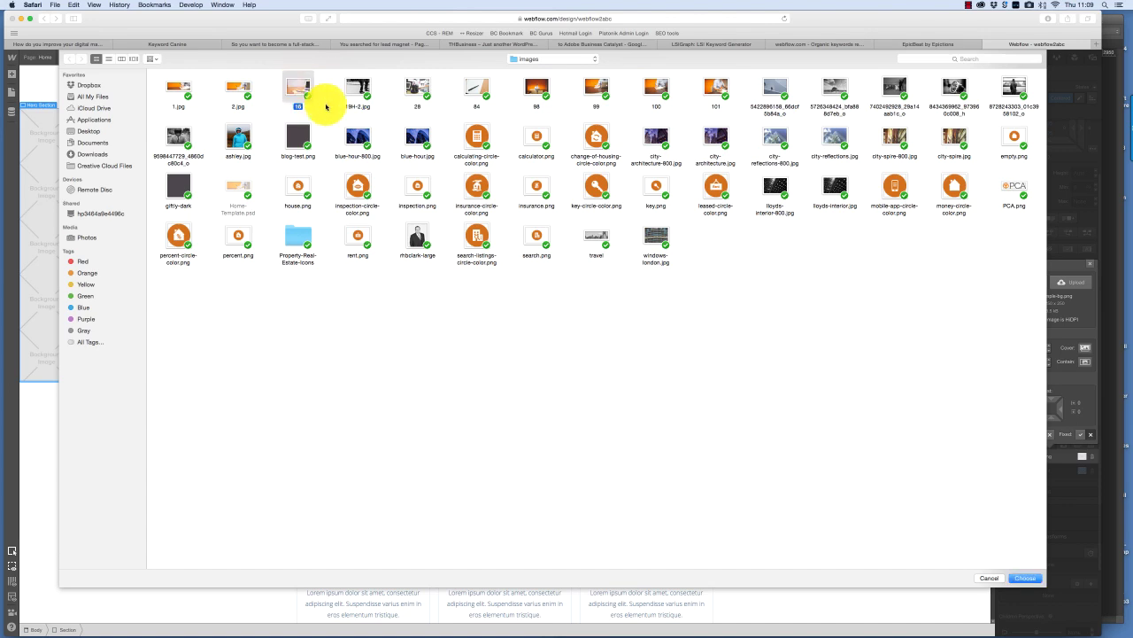
pyautogui.click(1025, 577)
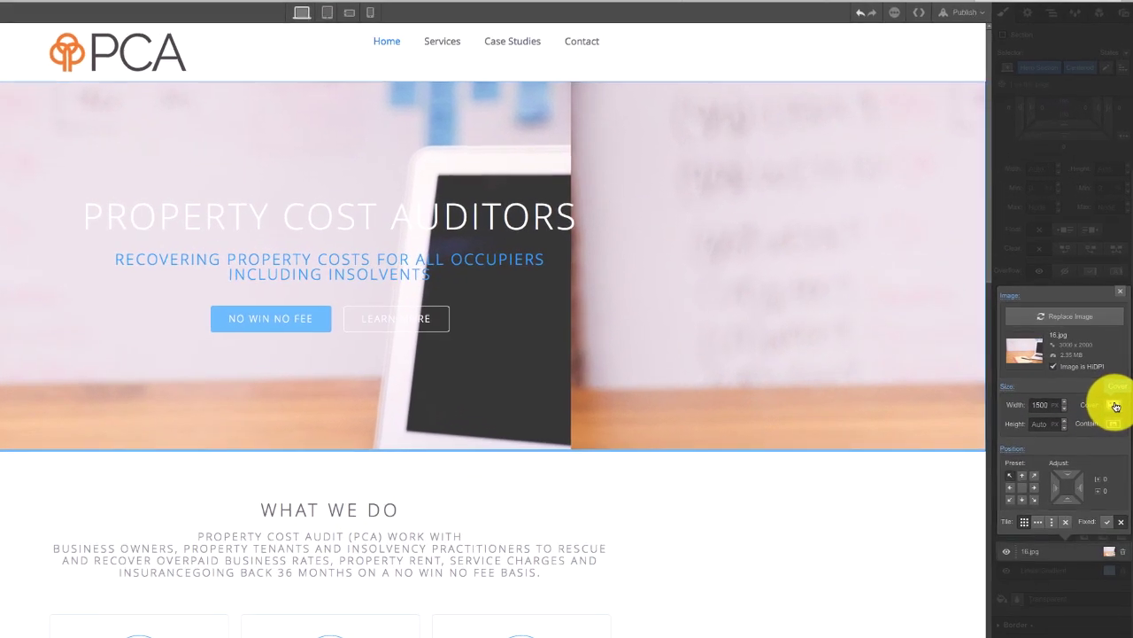
pyautogui.click(1099, 373)
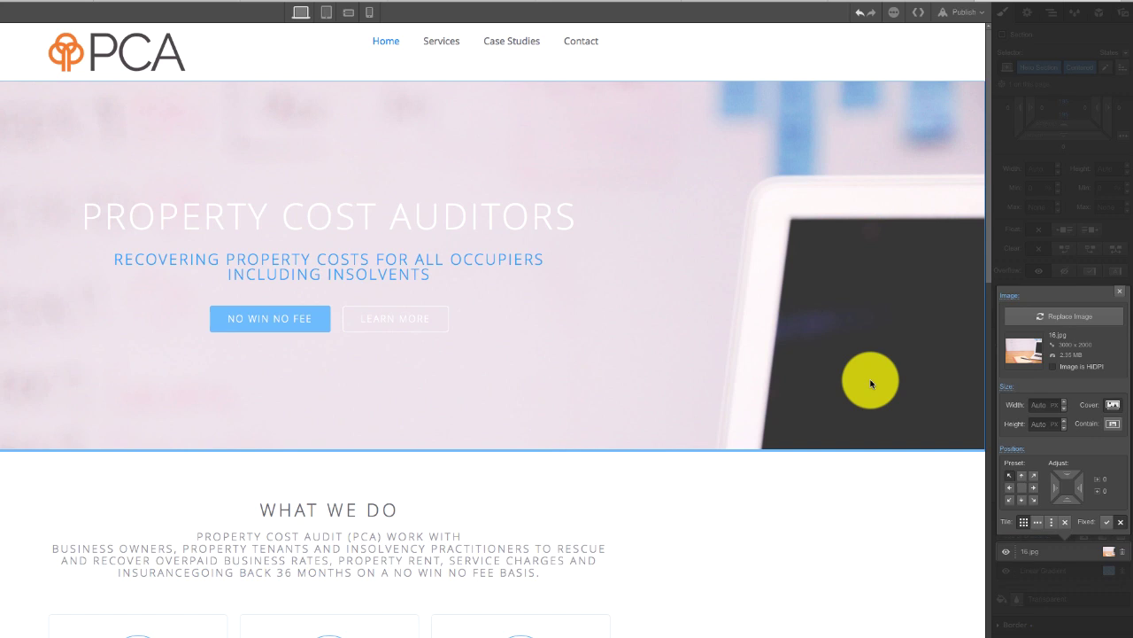
pyautogui.click(1120, 297)
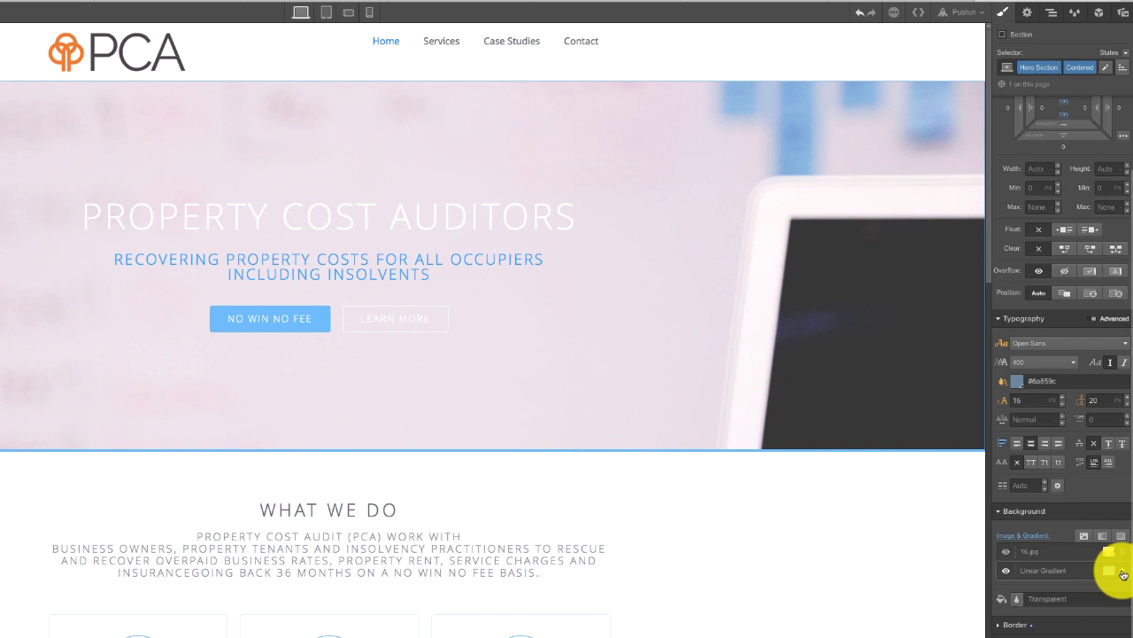
# - Colour the whole hero tagline text dark grey #4c454a, sampled from the PCA logo
pyautogui.click(271, 259)
pyautogui.doubleClick(272, 259)
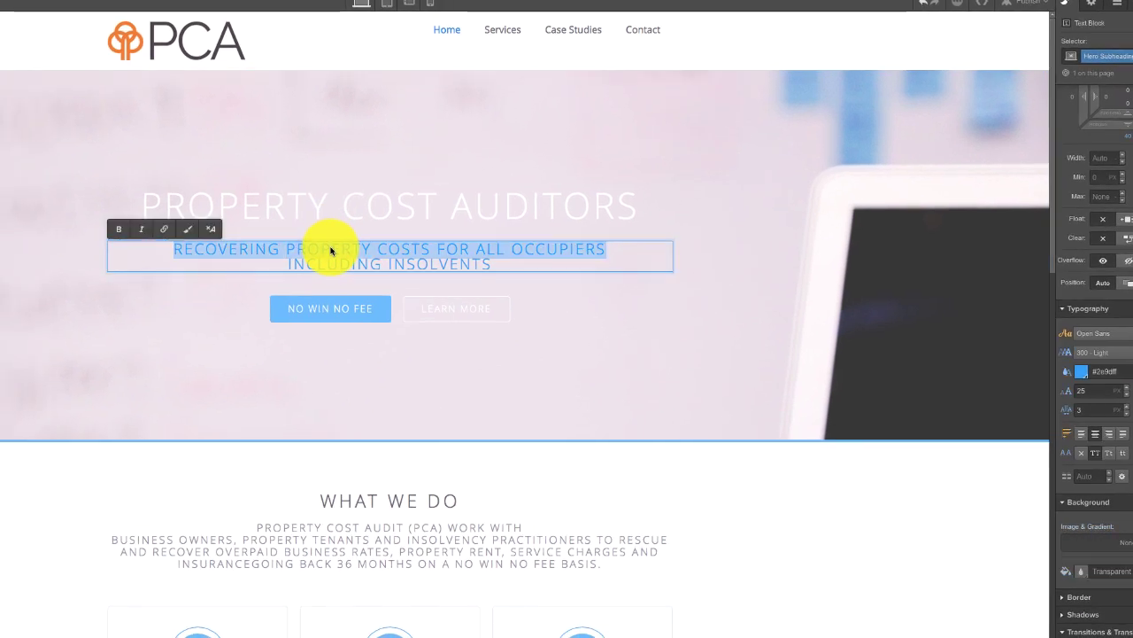
pyautogui.click(329, 245)
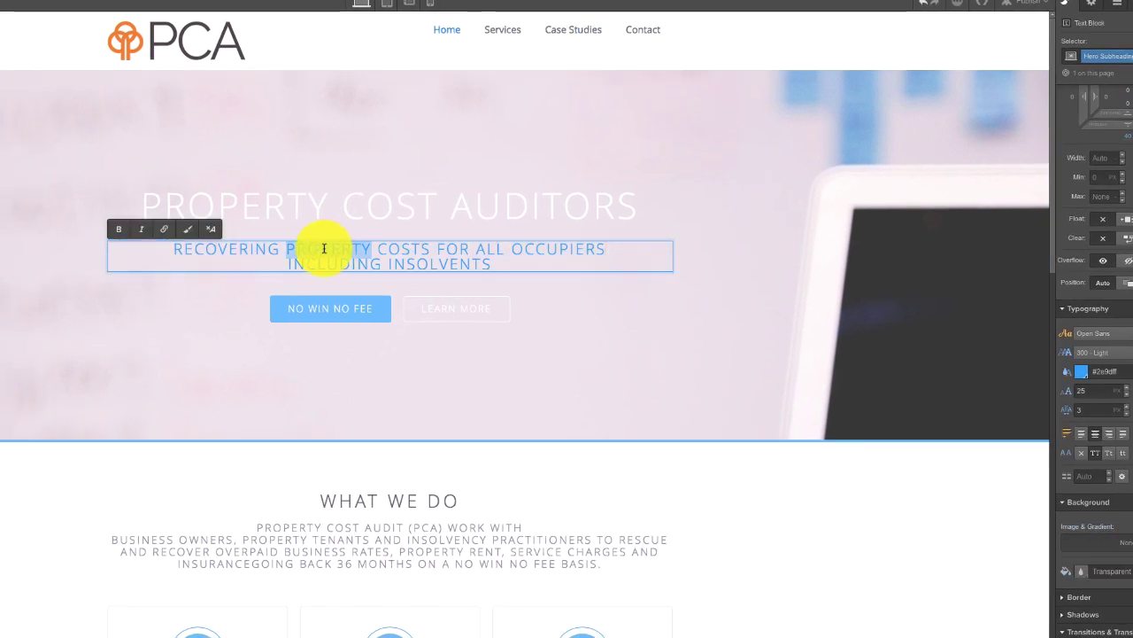
pyautogui.press('Escape')
pyautogui.doubleClick(173, 248)
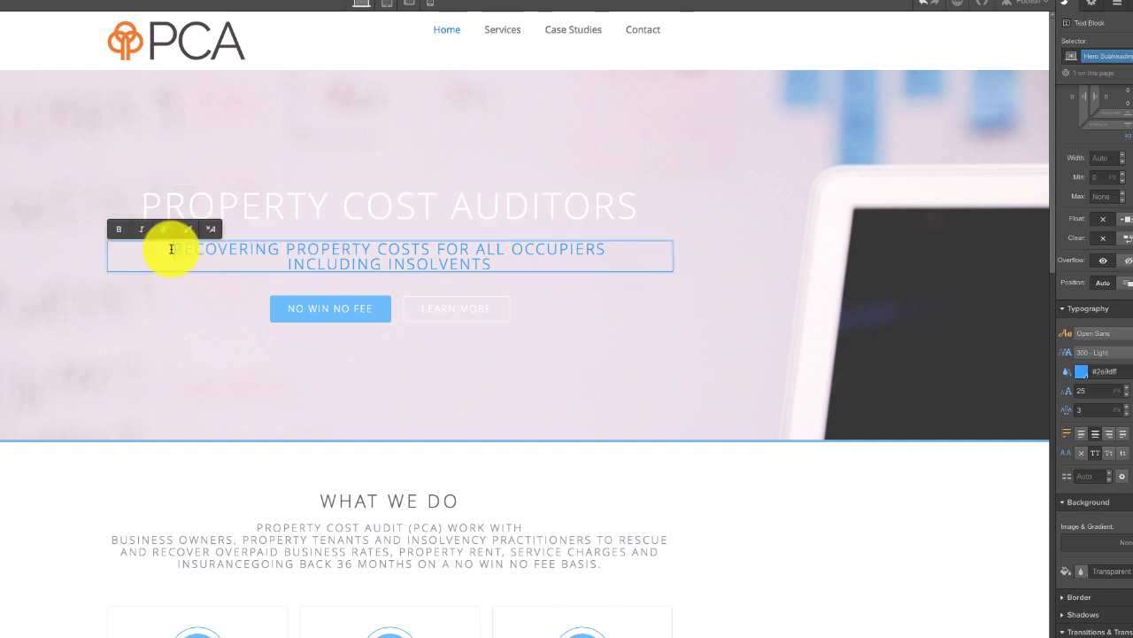
pyautogui.moveTo(169, 248); pyautogui.dragTo(580, 290)
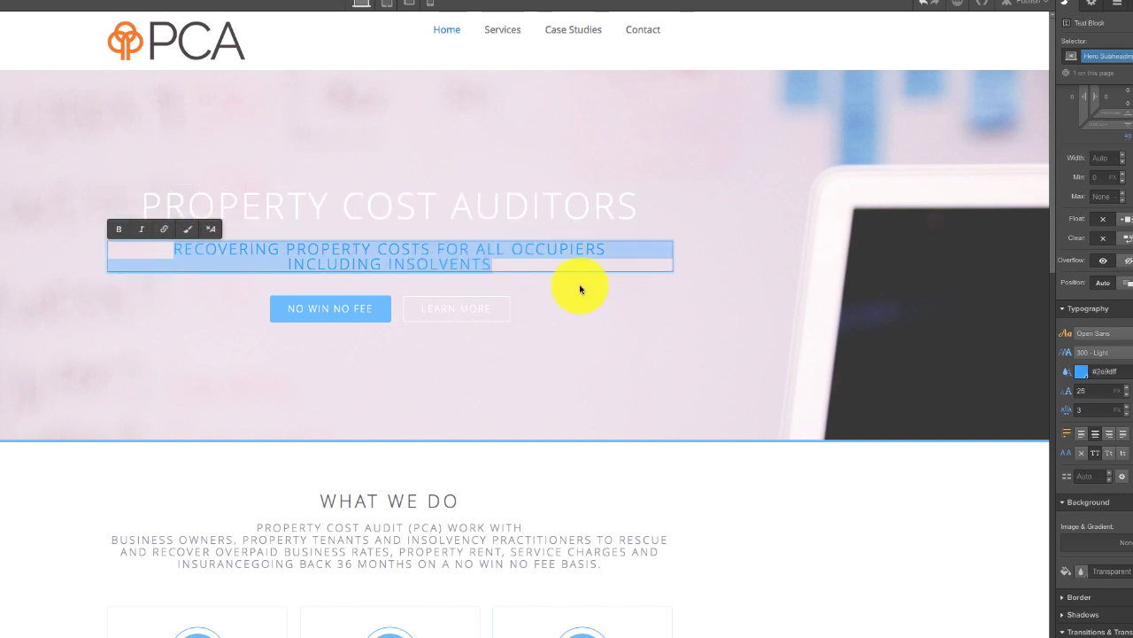
pyautogui.click(1081, 373)
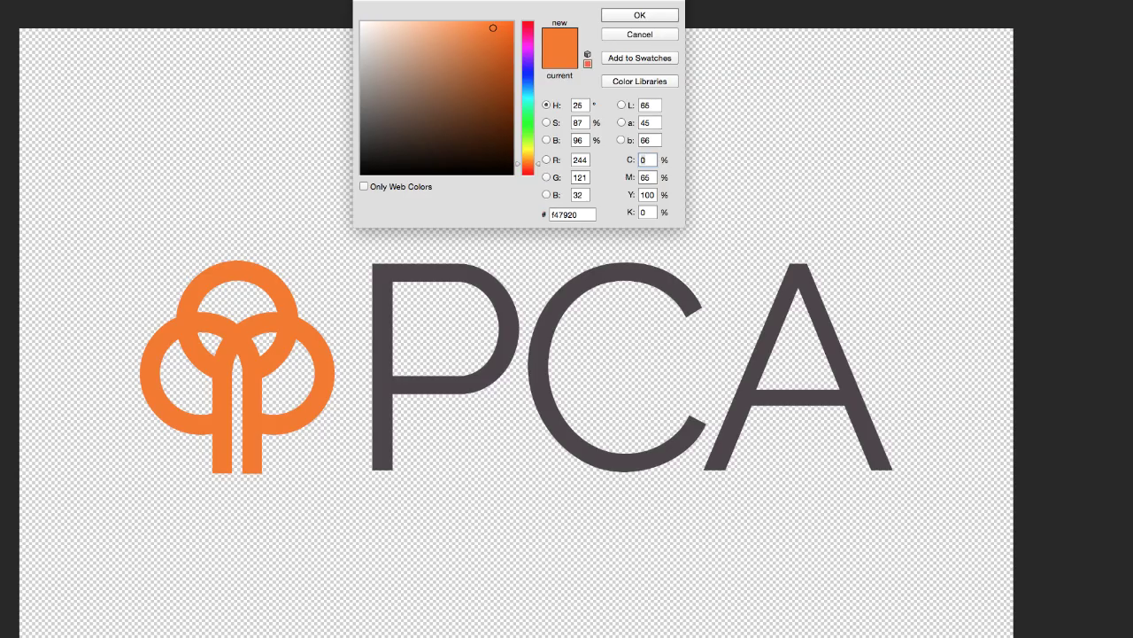
pyautogui.click(502, 322)
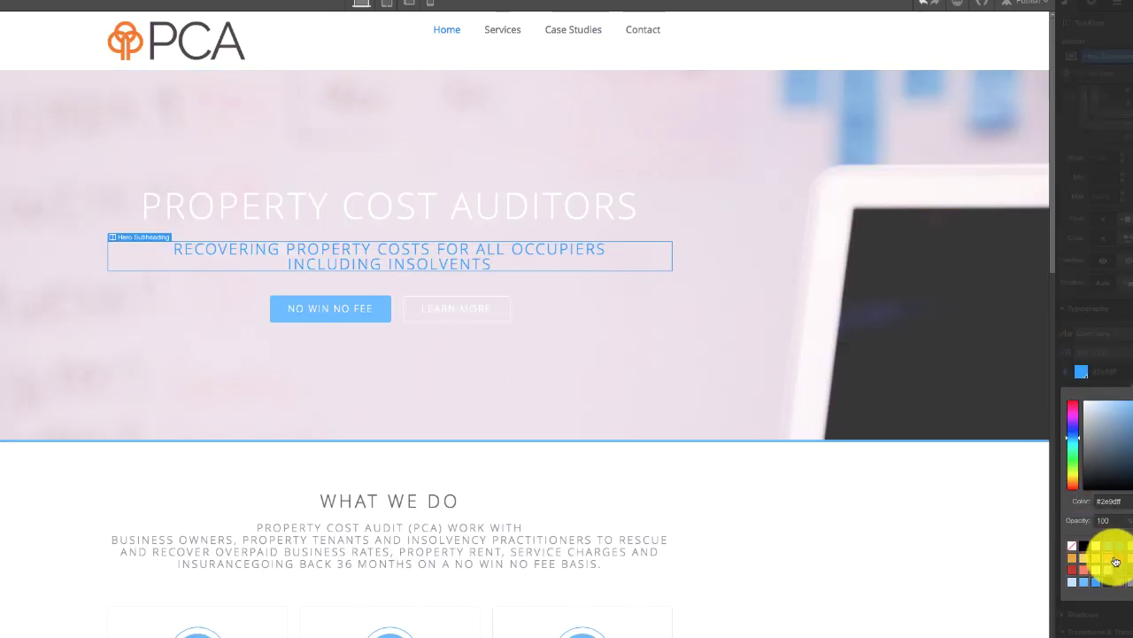
pyautogui.click(1130, 500)
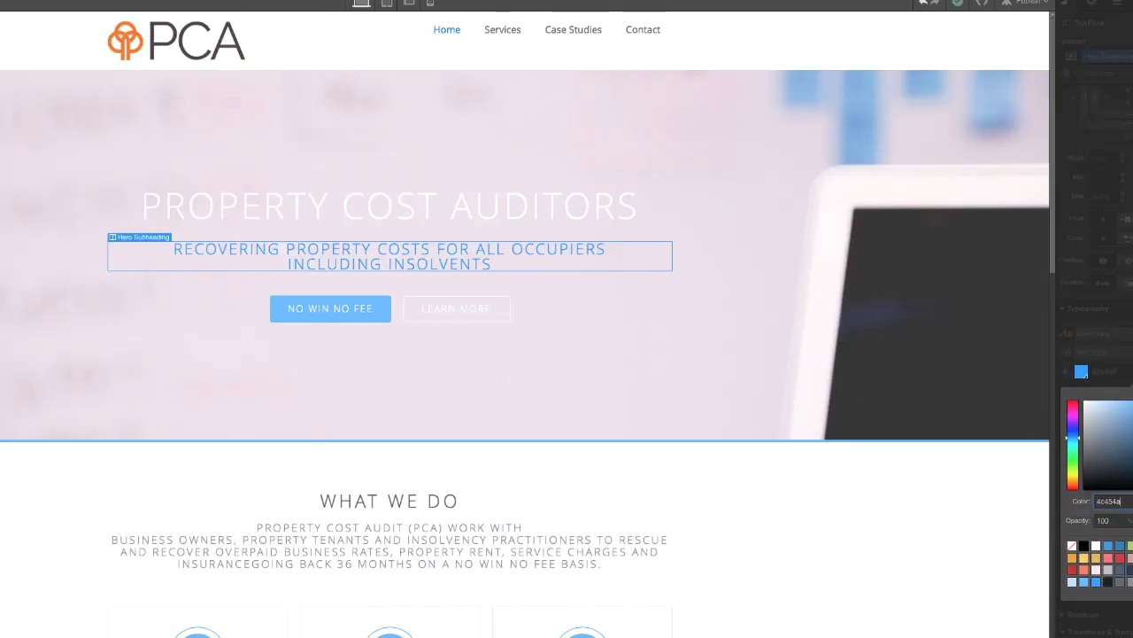
pyautogui.press('Return')
pyautogui.click(2, 531)
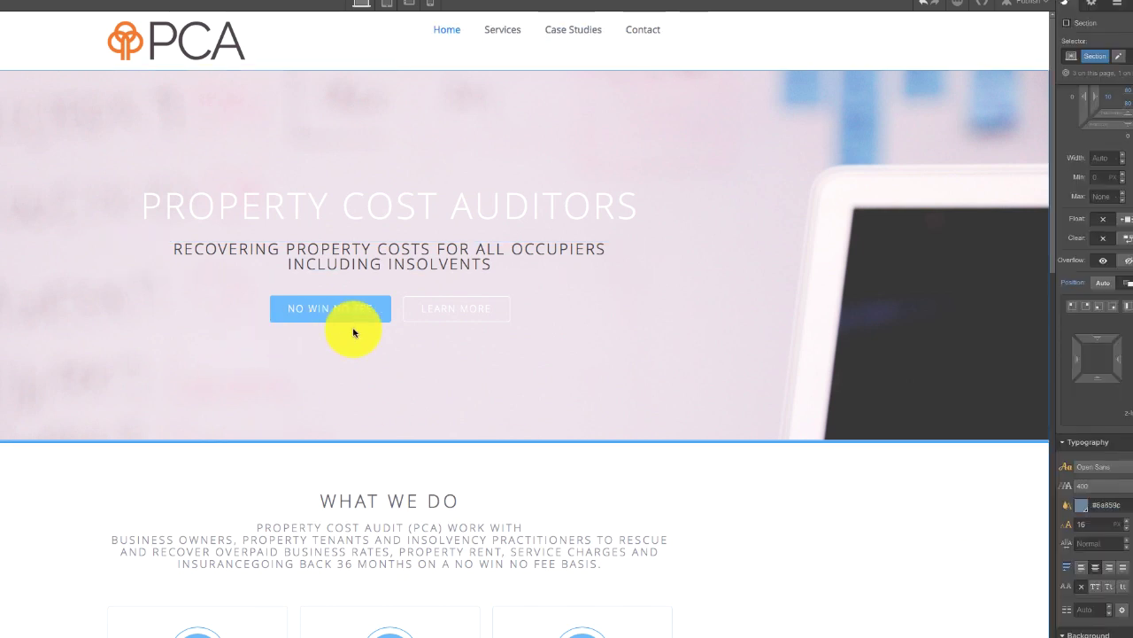
# - Replace the NO WIN NO FEE button's blue background with the logo orange #f47920
pyautogui.doubleClick(381, 311)
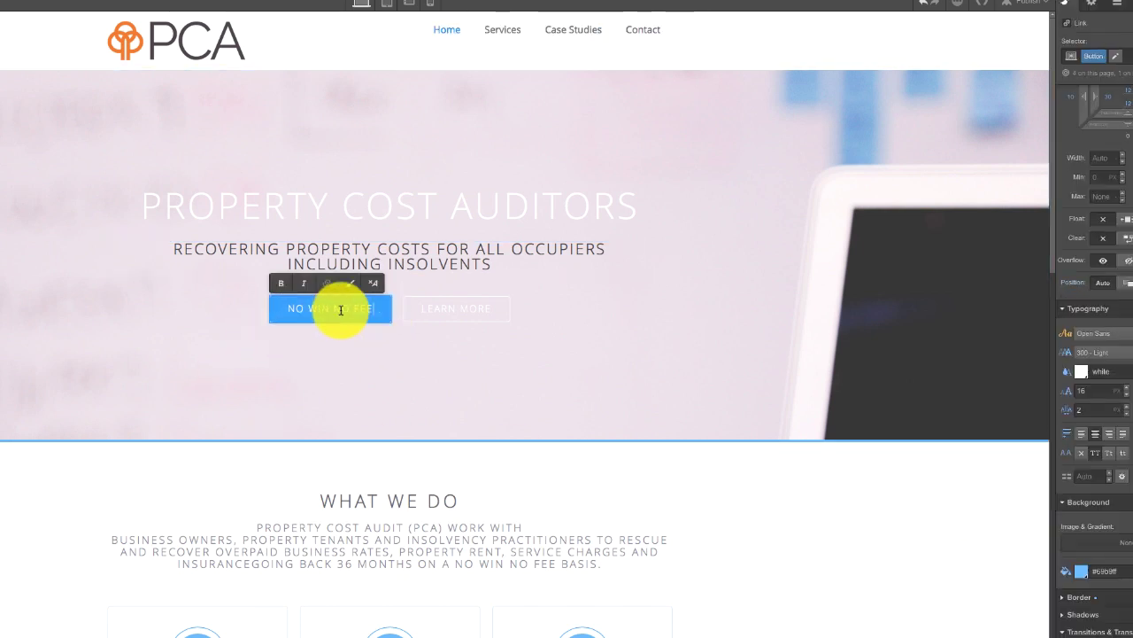
pyautogui.click(1129, 571)
pyautogui.moveTo(1130, 571); pyautogui.dragTo(966, 590)
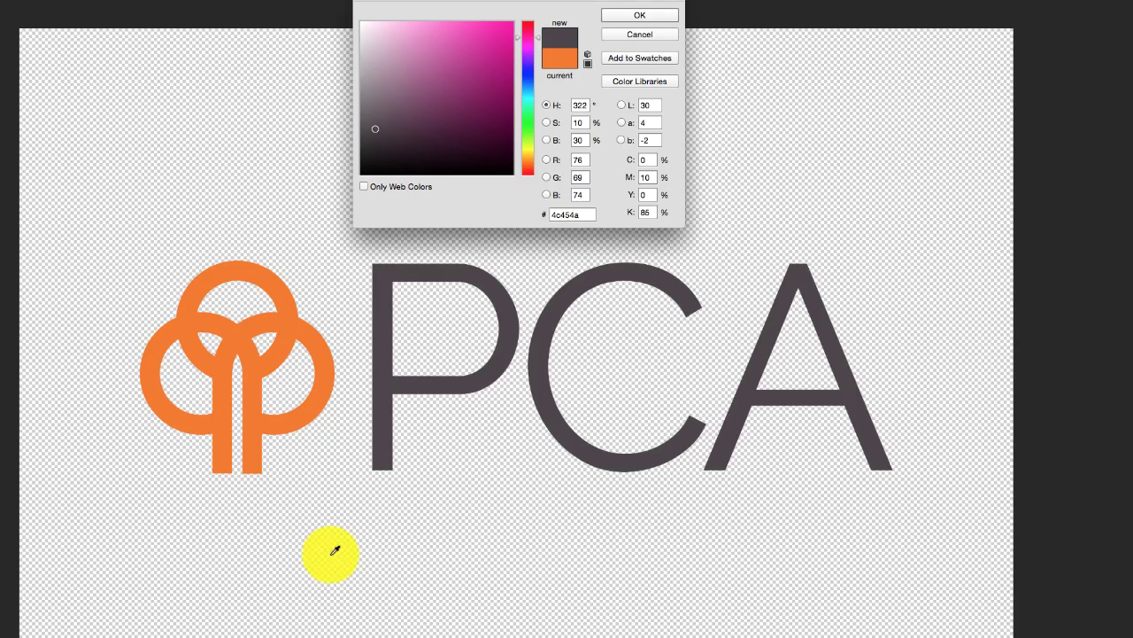
pyautogui.click(286, 321)
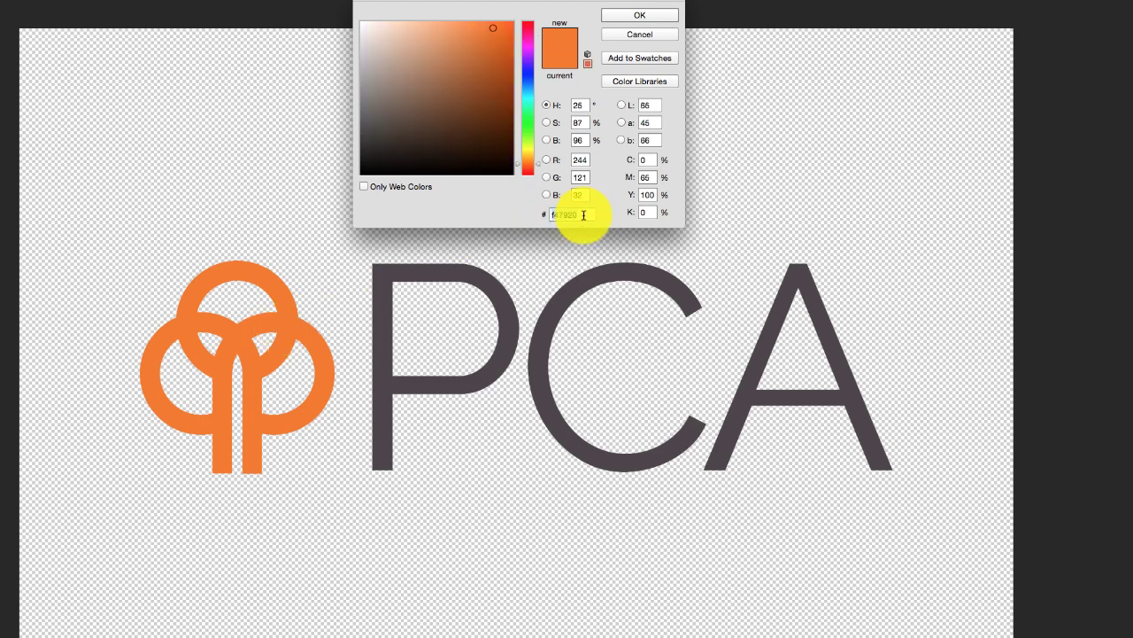
pyautogui.doubleClick(572, 215)
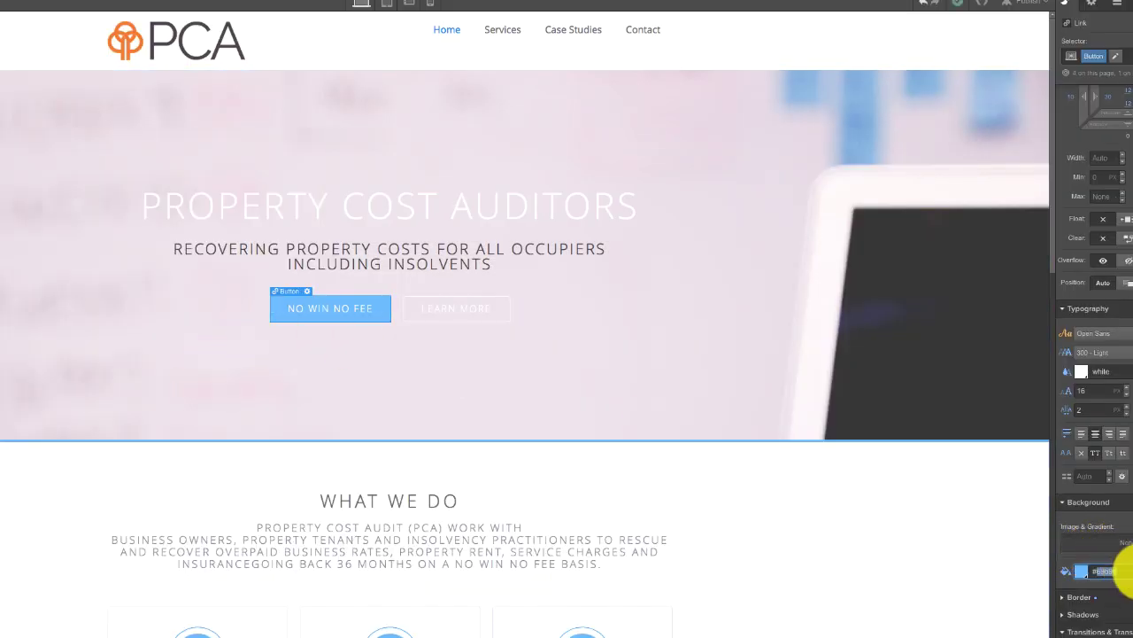
pyautogui.write('f47920')
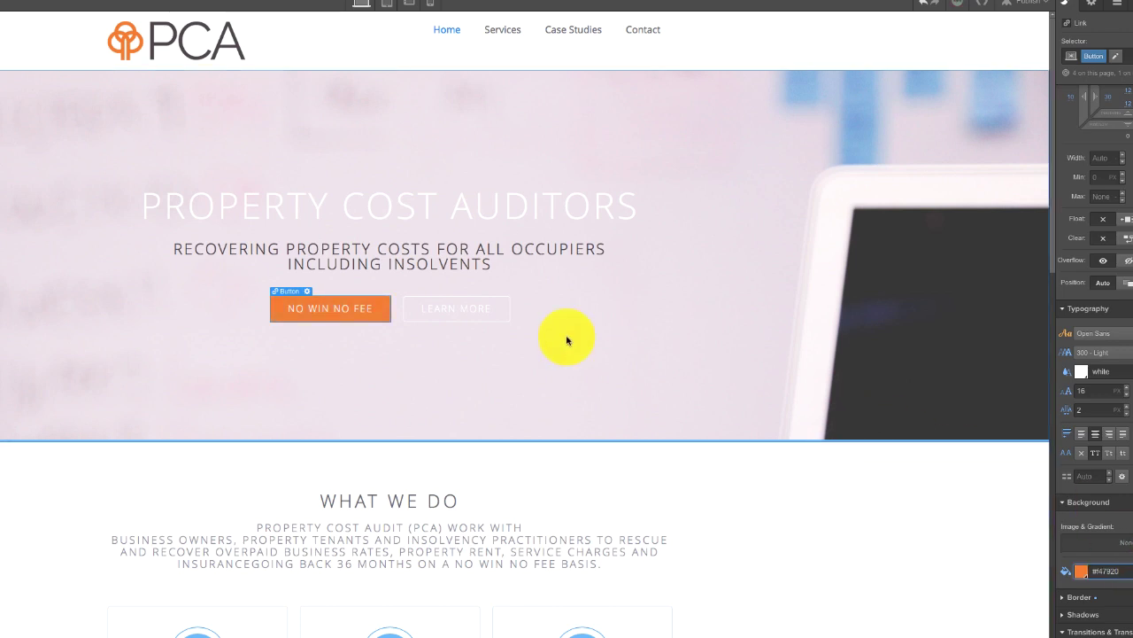
pyautogui.click(475, 303)
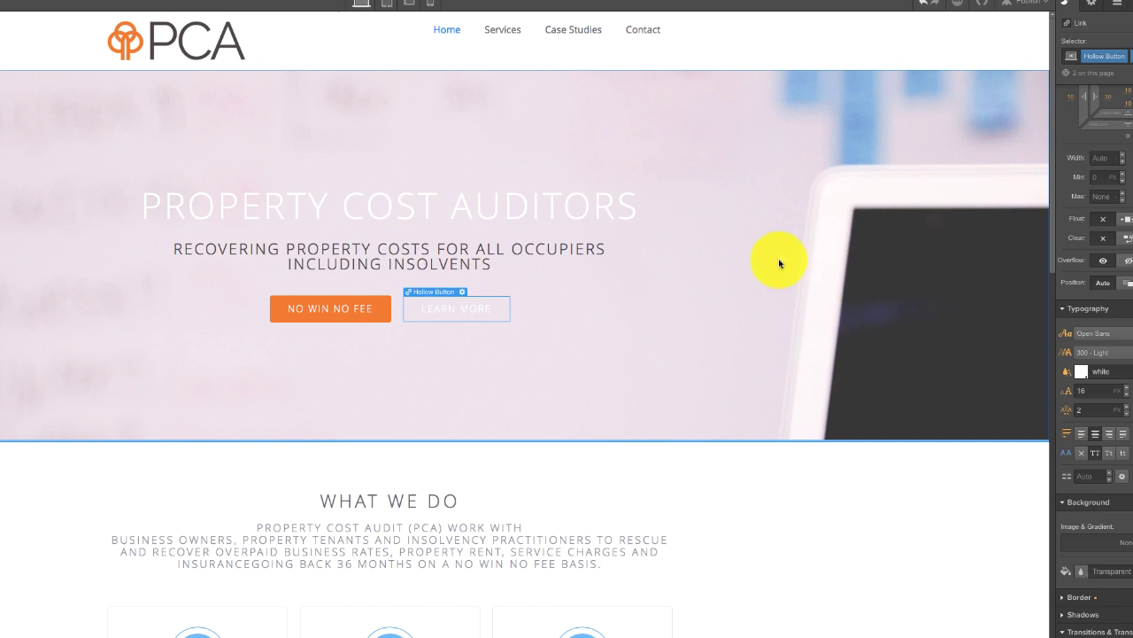
pyautogui.click(732, 273)
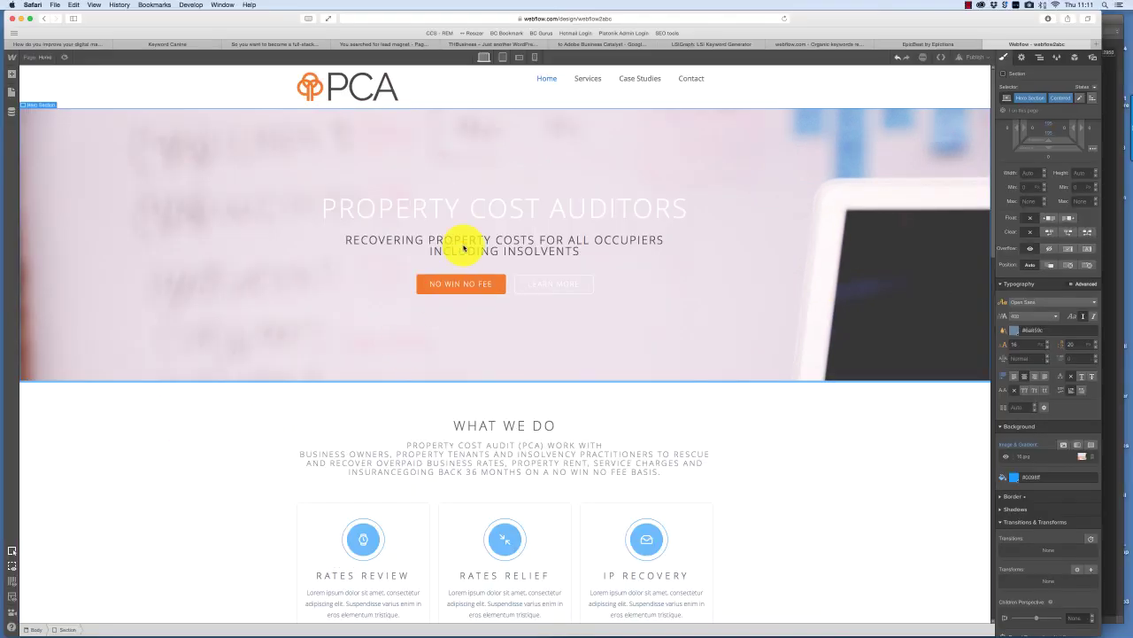
# - Enter the Navigation symbol and set its text colour to #f47920
pyautogui.click(546, 83)
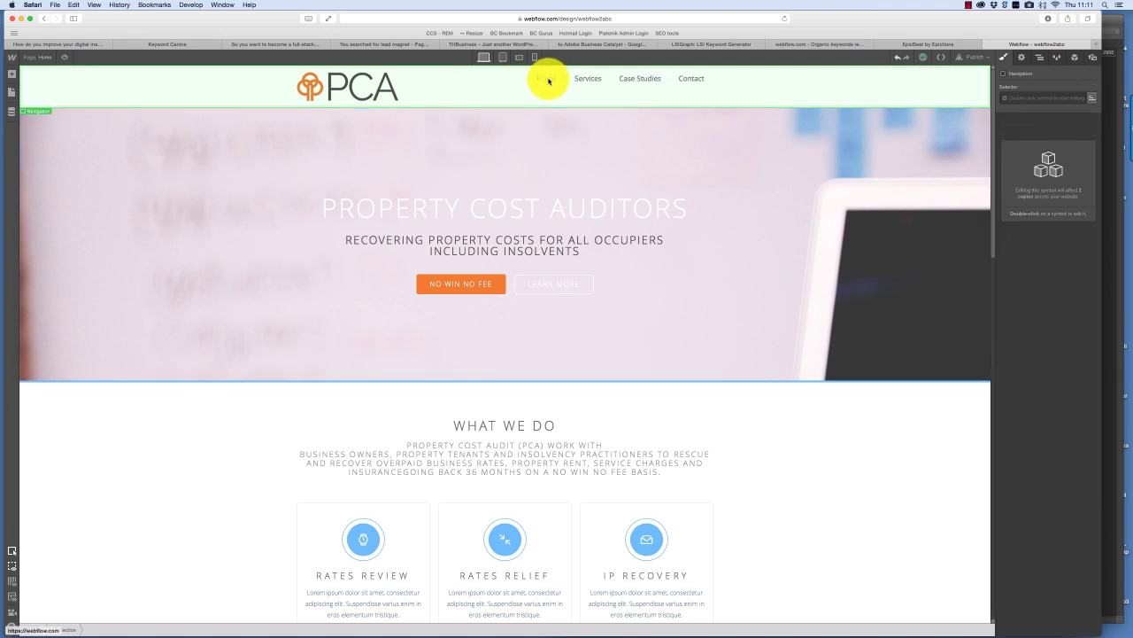
pyautogui.click(1021, 57)
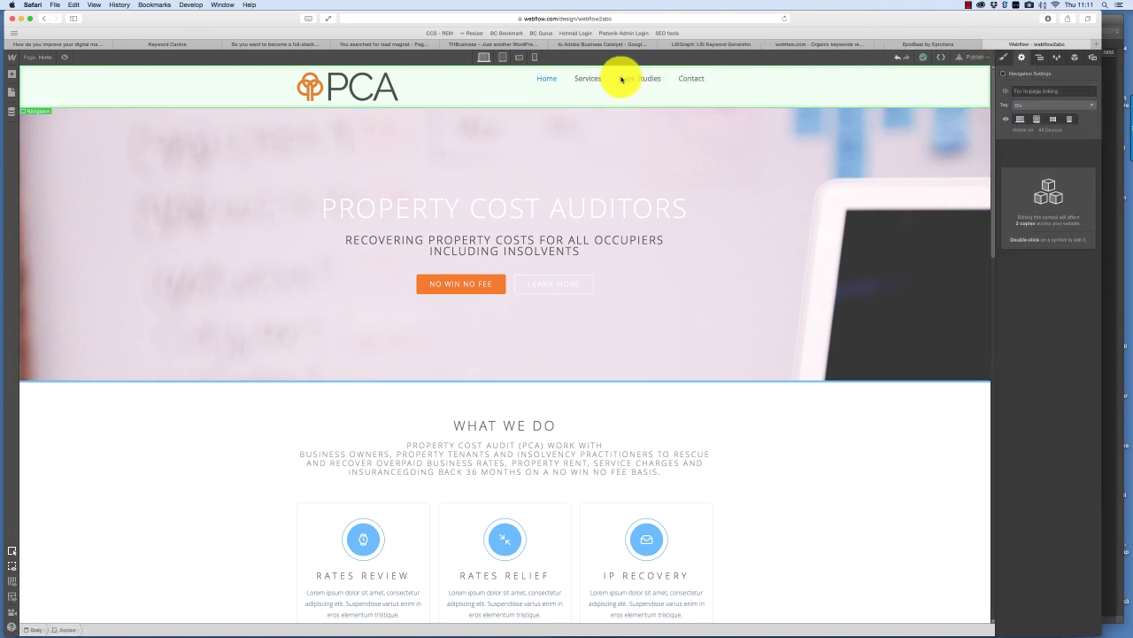
pyautogui.doubleClick(550, 81)
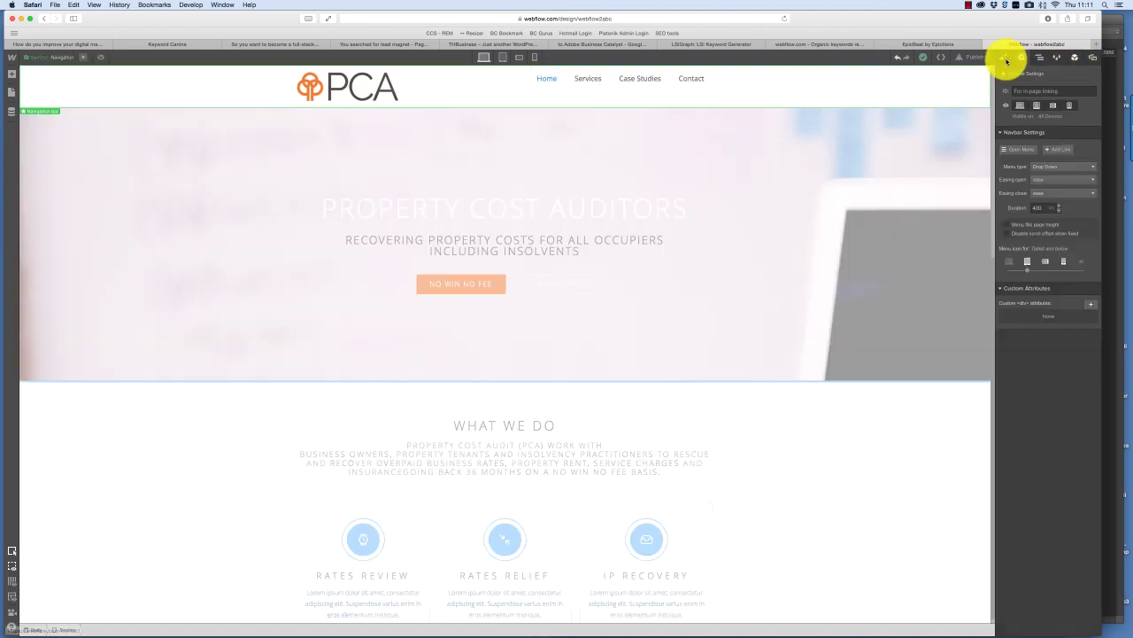
pyautogui.click(1002, 57)
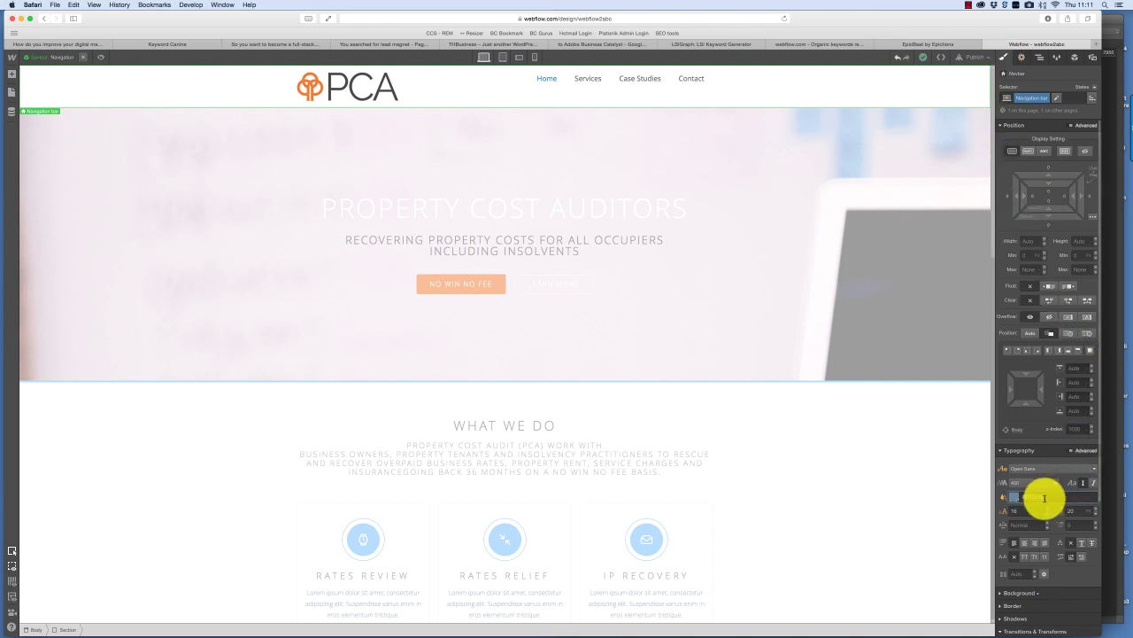
pyautogui.write('#f47920')
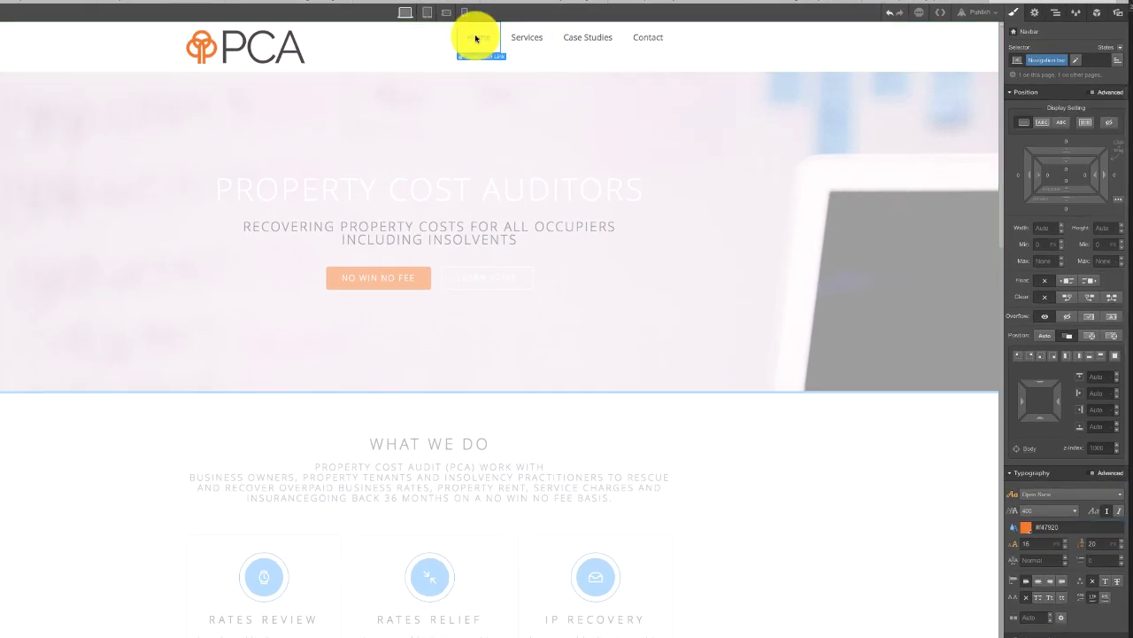
# - Give the Home link text colour #f47920 and raise its font size from 18 to 20
pyautogui.doubleClick(475, 38)
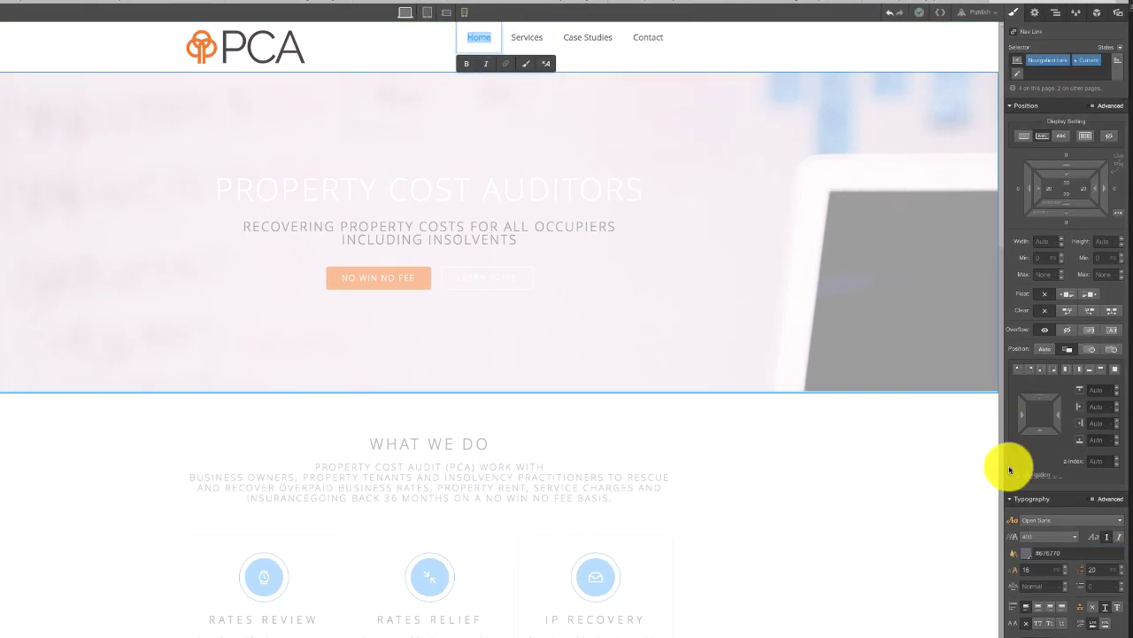
pyautogui.click(1068, 551)
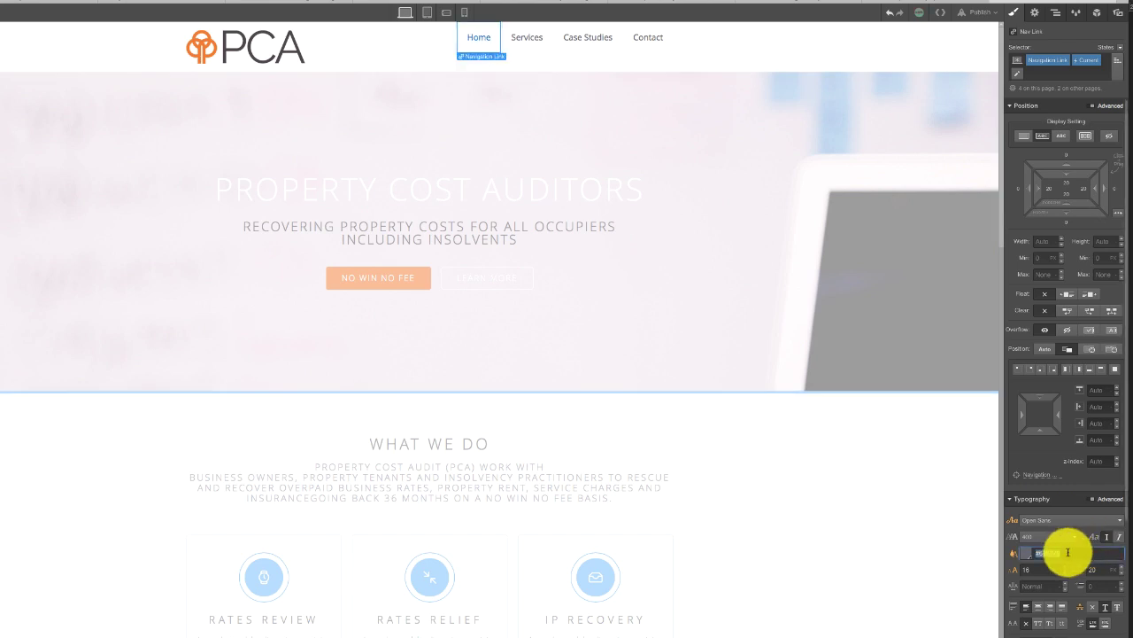
pyautogui.write('#f47920')
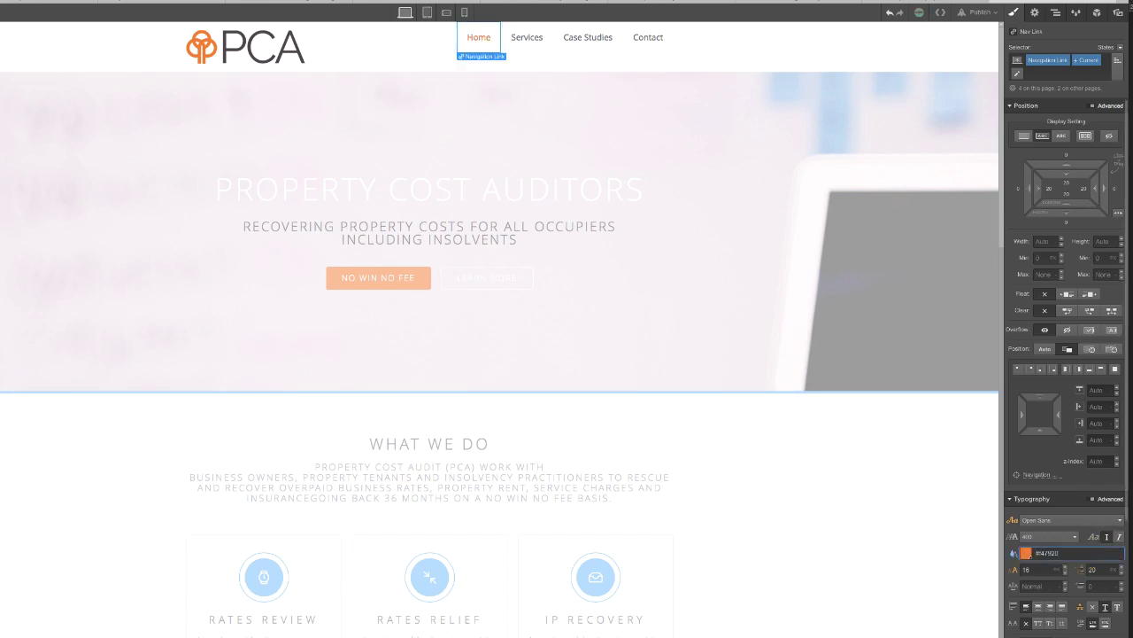
pyautogui.click(1065, 571)
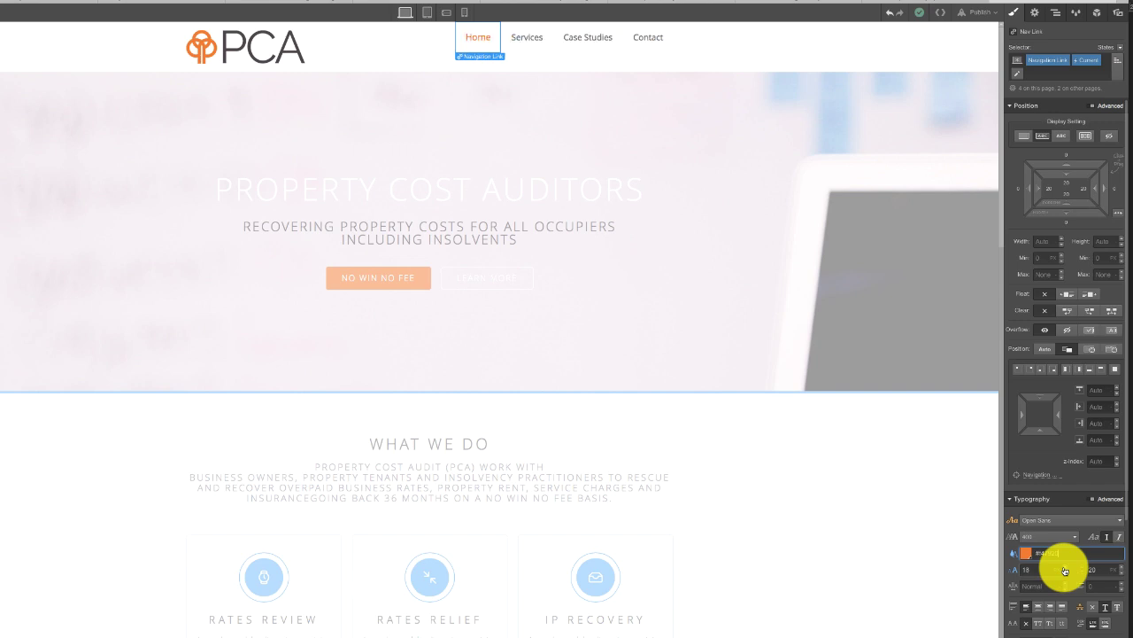
pyautogui.press('Up')
pyautogui.press('Up')
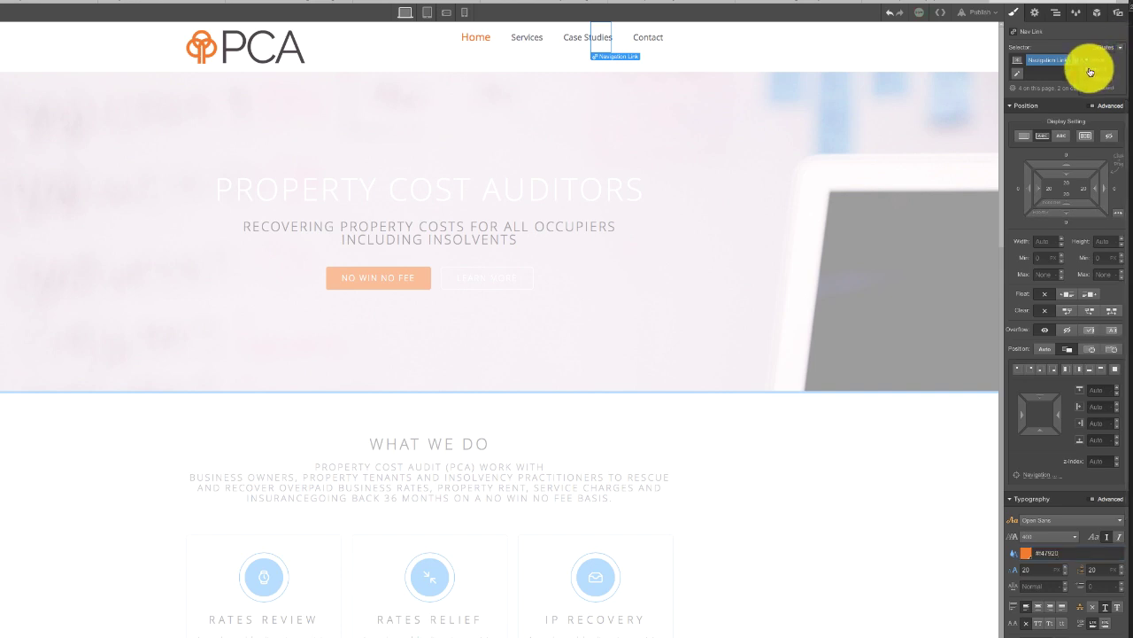
# - Select the Home link and switch its styling to the hover state
pyautogui.click(474, 42)
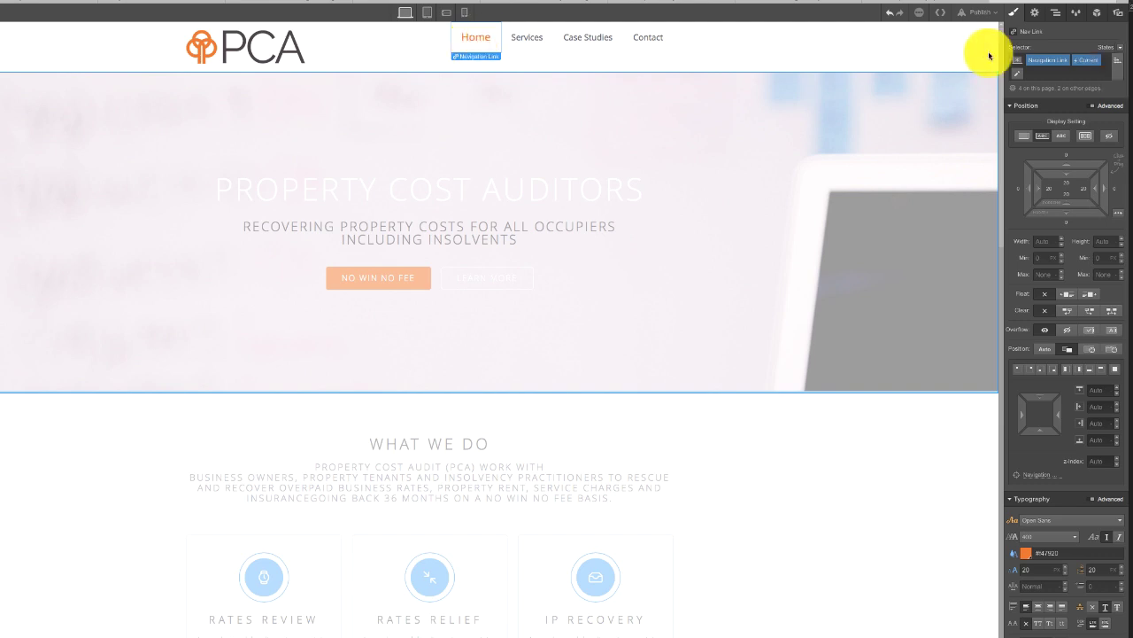
pyautogui.click(1121, 51)
pyautogui.click(1089, 69)
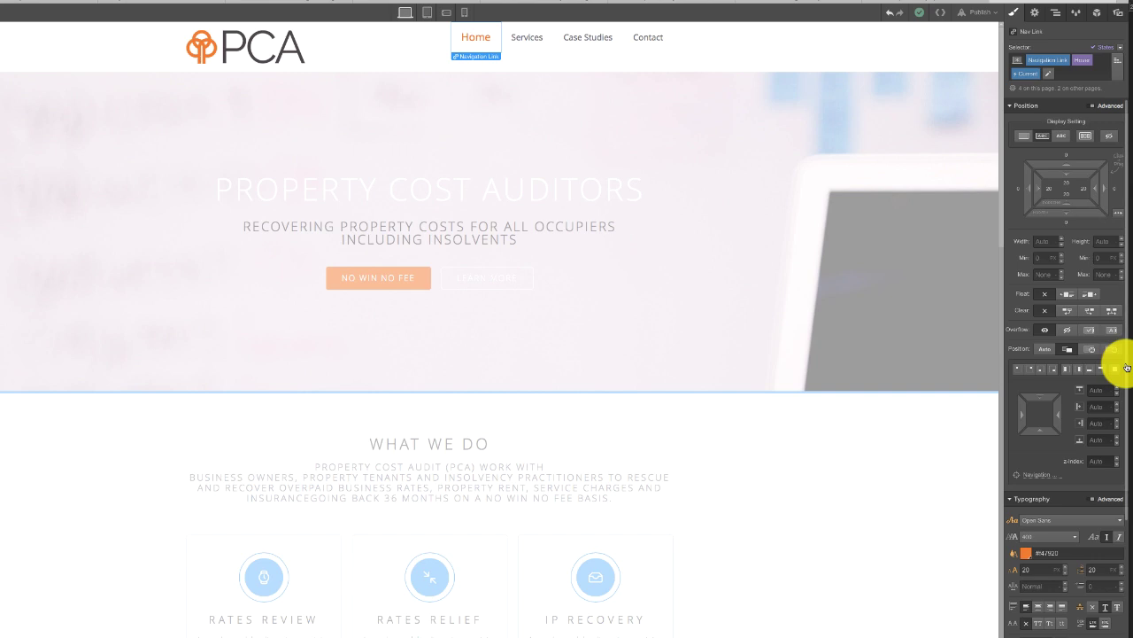
pyautogui.moveTo(1121, 387); pyautogui.dragTo(1075, 463)
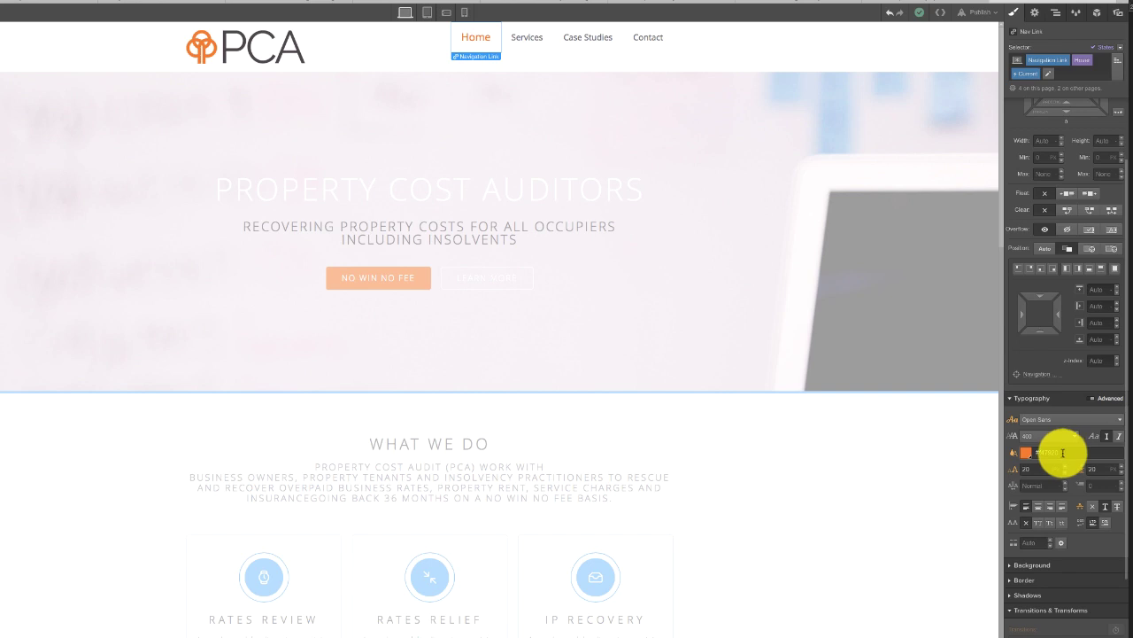
pyautogui.click(781, 514)
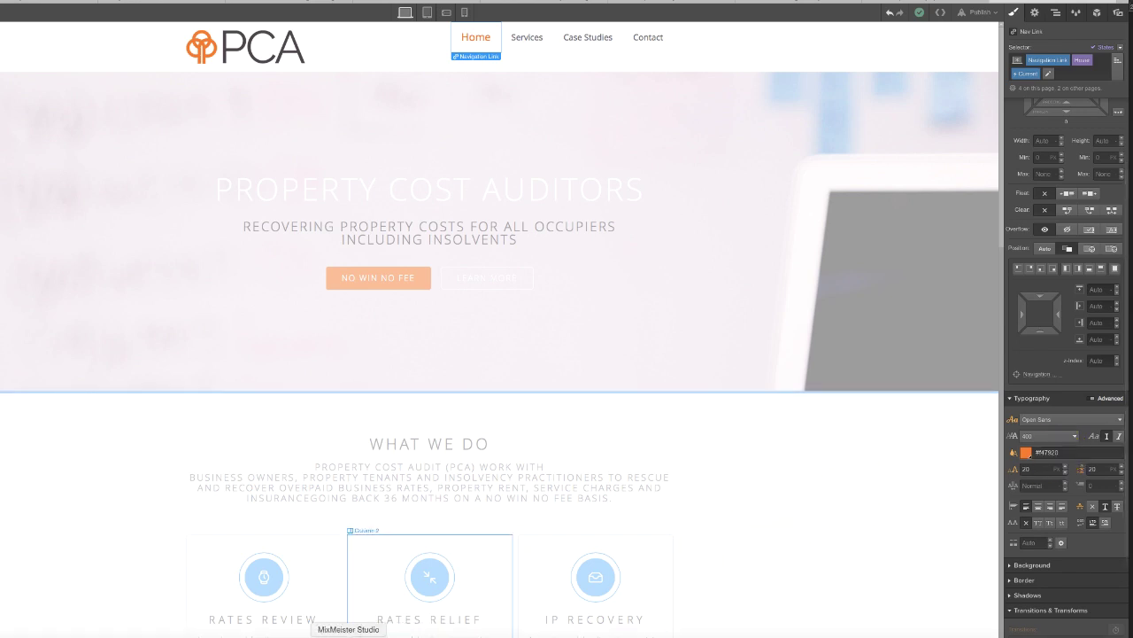
# - Apply the logo's dark grey #4c454a to the link text, then select the Current state
pyautogui.click(304, 631)
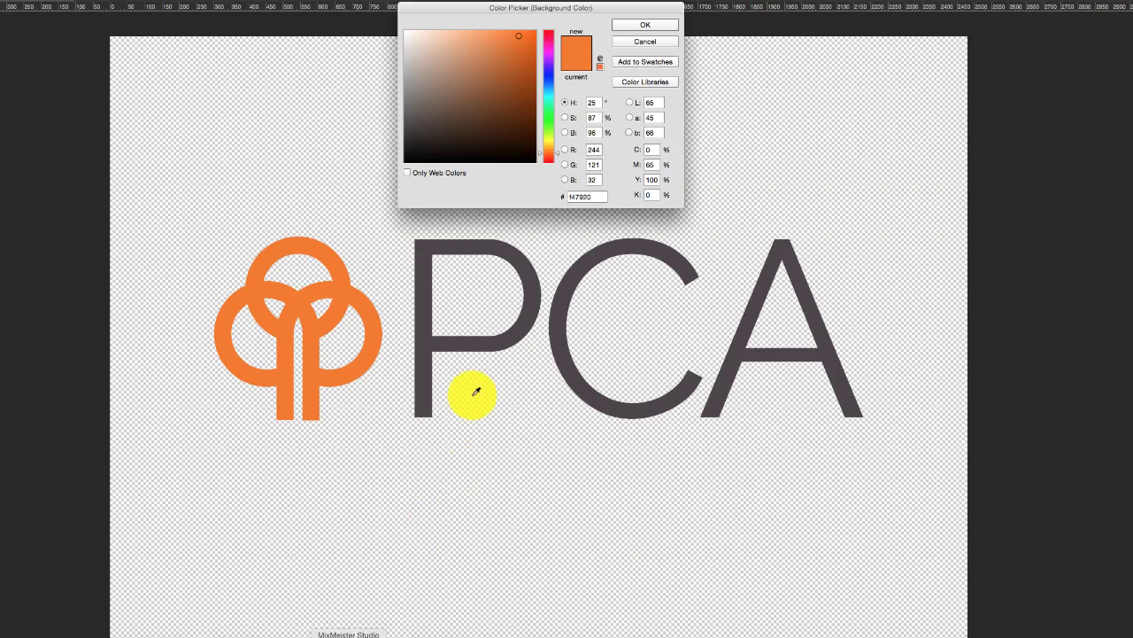
pyautogui.click(585, 250)
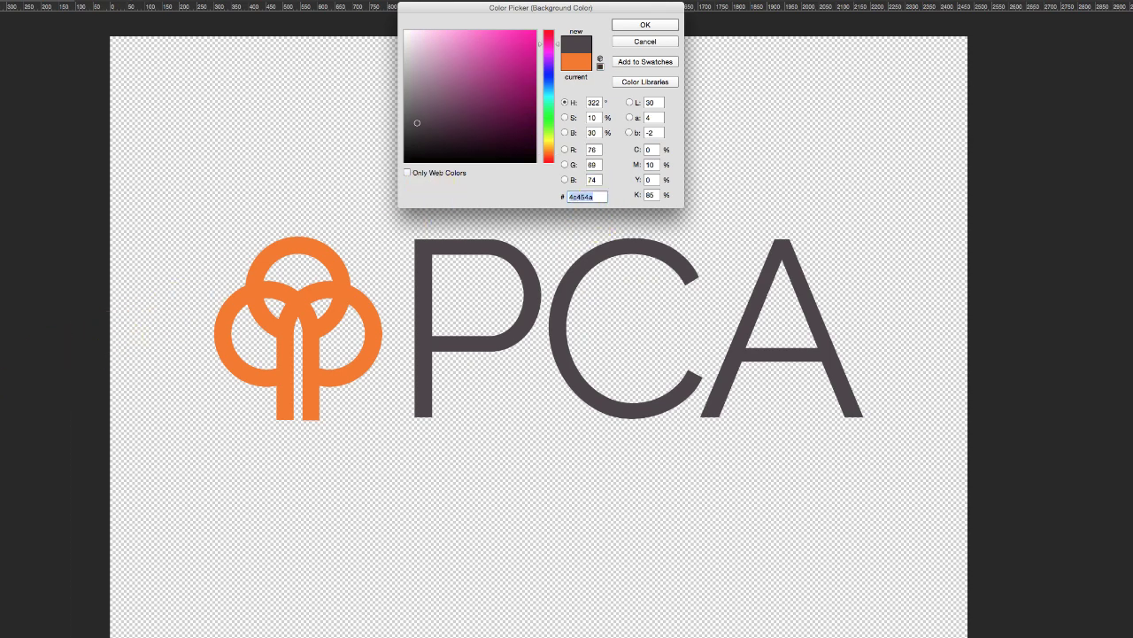
pyautogui.press('super+Tab')
pyautogui.click(1068, 454)
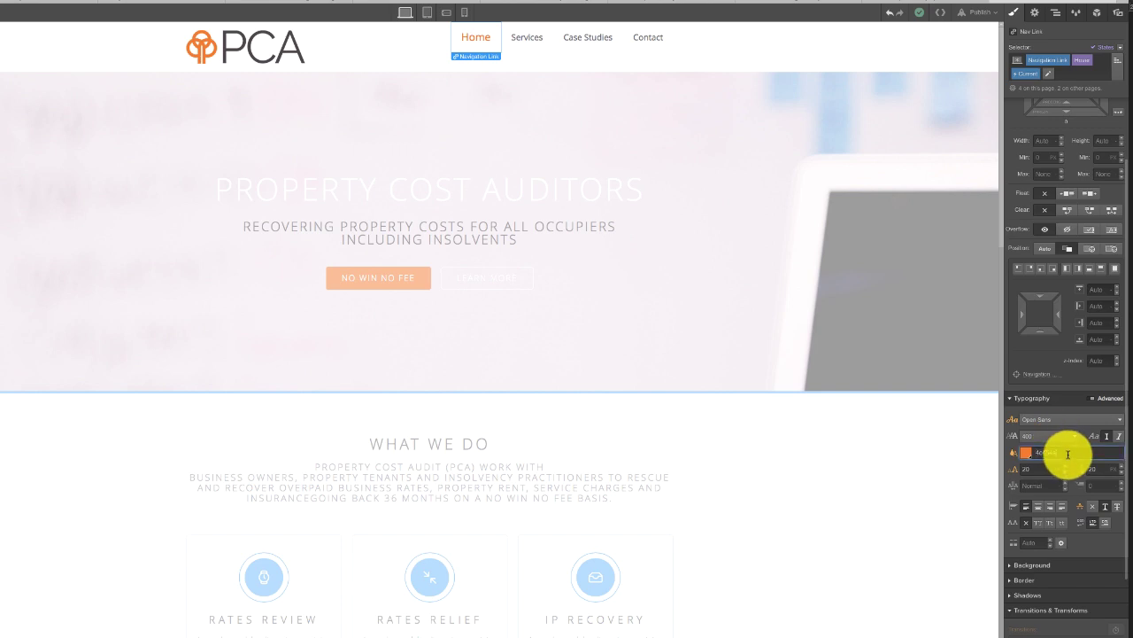
pyautogui.press('Return')
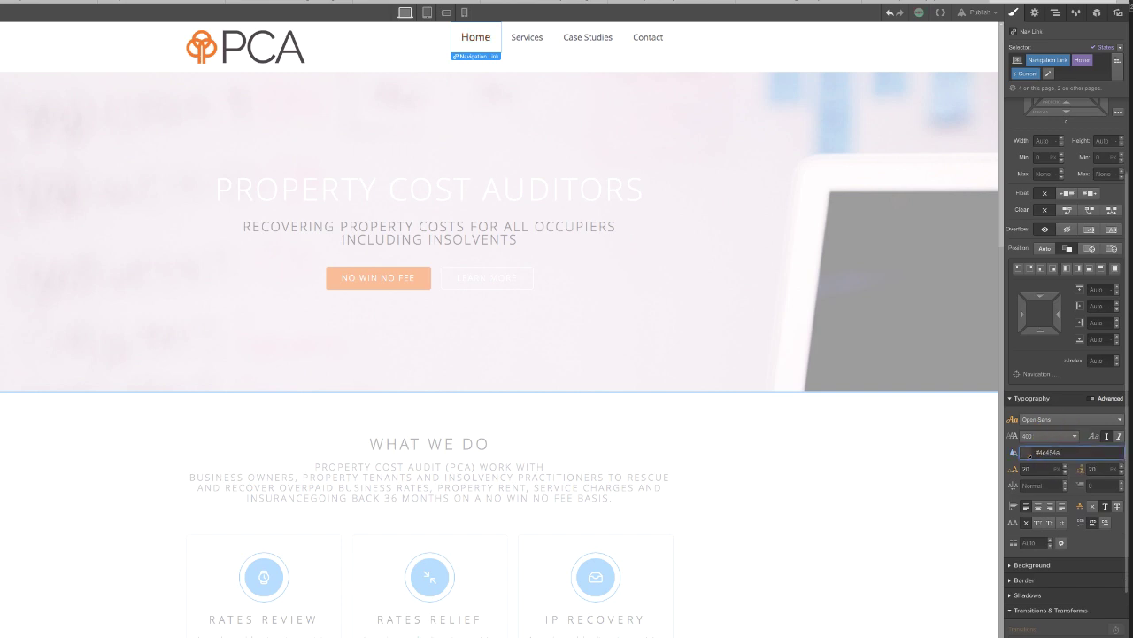
pyautogui.click(1121, 50)
pyautogui.click(1089, 61)
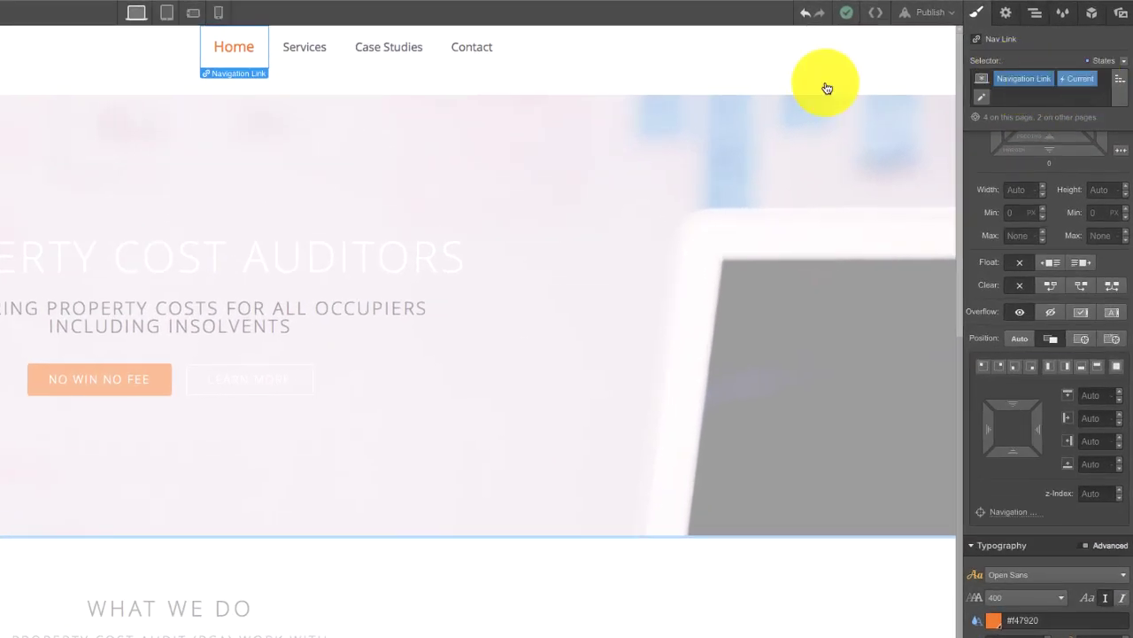
# - Set the Services link font size to 20 and its colour to orange #f47920
pyautogui.click(309, 51)
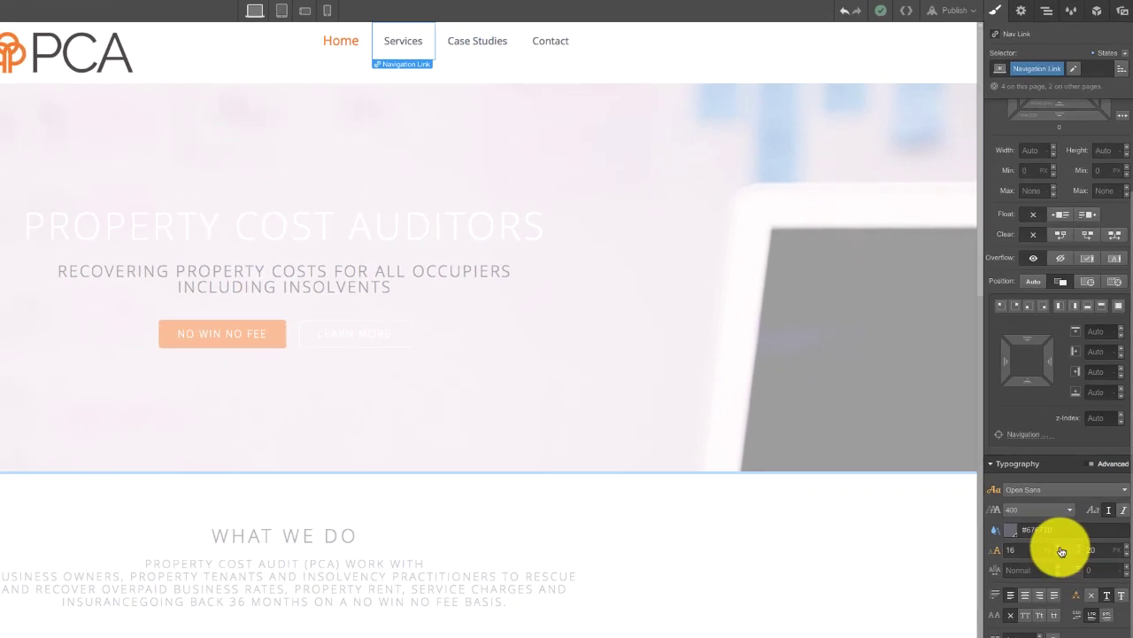
pyautogui.press('Up')
pyautogui.press('Up')
pyautogui.press('Up')
pyautogui.press('Up')
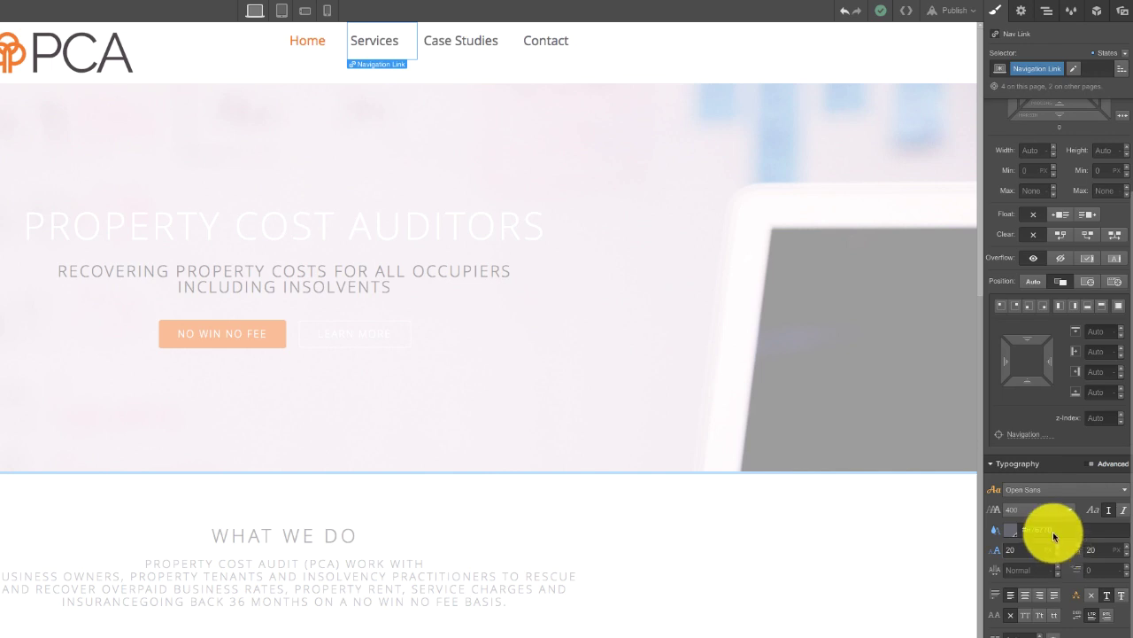
pyautogui.doubleClick(1054, 531)
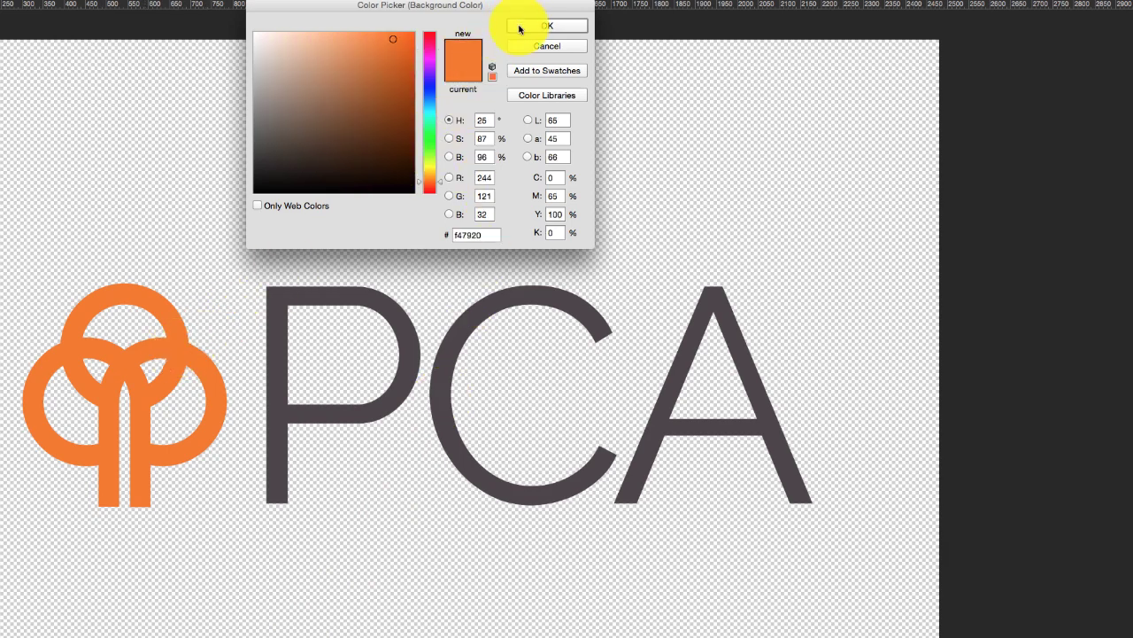
pyautogui.doubleClick(483, 233)
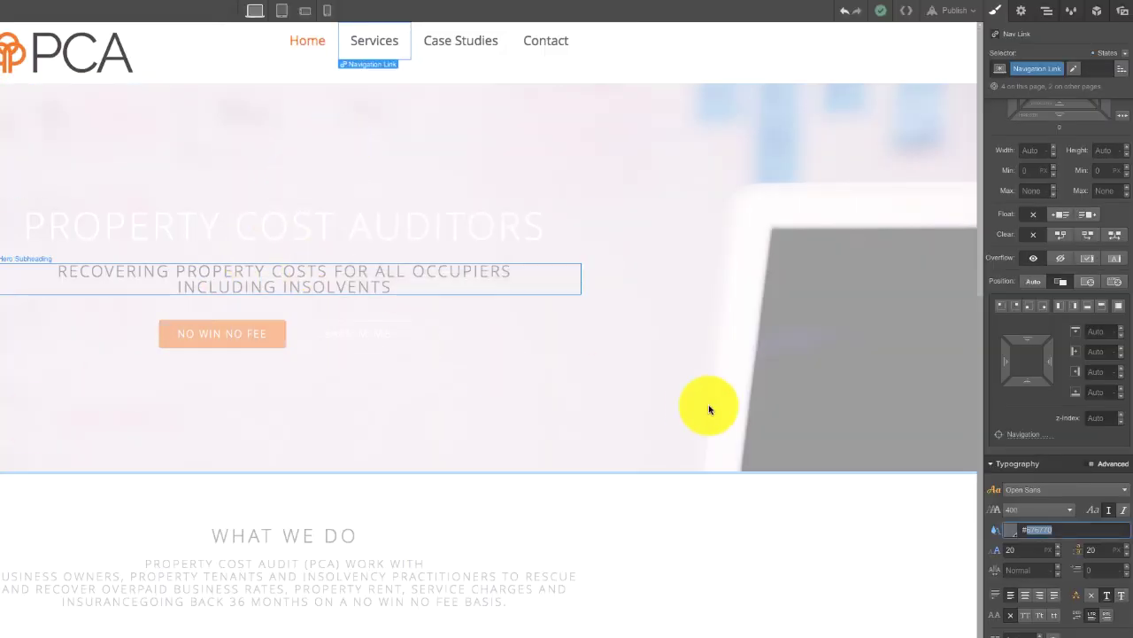
pyautogui.click(1012, 528)
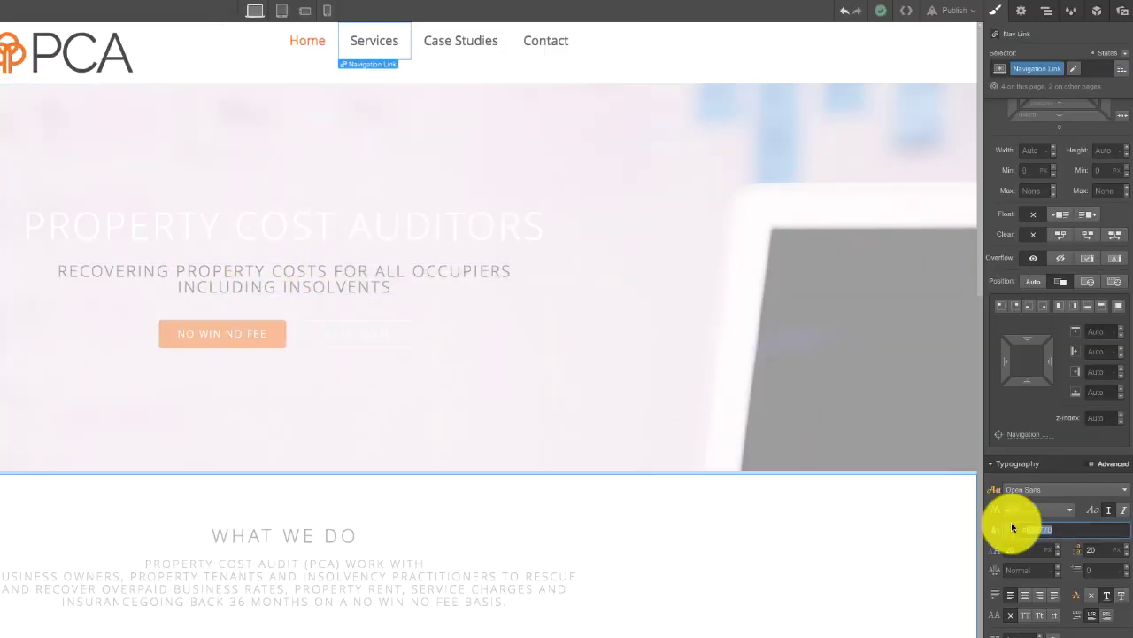
pyautogui.doubleClick(1064, 528)
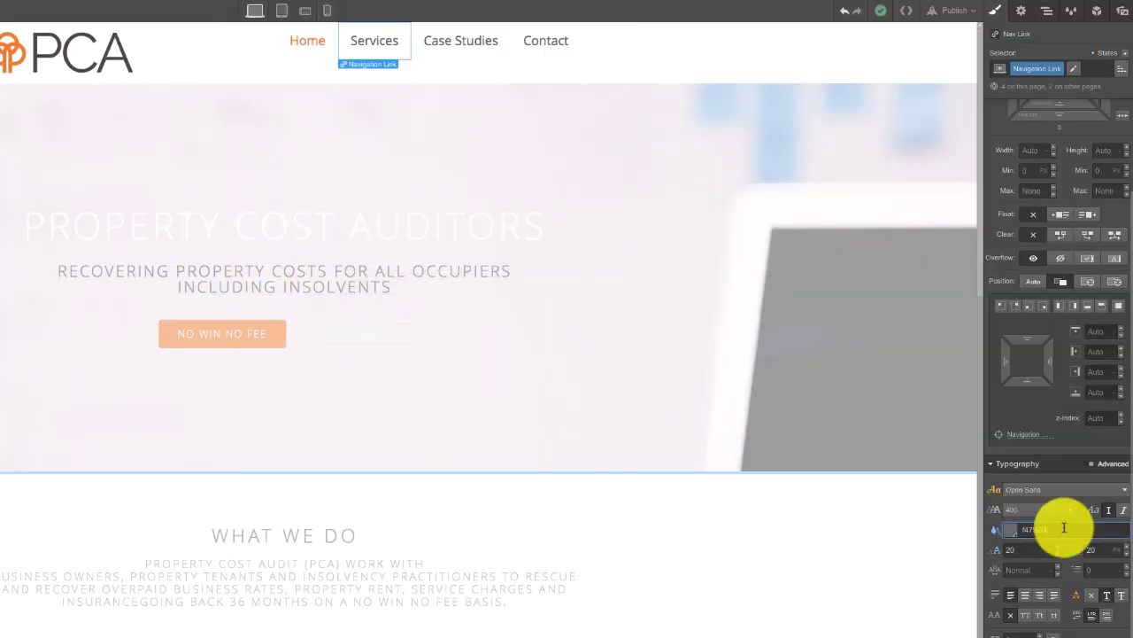
pyautogui.write('#f47920')
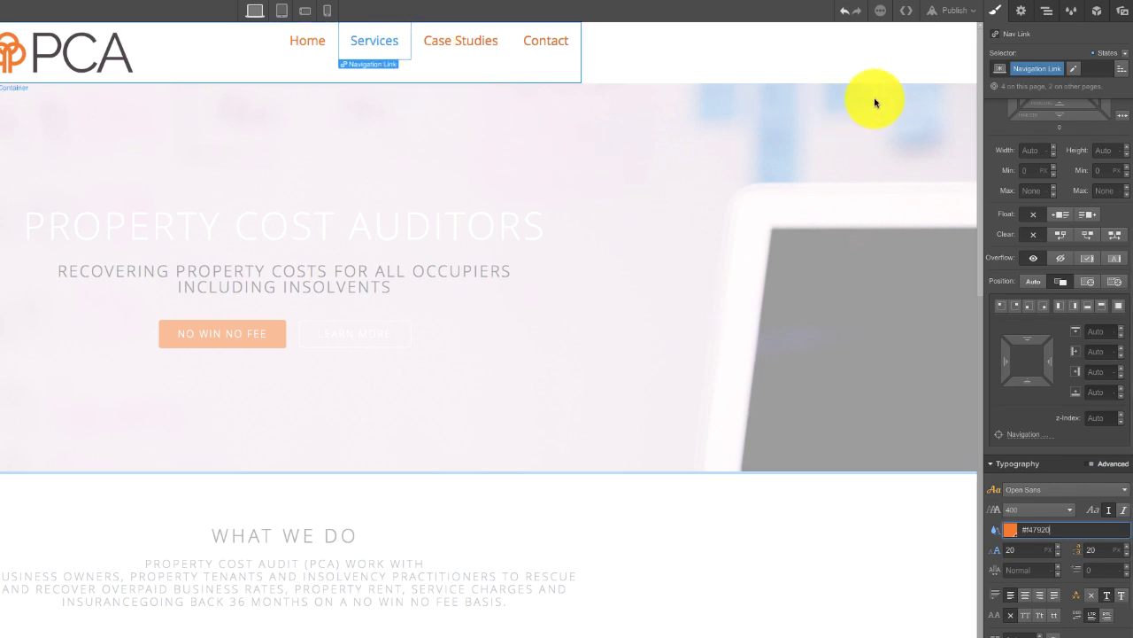
# - Give the links' hover state the dark grey #4c454a text colour
pyautogui.click(1126, 55)
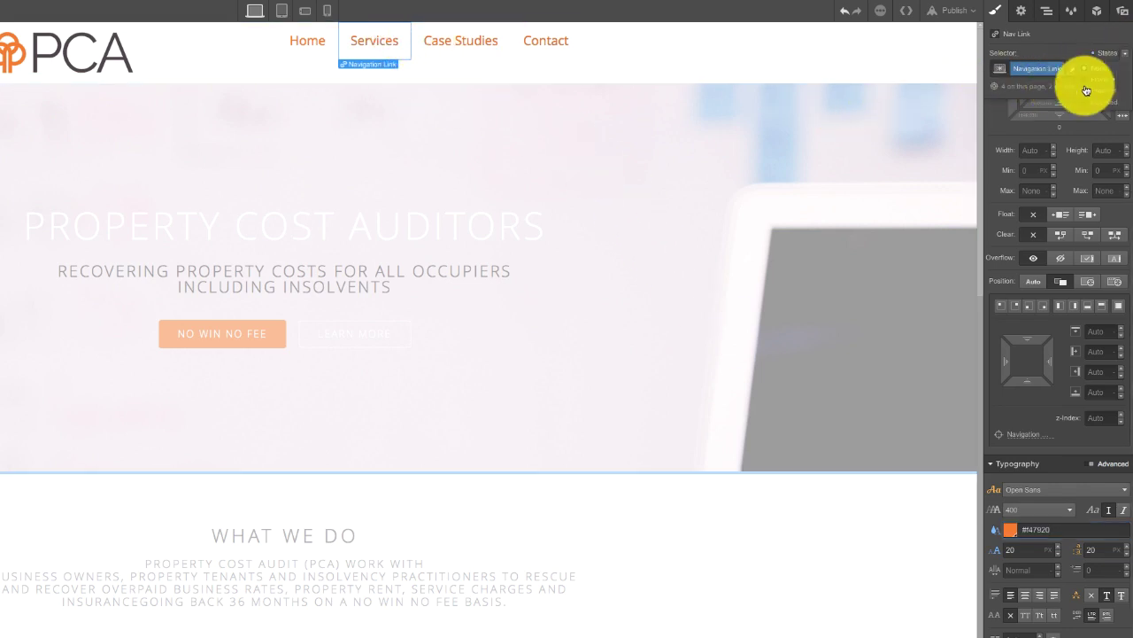
pyautogui.click(1089, 82)
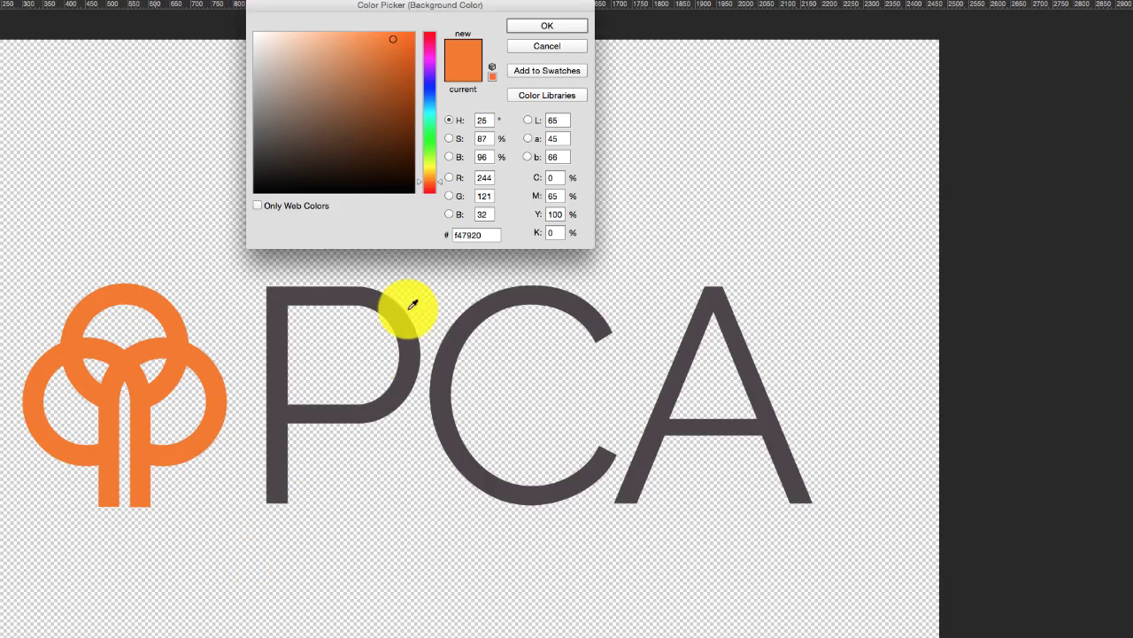
pyautogui.click(478, 301)
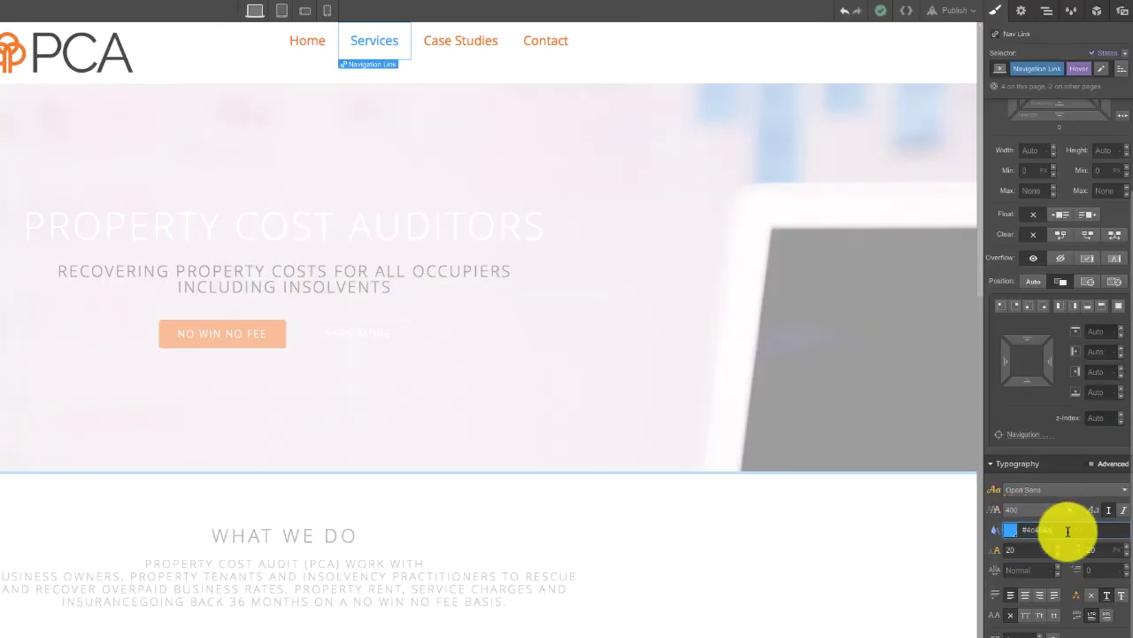
pyautogui.write('#4c454a')
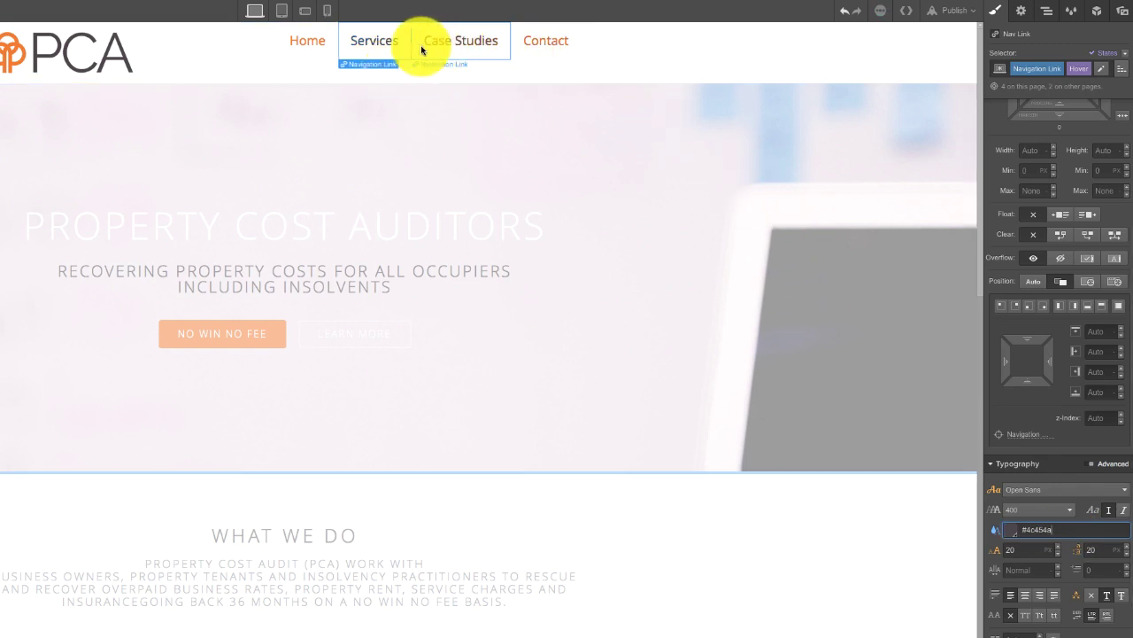
pyautogui.click(304, 41)
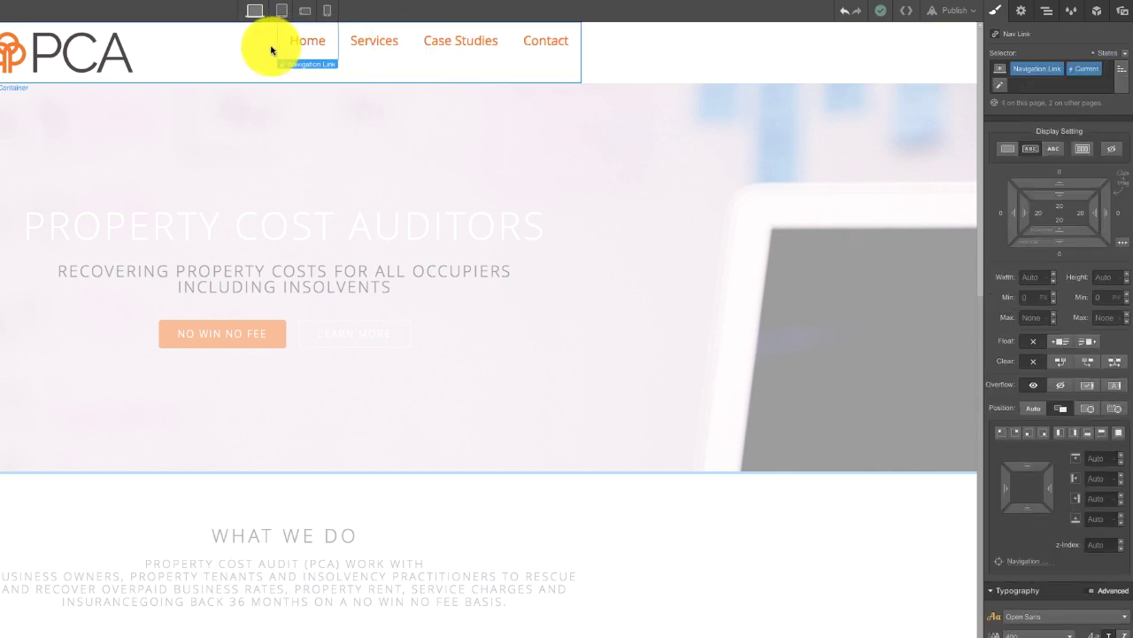
pyautogui.click(272, 50)
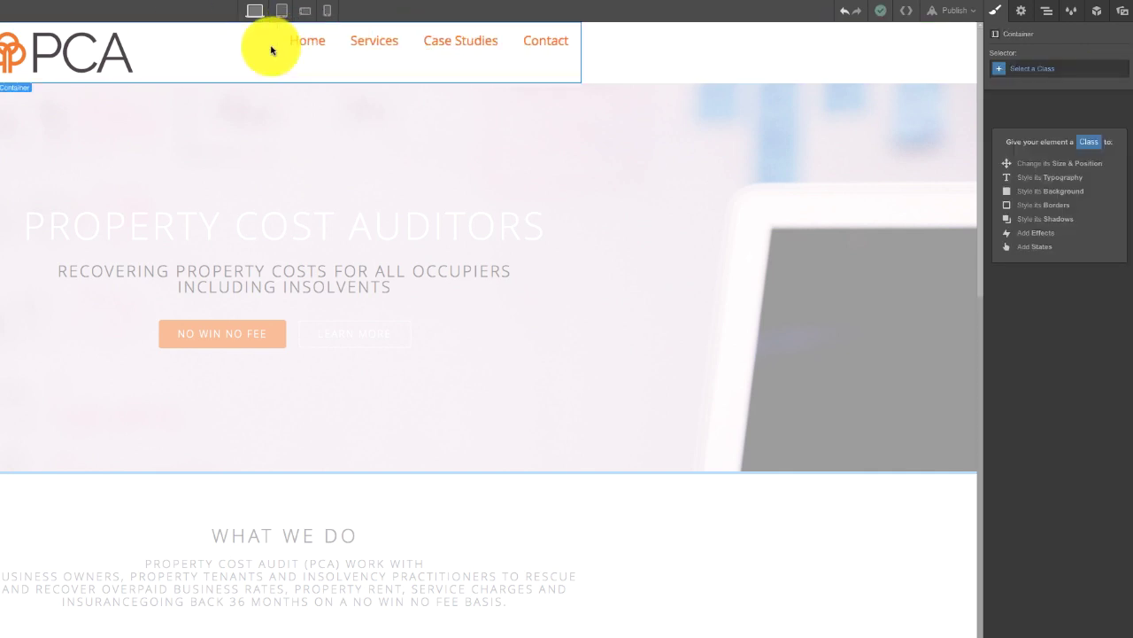
# - Open the mobile menu preview, set Menu type to Over Right, then close it
pyautogui.click(1021, 13)
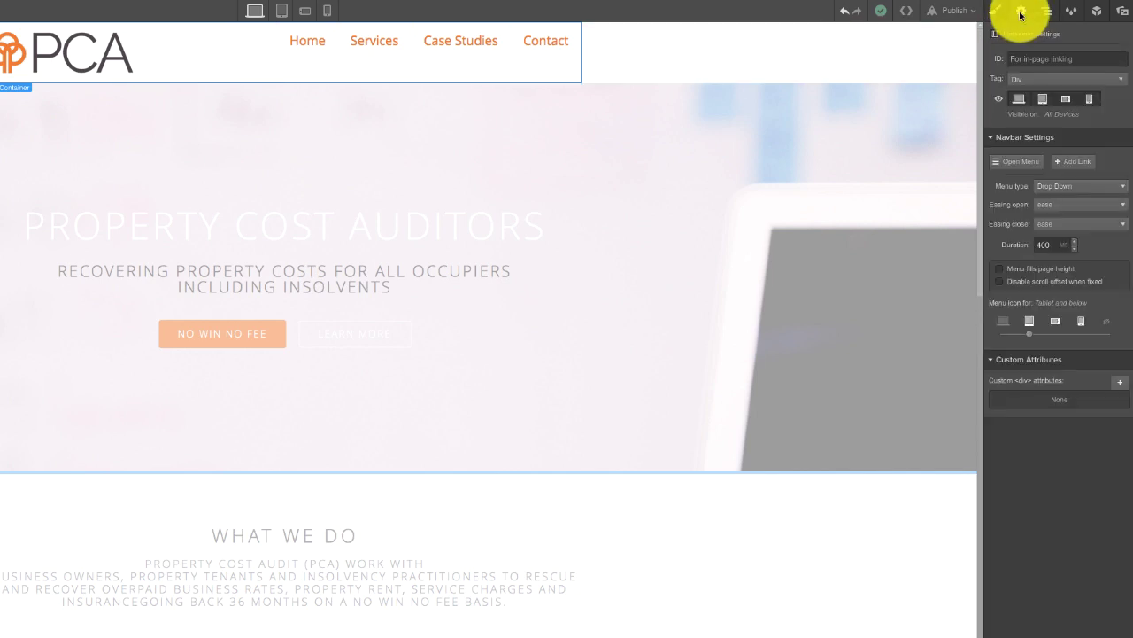
pyautogui.click(1019, 166)
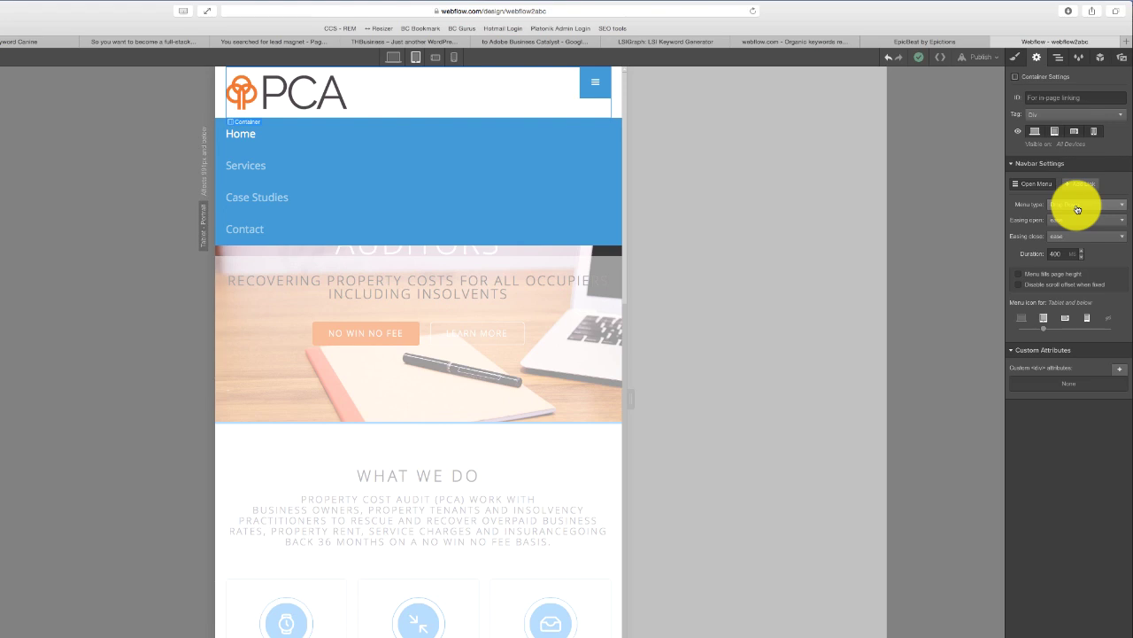
pyautogui.click(1076, 211)
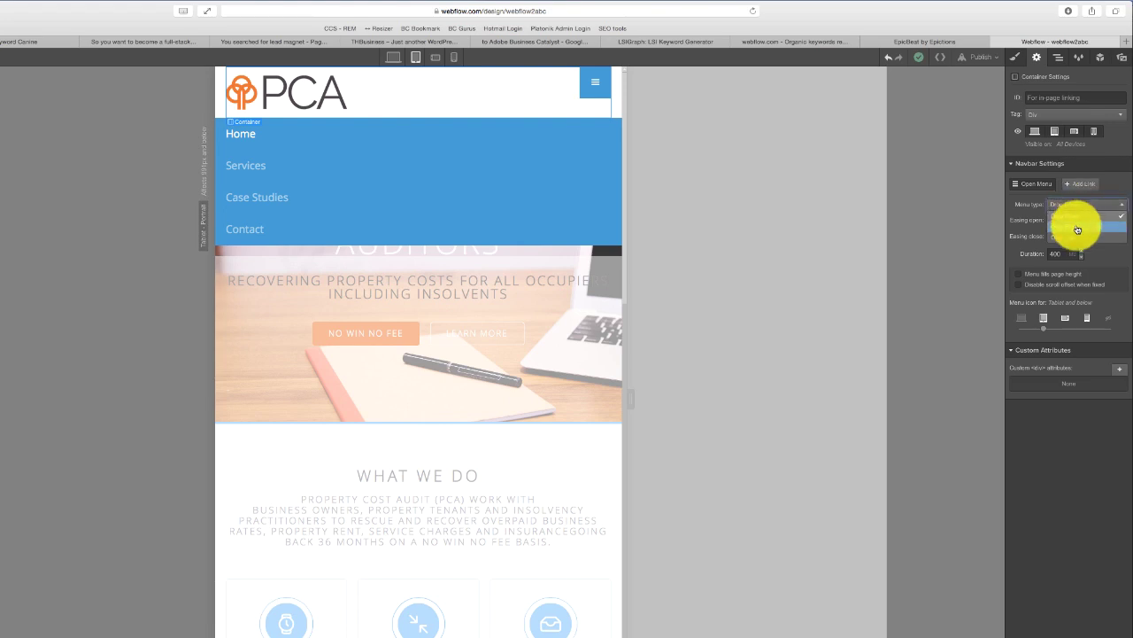
pyautogui.click(1078, 229)
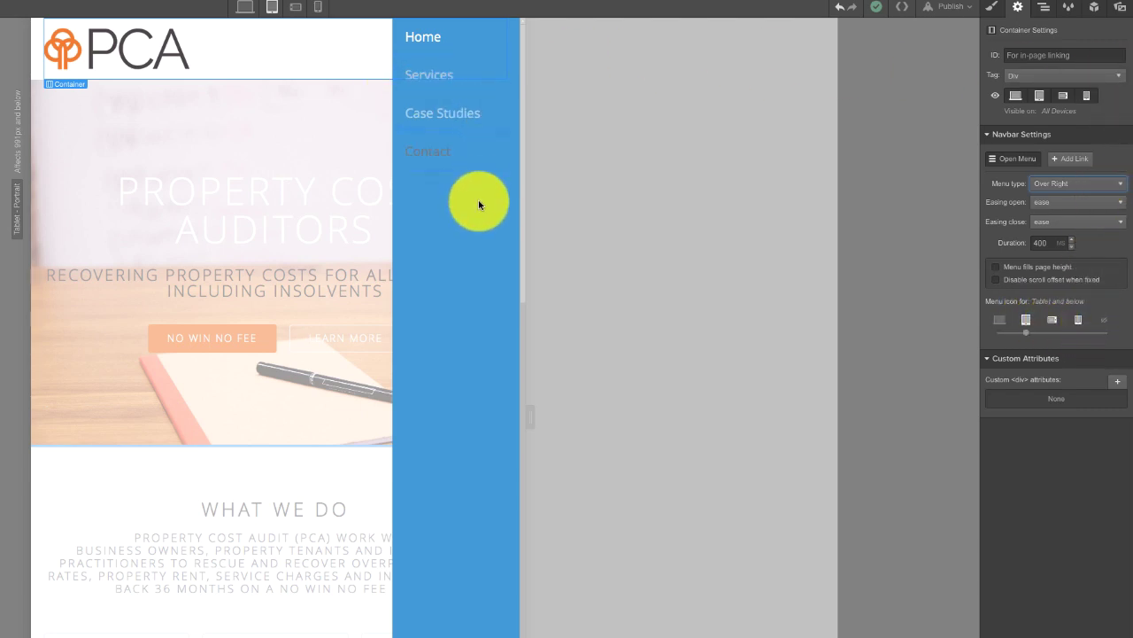
pyautogui.click(455, 182)
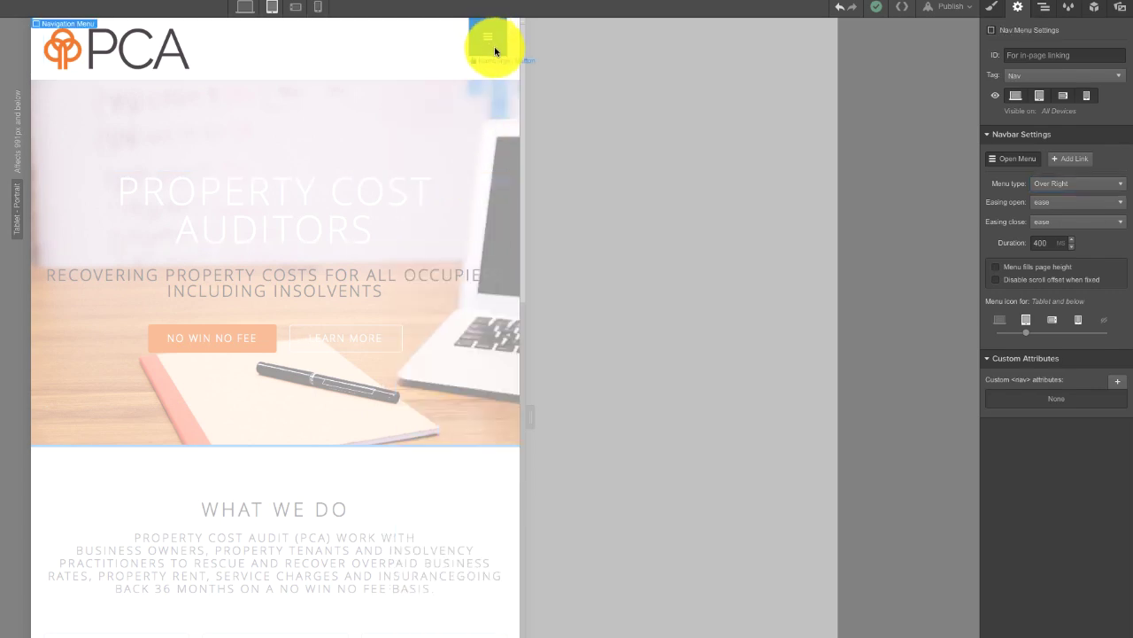
pyautogui.click(495, 51)
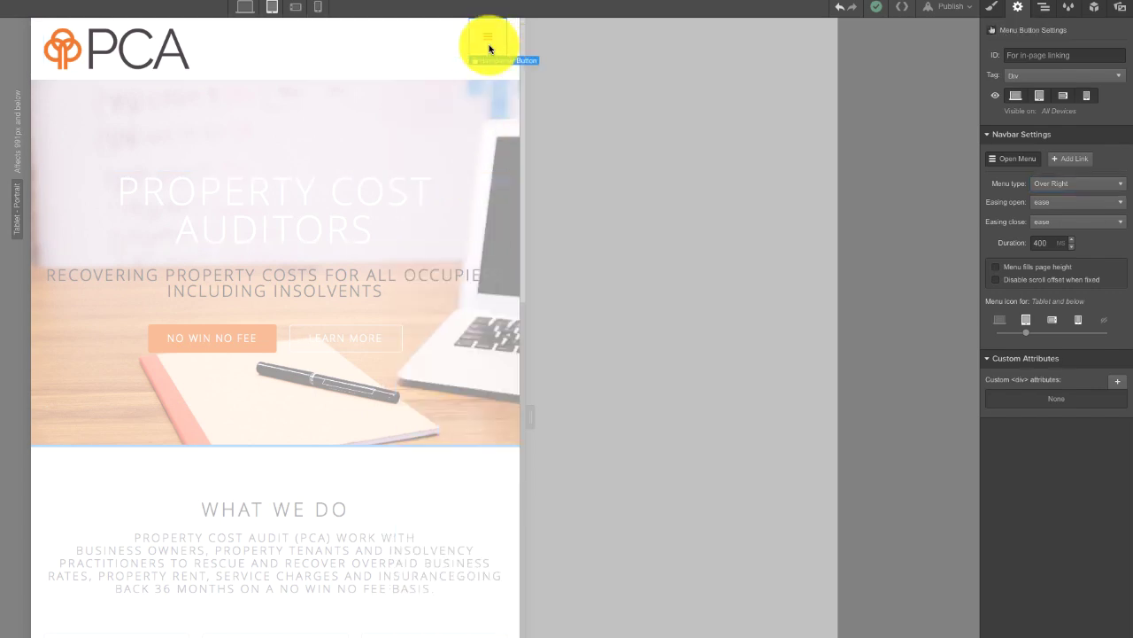
pyautogui.click(213, 58)
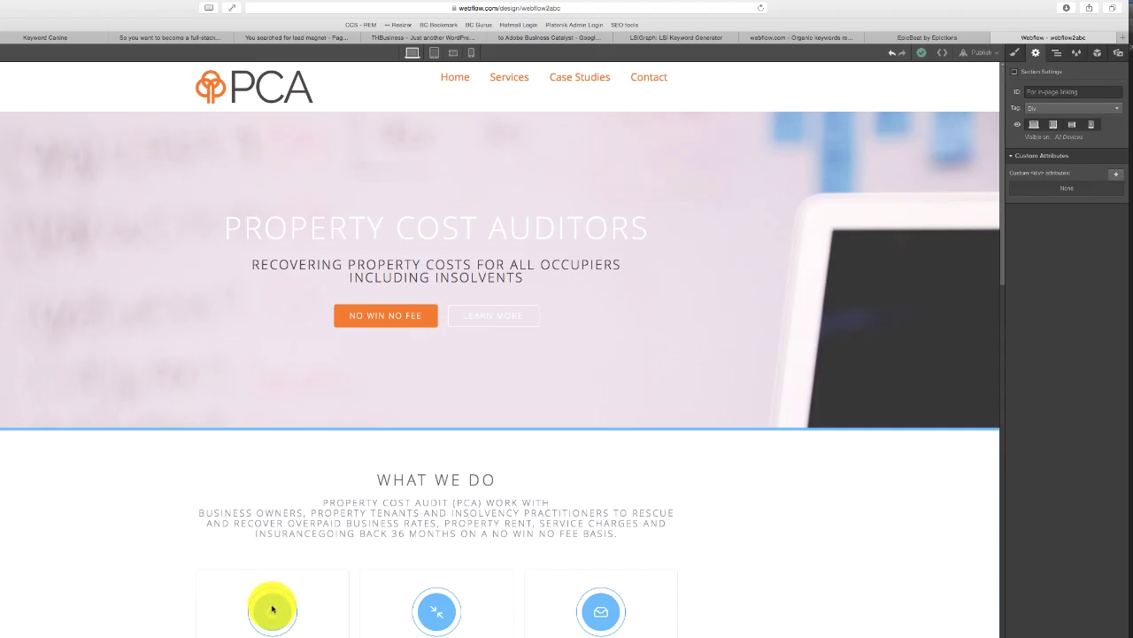
# - Delete the icon image from each of the three service cards, then drop a new Image element into the Rates Review card
pyautogui.click(279, 614)
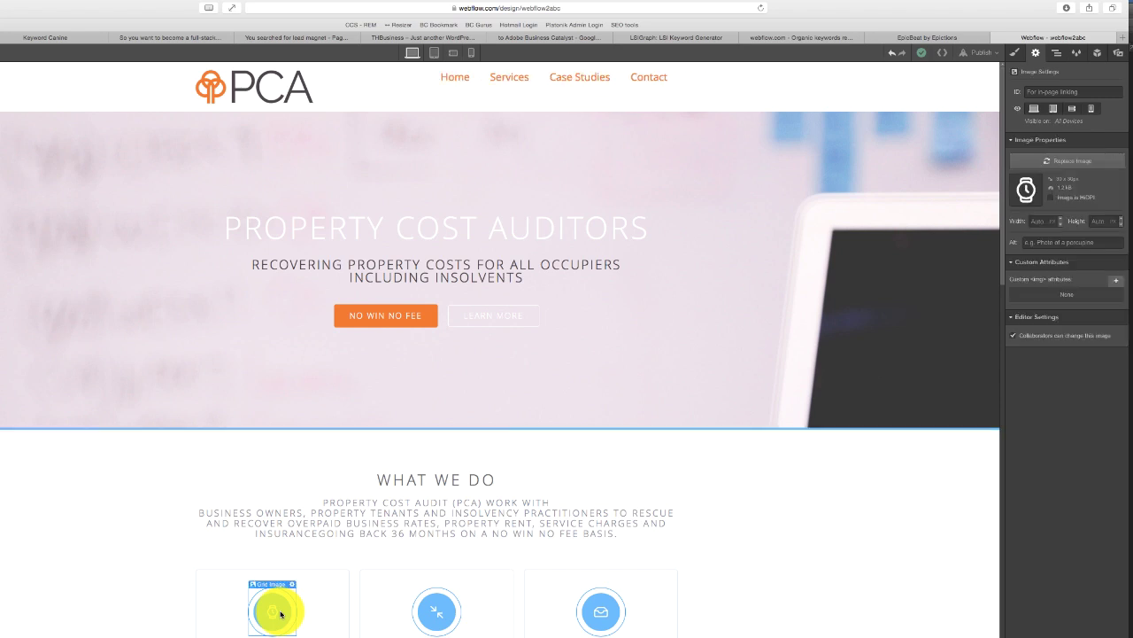
pyautogui.press('Delete')
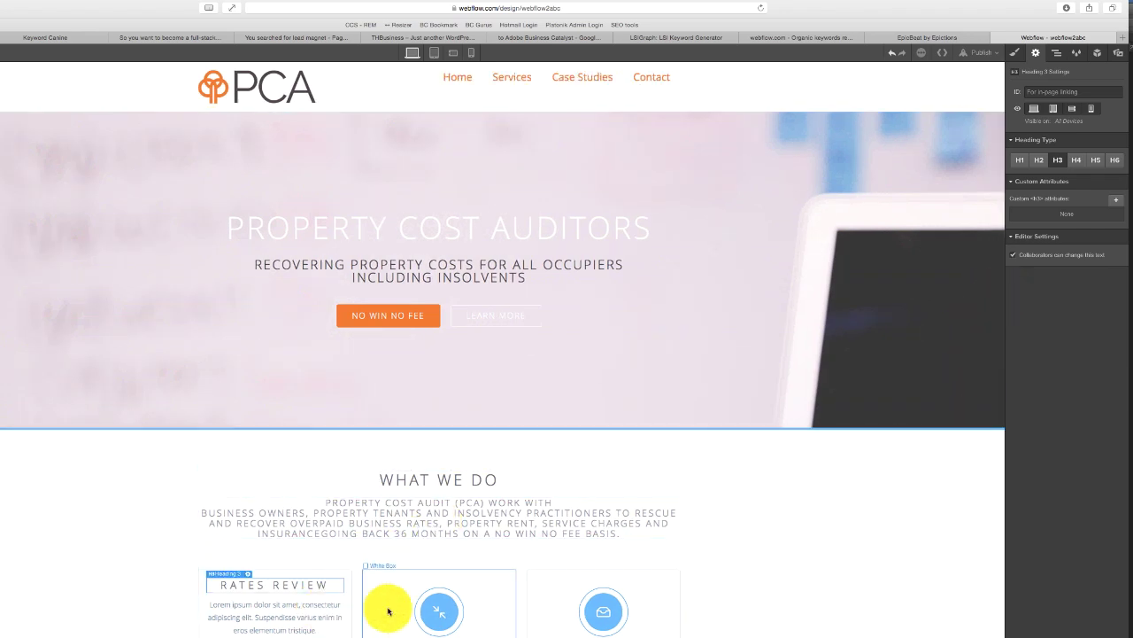
pyautogui.click(437, 610)
pyautogui.press('Delete')
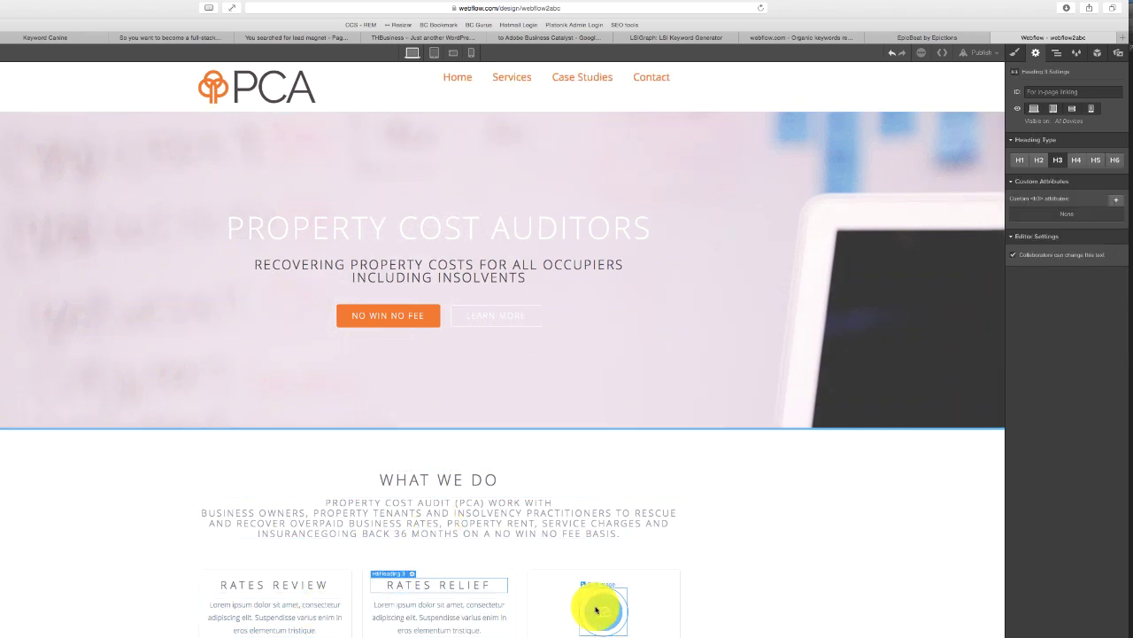
pyautogui.click(590, 609)
pyautogui.press('Delete')
pyautogui.click(263, 590)
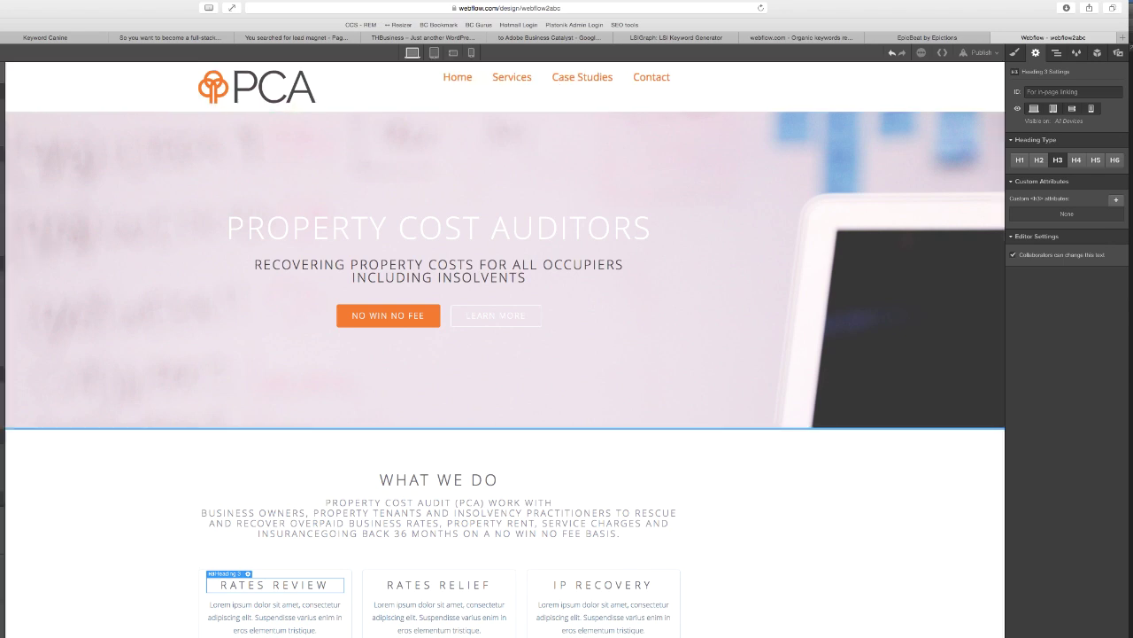
pyautogui.moveTo(5, 549); pyautogui.dragTo(213, 585)
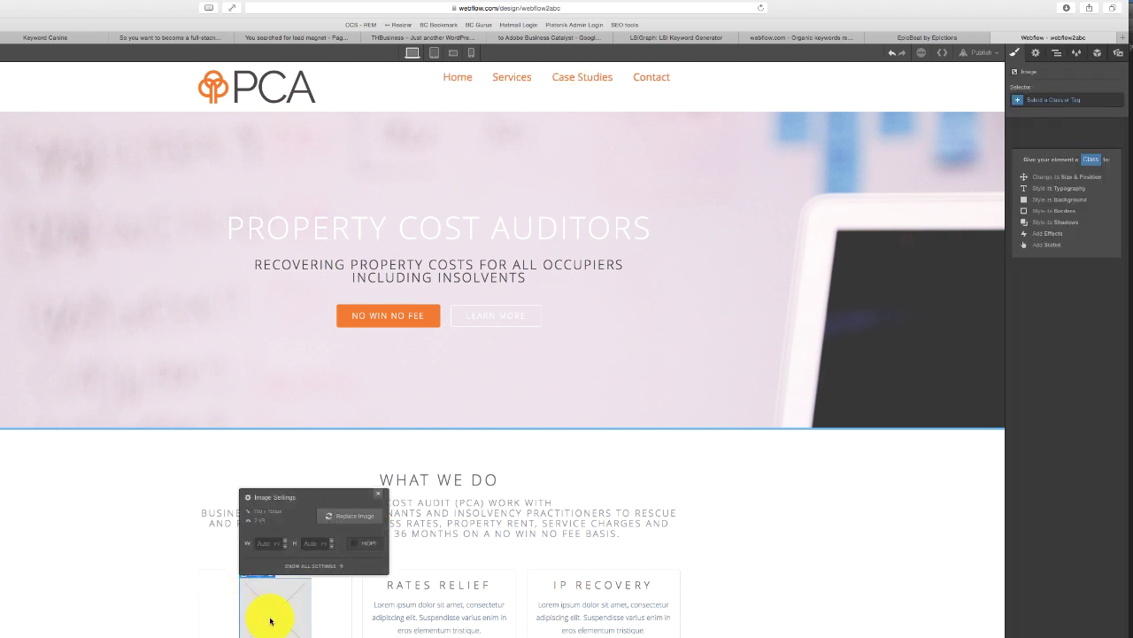
# - Replace the Rates Review placeholder with finances-circle-color.png from the 128 icon folder
pyautogui.click(354, 517)
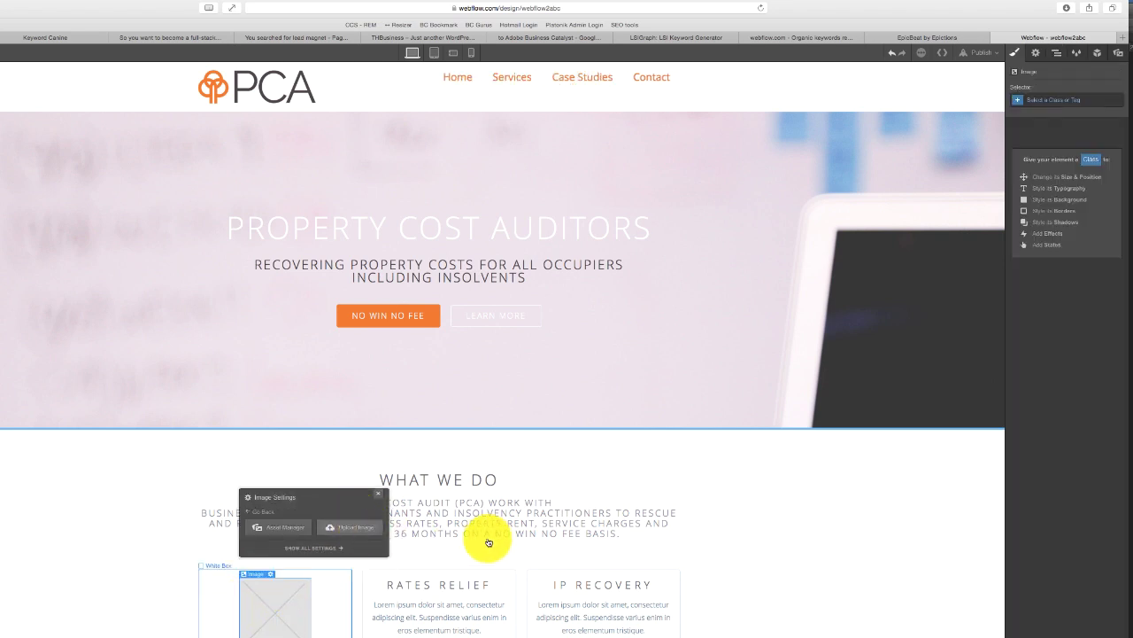
pyautogui.press('j')
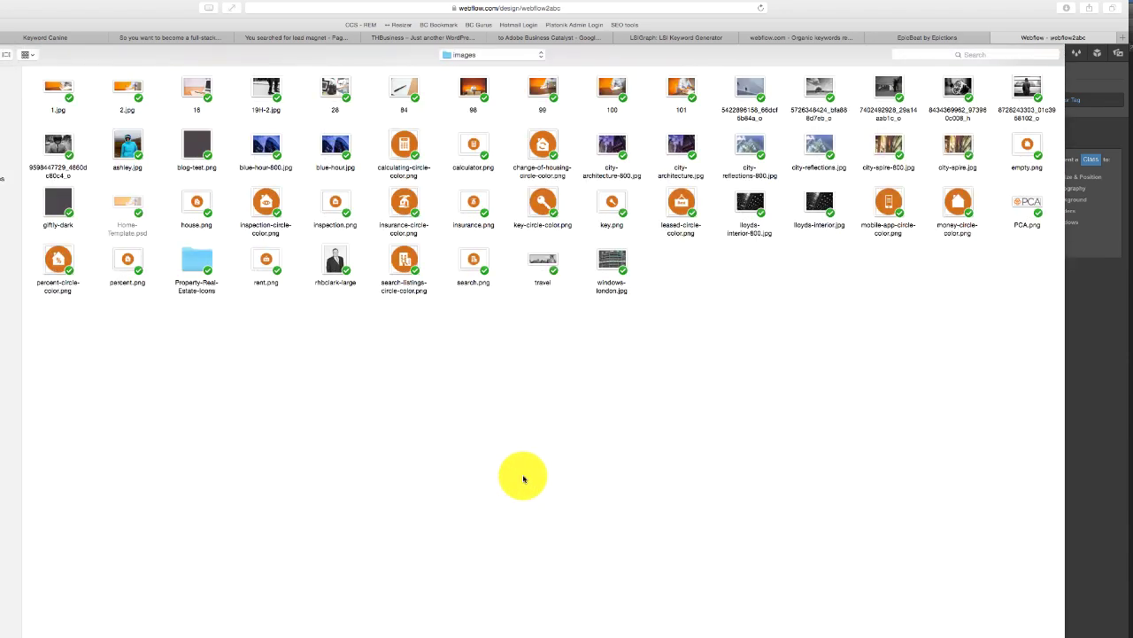
pyautogui.click(489, 55)
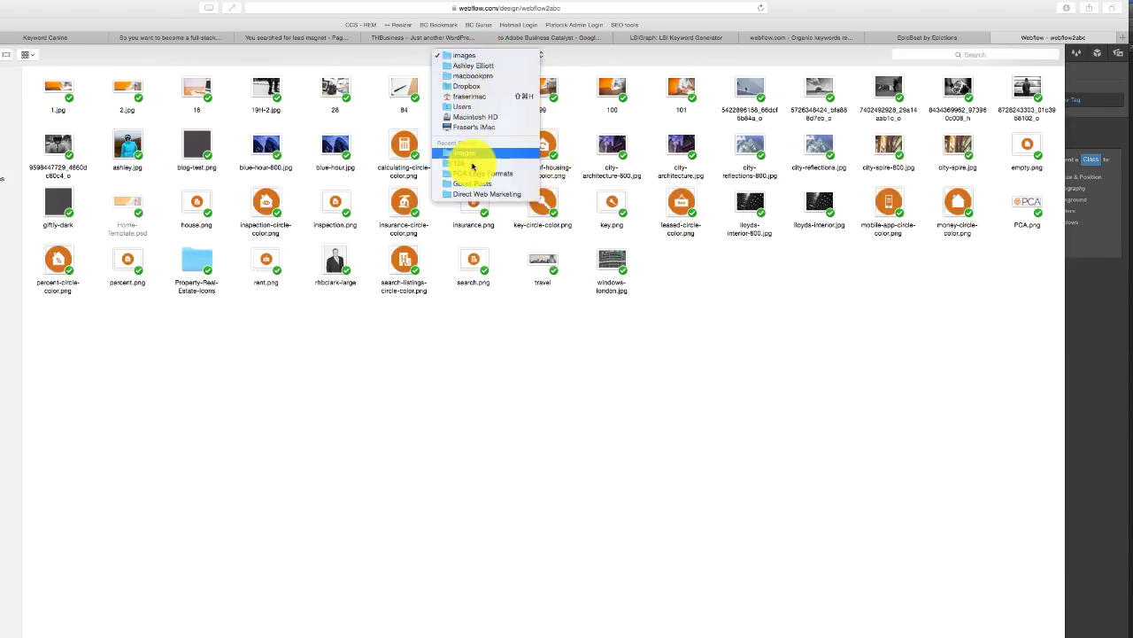
pyautogui.click(472, 166)
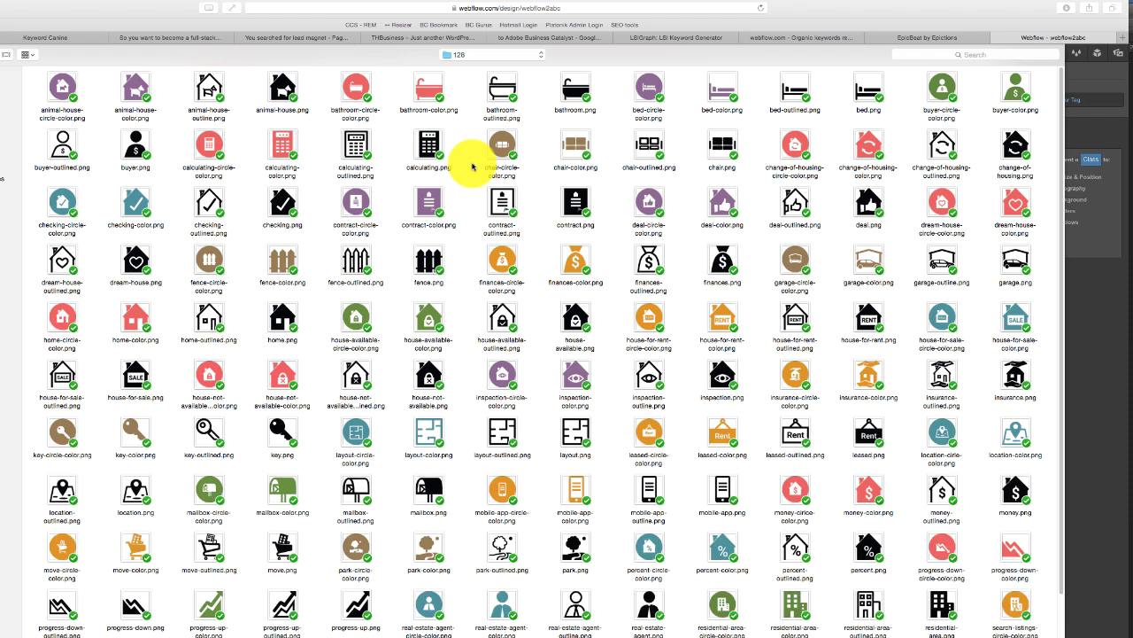
pyautogui.doubleClick(503, 261)
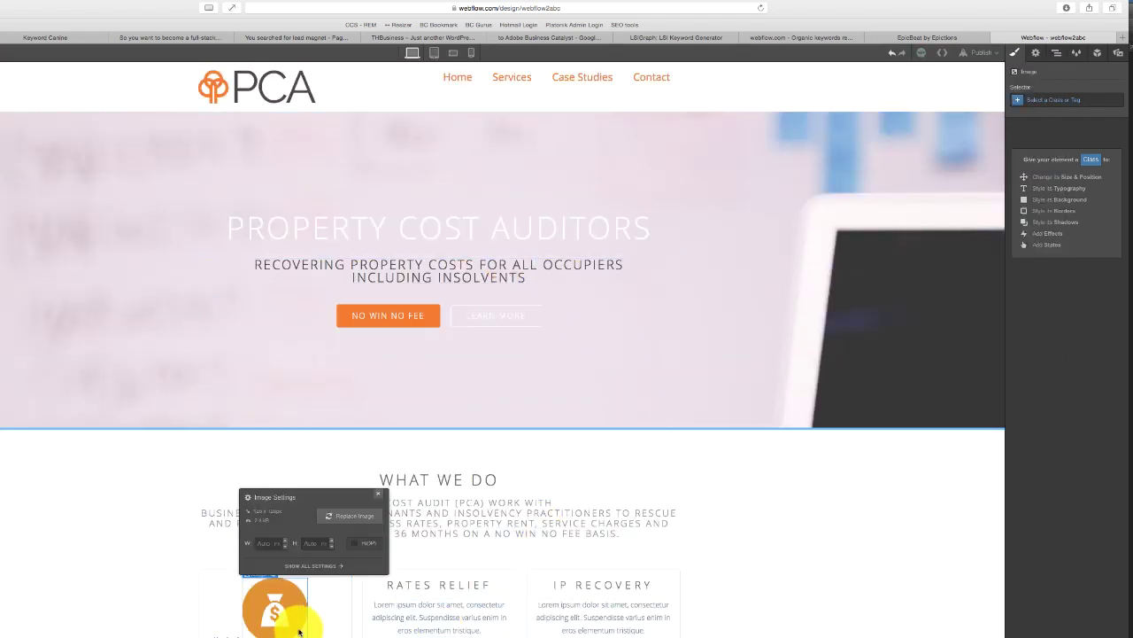
pyautogui.click(378, 493)
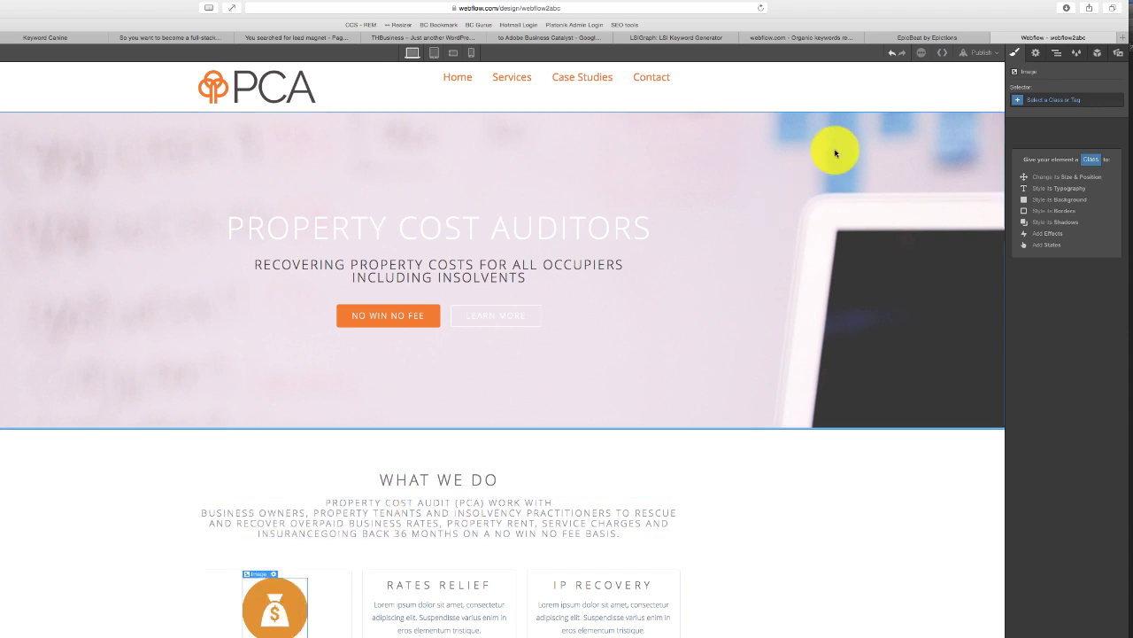
pyautogui.click(1035, 53)
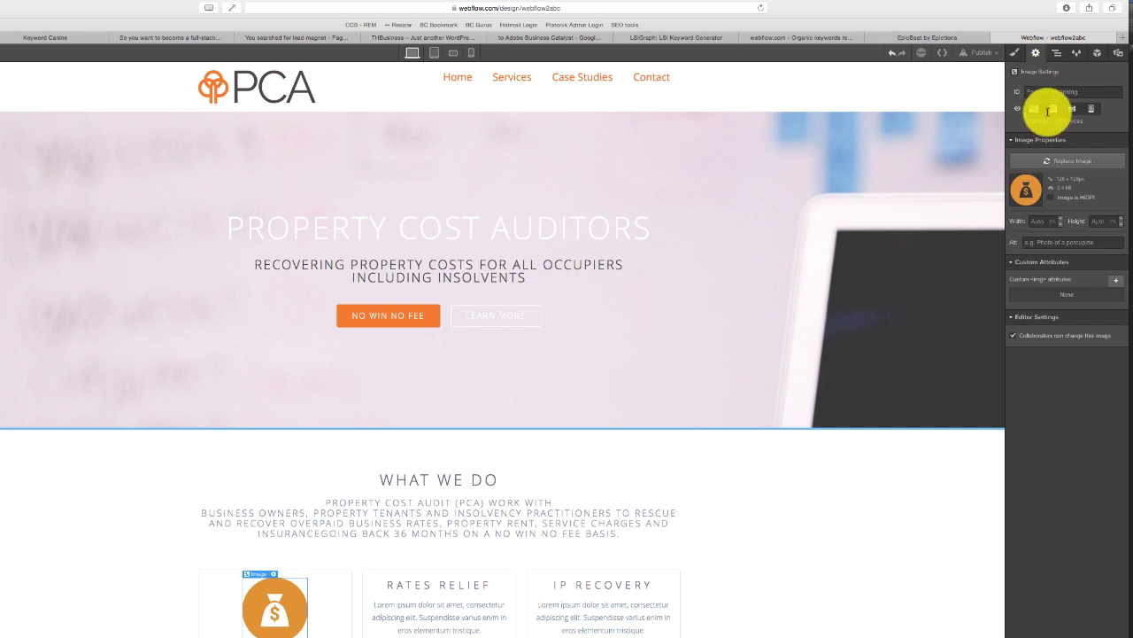
# - Give the money-bag image the new Column-Image class
pyautogui.click(1016, 54)
pyautogui.click(1051, 99)
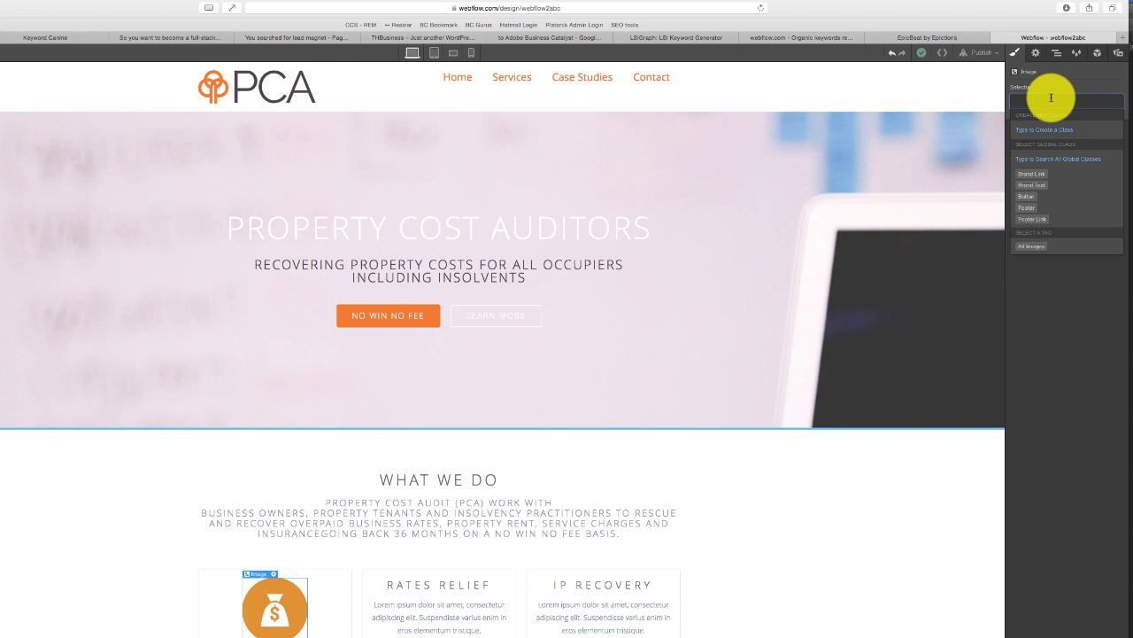
pyautogui.write('Colu')
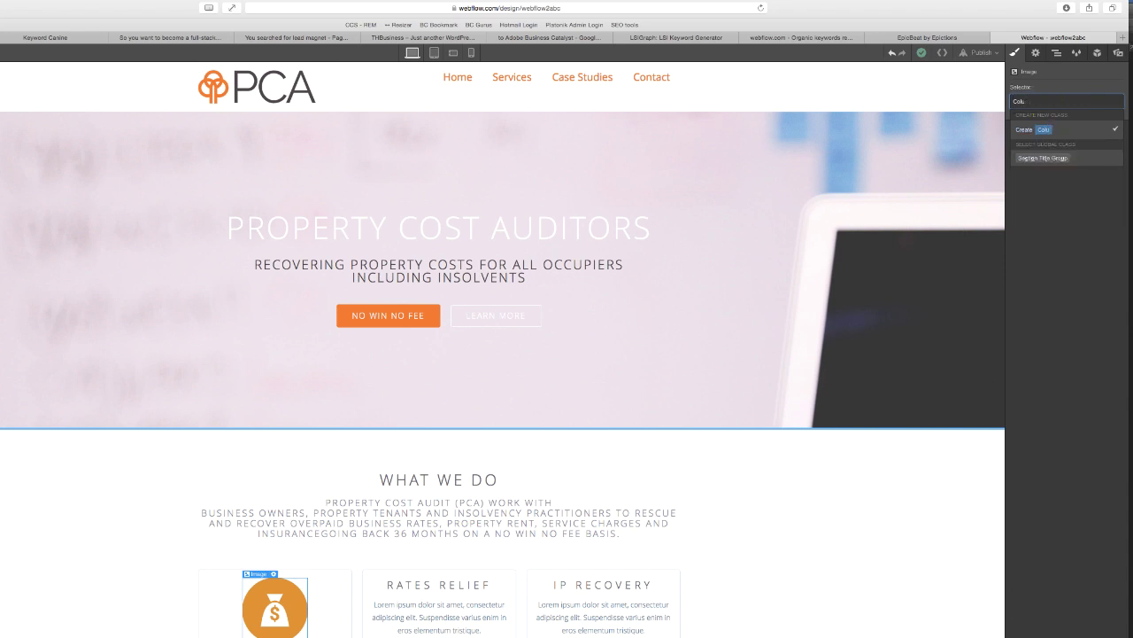
pyautogui.write('mn-Image')
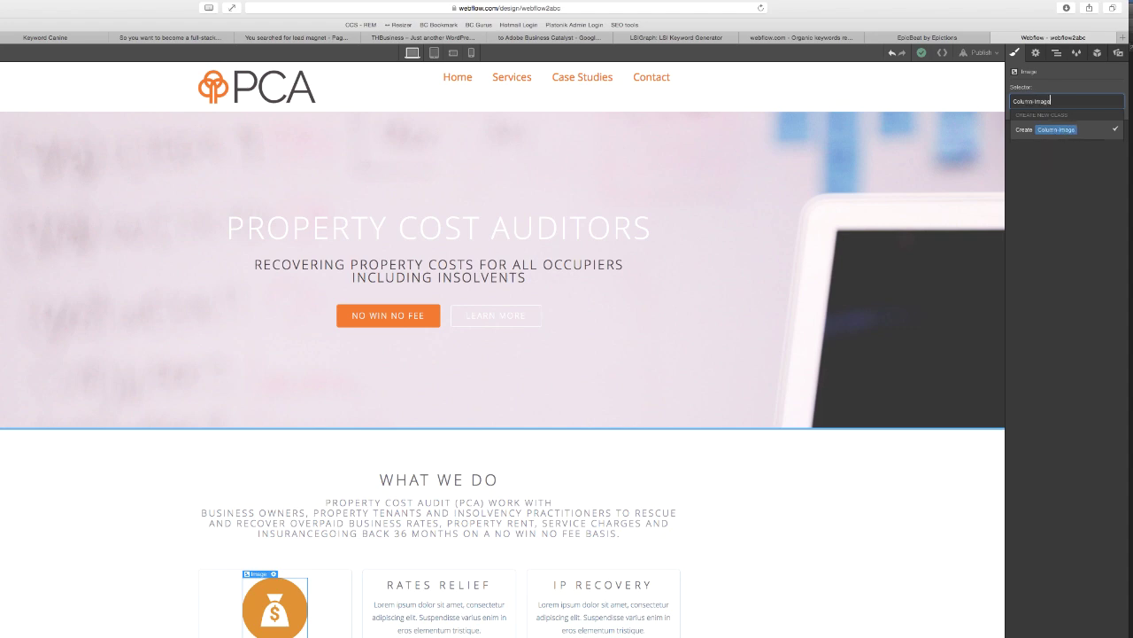
pyautogui.press('Return')
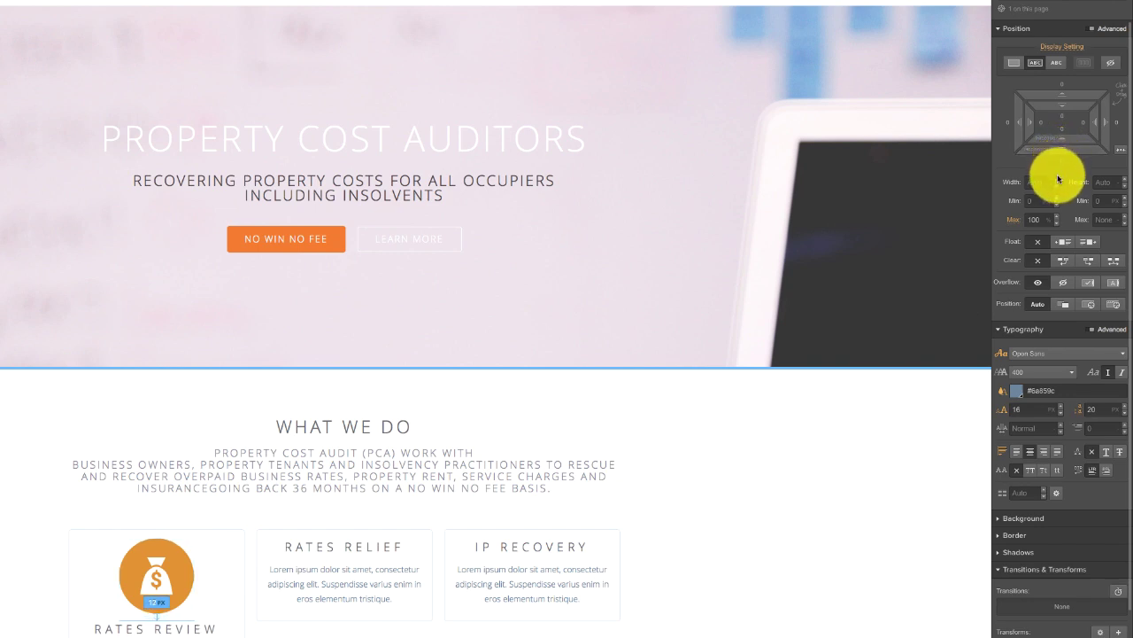
# - Paste a copy of the money-bag icon above the Rates Relief heading
pyautogui.click(956, 220)
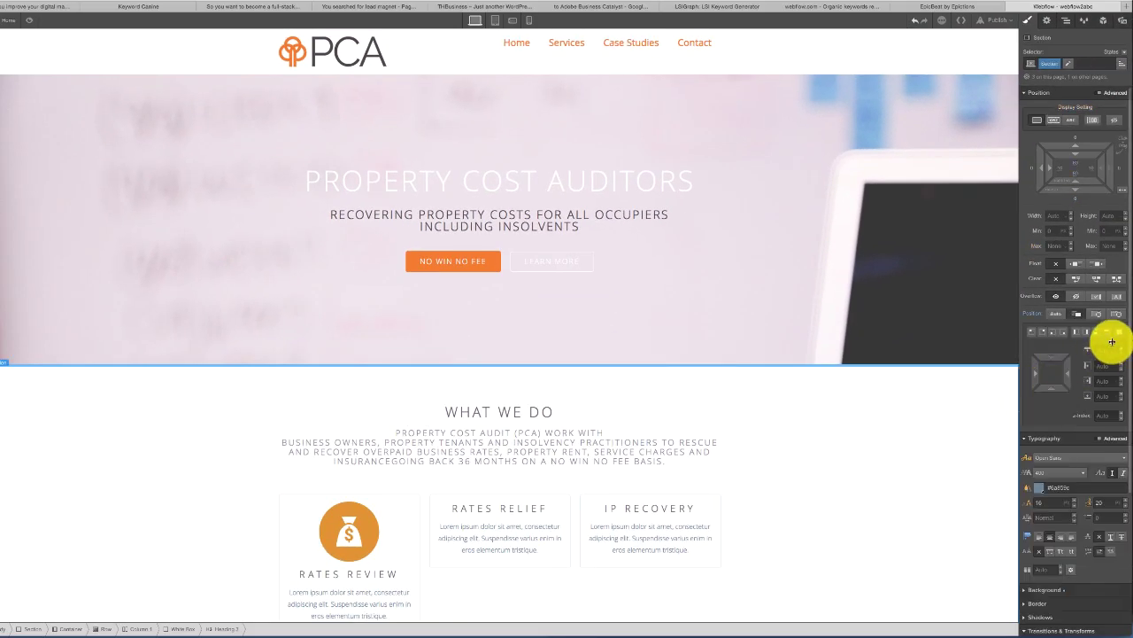
pyautogui.scroll(-3, 1117, 402)
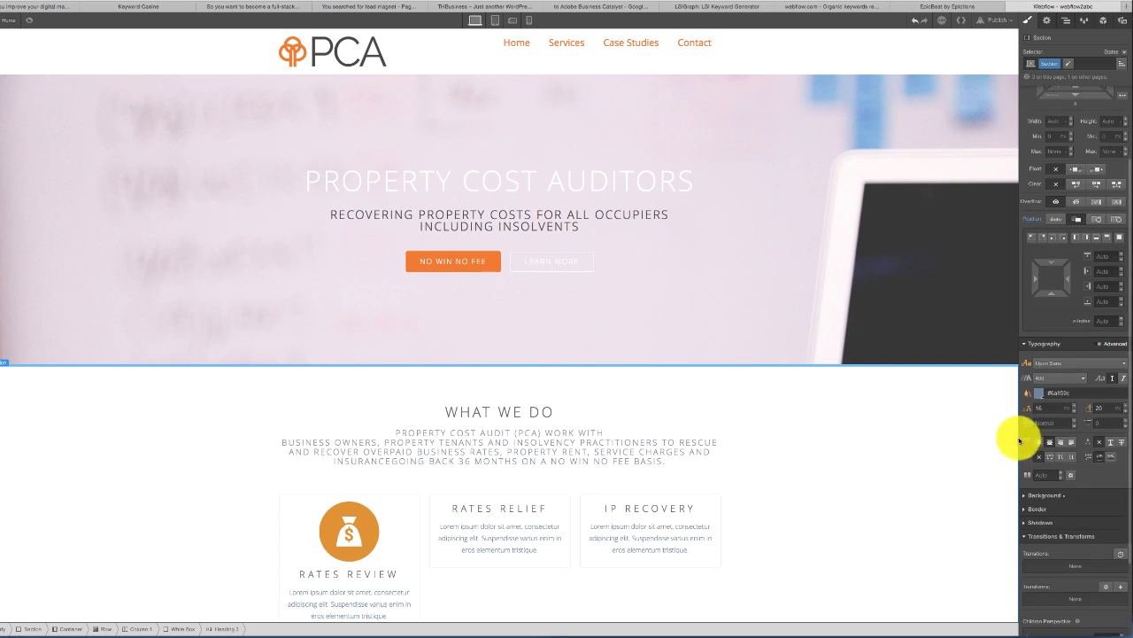
pyautogui.click(346, 532)
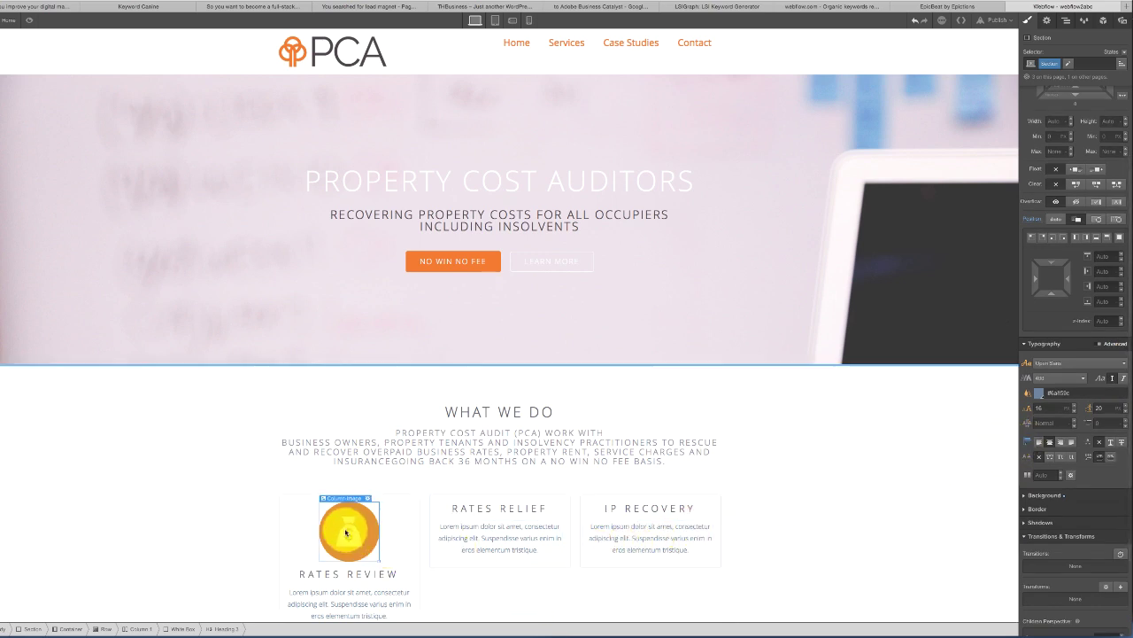
pyautogui.click(448, 512)
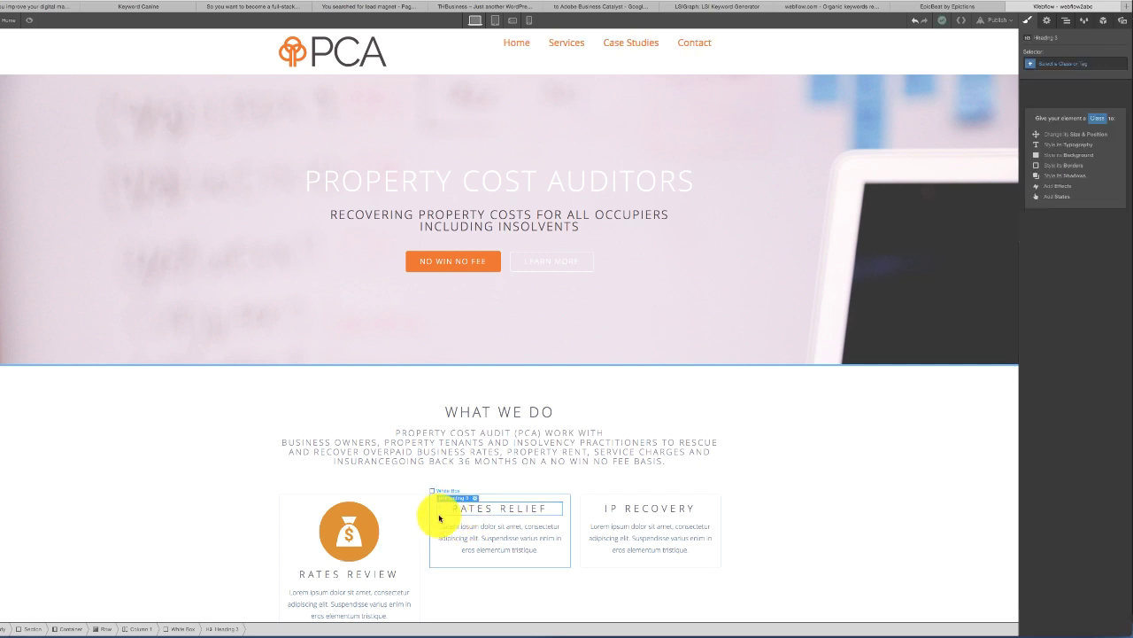
pyautogui.hotkey('ctrl', 'v')
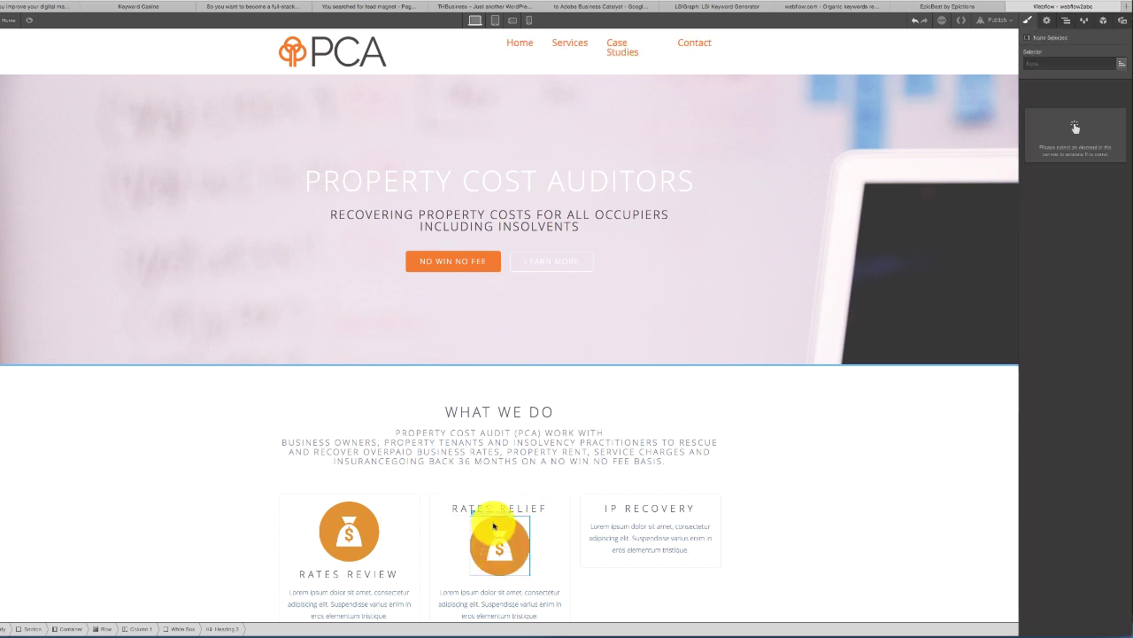
pyautogui.moveTo(494, 526); pyautogui.dragTo(497, 512)
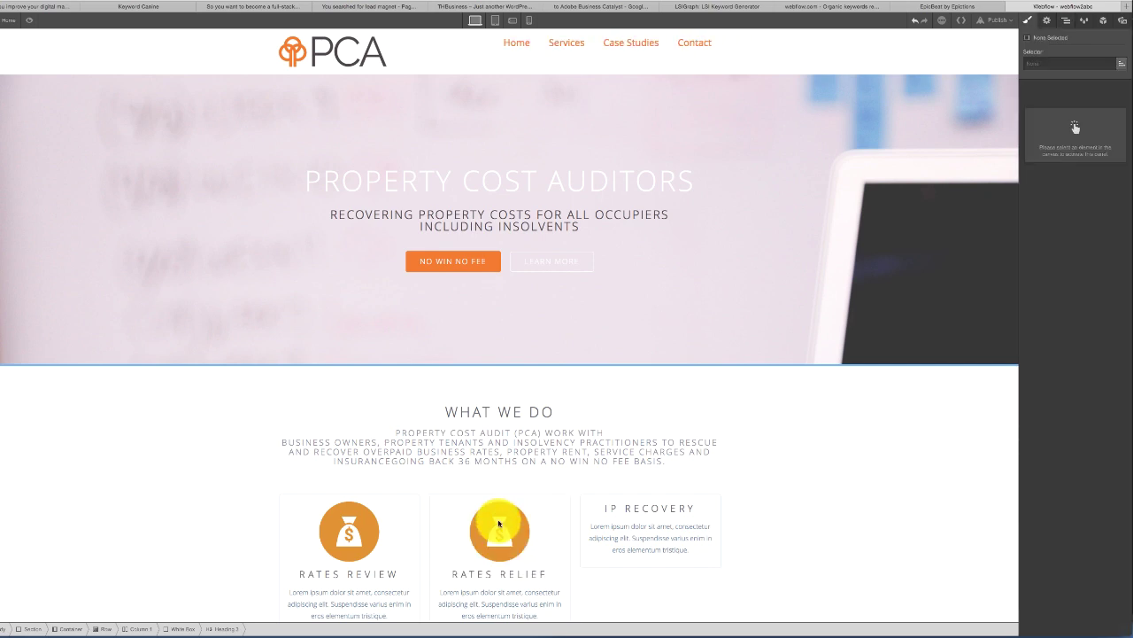
# - Paste the money-bag icon above the IP Recovery heading as well
pyautogui.click(498, 524)
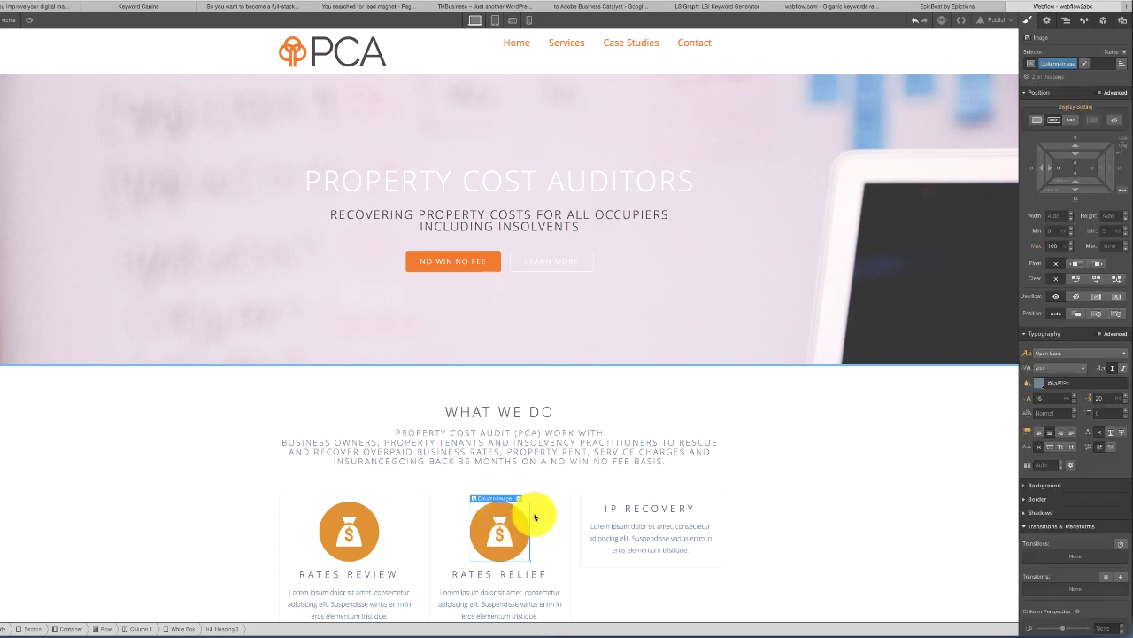
pyautogui.click(602, 510)
pyautogui.hotkey('ctrl', 'v')
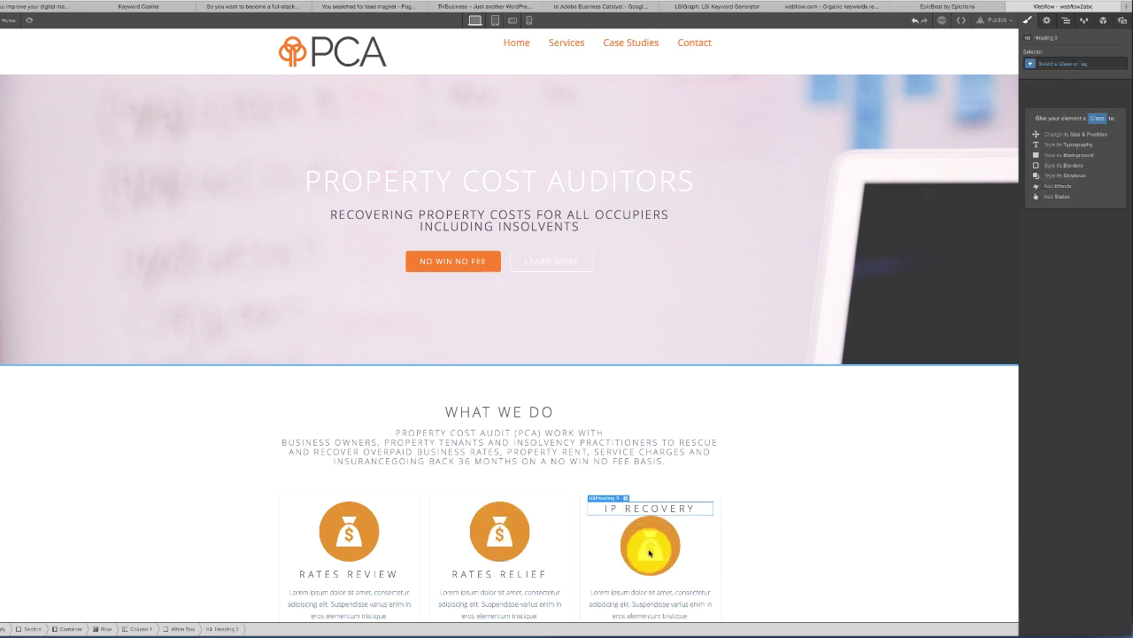
pyautogui.moveTo(649, 552); pyautogui.dragTo(651, 507)
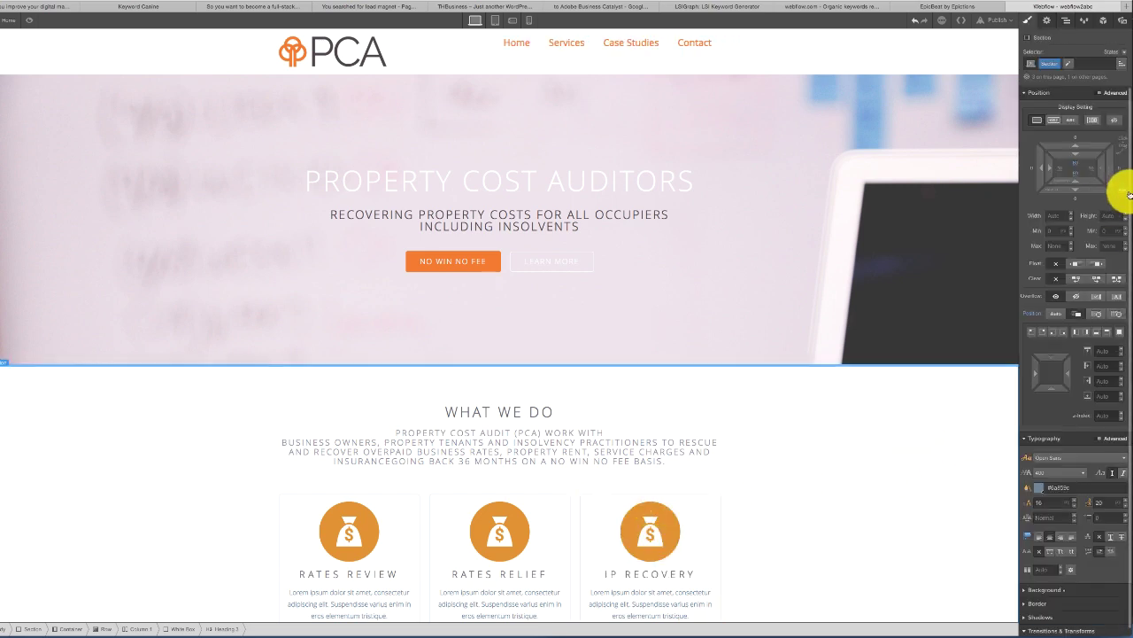
pyautogui.scroll(-1, 1126, 221)
pyautogui.scroll(-2, 896, 438)
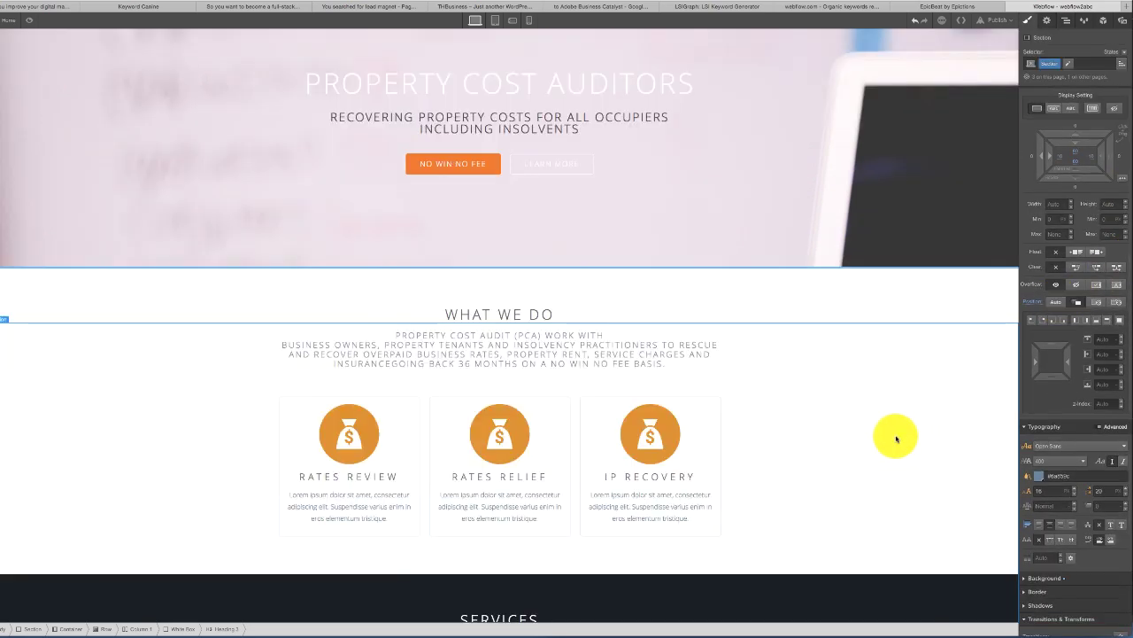
pyautogui.scroll(-10, 896, 438)
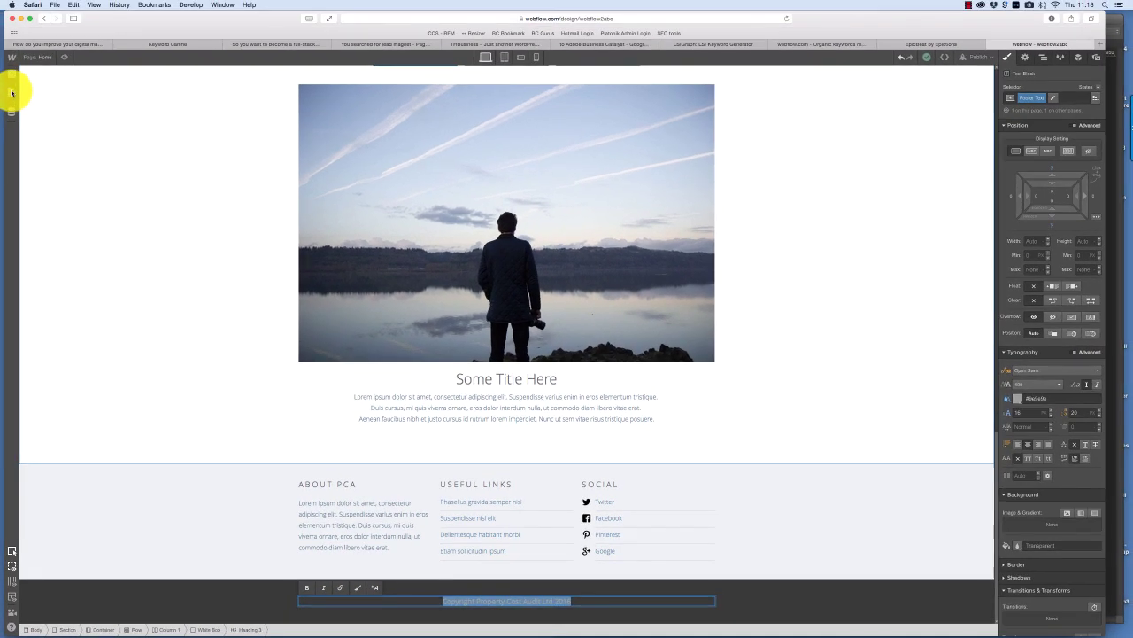
# - On the Contact page, paste the Property Cost Audit wording over the placeholder contact and footer text
pyautogui.click(0, 73)
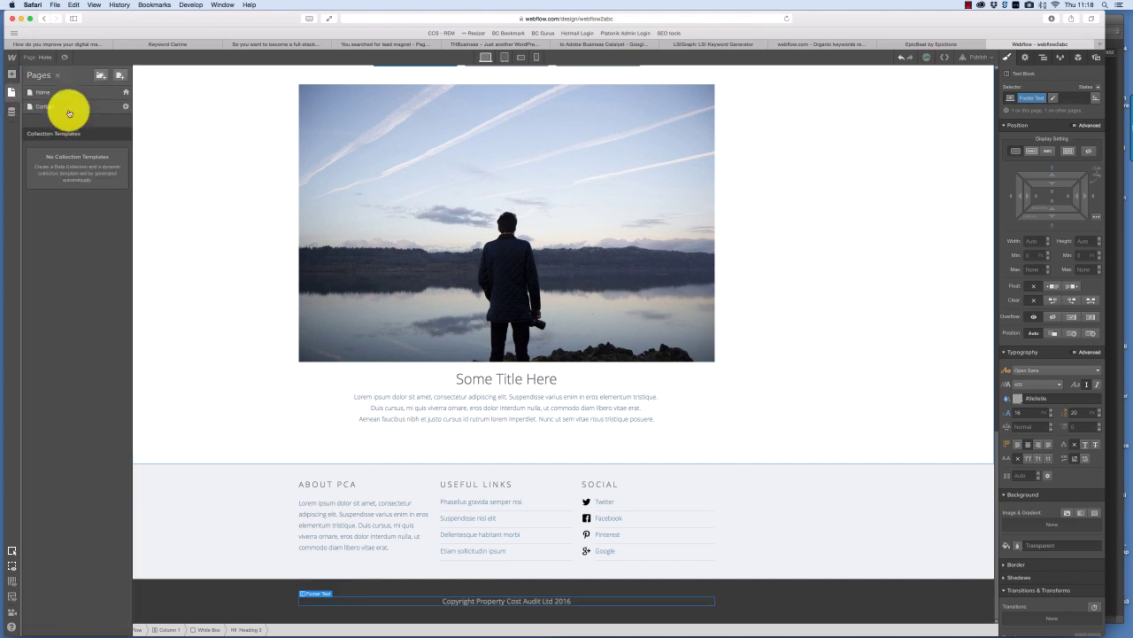
pyautogui.click(69, 112)
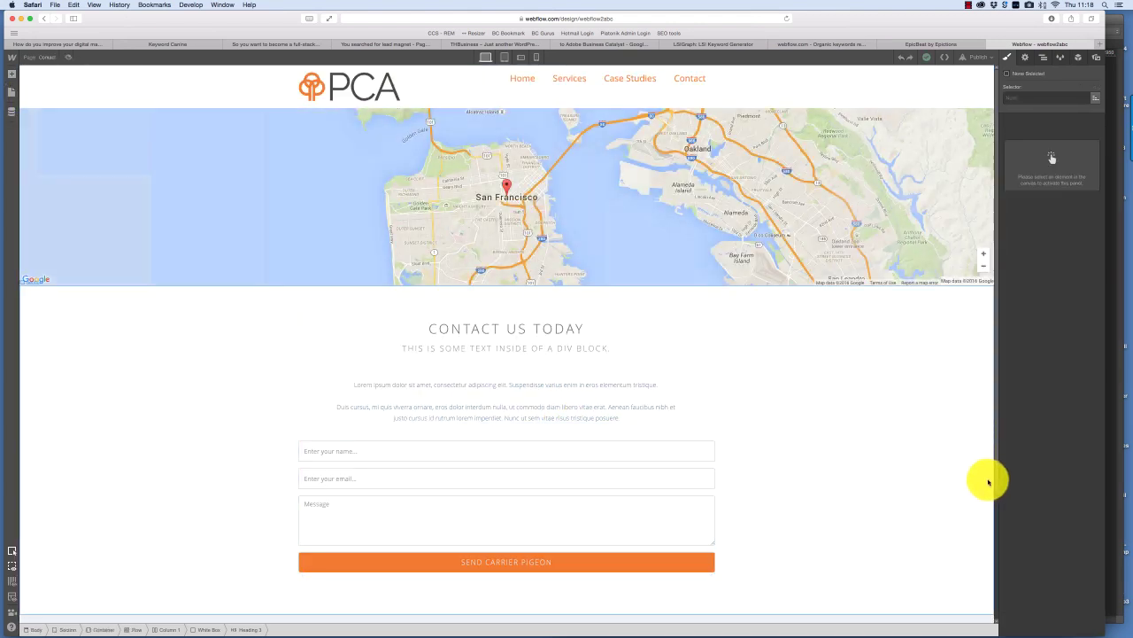
pyautogui.scroll(-5, 996, 484)
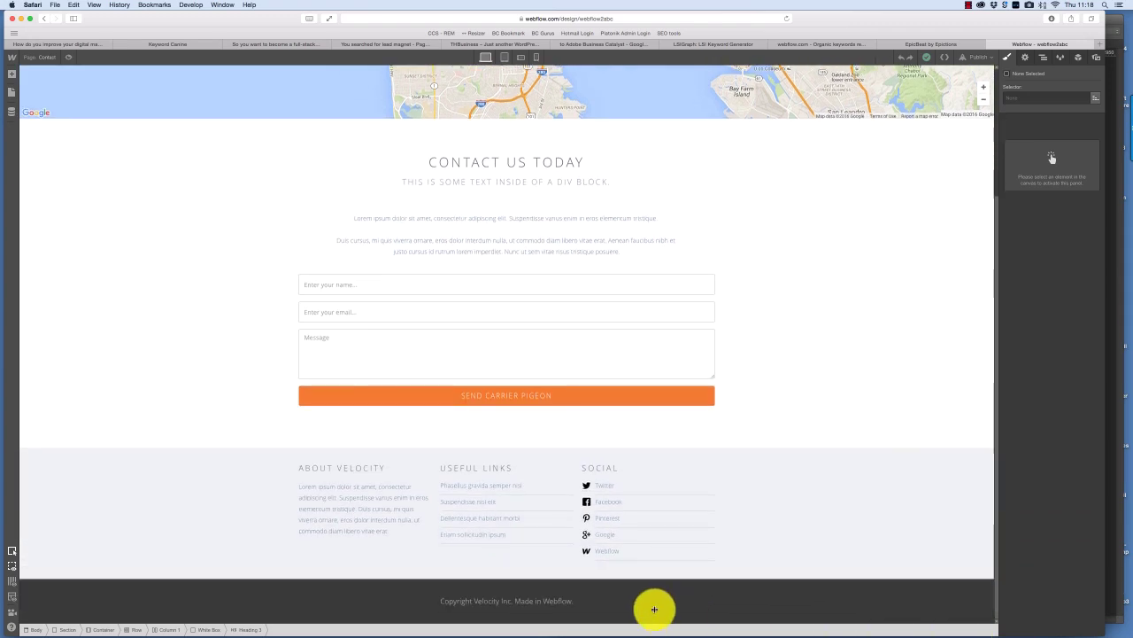
pyautogui.doubleClick(515, 605)
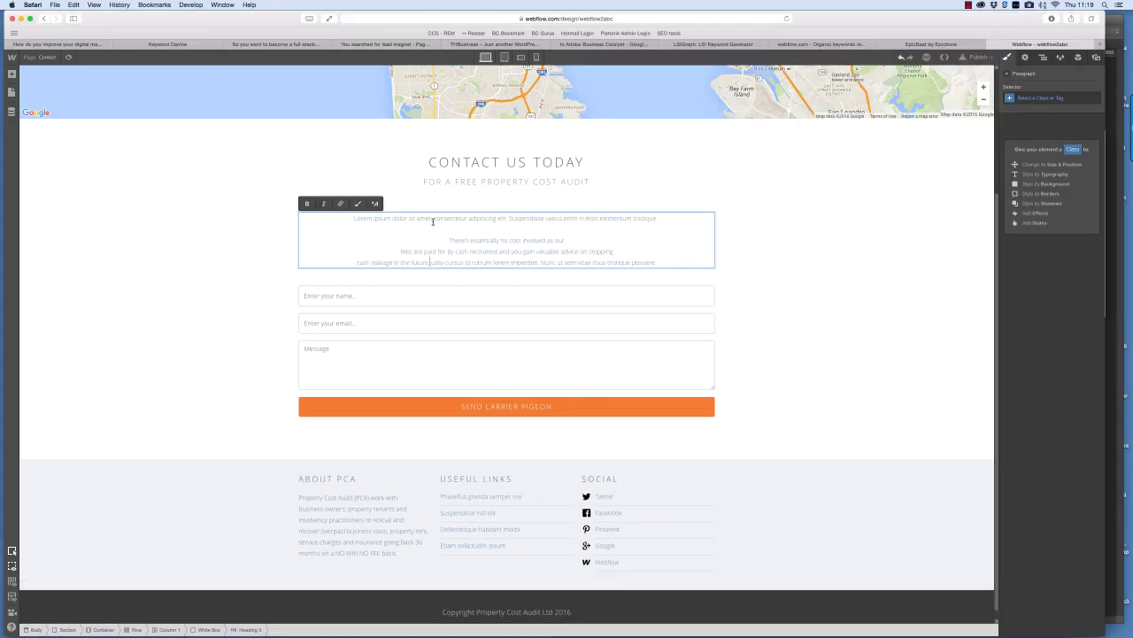
pyautogui.write("There's essentially no cost involved as our fees are paid for by cash recovered and you gain valuable advice on stopping cash leakage in the future.")
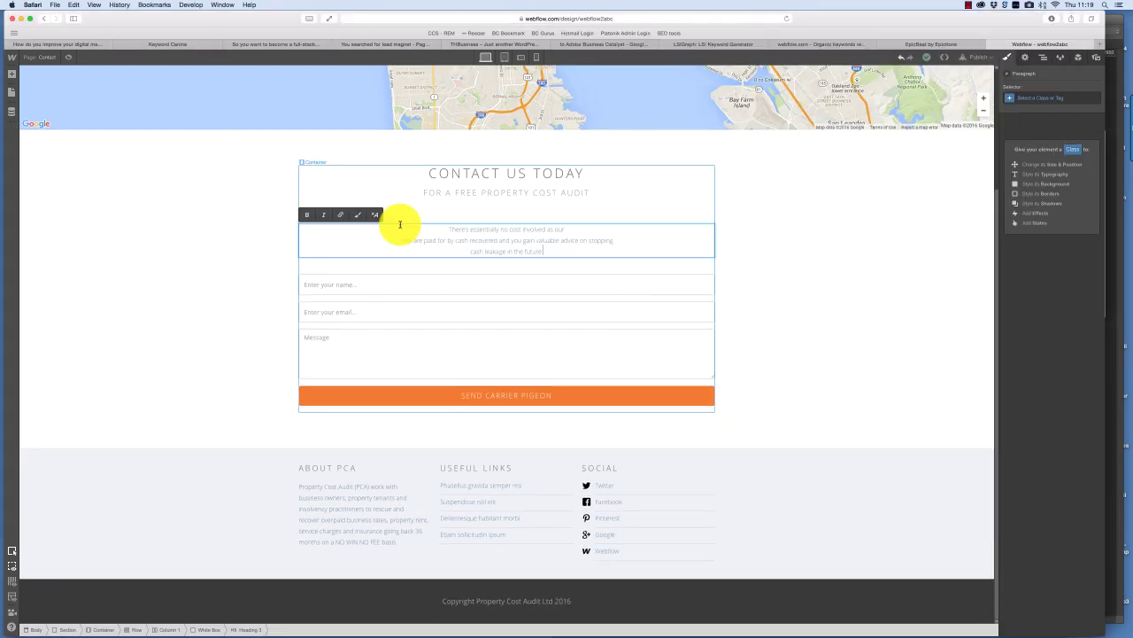
pyautogui.click(849, 238)
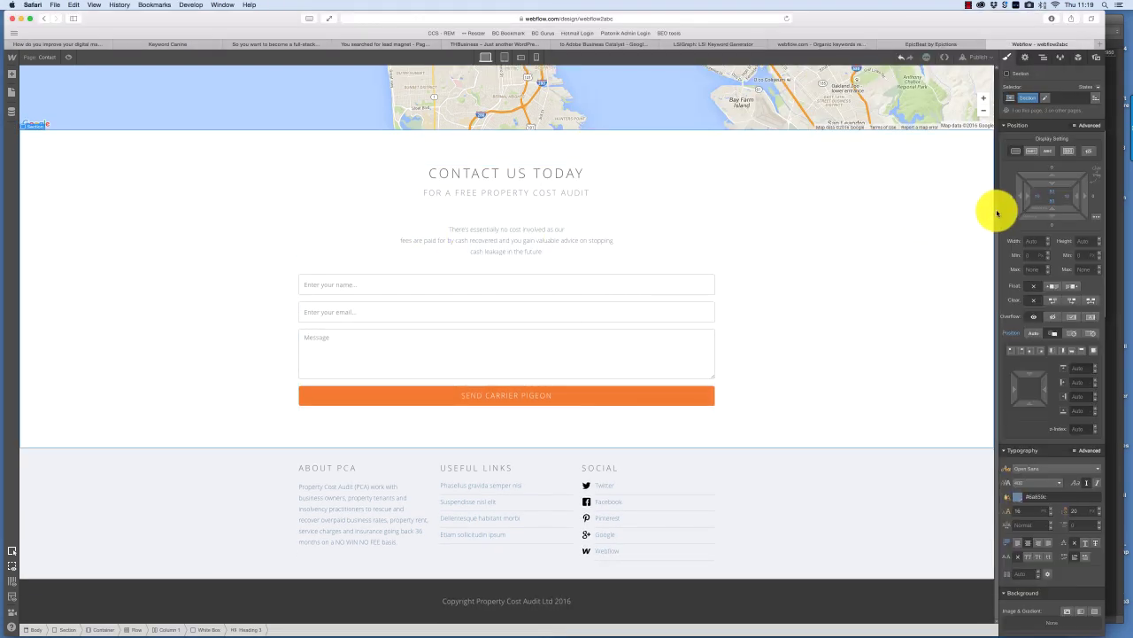
pyautogui.scroll(4, 982, 71)
pyautogui.doubleClick(390, 203)
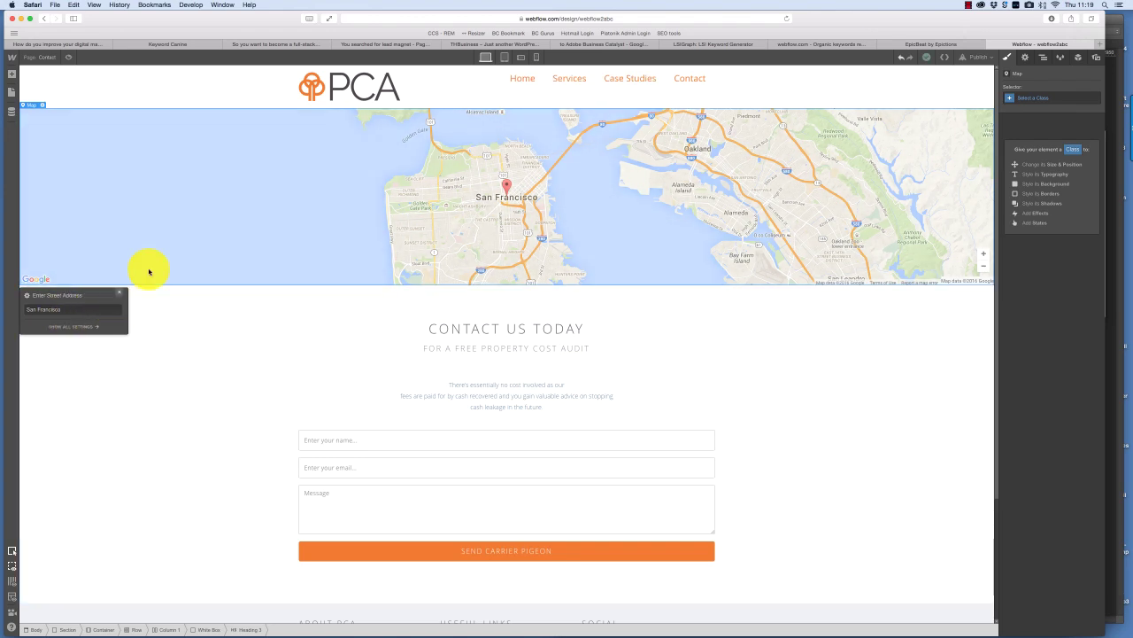
# - Centre the contact map on Glasgow and relabel the submit button 'Contact us today'
pyautogui.click(75, 307)
pyautogui.write('G')
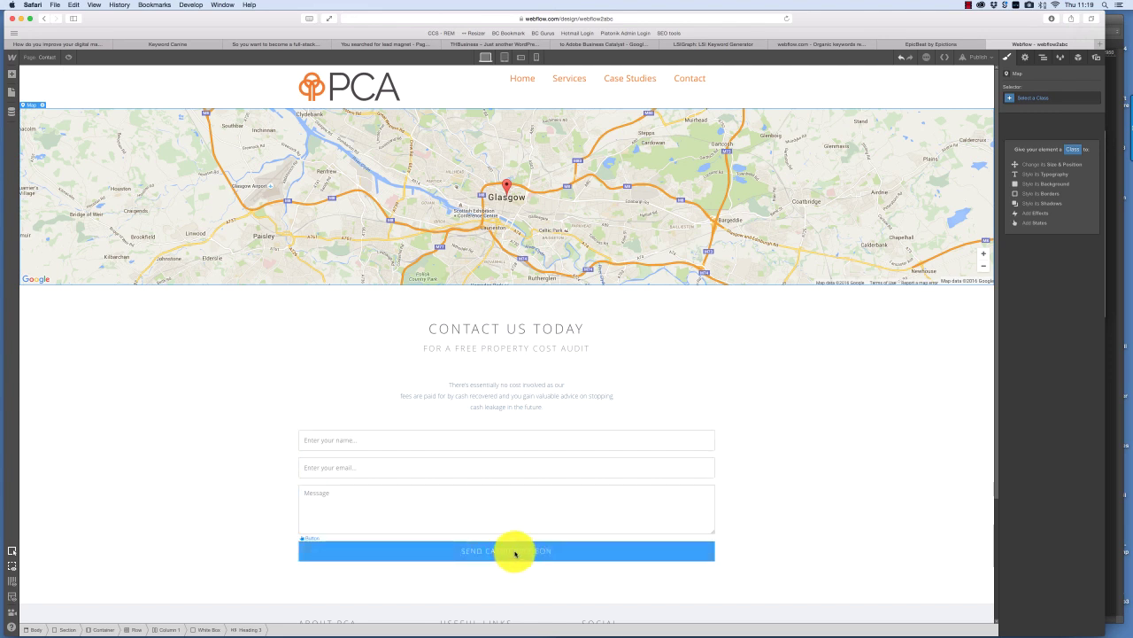
pyautogui.click(557, 555)
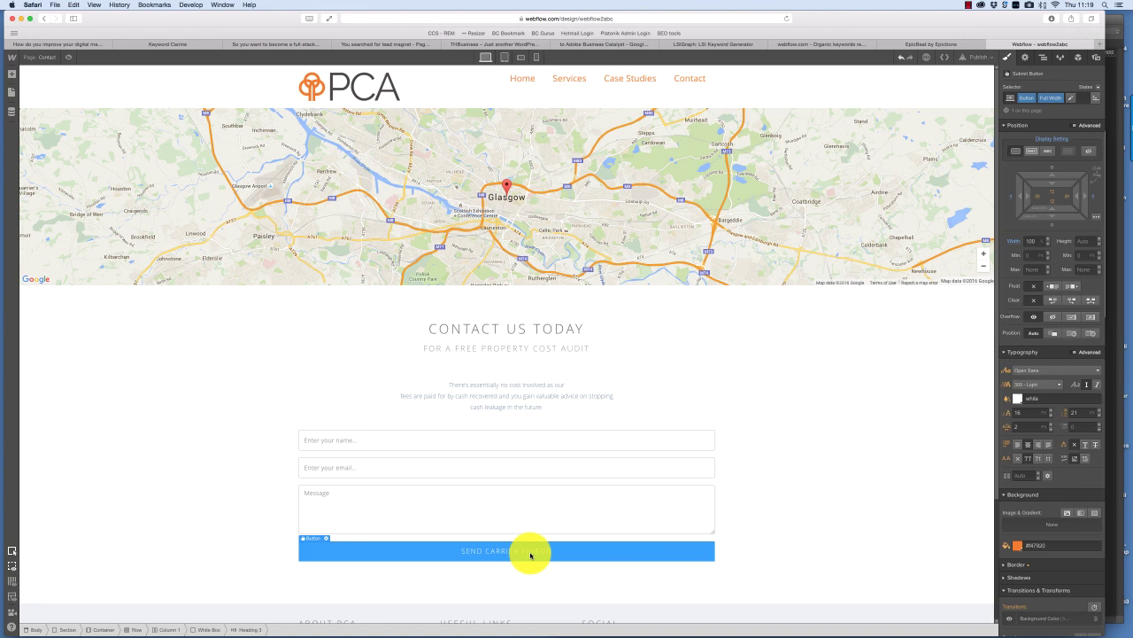
pyautogui.doubleClick(494, 554)
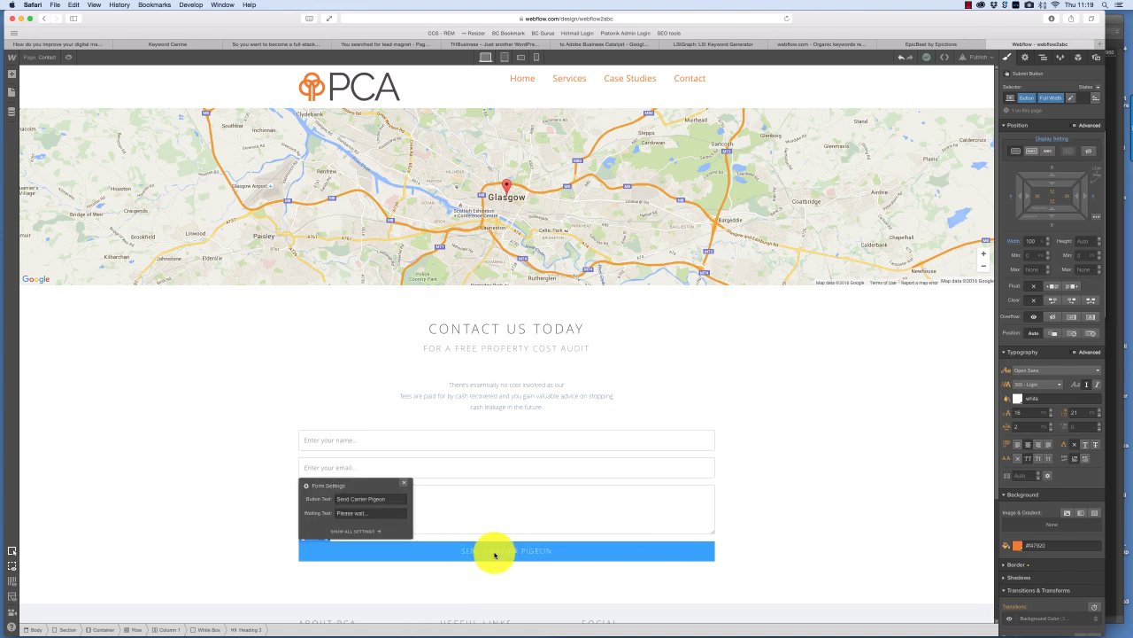
pyautogui.write('Contact us today')
pyautogui.press('Return')
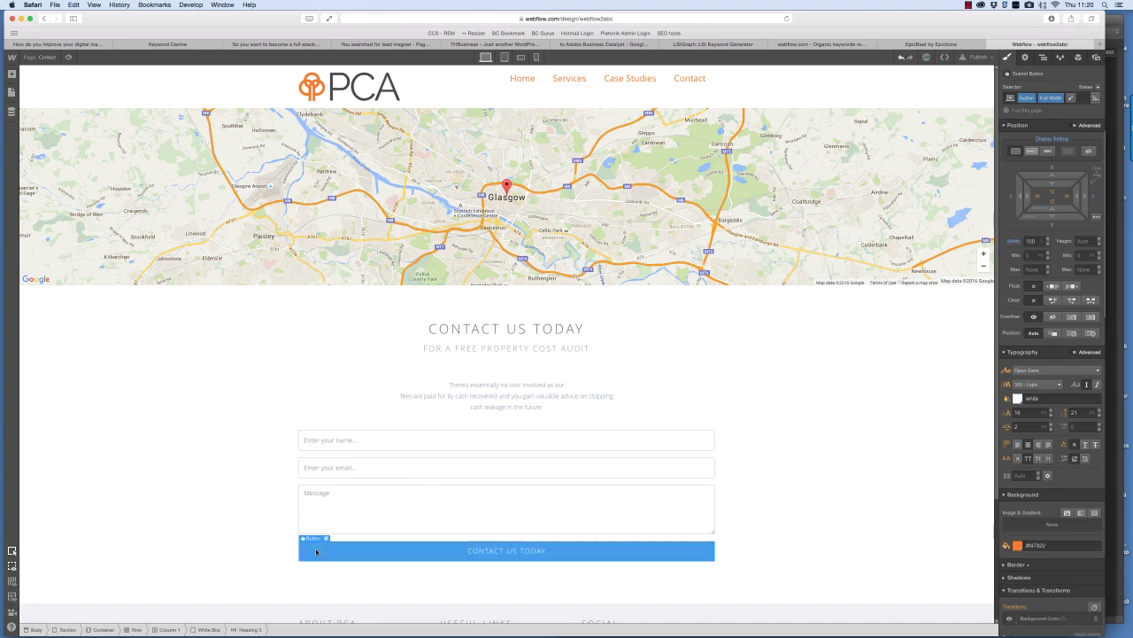
# - Back on the Home page, select its Hero Section
pyautogui.click(670, 552)
pyautogui.click(405, 615)
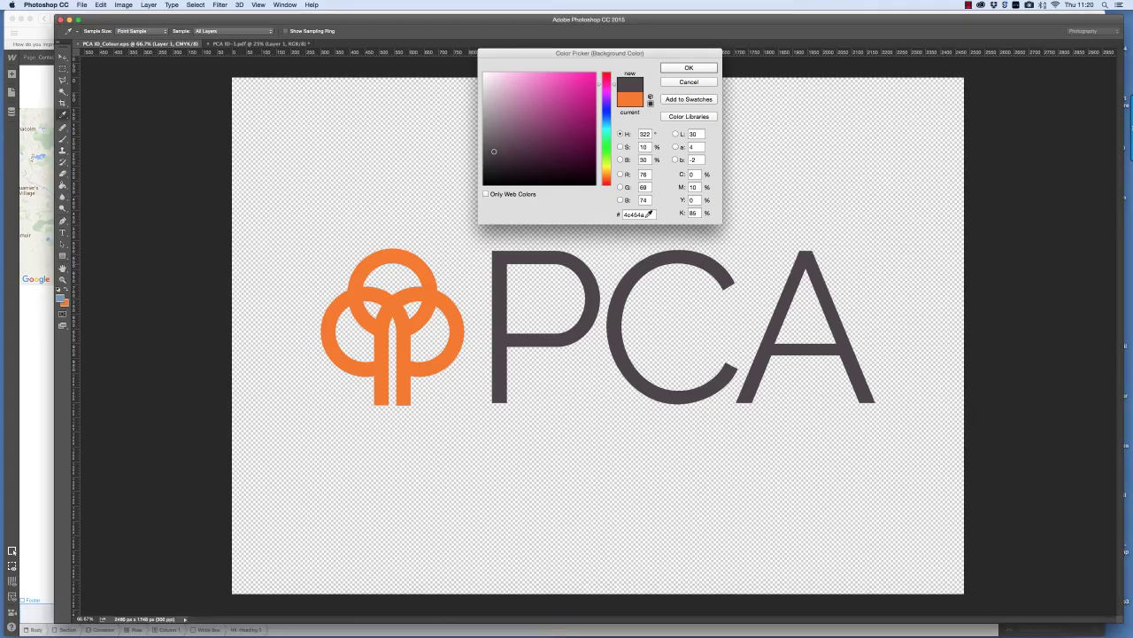
pyautogui.click(216, 101)
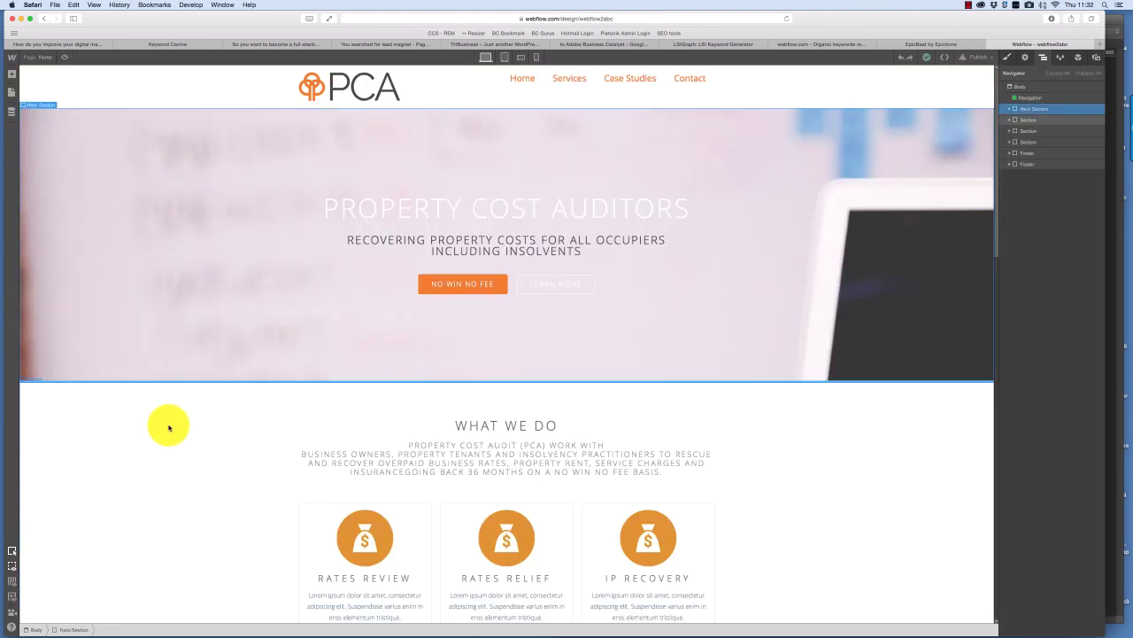
# - Select the Navigation Menu inside the navigation bar symbol's Container
pyautogui.click(354, 398)
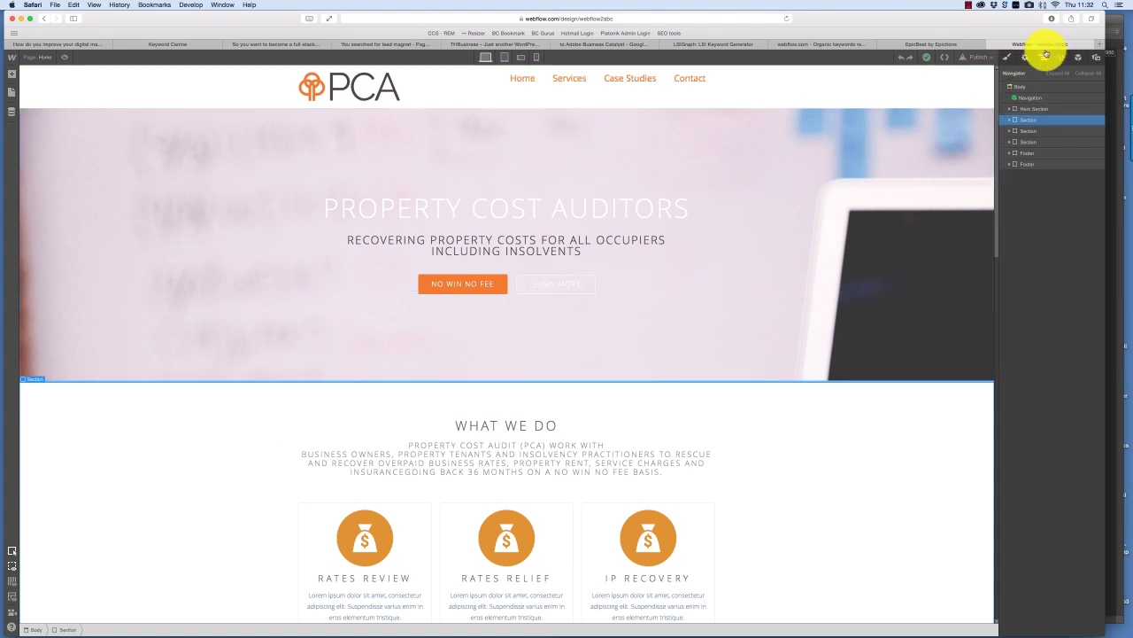
pyautogui.click(1025, 141)
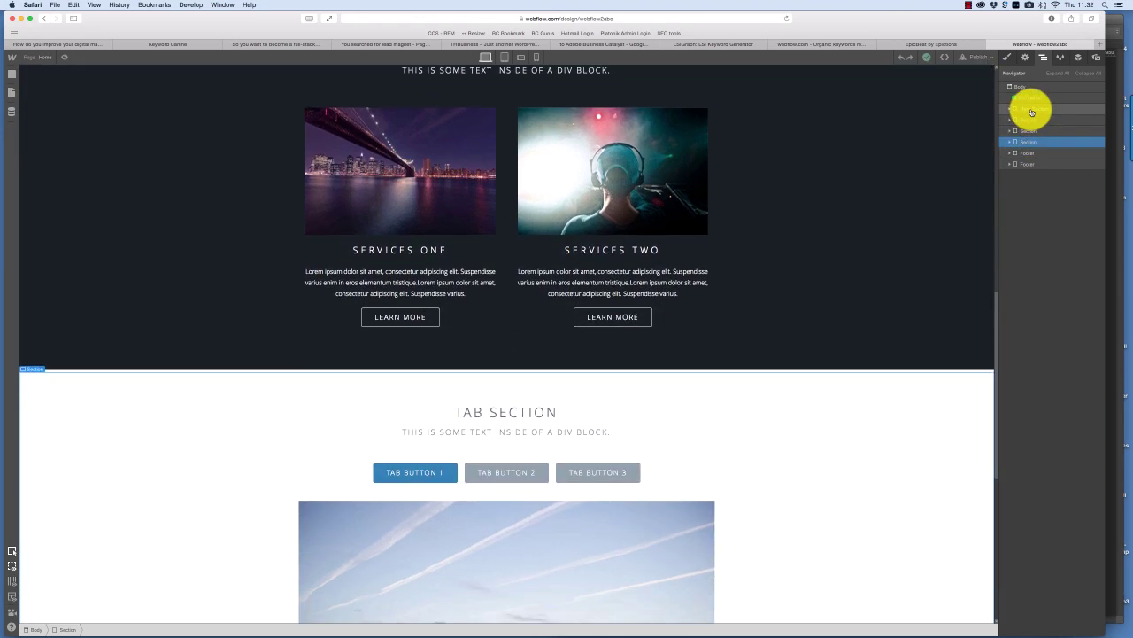
pyautogui.click(1032, 99)
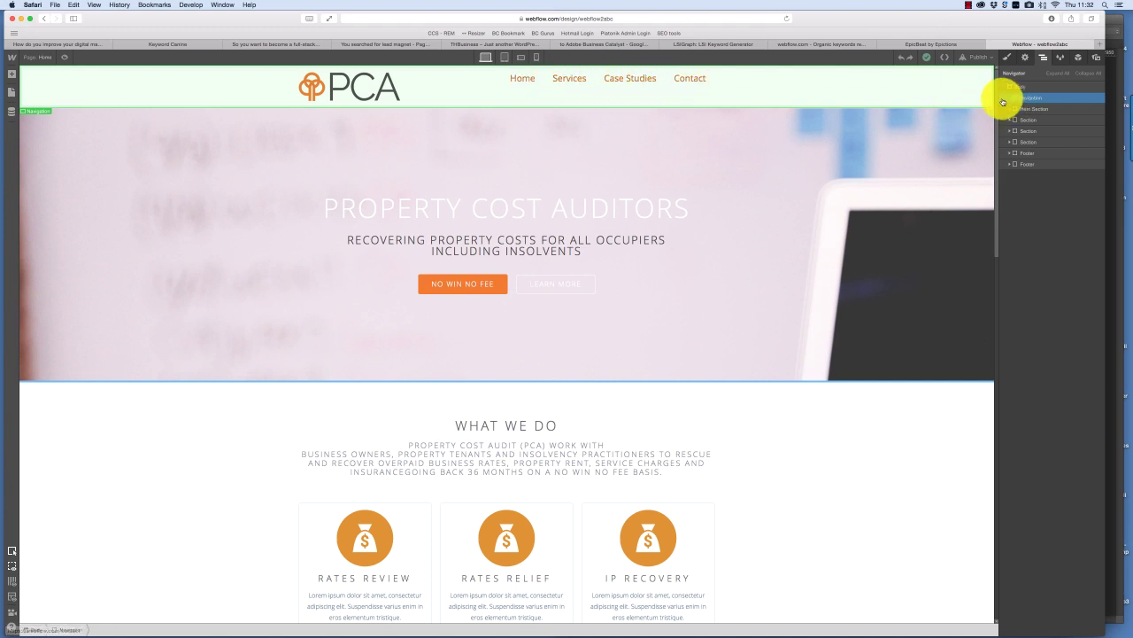
pyautogui.doubleClick(1027, 98)
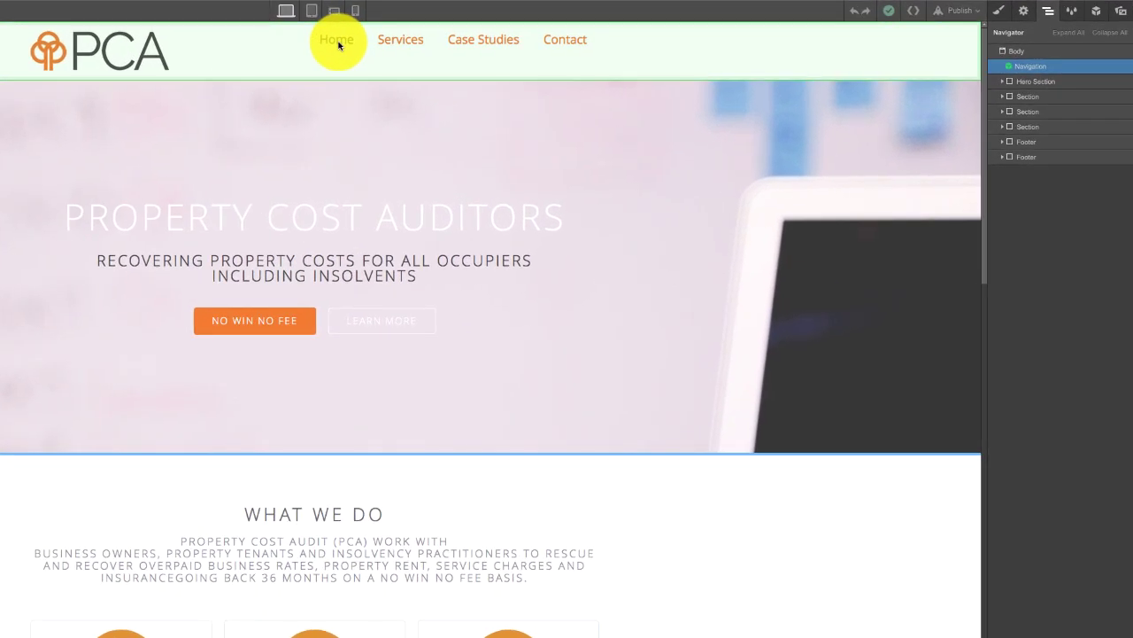
pyautogui.doubleClick(337, 44)
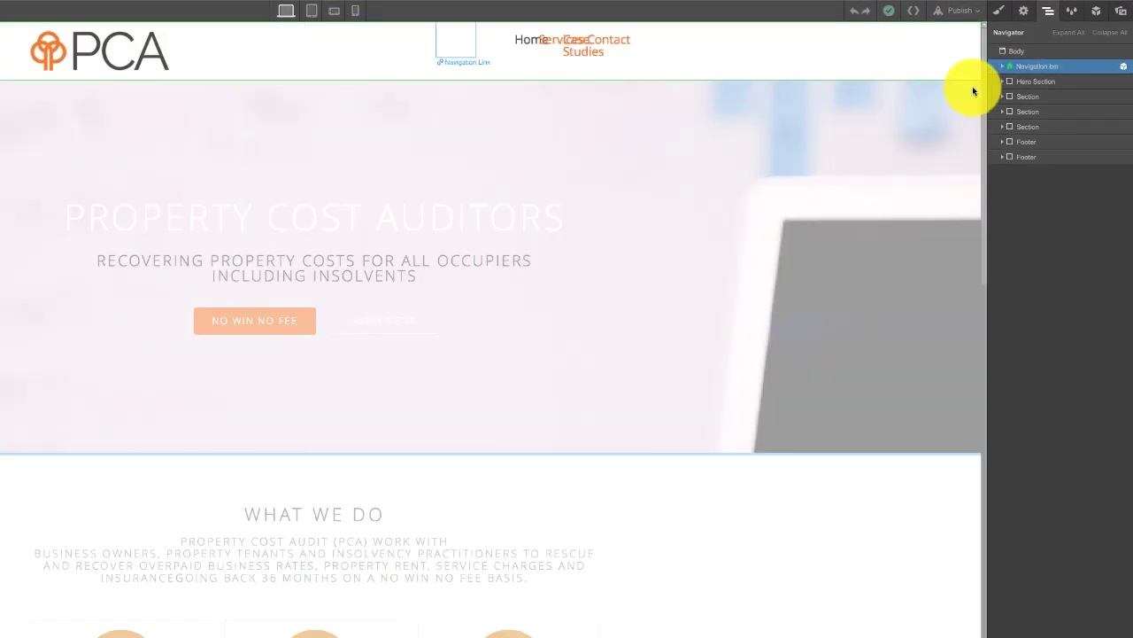
pyautogui.click(1004, 68)
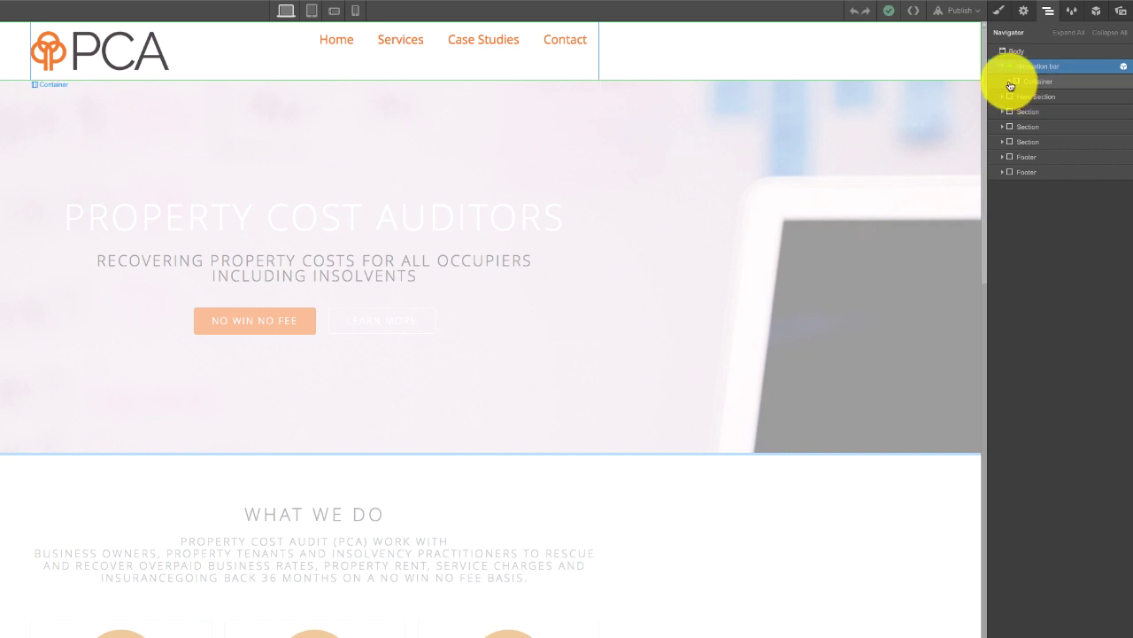
pyautogui.click(1011, 81)
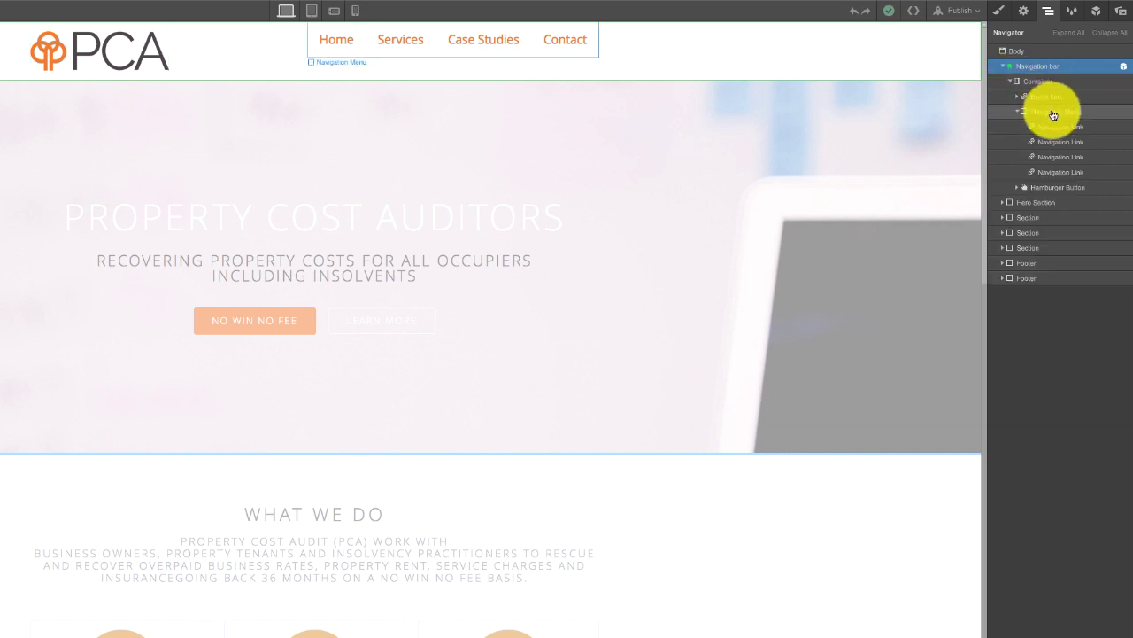
pyautogui.click(1054, 112)
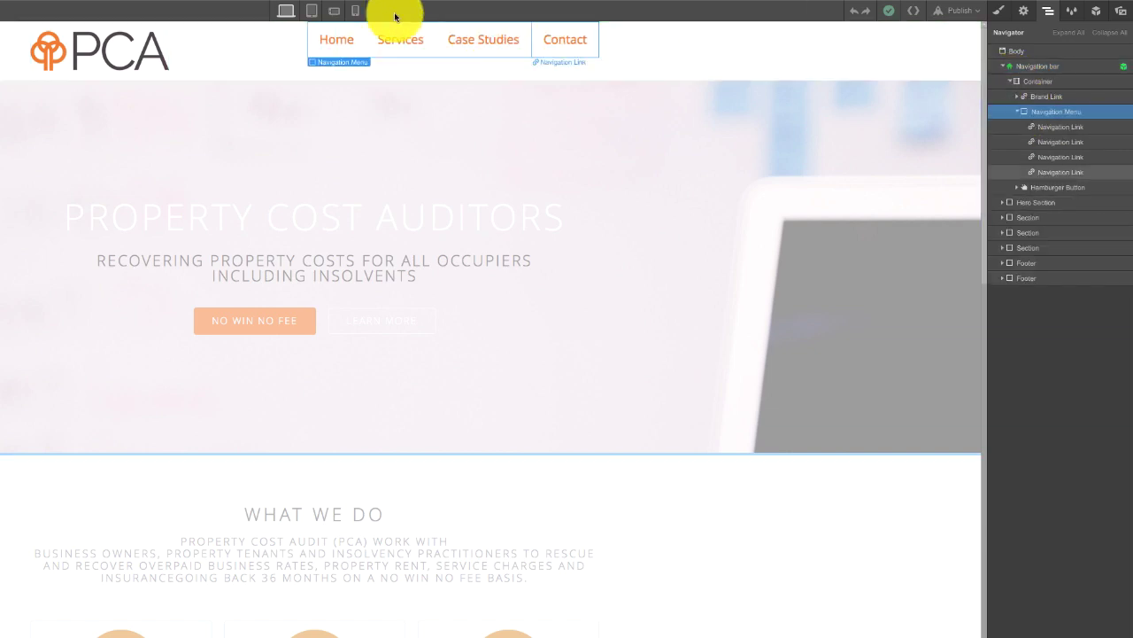
# - At tablet width, set the navigation menu background to #4c454a, then return to desktop
pyautogui.click(310, 9)
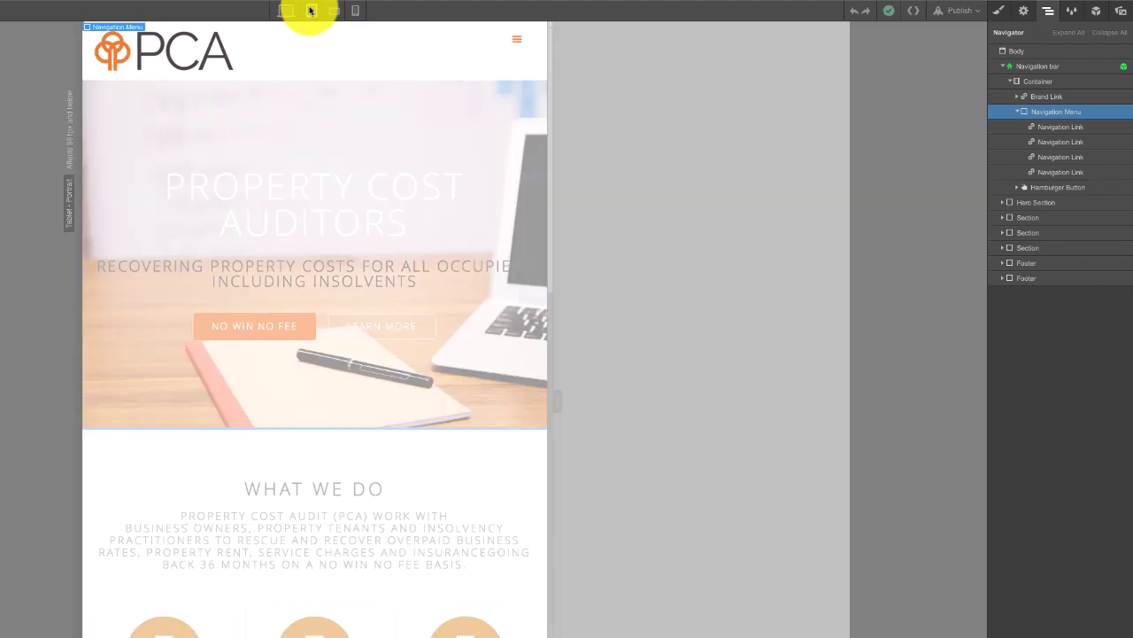
pyautogui.click(1001, 14)
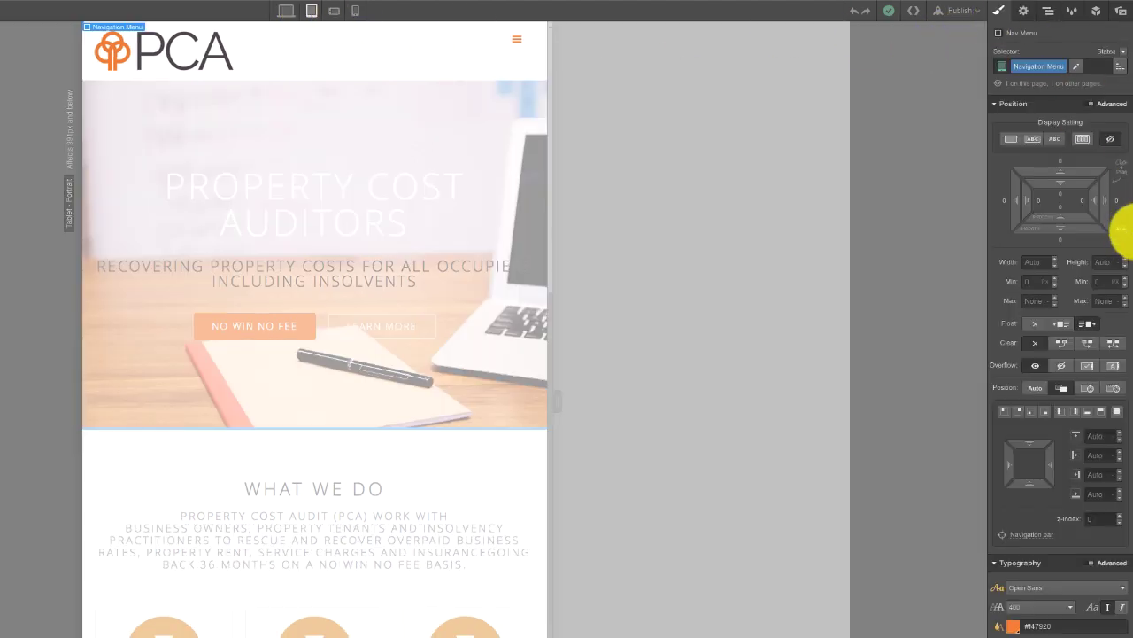
pyautogui.scroll(-3, 1115, 301)
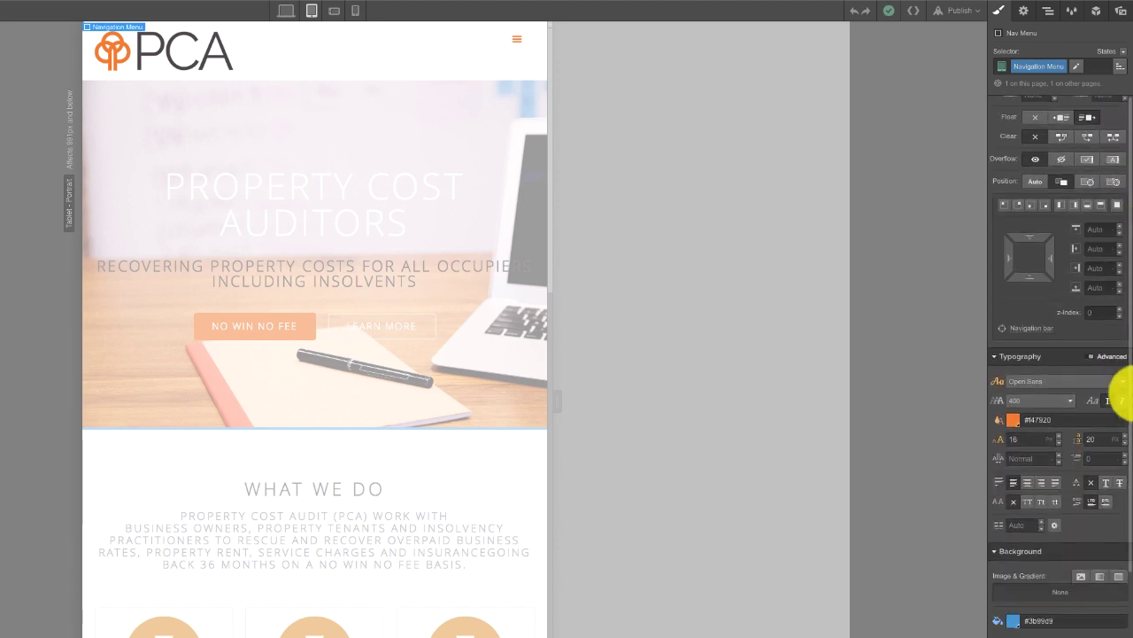
pyautogui.scroll(-3, 1120, 394)
pyautogui.click(1042, 491)
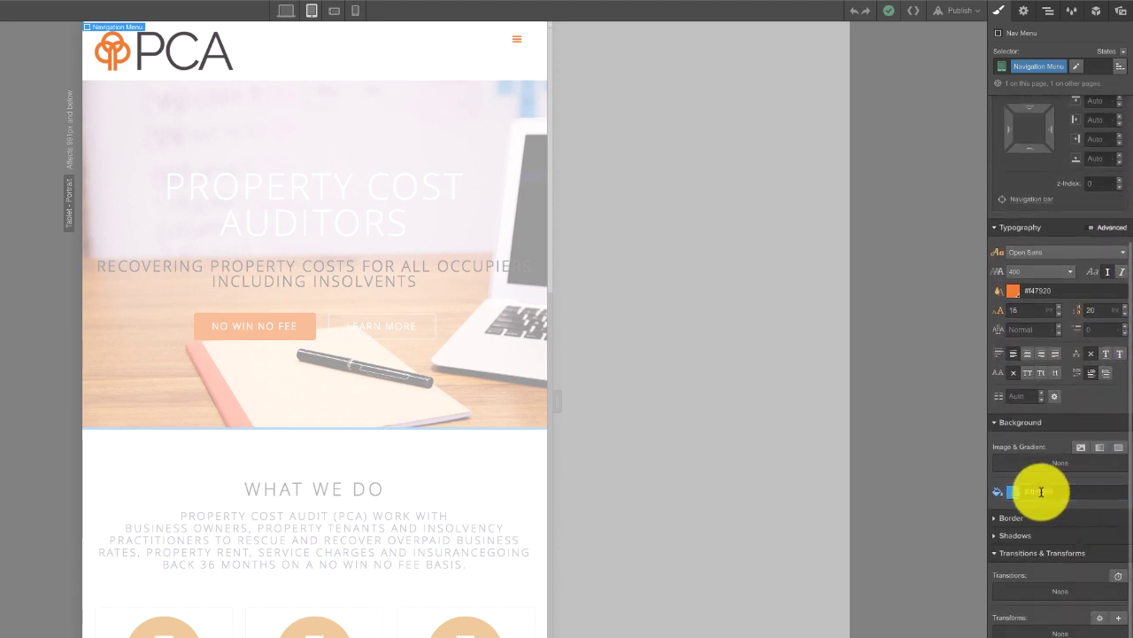
pyautogui.write('3')
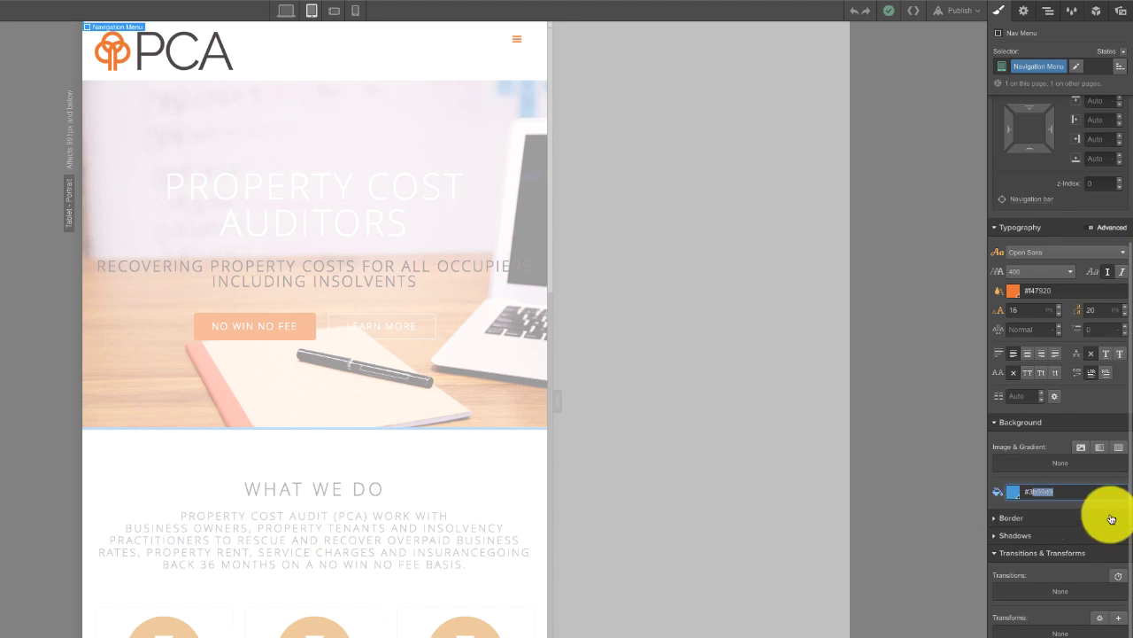
pyautogui.press('Return')
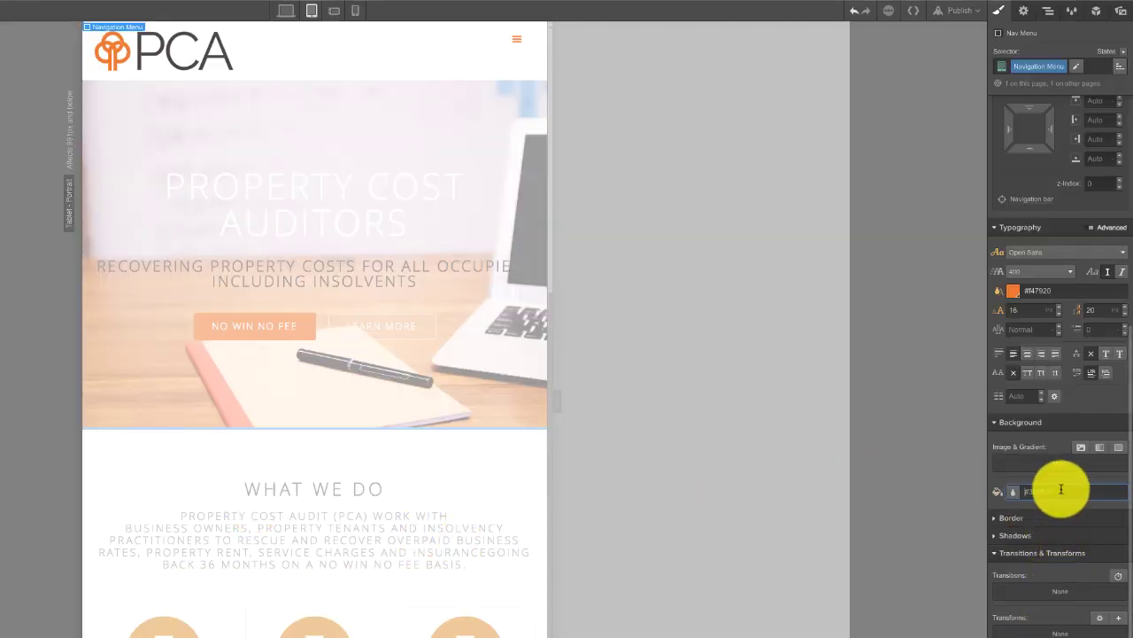
pyautogui.press('Return')
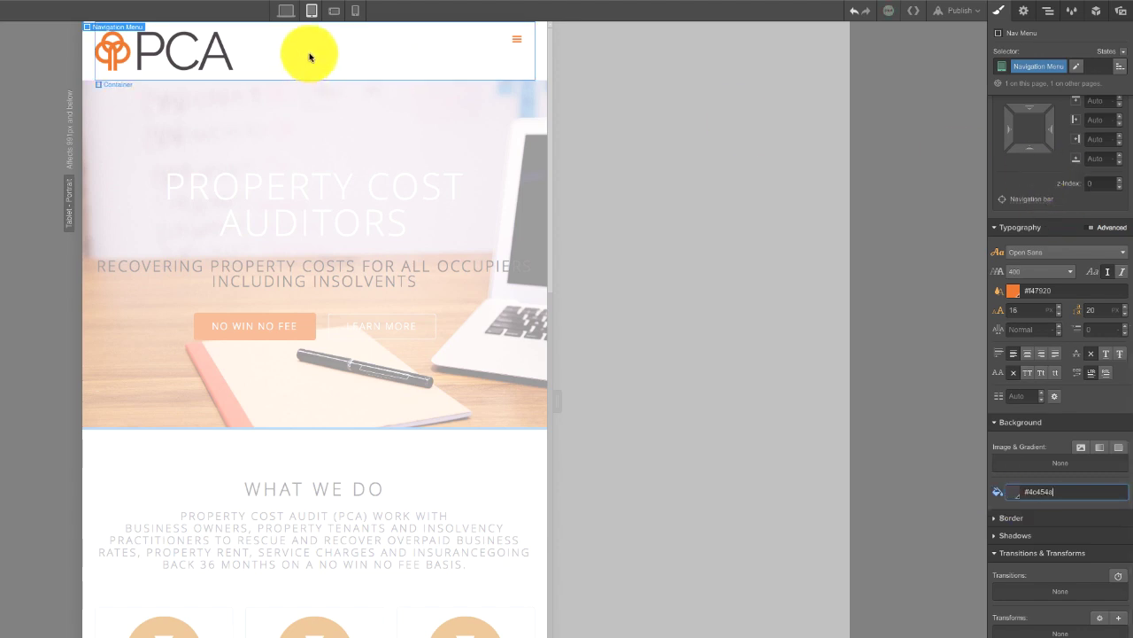
pyautogui.click(287, 12)
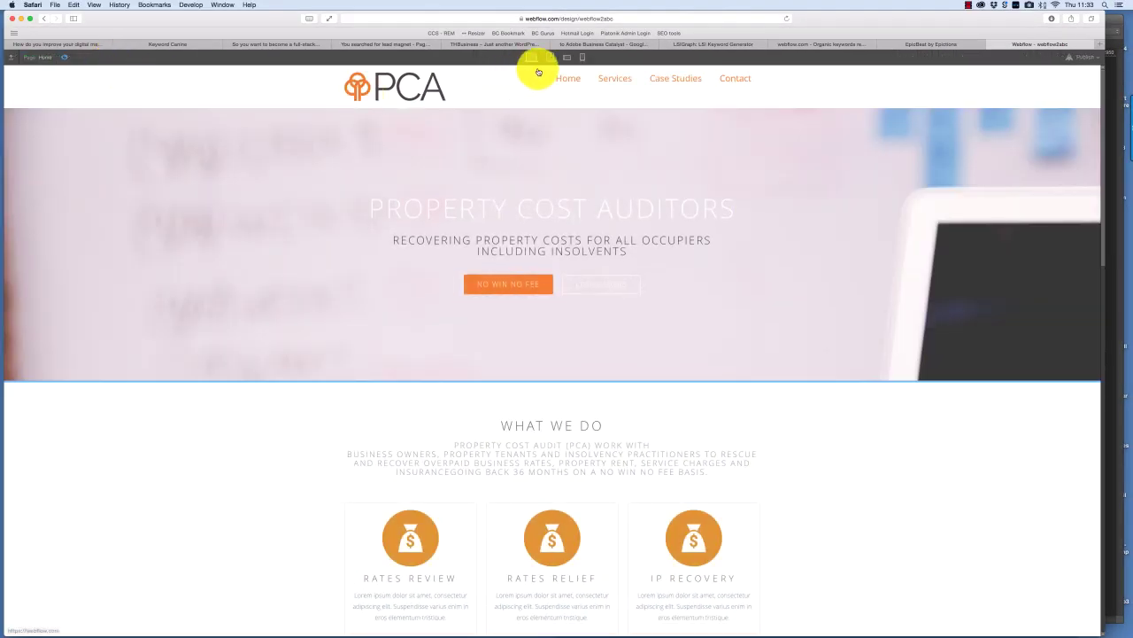
# - Preview at tablet width, open the hamburger menu to check the dark link panel, then exit preview
pyautogui.click(550, 57)
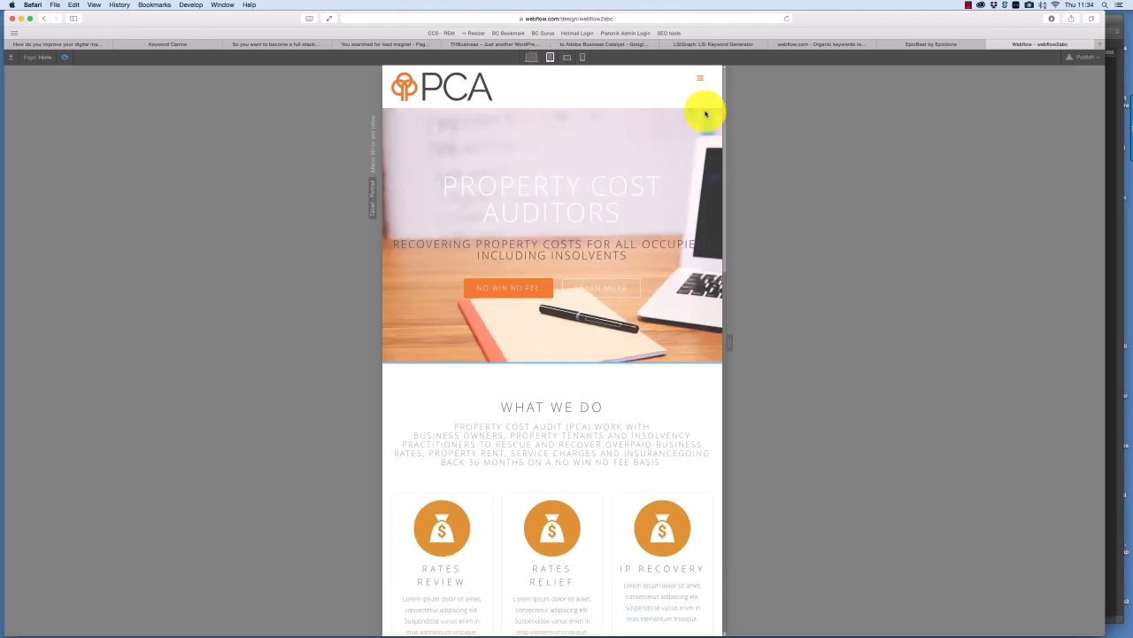
pyautogui.click(701, 79)
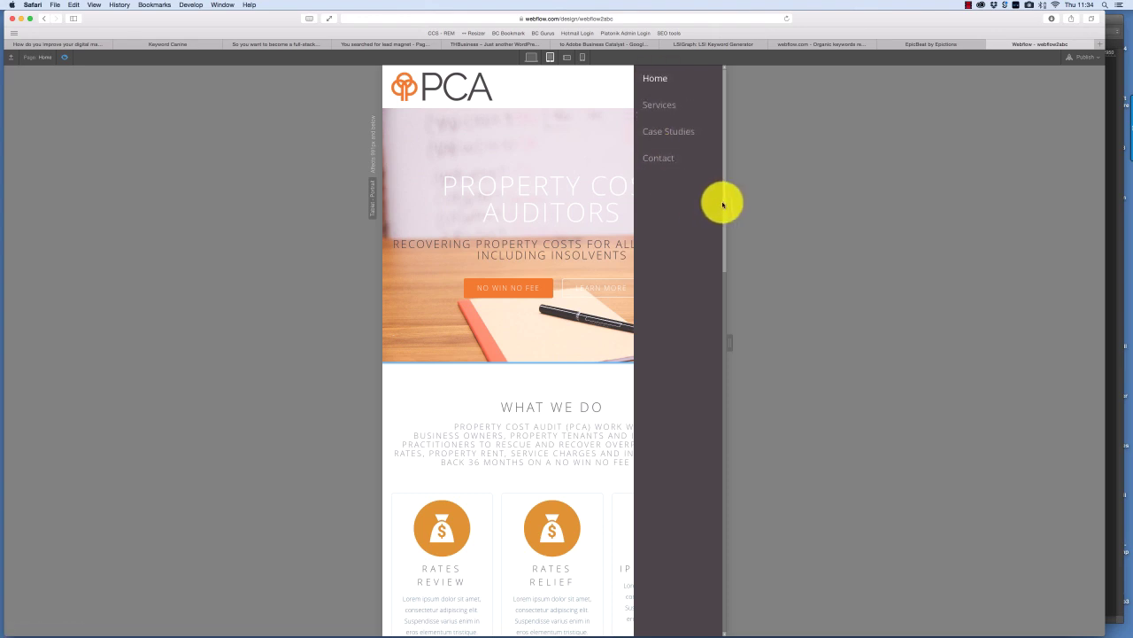
pyautogui.scroll(-5, 729, 233)
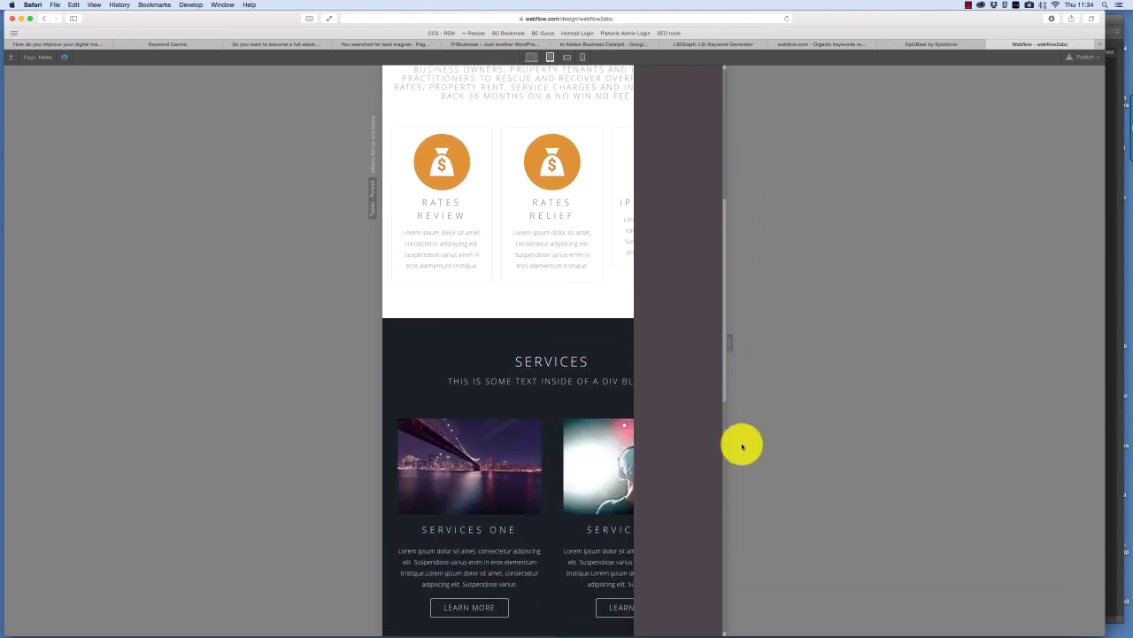
pyautogui.scroll(-10, 742, 446)
pyautogui.scroll(15, 756, 519)
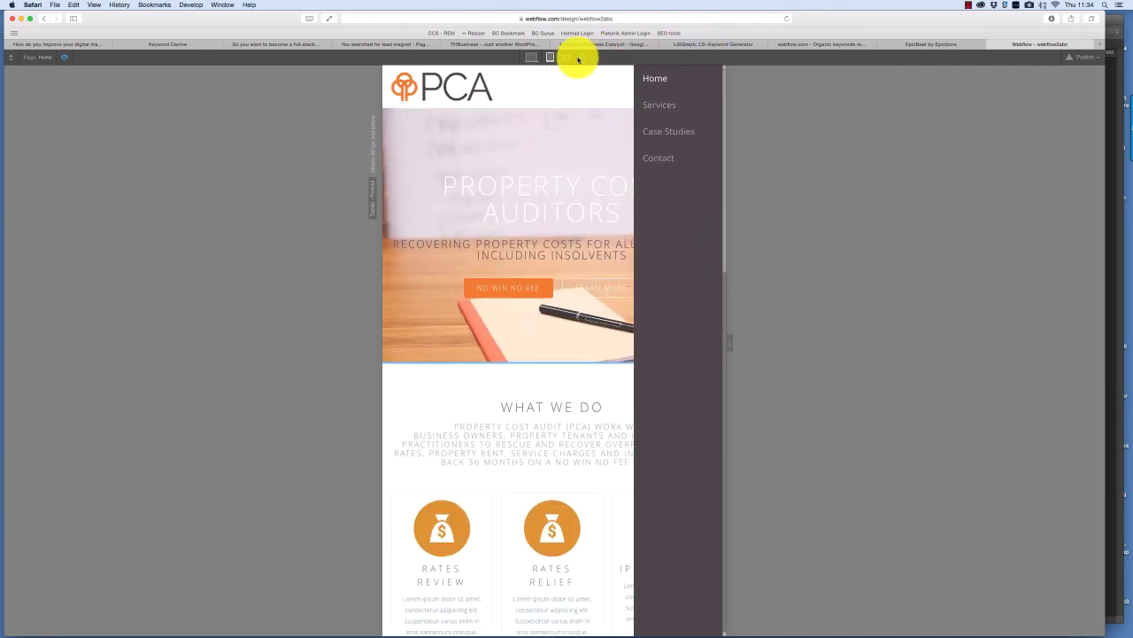
pyautogui.click(531, 57)
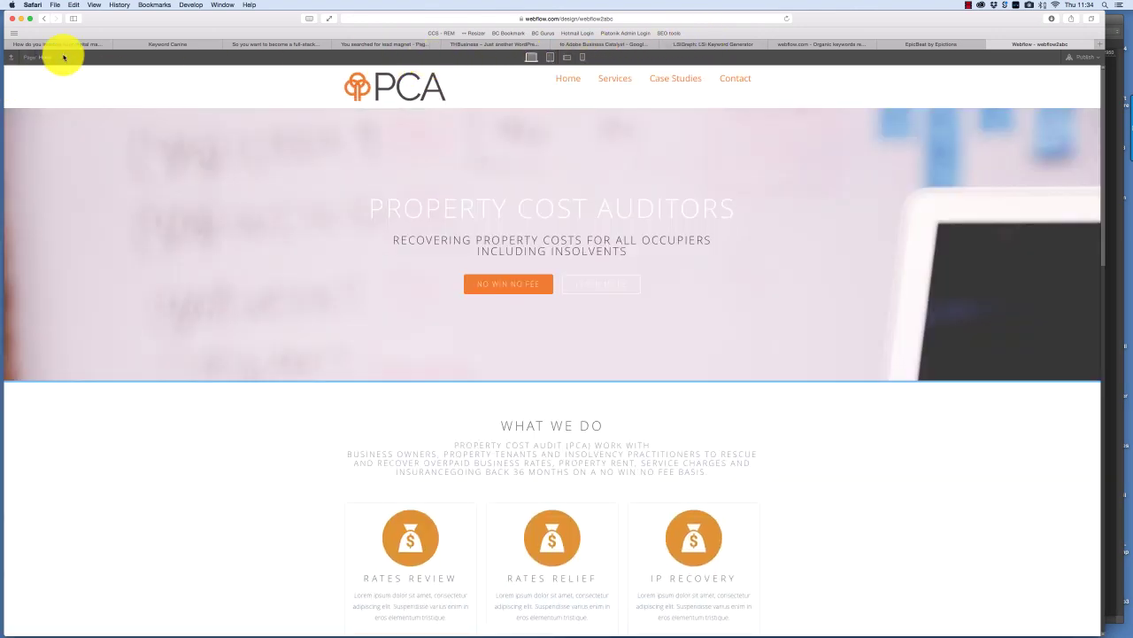
pyautogui.press('super+shift+p')
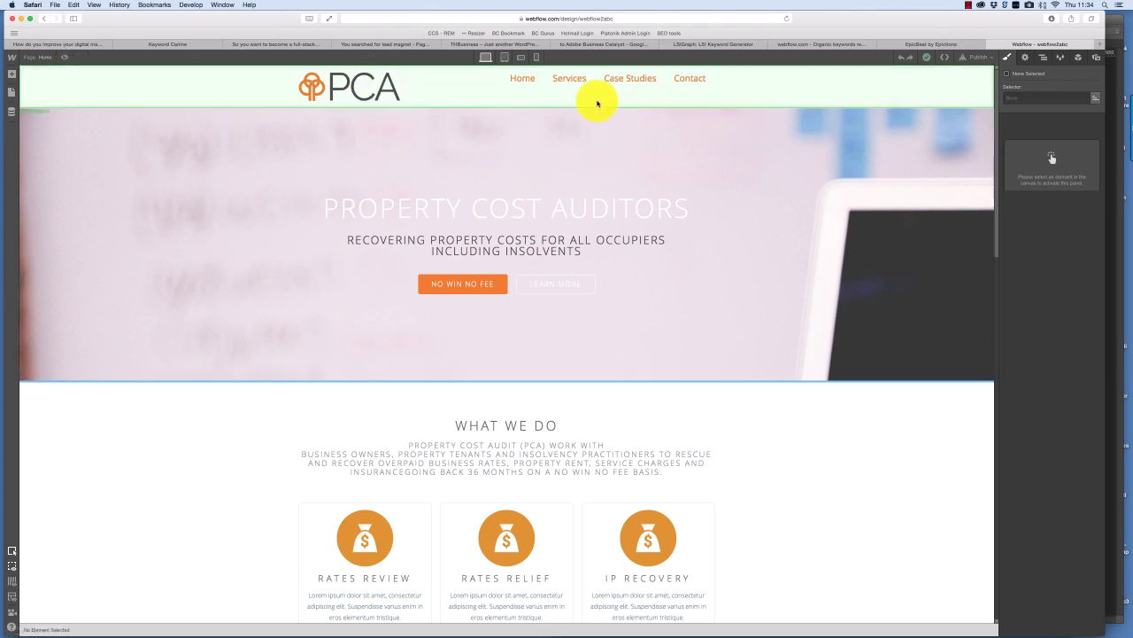
# - Publish the latest changes to webflow2abc.webflow.io
pyautogui.click(977, 58)
pyautogui.click(907, 142)
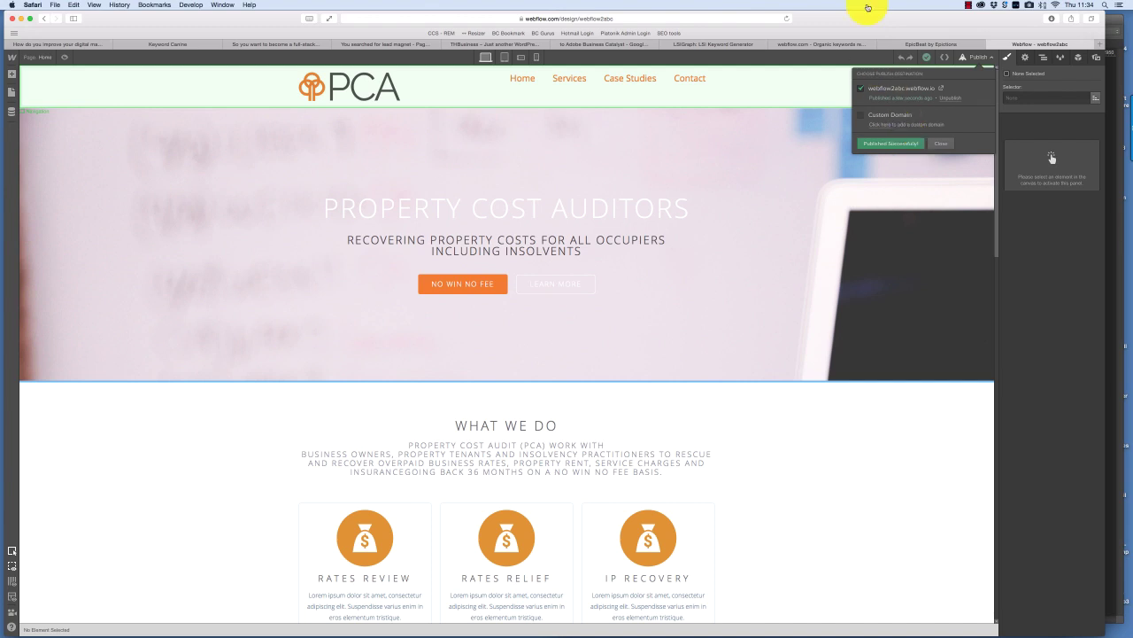
pyautogui.click(980, 57)
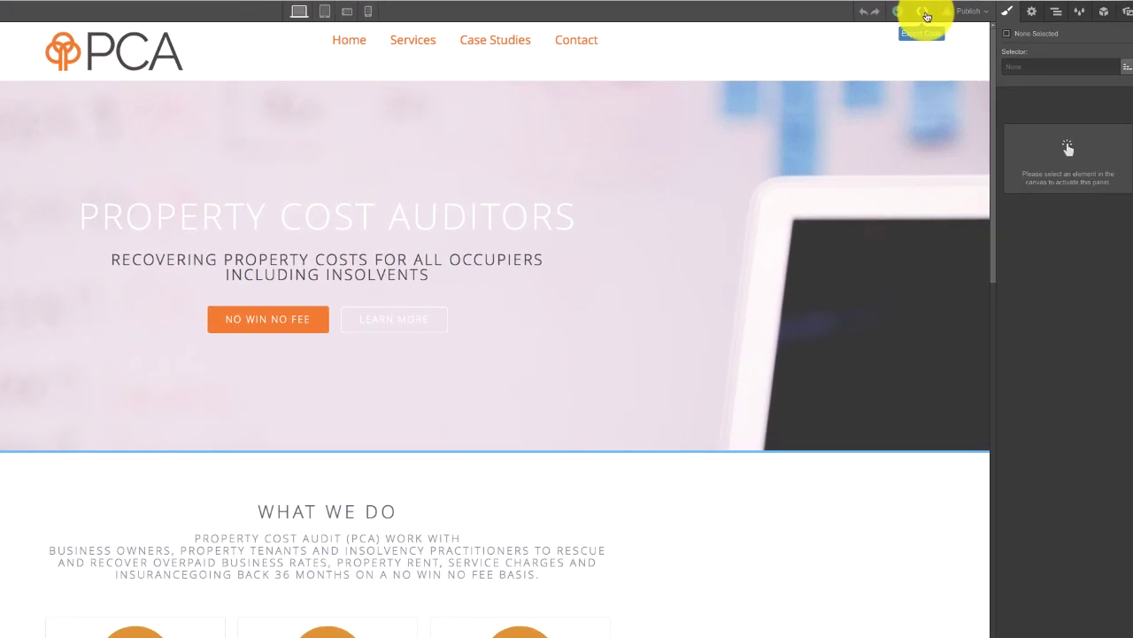
# - Export the full site code as a 3.4 MB ZIP (Unknown-5) and show it in Downloads
pyautogui.click(926, 16)
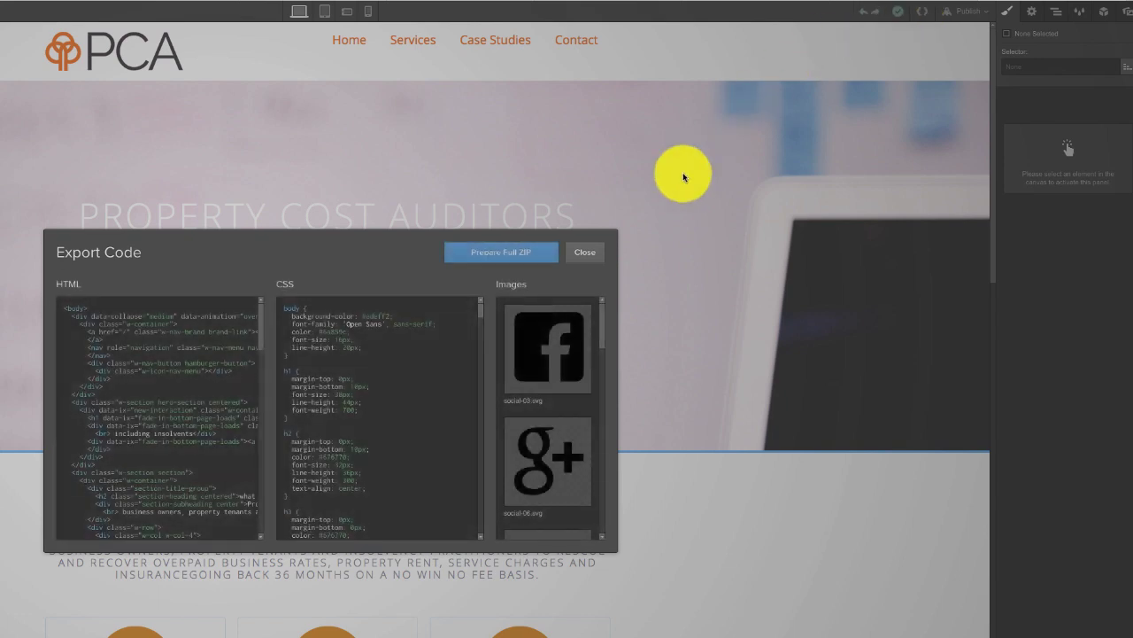
pyautogui.moveTo(76, 322)
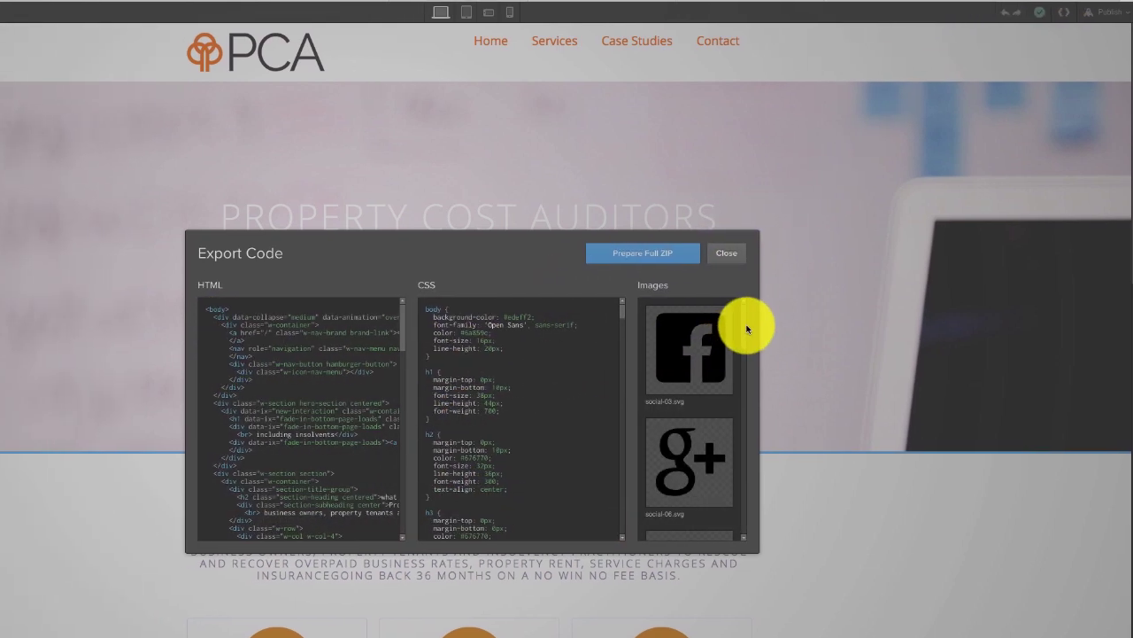
pyautogui.moveTo(747, 412); pyautogui.dragTo(748, 356)
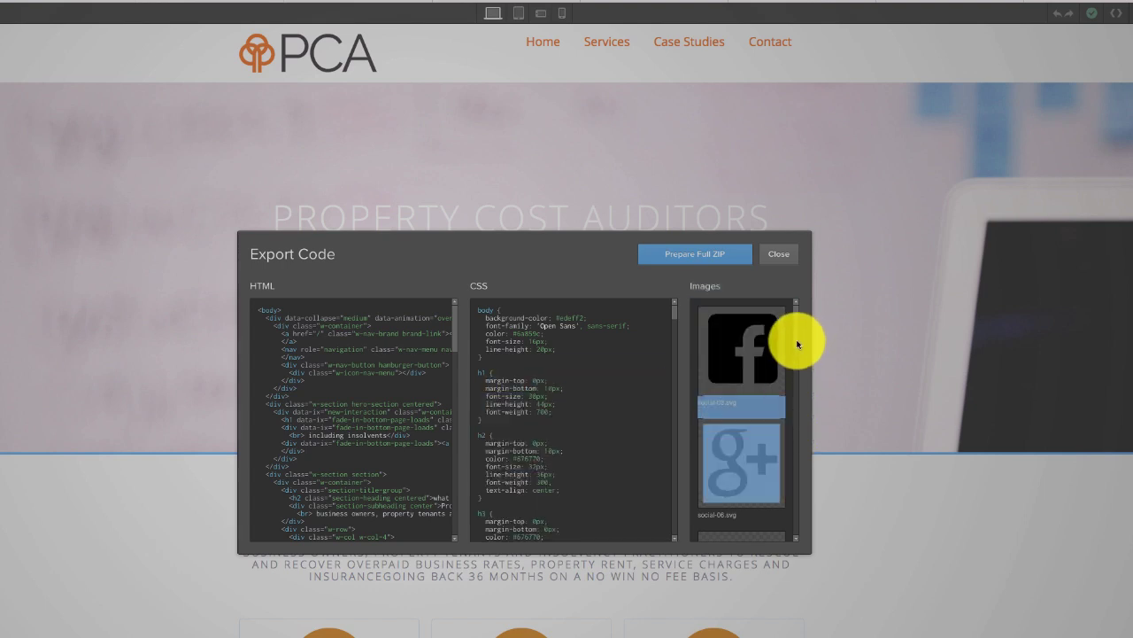
pyautogui.moveTo(792, 446); pyautogui.dragTo(646, 271)
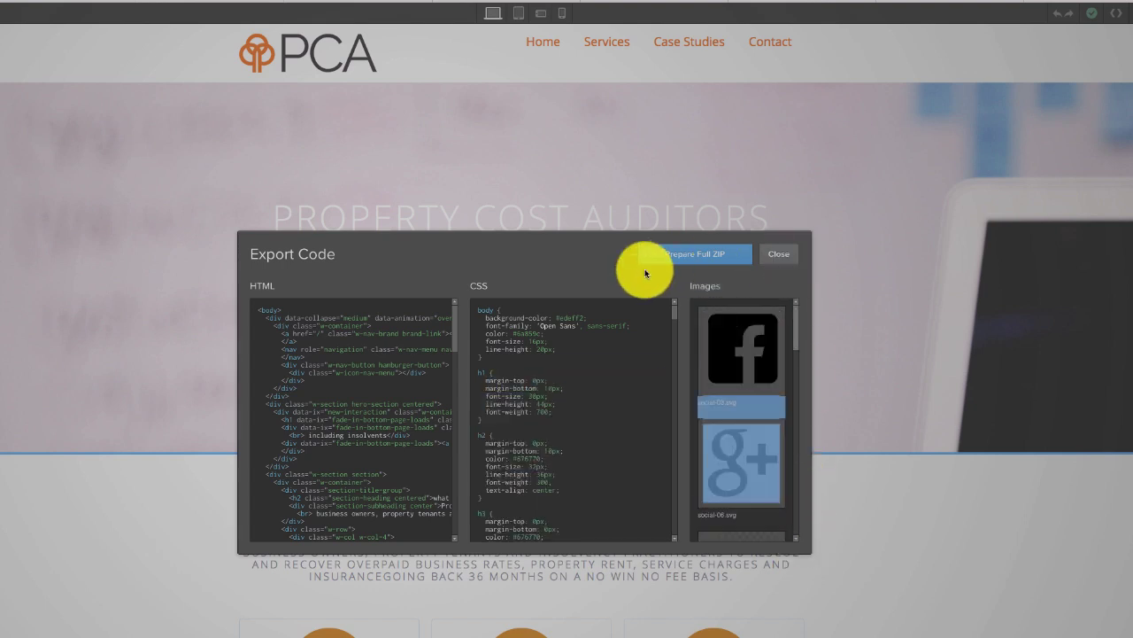
pyautogui.click(698, 260)
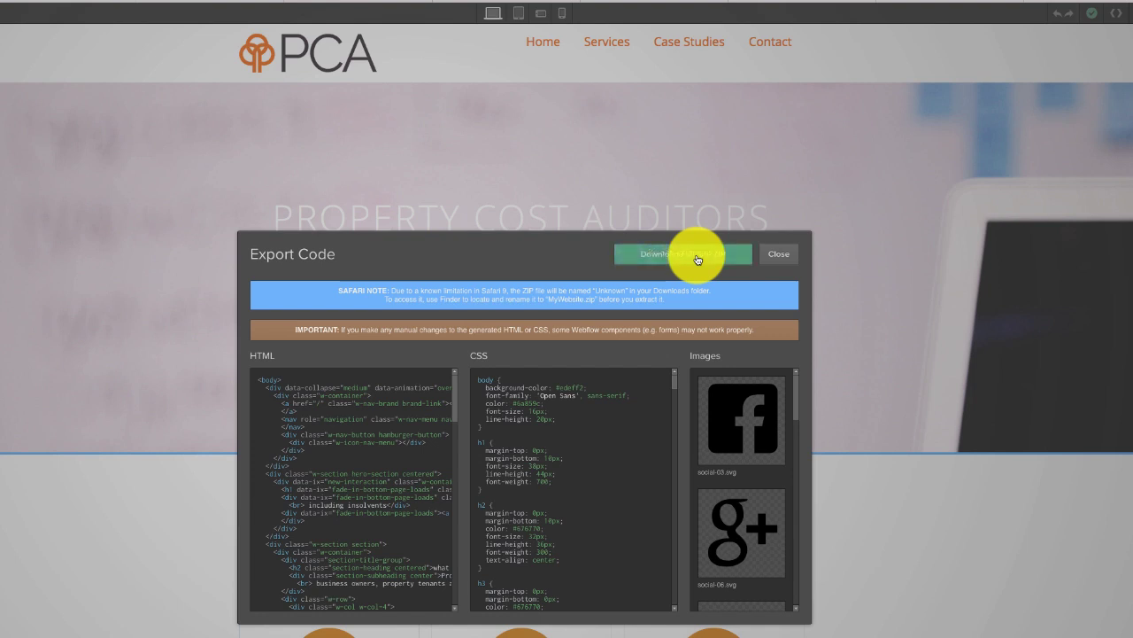
pyautogui.click(695, 255)
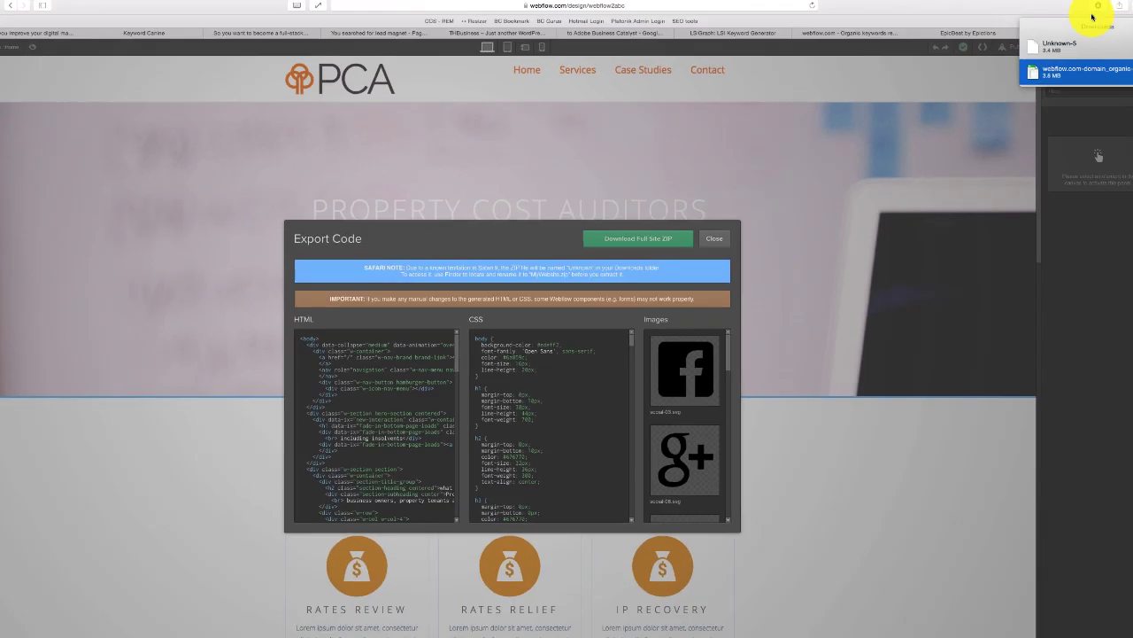
pyautogui.doubleClick(1007, 61)
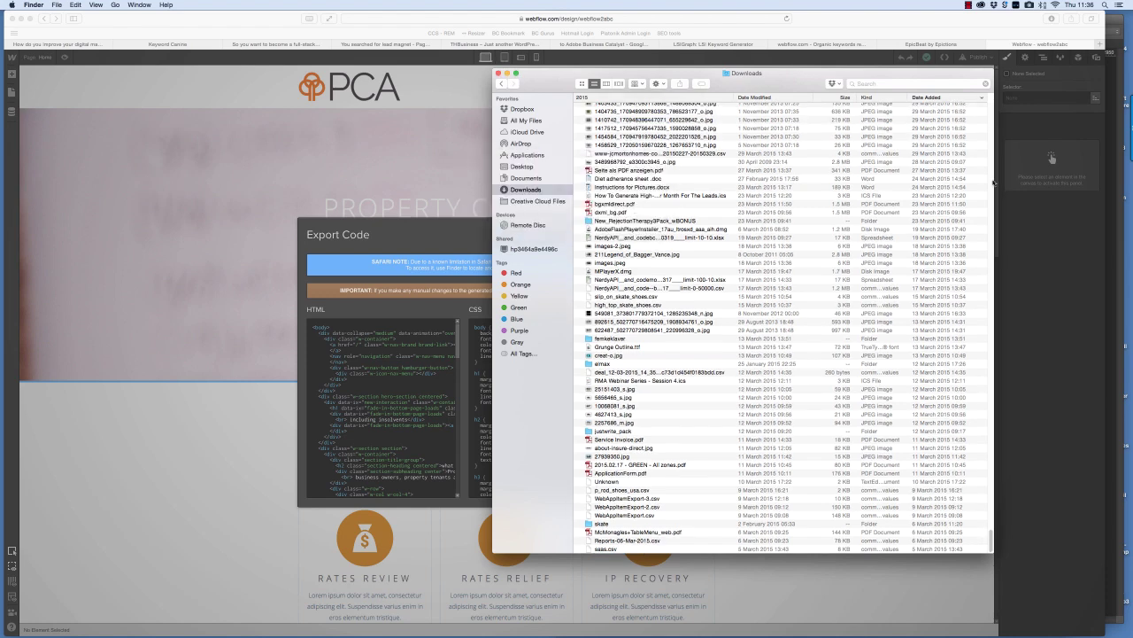
# - Select the downloaded webflow2abc.zip in Downloads, then return to Safari in a new tab
pyautogui.click(608, 108)
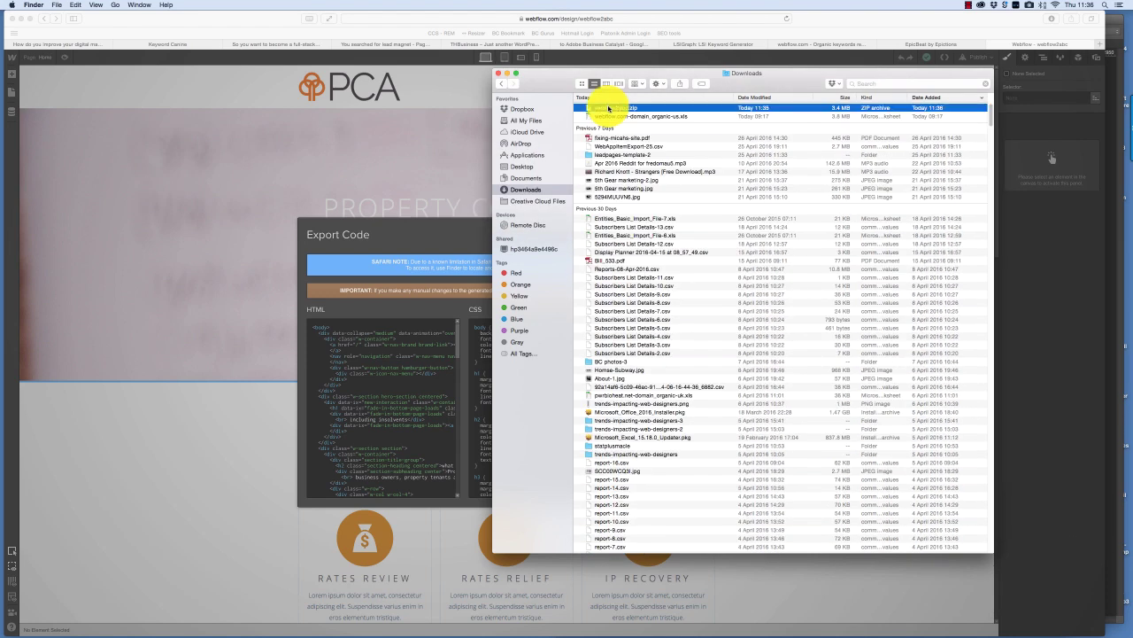
pyautogui.click(483, 107)
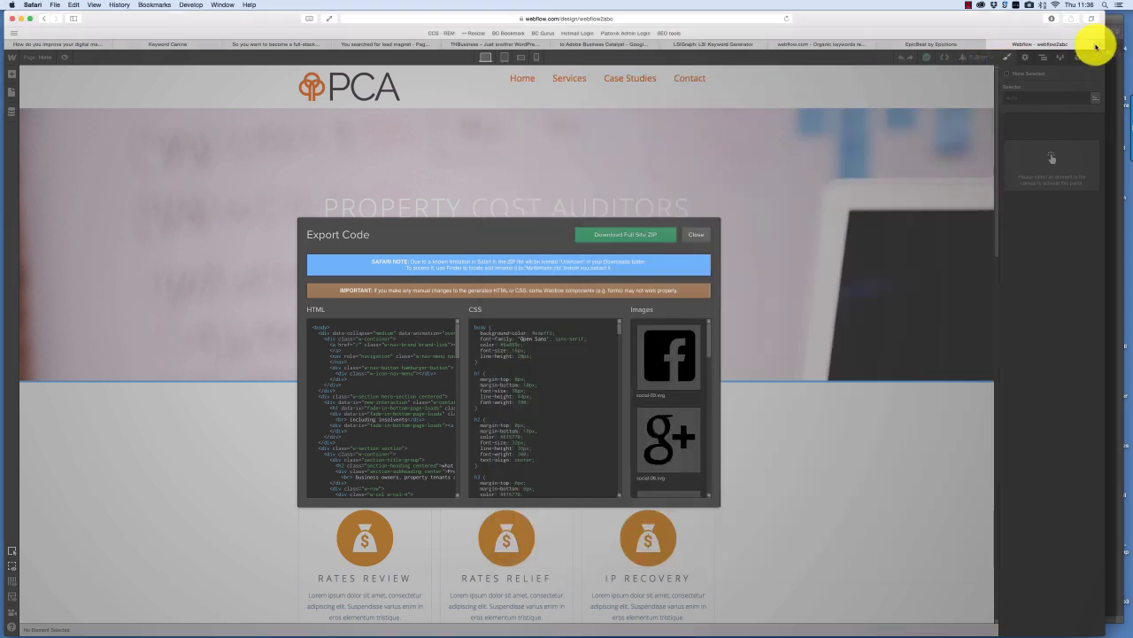
pyautogui.press('super+t')
# - Go to platonik.co.uk/admin and sign in with the saved credentials
pyautogui.write('platonik.co.uk/admin/index.aspx')
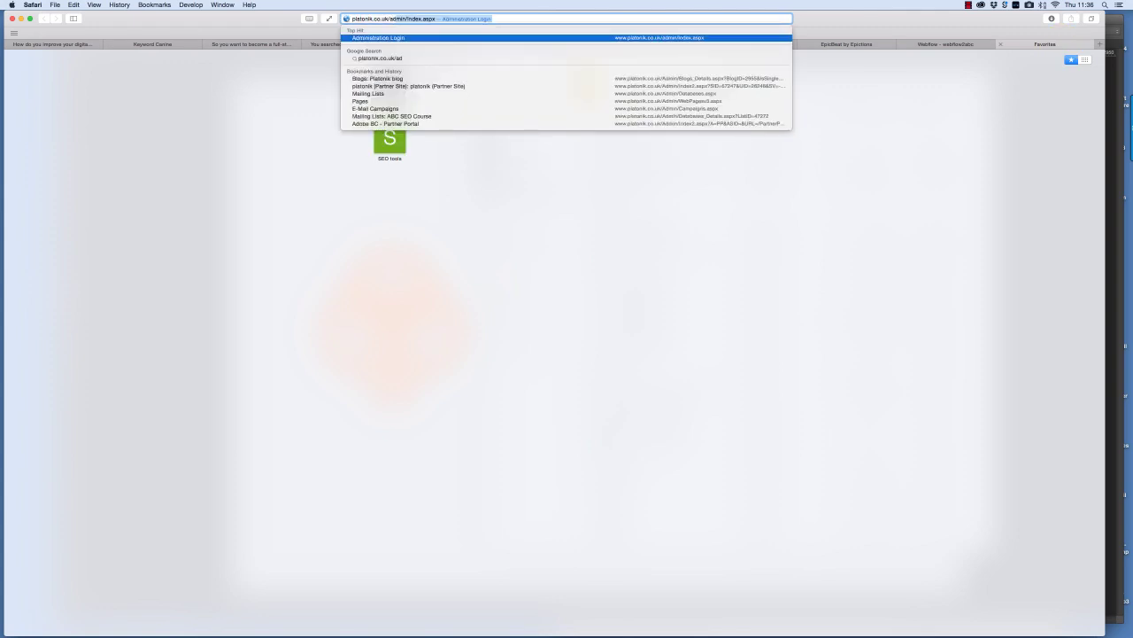
pyautogui.press('Return')
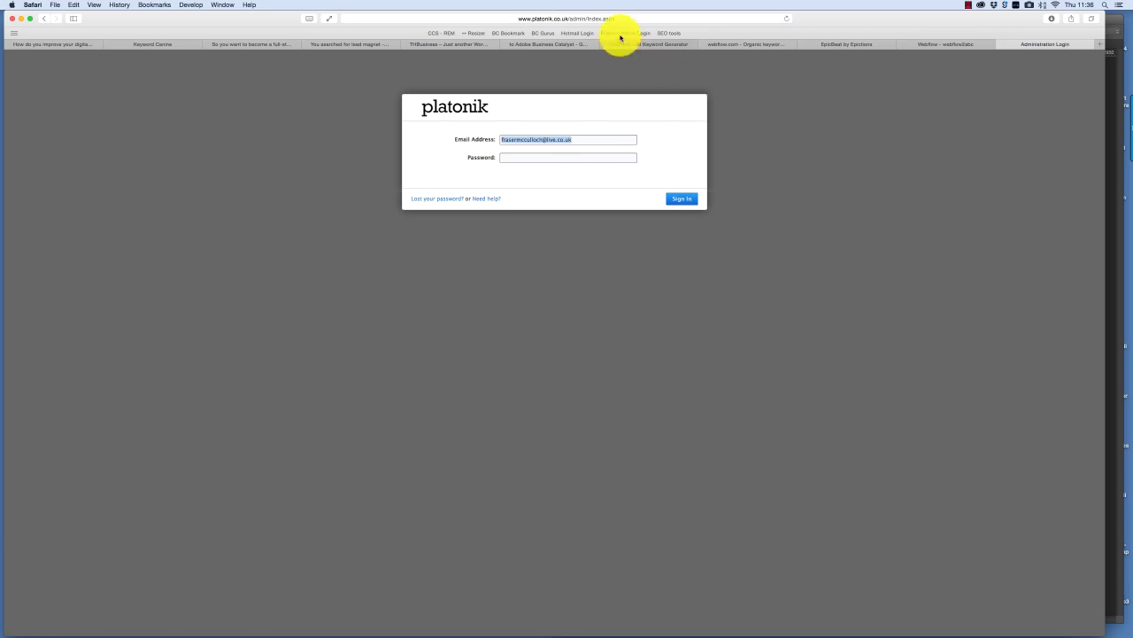
pyautogui.click(677, 199)
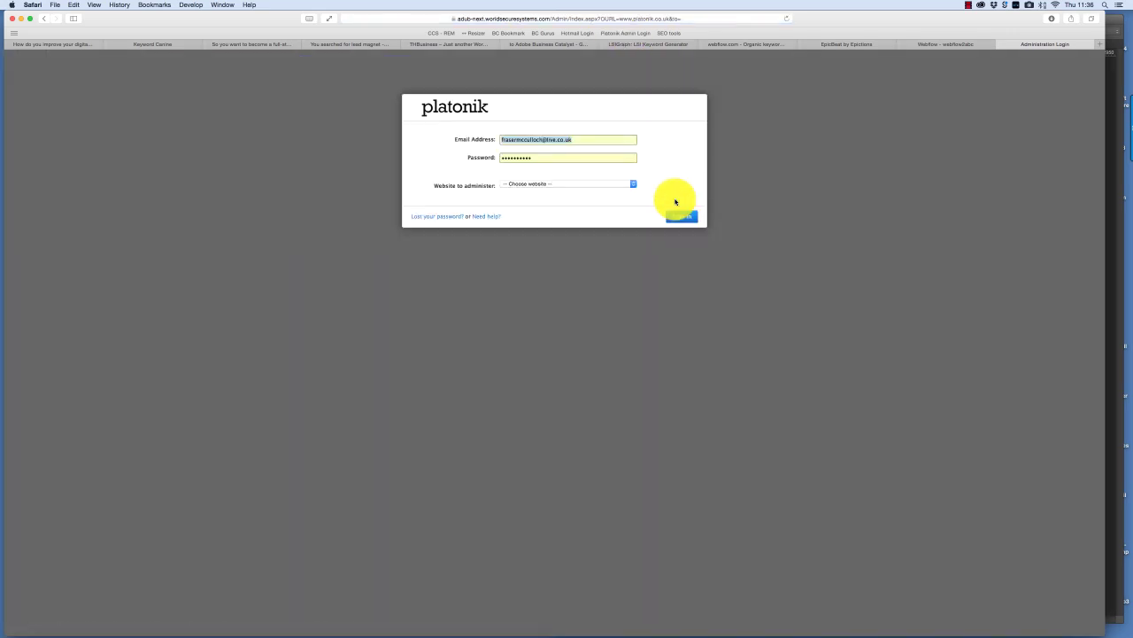
# - Sign in to the platonik (Partner Site) and start creating a new site
pyautogui.click(608, 185)
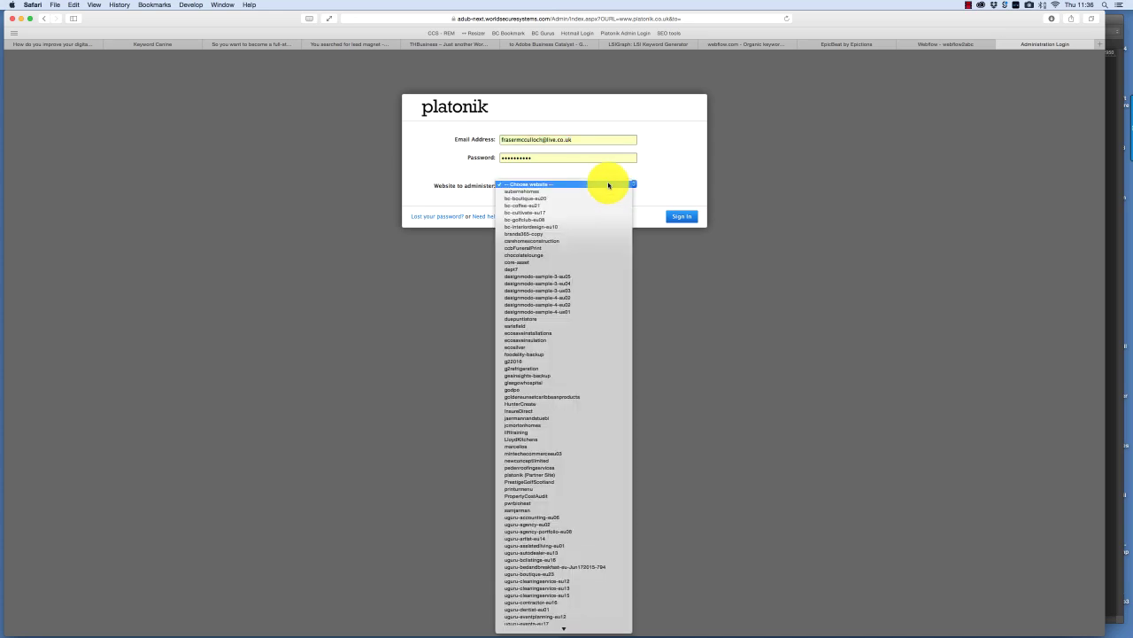
pyautogui.write('platonik')
pyautogui.press('Return')
pyautogui.click(690, 218)
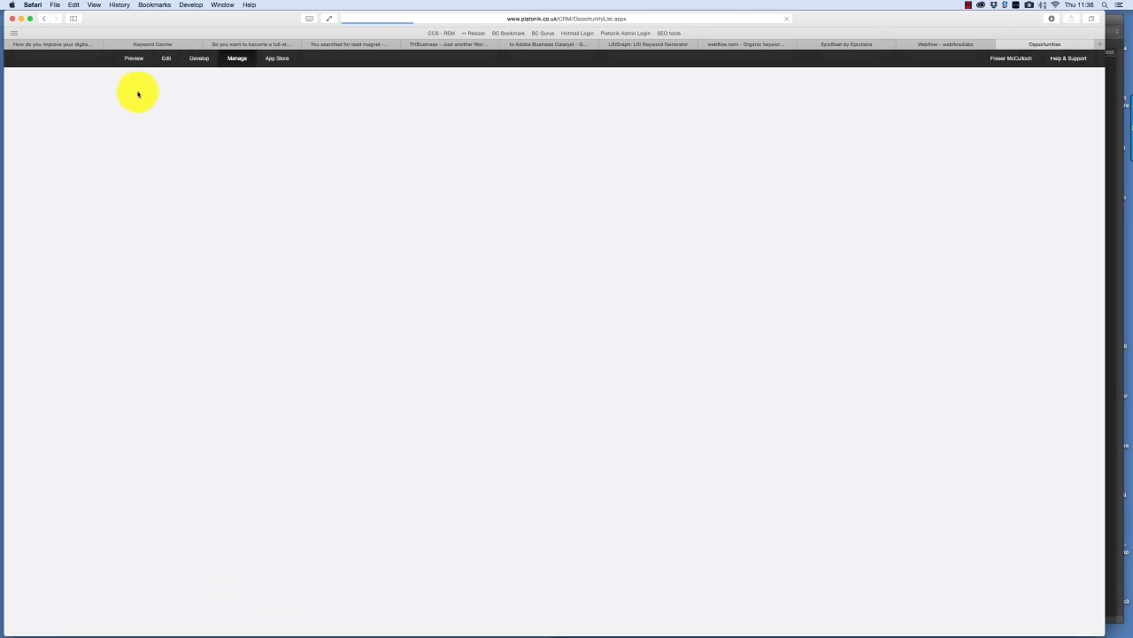
pyautogui.click(56, 53)
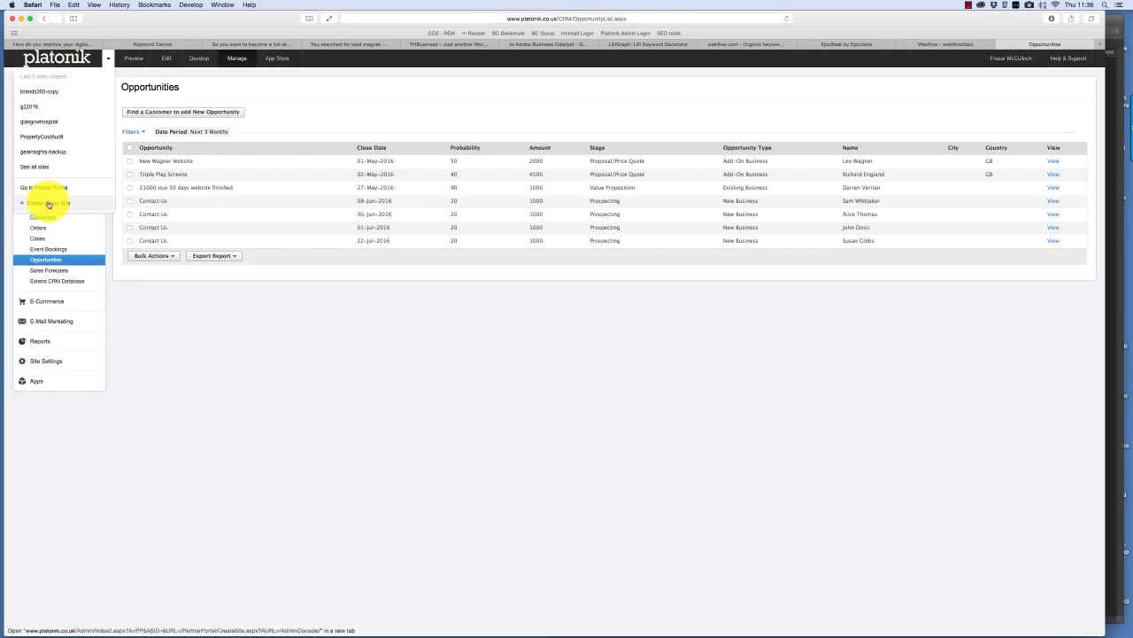
pyautogui.click(47, 203)
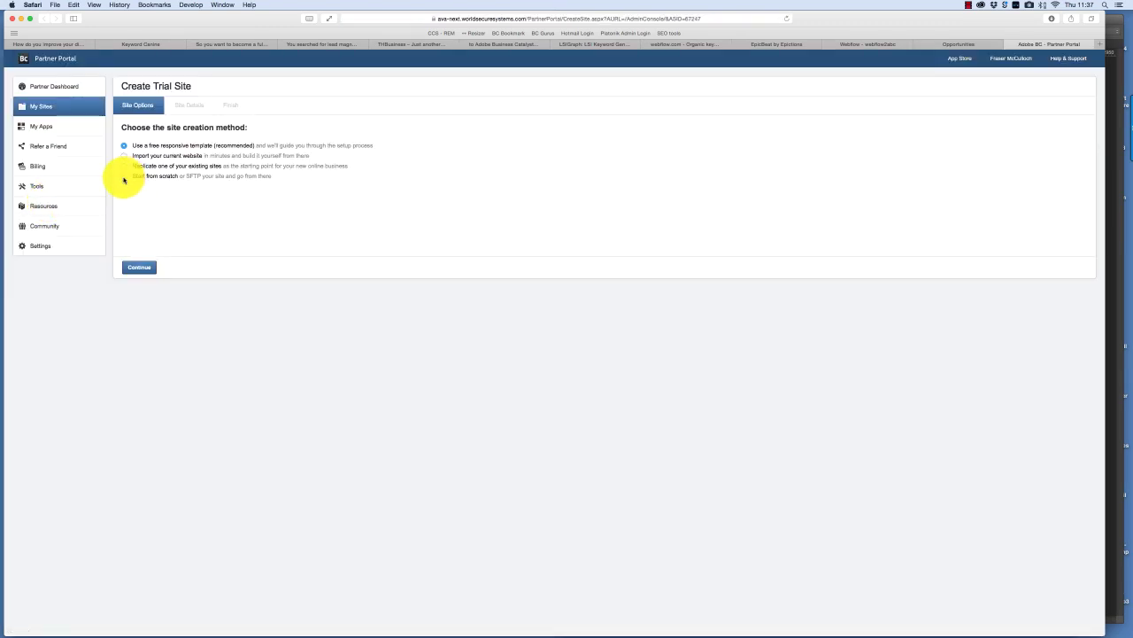
# - Create a from-scratch webCommerce trial site named webflow2abc in the European Union data center
pyautogui.click(124, 176)
pyautogui.click(139, 267)
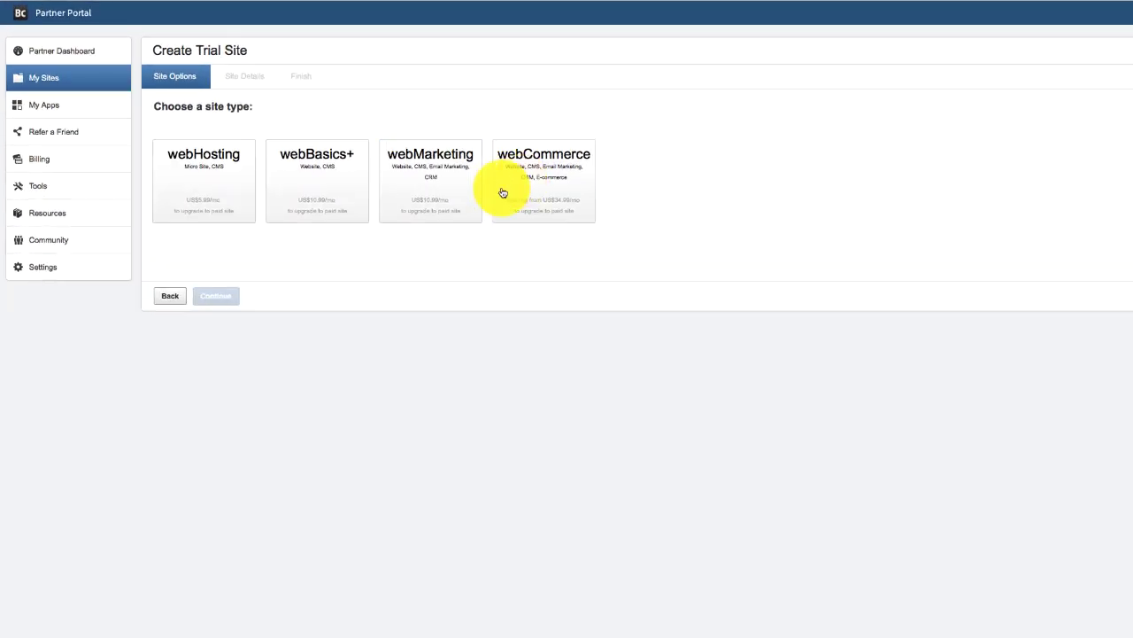
pyautogui.click(509, 190)
pyautogui.click(219, 297)
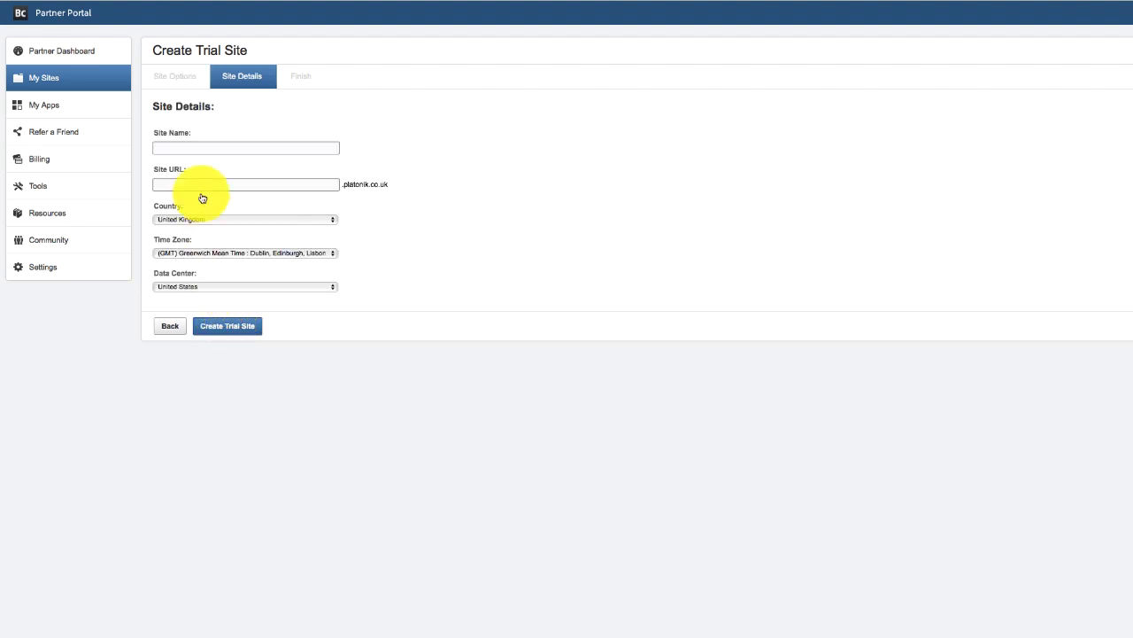
pyautogui.click(207, 148)
pyautogui.write('webflow2abc')
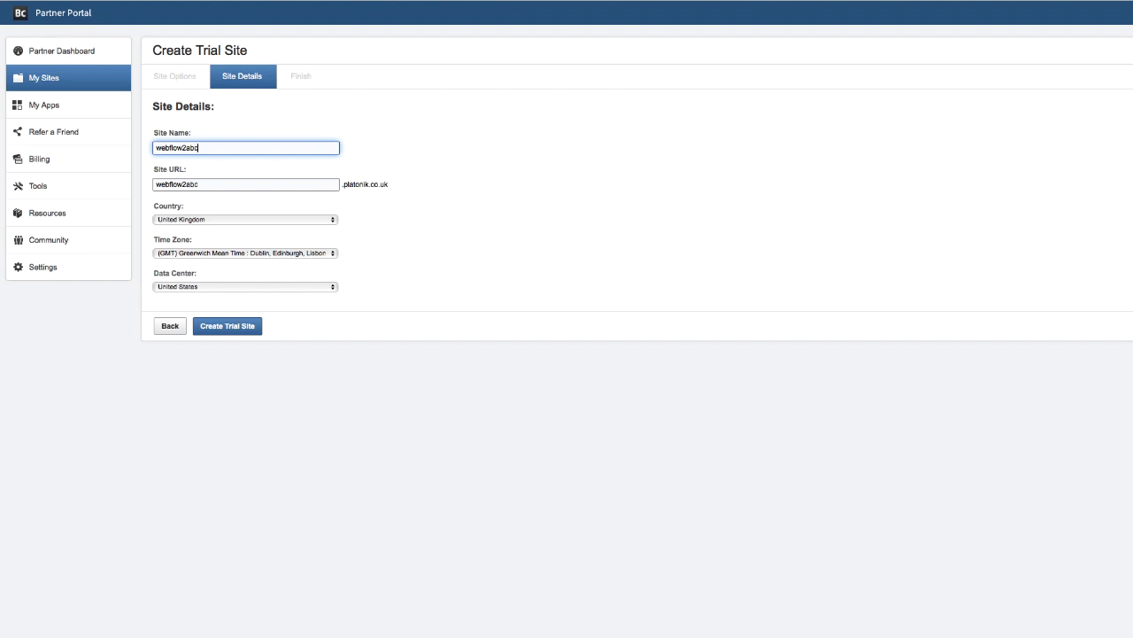
pyautogui.click(223, 292)
pyautogui.click(232, 296)
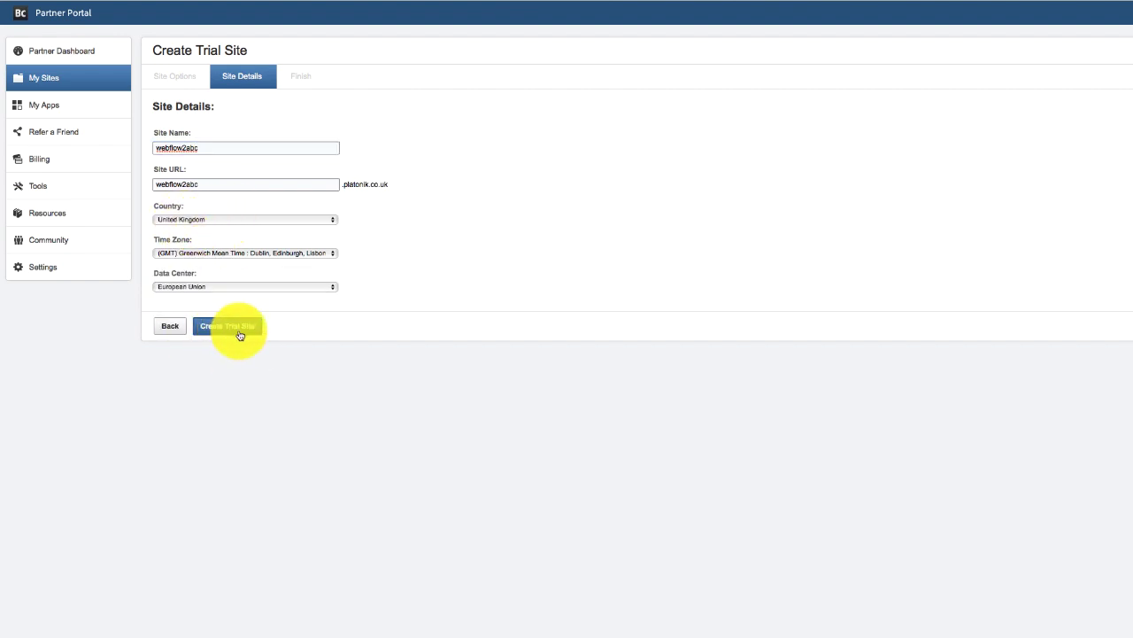
pyautogui.click(232, 327)
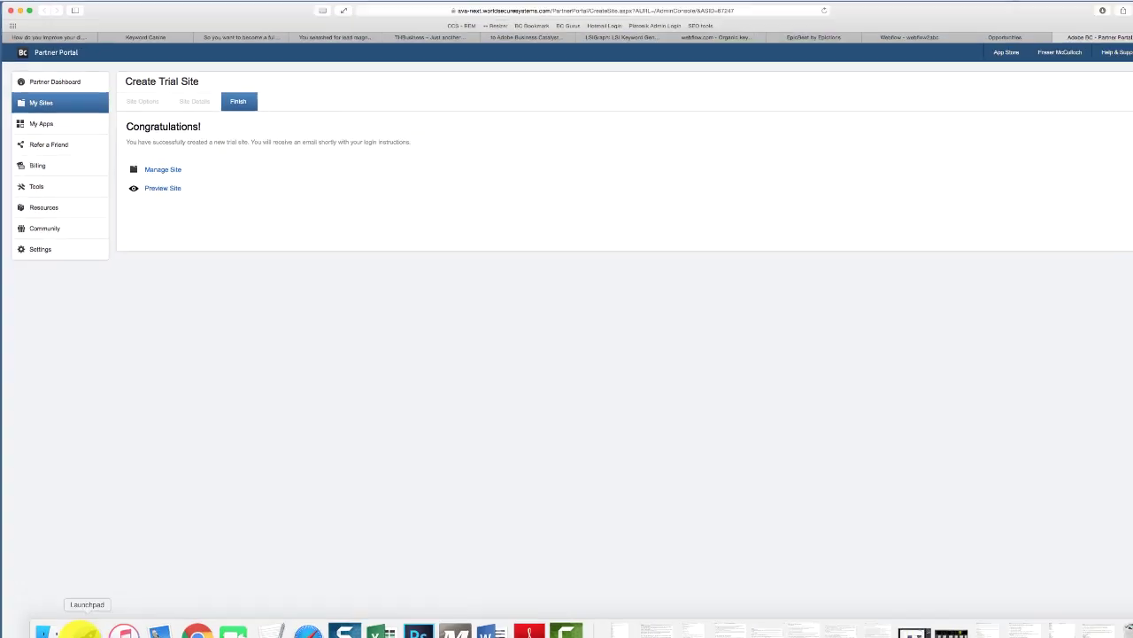
# - Launch Firefox from the app launcher
pyautogui.click(85, 615)
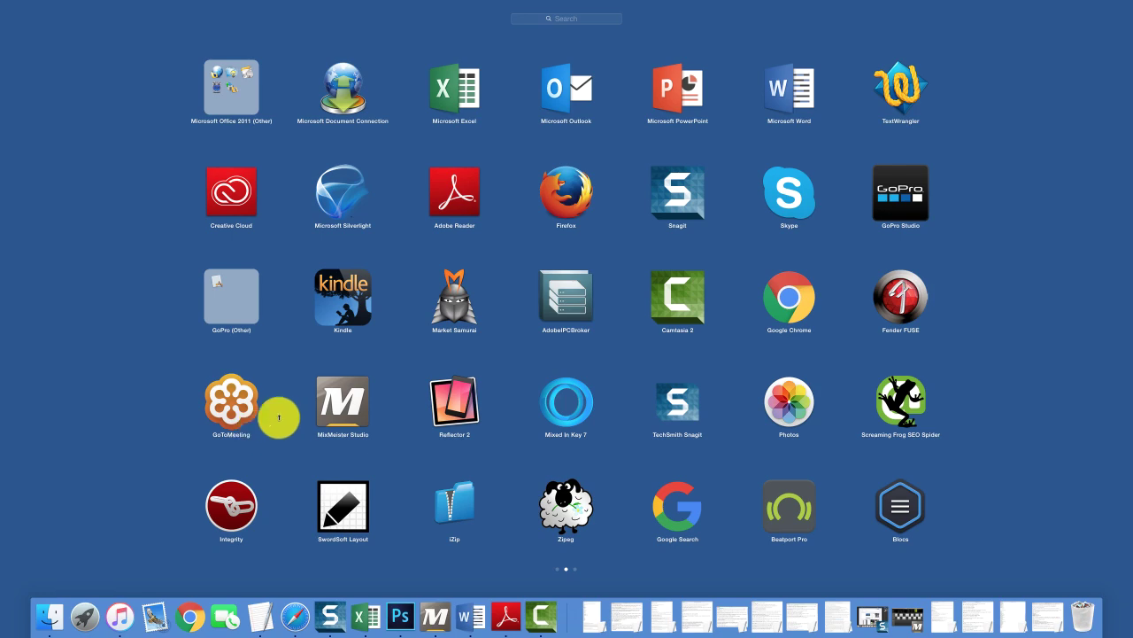
pyautogui.click(576, 184)
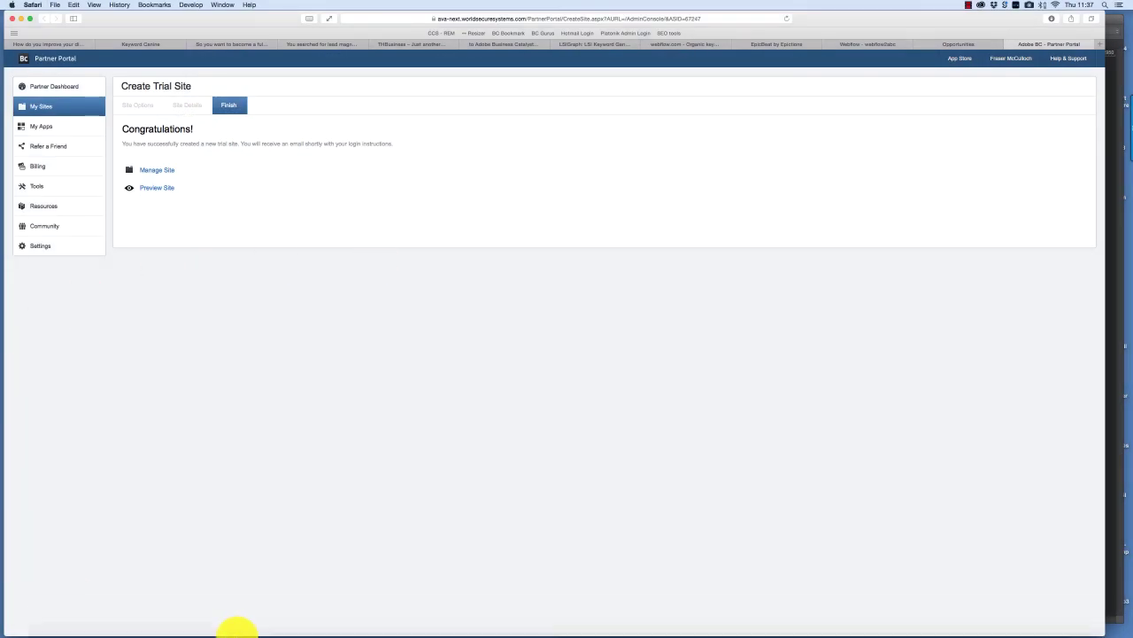
pyautogui.moveTo(183, 615)
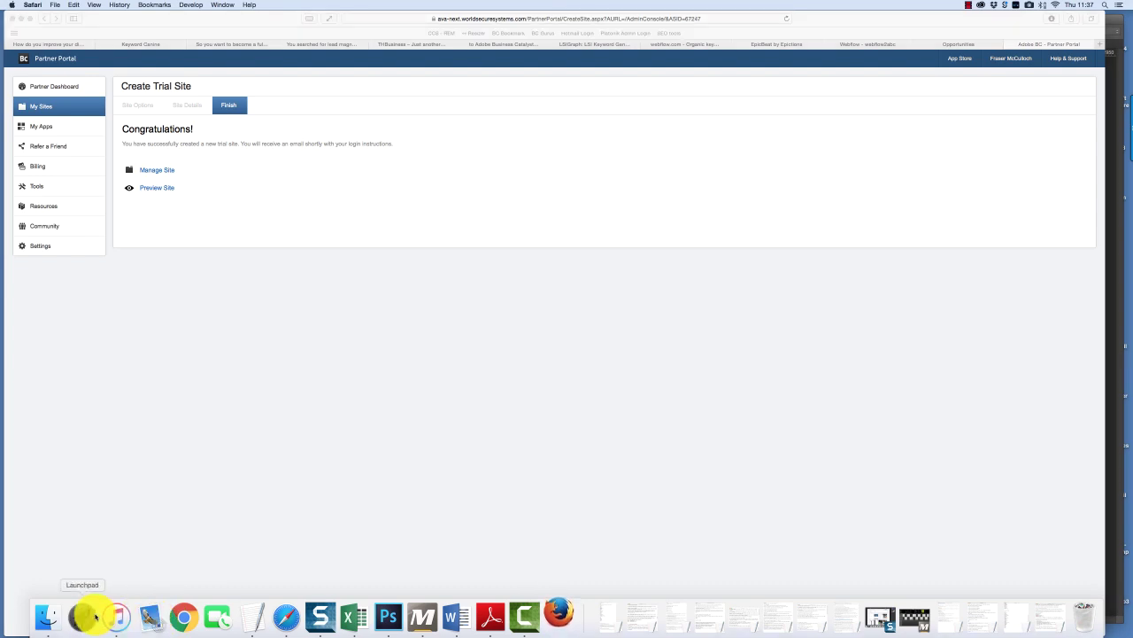
pyautogui.click(89, 617)
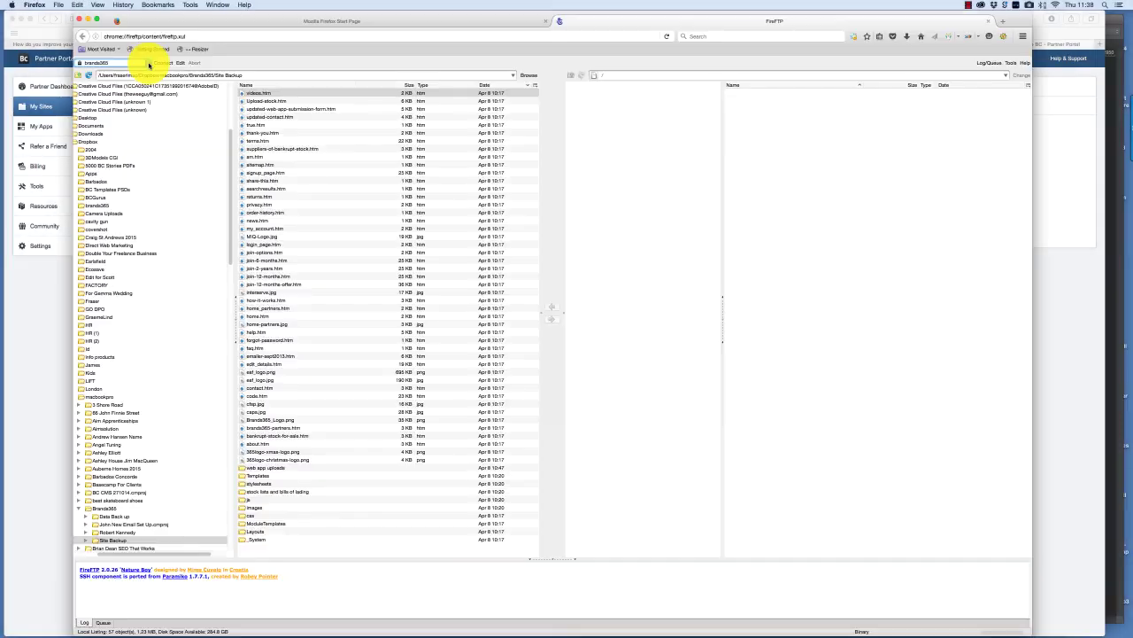
# - Create a FireFTP account named webflow2abc.platonik.co.uk with that host and the site's login
pyautogui.click(141, 63)
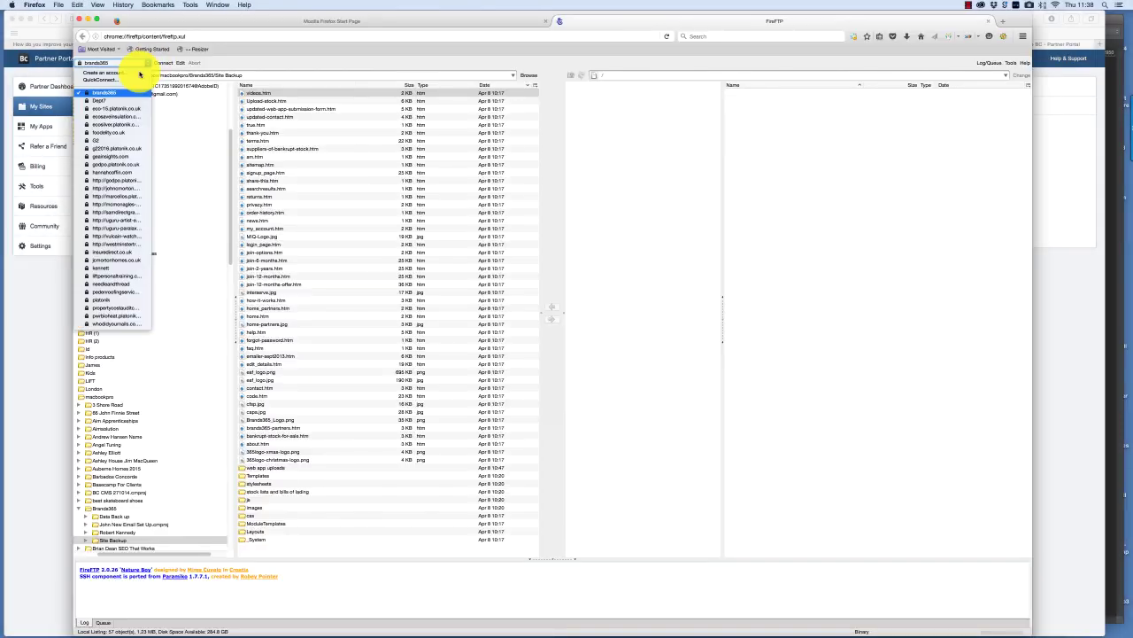
pyautogui.click(134, 72)
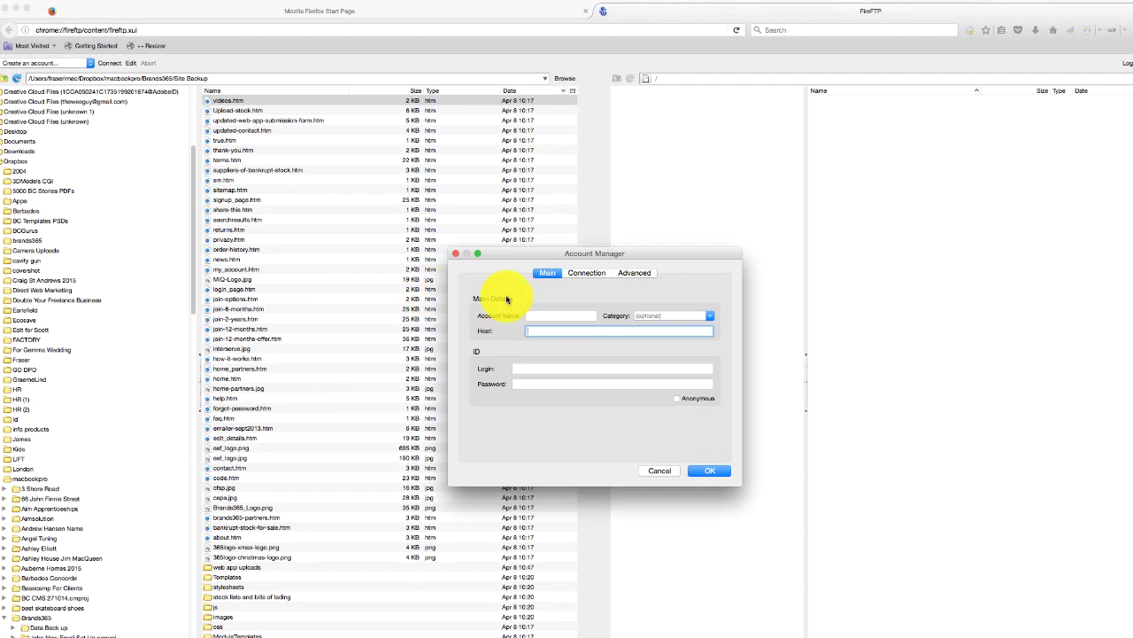
pyautogui.click(520, 315)
pyautogui.write('webflow2abc.platonik.co.uk')
pyautogui.press('Tab')
pyautogui.write('webflow2abc.platonik.co.uk')
pyautogui.press('Tab')
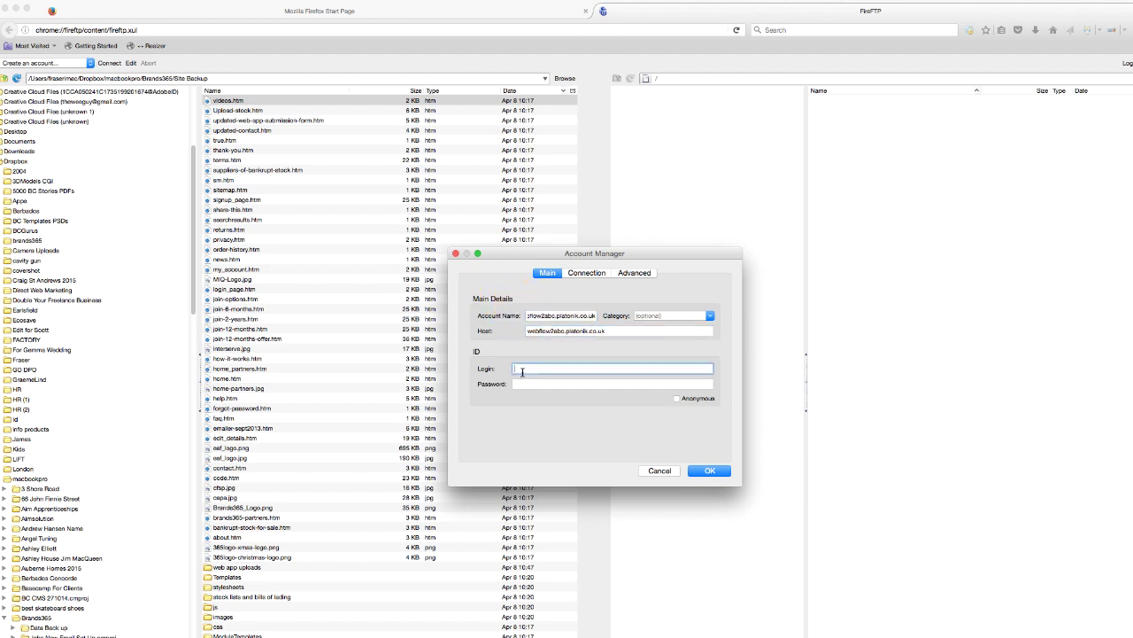
pyautogui.press('Tab')
# - Enter the account password, save the account, connect, and trust the server's host key
pyautogui.write('********')
pyautogui.click(586, 271)
pyautogui.click(709, 470)
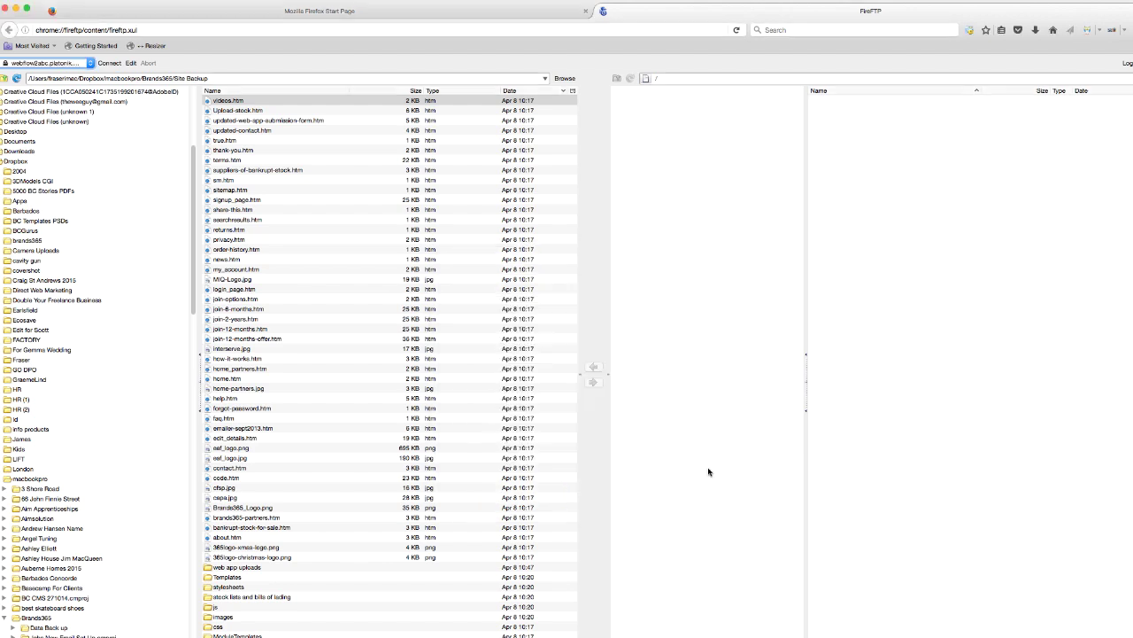
pyautogui.click(109, 65)
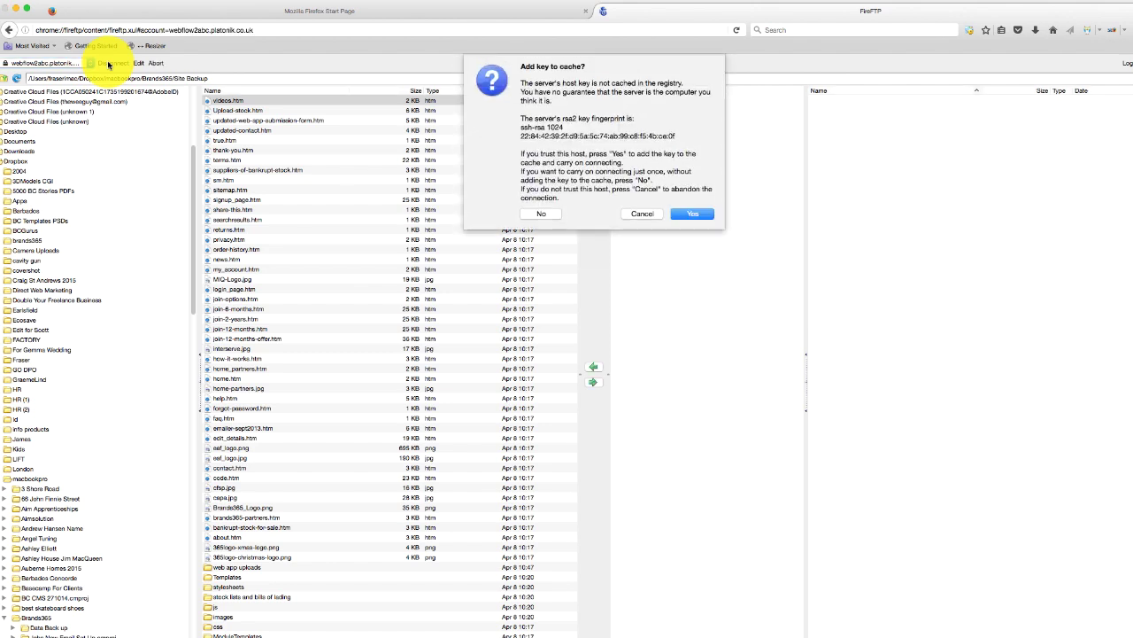
pyautogui.click(691, 214)
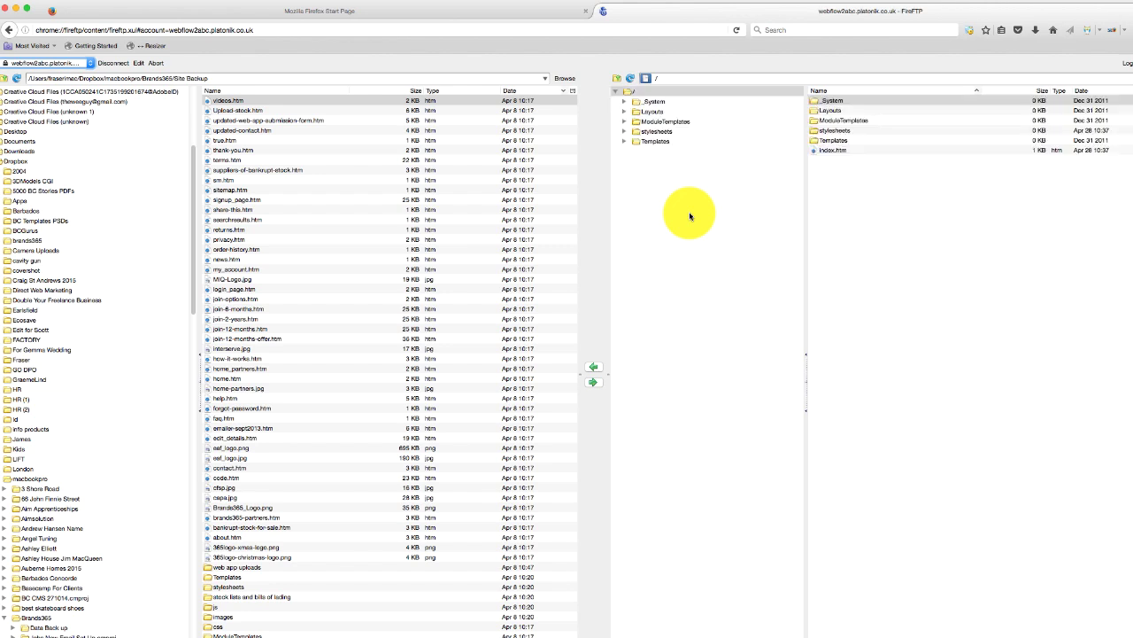
# - Upload all files from the local Downloads/webflow2abc folder to the server's root folder
pyautogui.click(15, 152)
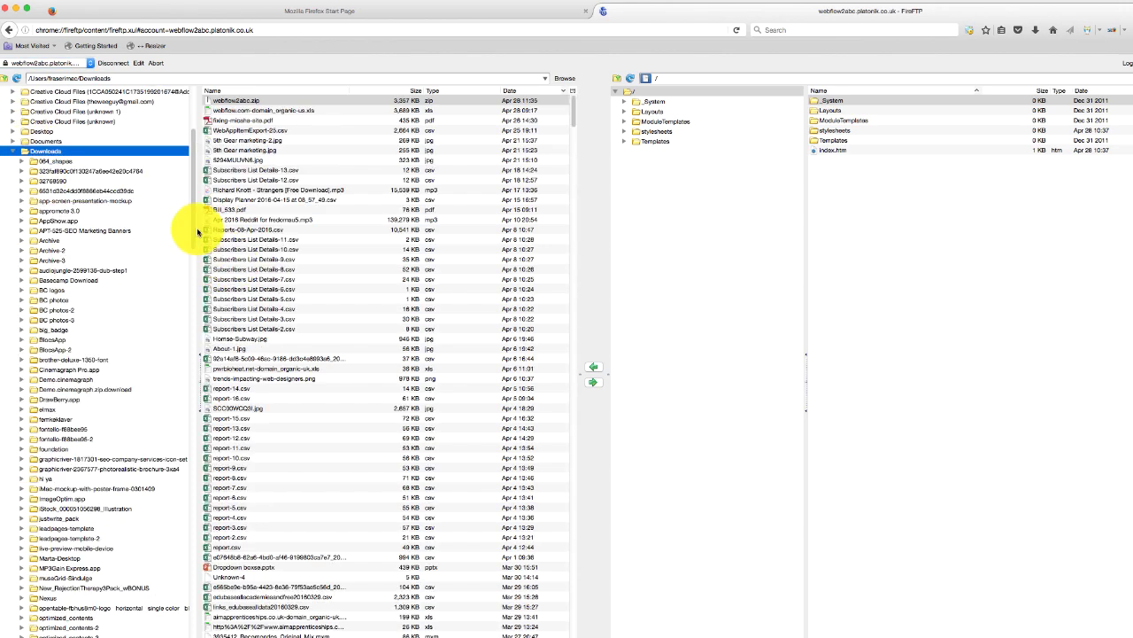
pyautogui.scroll(-15, 190, 274)
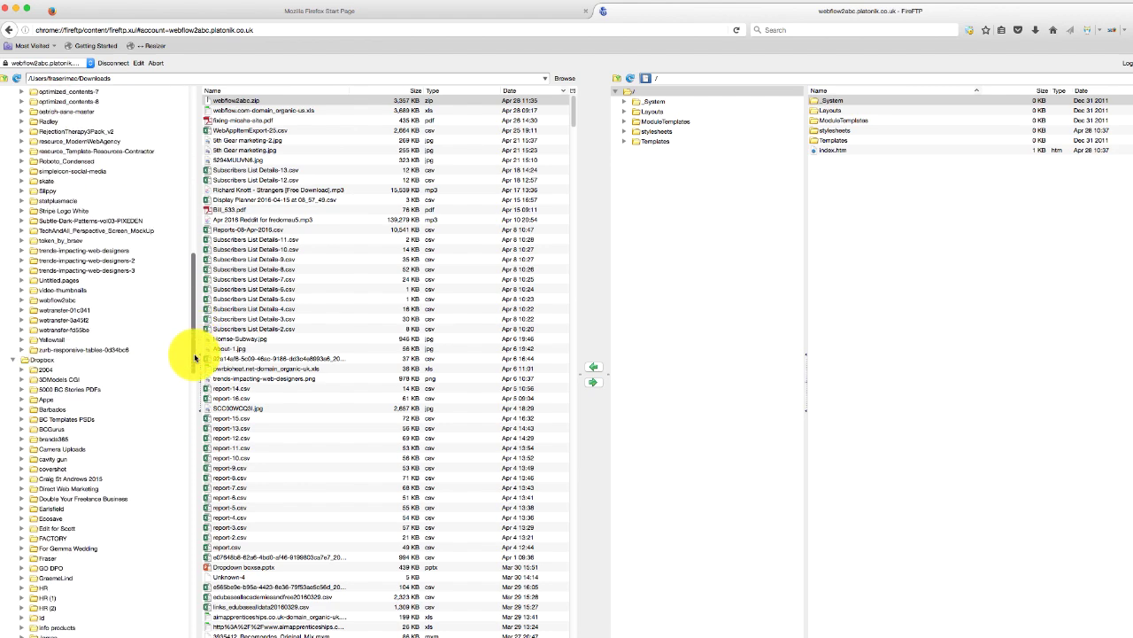
pyautogui.click(61, 299)
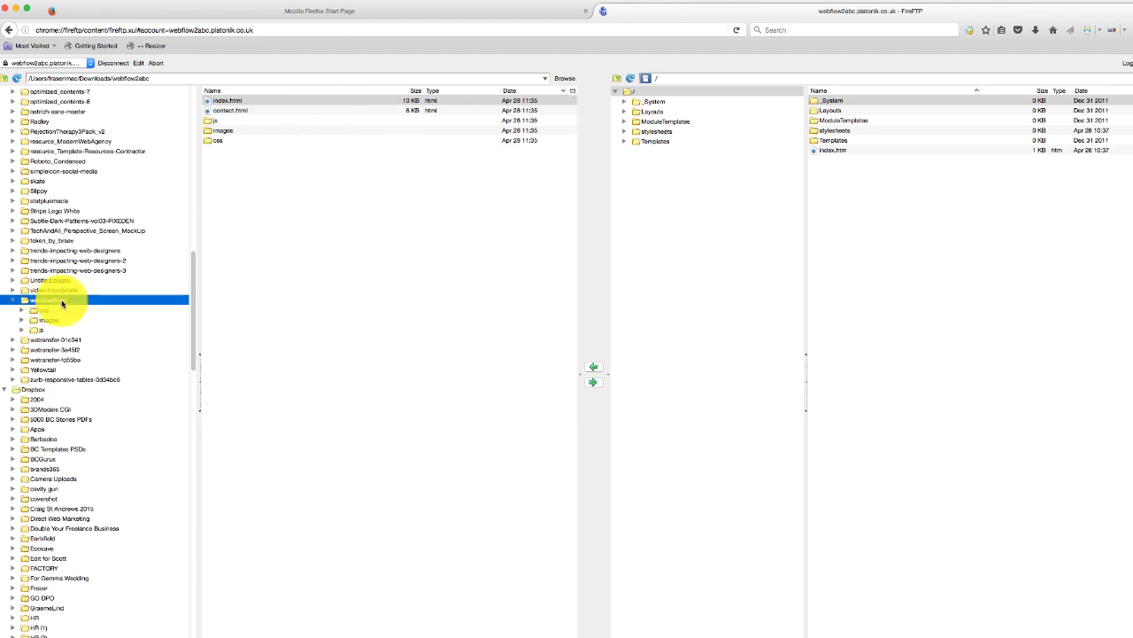
pyautogui.click(234, 101)
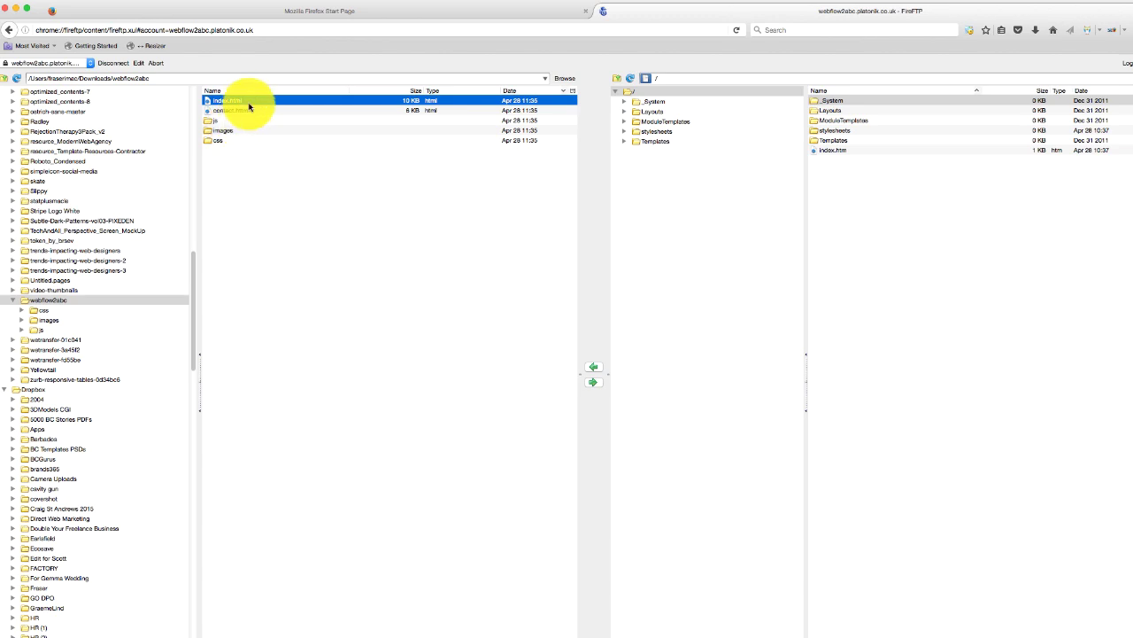
pyautogui.hotkey('shift', 'Down')
pyautogui.hotkey('shift', 'Down')
pyautogui.hotkey('shift', 'Down')
pyautogui.hotkey('shift', 'Down')
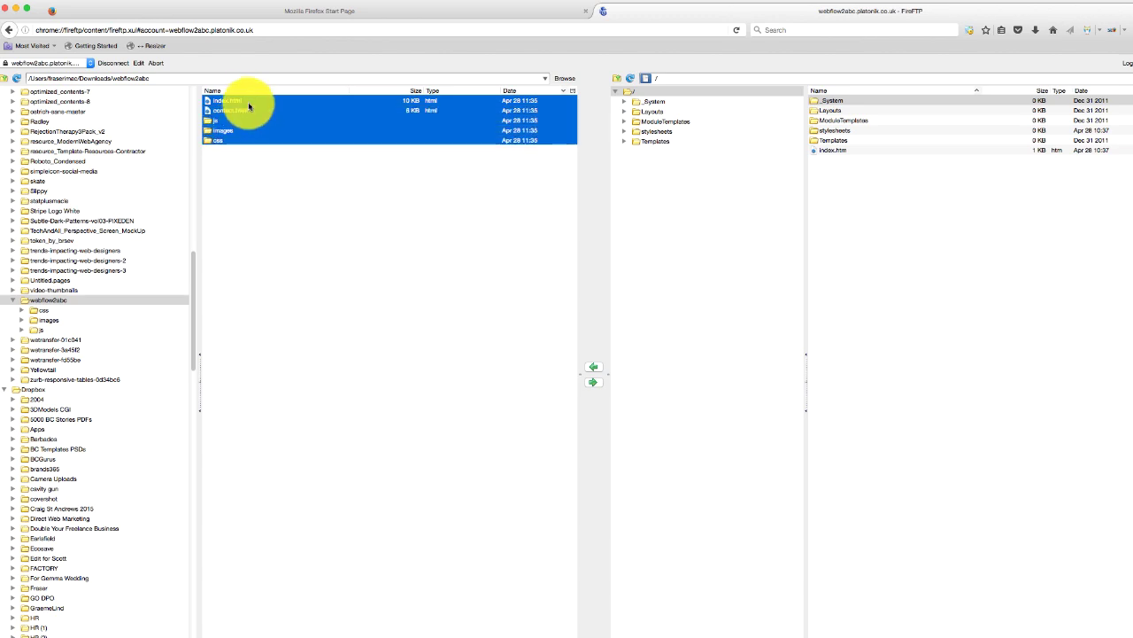
pyautogui.moveTo(249, 106); pyautogui.dragTo(861, 195)
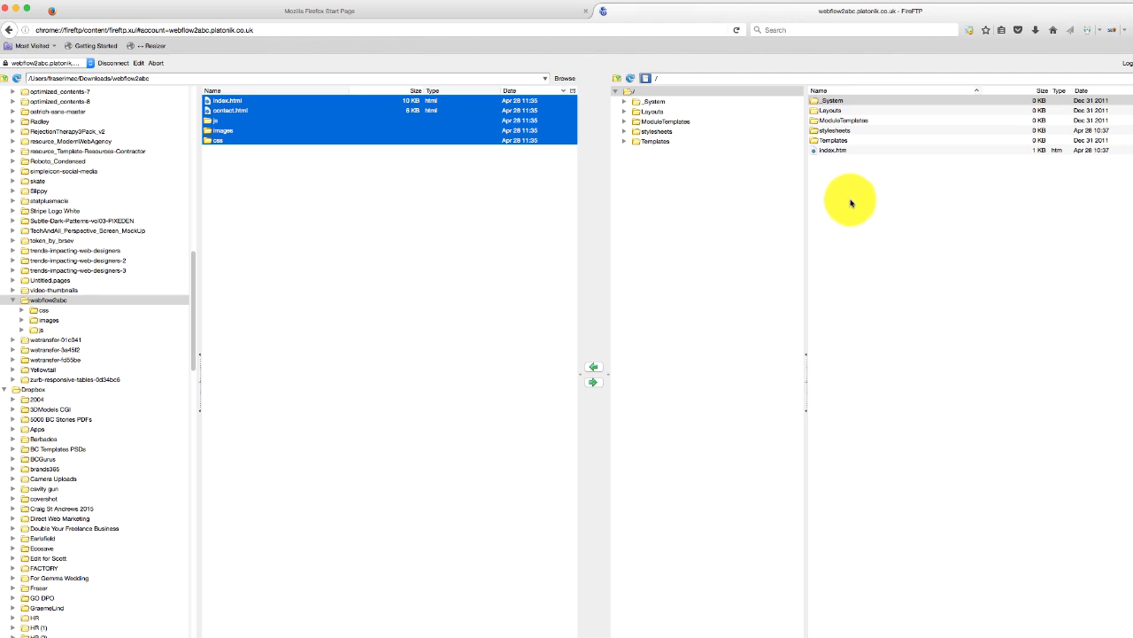
pyautogui.click(595, 386)
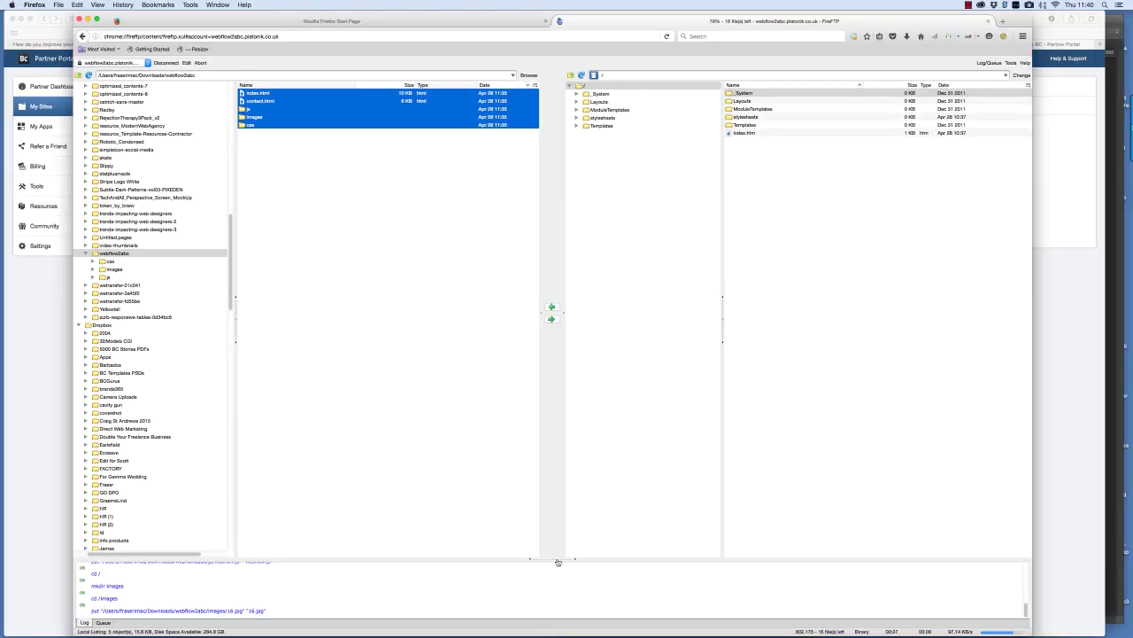
pyautogui.click(38, 336)
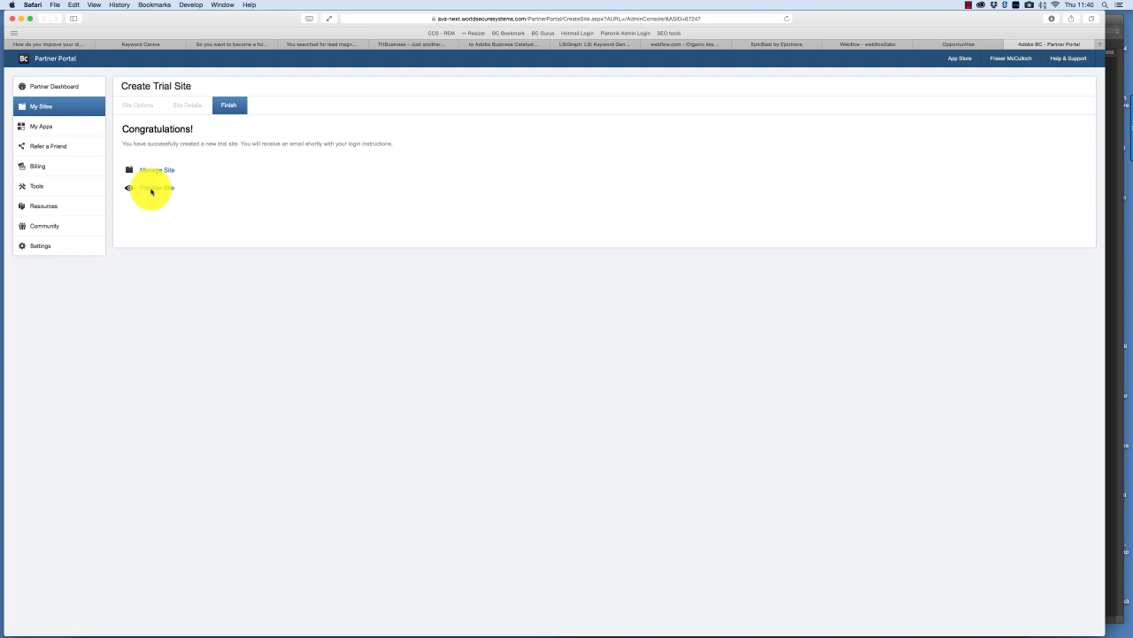
# - Preview the trial site at webflow2abc.platonik.co.uk and confirm in FireFTP the upload finished
pyautogui.click(151, 188)
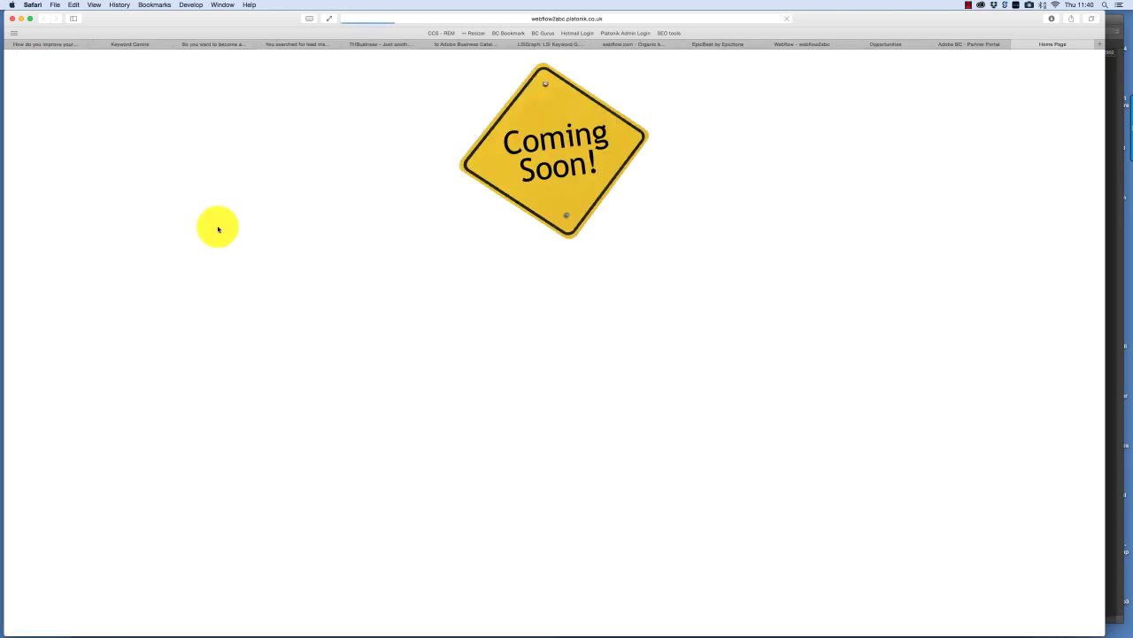
pyautogui.click(533, 23)
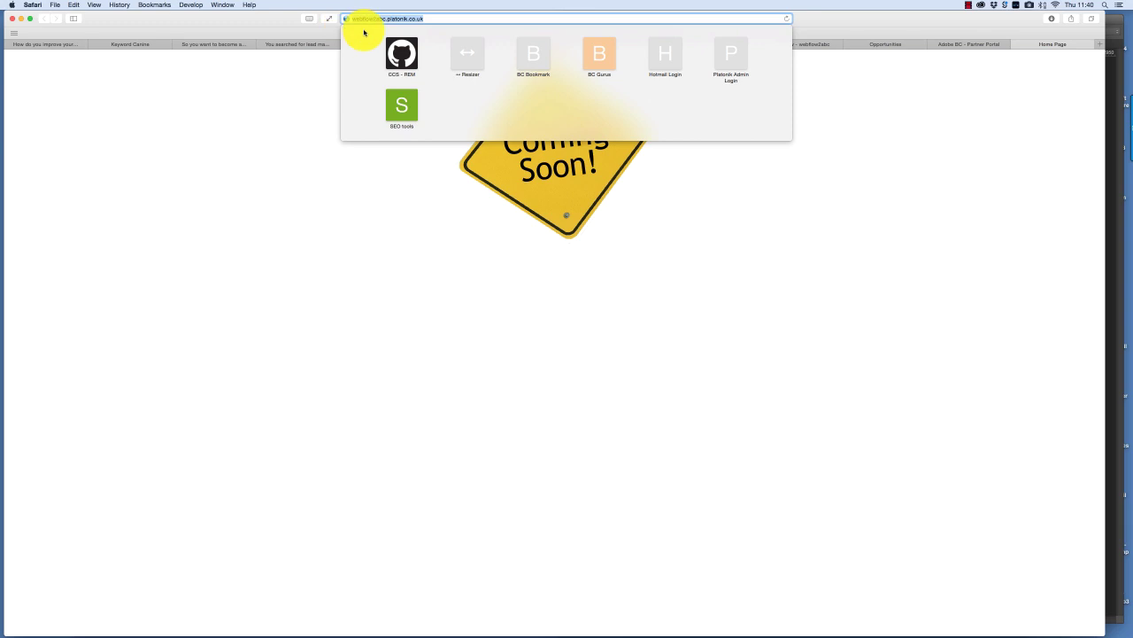
pyautogui.click(863, 175)
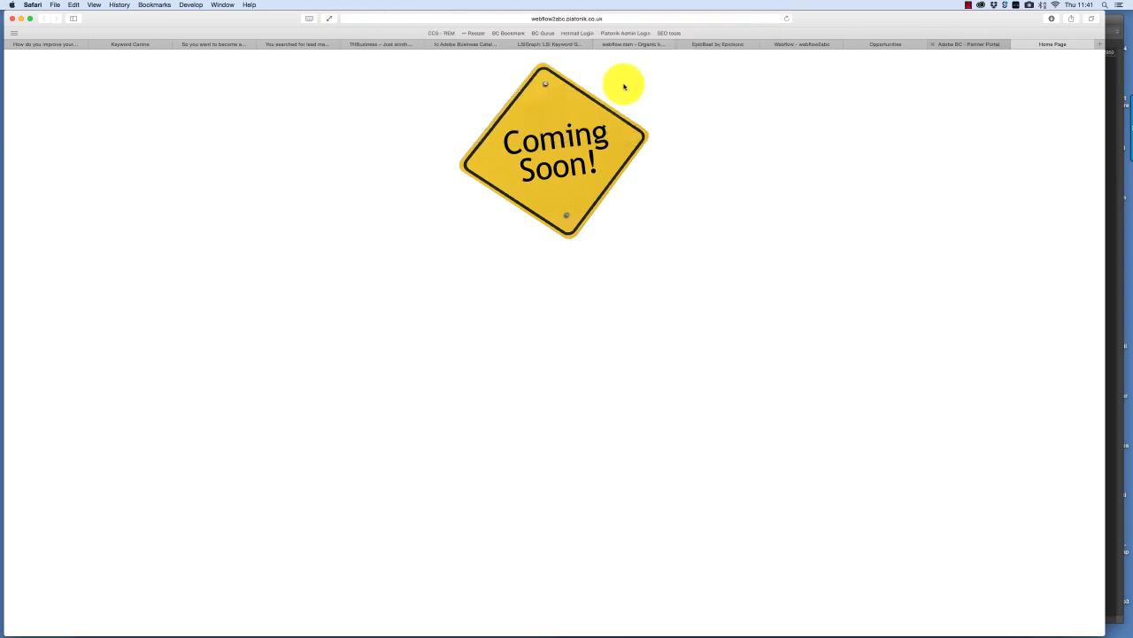
pyautogui.moveTo(408, 620)
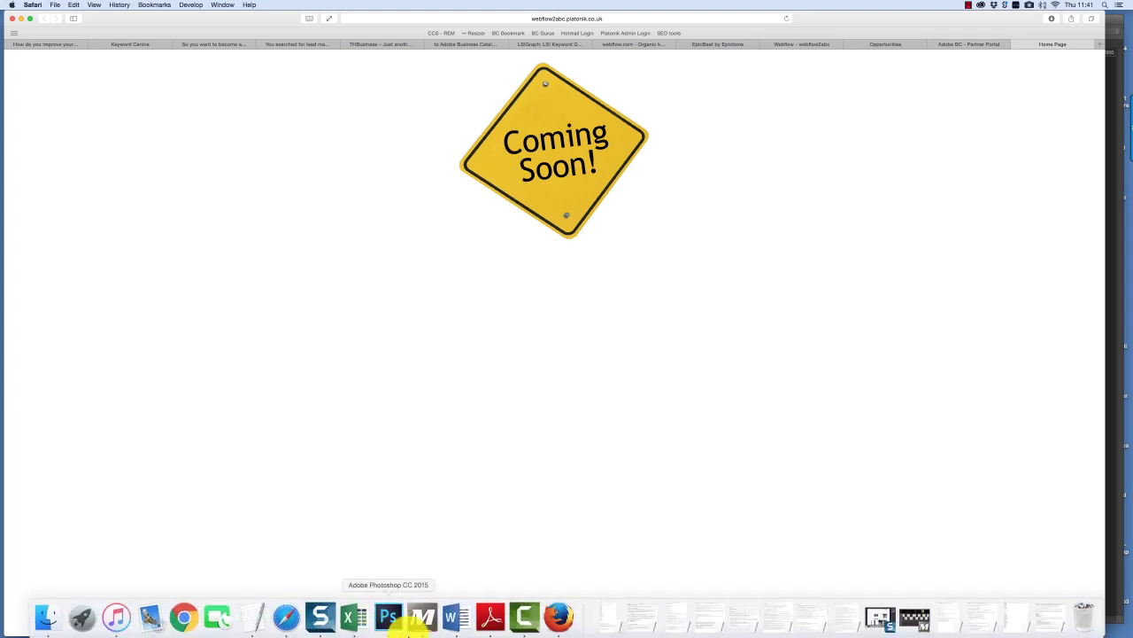
pyautogui.click(559, 615)
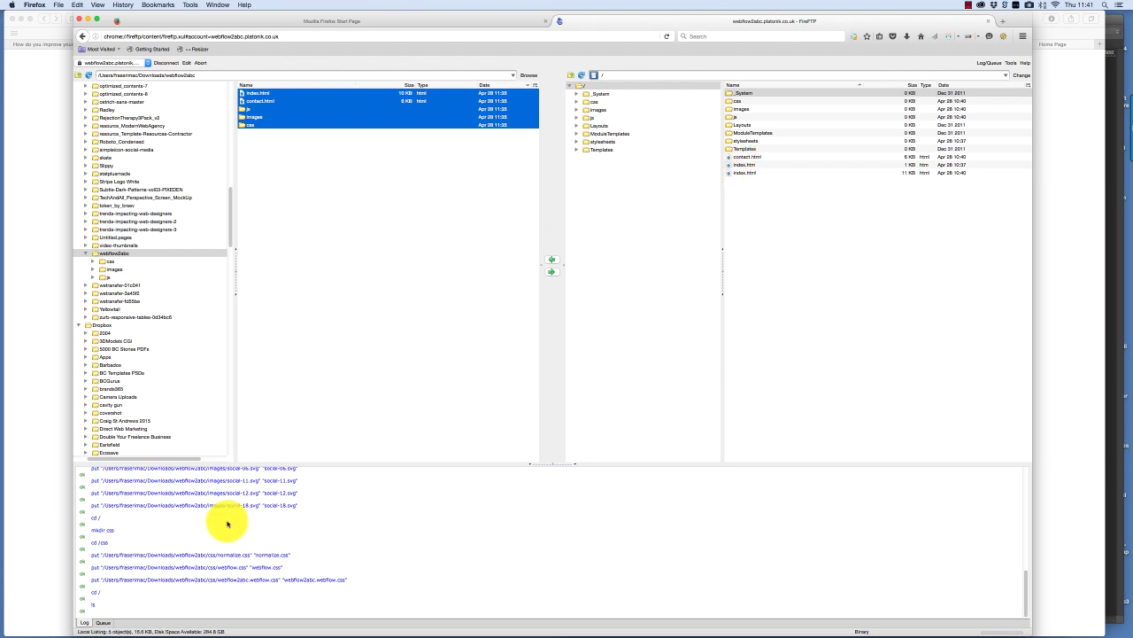
pyautogui.press('super+Tab')
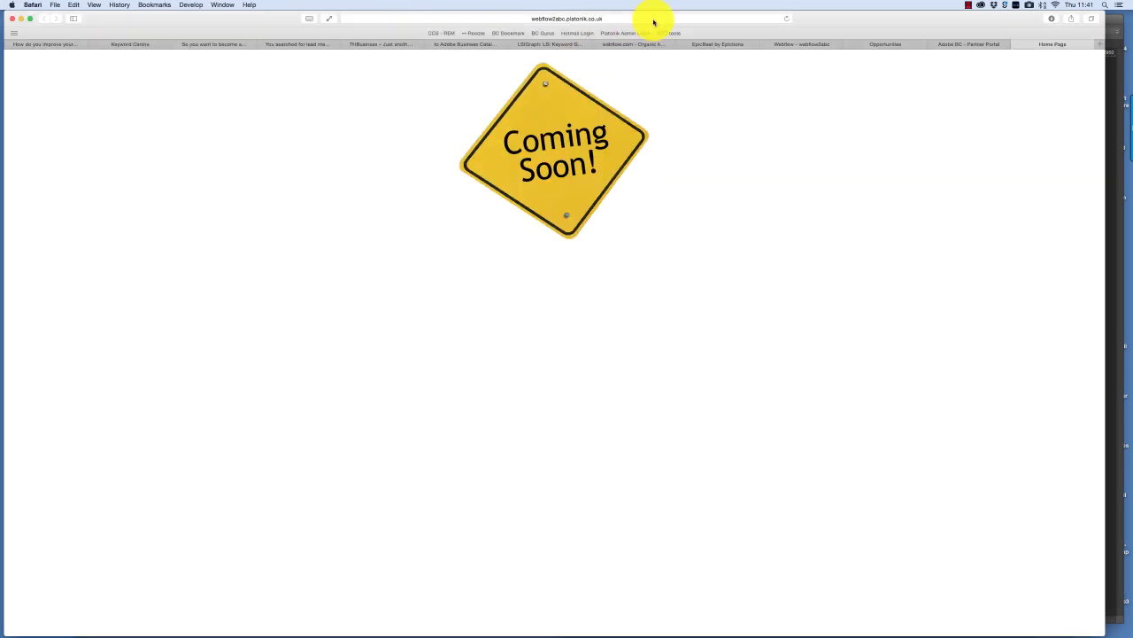
# - Open webflow2abc.platonik.co.uk/admin, sign in without saving the password, and expand Site Manager
pyautogui.click(690, 18)
pyautogui.write('webflow2abc.platonik.co.uk/')
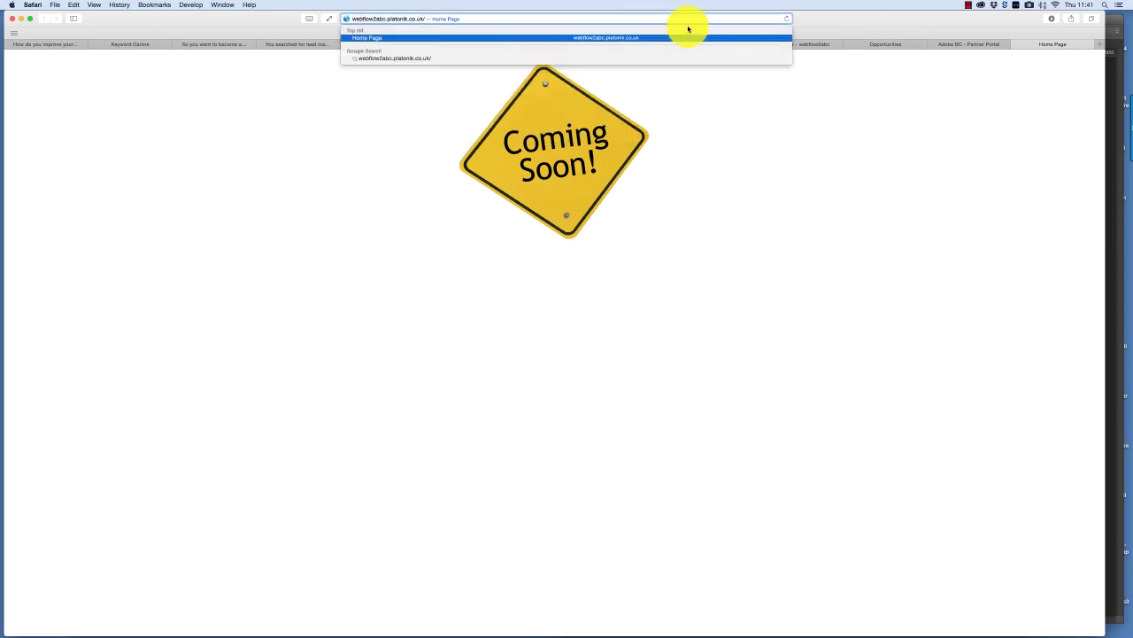
pyautogui.write('DM')
pyautogui.press('BackSpace')
pyautogui.press('BackSpace')
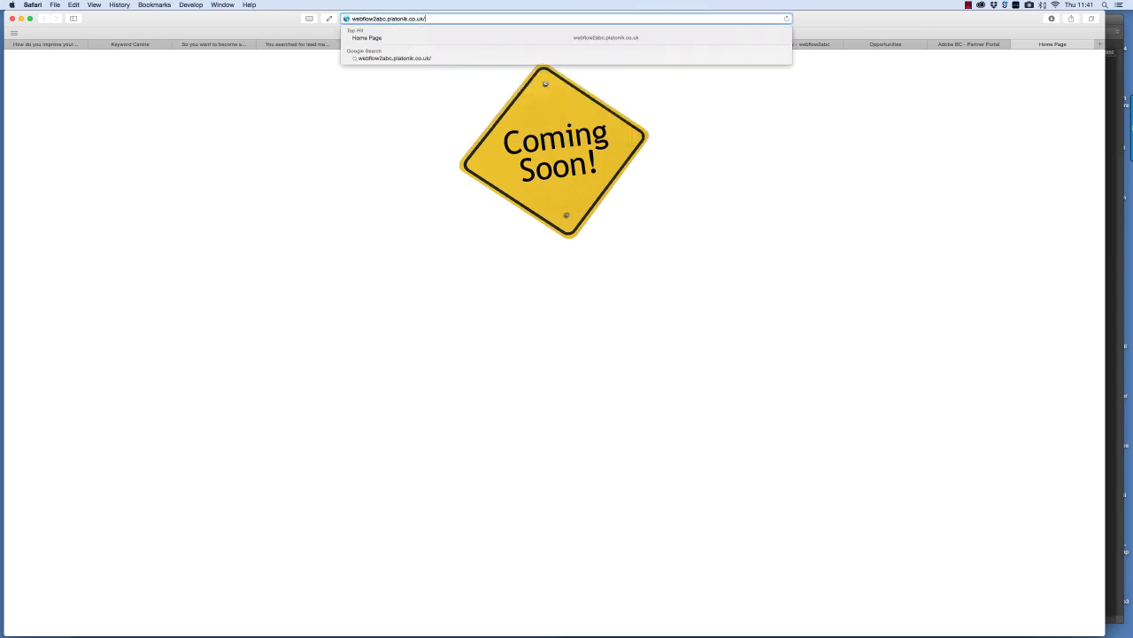
pyautogui.write('admin')
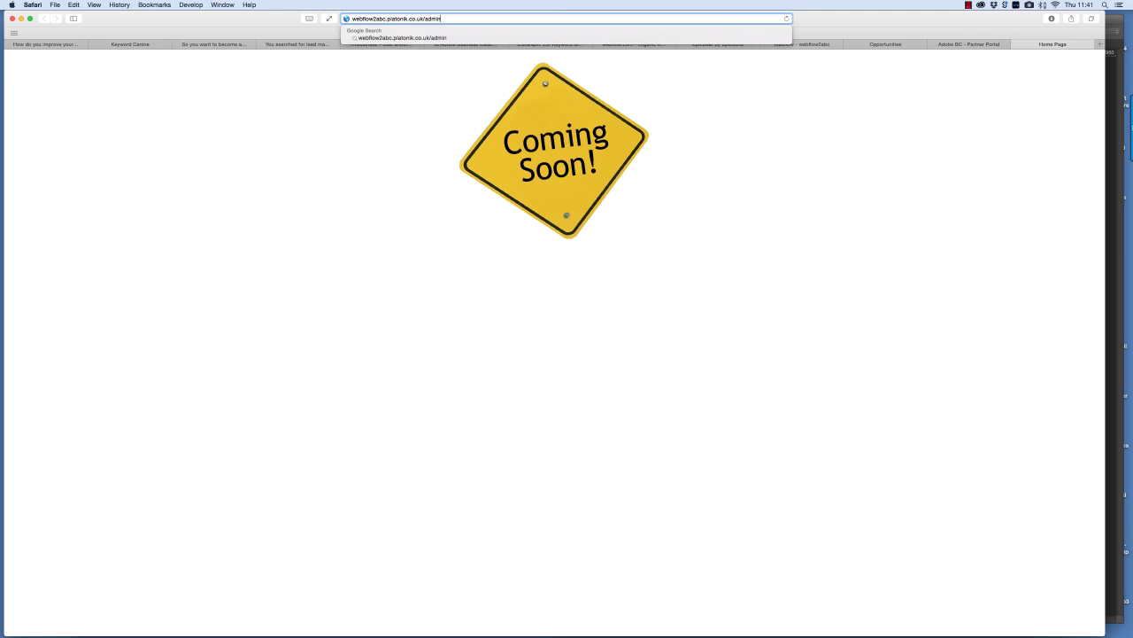
pyautogui.press('Return')
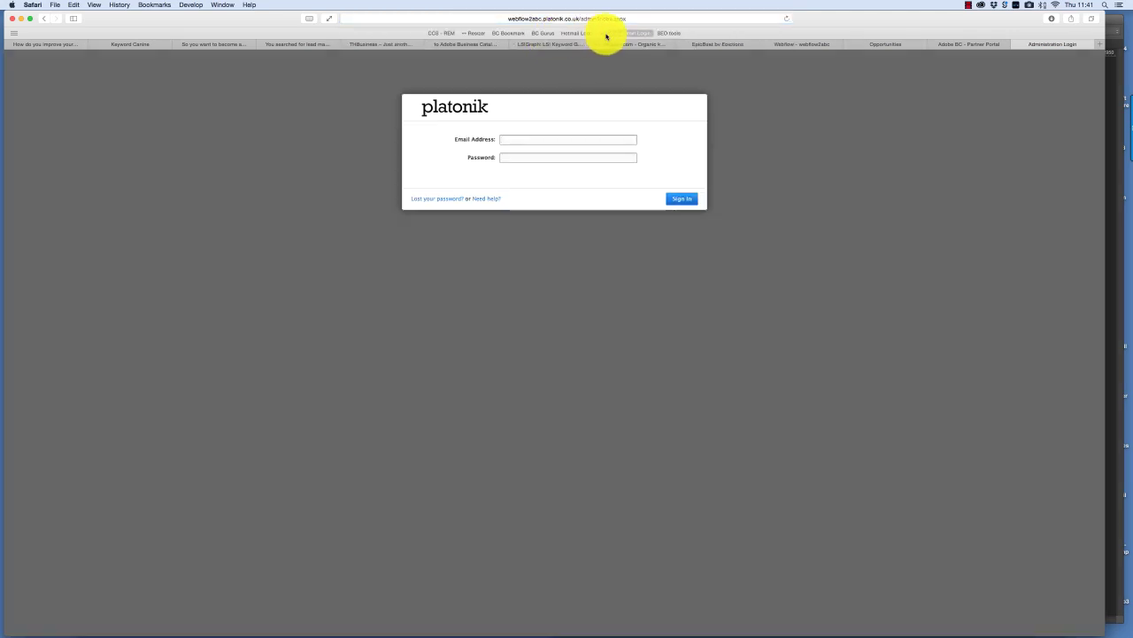
pyautogui.click(675, 202)
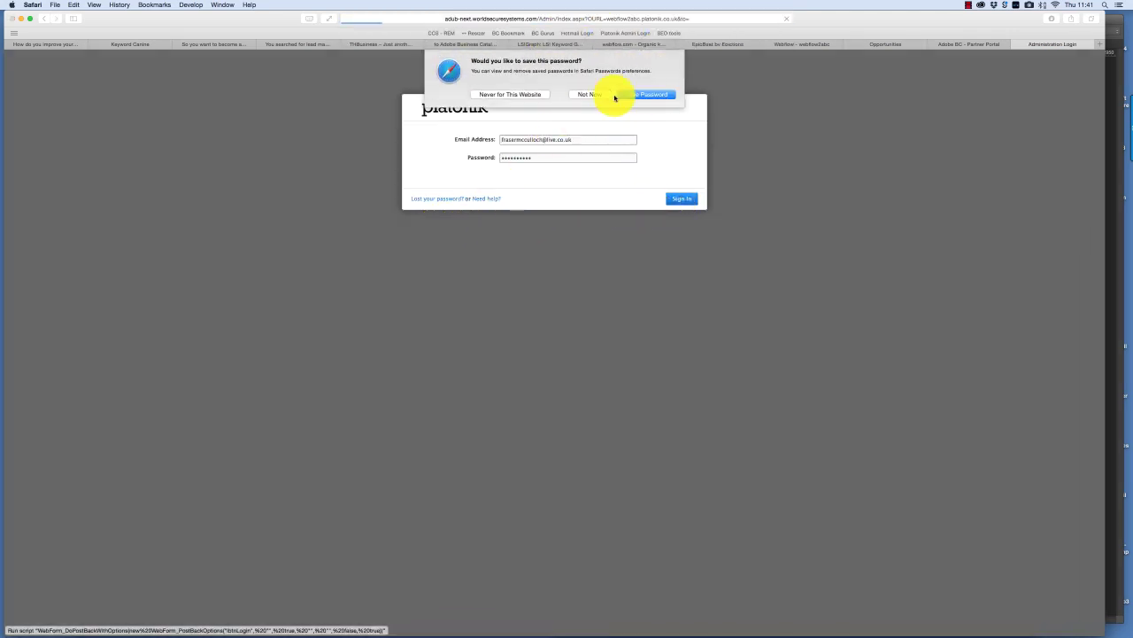
pyautogui.click(620, 96)
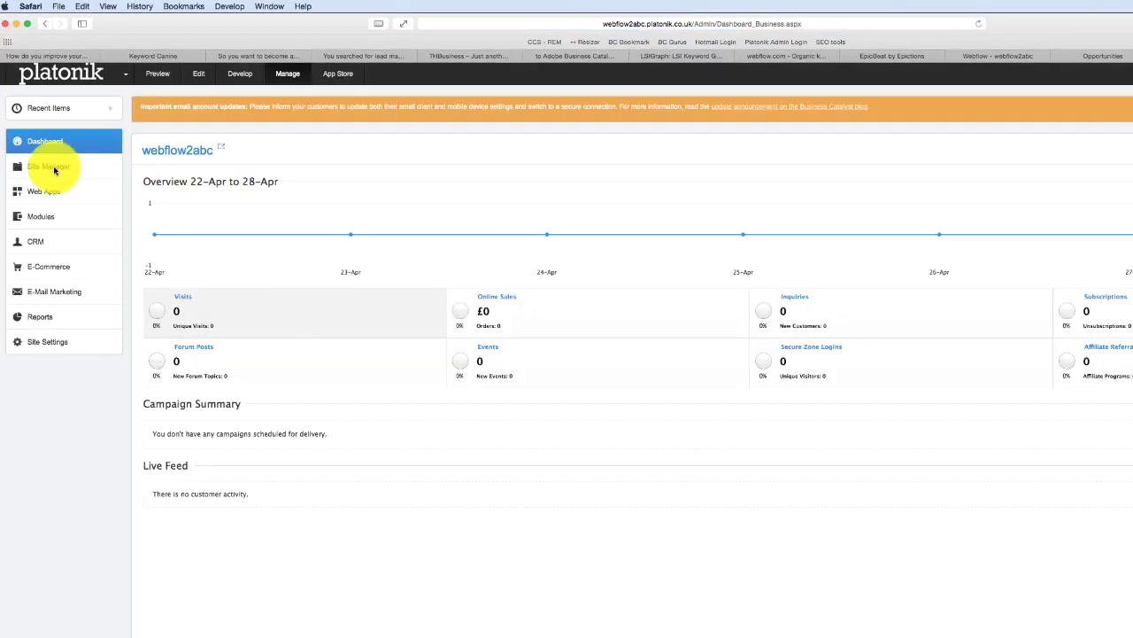
pyautogui.click(51, 166)
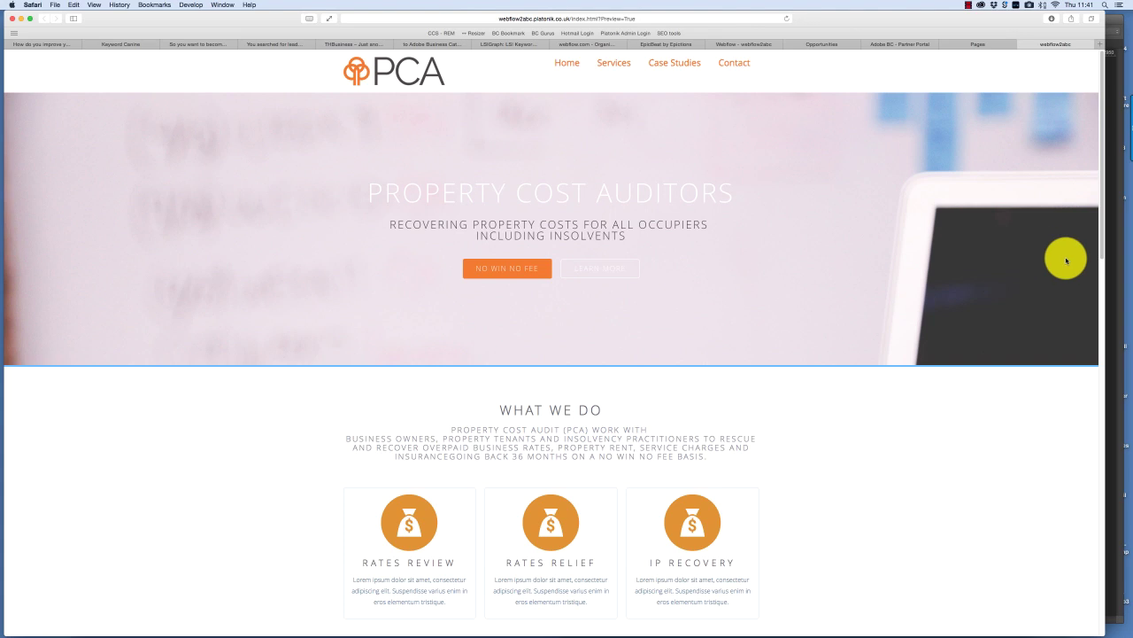
# - Test the PCA site's mobile menu and Services/home links, then open the admin Pages list
pyautogui.moveTo(779, 287); pyautogui.dragTo(267, 125)
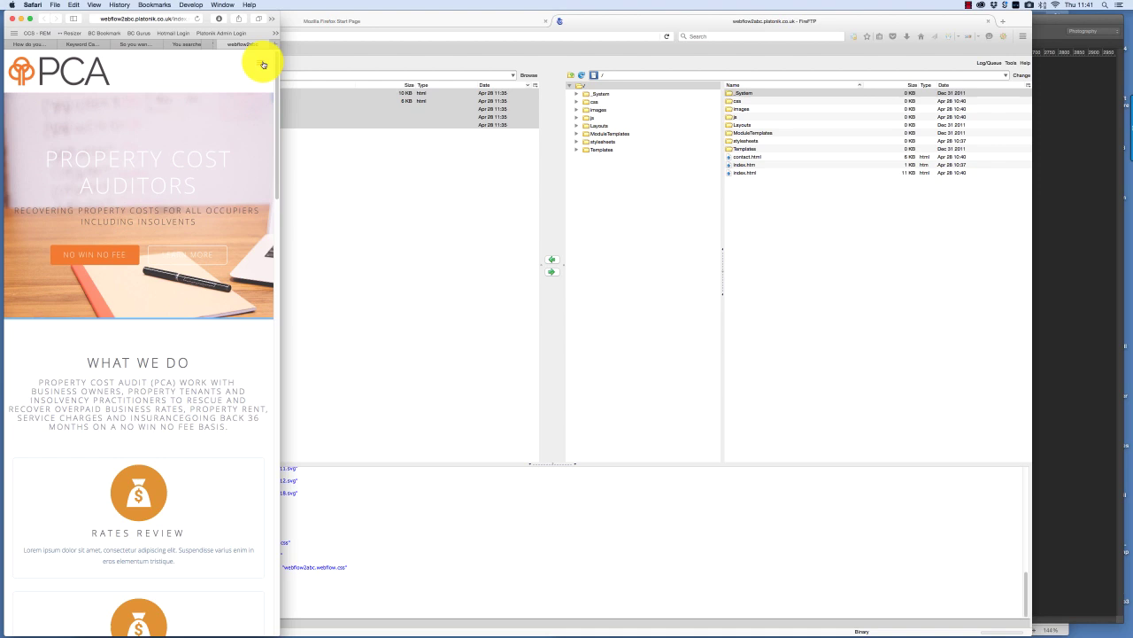
pyautogui.click(263, 64)
pyautogui.moveTo(298, 222); pyautogui.dragTo(1123, 249)
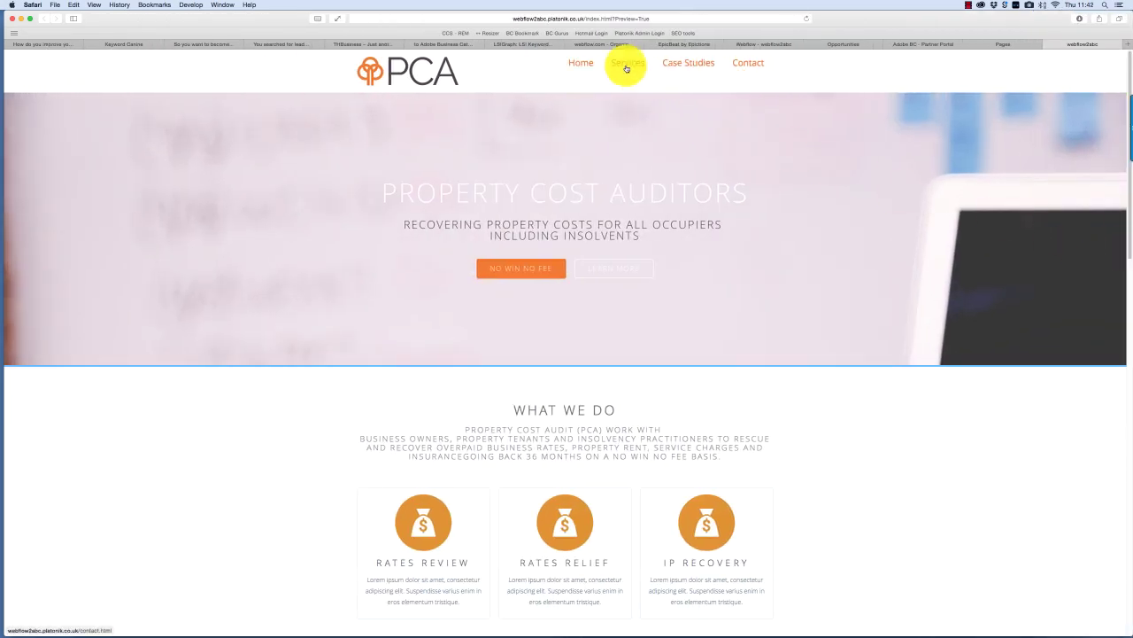
pyautogui.click(626, 68)
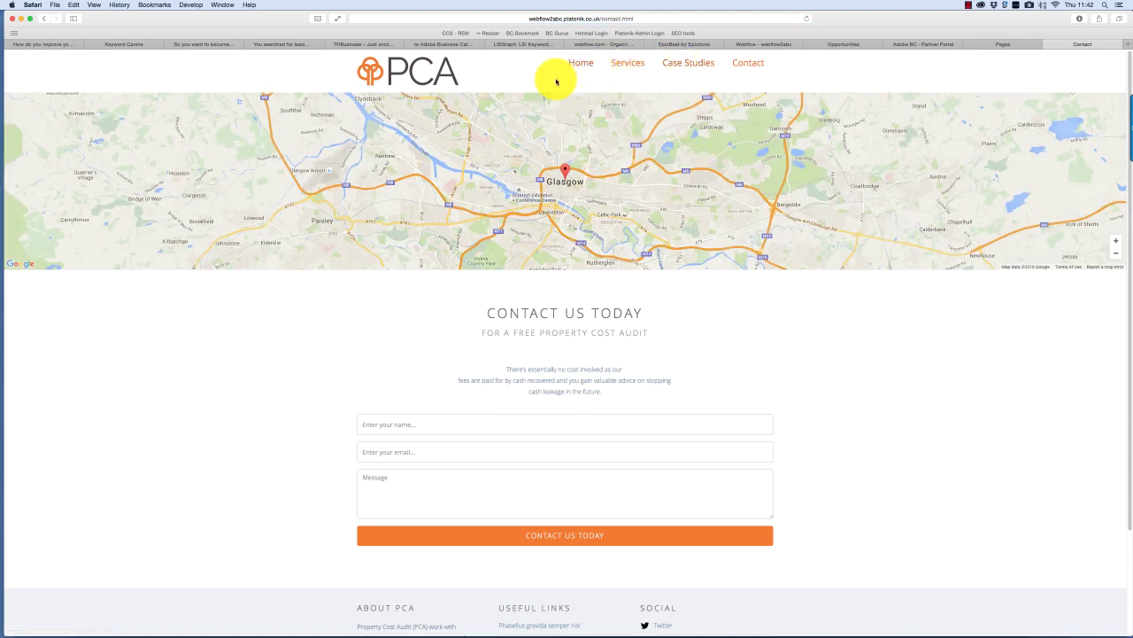
pyautogui.click(435, 86)
pyautogui.click(1002, 45)
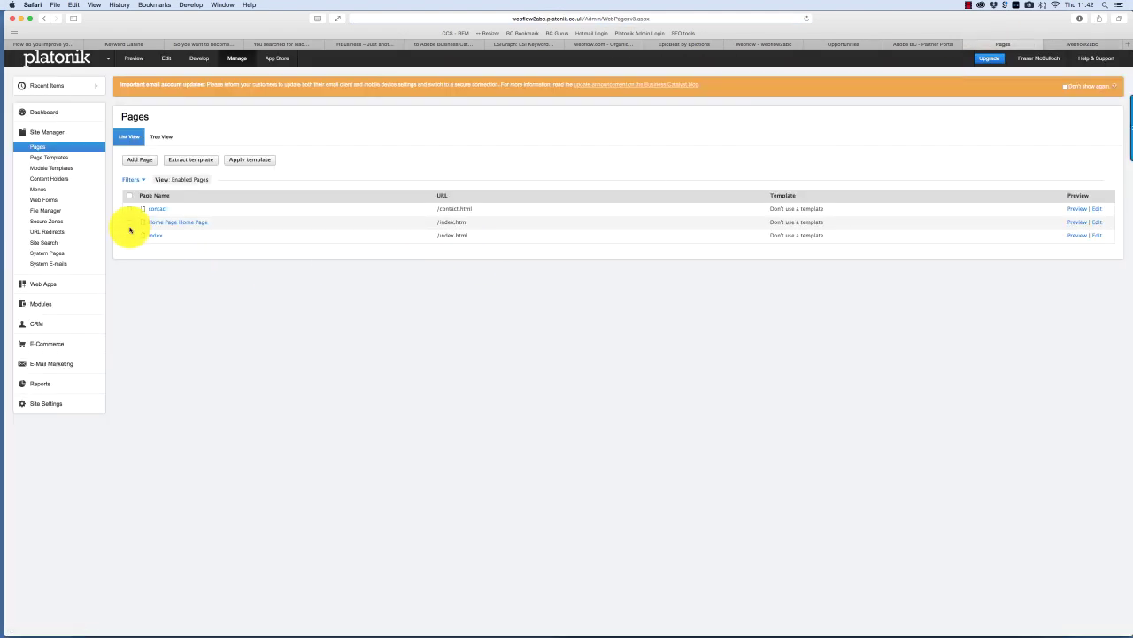
# - Delete the Coming Soon Home Page
pyautogui.click(175, 223)
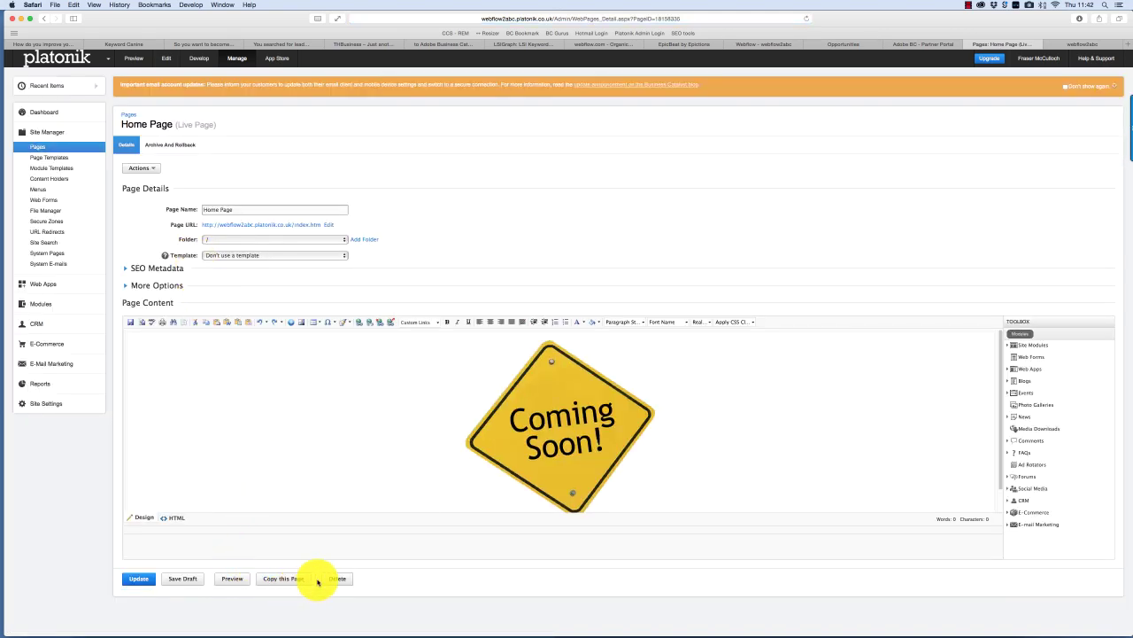
pyautogui.click(338, 578)
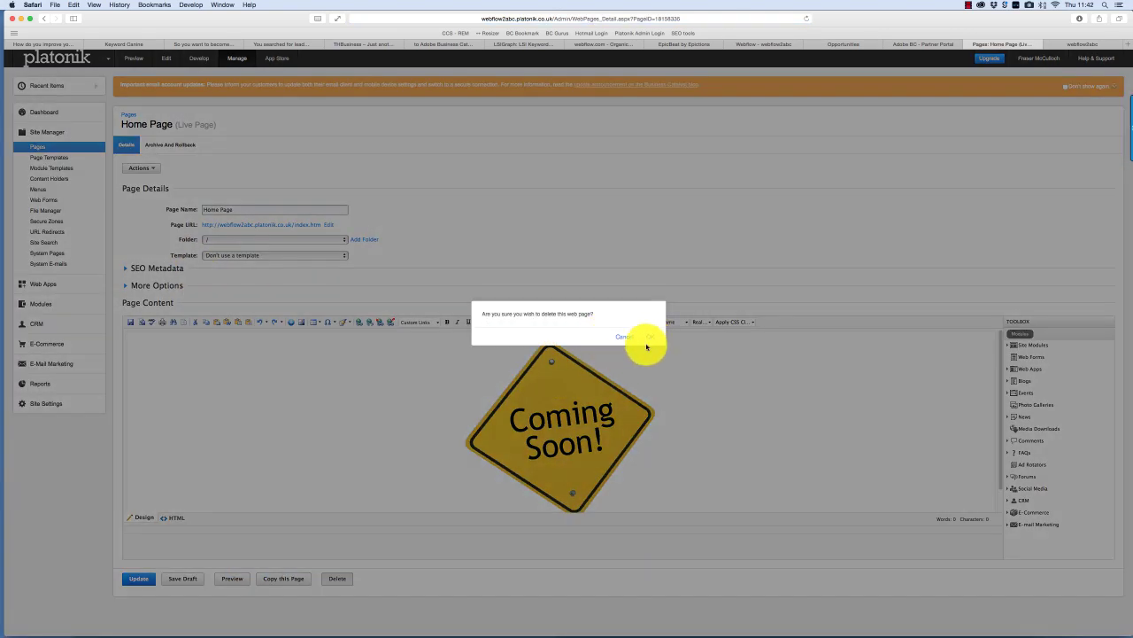
pyautogui.click(648, 338)
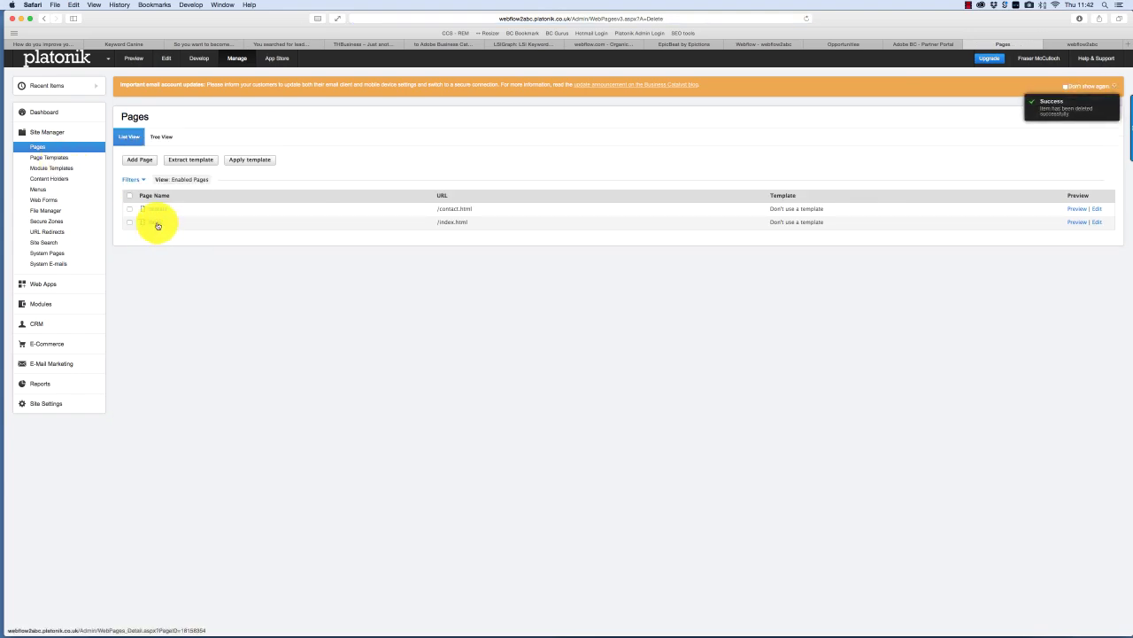
# - Set the index page as the site's start page and open the live site
pyautogui.click(158, 222)
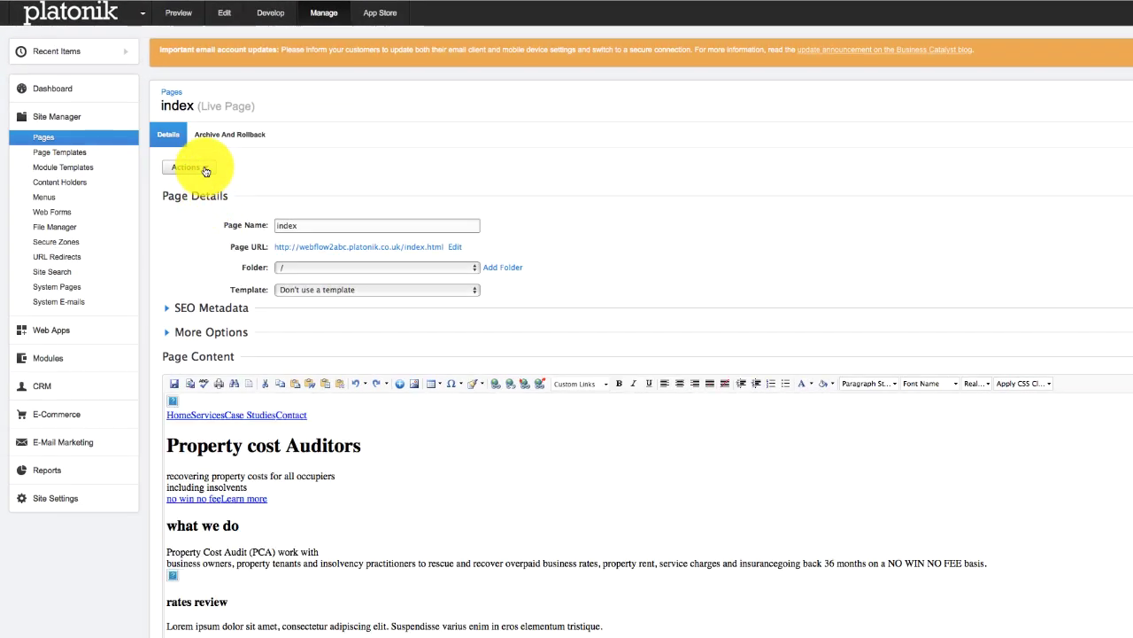
pyautogui.click(206, 170)
pyautogui.click(217, 205)
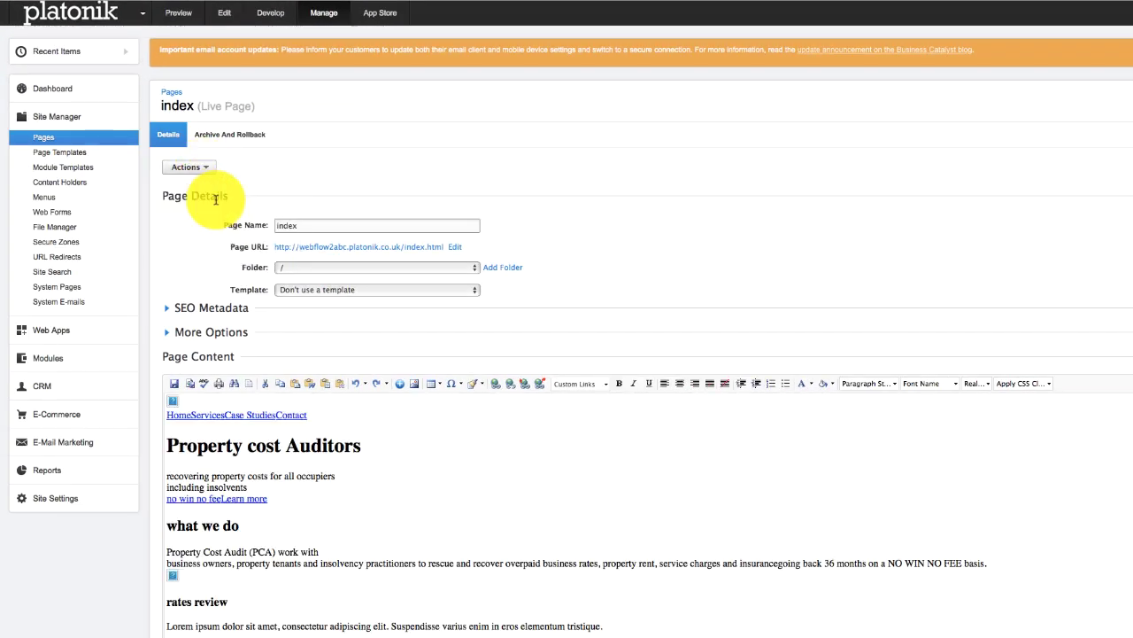
pyautogui.scroll(-1, 203, 600)
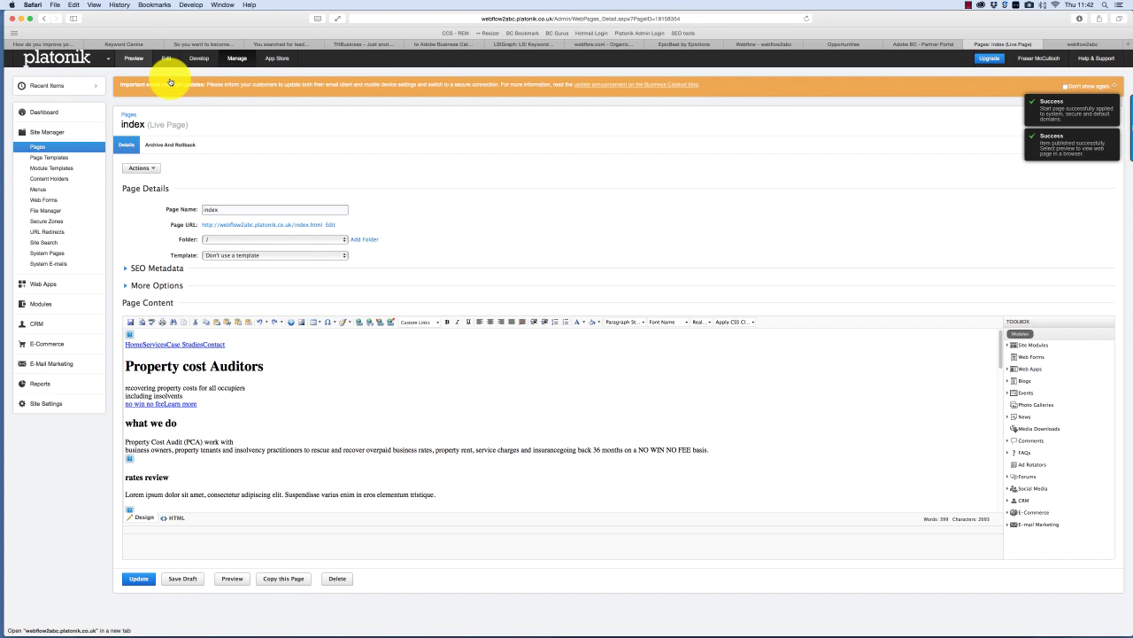
pyautogui.click(178, 12)
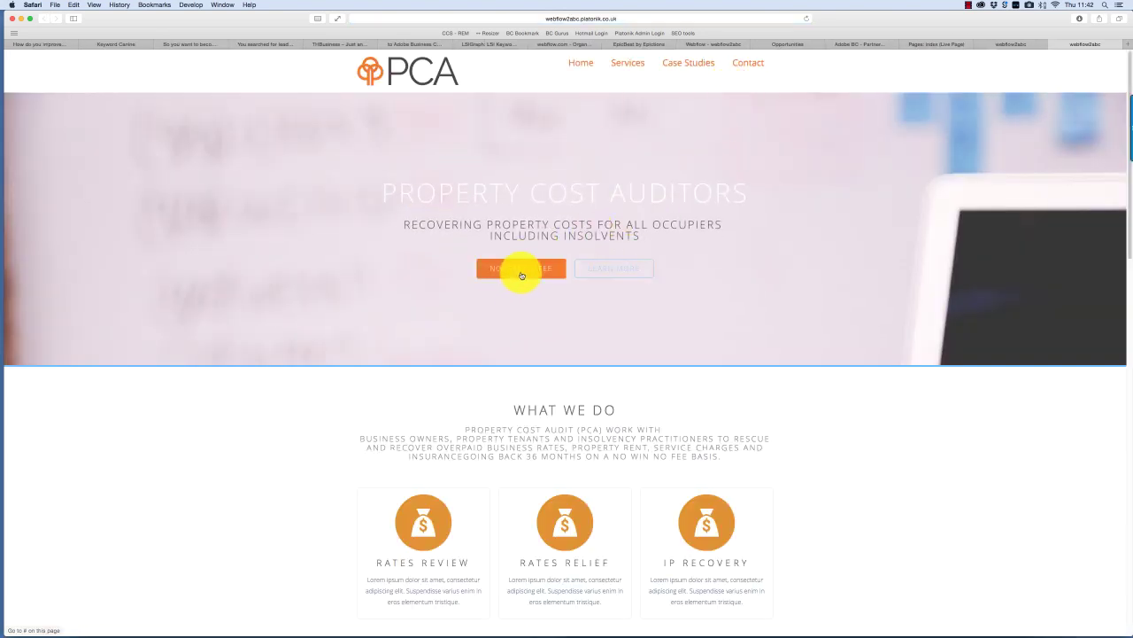
# - Scroll the live PCA home page down to the footer and back up
pyautogui.scroll(-10, 657, 161)
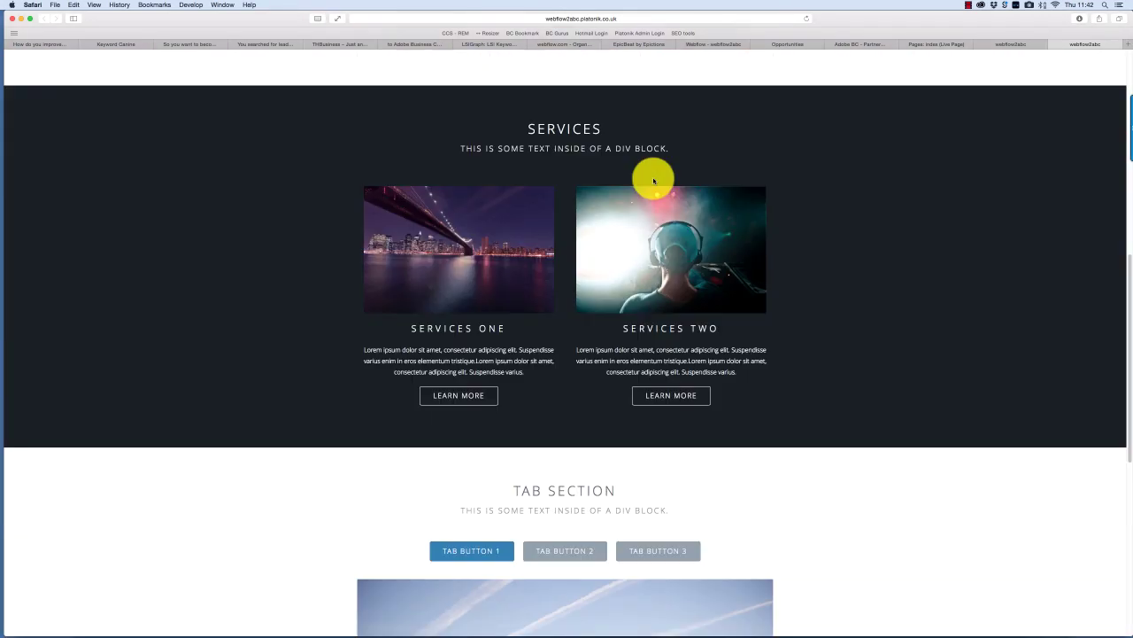
pyautogui.scroll(-5, 653, 181)
pyautogui.scroll(15, 663, 185)
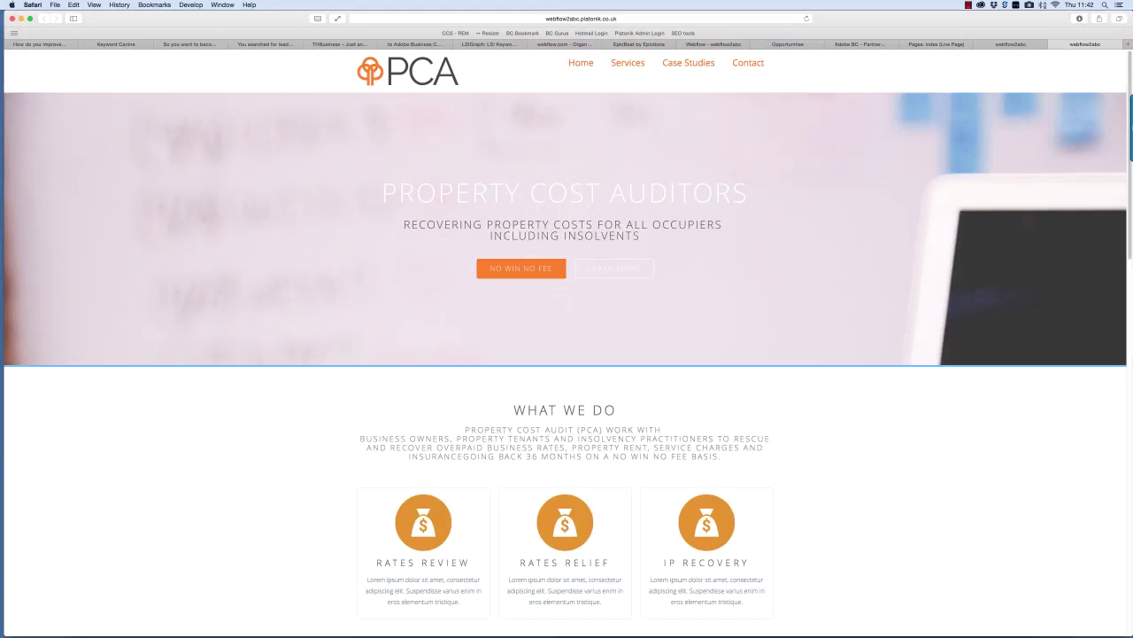
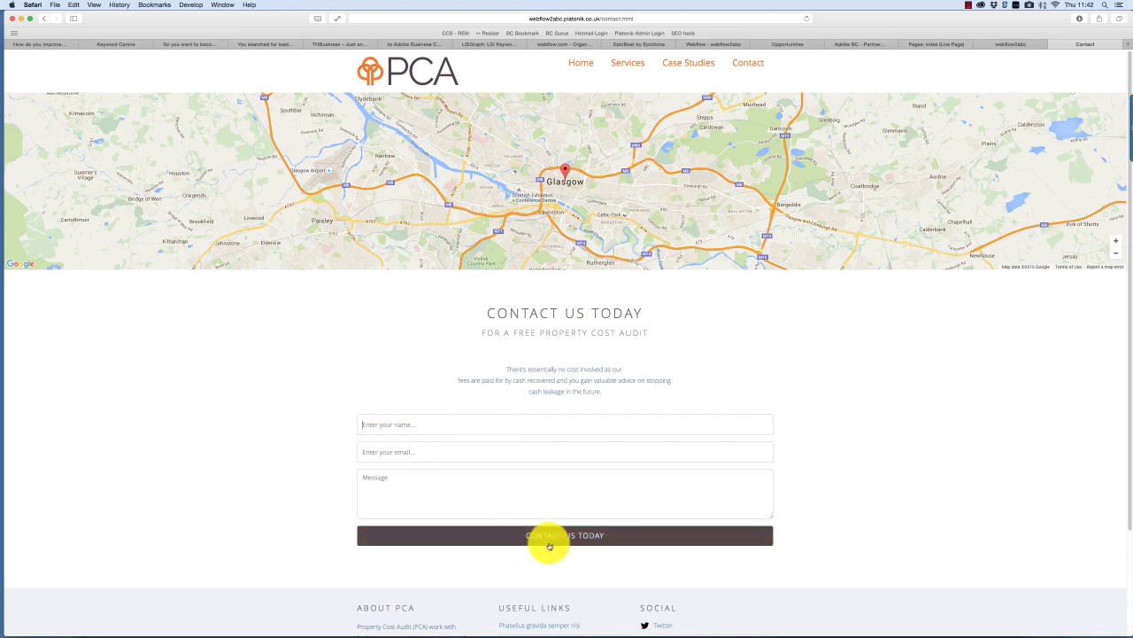
# - Close the live home page and Contact preview tabs so the Platonik admin tab is active
pyautogui.click(1010, 44)
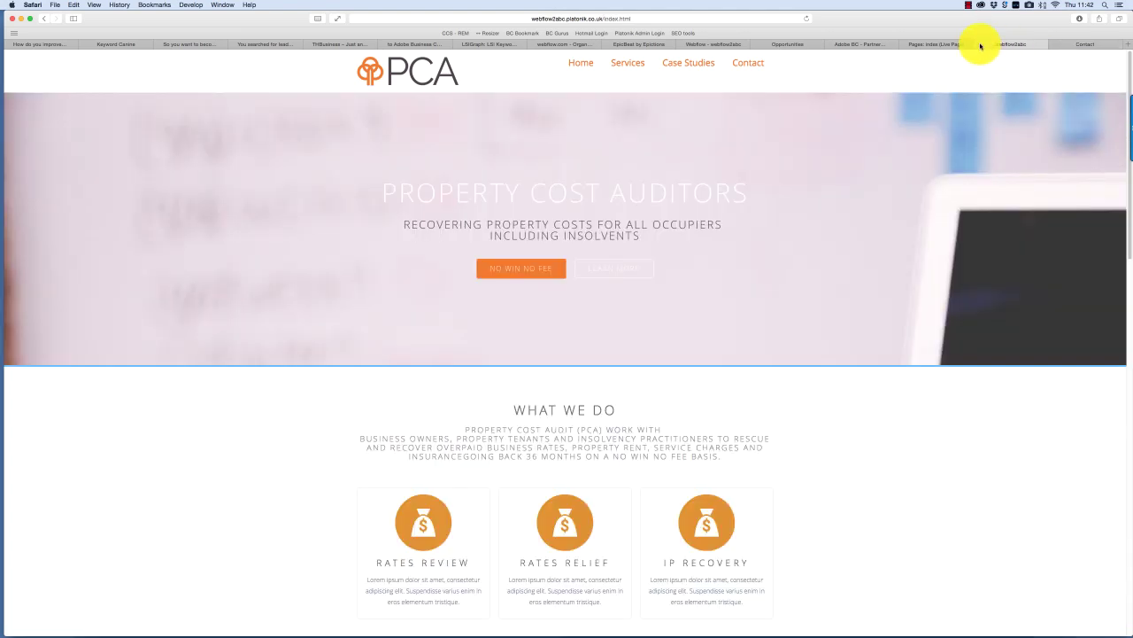
pyautogui.click(980, 45)
pyautogui.click(977, 44)
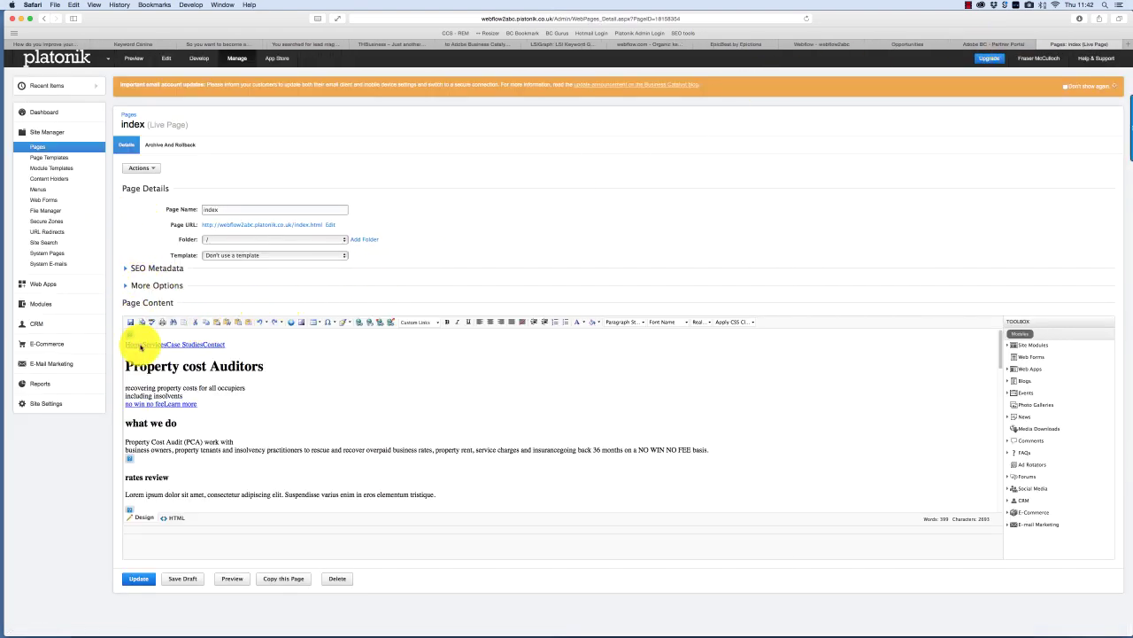
# - Enable the New admin editor in Site Settings > Beta Features, then return to Site Manager > Pages
pyautogui.click(45, 403)
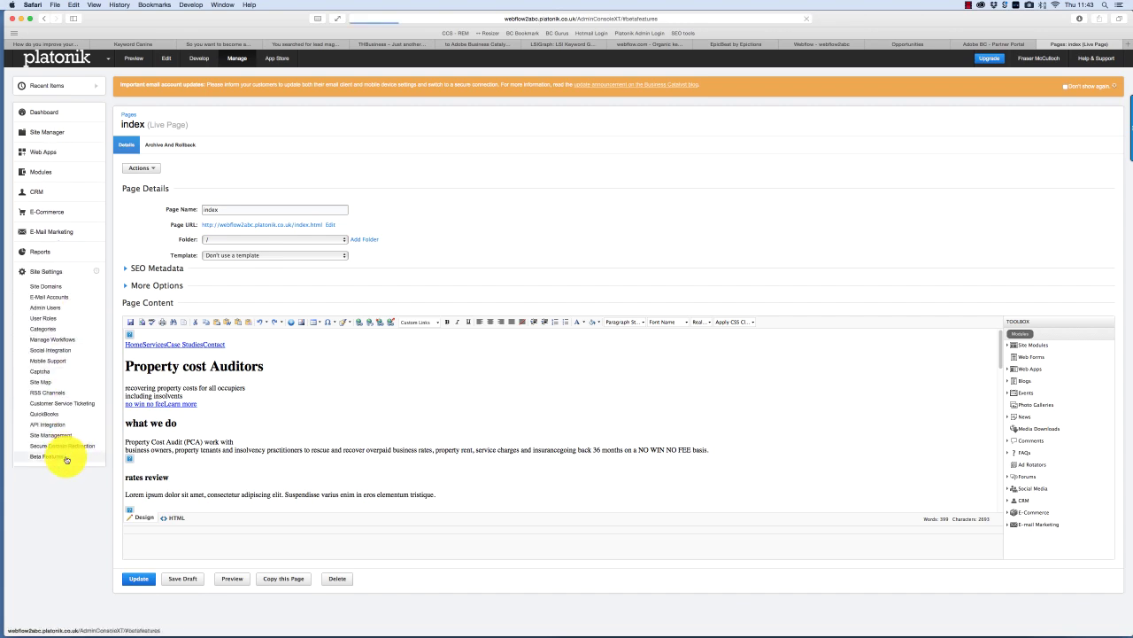
pyautogui.click(67, 460)
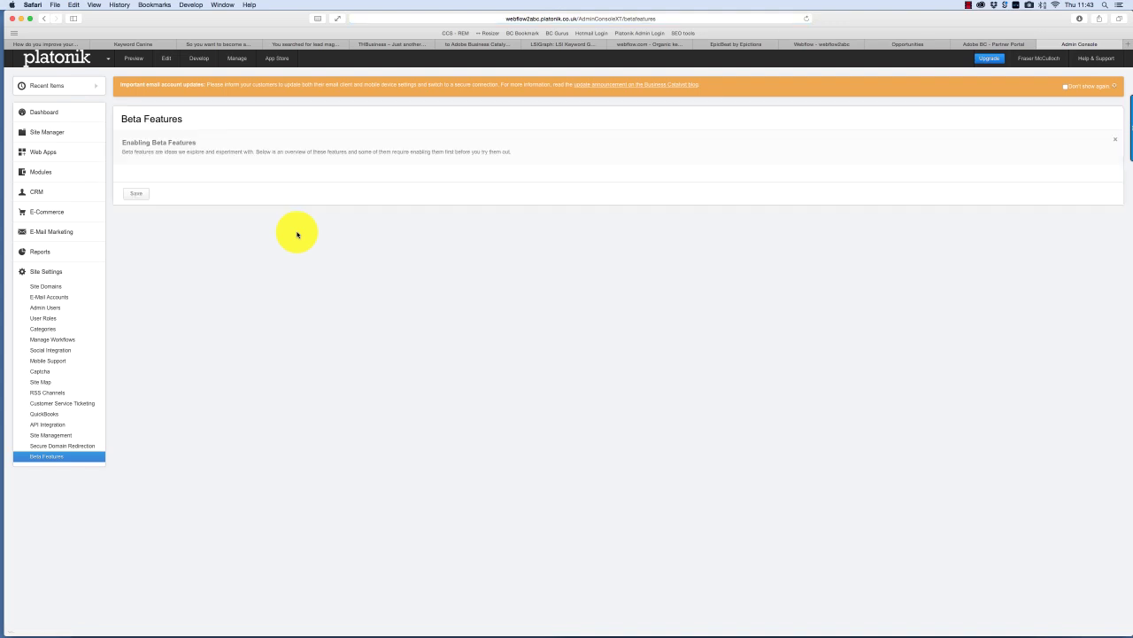
pyautogui.click(206, 205)
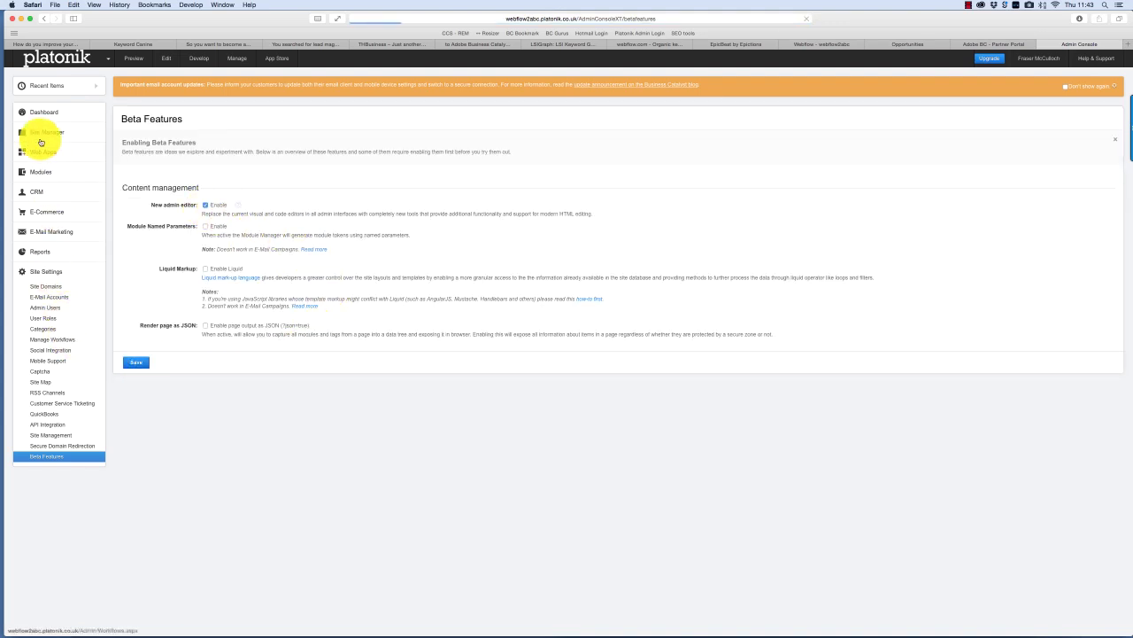
pyautogui.click(49, 135)
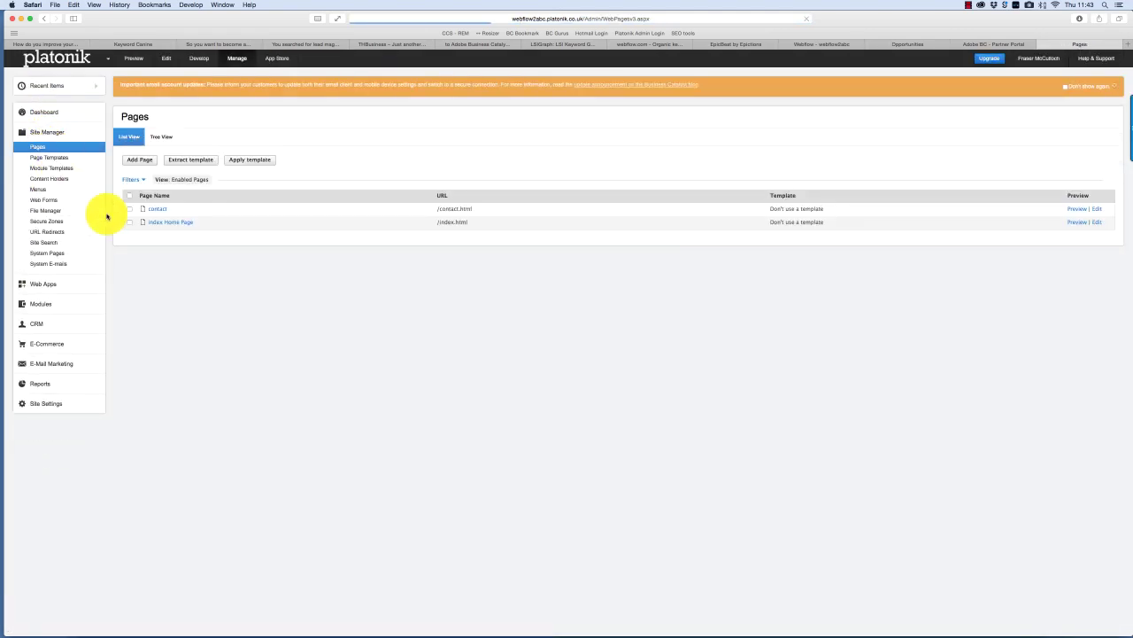
# - Open the contact page in the editor and switch its content to HTML source view
pyautogui.click(162, 212)
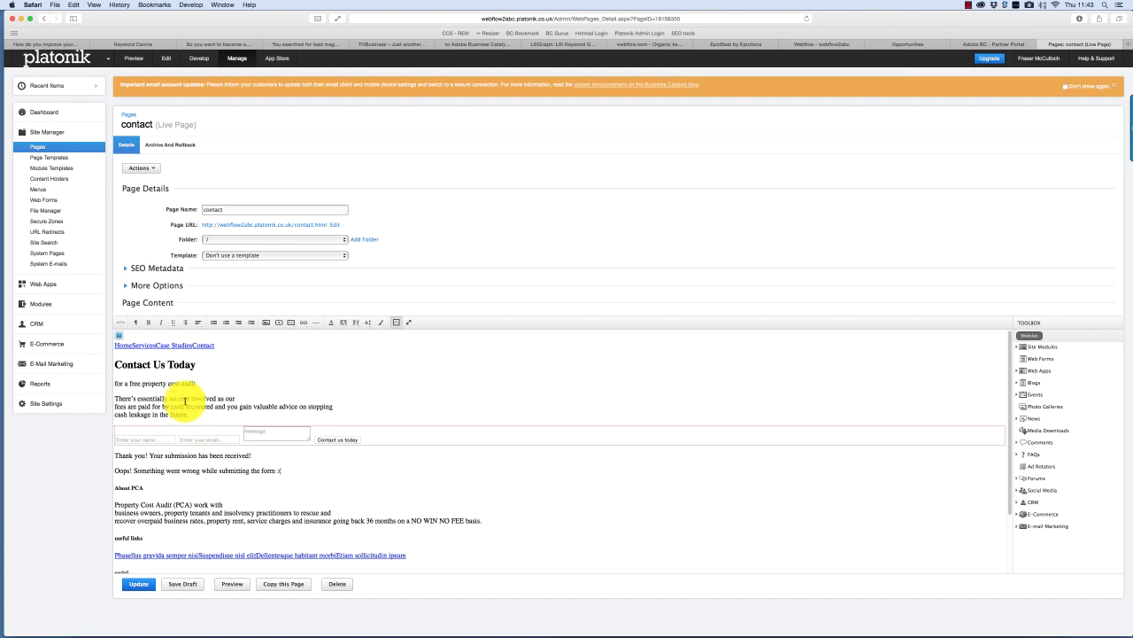
pyautogui.click(120, 321)
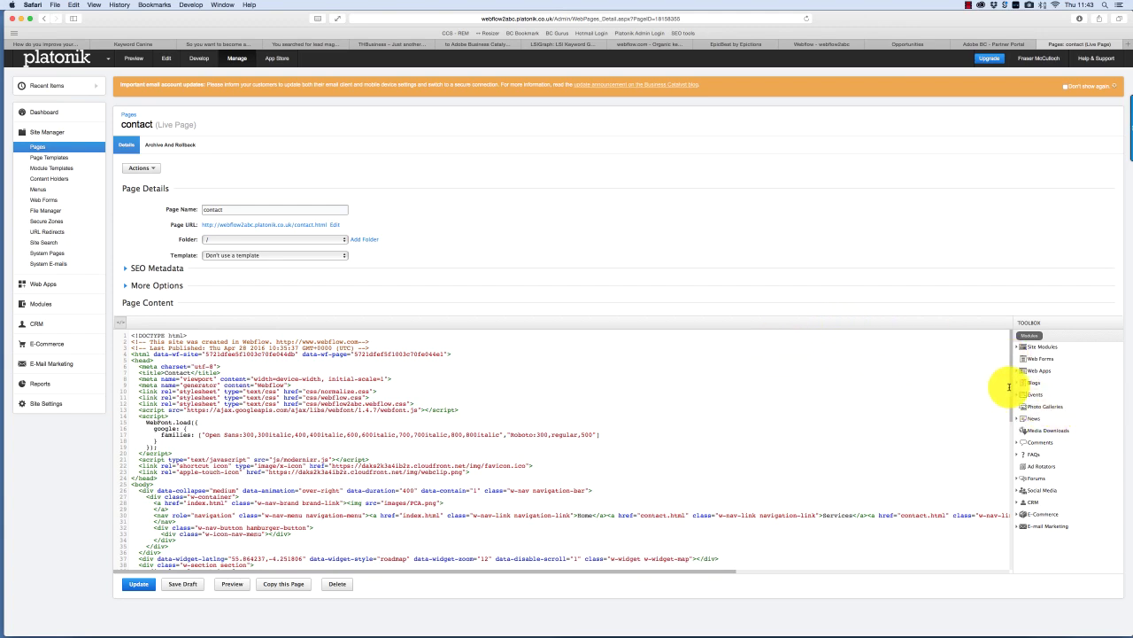
pyautogui.moveTo(1010, 404); pyautogui.dragTo(974, 316)
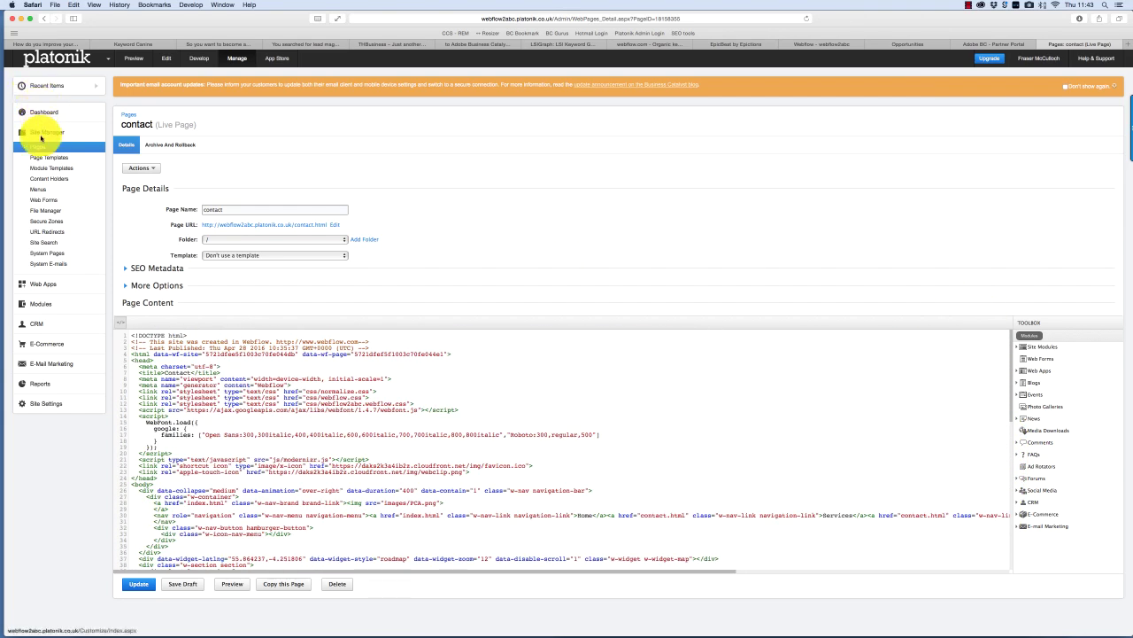
# - Add a web form named 'New Contact Form' using the Customer Inquiry Workflow and save it
pyautogui.click(49, 201)
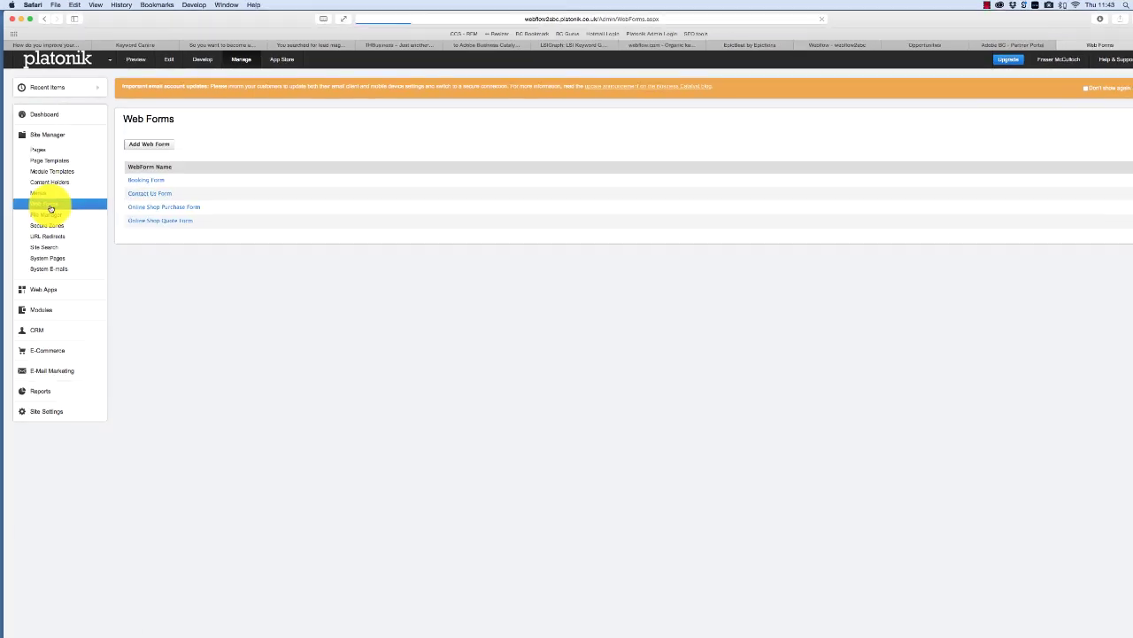
pyautogui.click(243, 220)
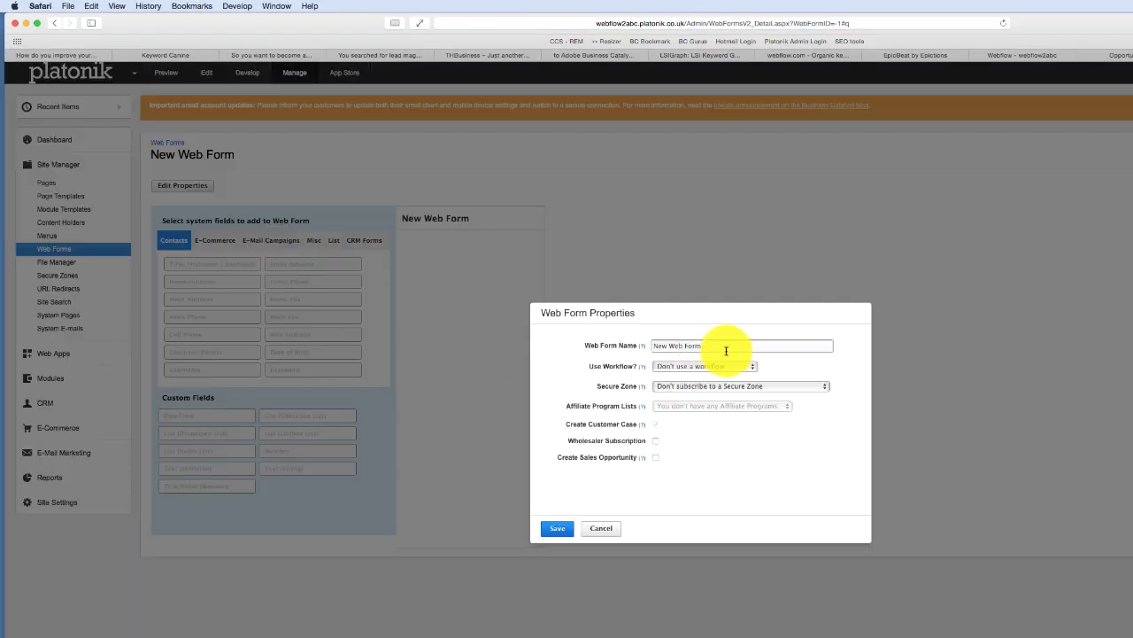
pyautogui.click(671, 345)
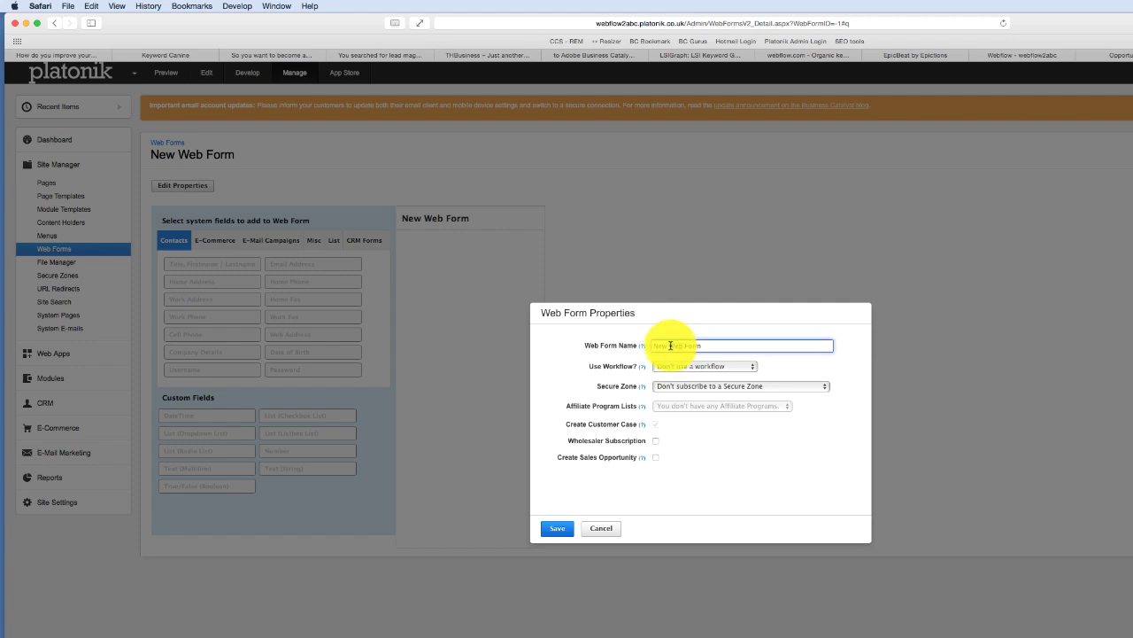
pyautogui.doubleClick(670, 346)
pyautogui.click(682, 367)
pyautogui.click(684, 386)
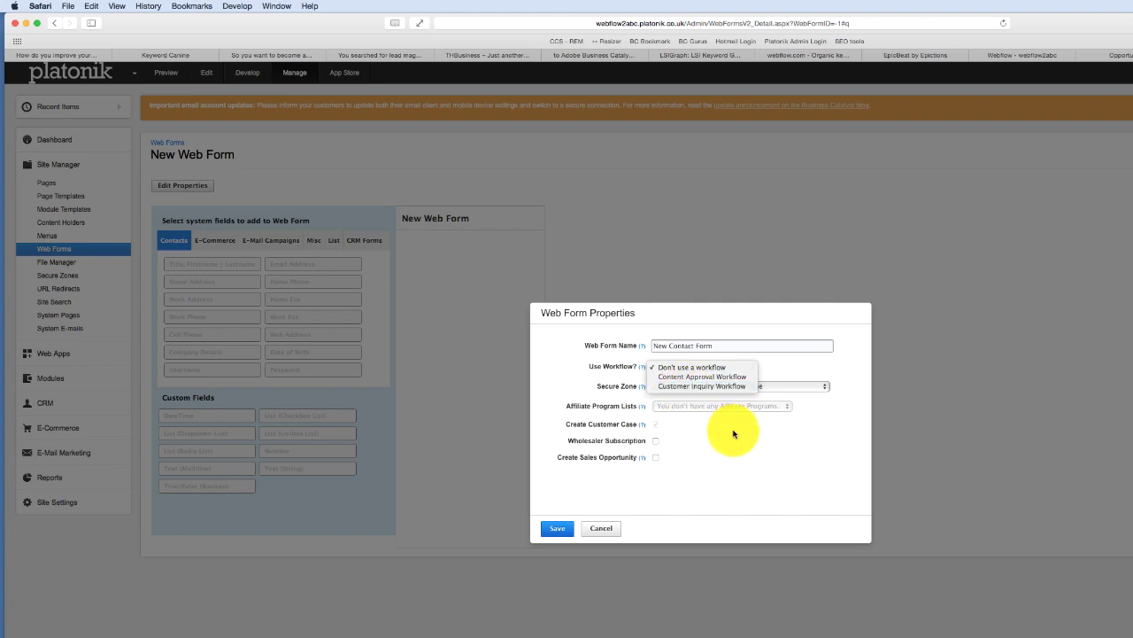
pyautogui.click(555, 526)
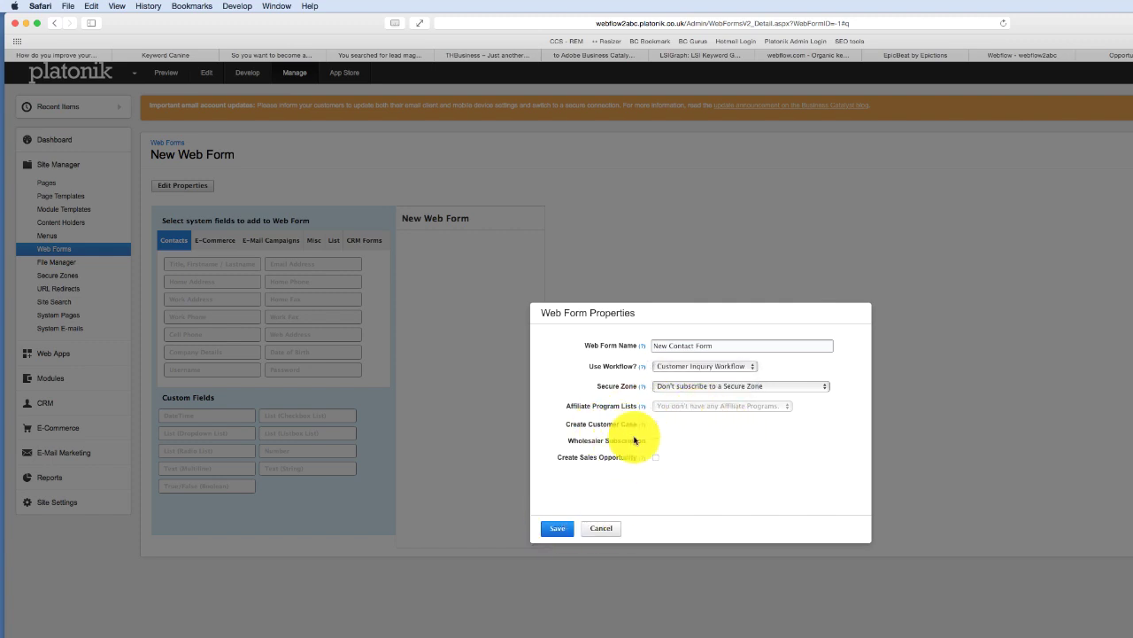
pyautogui.click(557, 529)
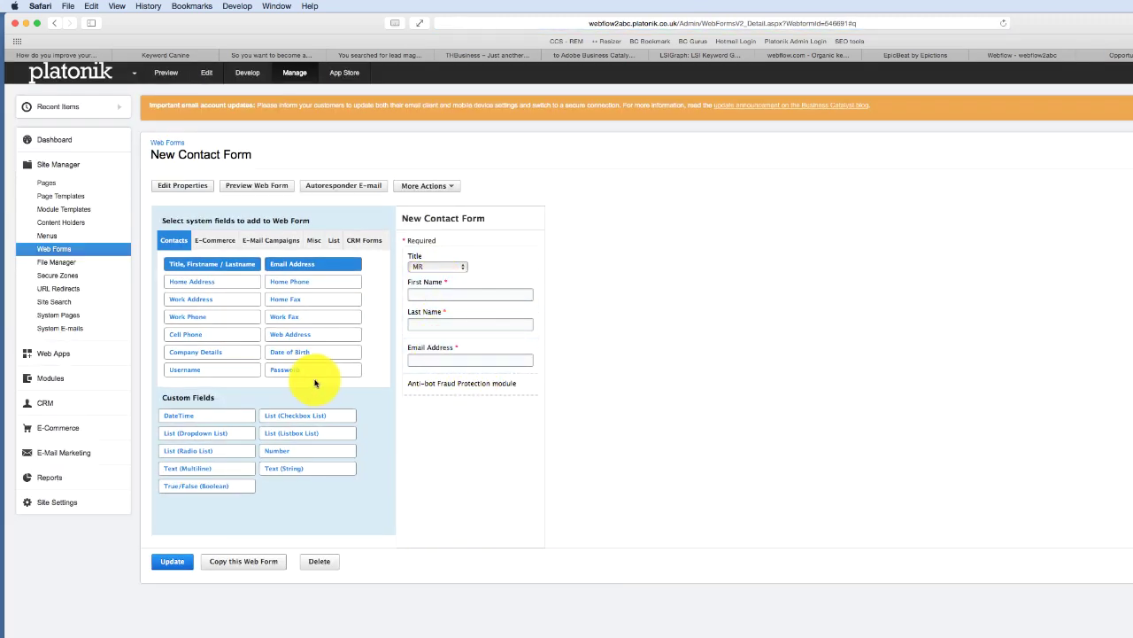
# - Add a Company field above Anti-bot and a required multiline 'Tell us about your properties?' field
pyautogui.click(211, 357)
pyautogui.moveTo(475, 399); pyautogui.dragTo(470, 410)
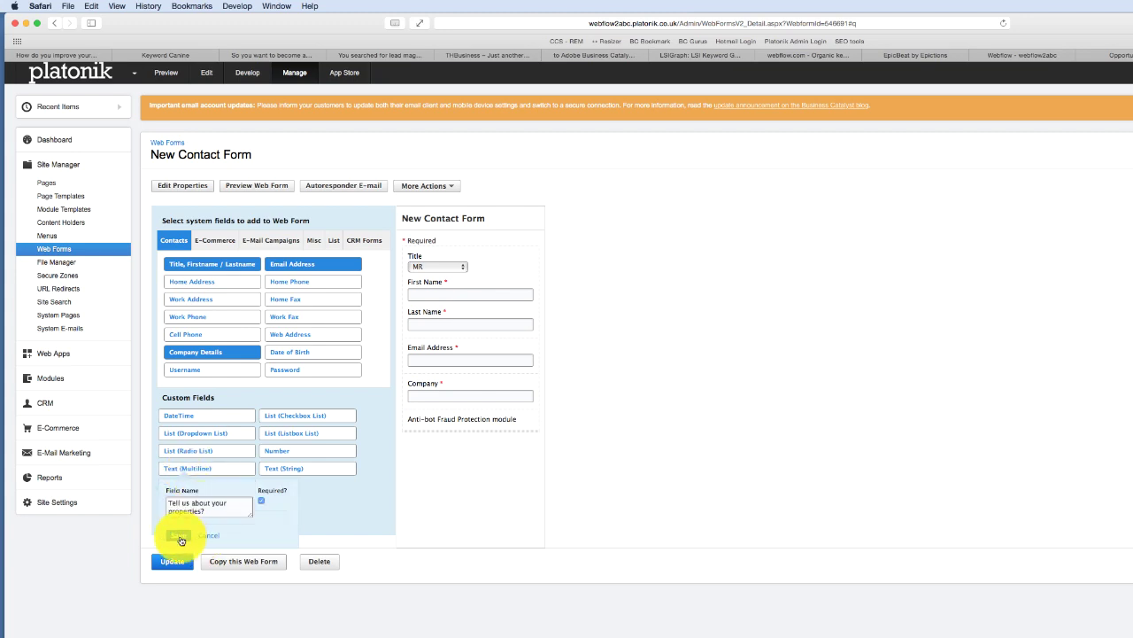
pyautogui.click(179, 536)
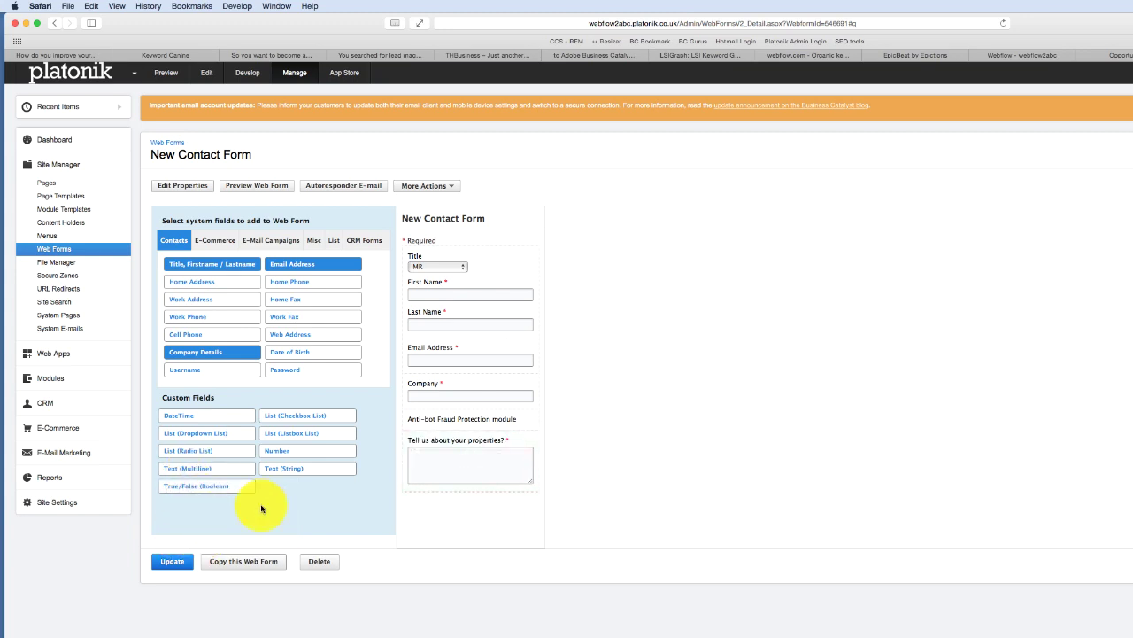
pyautogui.moveTo(466, 274)
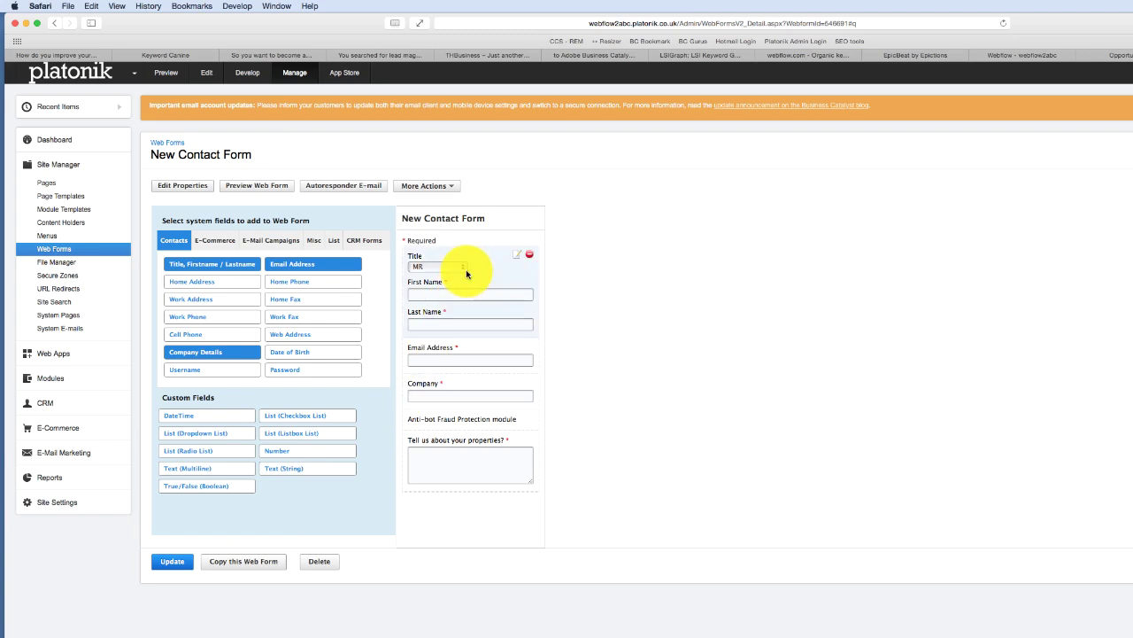
pyautogui.click(448, 187)
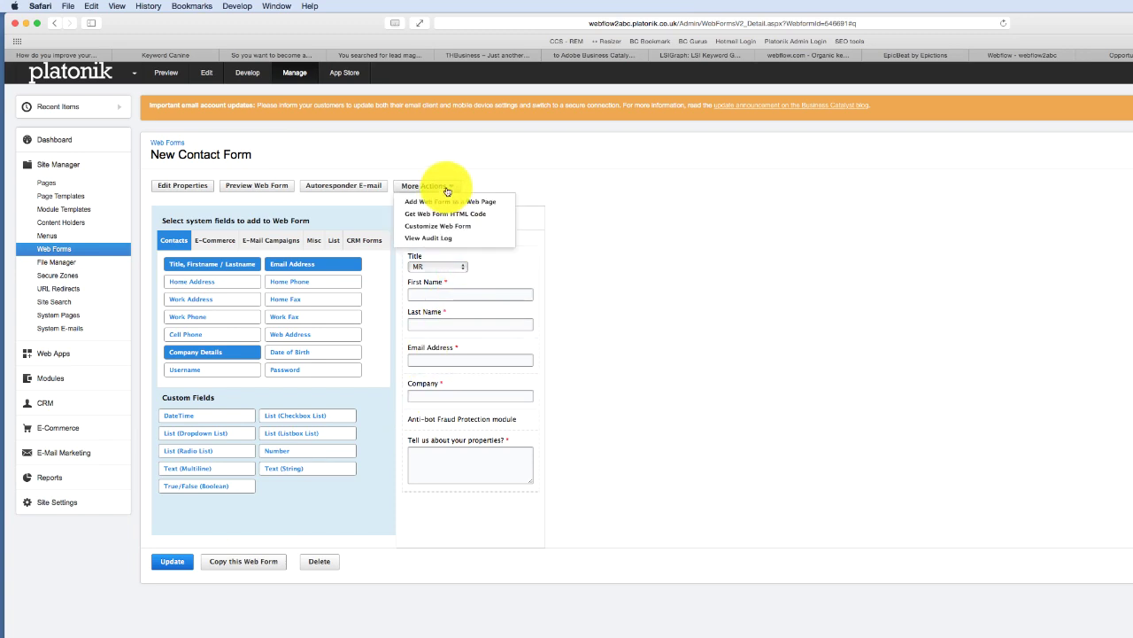
pyautogui.click(746, 207)
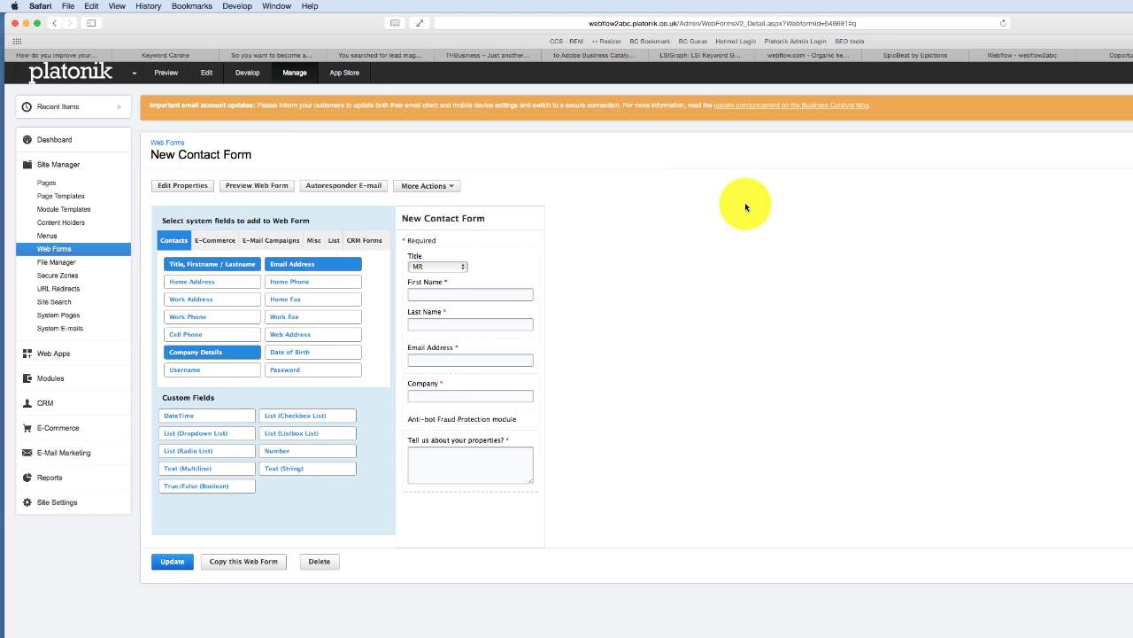
pyautogui.moveTo(459, 280)
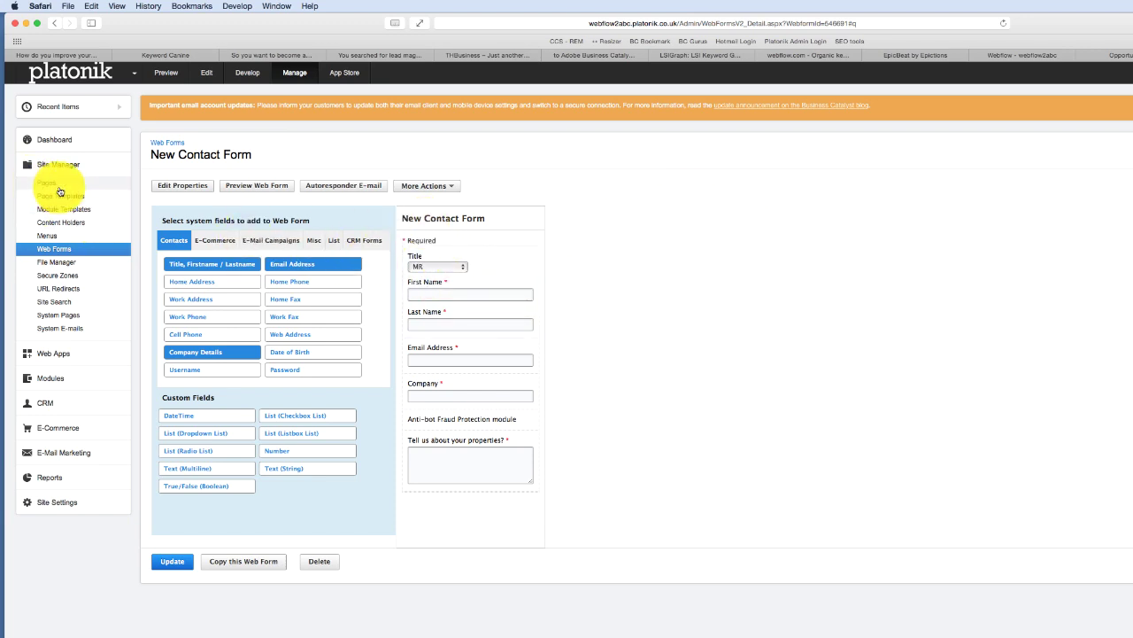
# - Open the contact page, review its form code, and duplicate it as the draft 'contact Copy'
pyautogui.click(49, 185)
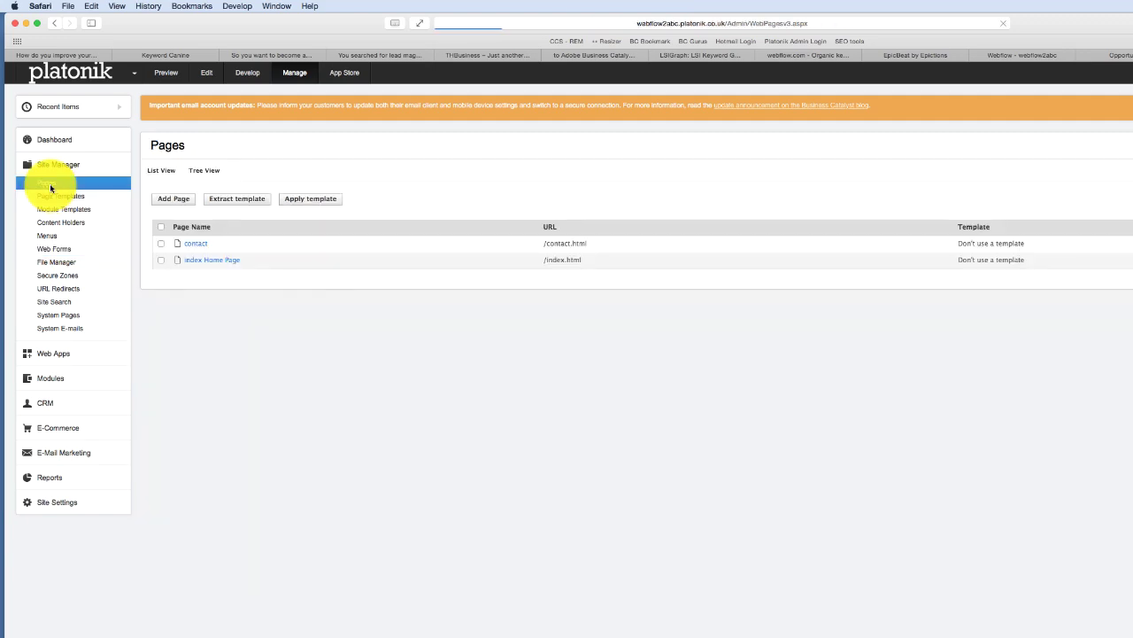
pyautogui.click(205, 266)
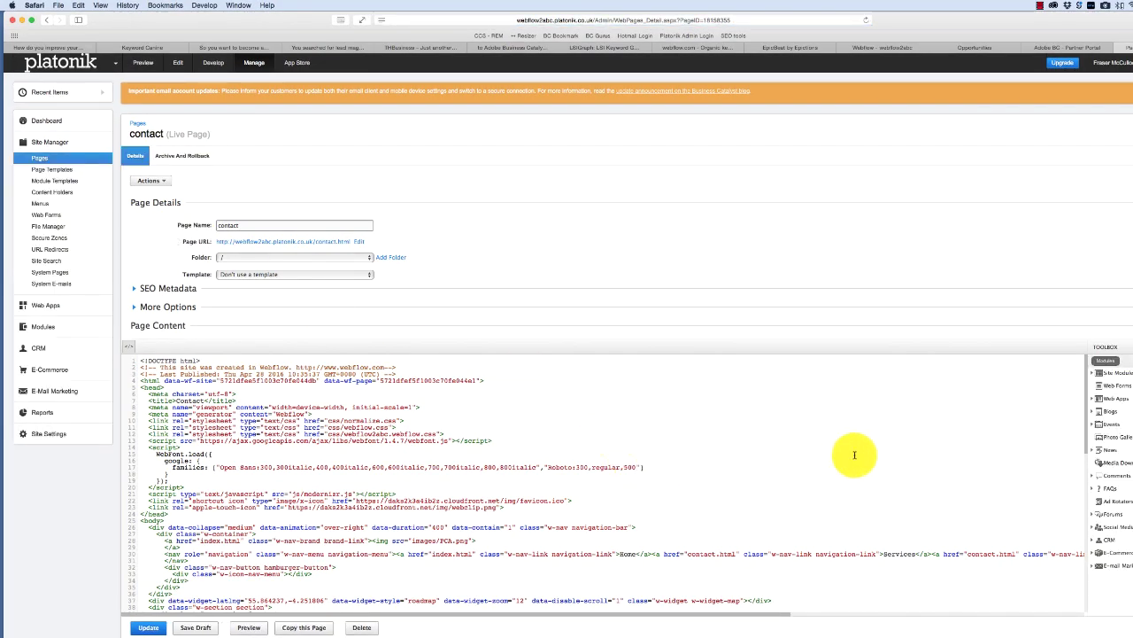
pyautogui.moveTo(1086, 408); pyautogui.dragTo(1072, 477)
pyautogui.scroll(-1, 974, 483)
pyautogui.moveTo(868, 476); pyautogui.dragTo(379, 384)
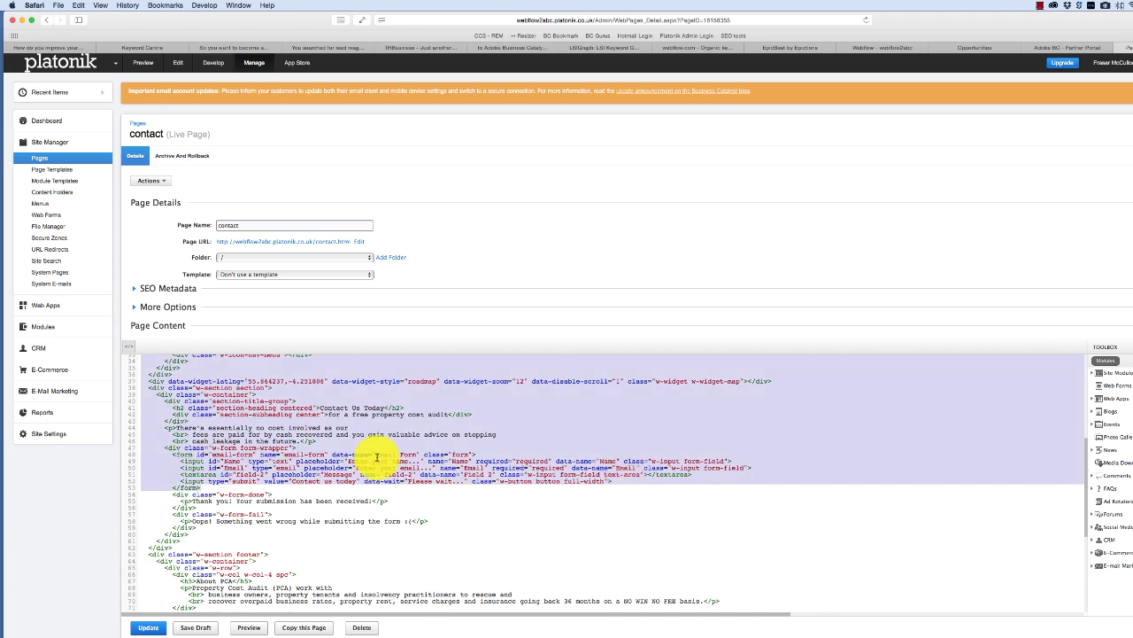
pyautogui.click(181, 472)
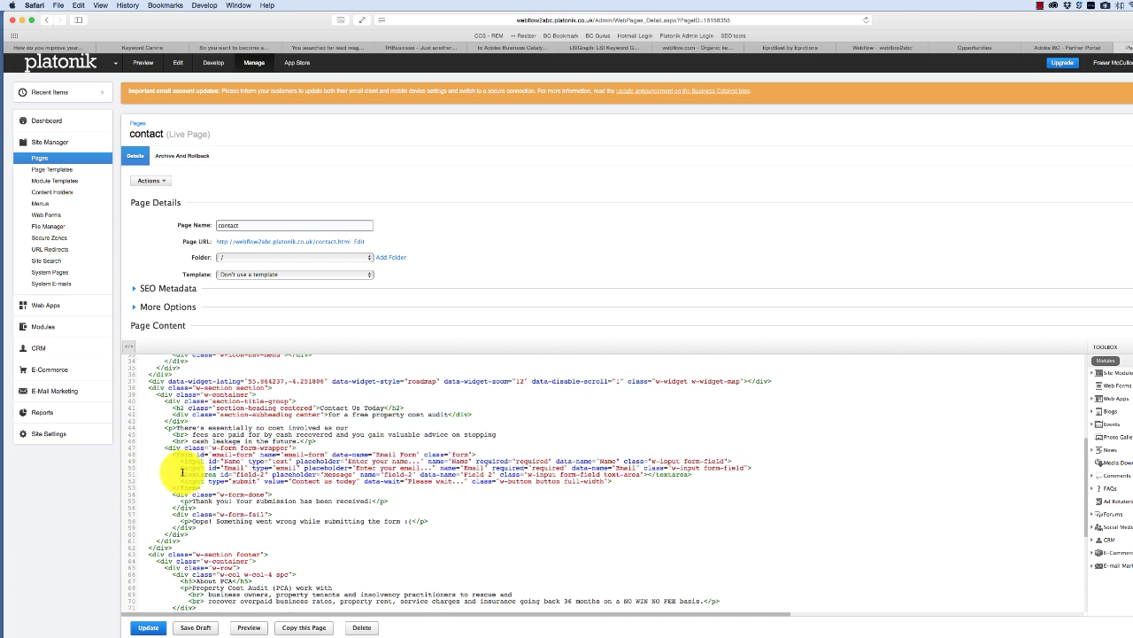
pyautogui.click(316, 628)
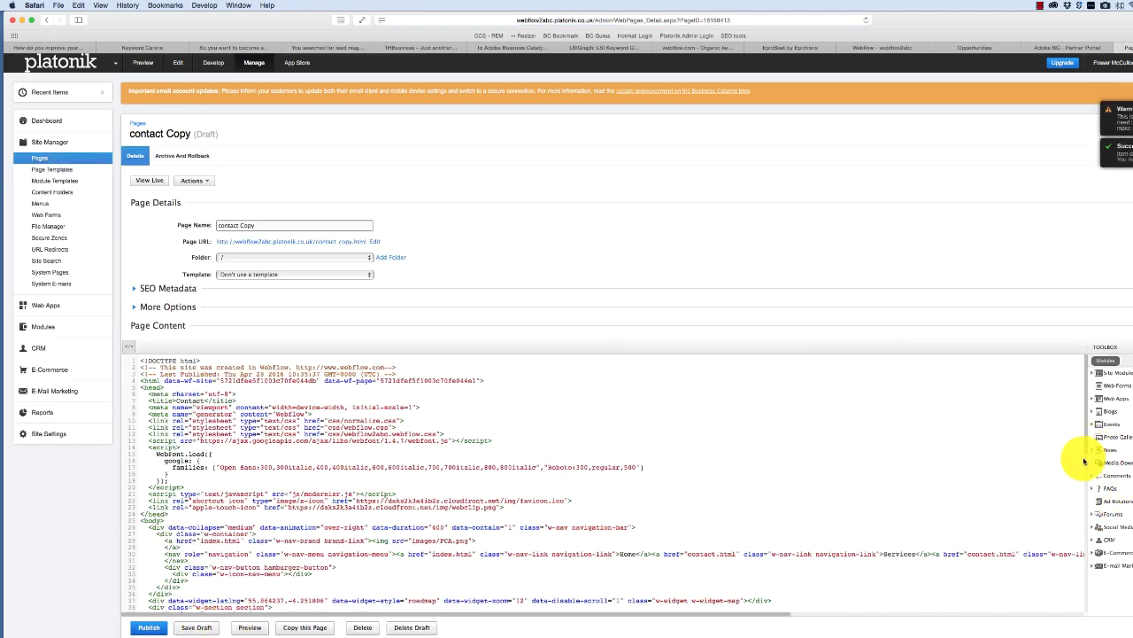
# - Select the hard-coded contact form markup starting at line 48 in the HTML source
pyautogui.scroll(-7, 1084, 461)
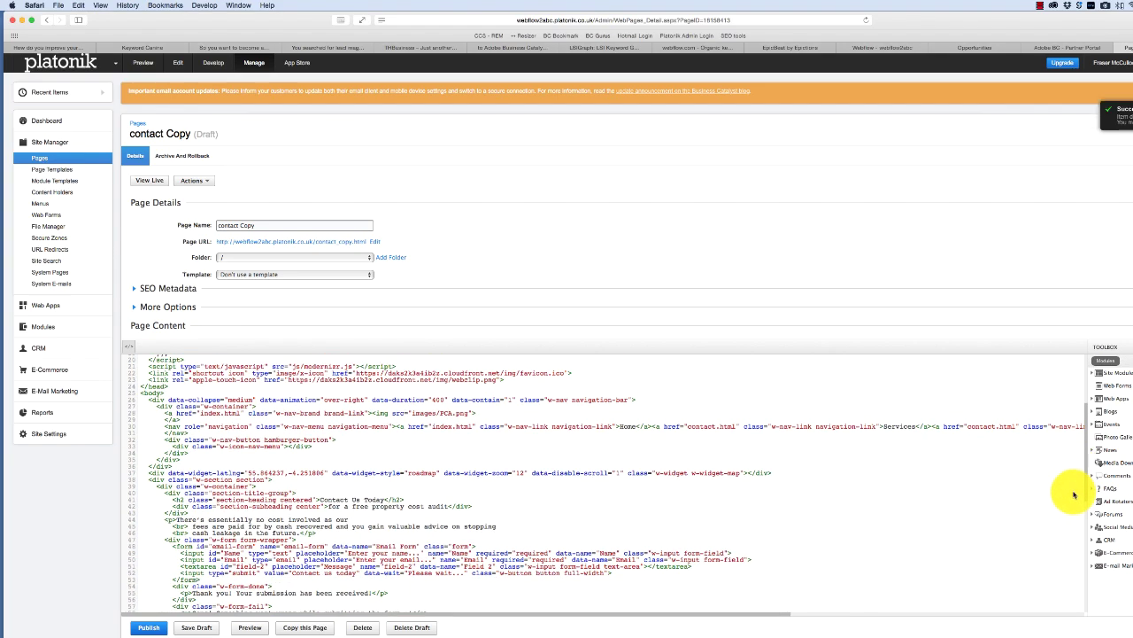
pyautogui.scroll(-4, 1073, 504)
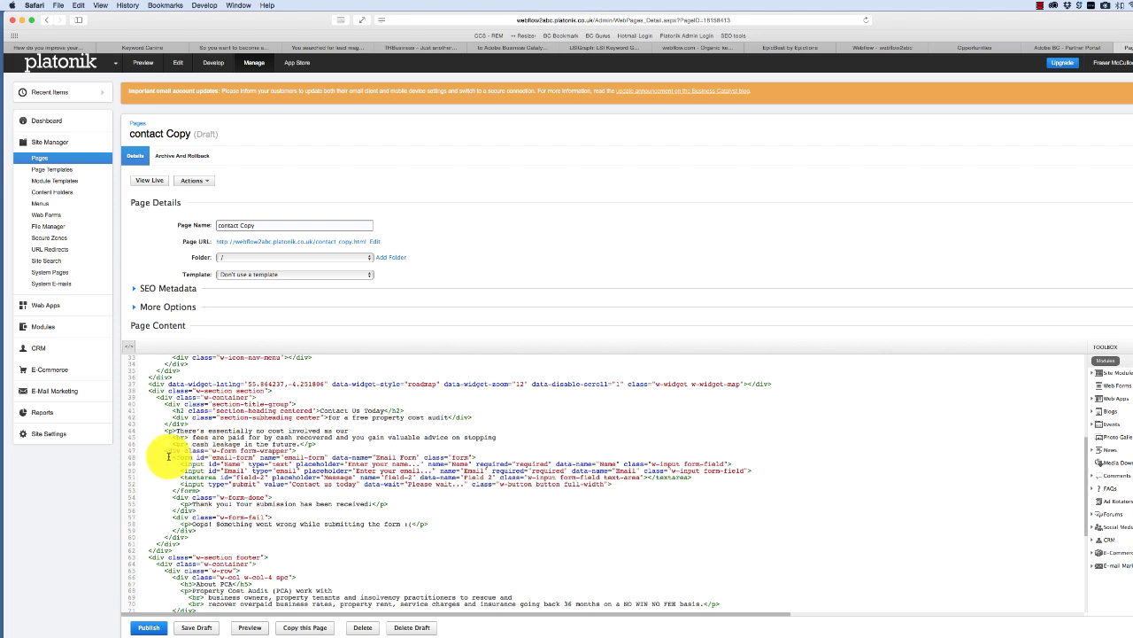
pyautogui.click(192, 457)
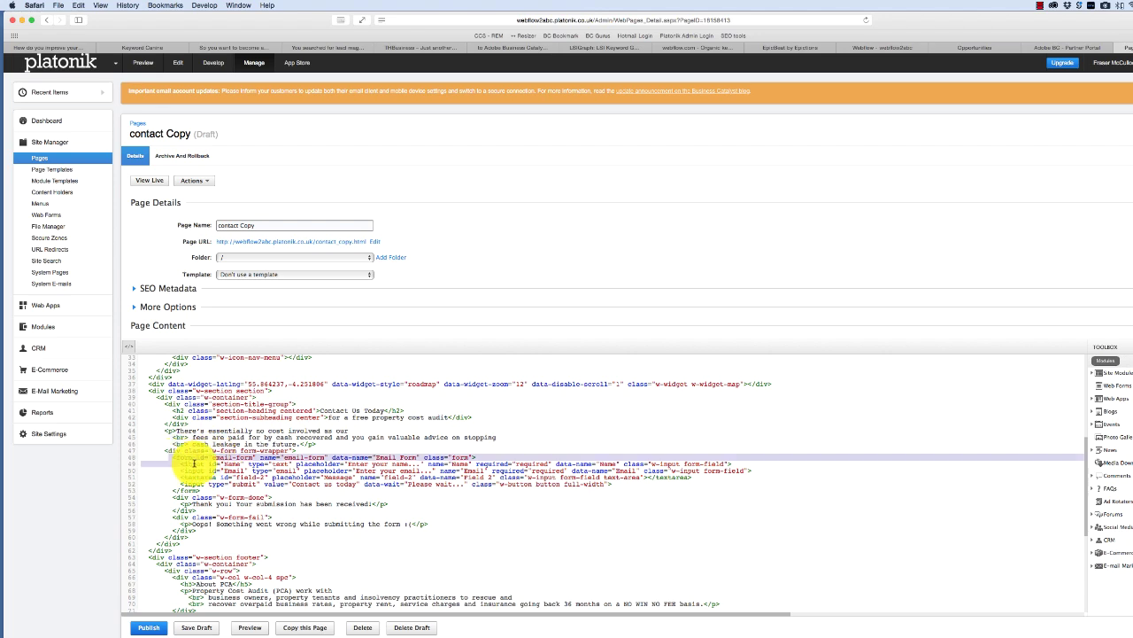
pyautogui.moveTo(197, 466); pyautogui.dragTo(205, 542)
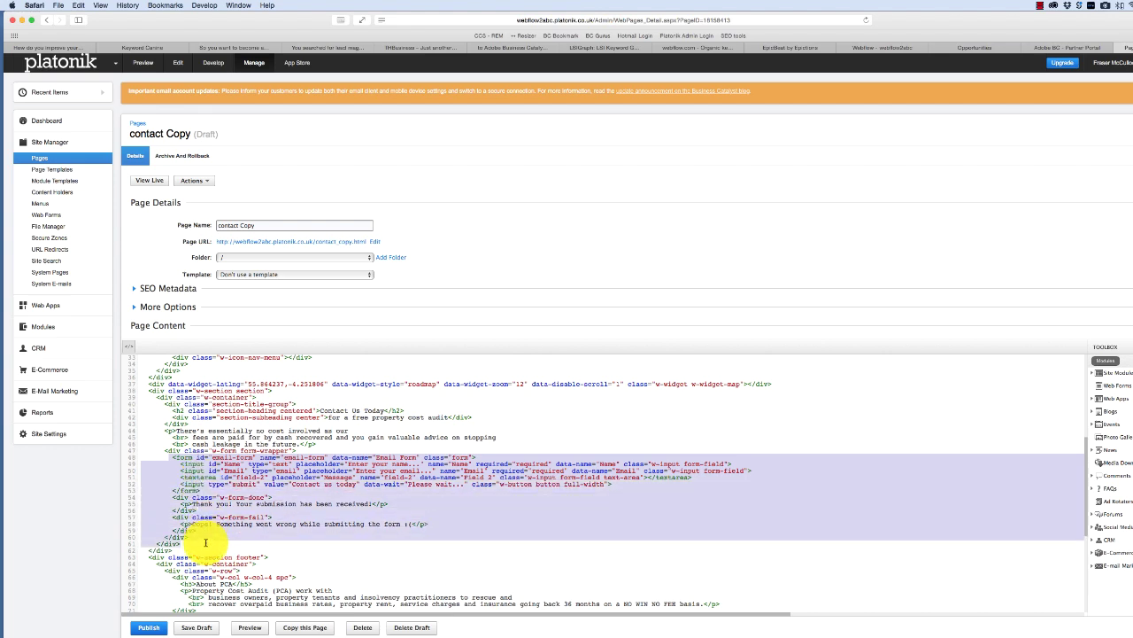
pyautogui.scroll(1, 796, 442)
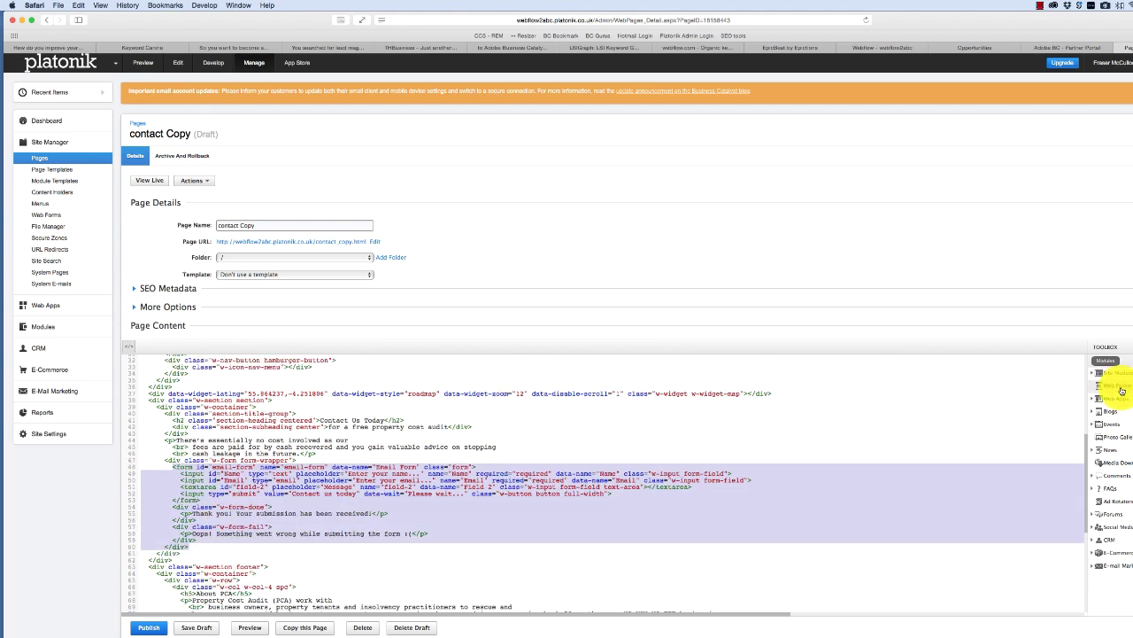
# - Insert the New Contact Form web form module in place of the selected markup
pyautogui.click(1121, 387)
pyautogui.click(459, 270)
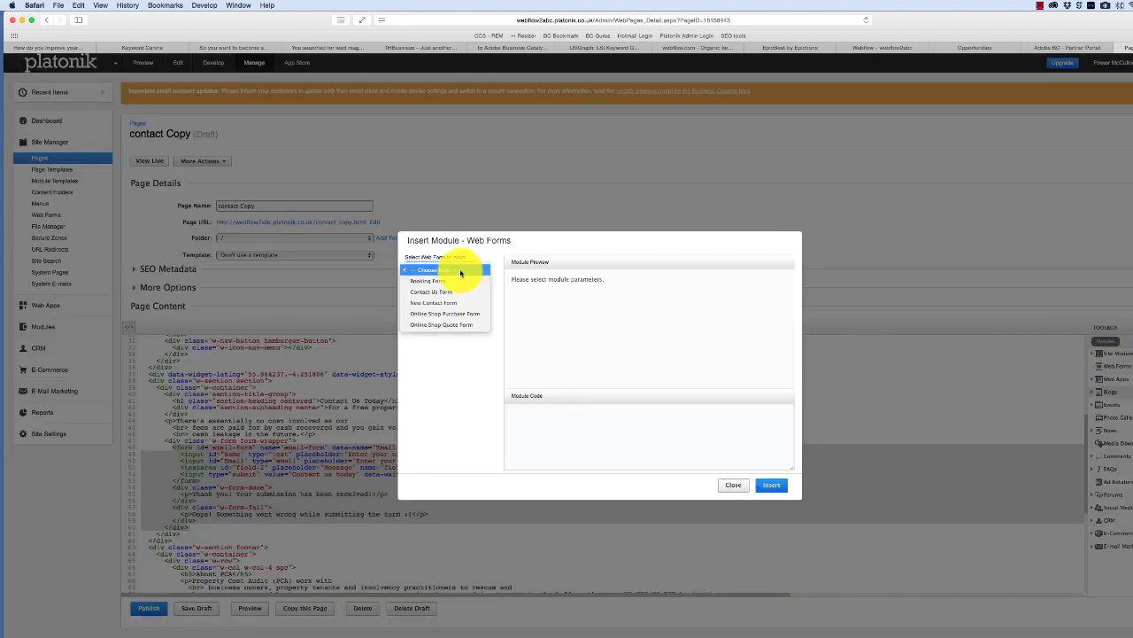
pyautogui.click(444, 302)
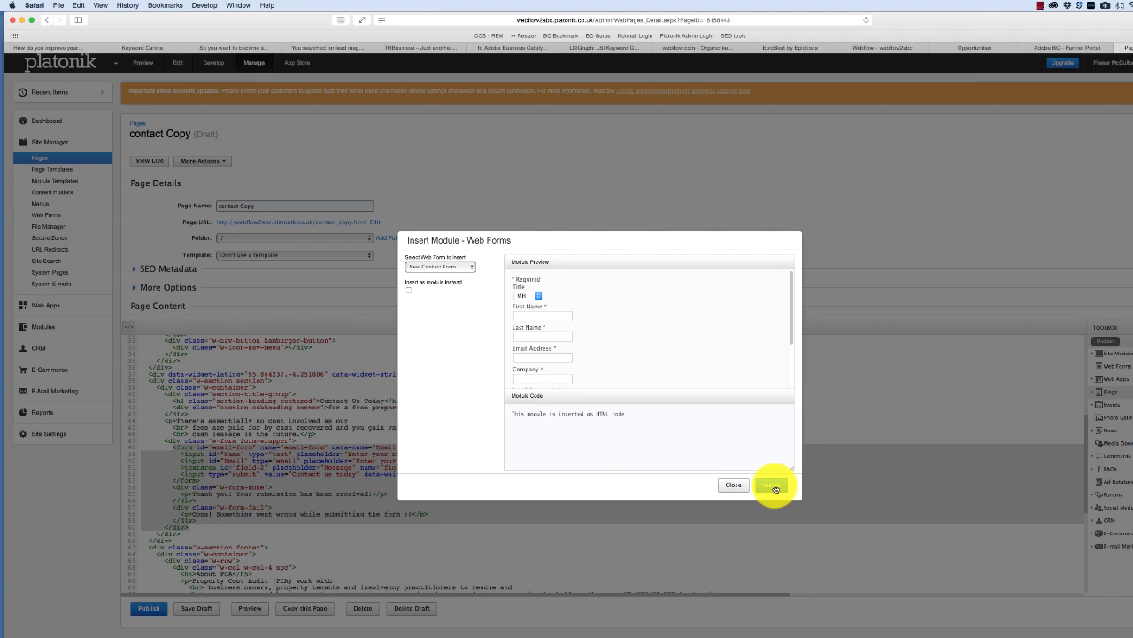
pyautogui.scroll(-2, 792, 342)
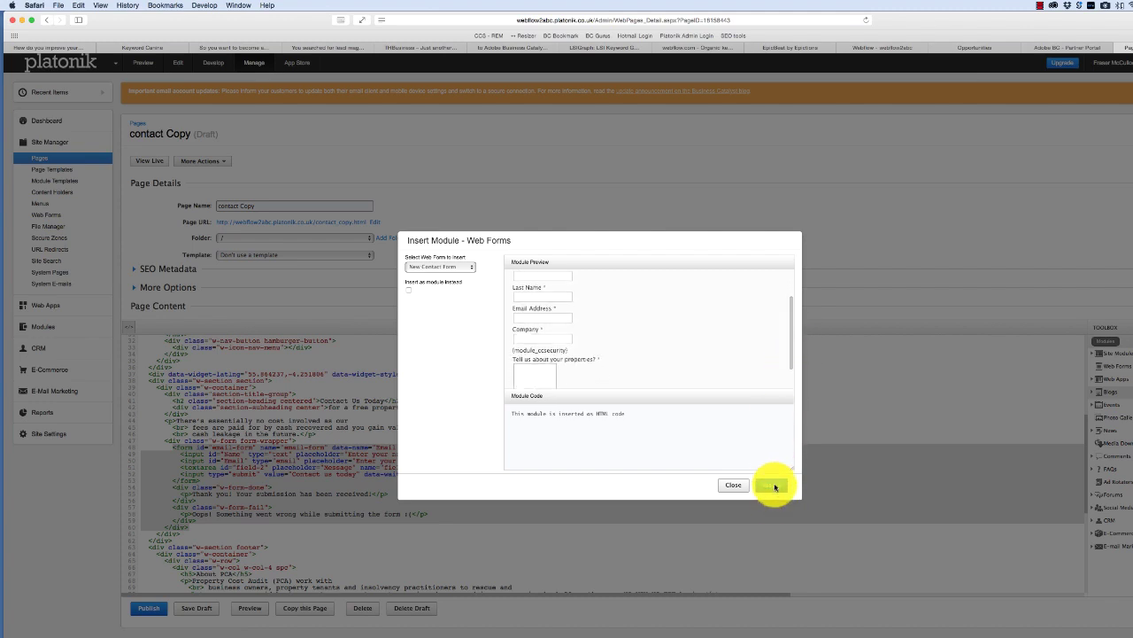
pyautogui.click(774, 486)
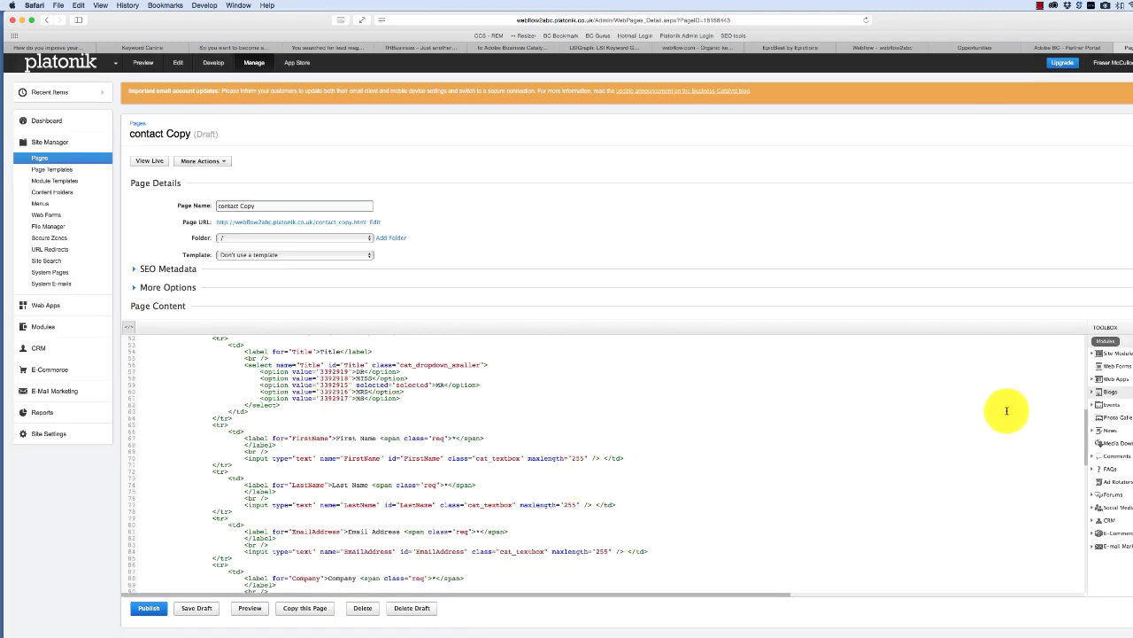
# - Delete the Title dropdown block from the inserted form code and bring up the TextEdit notes
pyautogui.scroll(4, 1080, 403)
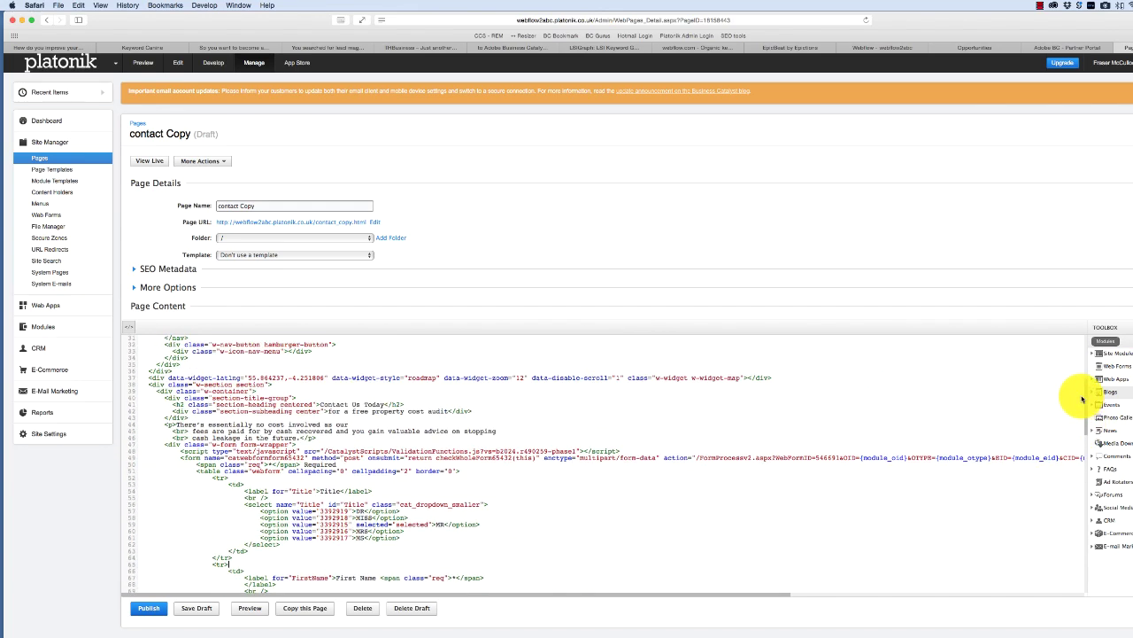
pyautogui.click(227, 455)
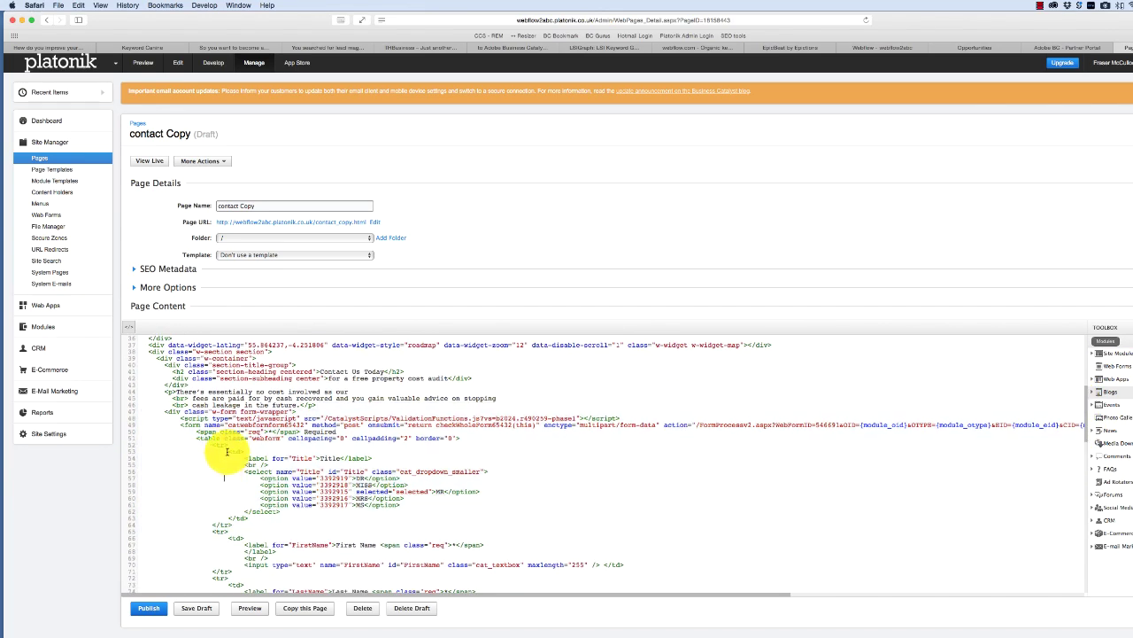
pyautogui.moveTo(227, 451); pyautogui.dragTo(351, 533)
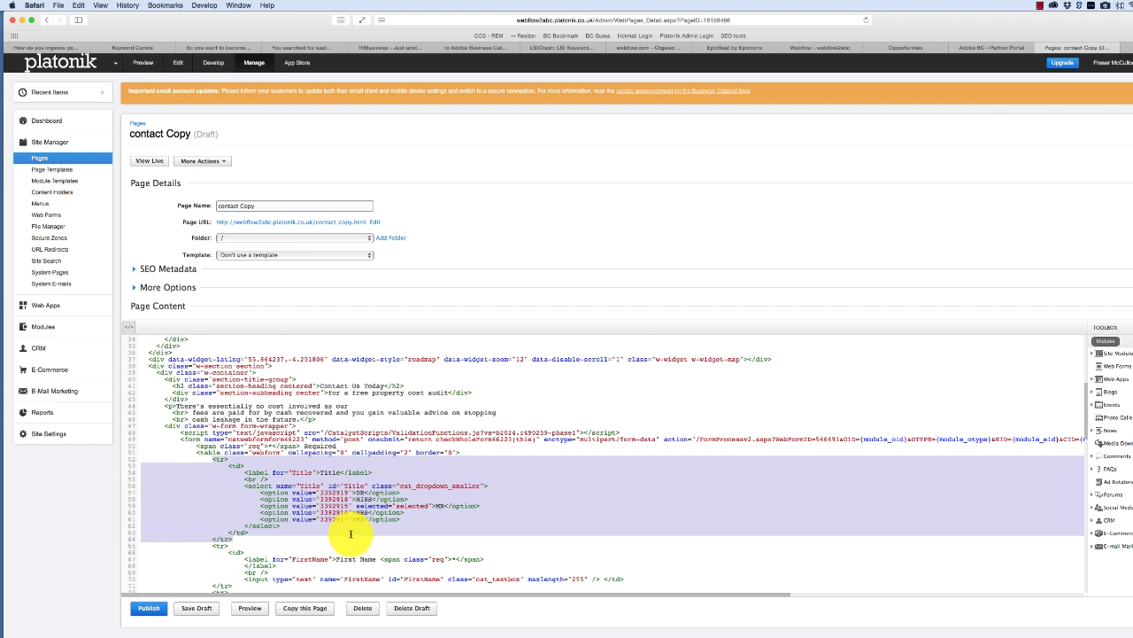
pyautogui.press('BackSpace')
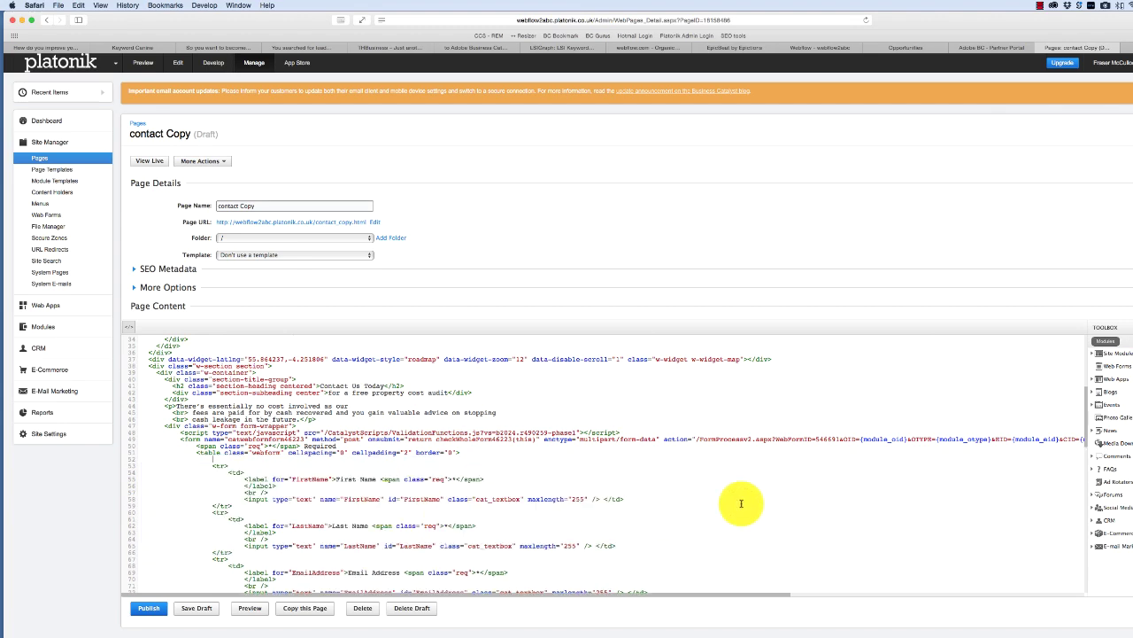
pyautogui.moveTo(1088, 422); pyautogui.dragTo(1083, 493)
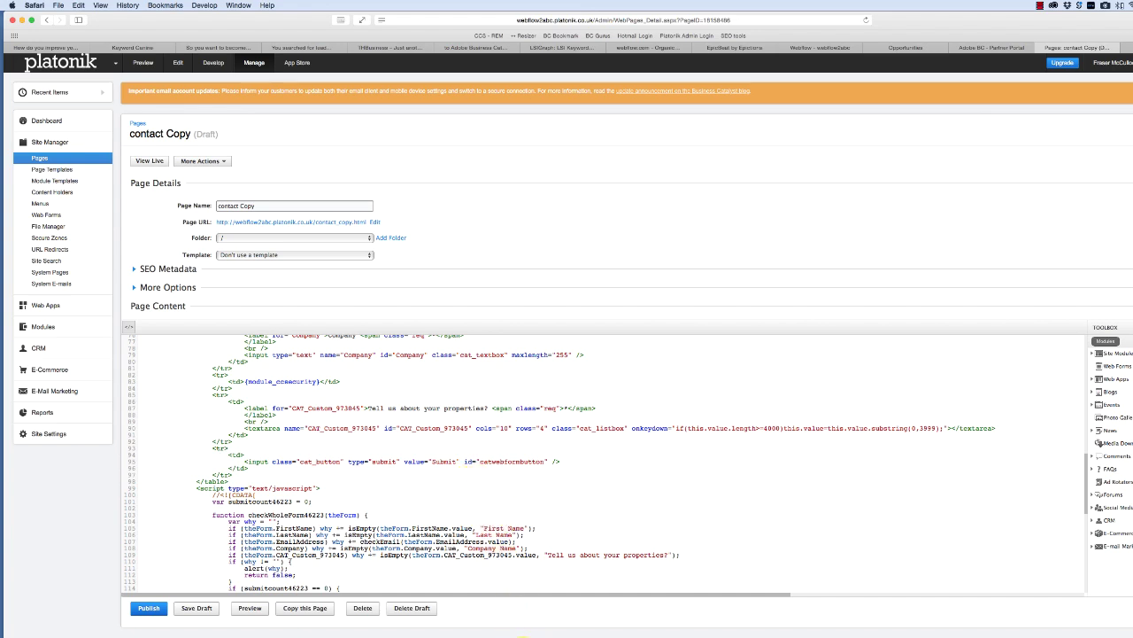
pyautogui.click(279, 634)
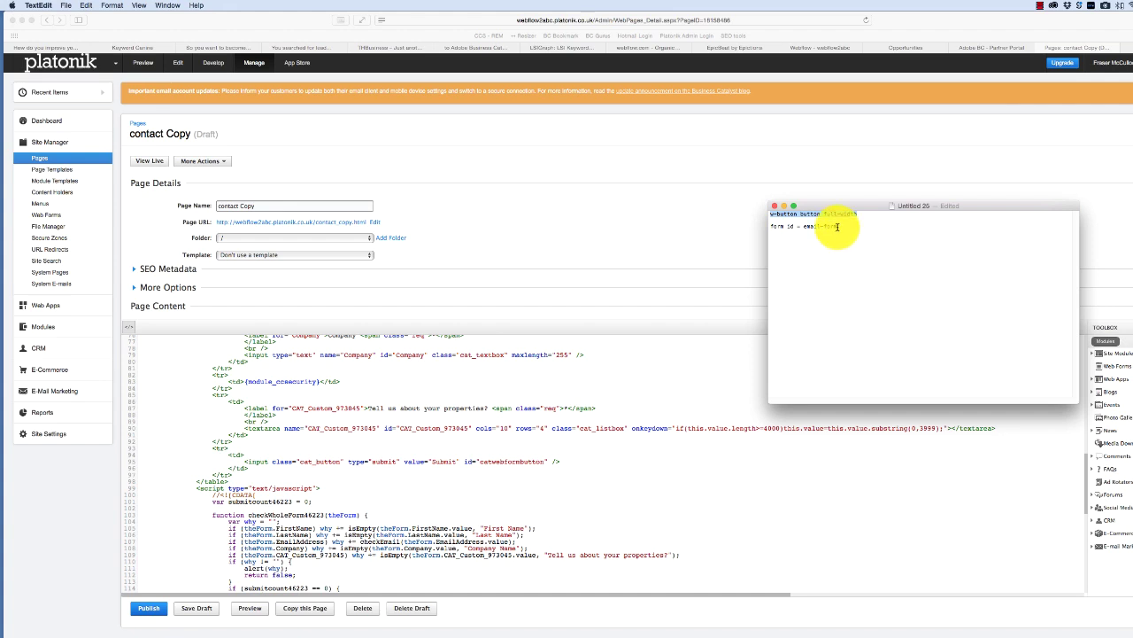
# - Replace the submit button's catwebformbutton id with 'email-form' copied from the notes
pyautogui.moveTo(836, 226); pyautogui.dragTo(807, 227)
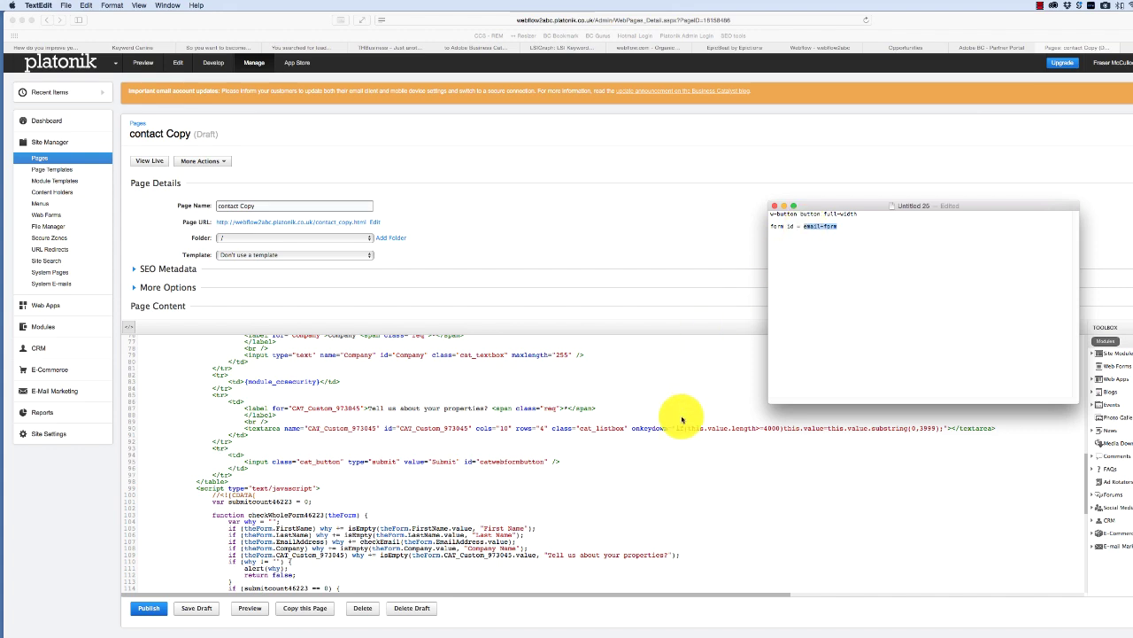
pyautogui.click(958, 470)
pyautogui.scroll(-5, 1085, 460)
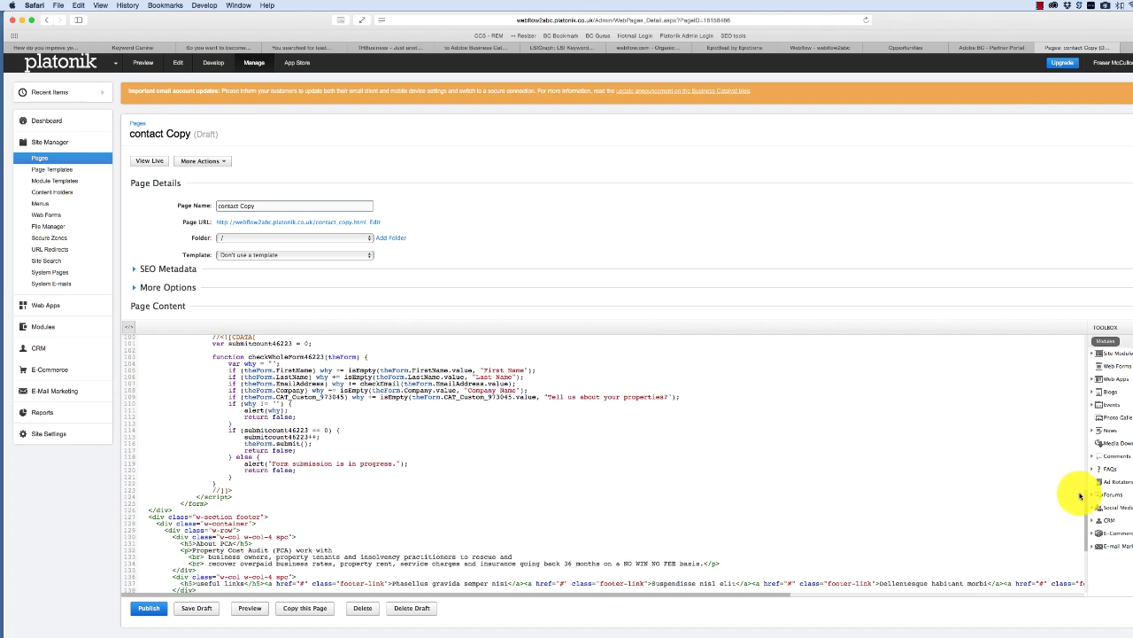
pyautogui.scroll(4, 1079, 496)
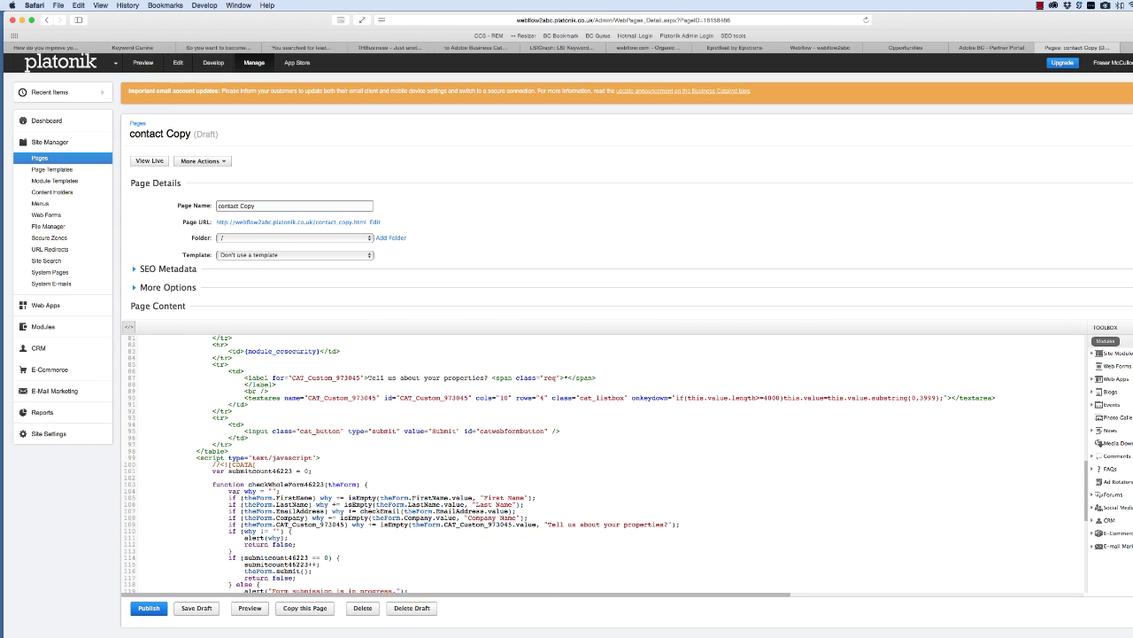
pyautogui.click(328, 627)
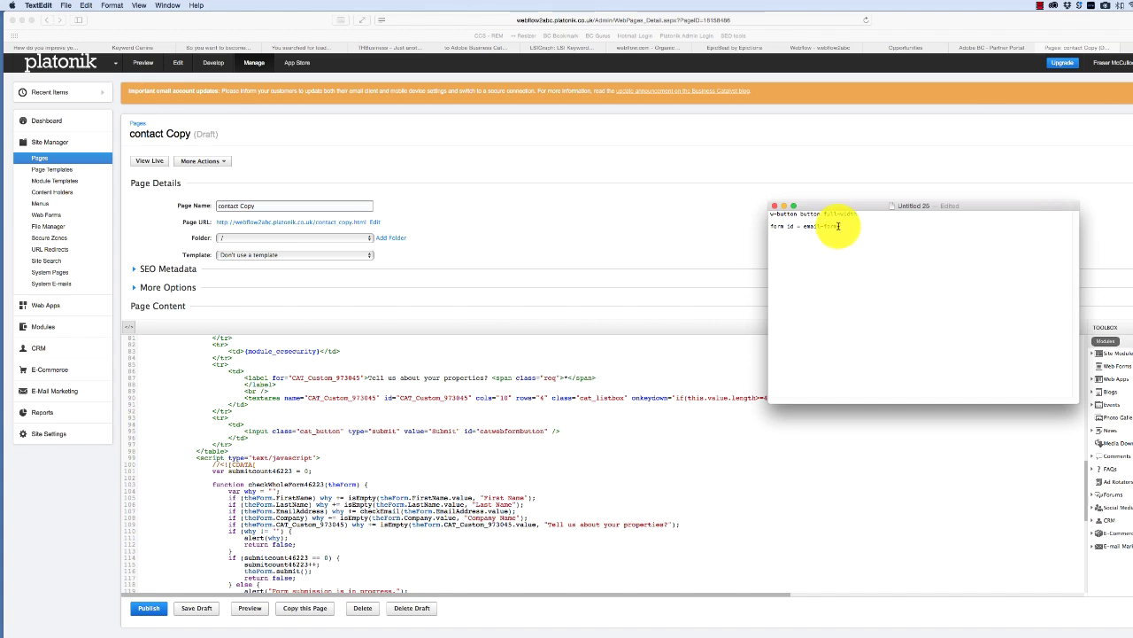
pyautogui.moveTo(838, 225); pyautogui.dragTo(805, 226)
pyautogui.press('super+c')
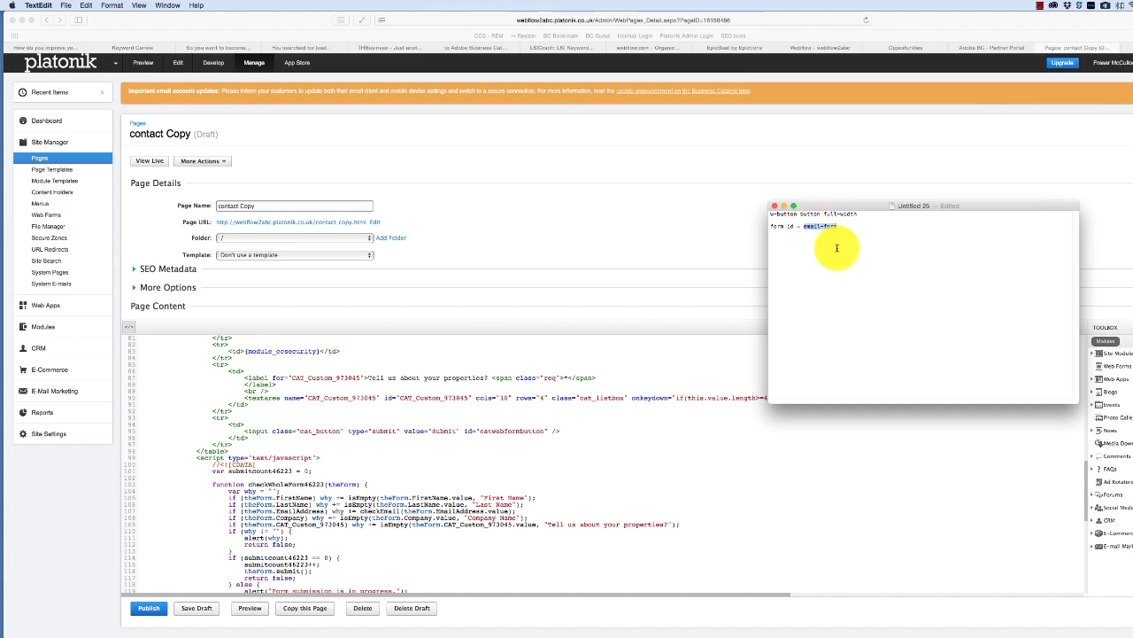
pyautogui.click(541, 441)
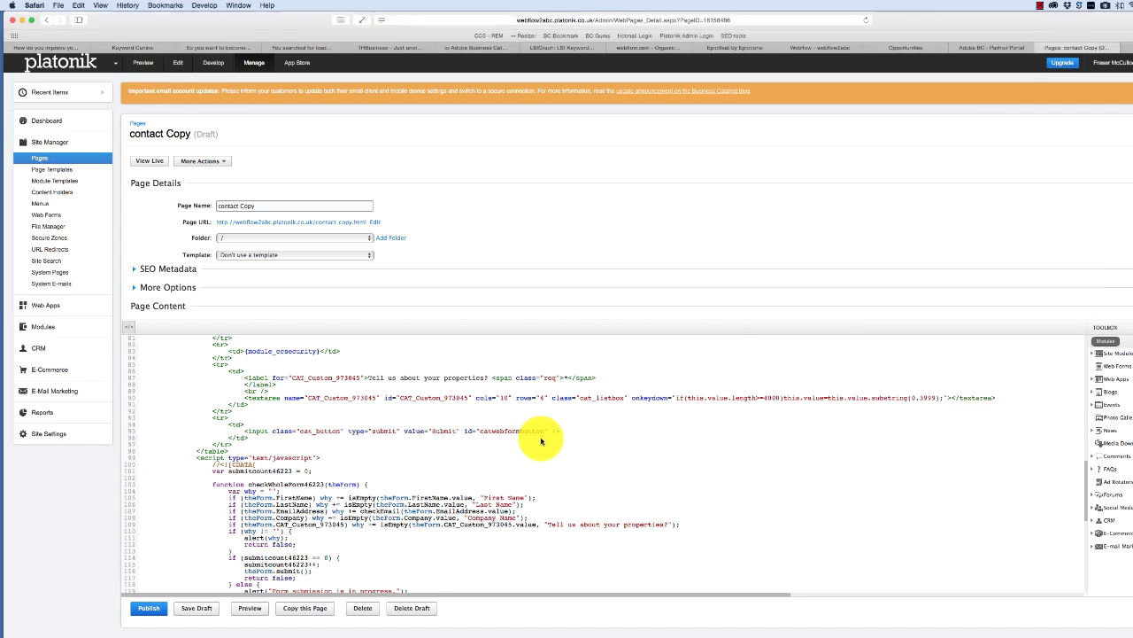
pyautogui.moveTo(542, 430); pyautogui.dragTo(476, 431)
pyautogui.press('super+v')
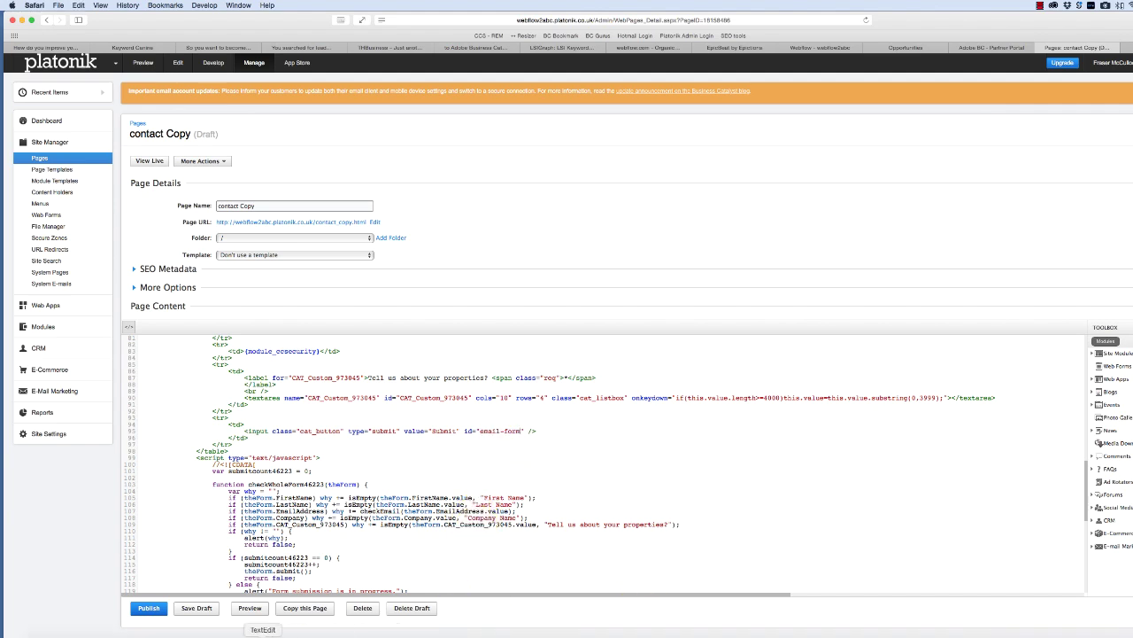
# - Replace the submit button's cat_button class with 'w-button button full-width' and publish the page
pyautogui.click(263, 634)
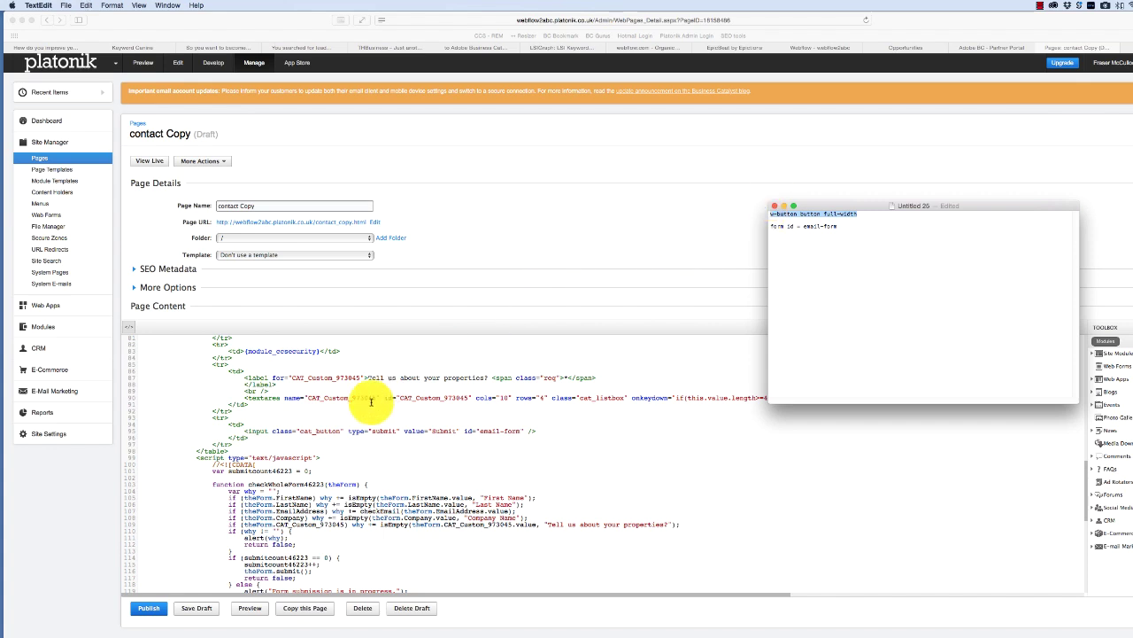
pyautogui.click(330, 431)
pyautogui.moveTo(339, 430); pyautogui.dragTo(300, 430)
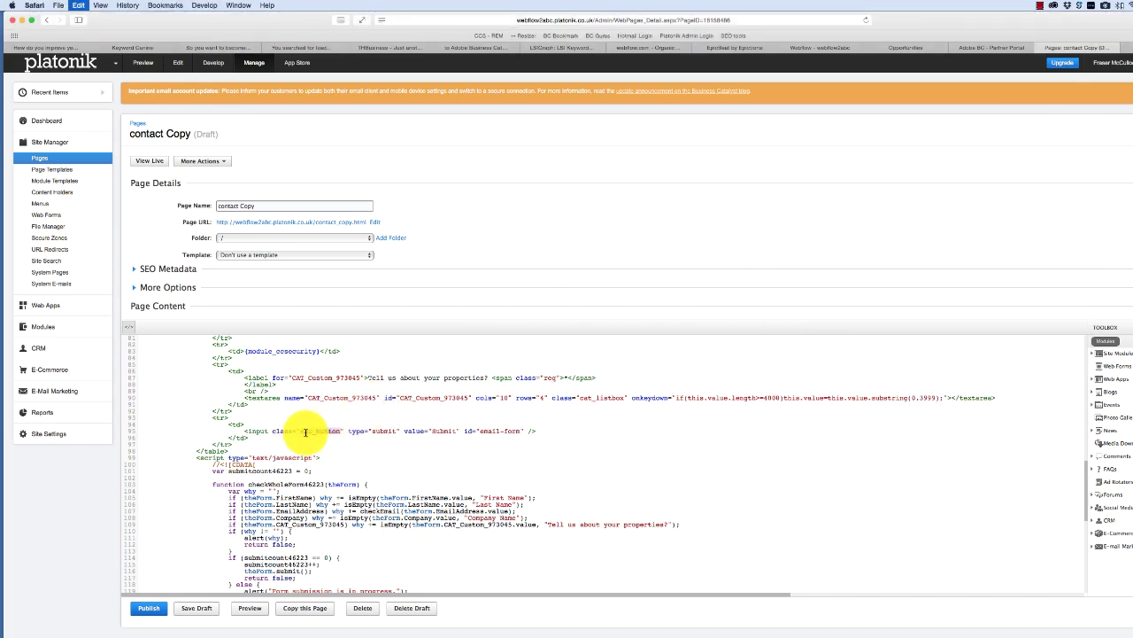
pyautogui.write('w-button button full-width')
pyautogui.click(149, 607)
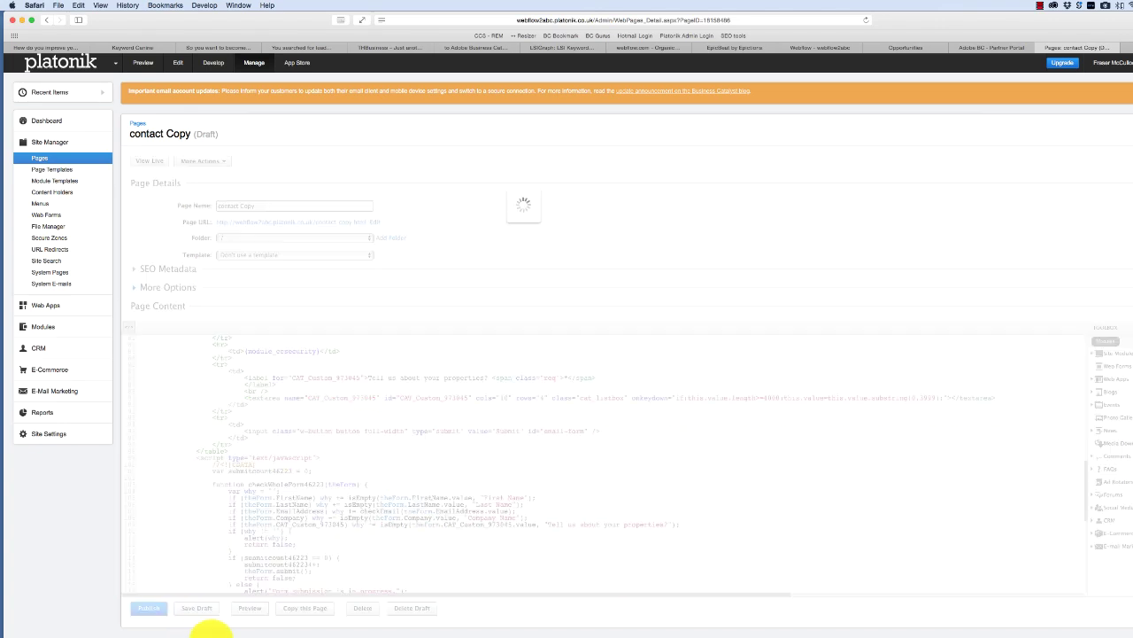
# - Preview the published contact Copy page and test submitting the empty form
pyautogui.click(250, 608)
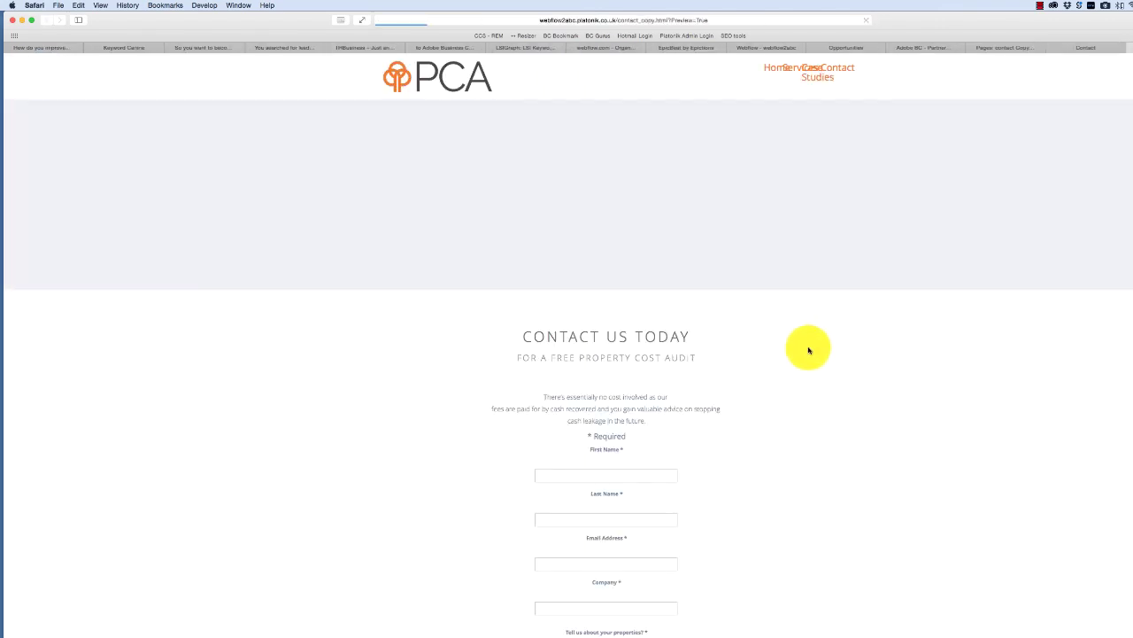
pyautogui.scroll(-5, 951, 417)
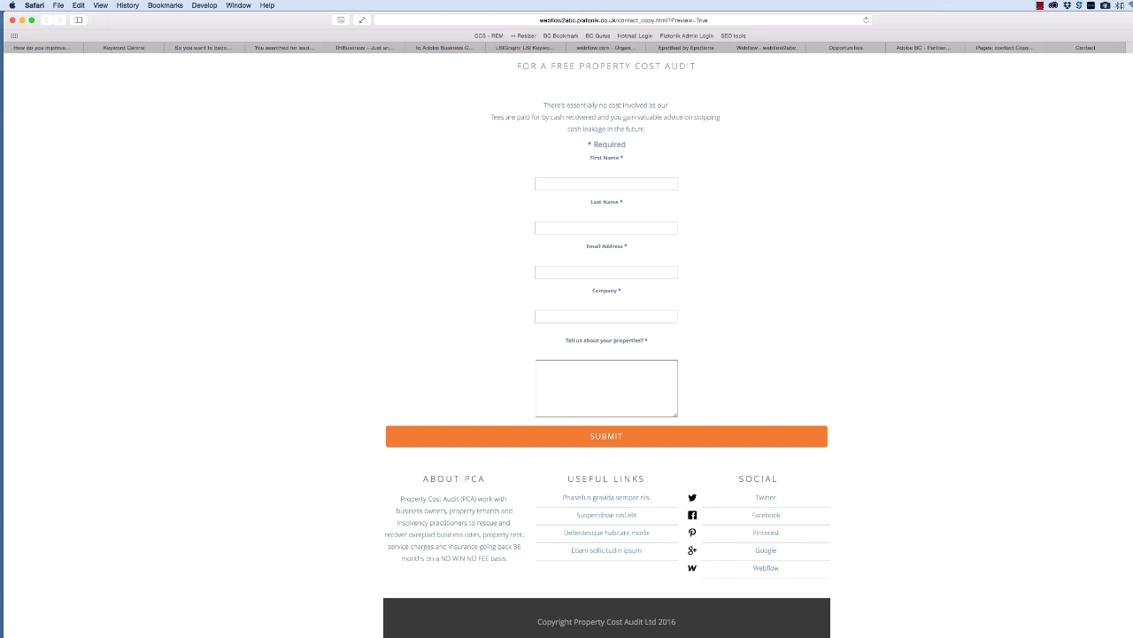
pyautogui.scroll(1, 487, 537)
pyautogui.click(602, 478)
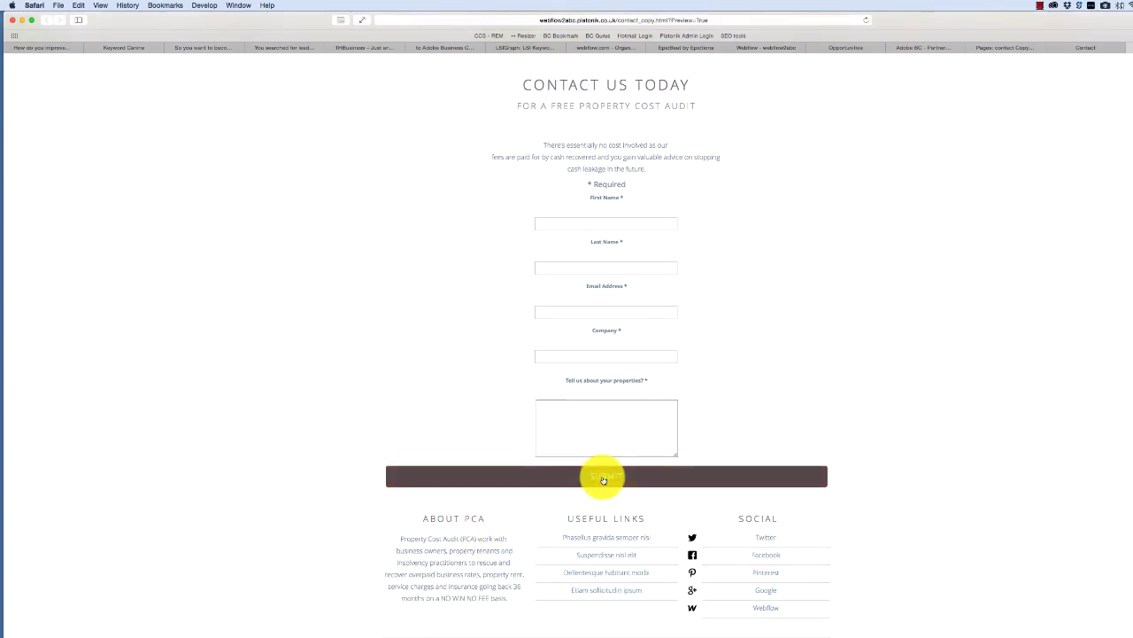
pyautogui.hotkey('ctrl', 'shift', 'Tab')
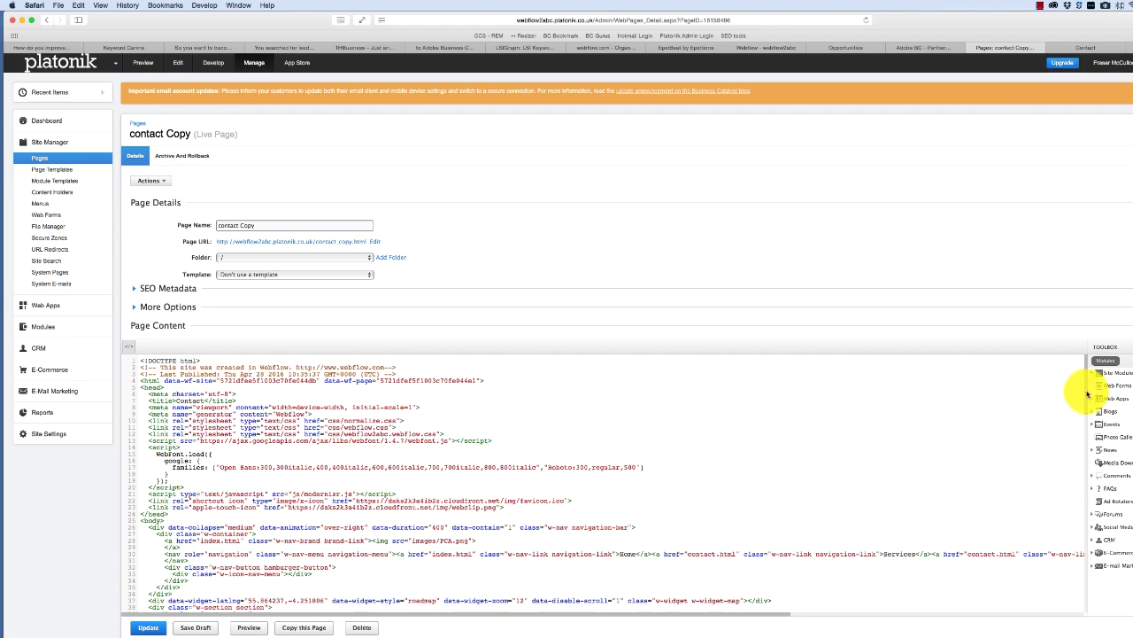
# - Delete the '* Required' line from the form code, update the live page, and close extra tabs
pyautogui.scroll(-3, 1088, 394)
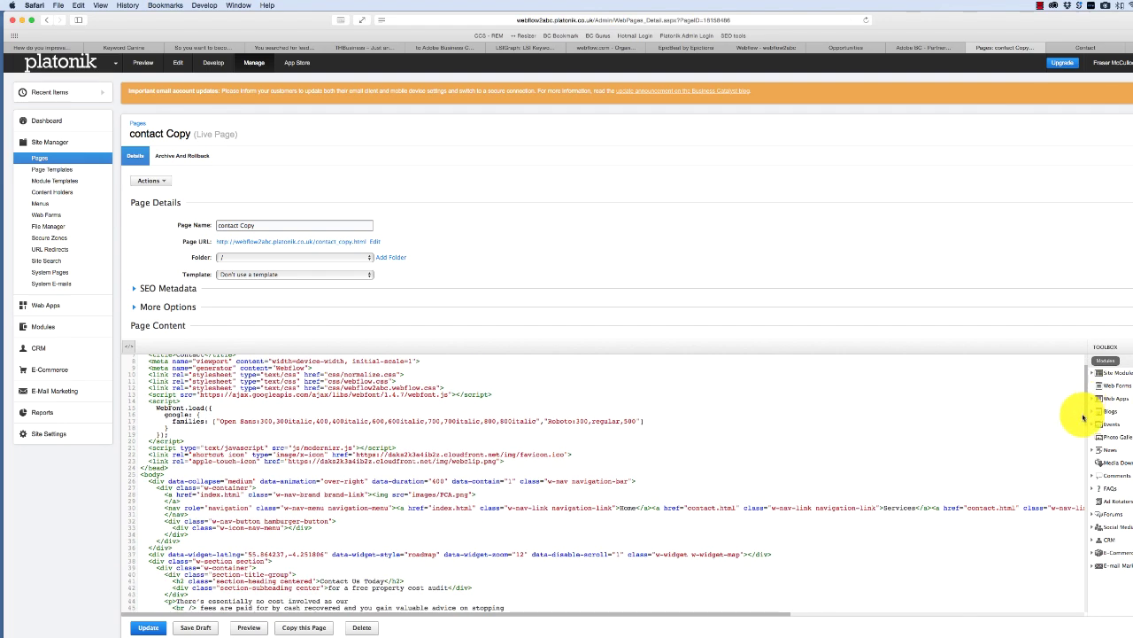
pyautogui.scroll(-6, 1083, 418)
pyautogui.scroll(-2, 1079, 449)
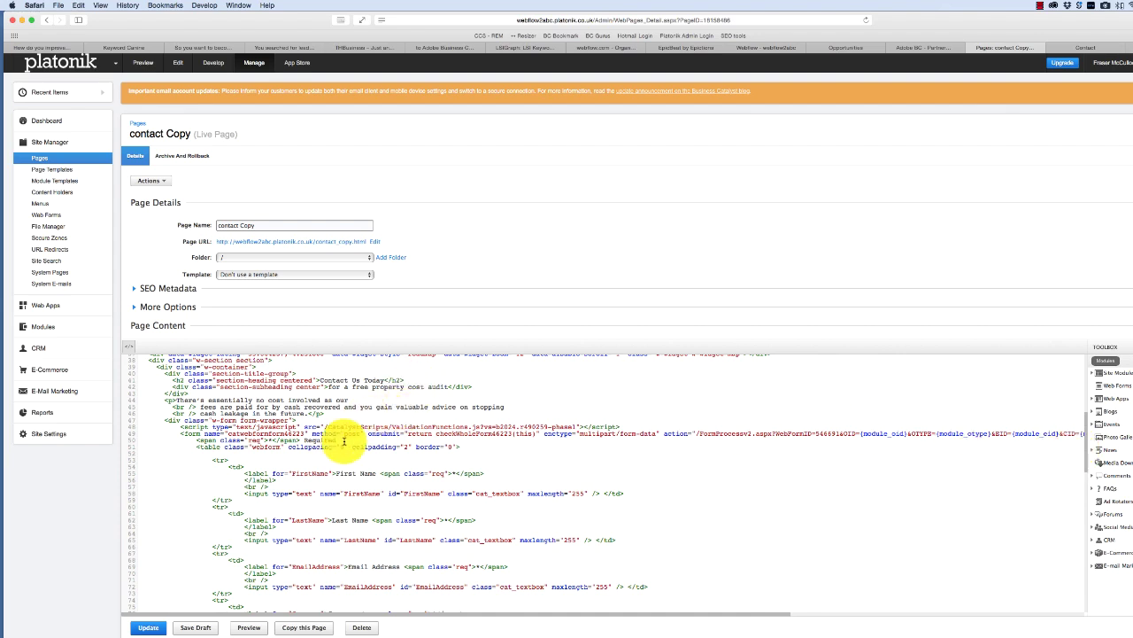
pyautogui.click(135, 440)
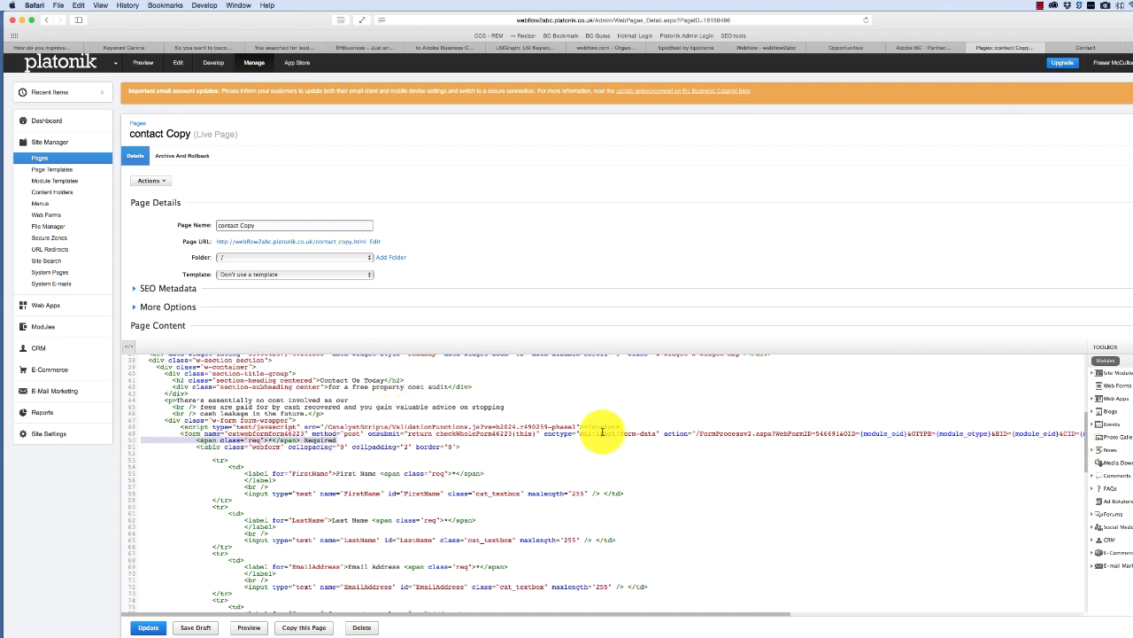
pyautogui.press('BackSpace')
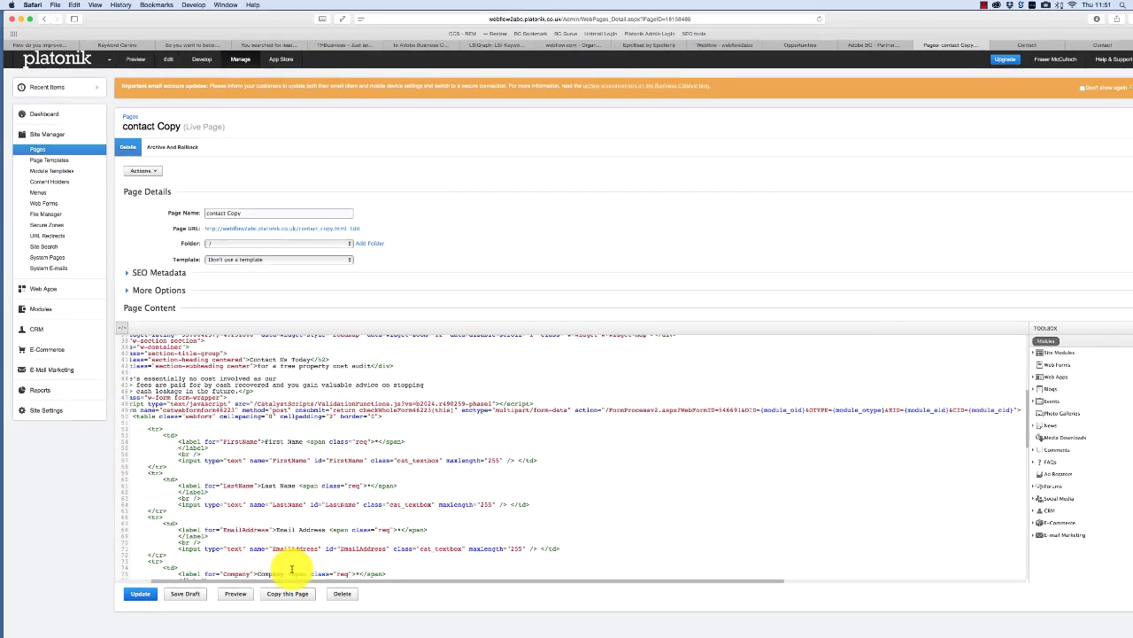
pyautogui.click(135, 583)
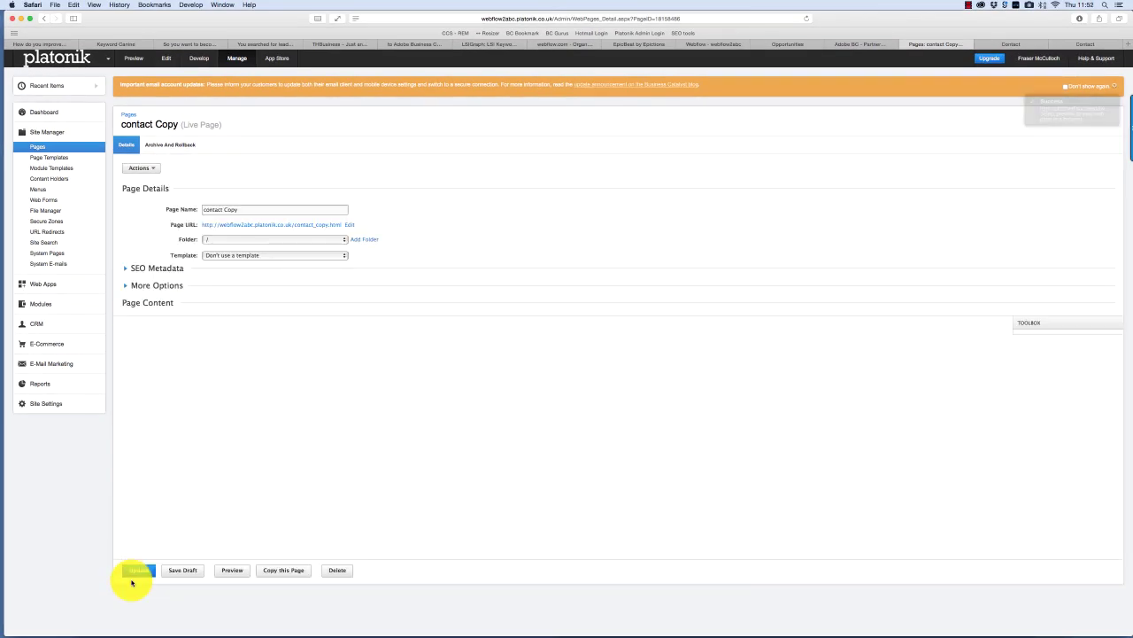
pyautogui.click(1051, 44)
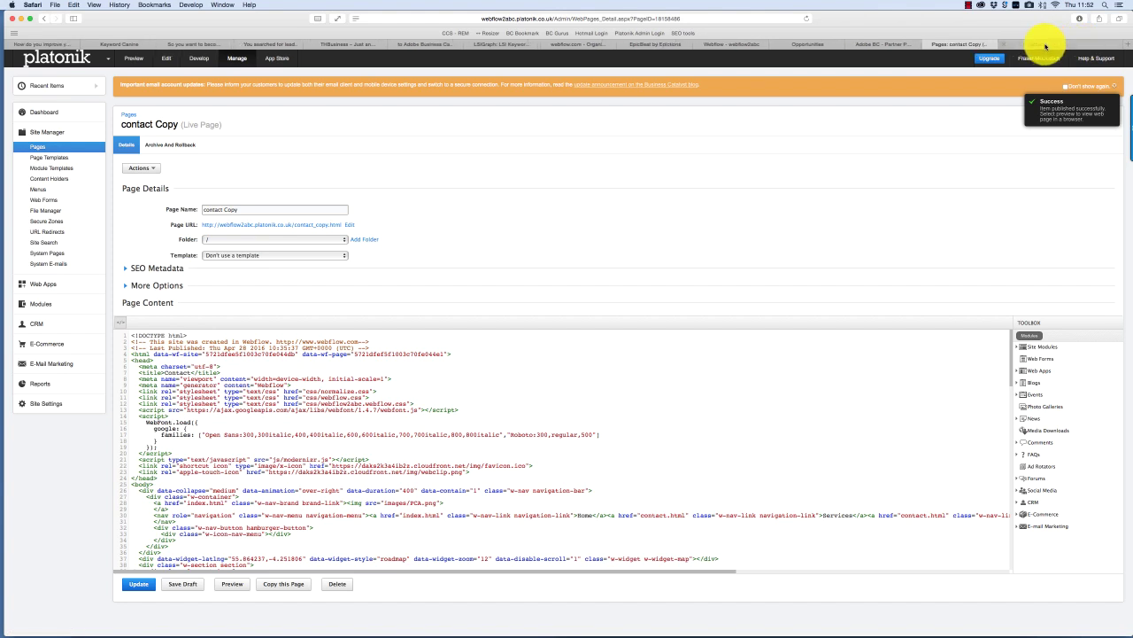
pyautogui.click(1048, 45)
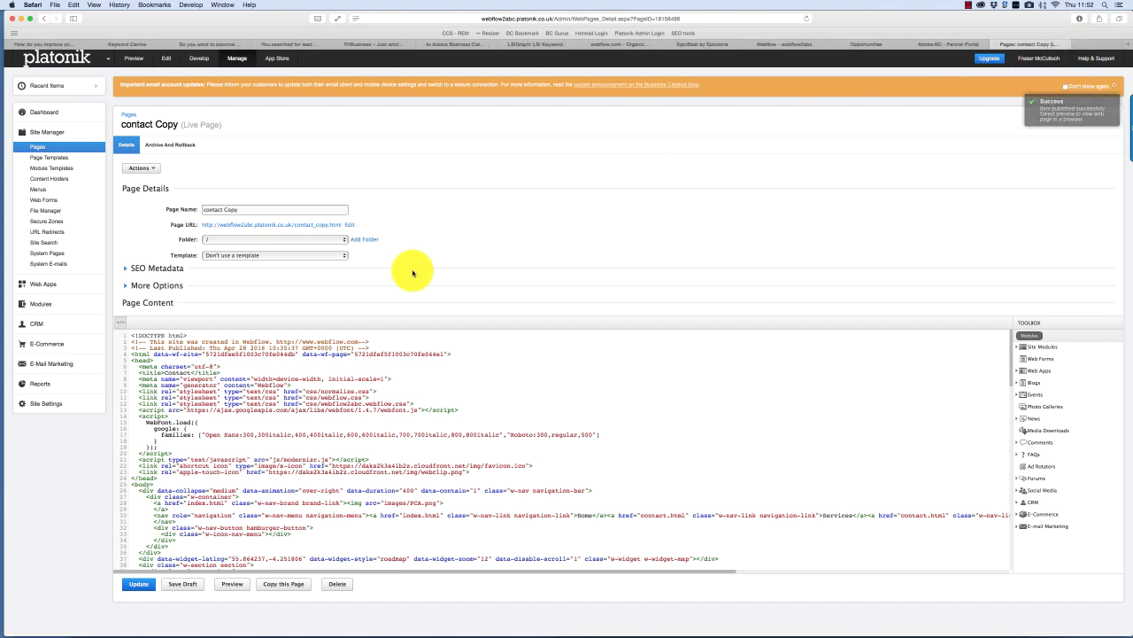
# - Submit a test enquiry on the live contact page with name, e-mail, company and '10 retail stores in Glasgow'
pyautogui.click(233, 587)
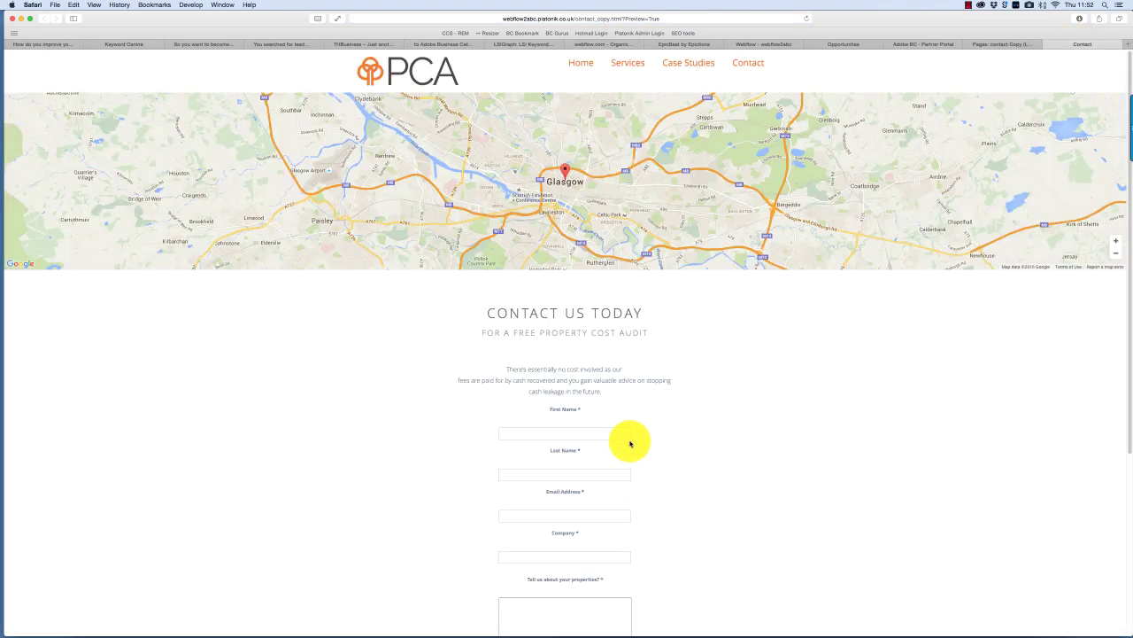
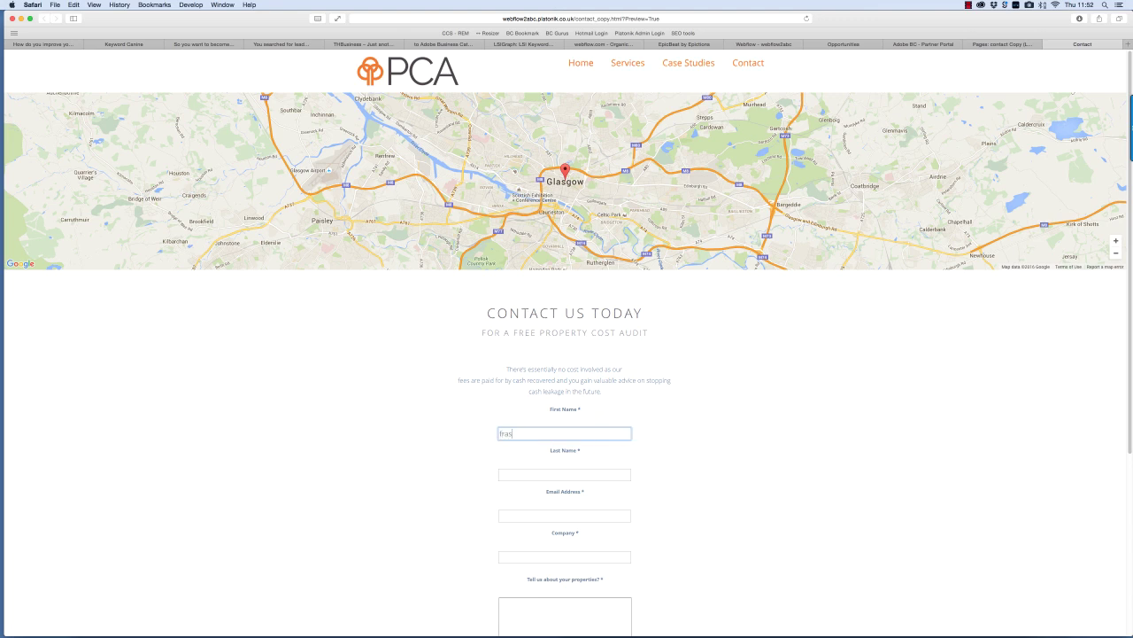
pyautogui.press('Tab')
pyautogui.press('Tab')
pyautogui.press('Tab')
pyautogui.write('platonik')
pyautogui.press('Tab')
pyautogui.write('10 retail stor')
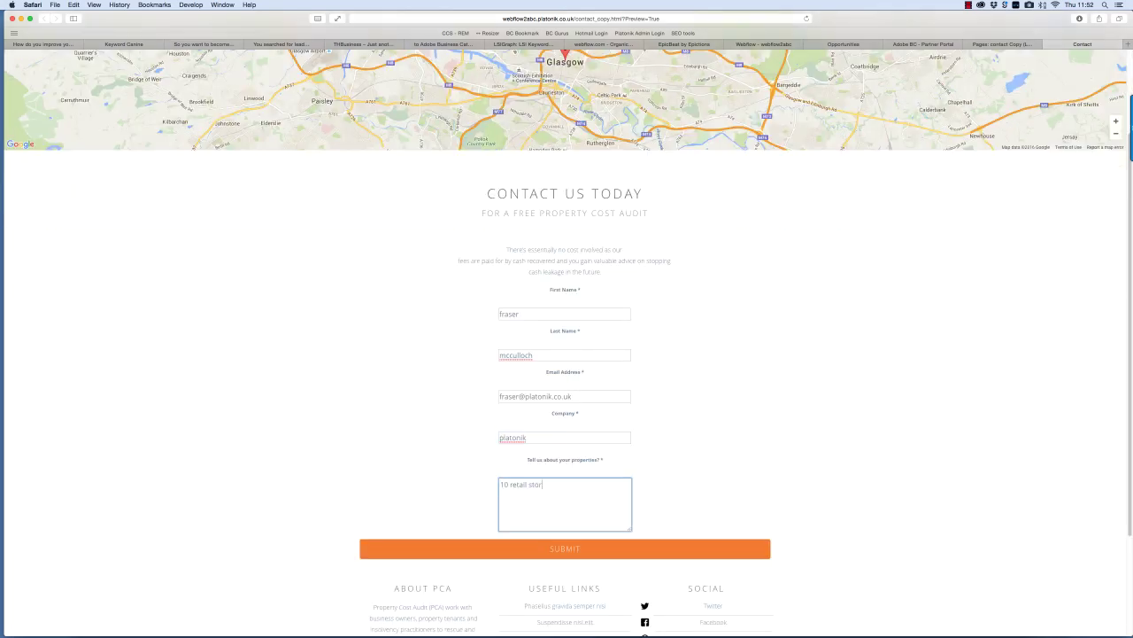
pyautogui.write('es in Glasgow')
pyautogui.click(582, 551)
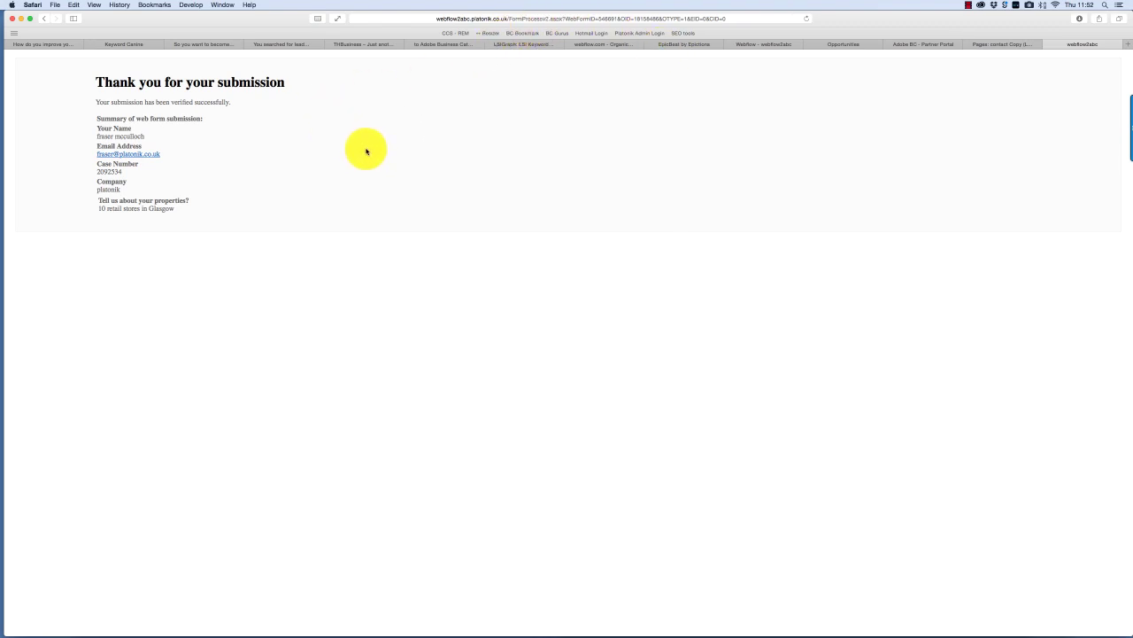
# - Find the new enquirer through the Dashboard live feed and CRM search, then open their contact details
pyautogui.click(996, 44)
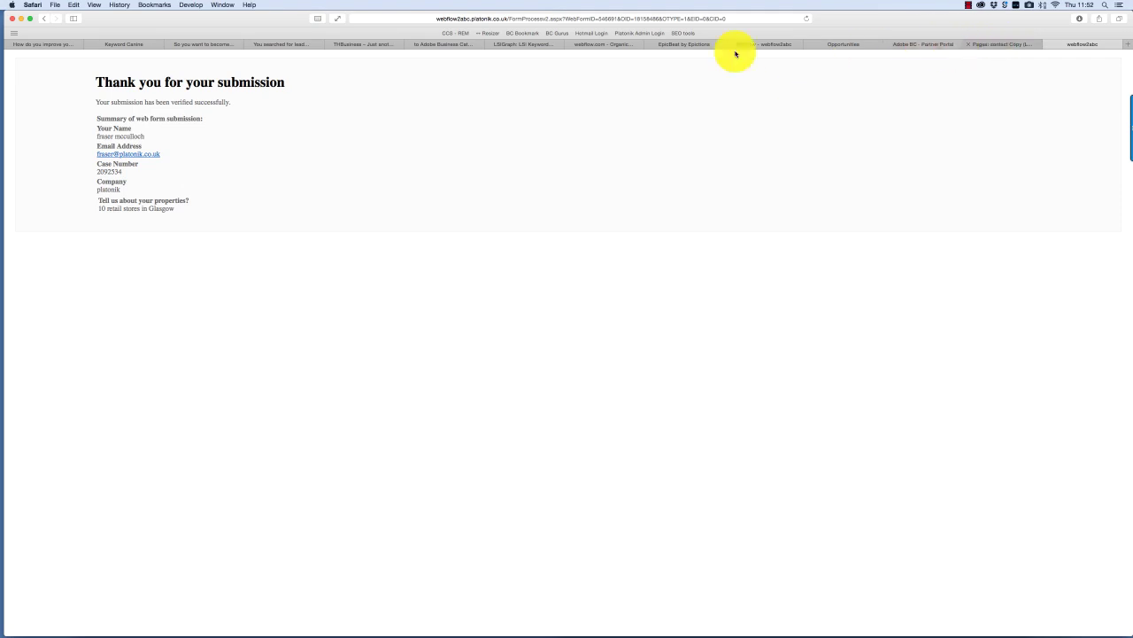
pyautogui.click(36, 112)
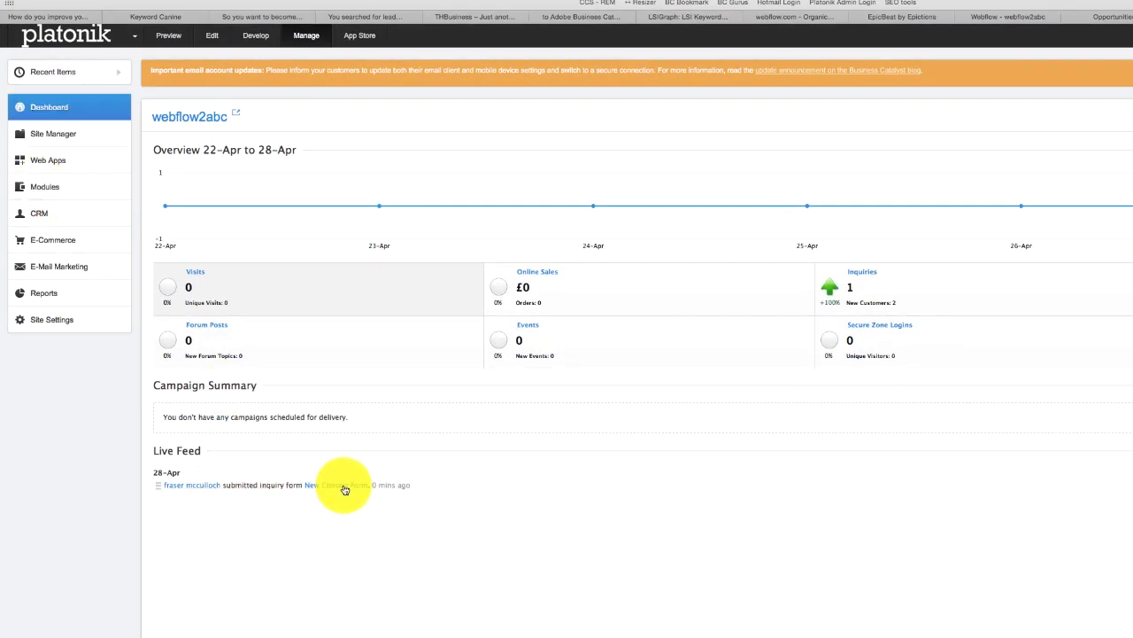
pyautogui.click(201, 487)
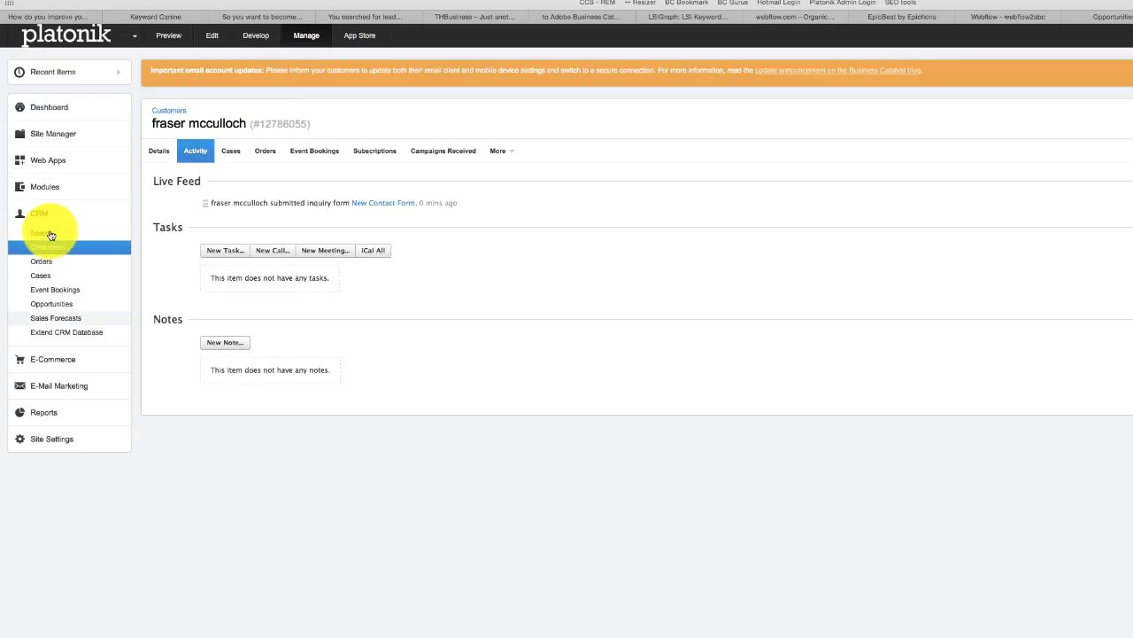
pyautogui.click(44, 234)
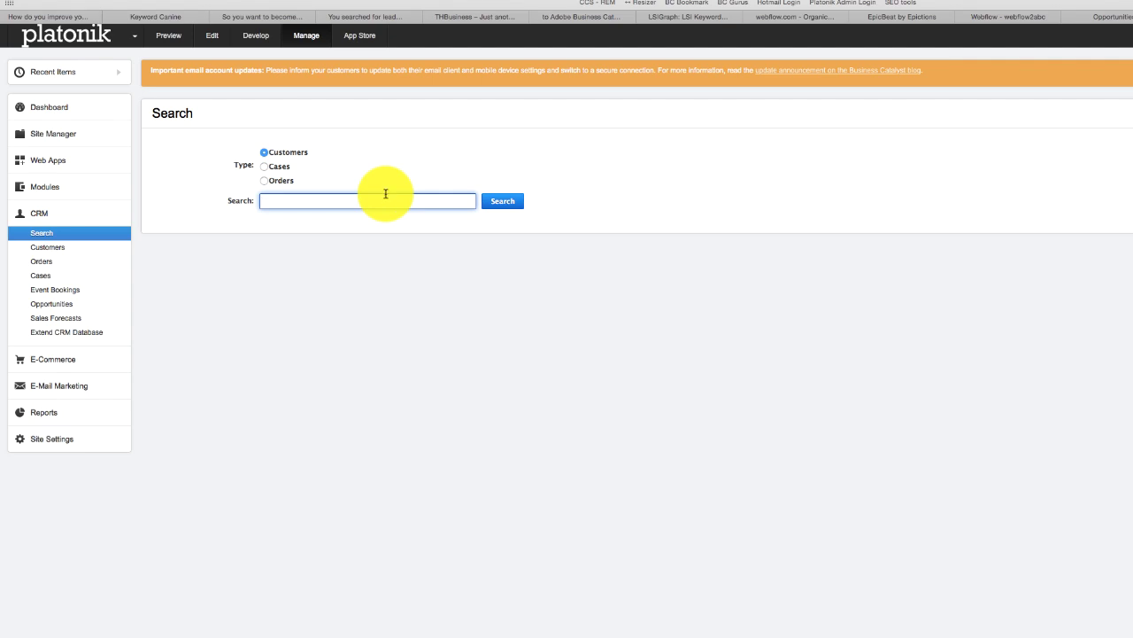
pyautogui.write('fraser')
pyautogui.click(308, 223)
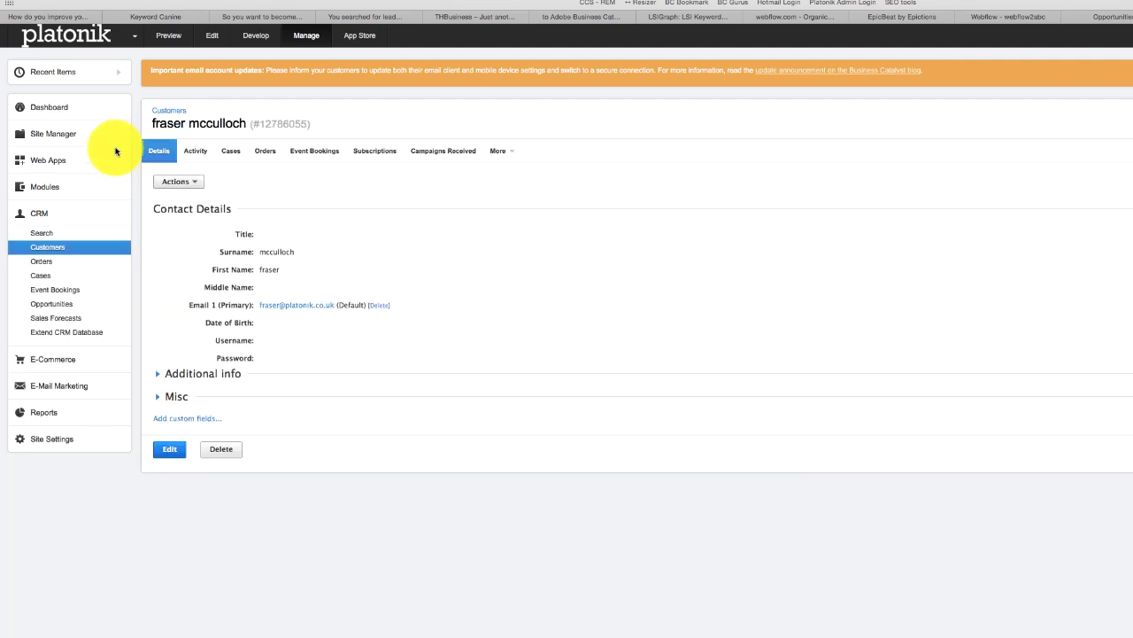
pyautogui.click(53, 138)
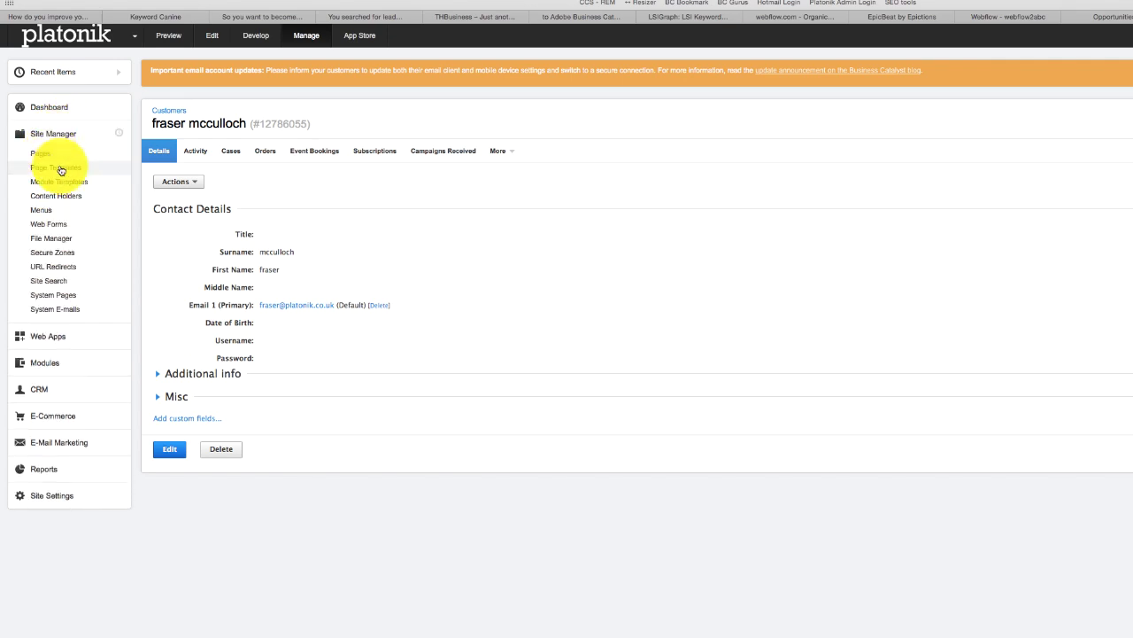
# - Select and copy all the HTML code of the contact Copy page
pyautogui.click(47, 156)
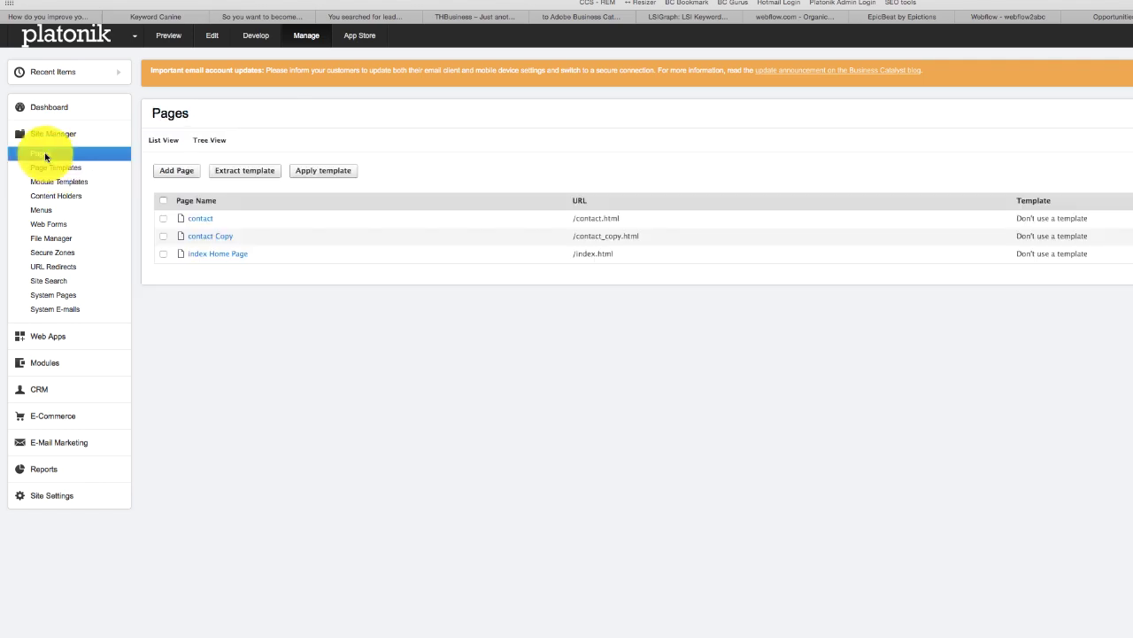
pyautogui.click(206, 257)
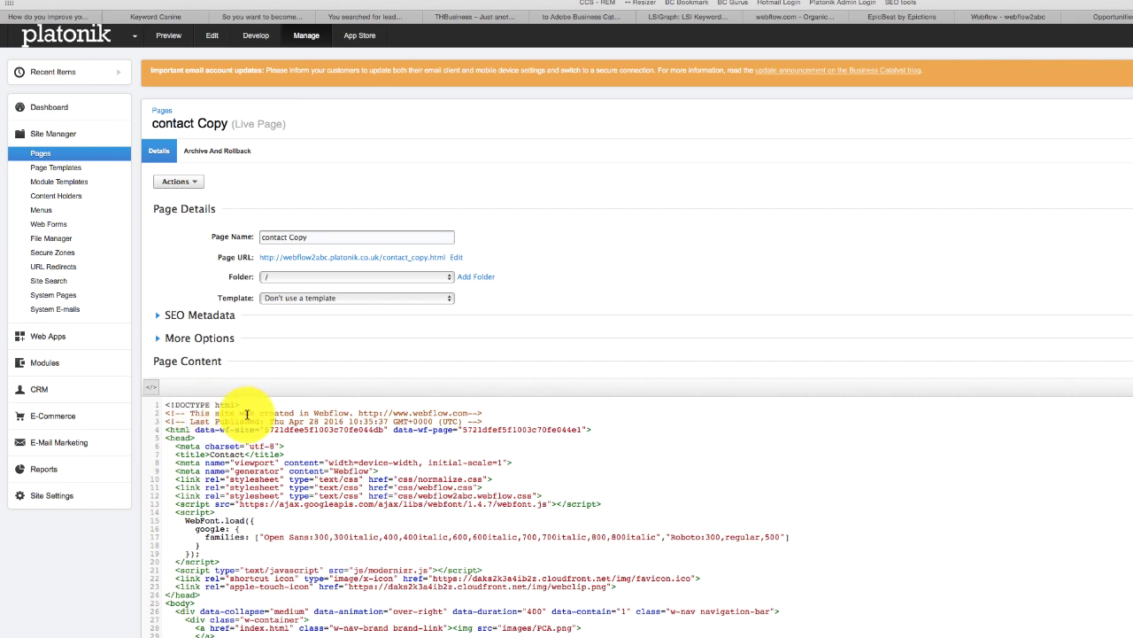
pyautogui.click(247, 413)
pyautogui.press('super+a')
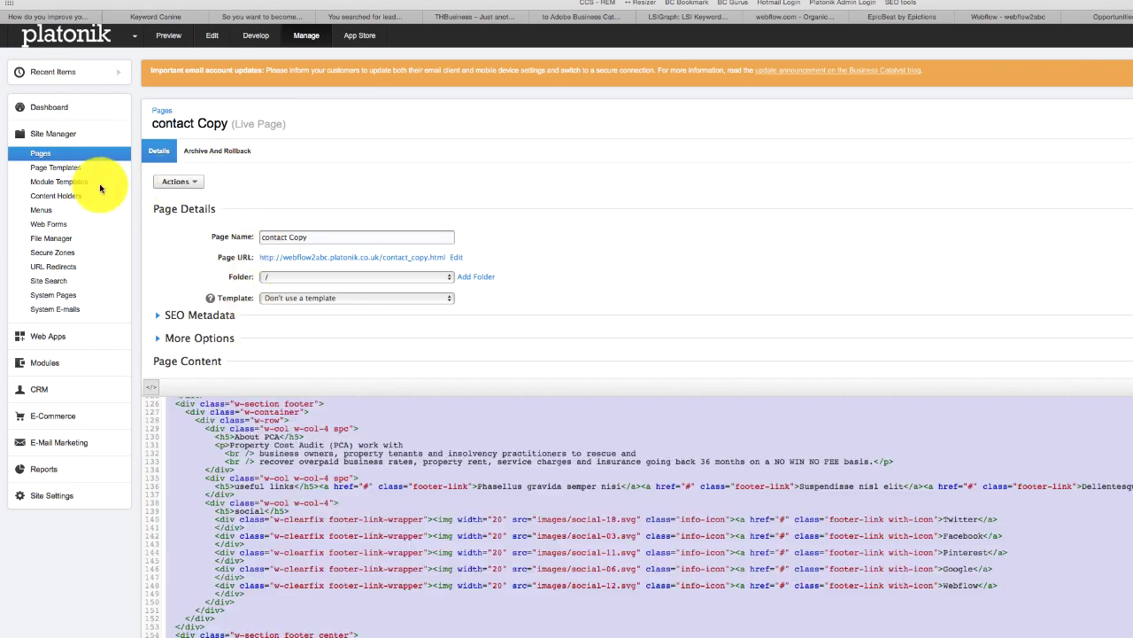
# - Create a page template named Default from the pasted contact page HTML, try publishing it, then preview it
pyautogui.click(63, 166)
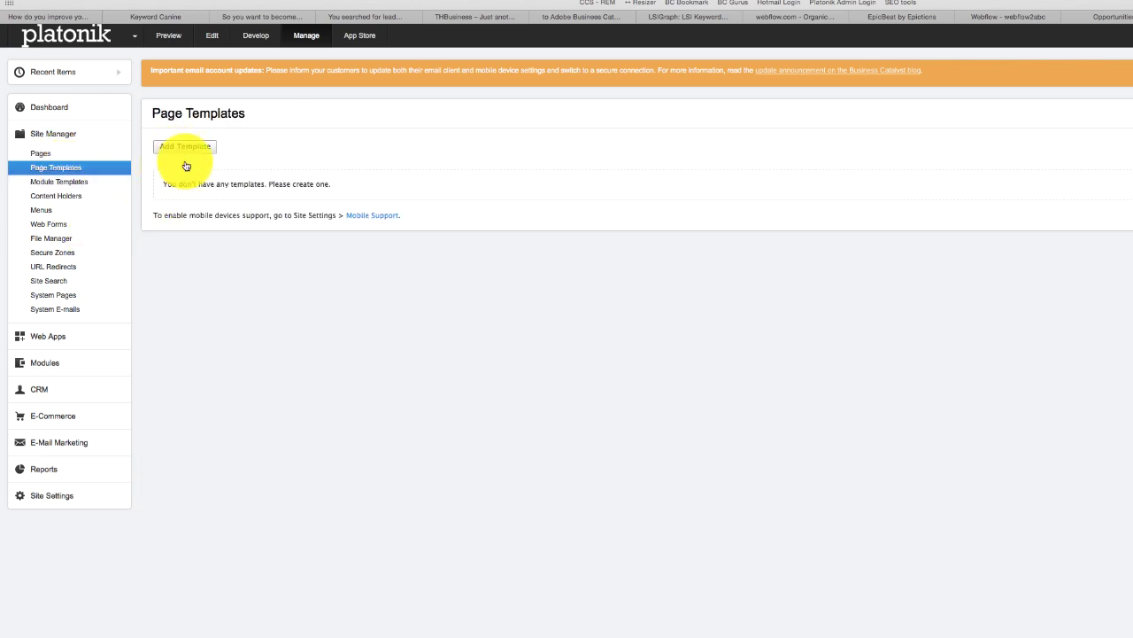
pyautogui.click(184, 151)
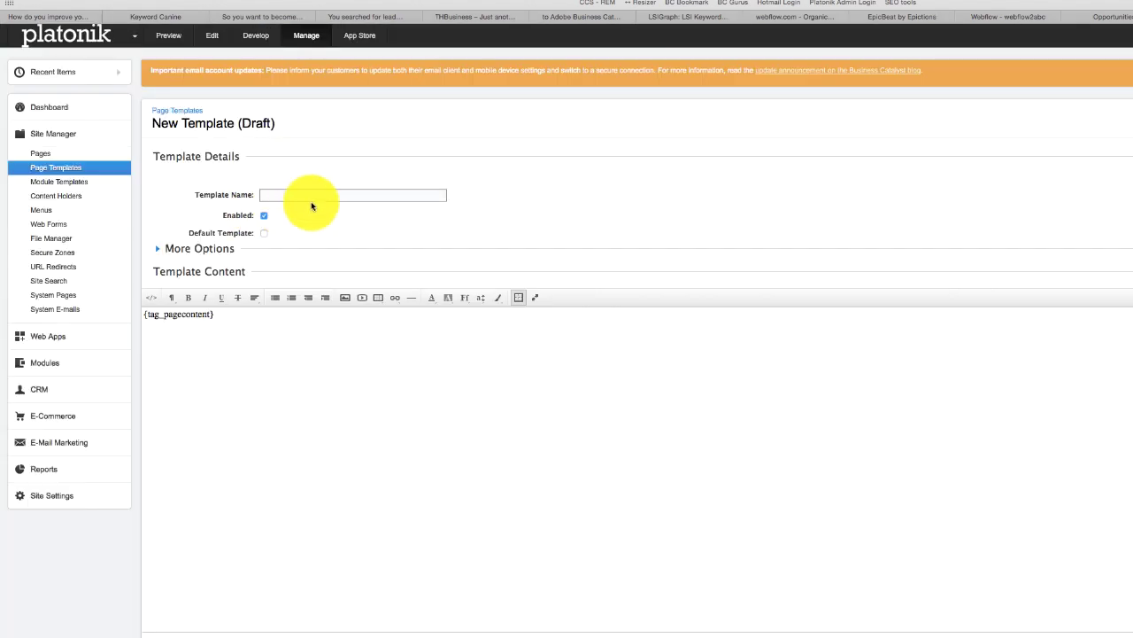
pyautogui.click(327, 192)
pyautogui.write('Default')
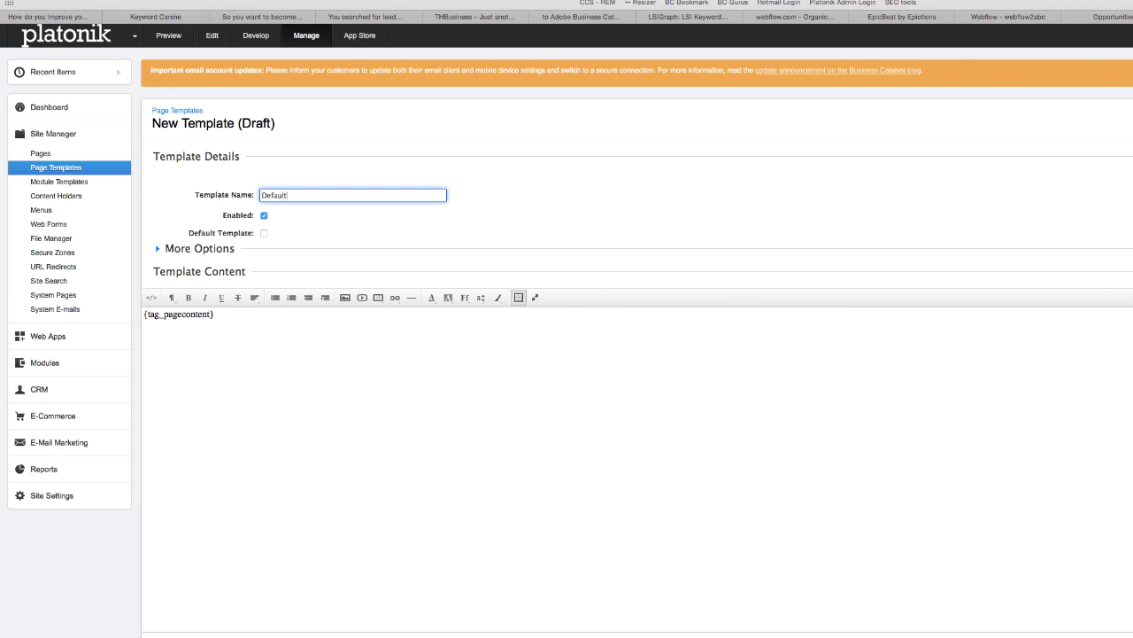
pyautogui.click(151, 297)
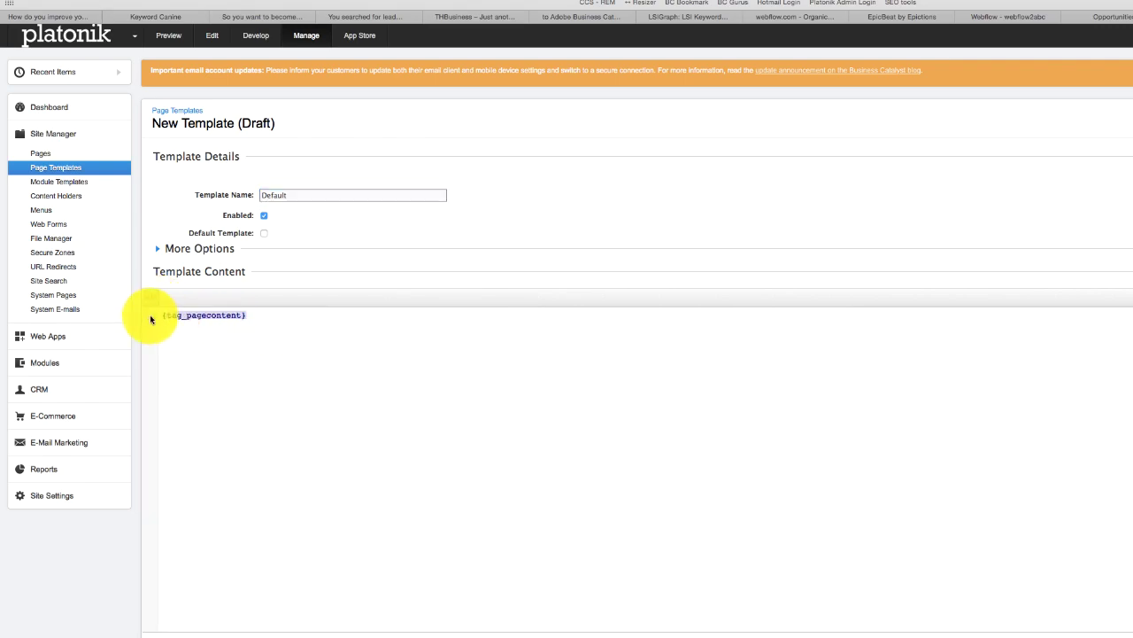
pyautogui.press('super+v')
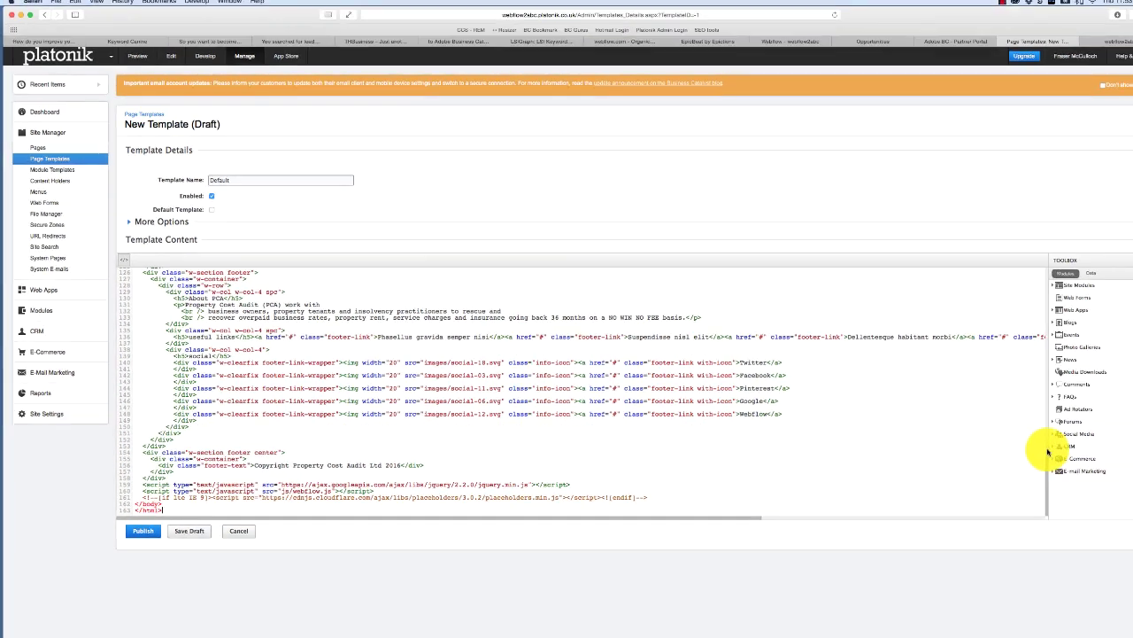
pyautogui.scroll(4, 974, 443)
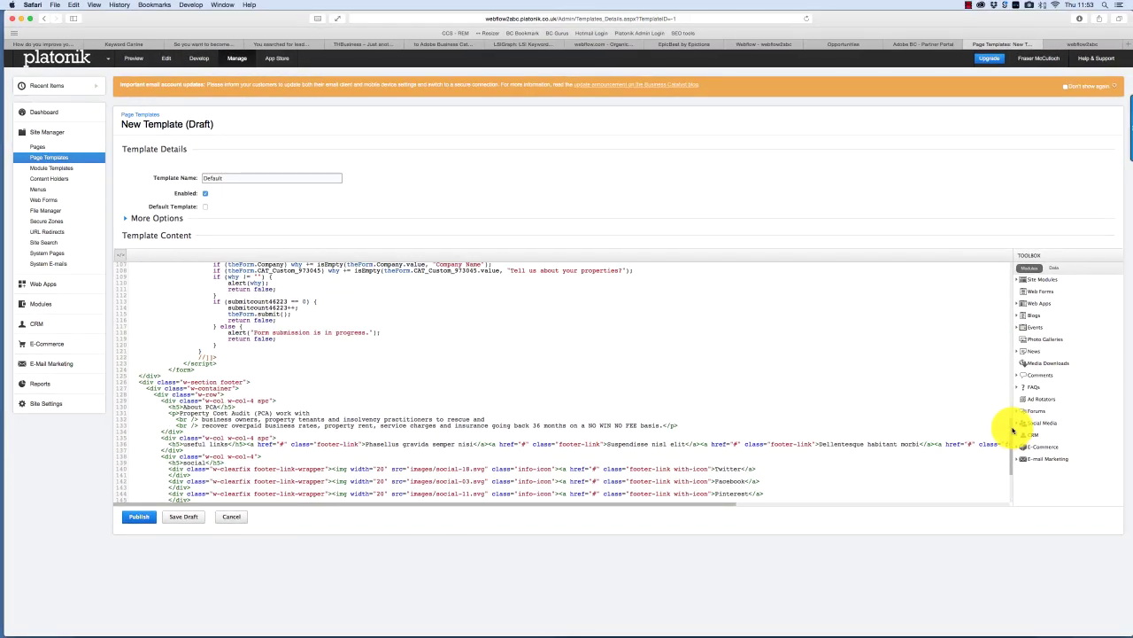
pyautogui.scroll(12, 1013, 430)
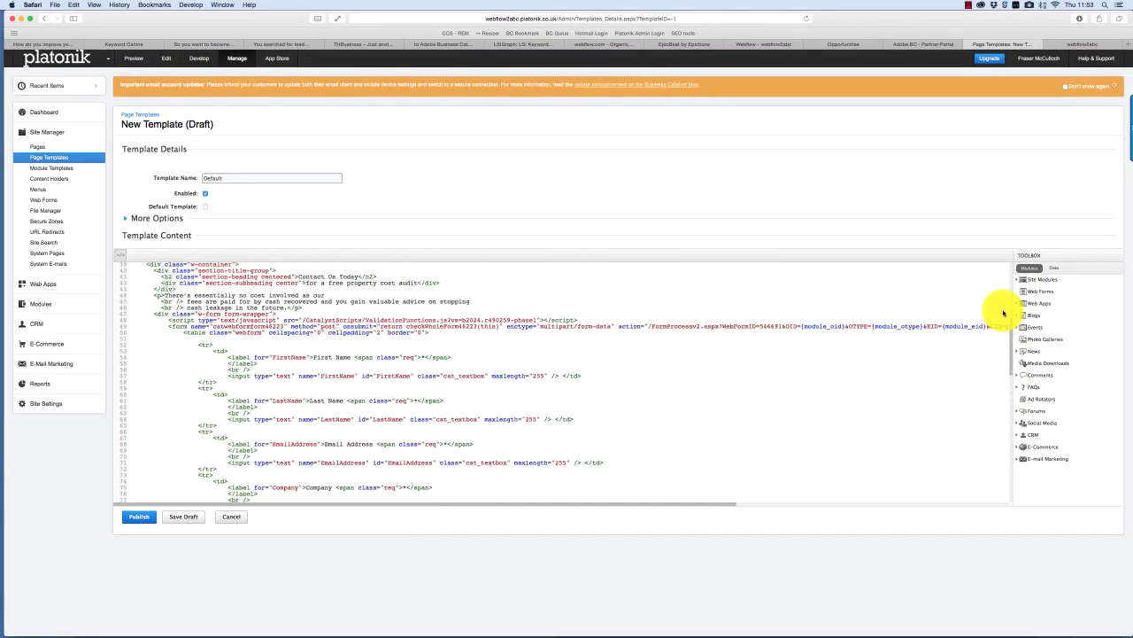
pyautogui.scroll(10, 1003, 313)
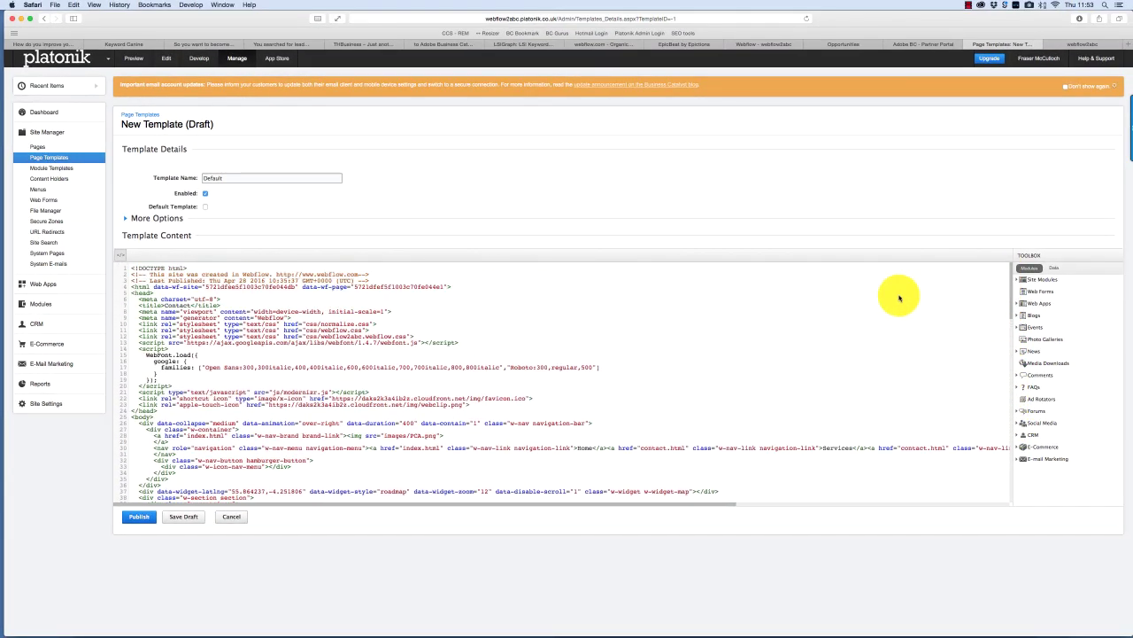
pyautogui.click(137, 517)
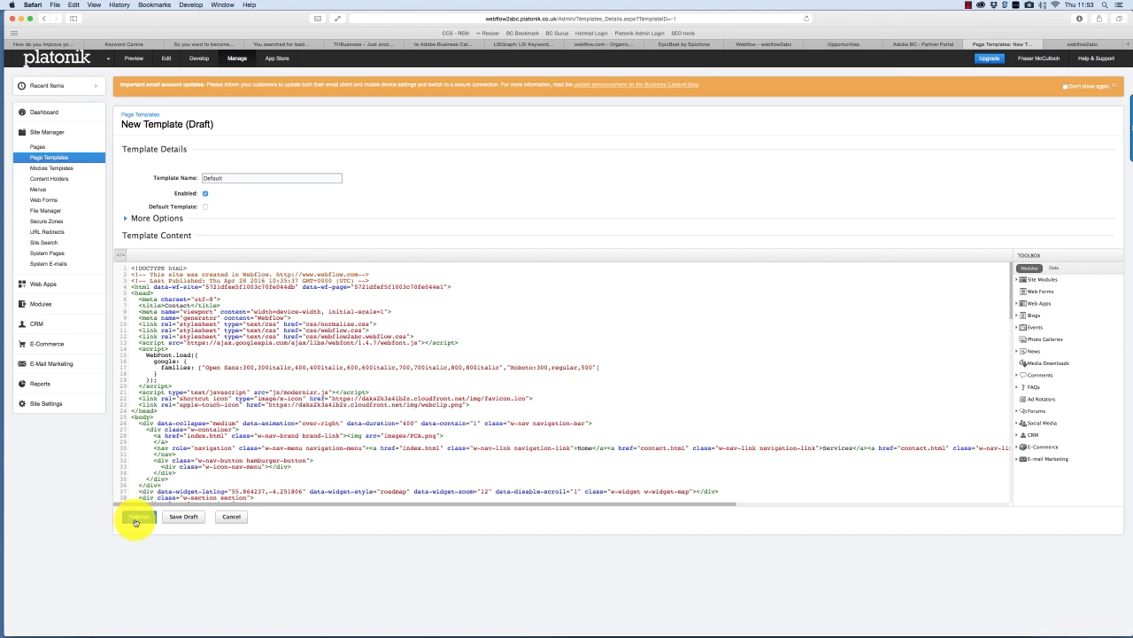
pyautogui.click(114, 255)
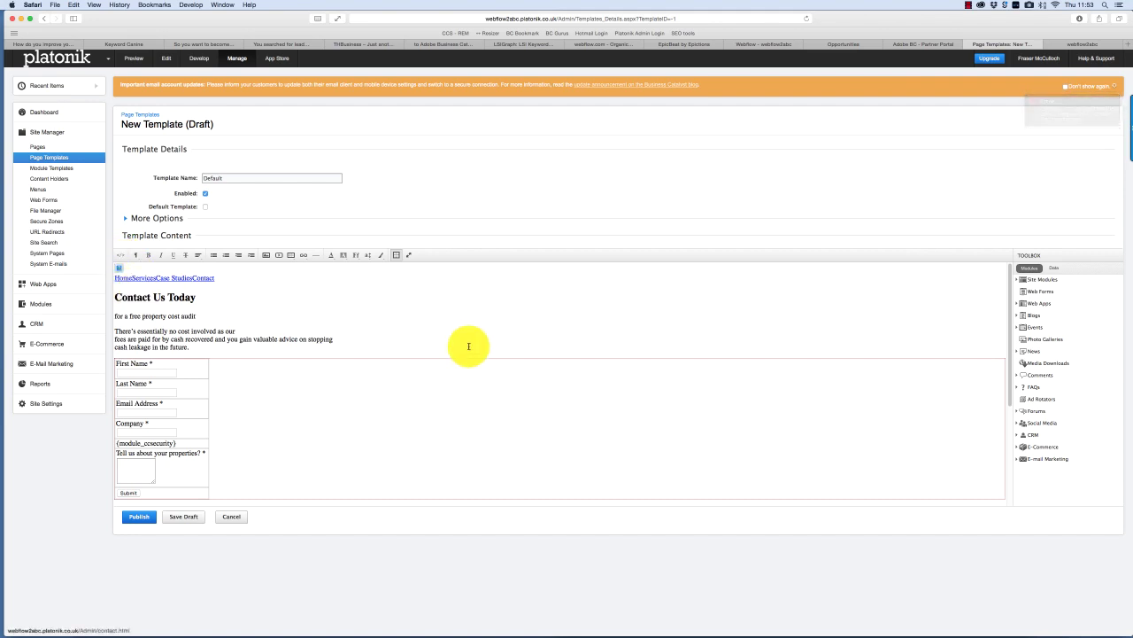
pyautogui.moveTo(1010, 383); pyautogui.dragTo(1009, 490)
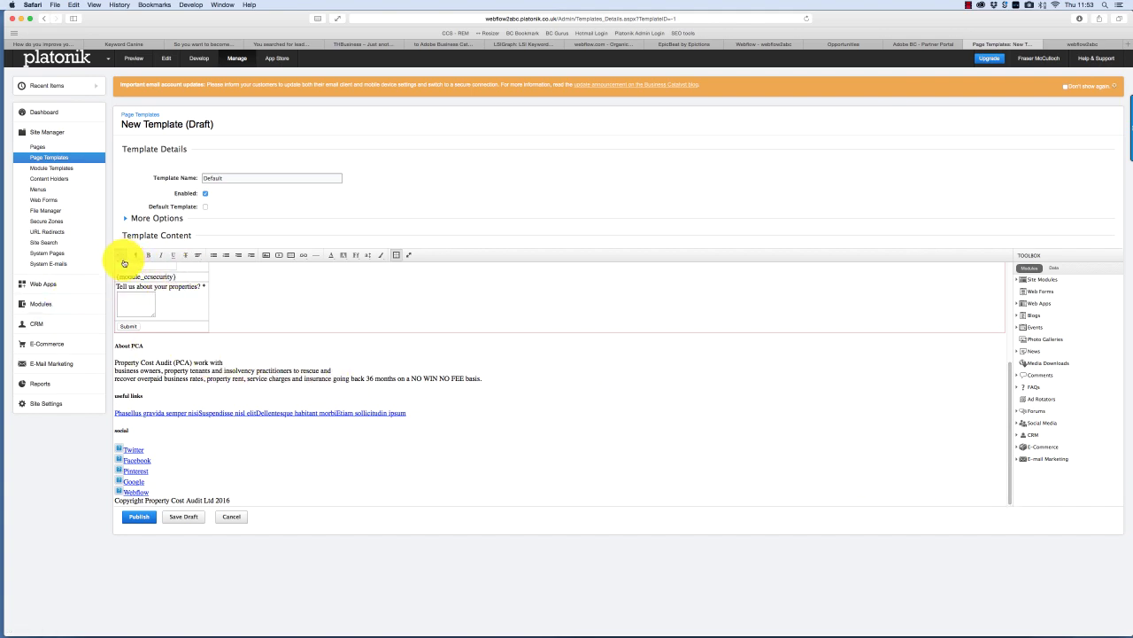
# - In the Default template's HTML source, select the map and contact-form code from line 37 to the form's closing </div>
pyautogui.click(124, 262)
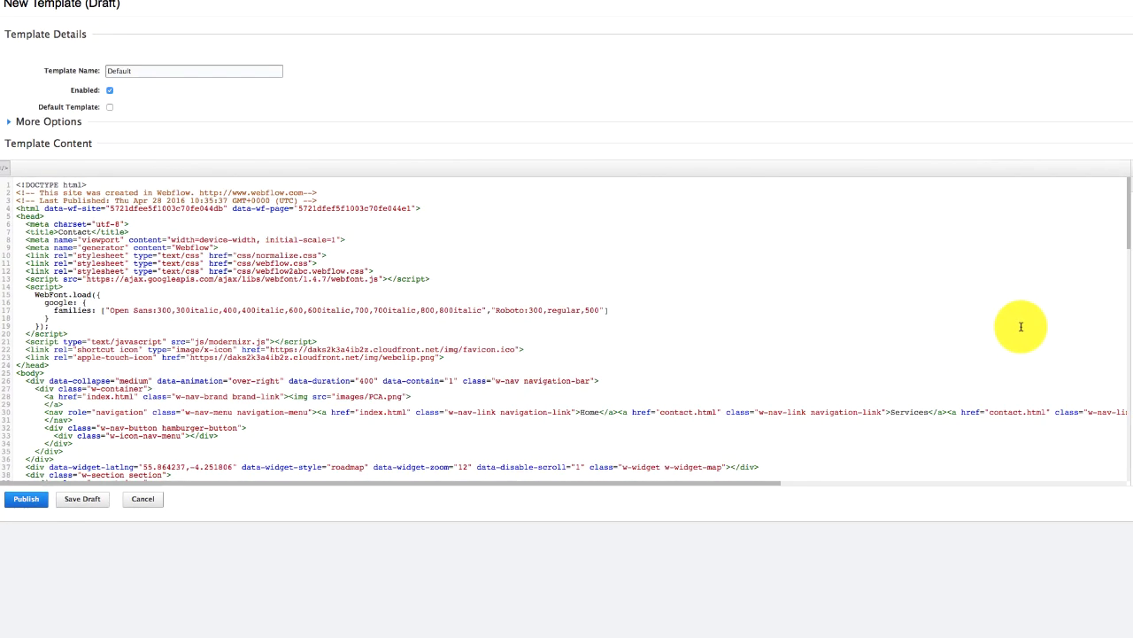
pyautogui.scroll(-5, 1129, 254)
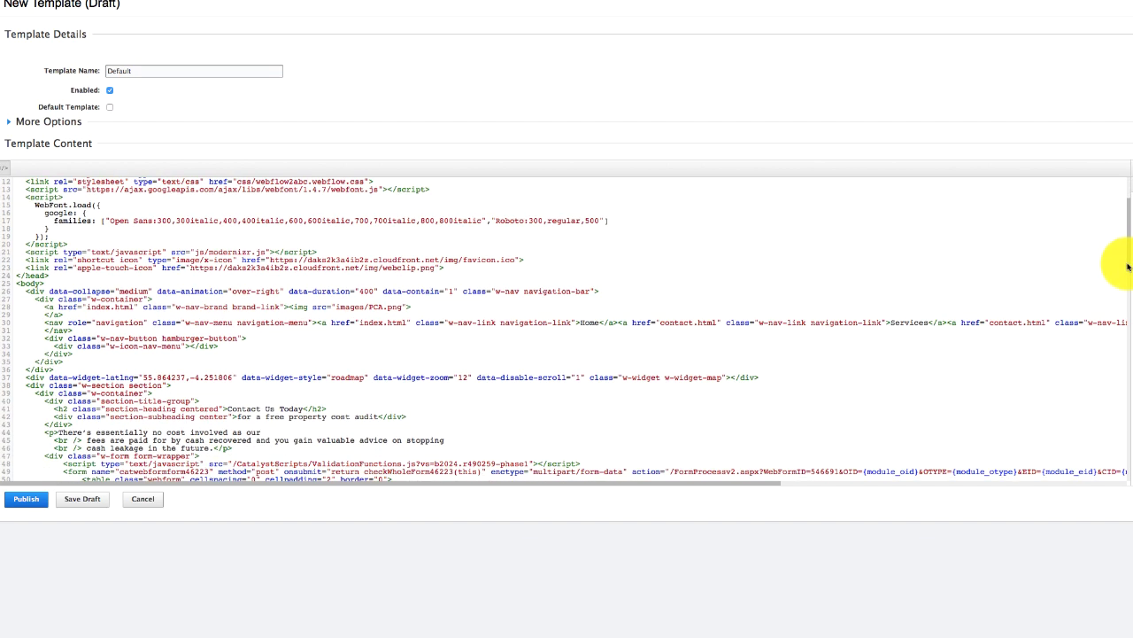
pyautogui.moveTo(1128, 267); pyautogui.dragTo(1128, 277)
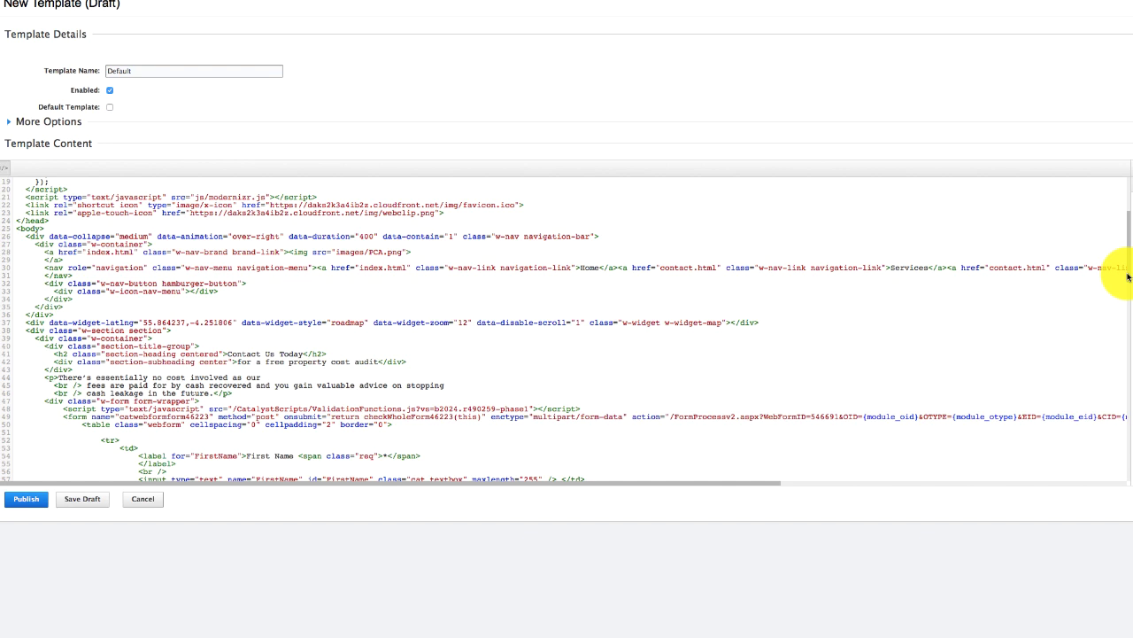
pyautogui.scroll(-1, 1128, 279)
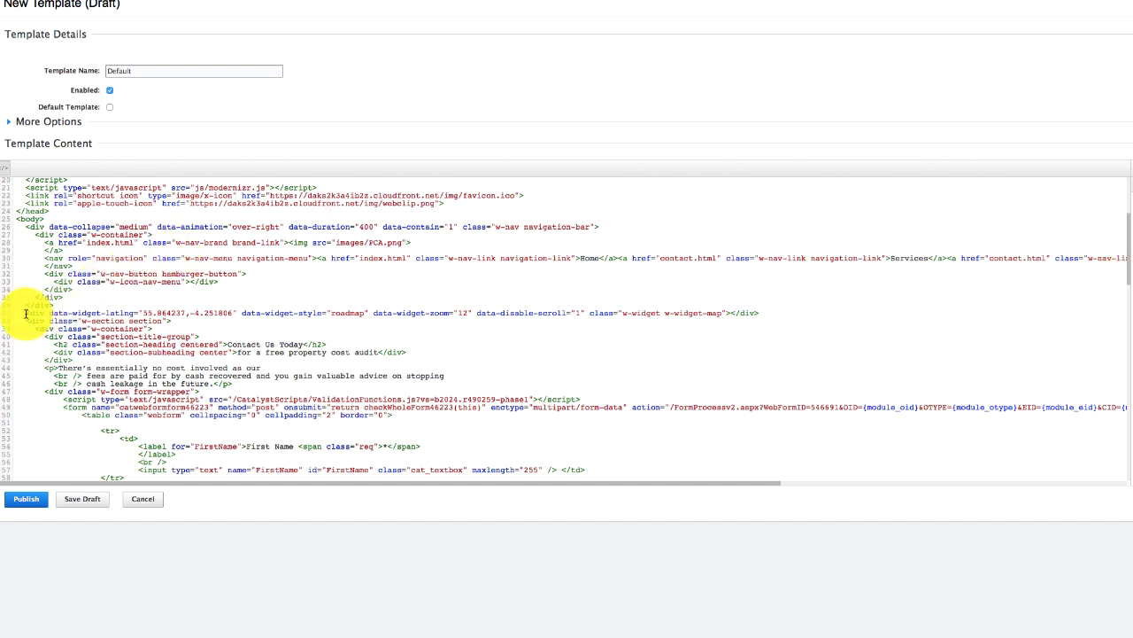
pyautogui.moveTo(26, 312); pyautogui.dragTo(336, 468)
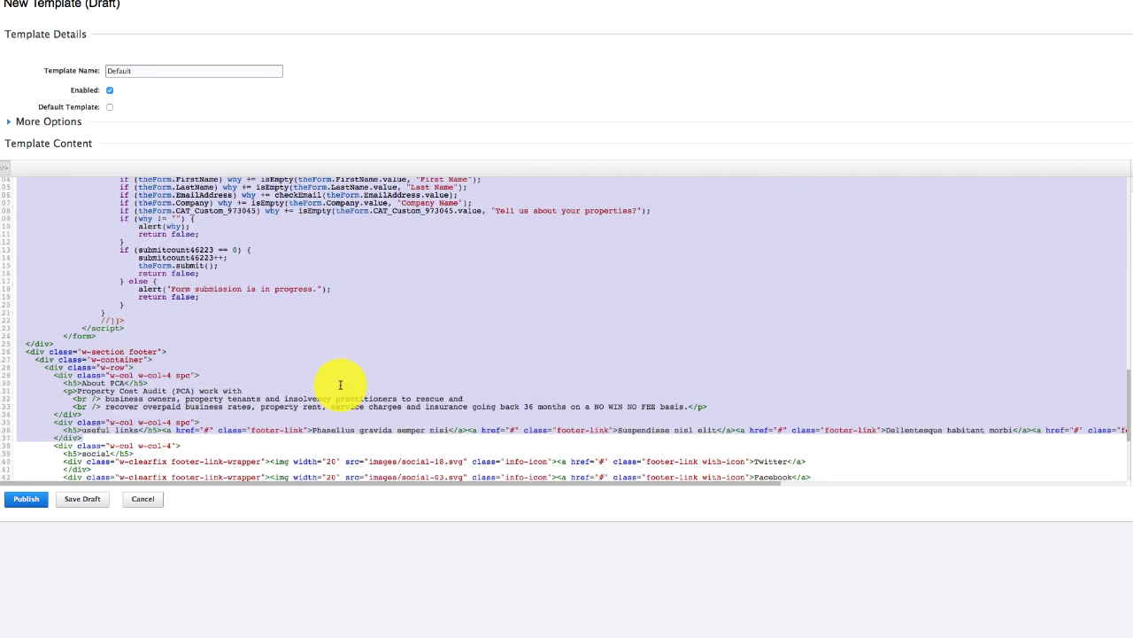
pyautogui.moveTo(340, 384); pyautogui.dragTo(339, 381)
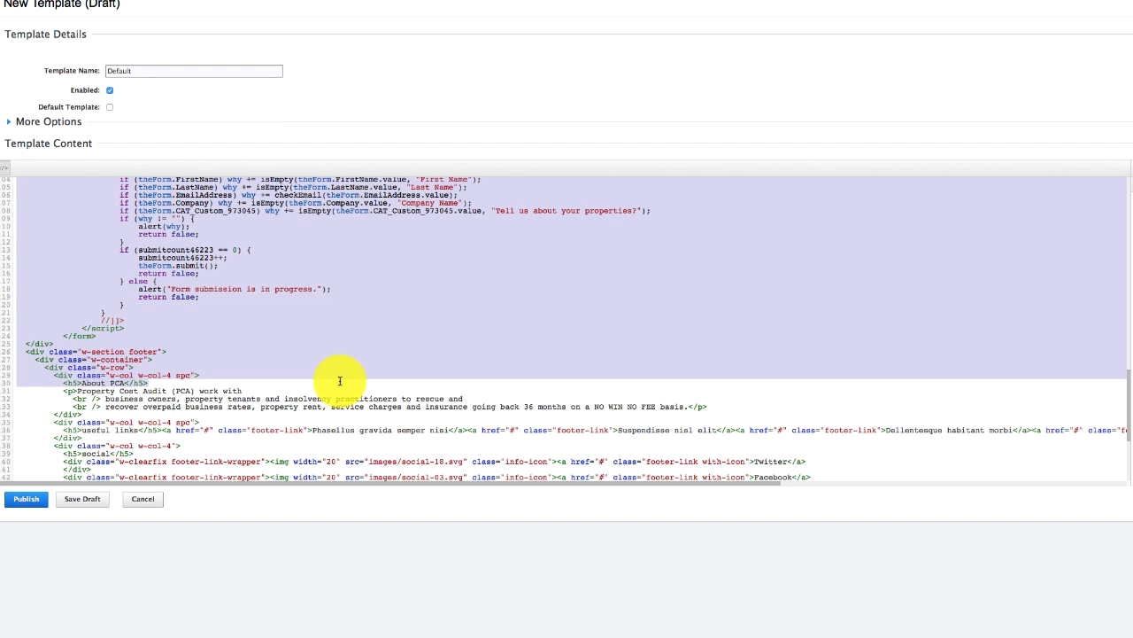
pyautogui.moveTo(339, 379); pyautogui.dragTo(387, 342)
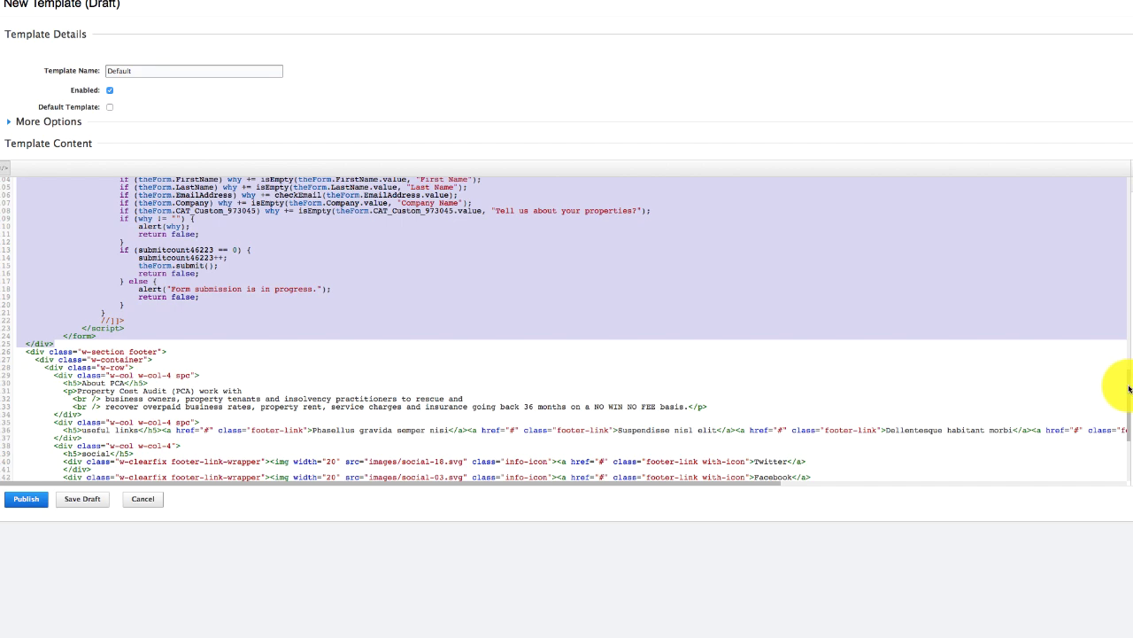
pyautogui.moveTo(1129, 389); pyautogui.dragTo(1129, 248)
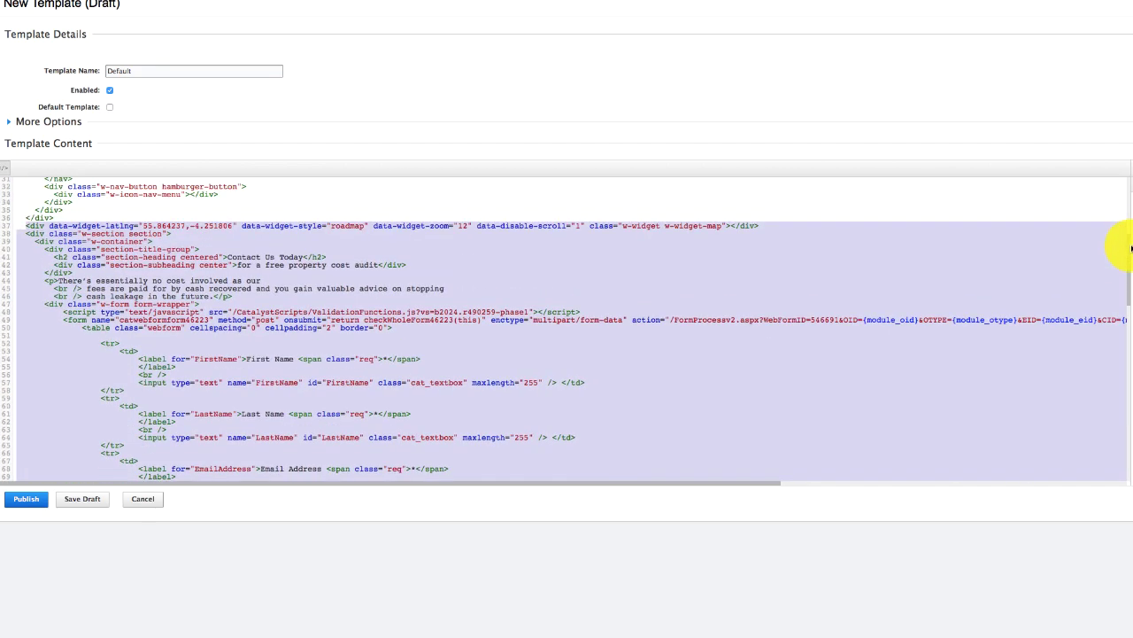
pyautogui.scroll(1, 1130, 249)
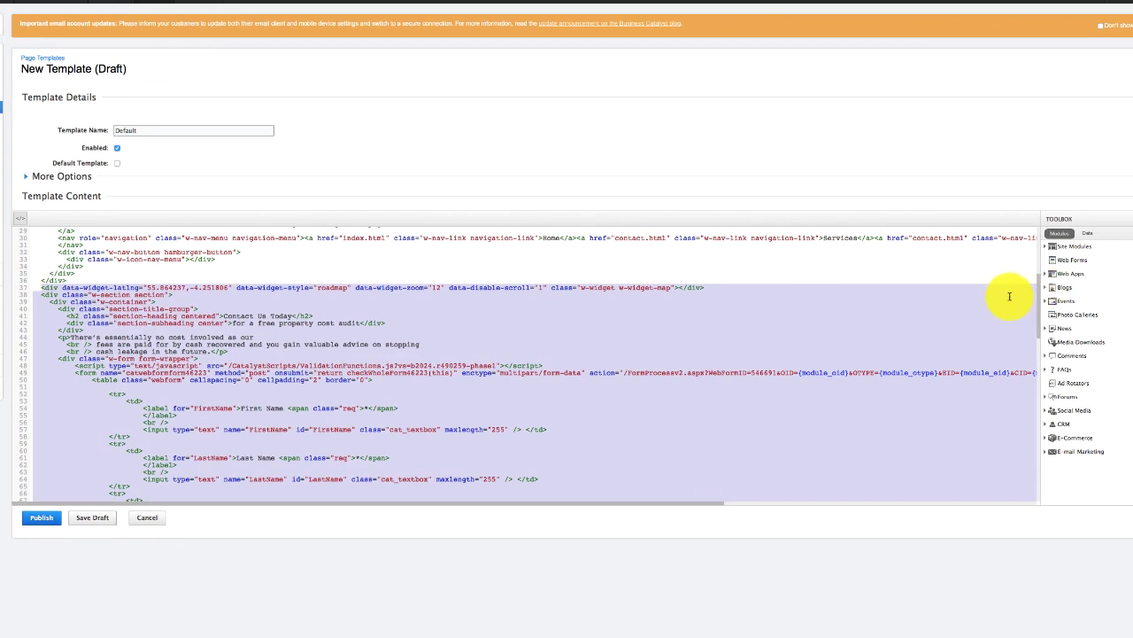
# - Delete the selected map and form markup and add blank lines above and below {tag_pagecontent}
pyautogui.press('BackSpace')
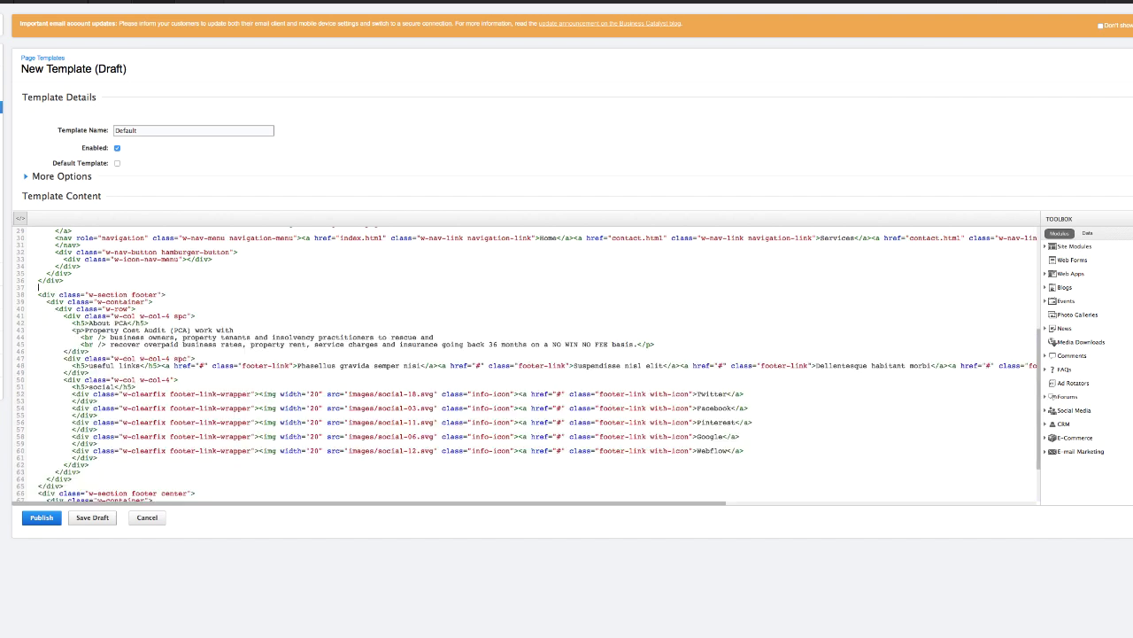
pyautogui.click(1090, 234)
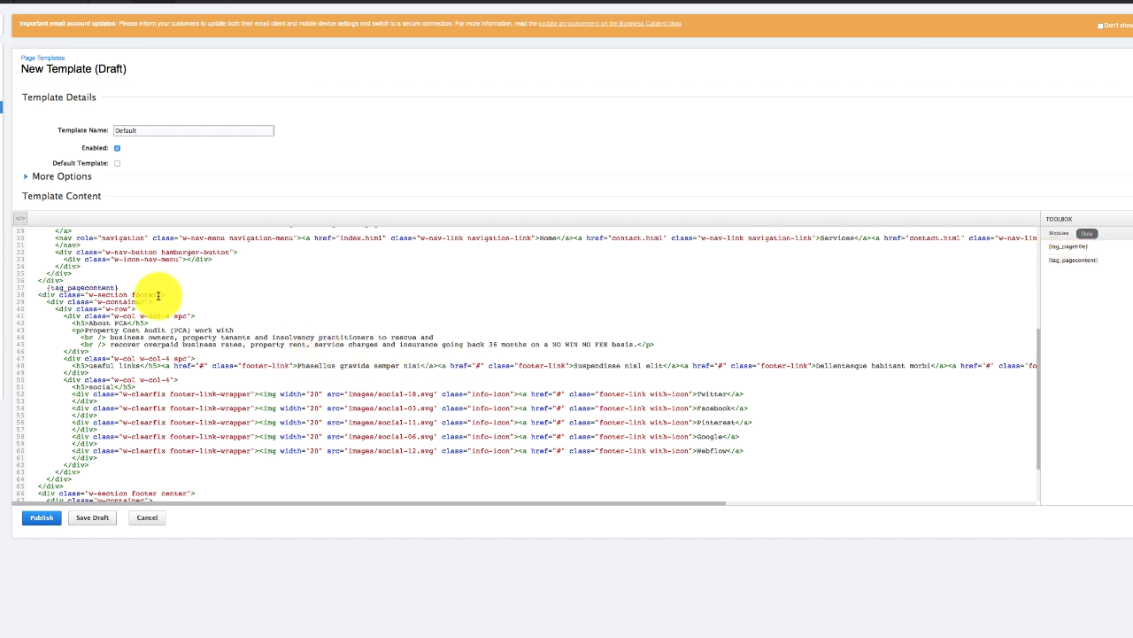
pyautogui.click(77, 281)
pyautogui.press('Return')
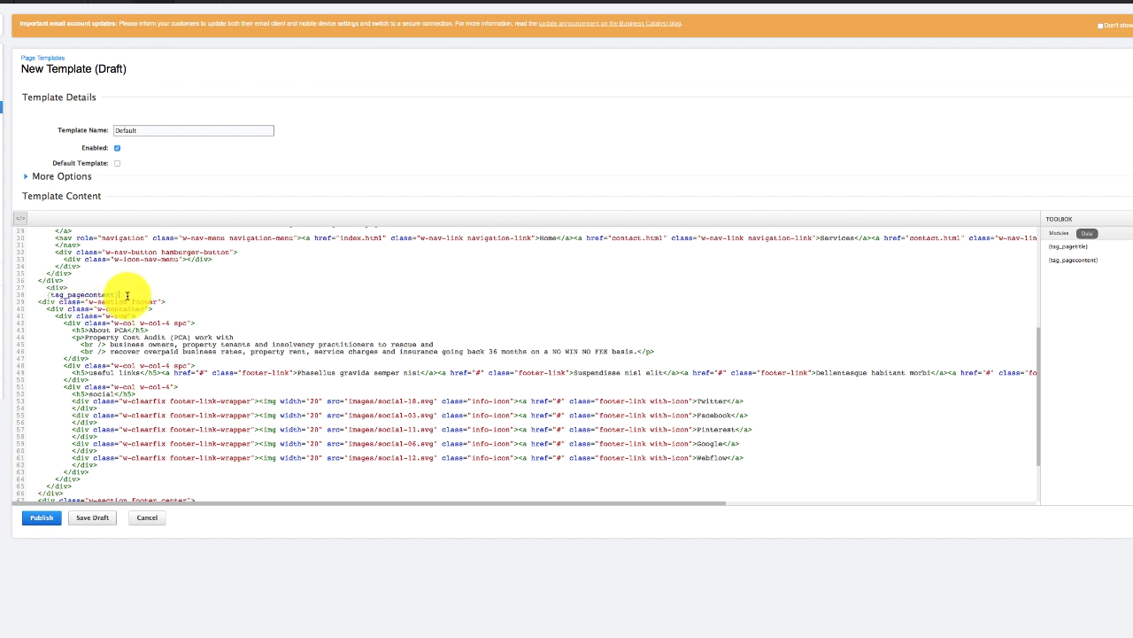
pyautogui.click(127, 295)
pyautogui.press('Return')
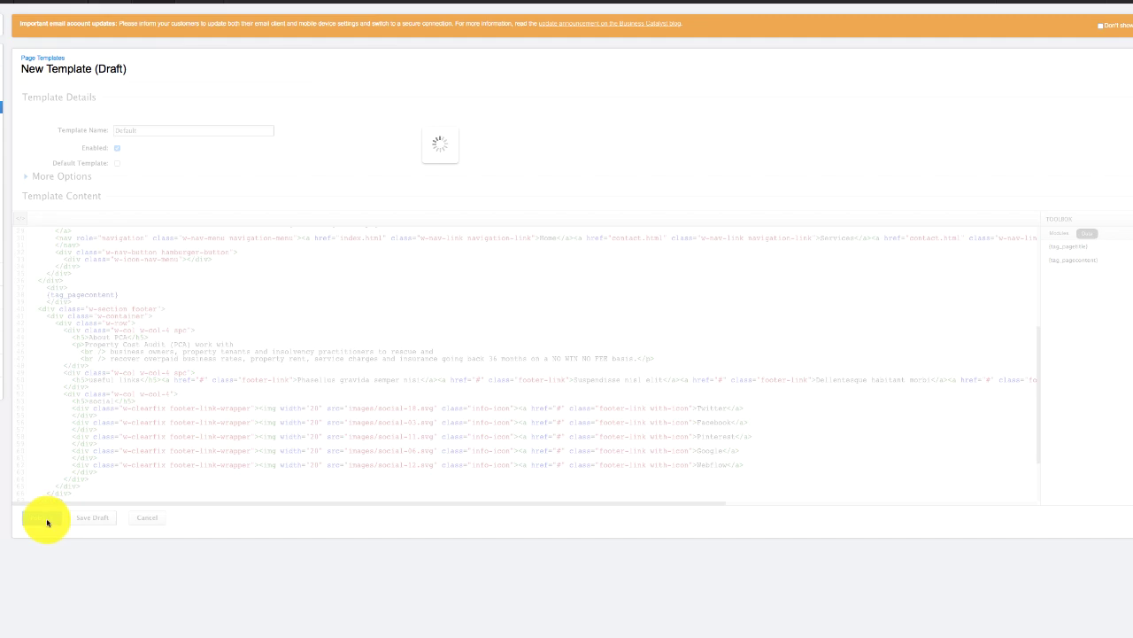
# - Review System E-mails and System Pages, keeping the Web Forms Confirmation Page on the default template
pyautogui.moveTo(42, 148)
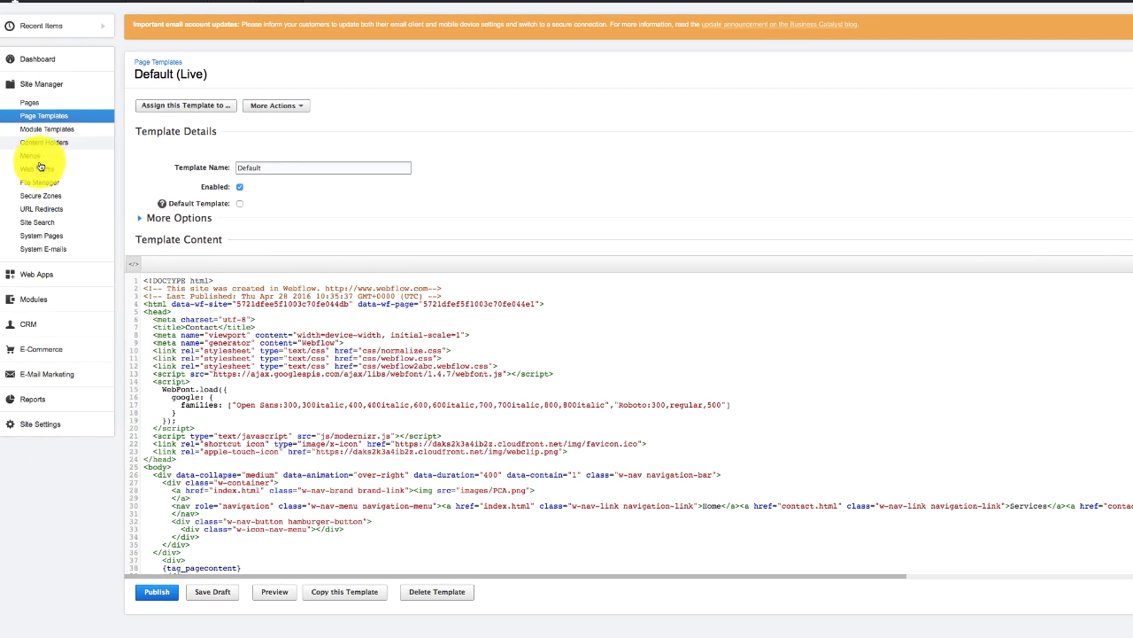
pyautogui.click(63, 248)
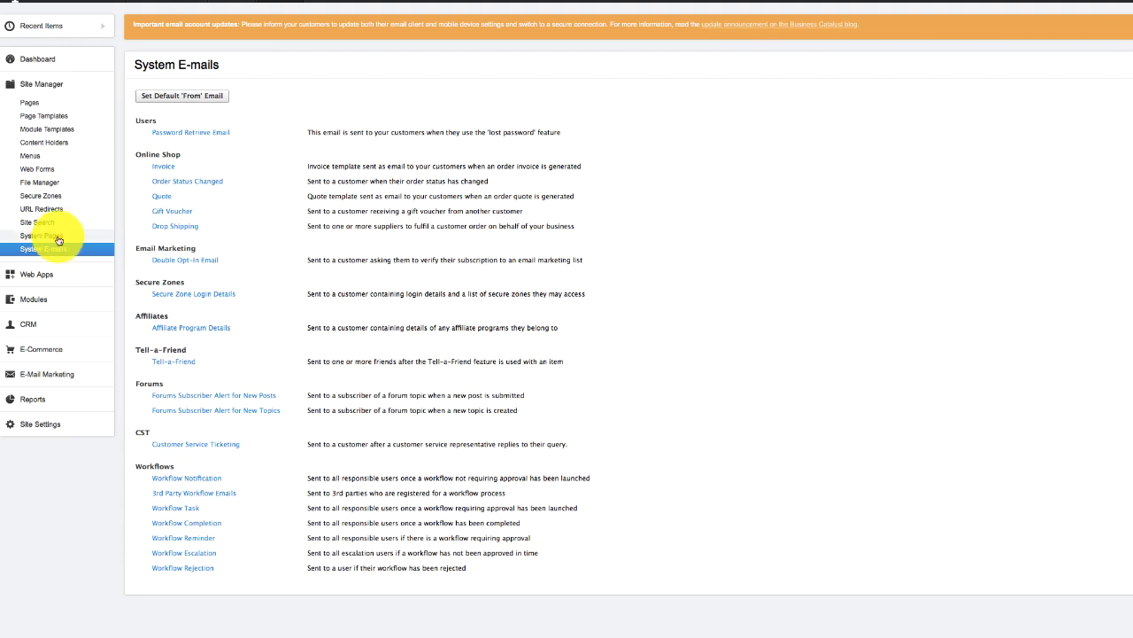
pyautogui.click(59, 237)
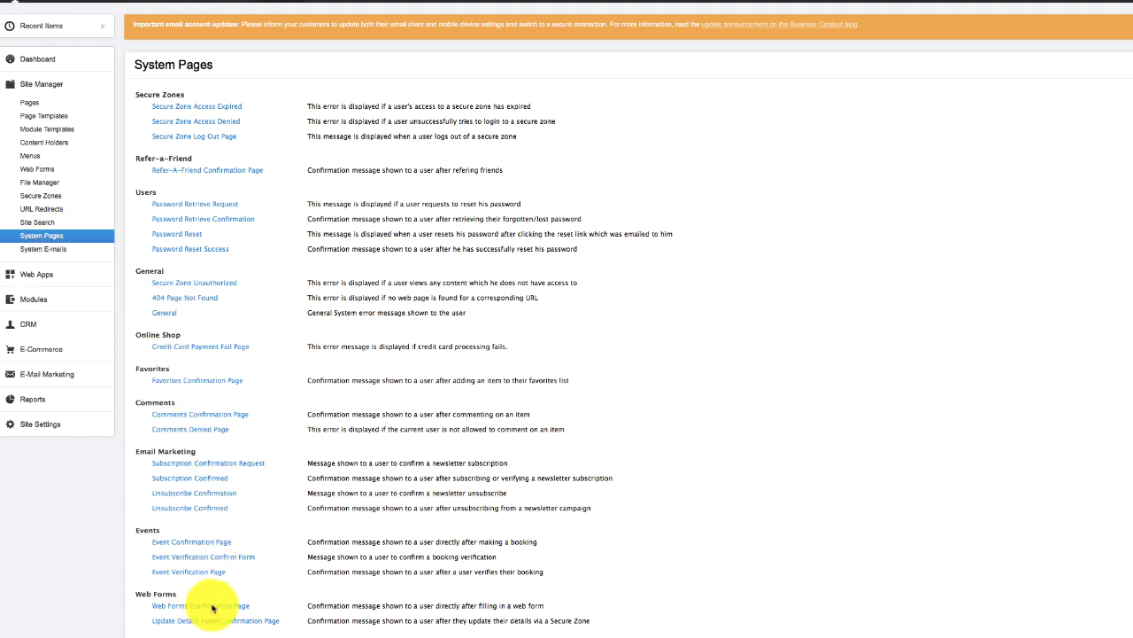
pyautogui.click(212, 608)
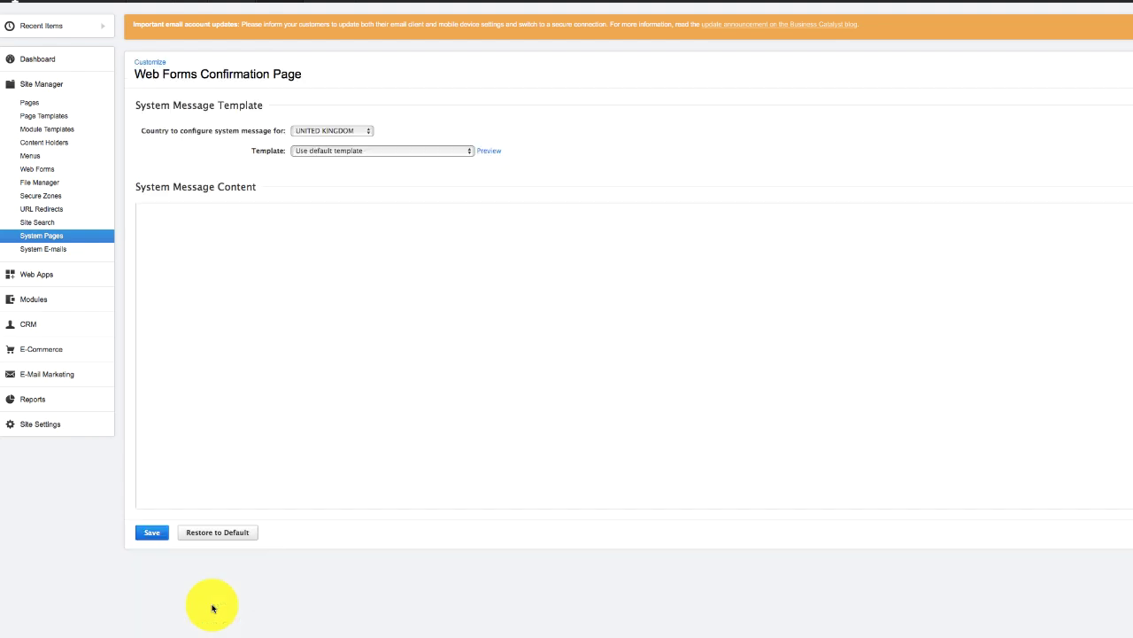
pyautogui.click(386, 154)
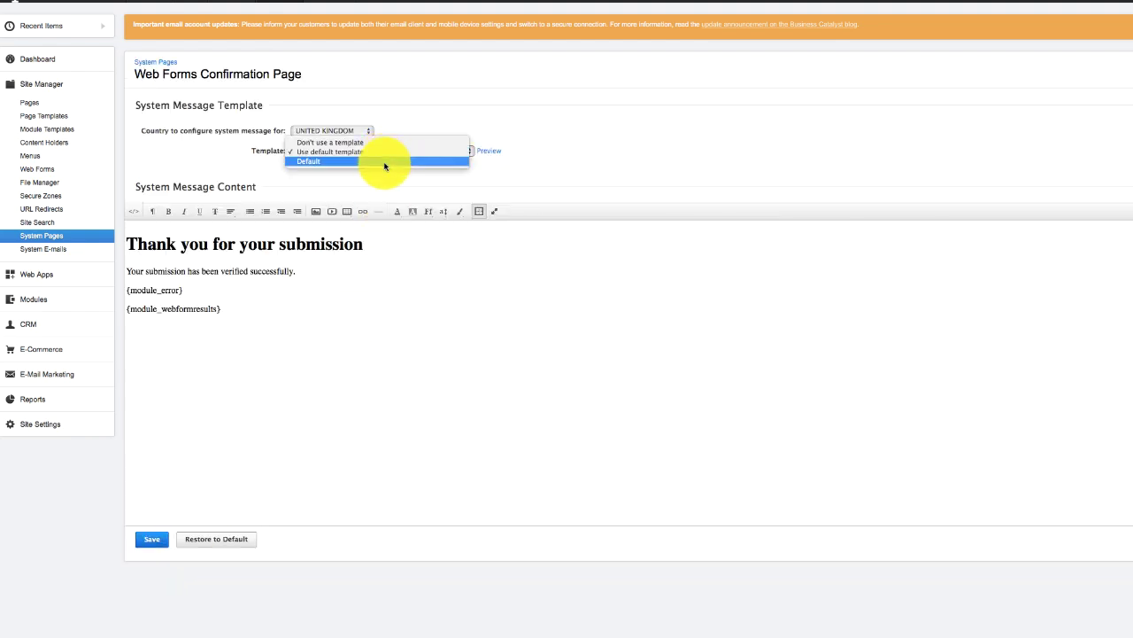
pyautogui.click(9, 124)
# - Reopen the Default page template, then go to the site's list of pages
pyautogui.click(60, 116)
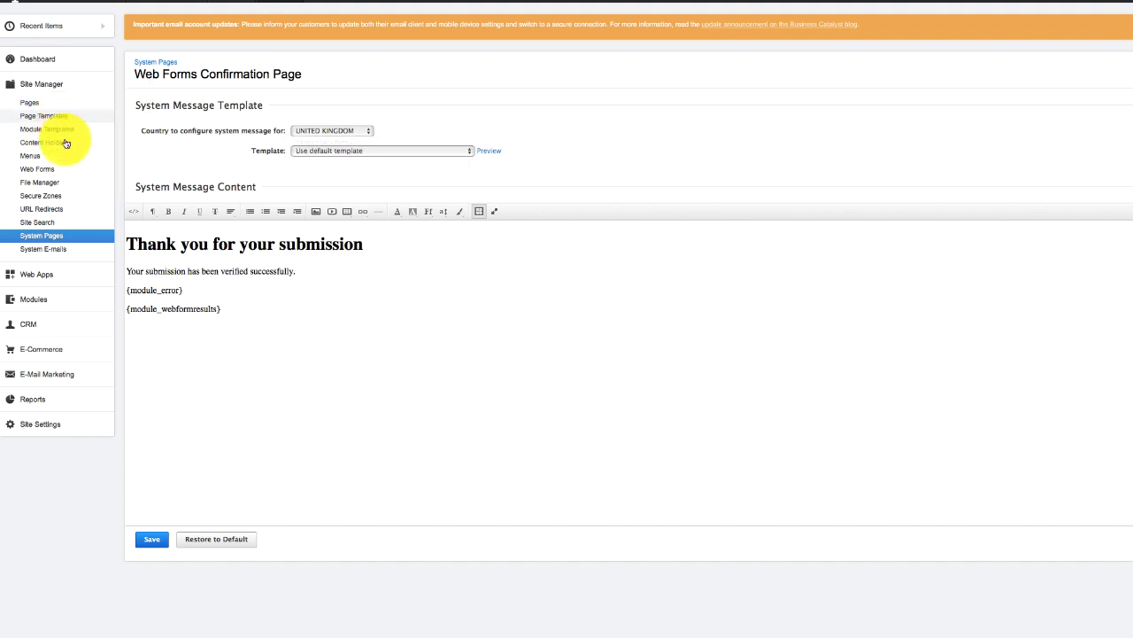
pyautogui.click(209, 113)
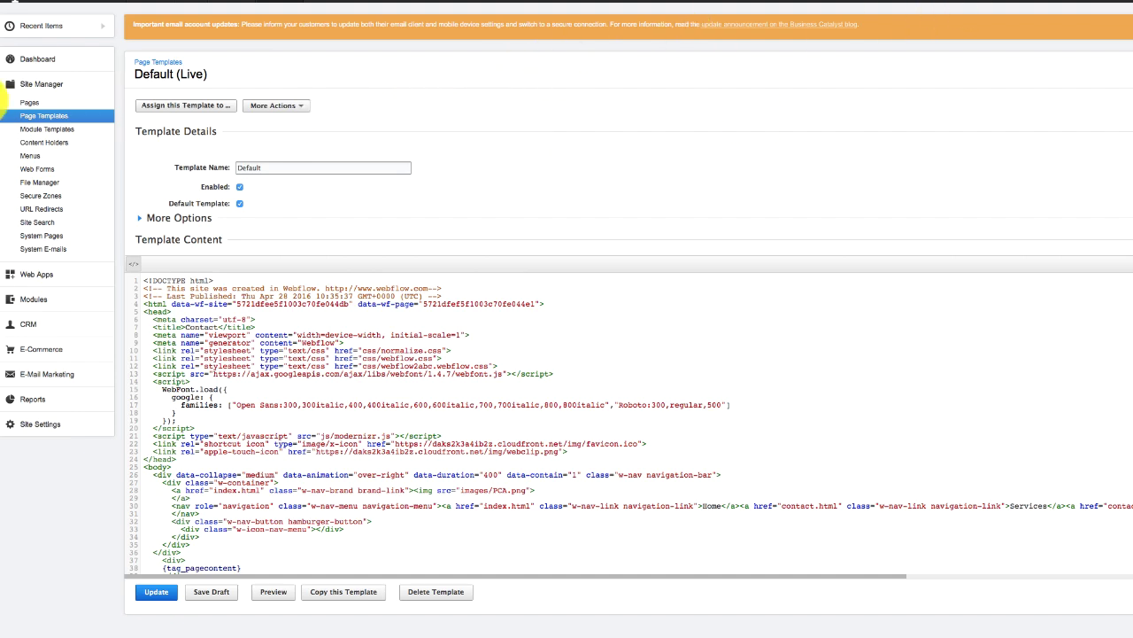
pyautogui.click(41, 105)
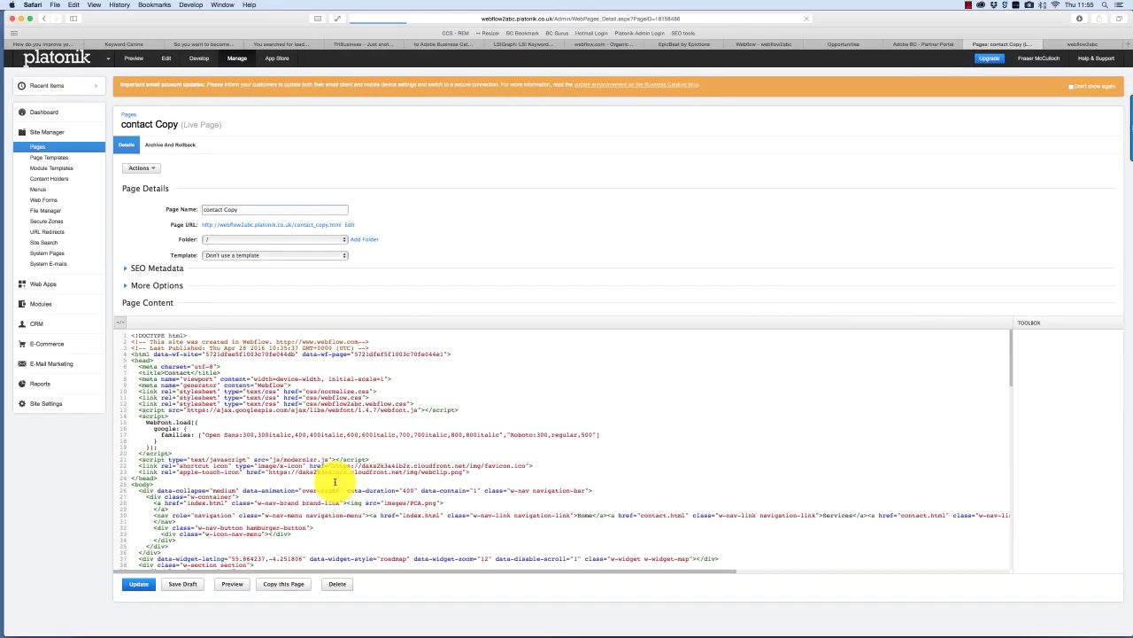
# - Preview contact Copy and fill the form with name, e-mail, company and '5 retails stores in edinburgh'
pyautogui.click(232, 583)
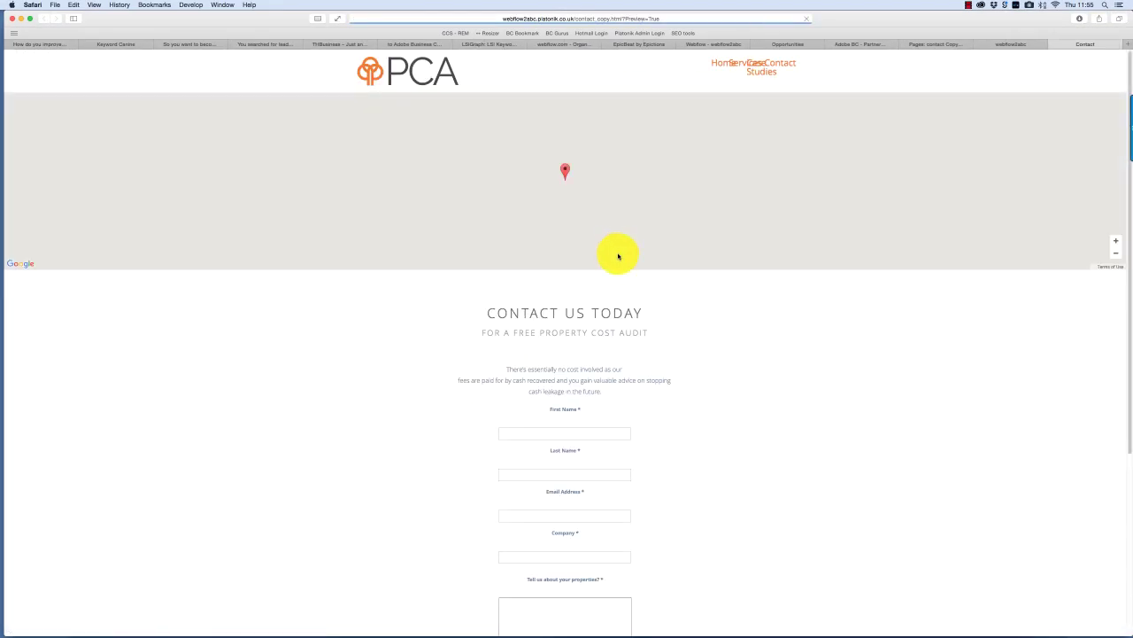
pyautogui.click(597, 434)
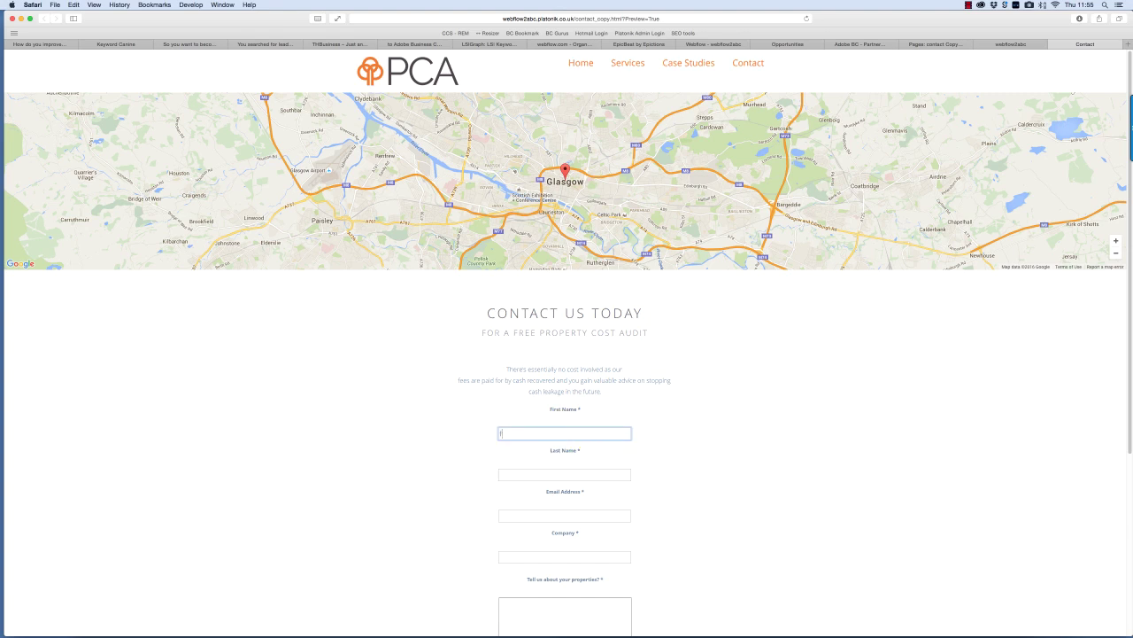
pyautogui.press('Tab')
pyautogui.press('Tab')
pyautogui.press('Tab')
pyautogui.write('platonik')
pyautogui.press('Tab')
pyautogui.write('5')
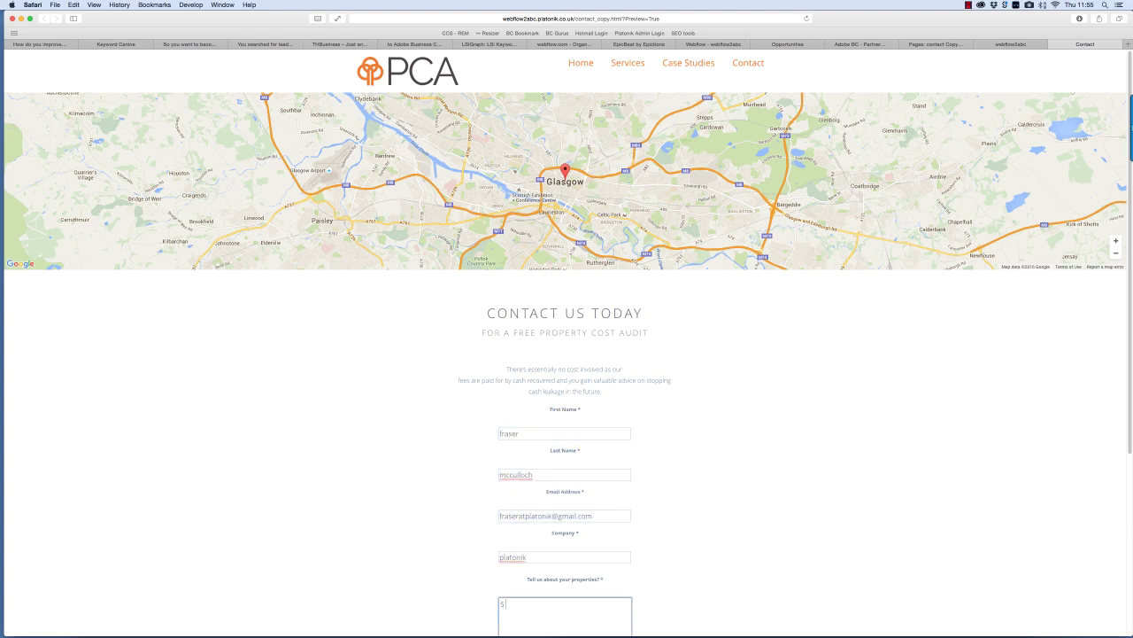
pyautogui.write(' retails stores in edinburgh')
# - Submit the test enquiry, then return to the PCA homepage from the thank-you page
pyautogui.scroll(-3, 1045, 435)
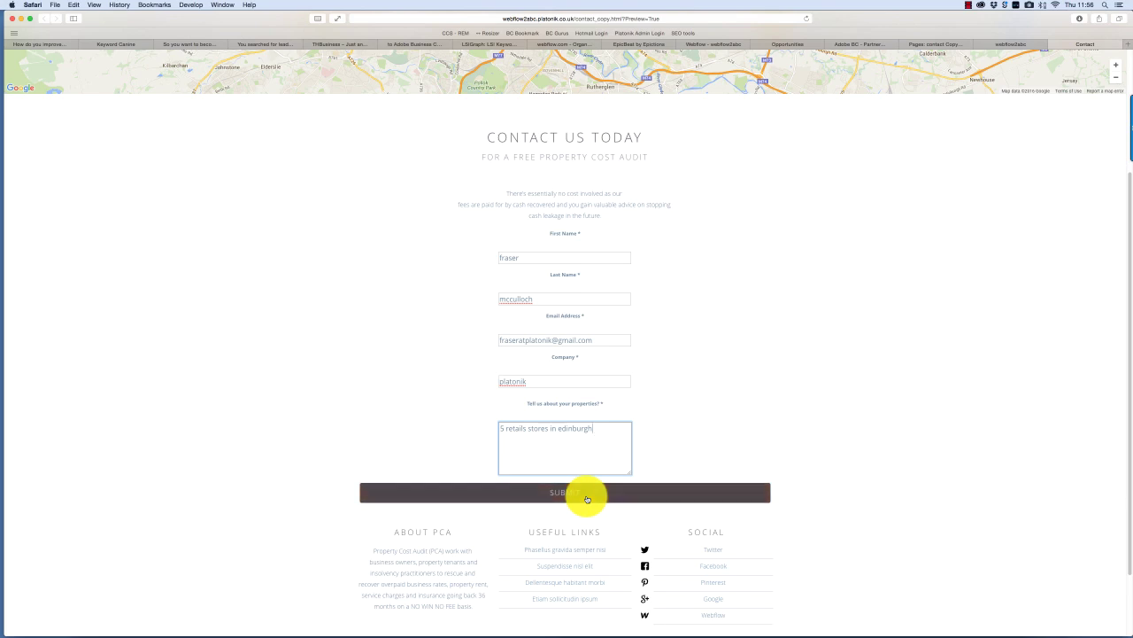
pyautogui.click(587, 499)
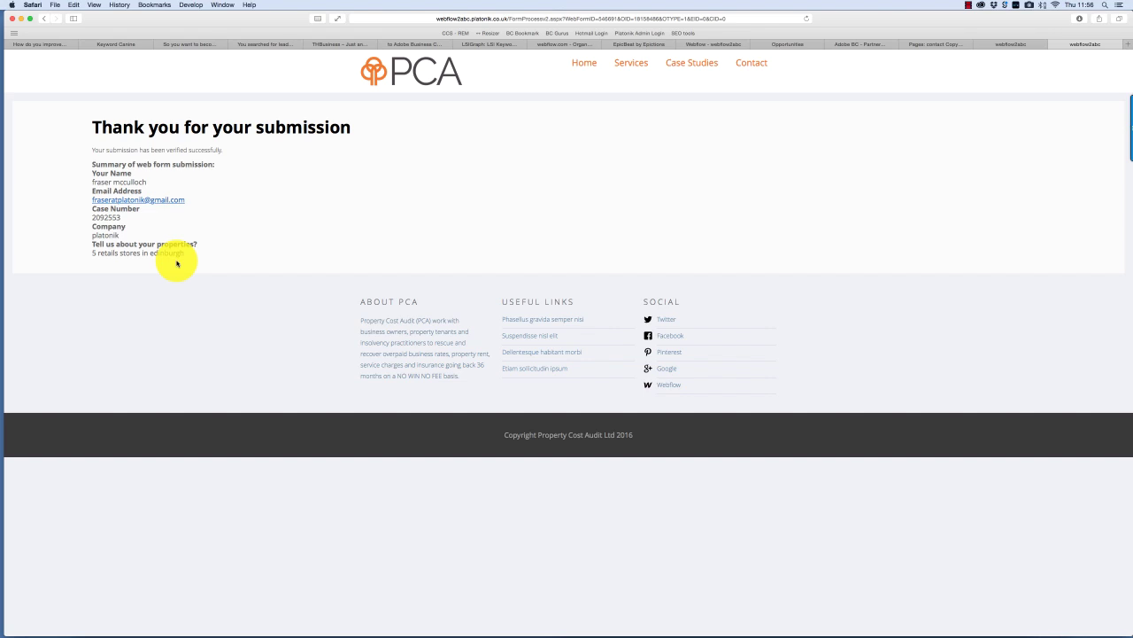
pyautogui.click(417, 86)
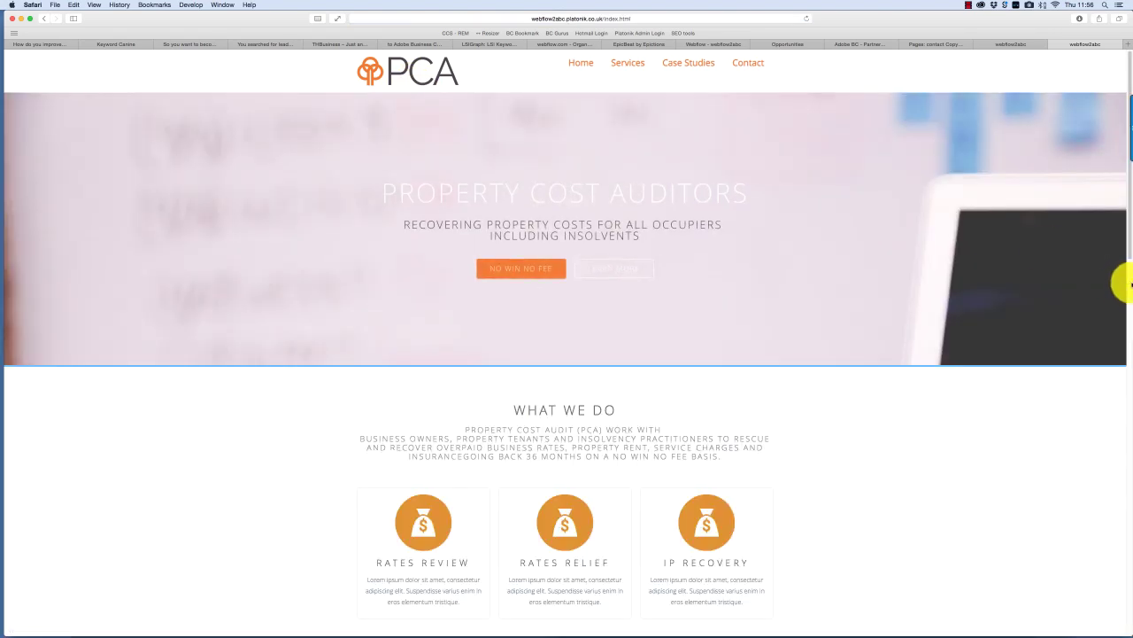
# - Check the Contact page at mobile width via the hamburger menu, then restore full window width
pyautogui.moveTo(1125, 283); pyautogui.dragTo(406, 273)
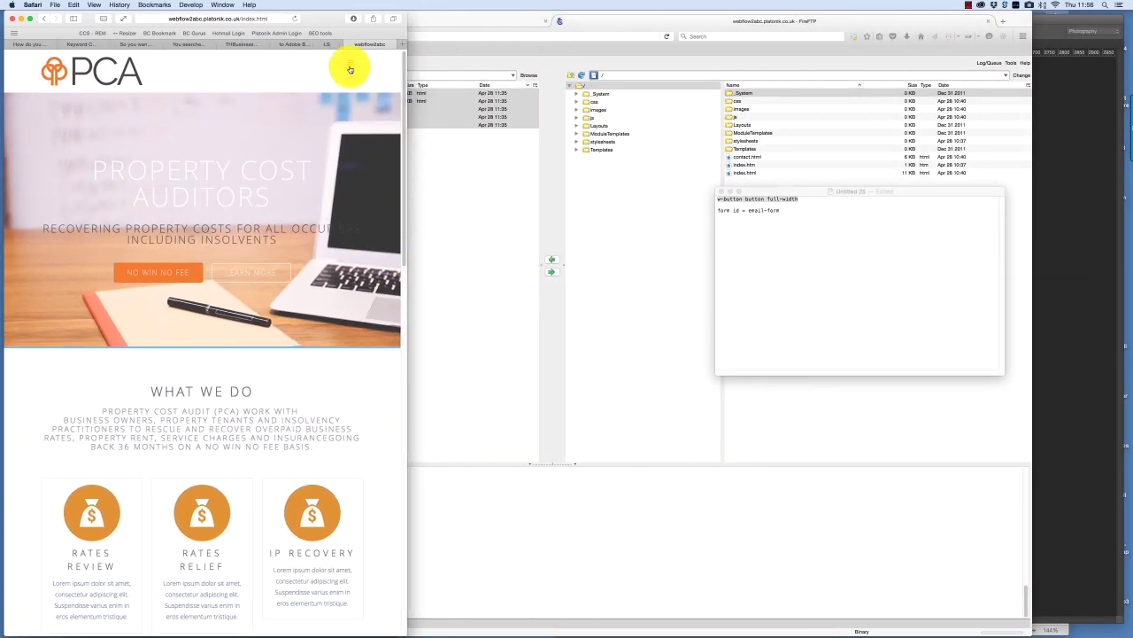
pyautogui.click(350, 67)
pyautogui.click(355, 138)
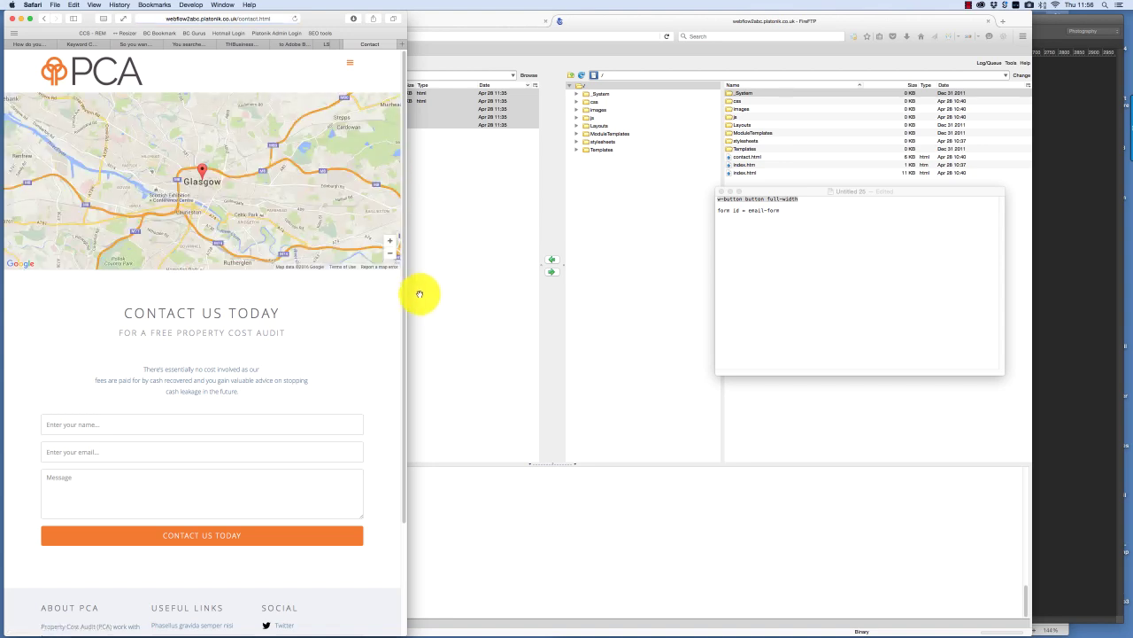
pyautogui.moveTo(407, 300); pyautogui.dragTo(1074, 292)
pyautogui.scroll(-3, 1074, 372)
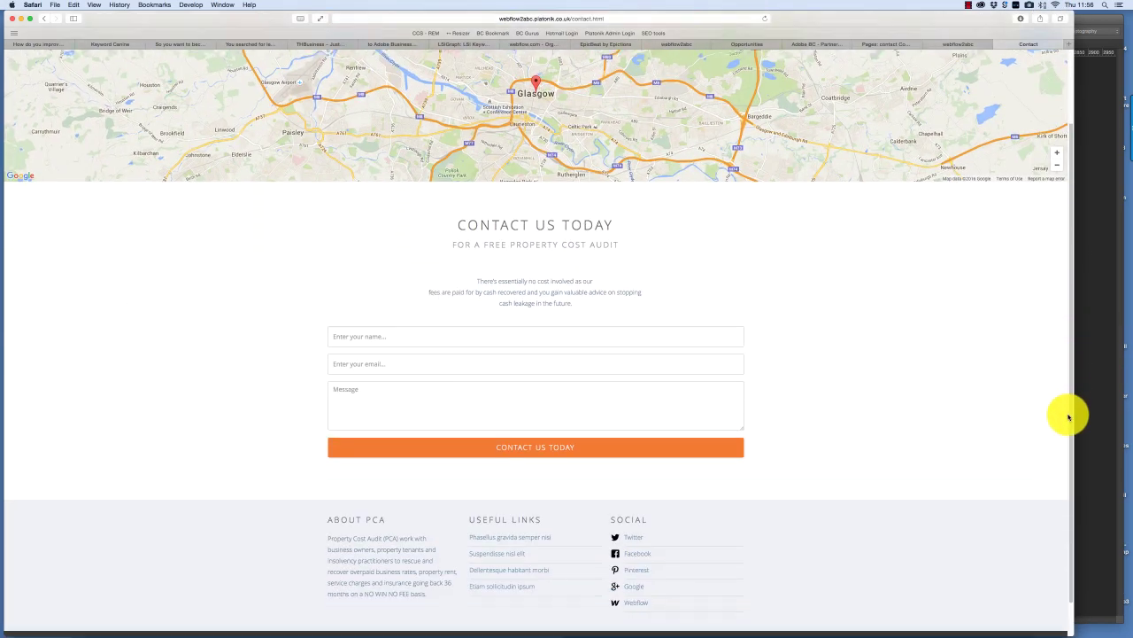
pyautogui.scroll(3, 1072, 103)
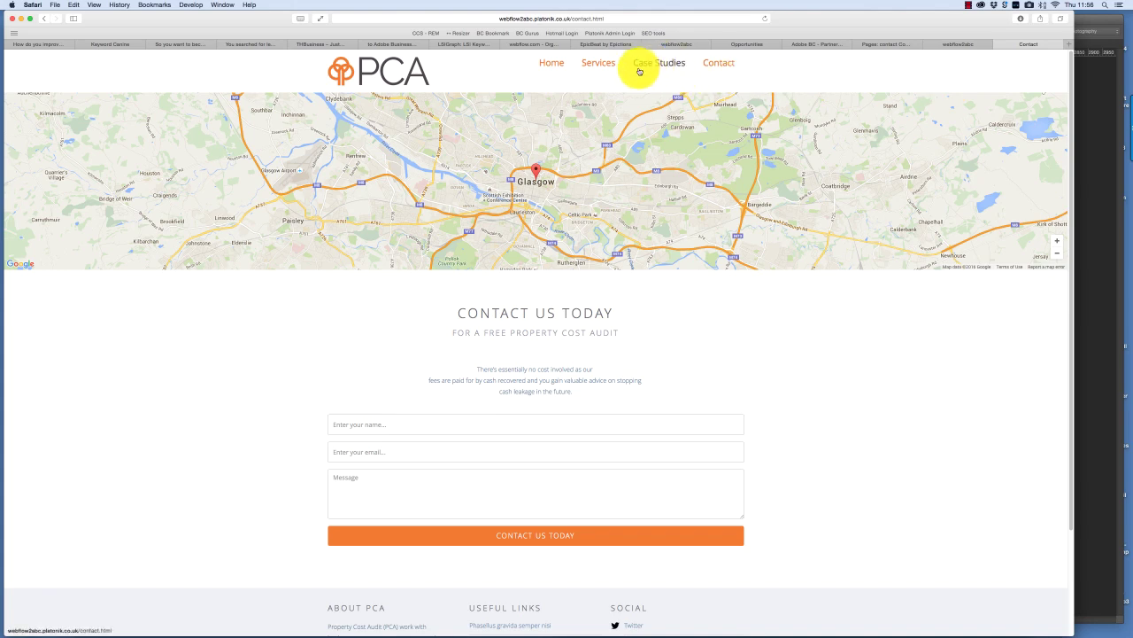
# - Close the submission confirmation tab and return to the contact Copy admin tab
pyautogui.click(967, 45)
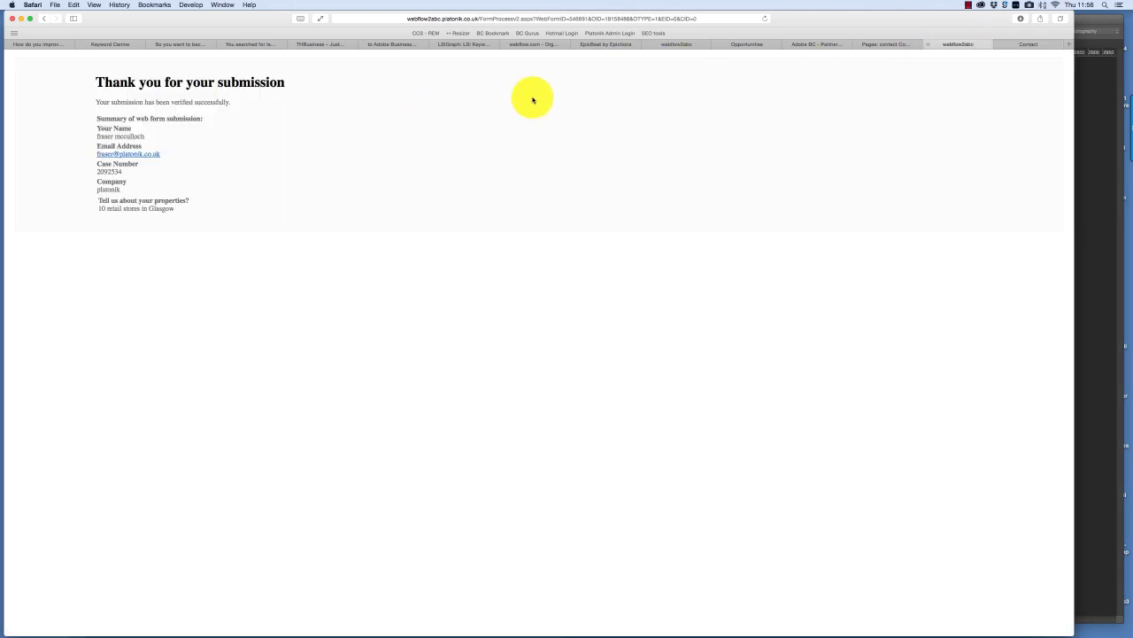
pyautogui.click(930, 46)
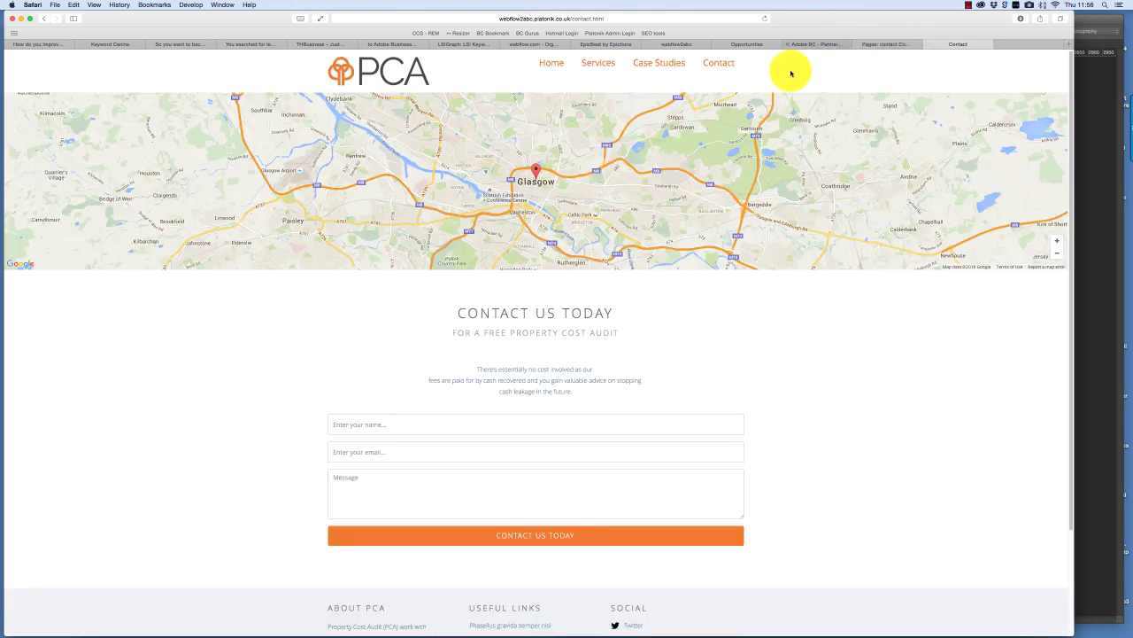
pyautogui.click(813, 44)
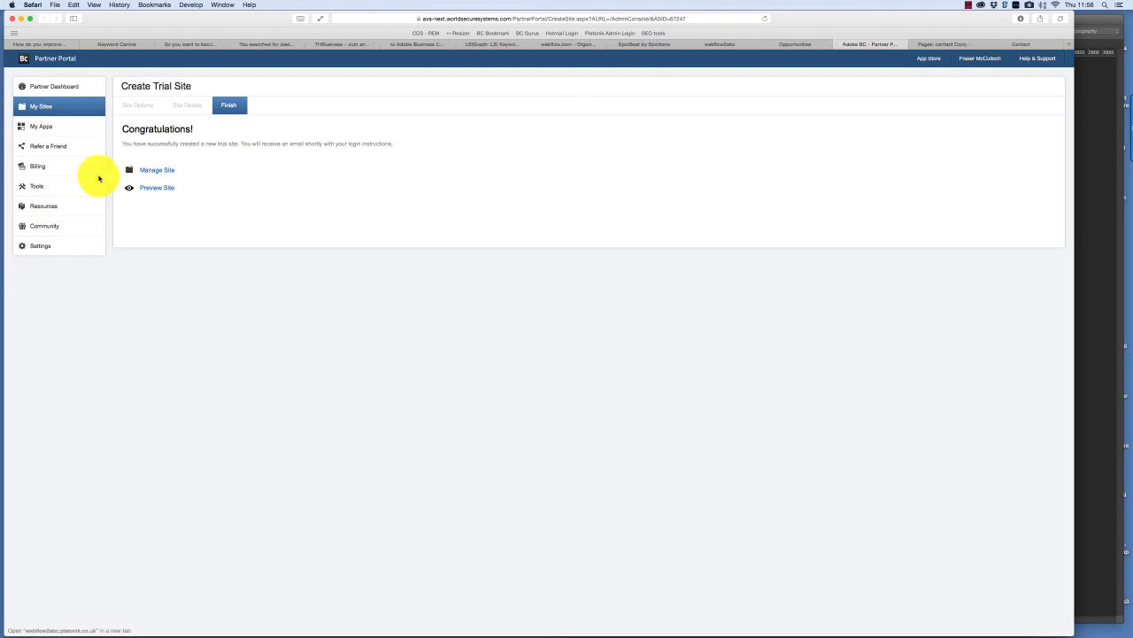
pyautogui.click(934, 46)
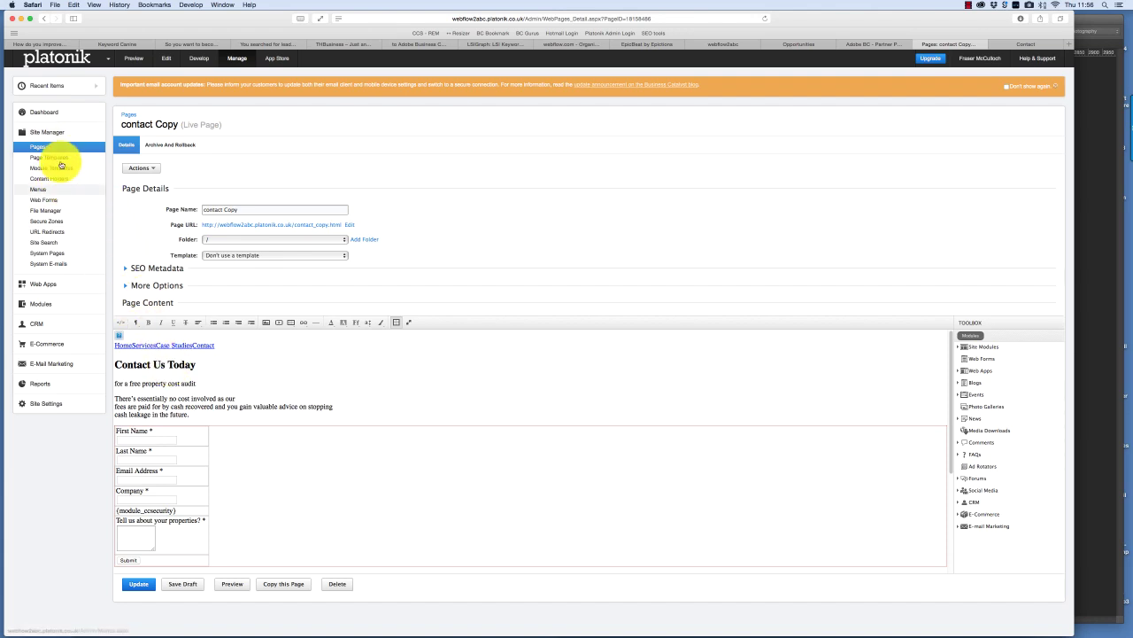
# - Open the Default page template and view it as HTML code
pyautogui.click(60, 158)
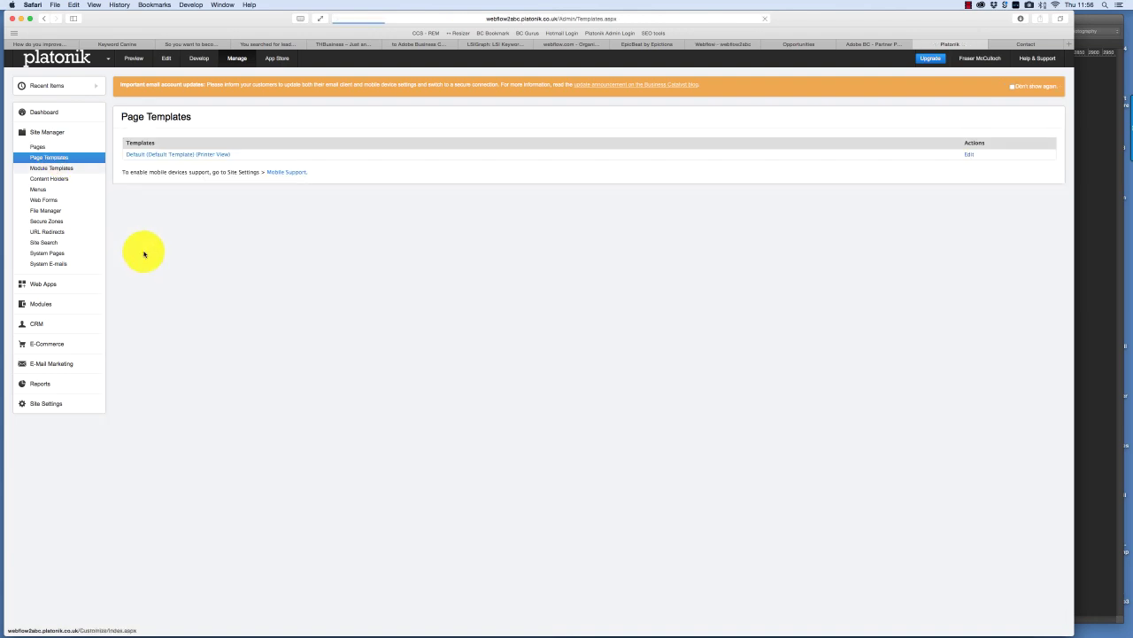
pyautogui.click(184, 175)
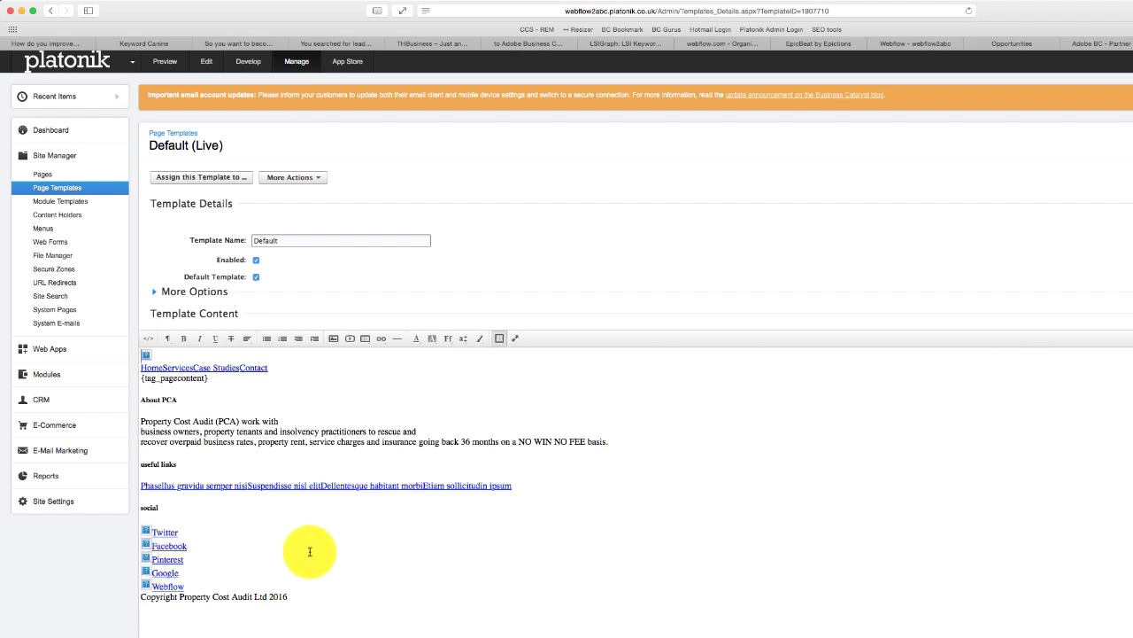
pyautogui.click(150, 341)
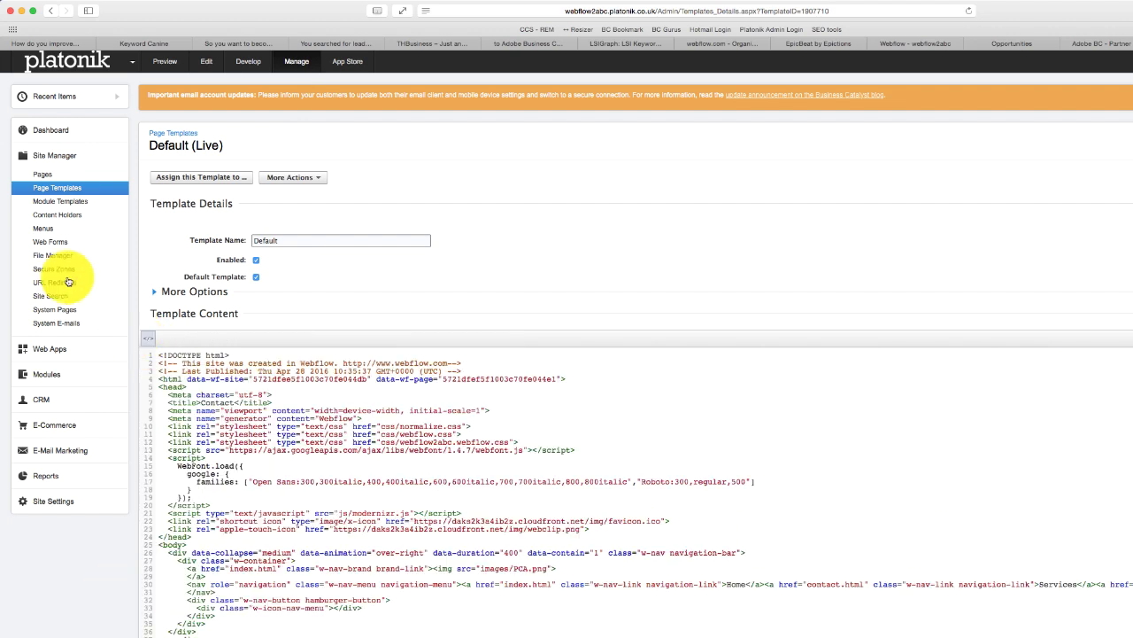
# - Add a new content holder named 'Footer About', left enabled, and save it
pyautogui.click(59, 217)
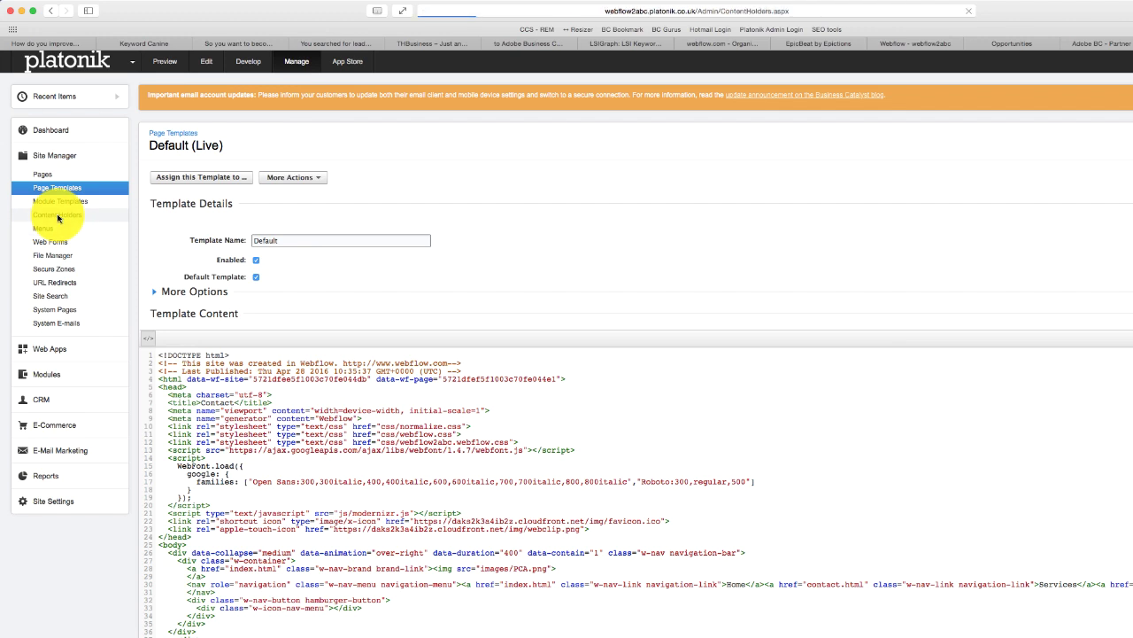
pyautogui.click(271, 225)
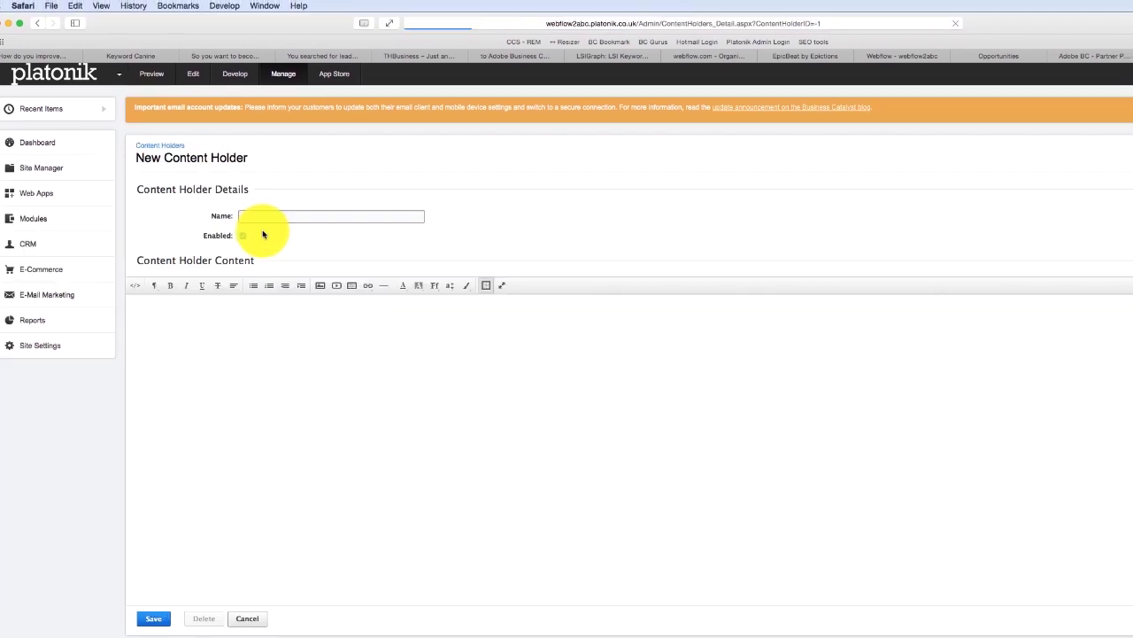
pyautogui.click(263, 217)
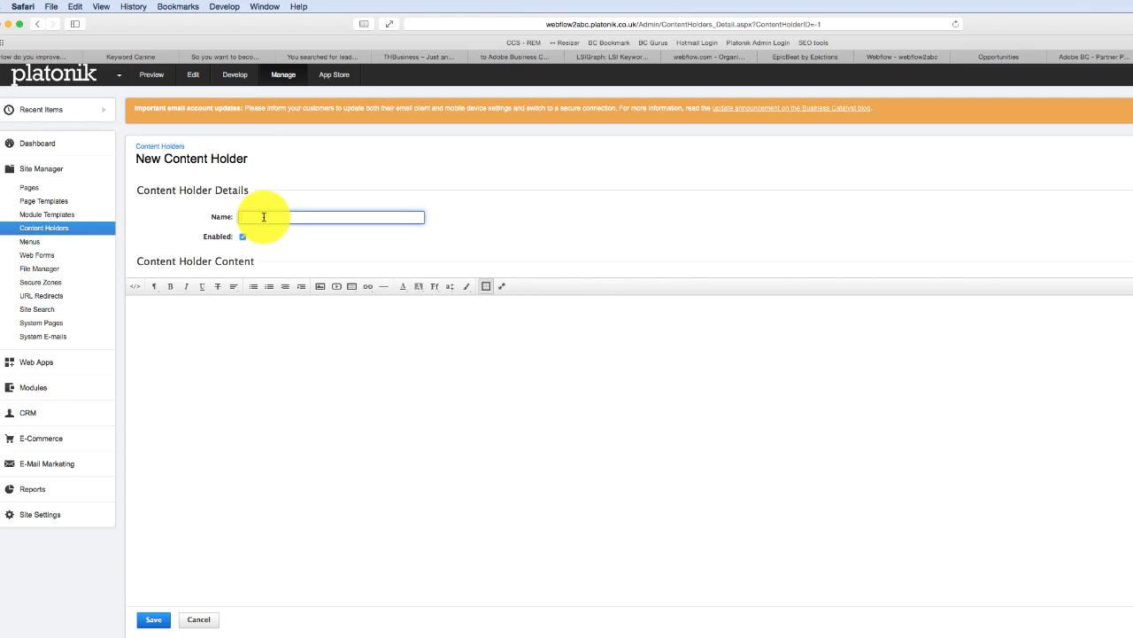
pyautogui.write('Footer About')
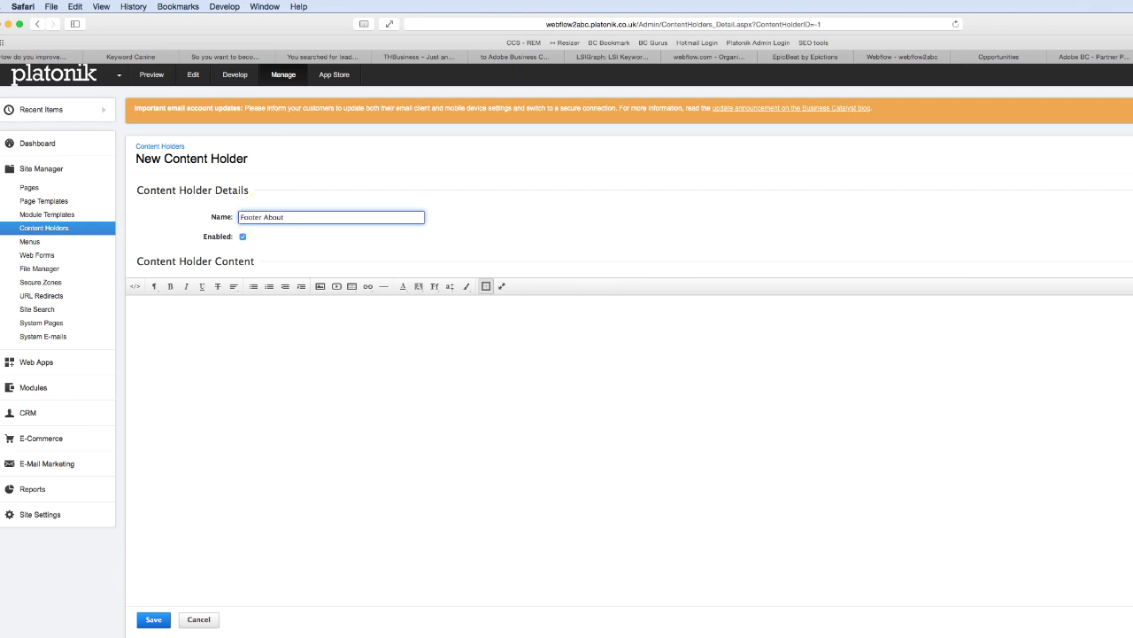
pyautogui.click(153, 618)
# - In the Default template, select the About PCA heading and paragraph code in the footer
pyautogui.click(54, 202)
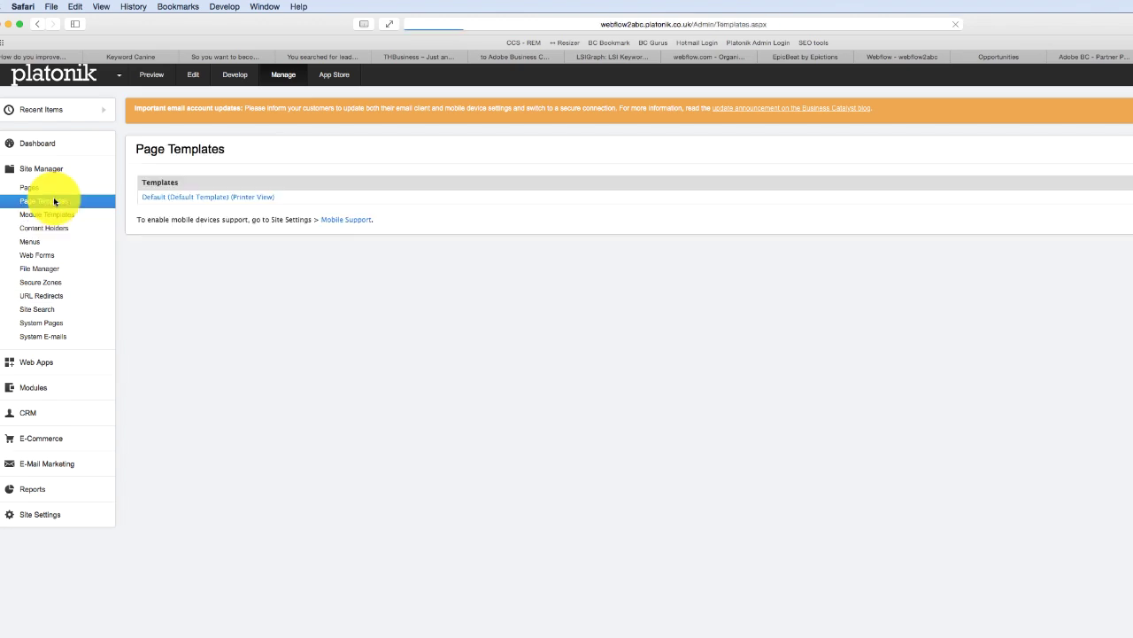
pyautogui.click(185, 223)
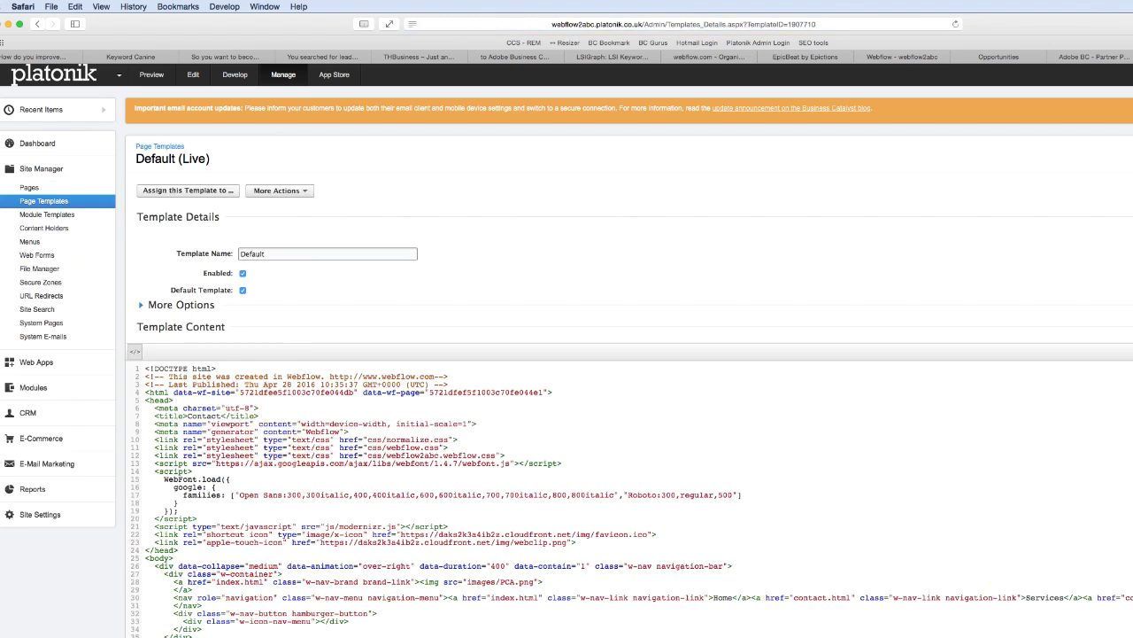
pyautogui.scroll(-5, 620, 496)
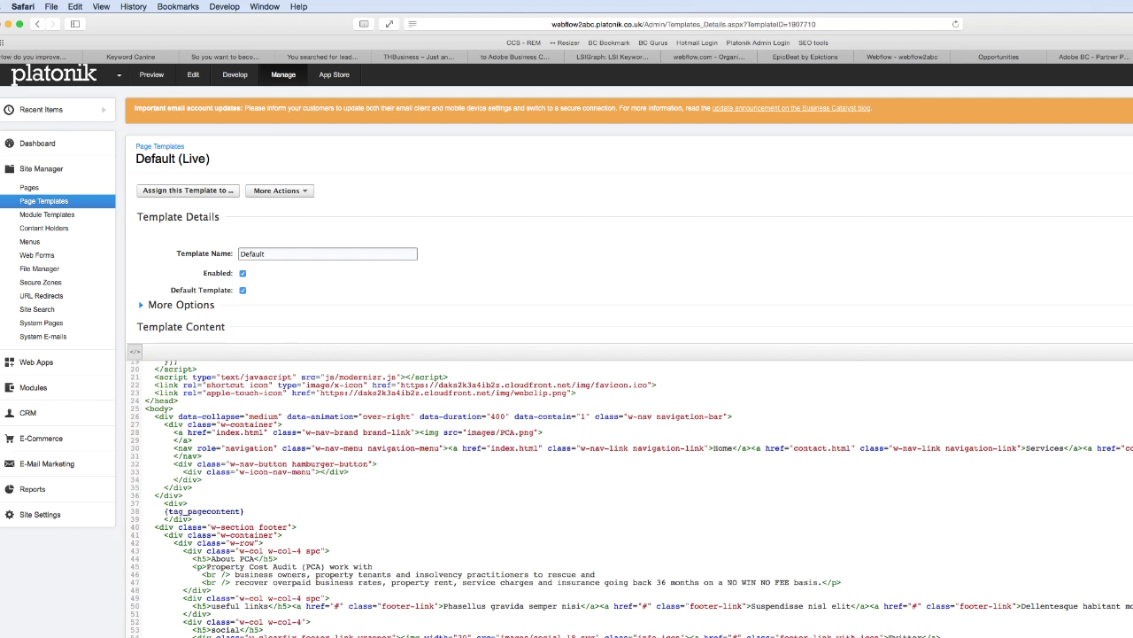
pyautogui.scroll(-4, 805, 594)
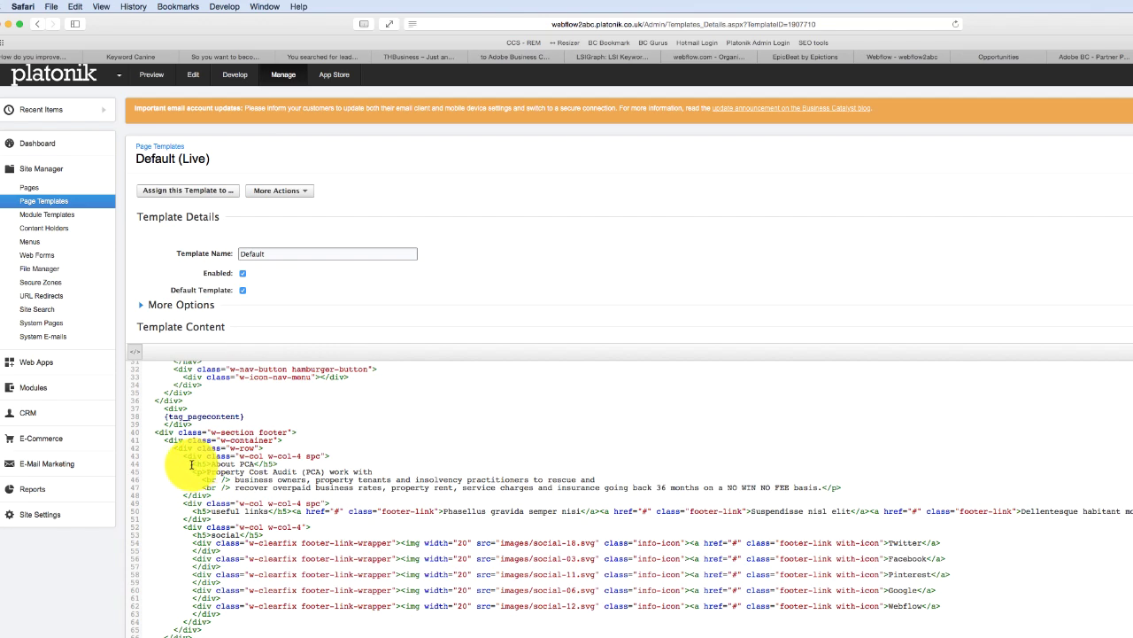
pyautogui.moveTo(201, 467); pyautogui.dragTo(890, 486)
pyautogui.press('super+c')
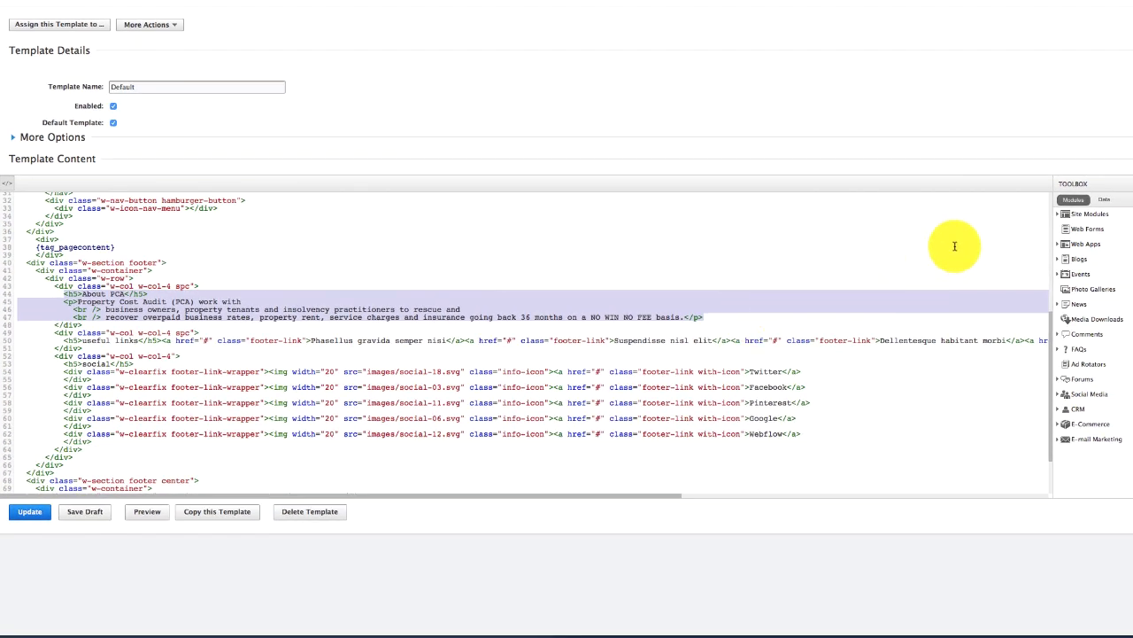
# - Replace the selection with the Footer About content holder module and publish the template
pyautogui.click(1076, 215)
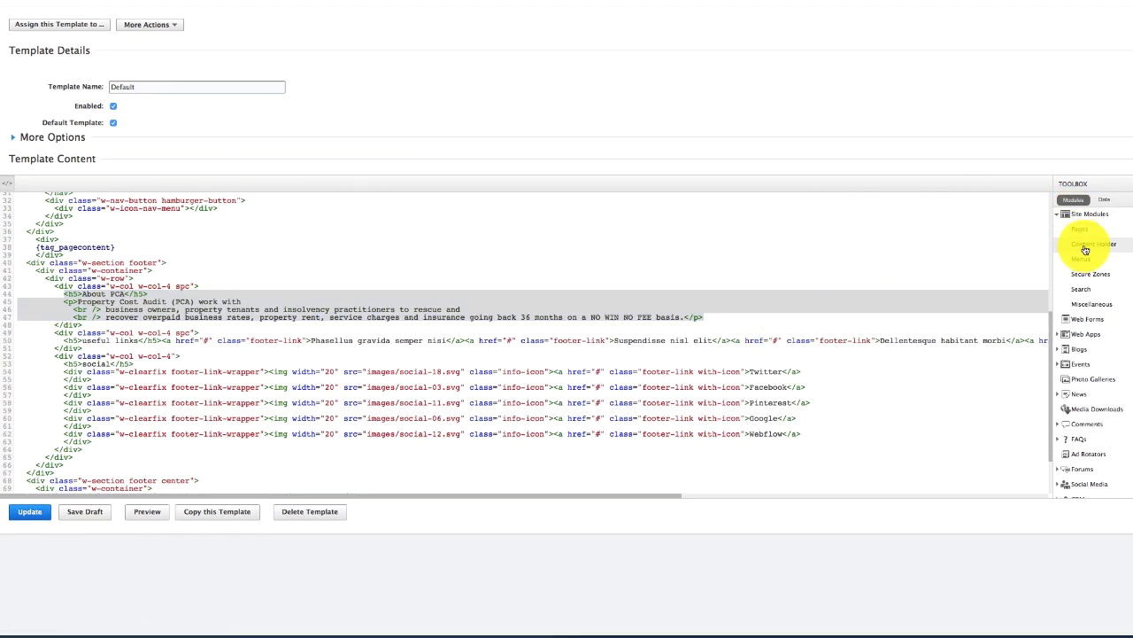
pyautogui.click(1075, 245)
pyautogui.click(352, 150)
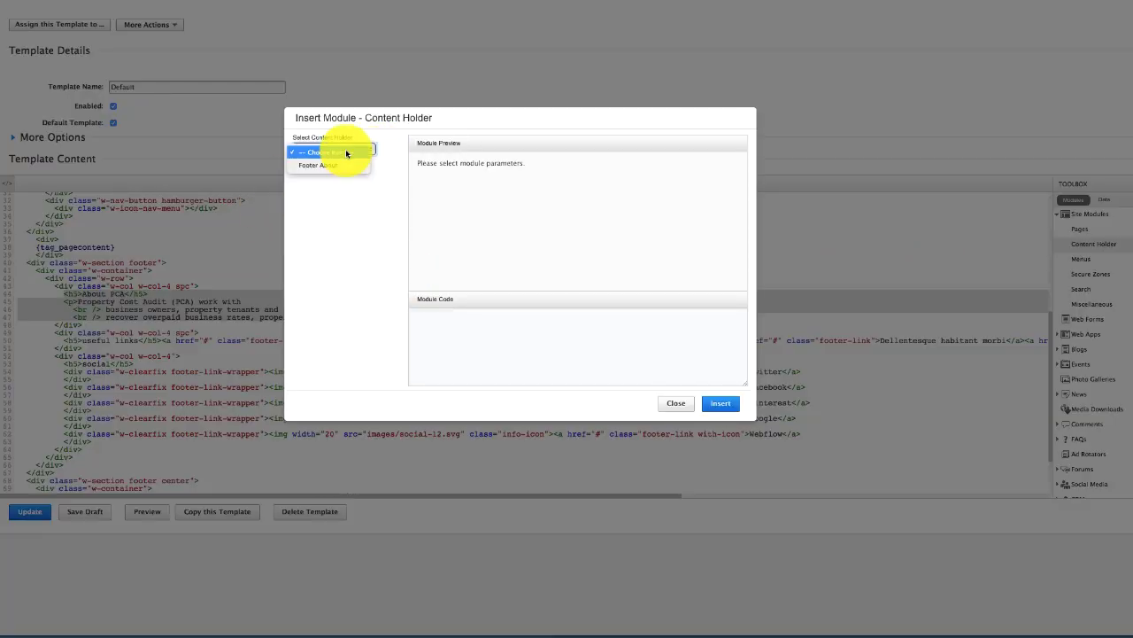
pyautogui.click(344, 167)
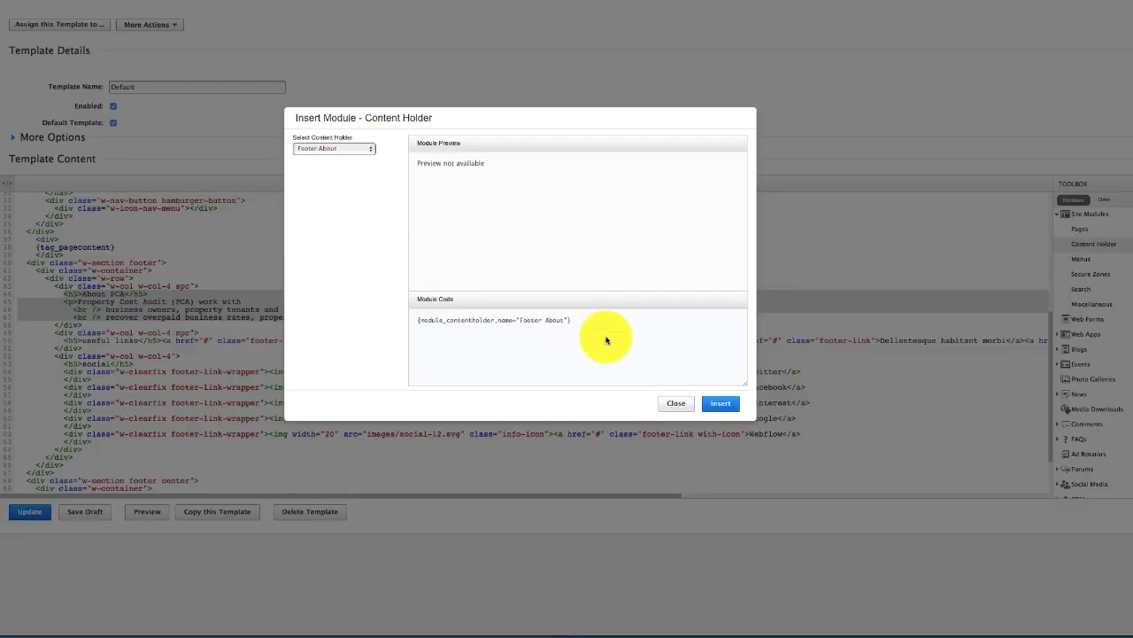
pyautogui.click(721, 405)
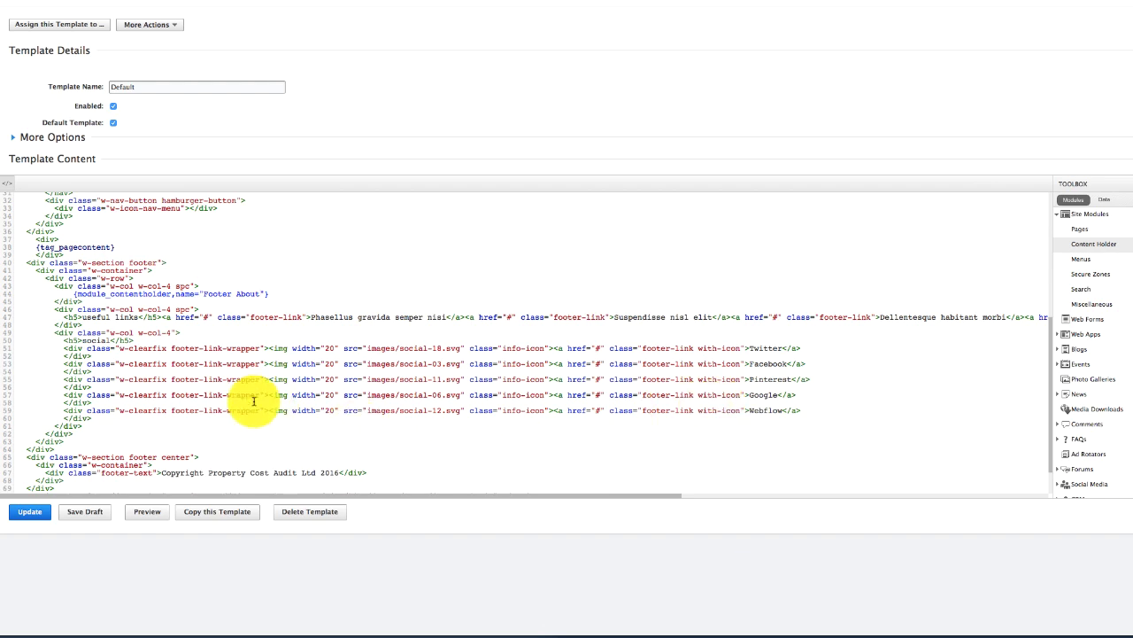
pyautogui.click(29, 513)
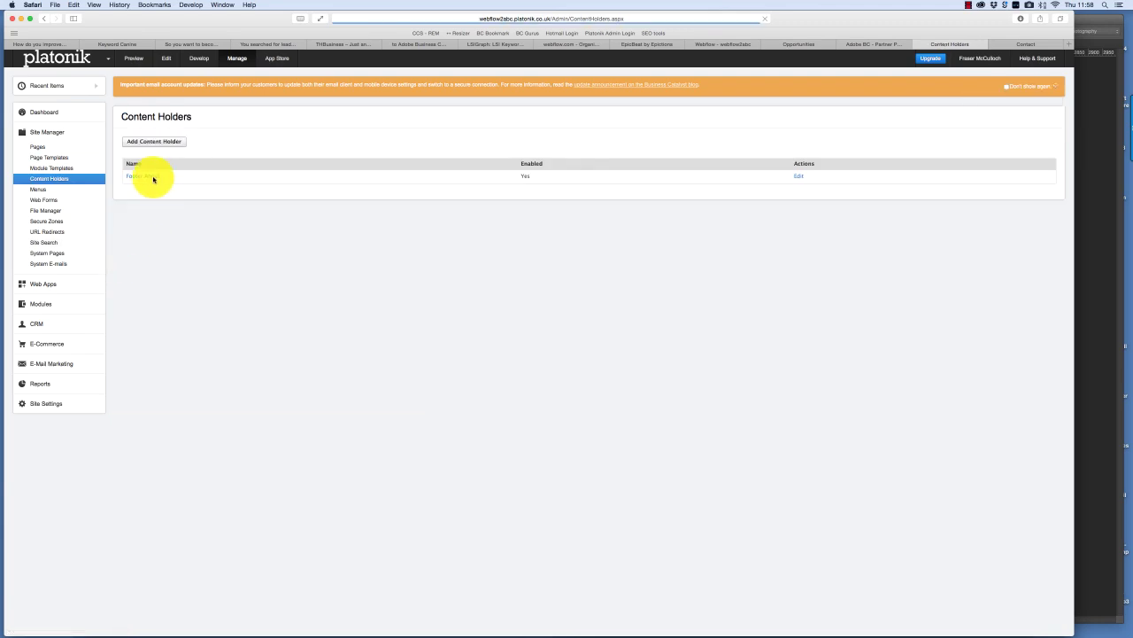
# - Paste the About PCA heading and paragraph into Footer About and save it
pyautogui.click(154, 177)
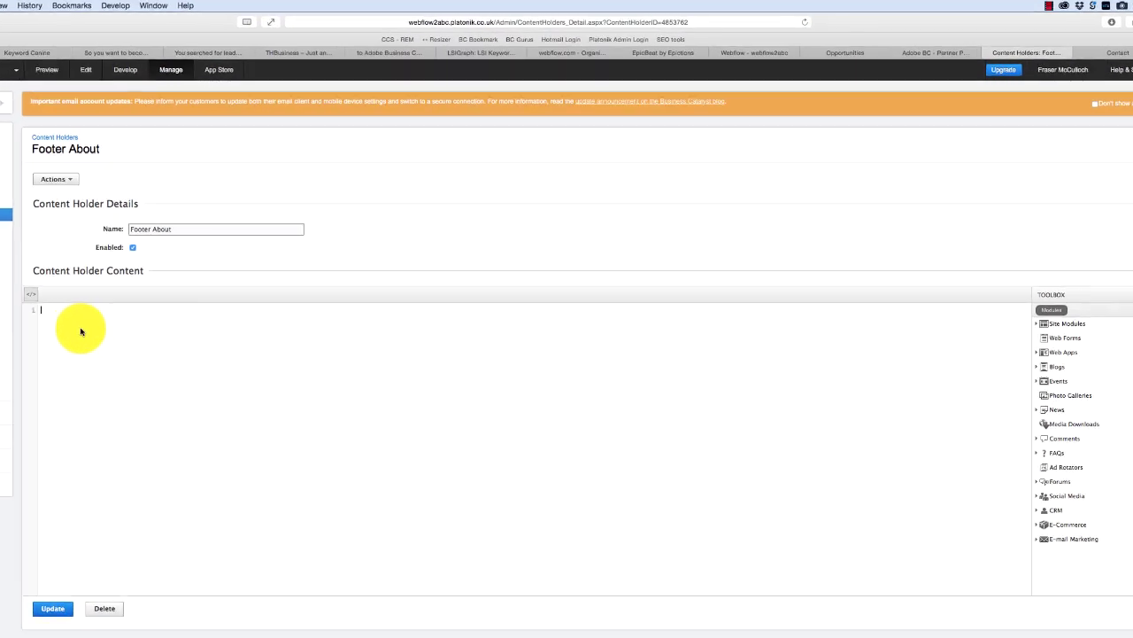
pyautogui.press('super+v')
pyautogui.click(40, 625)
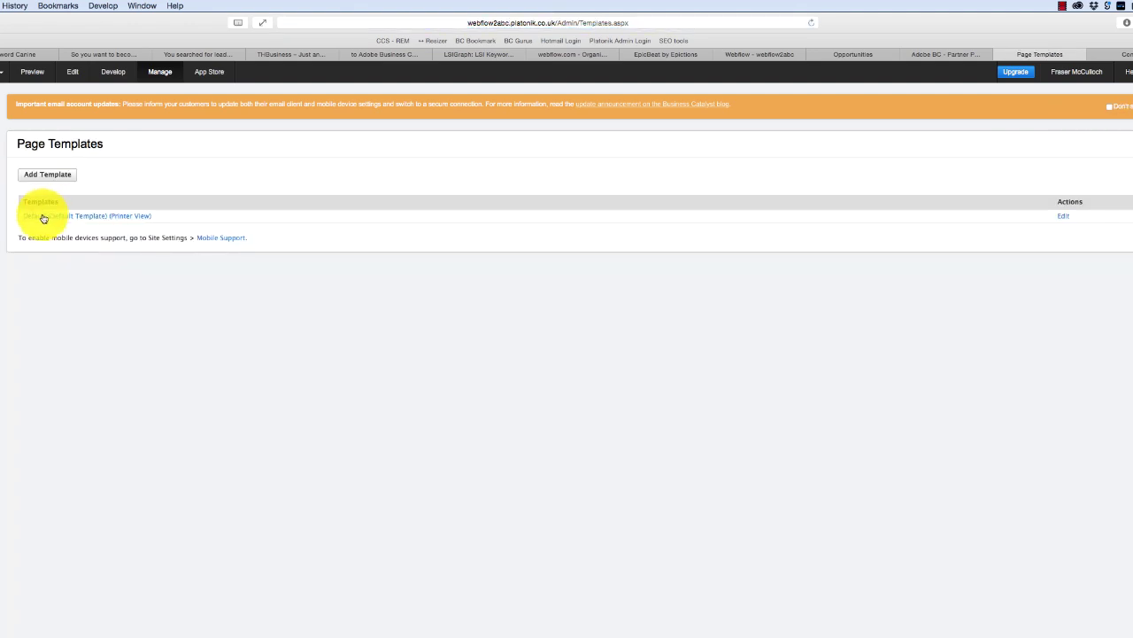
# - Reopen the Default template and check its preview, then return to the content holders list
pyautogui.click(42, 219)
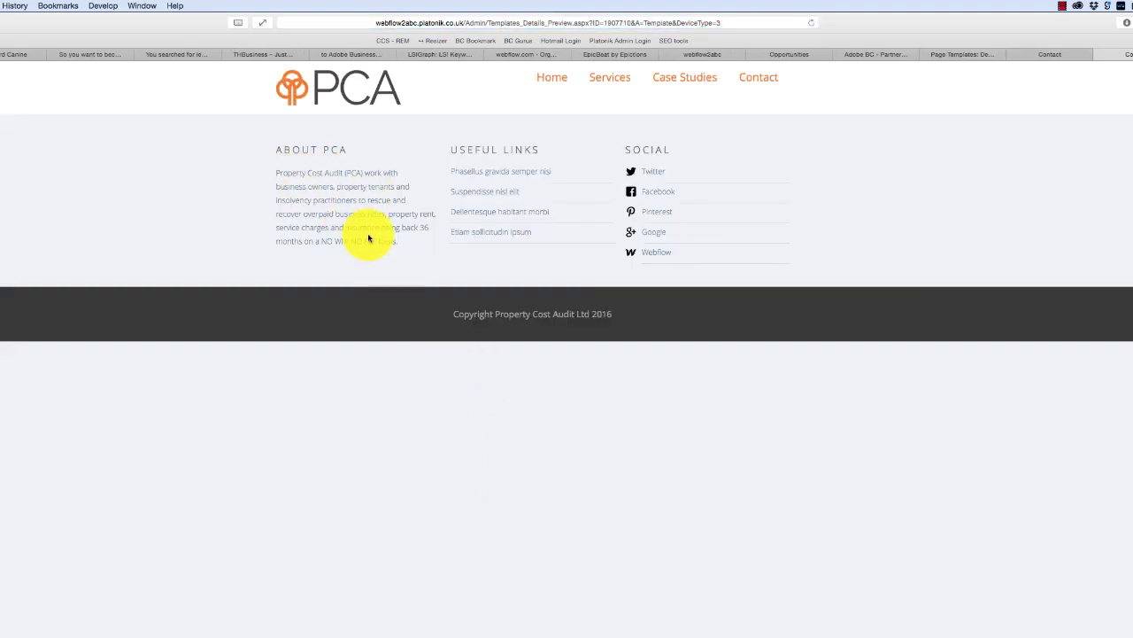
pyautogui.click(1045, 57)
pyautogui.click(974, 57)
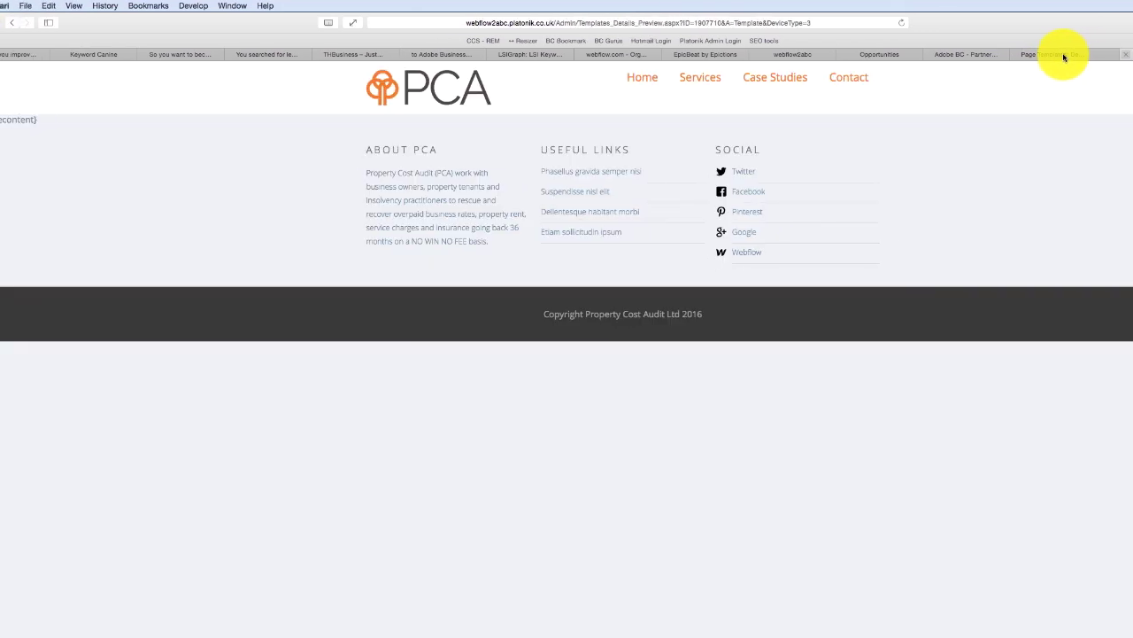
pyautogui.click(1064, 57)
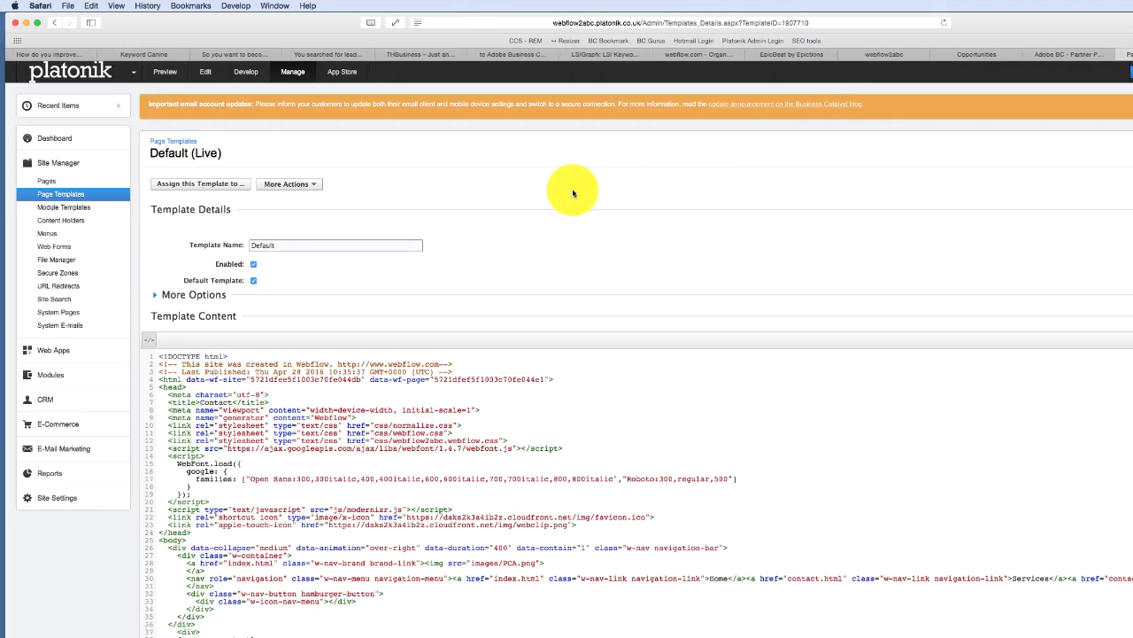
pyautogui.click(68, 225)
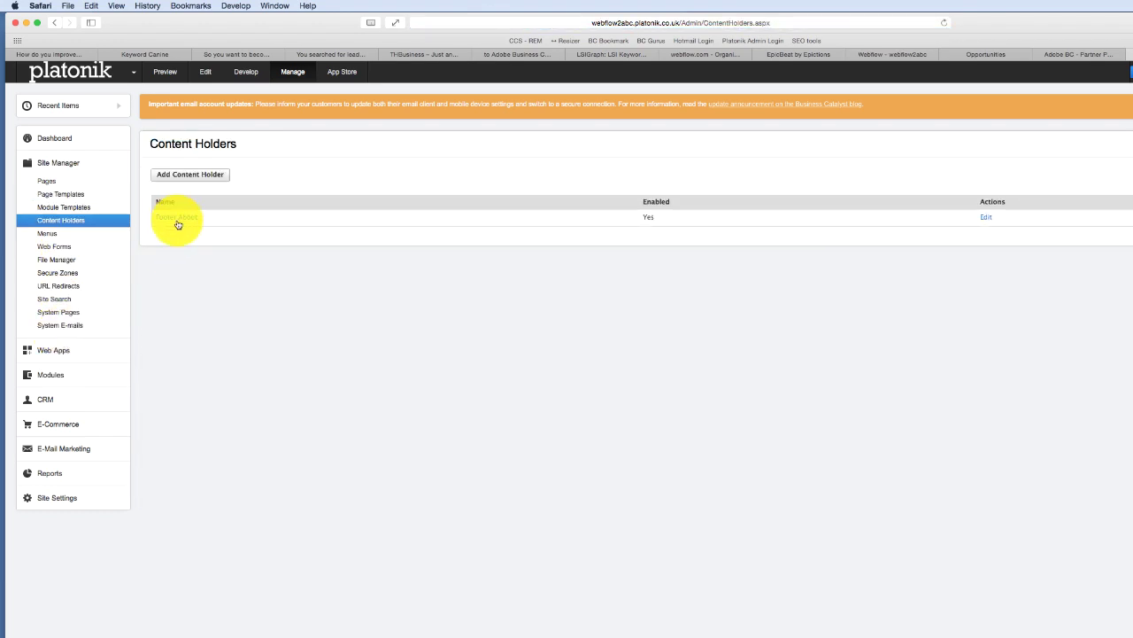
# - Rename the Footer About heading to 'About Us', join the lines, bold NO WIN NO FEE, and save
pyautogui.click(178, 222)
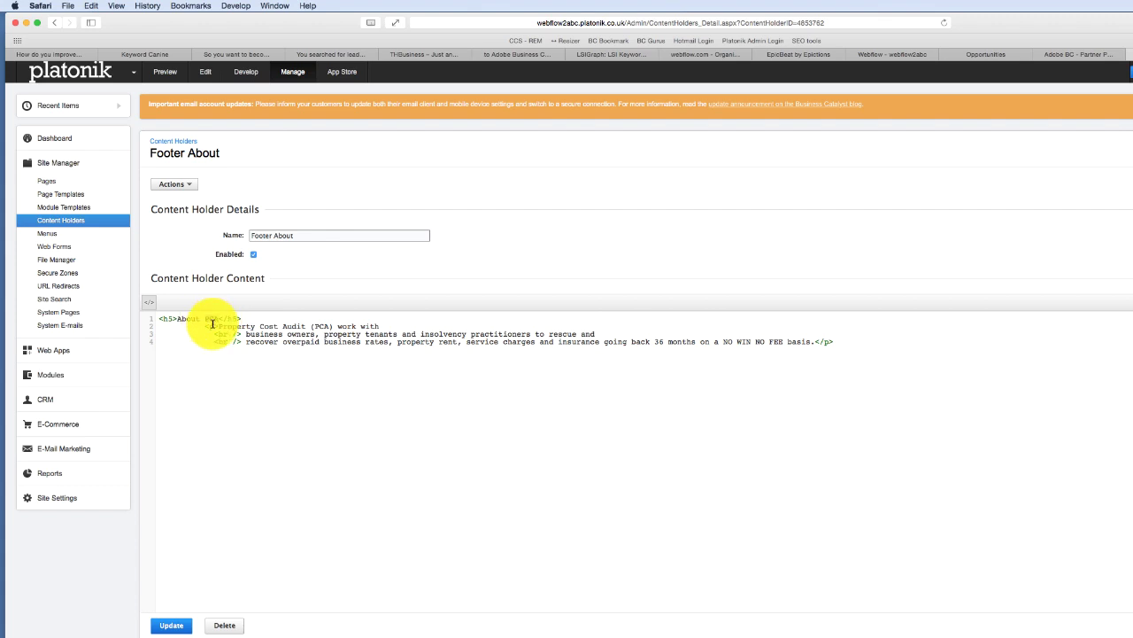
pyautogui.click(148, 302)
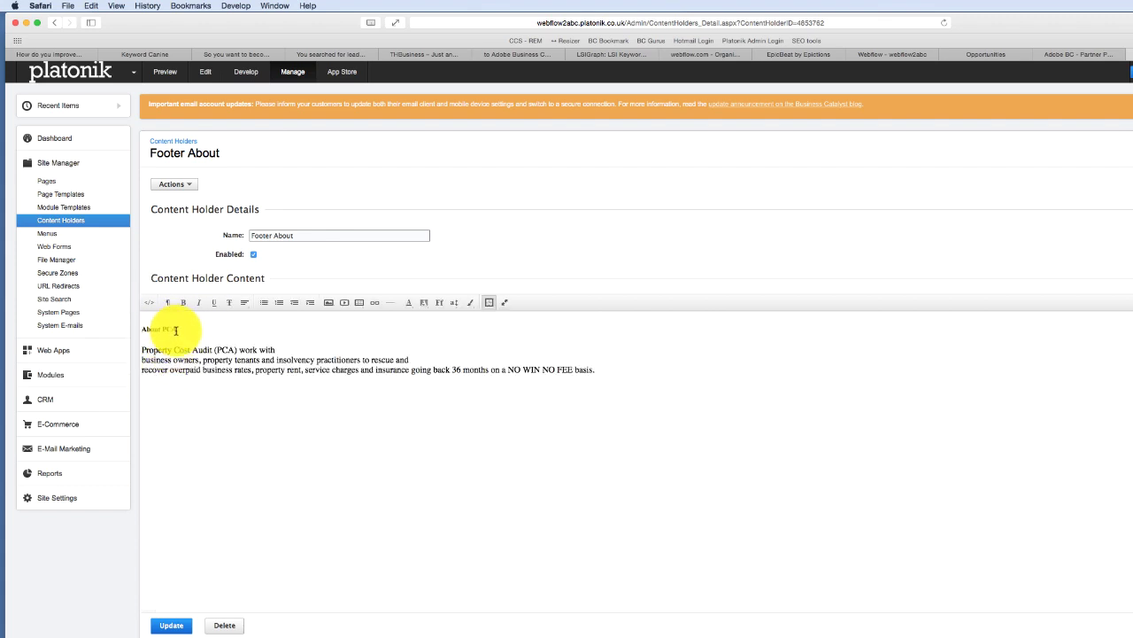
pyautogui.click(177, 331)
pyautogui.press('BackSpace')
pyautogui.press('BackSpace')
pyautogui.press('BackSpace')
pyautogui.write('Us')
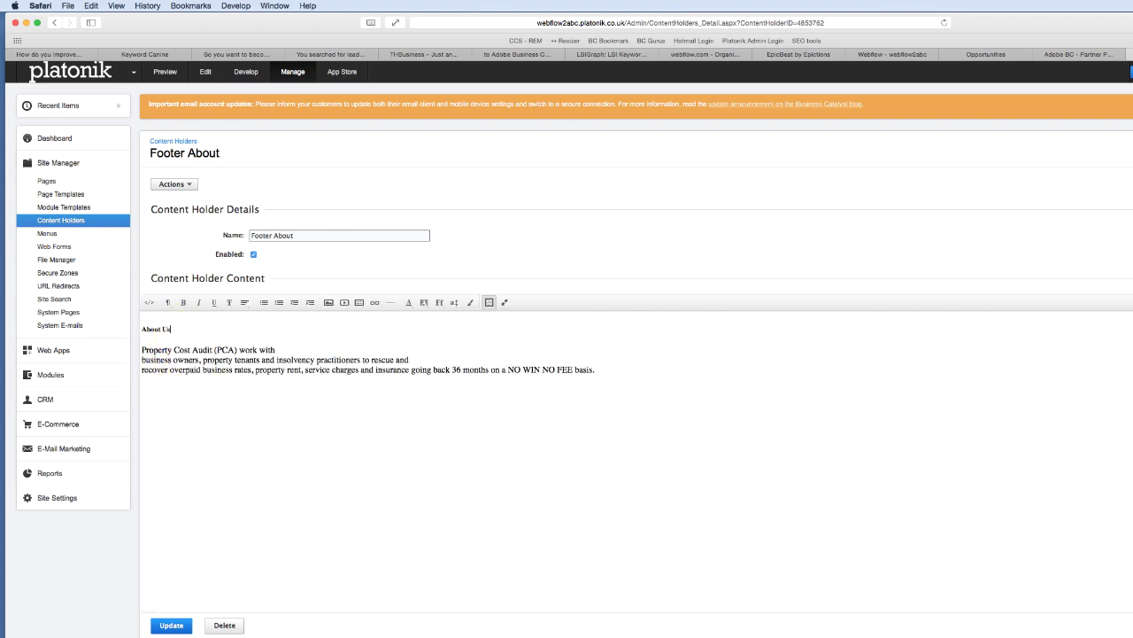
pyautogui.click(142, 361)
pyautogui.press('BackSpace')
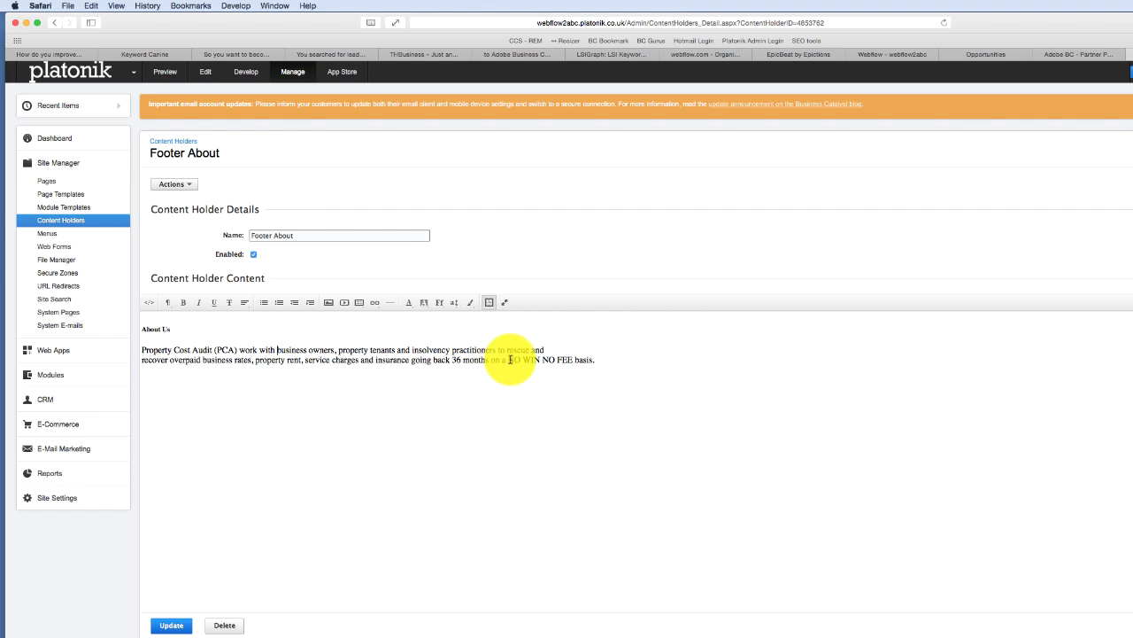
pyautogui.moveTo(508, 359); pyautogui.dragTo(567, 359)
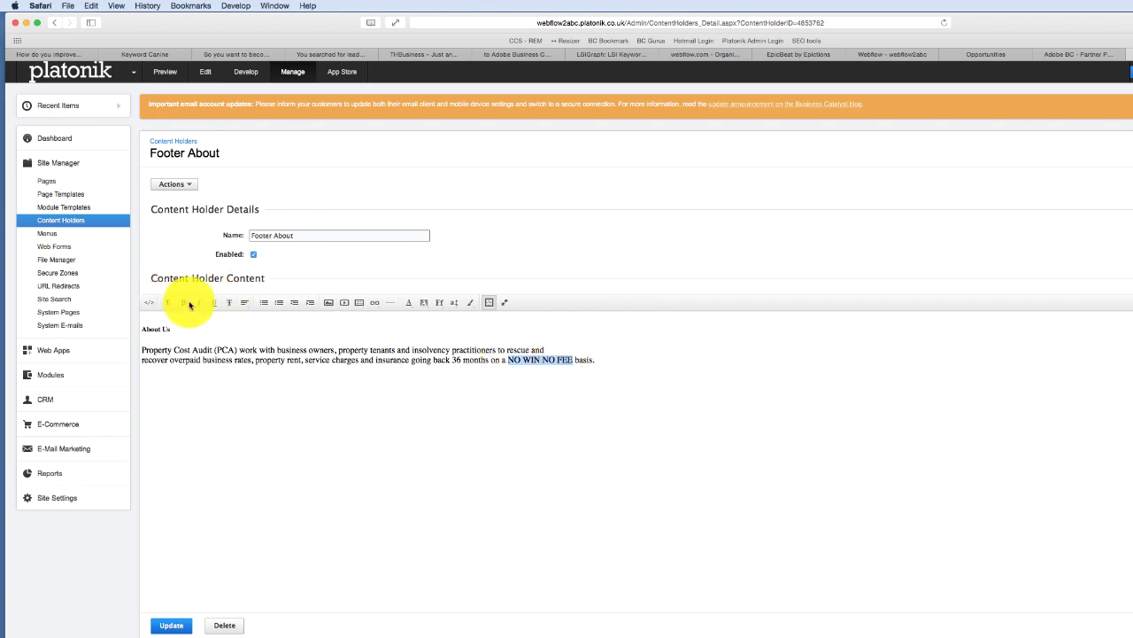
pyautogui.click(185, 304)
pyautogui.click(159, 624)
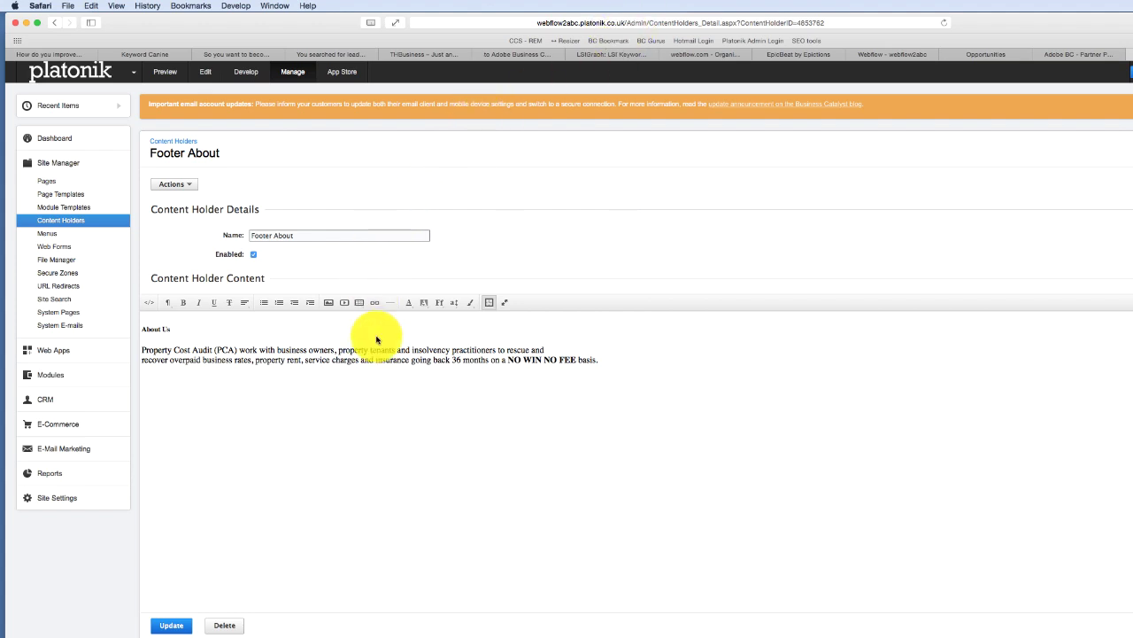
# - Link 'insolvency practitioners' to index.html and save the Footer About content holder
pyautogui.moveTo(413, 350); pyautogui.dragTo(496, 350)
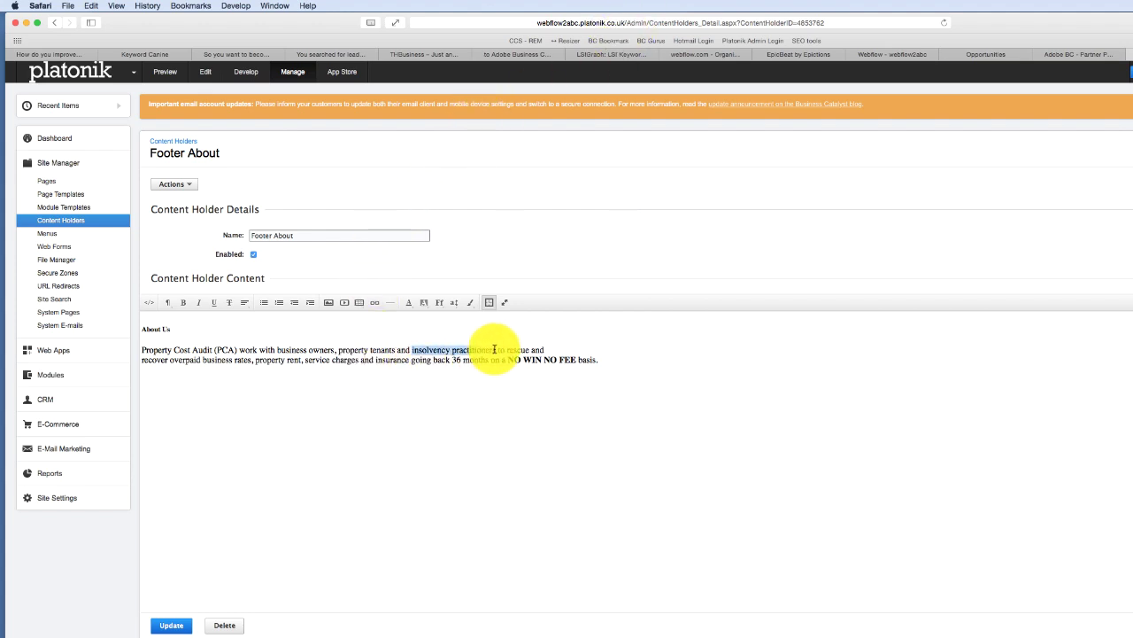
pyautogui.click(373, 304)
pyautogui.click(390, 327)
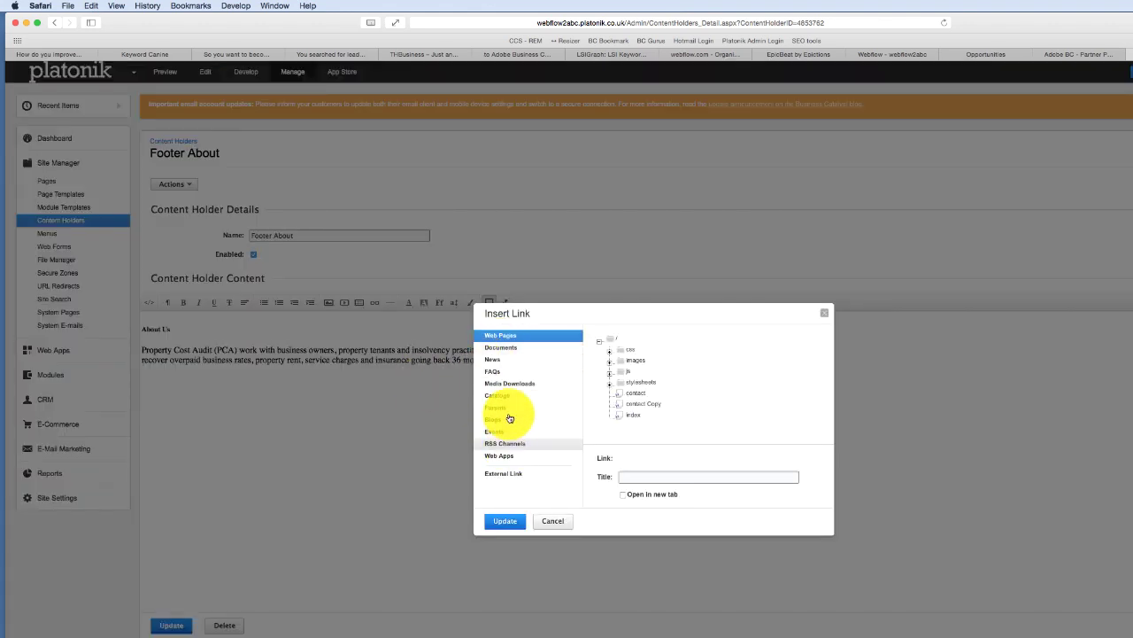
pyautogui.click(633, 414)
pyautogui.click(509, 523)
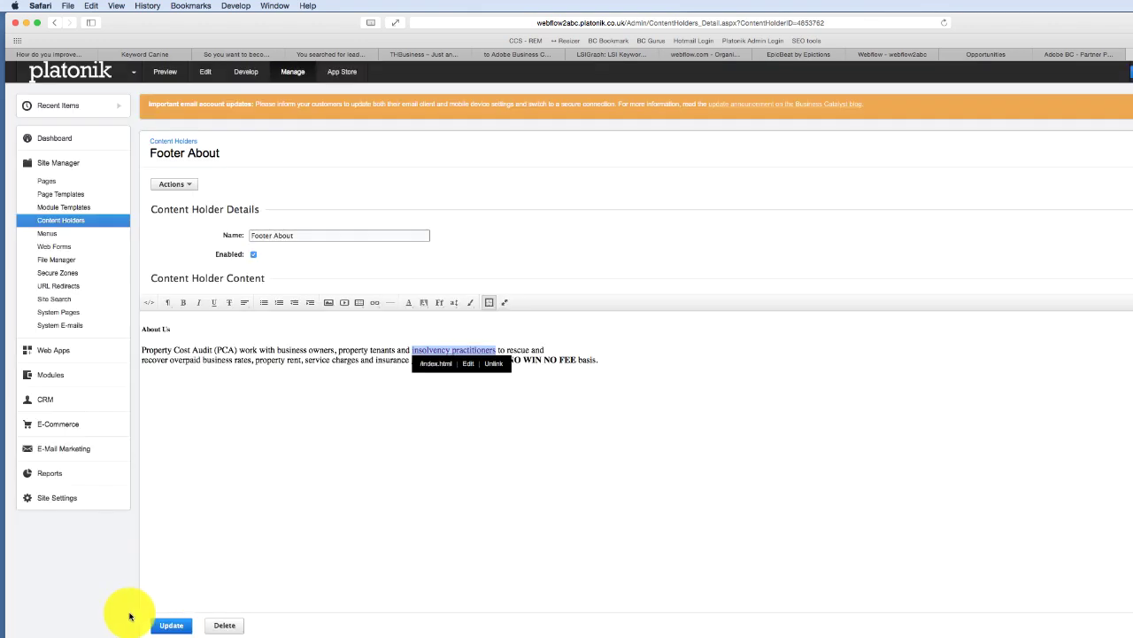
pyautogui.click(1015, 307)
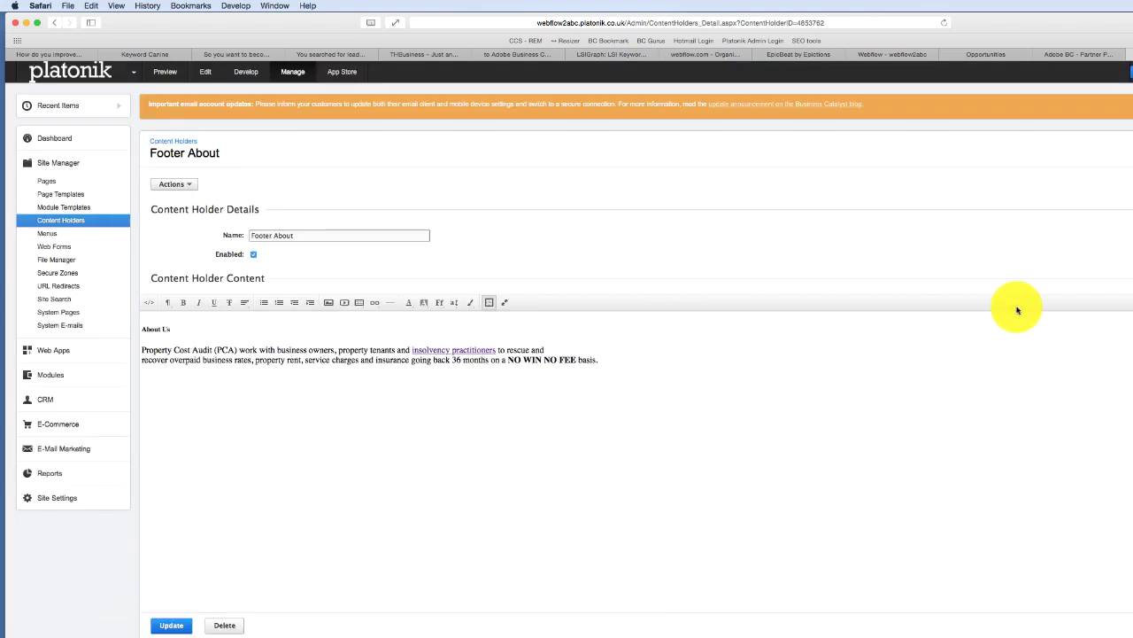
pyautogui.press('super+grave')
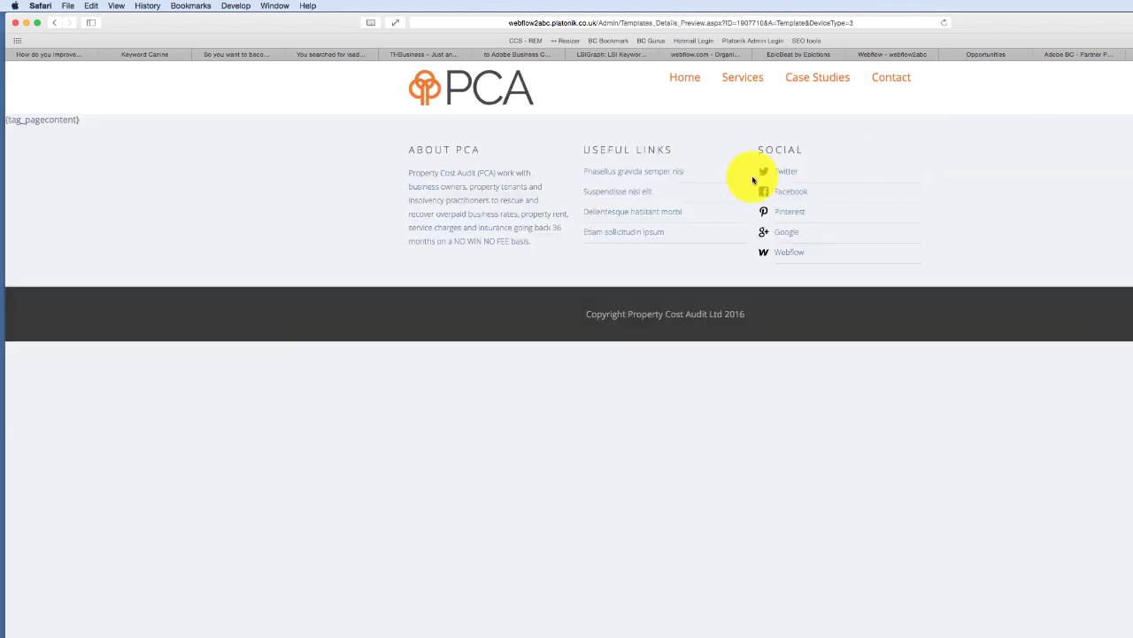
# - Reload the template preview to check the About Us footer and bold NO WIN NO FEE text
pyautogui.click(944, 23)
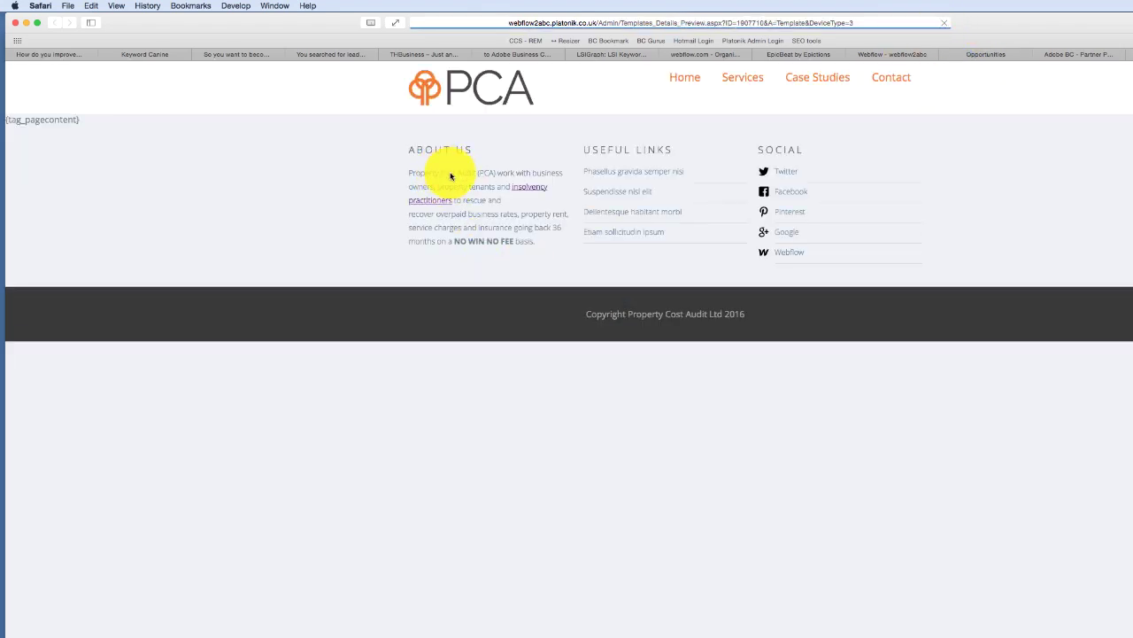
pyautogui.moveTo(457, 240); pyautogui.dragTo(521, 241)
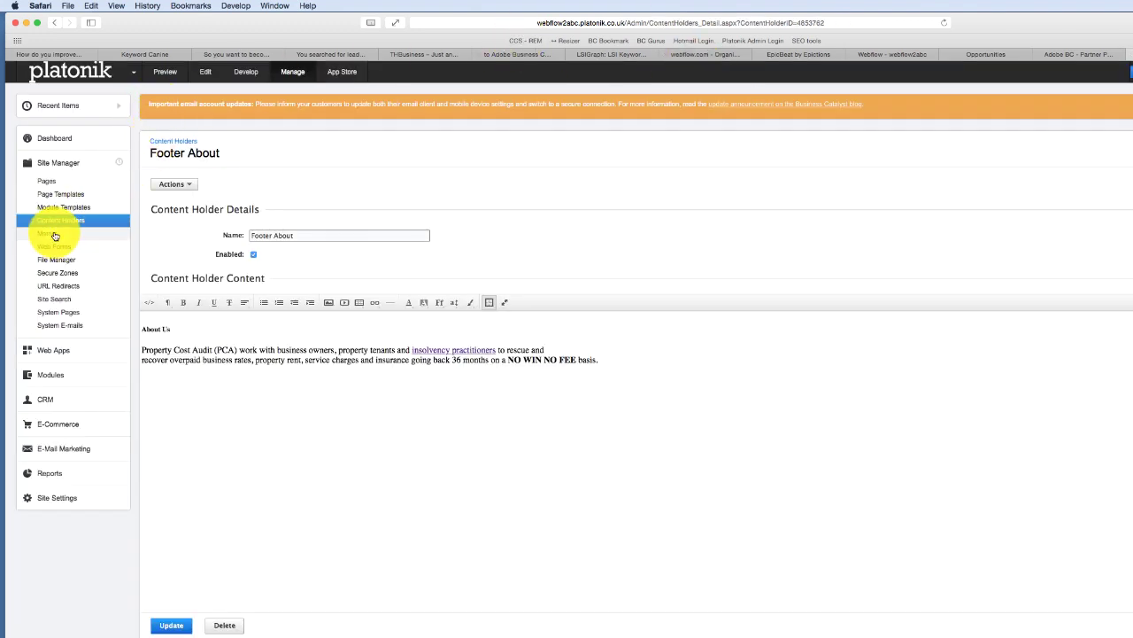
# - Create a new menu named Footer Menu with menu type CSS (HTML Only)
pyautogui.click(49, 232)
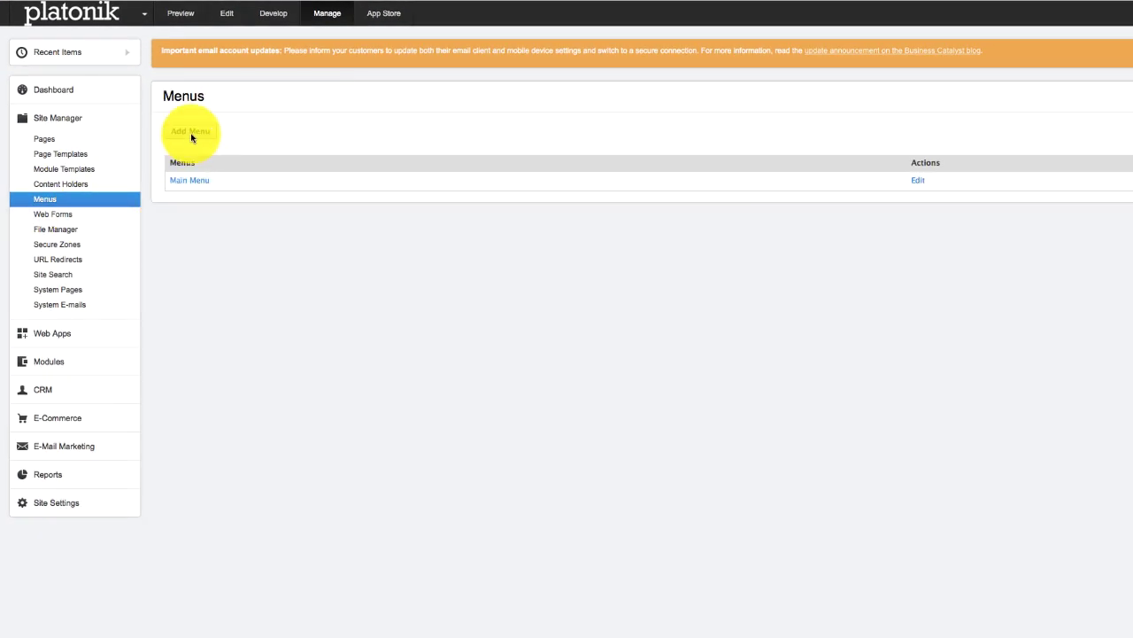
pyautogui.click(191, 132)
pyautogui.click(285, 172)
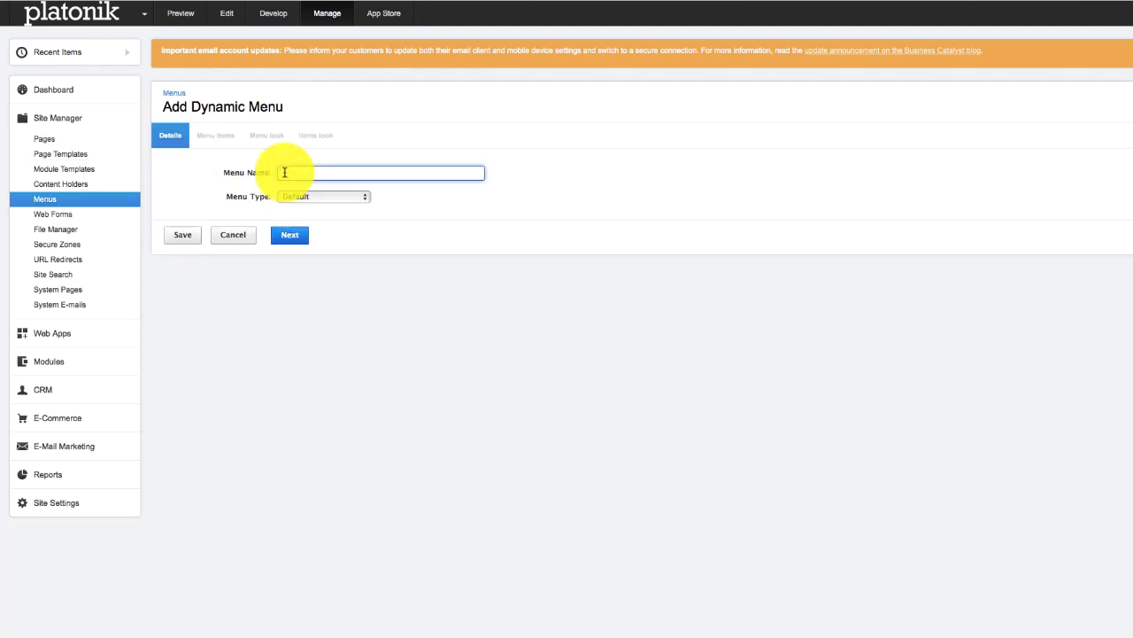
pyautogui.write('Footer Menu')
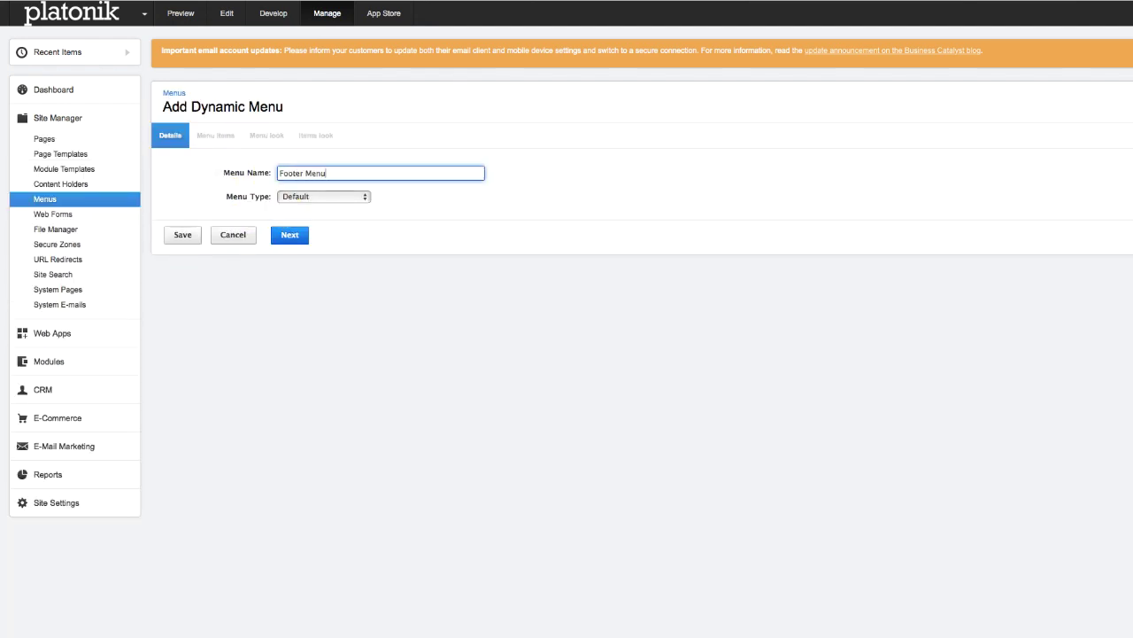
pyautogui.click(293, 196)
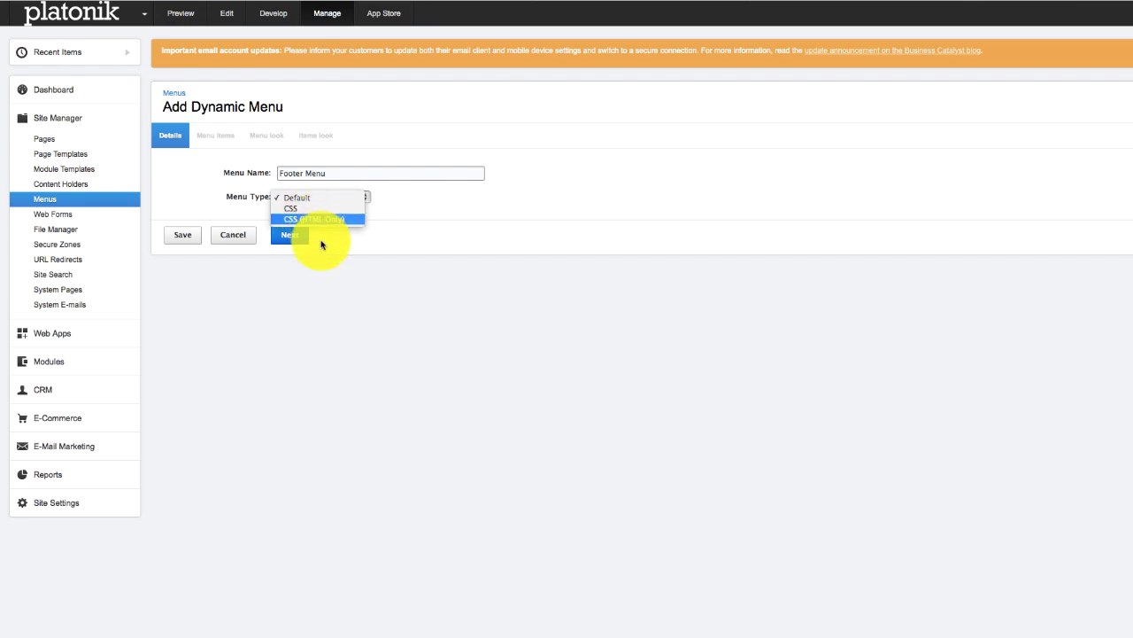
pyautogui.click(315, 219)
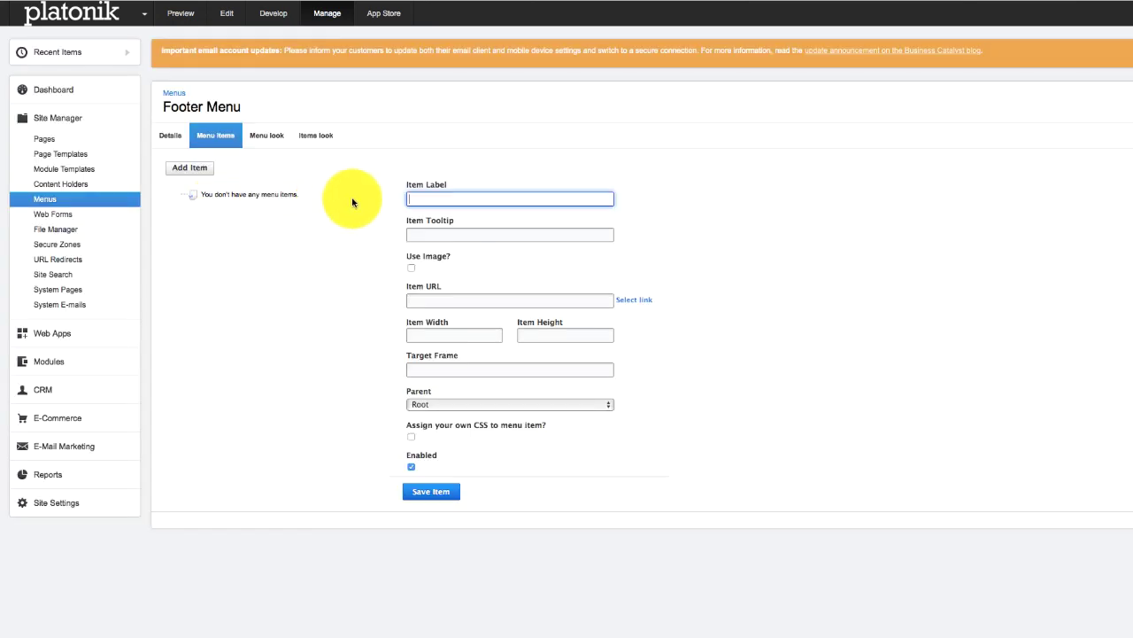
# - Add Link One, Link Two and Link Three items to the Footer Menu
pyautogui.write('Link')
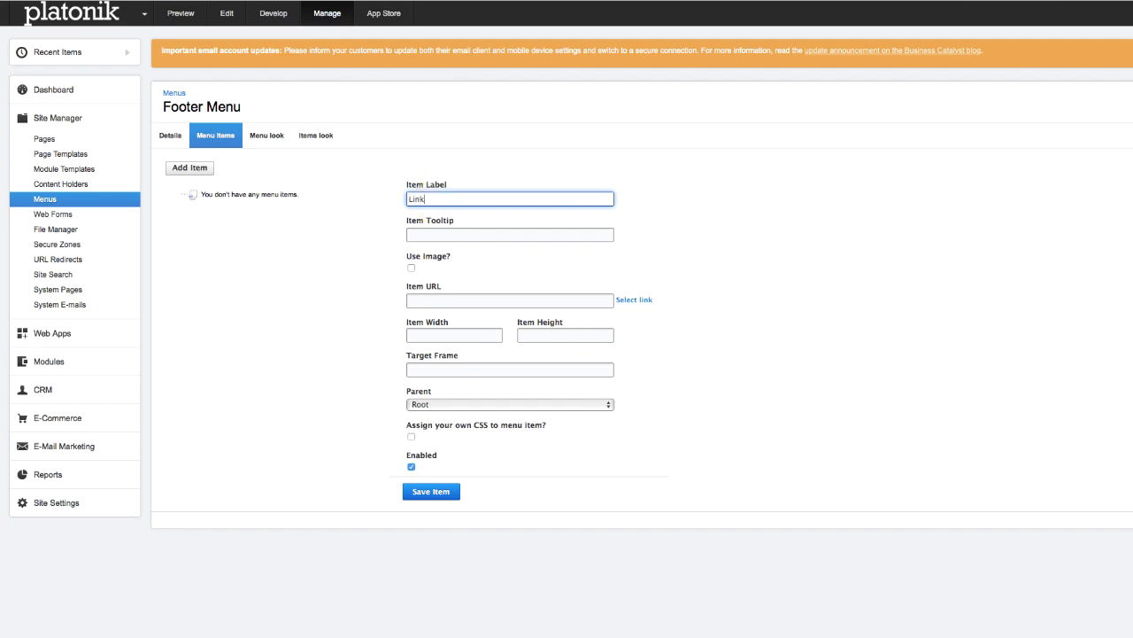
pyautogui.write(' One')
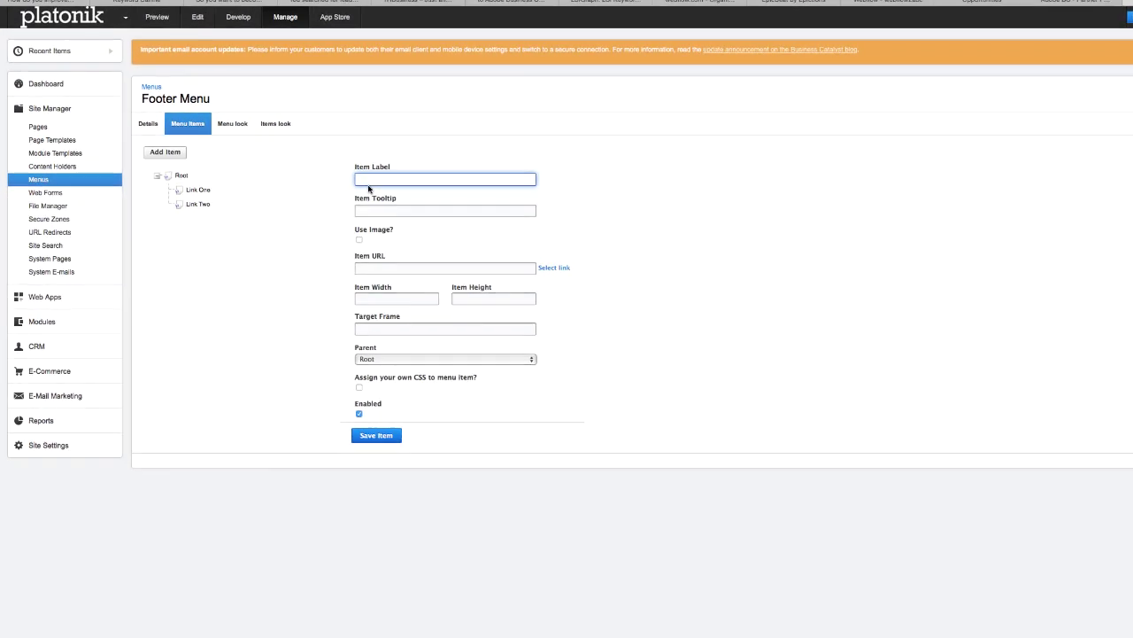
pyautogui.write('Link Thjr')
pyautogui.press('BackSpace')
pyautogui.press('BackSpace')
pyautogui.write('ree')
pyautogui.click(447, 267)
pyautogui.write('#')
pyautogui.click(377, 436)
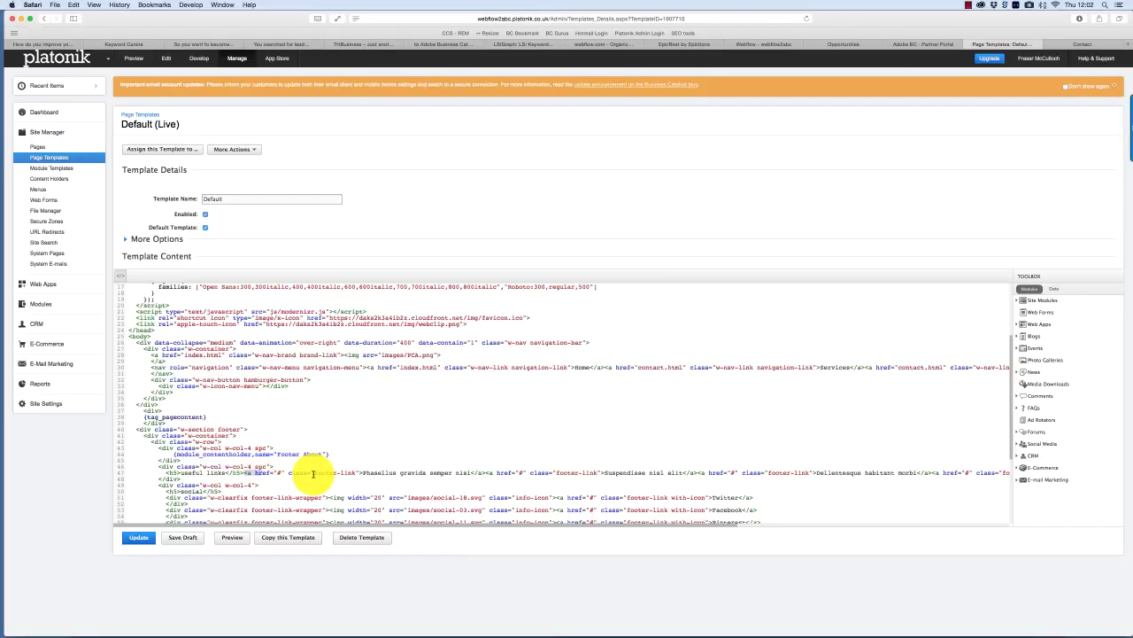
pyautogui.moveTo(313, 474); pyautogui.dragTo(595, 473)
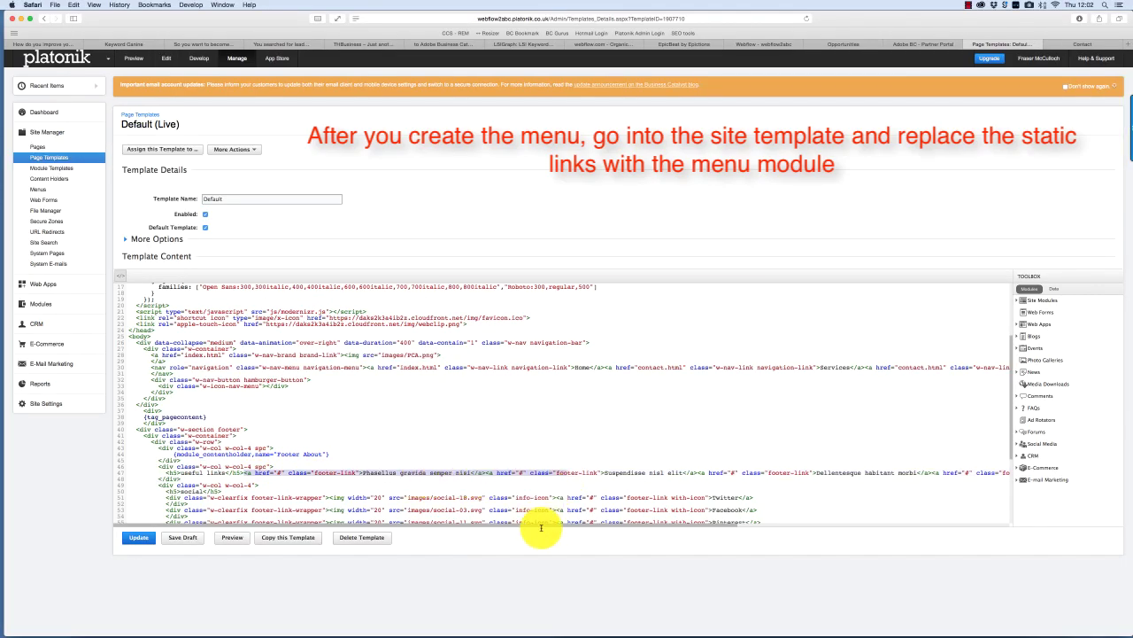
# - Copy the footer-link class name from line 47 into the TextEdit notes
pyautogui.moveTo(543, 527); pyautogui.dragTo(682, 526)
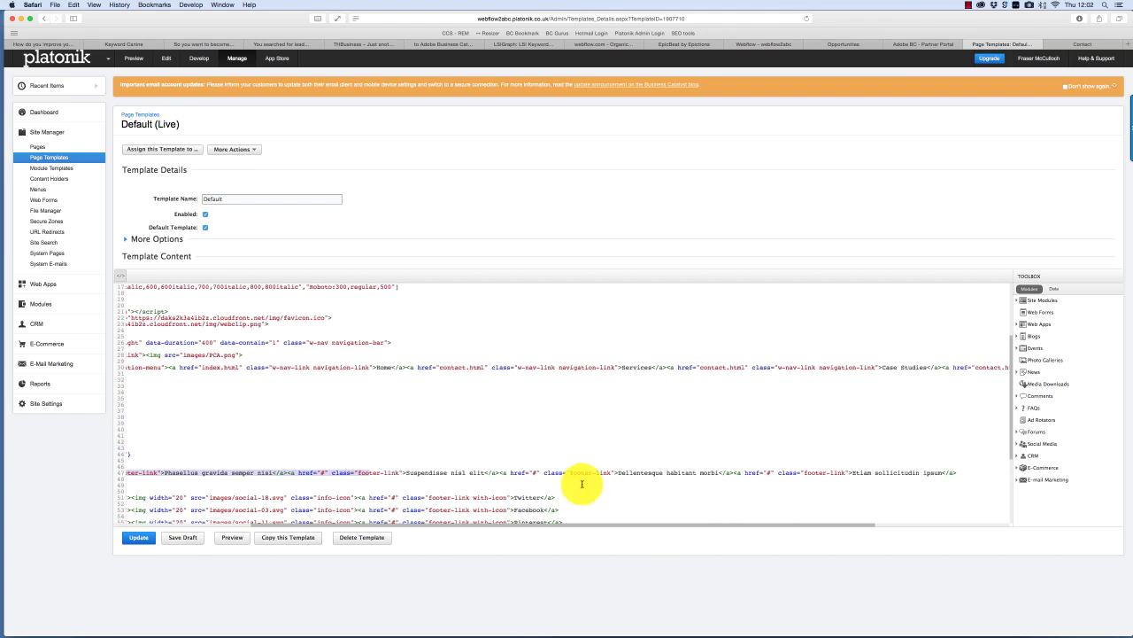
pyautogui.moveTo(610, 472); pyautogui.dragTo(569, 472)
pyautogui.press('super+c')
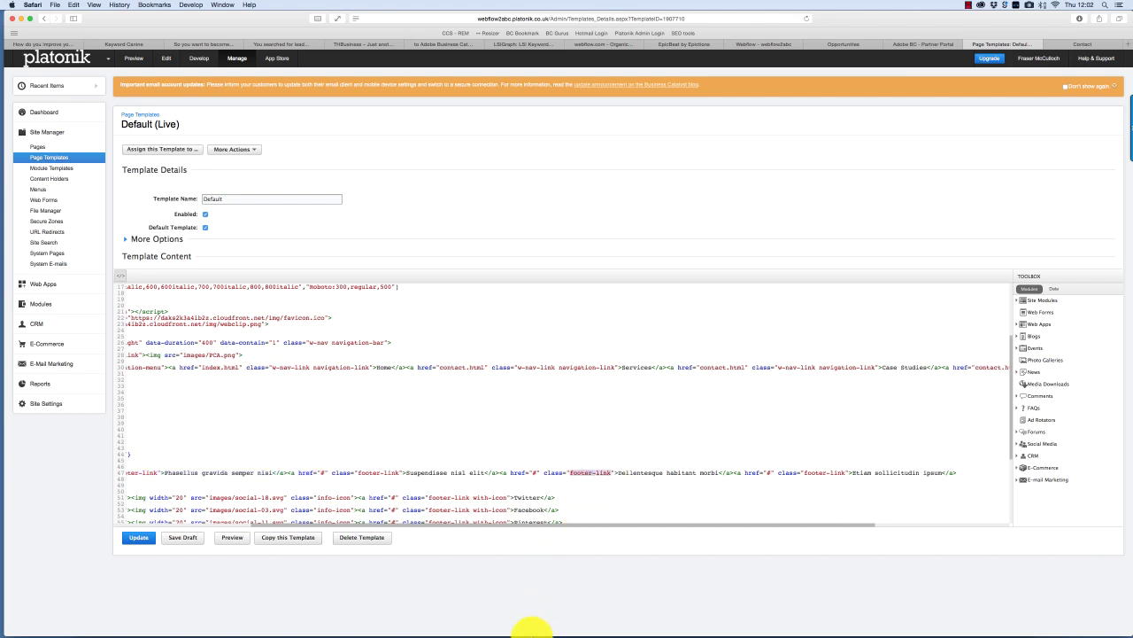
pyautogui.moveTo(309, 617)
pyautogui.click(256, 617)
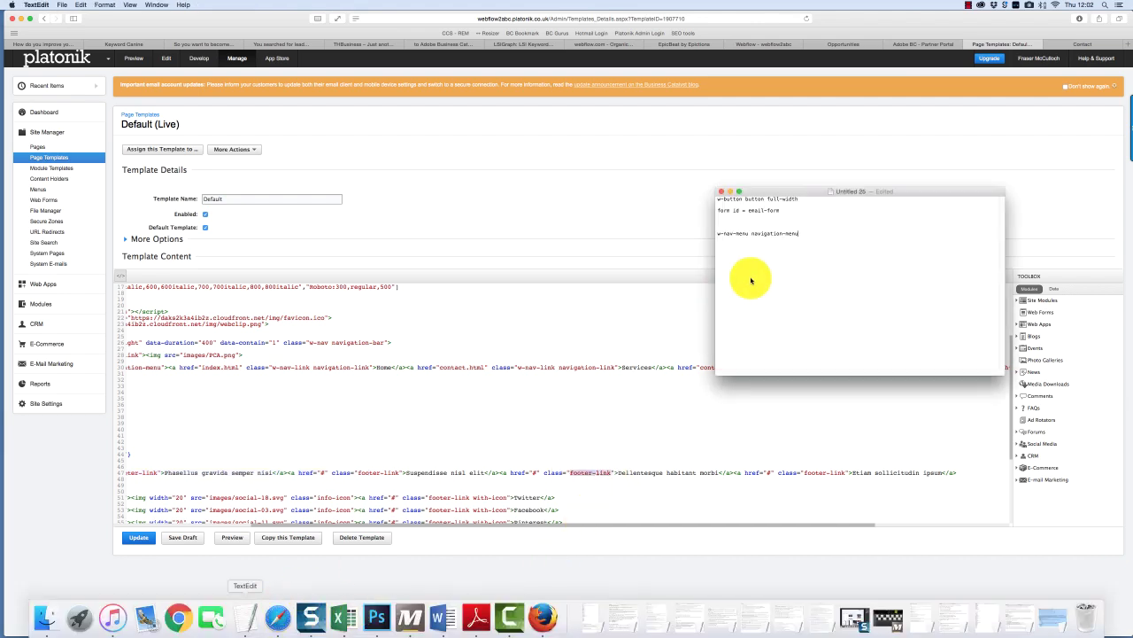
pyautogui.click(792, 239)
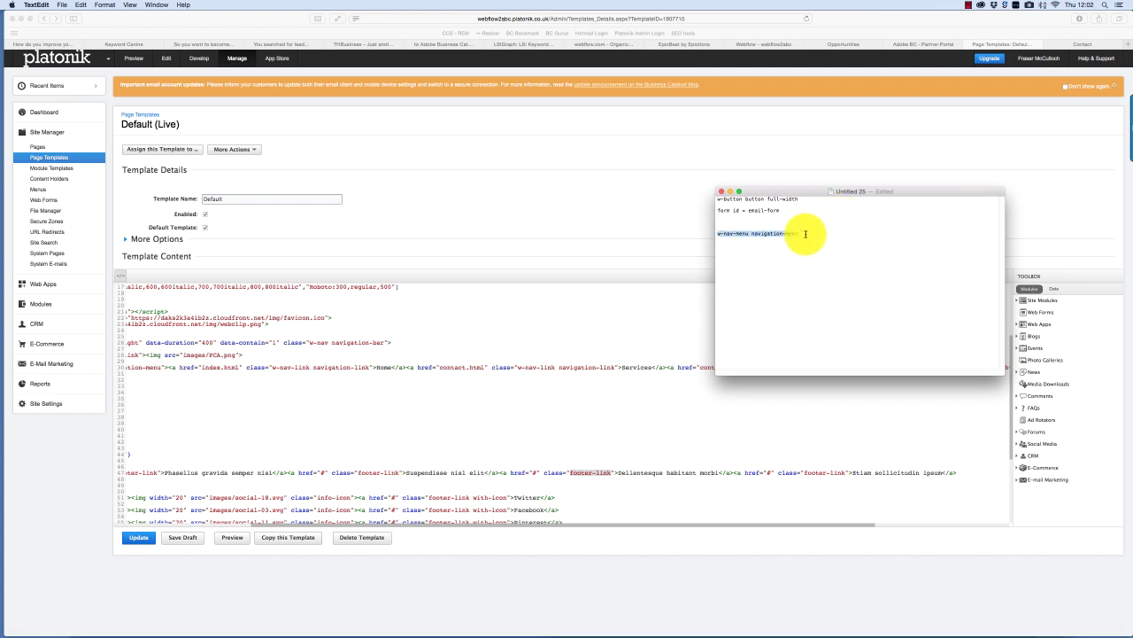
pyautogui.press('super+v')
# - Select the static footer link code in the Default template
pyautogui.click(482, 464)
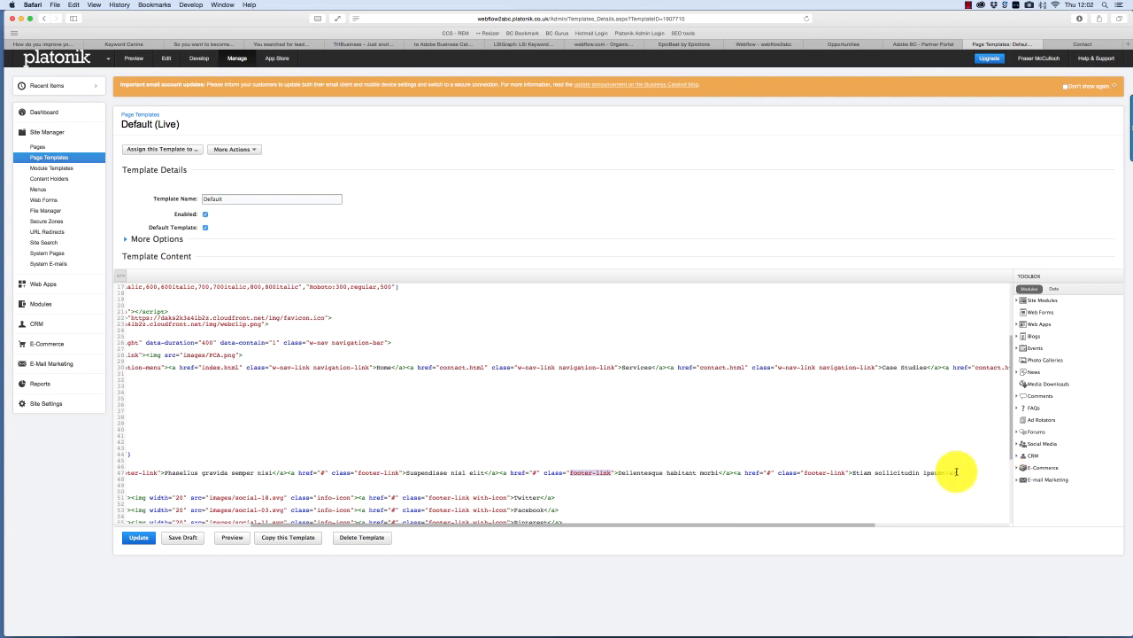
pyautogui.hscroll(-2, 660, 463)
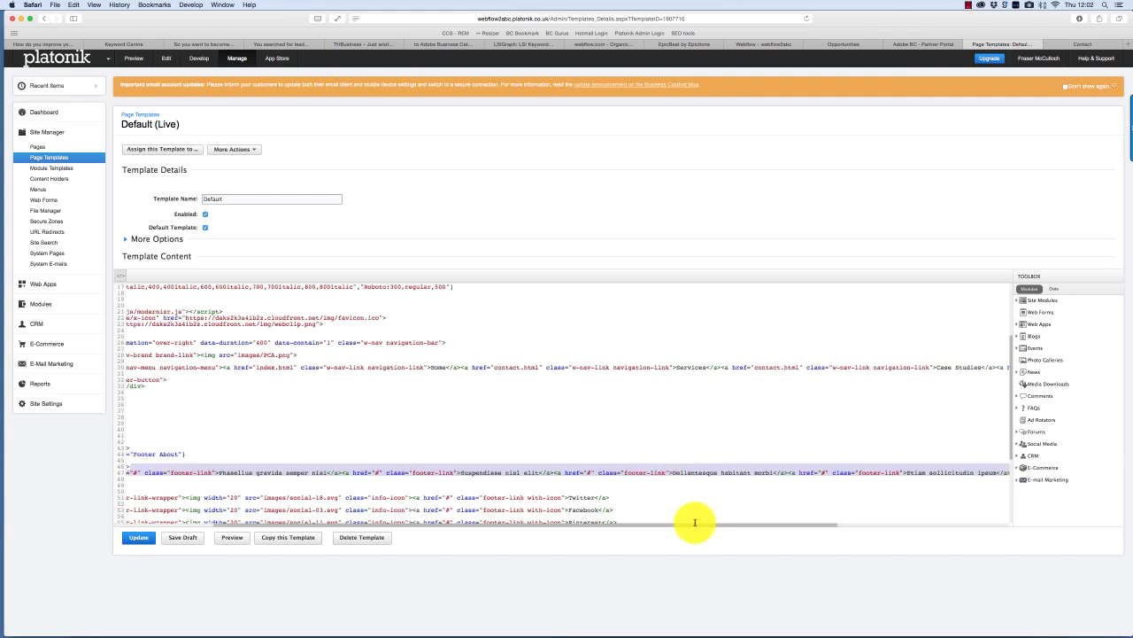
pyautogui.hscroll(2, 752, 509)
pyautogui.hscroll(-4, 797, 469)
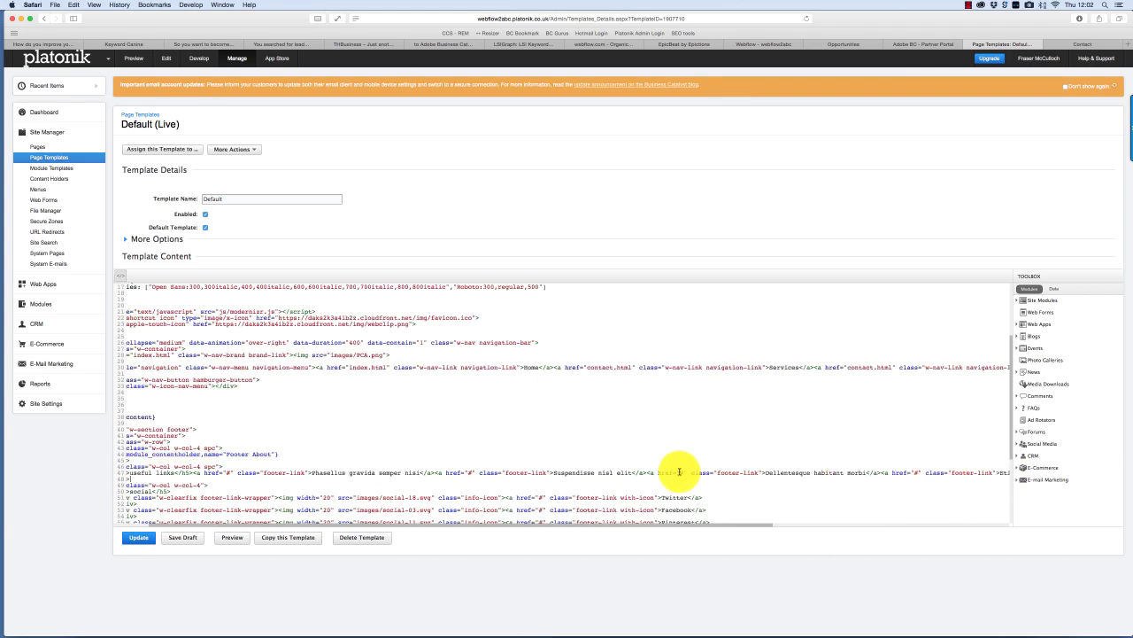
pyautogui.hscroll(5, 779, 483)
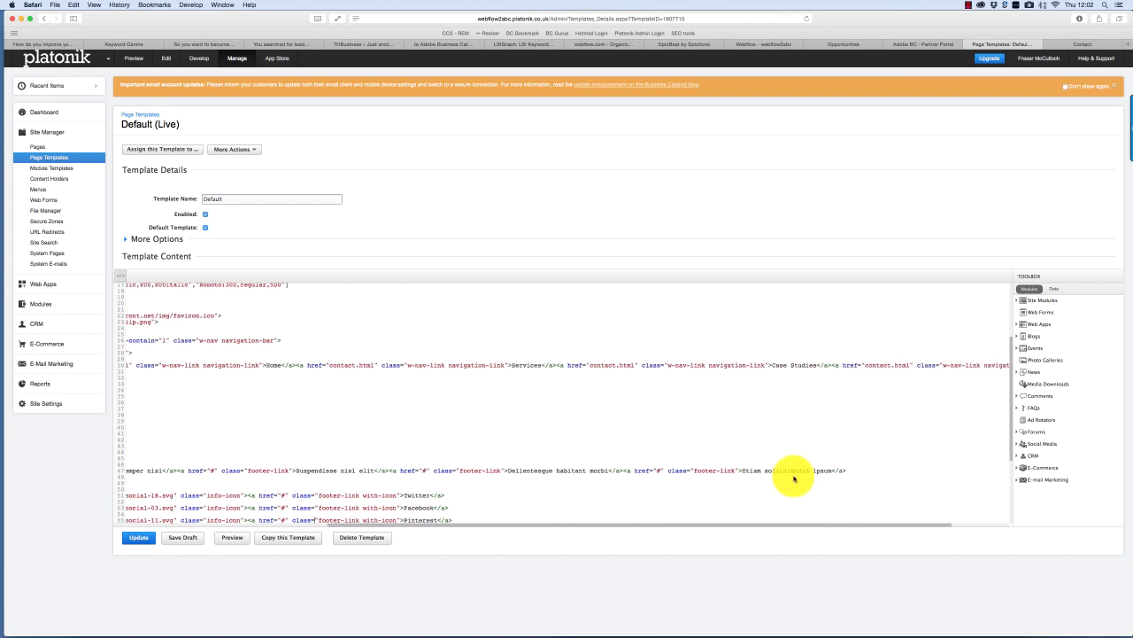
pyautogui.moveTo(849, 470); pyautogui.dragTo(194, 470)
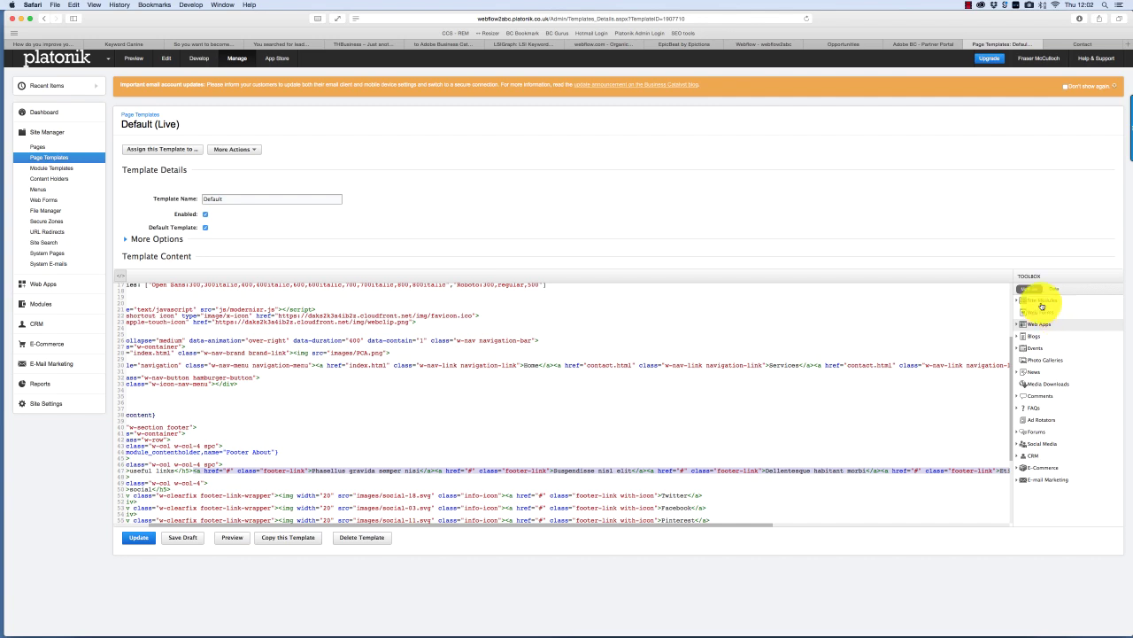
# - Insert the Footer Menu module in place of the static Useful Links code
pyautogui.click(1041, 300)
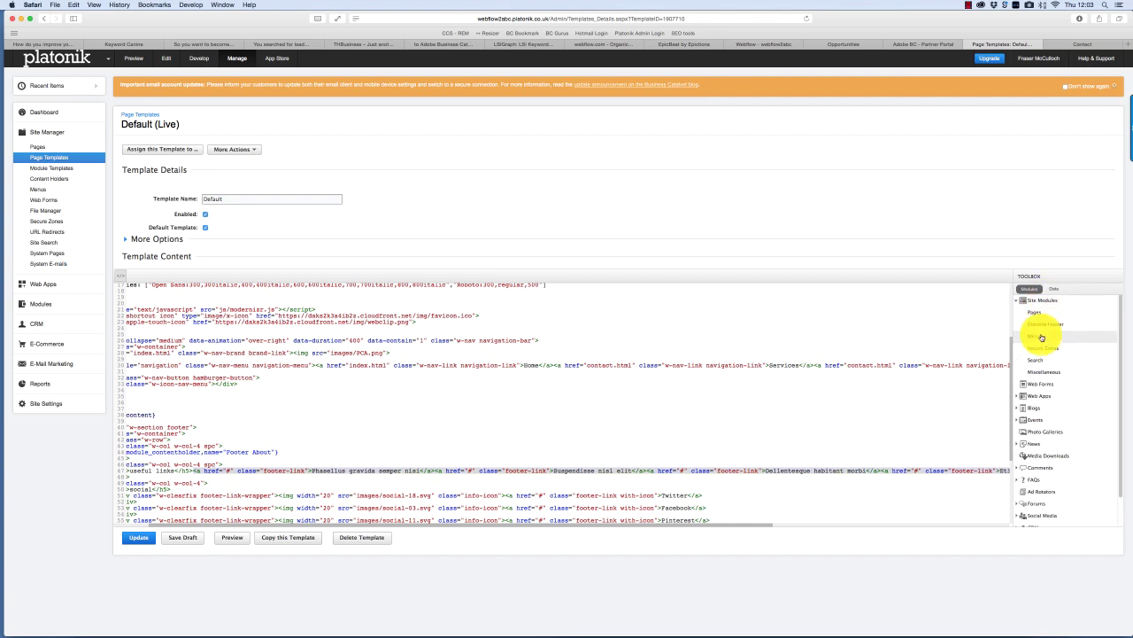
pyautogui.doubleClick(1041, 337)
pyautogui.click(412, 248)
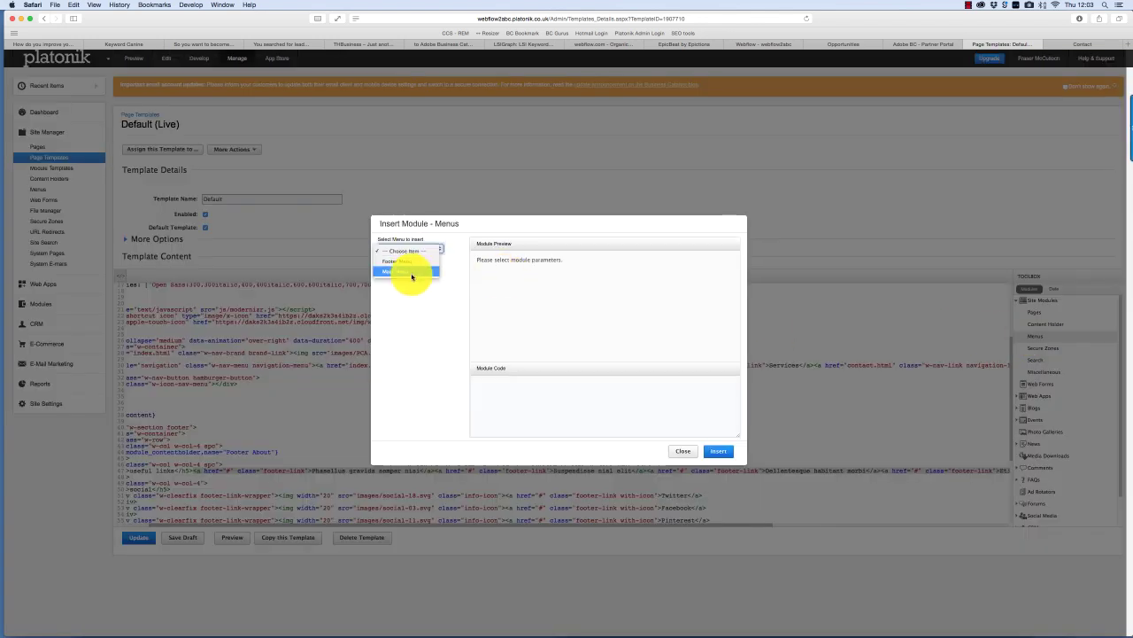
pyautogui.click(410, 263)
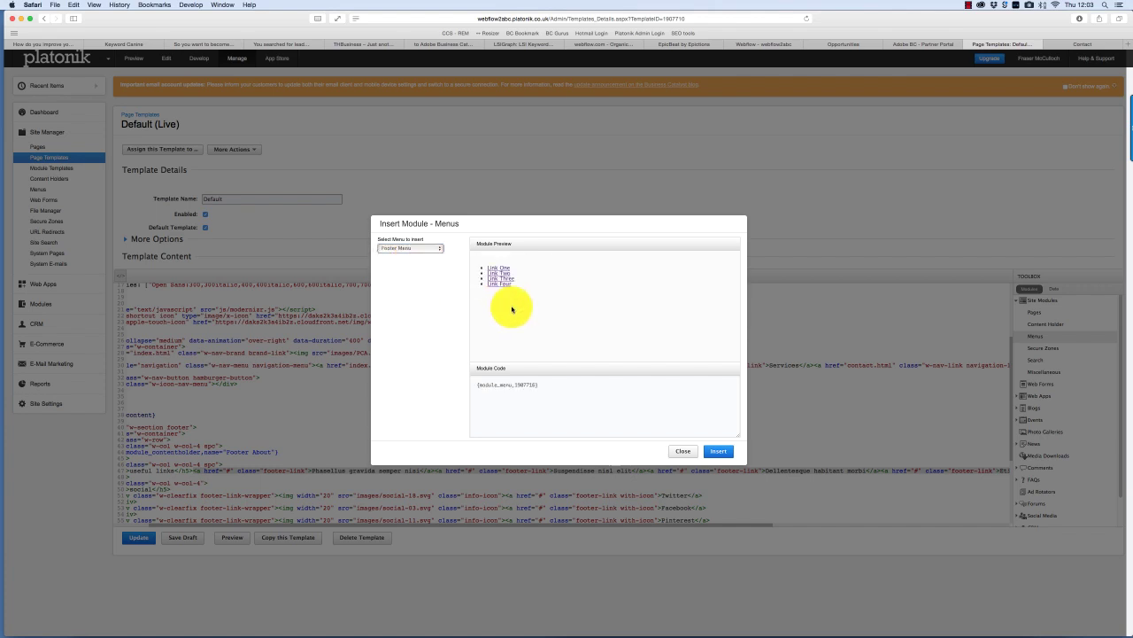
pyautogui.click(719, 454)
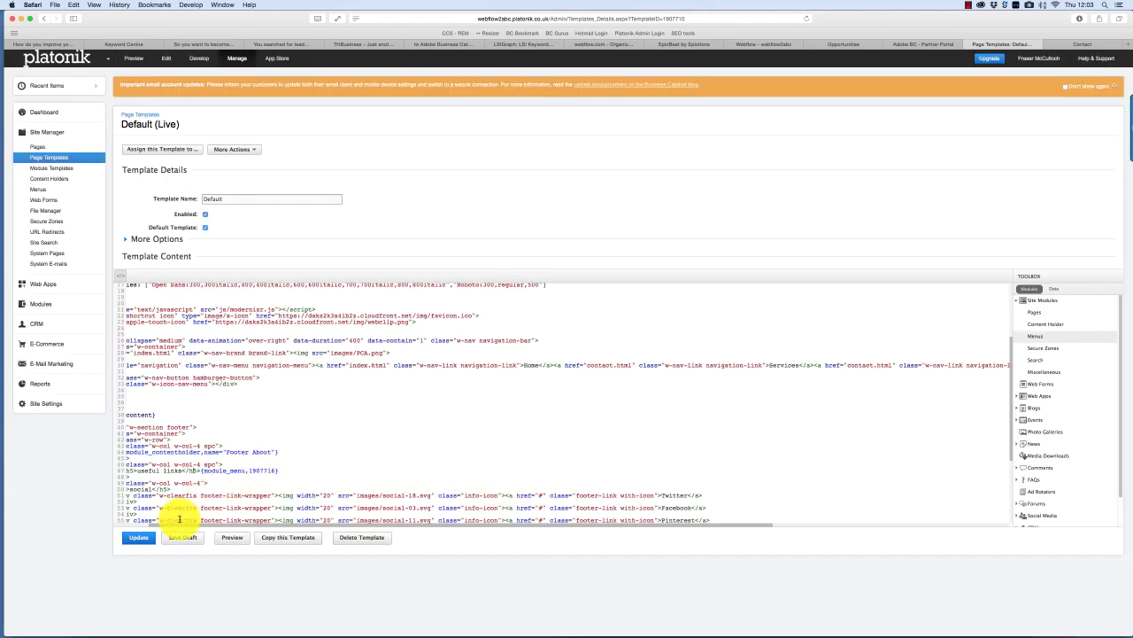
# - Publish the Default template and reload the preview to check Link One through Link Four
pyautogui.click(141, 538)
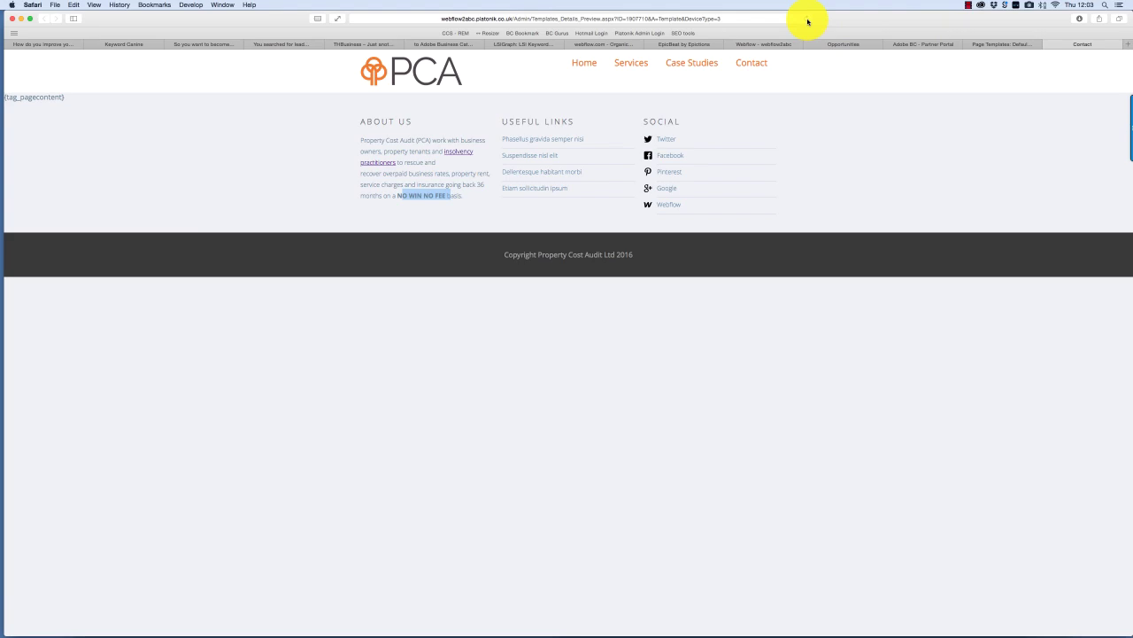
pyautogui.click(807, 19)
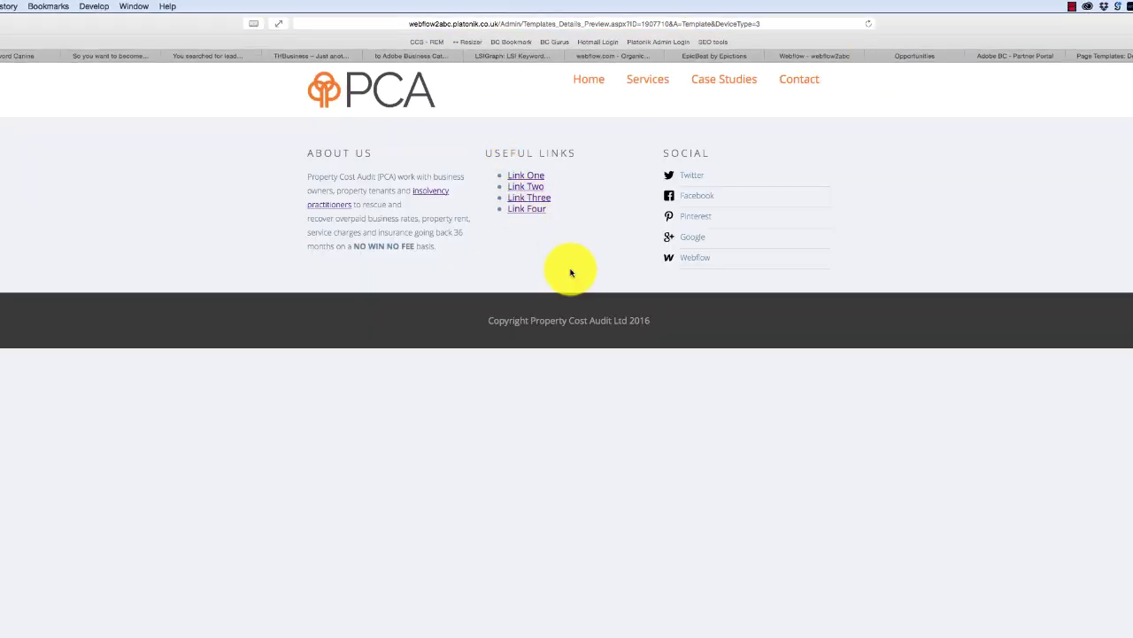
pyautogui.click(1106, 55)
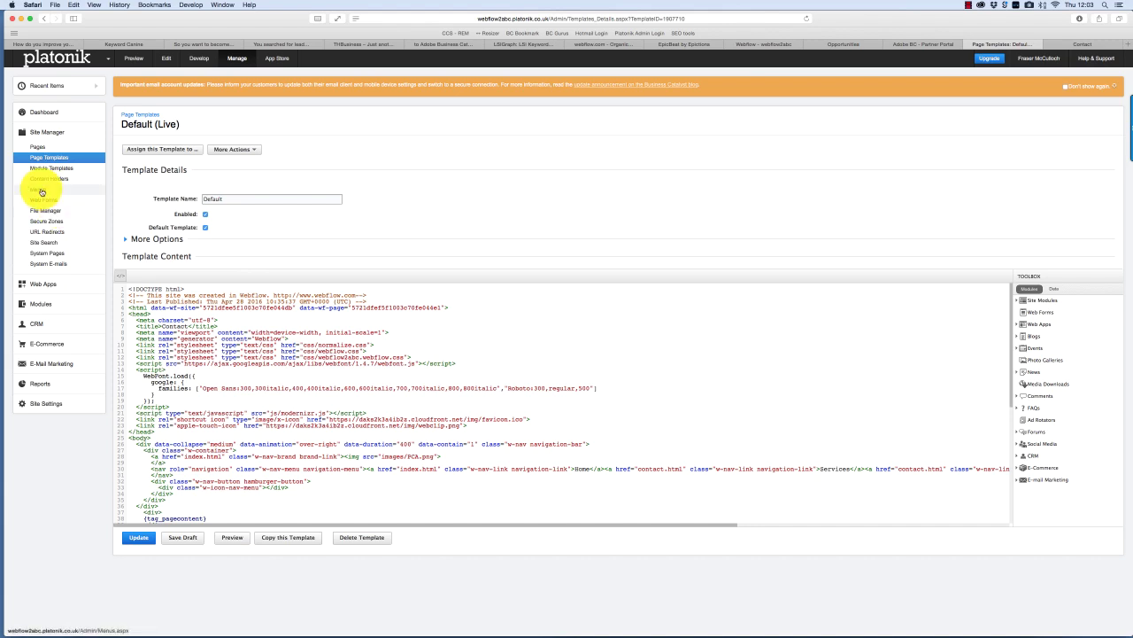
# - Assign the footer-link CSS class to the Footer Menu items and check the preview
pyautogui.click(42, 190)
pyautogui.click(139, 191)
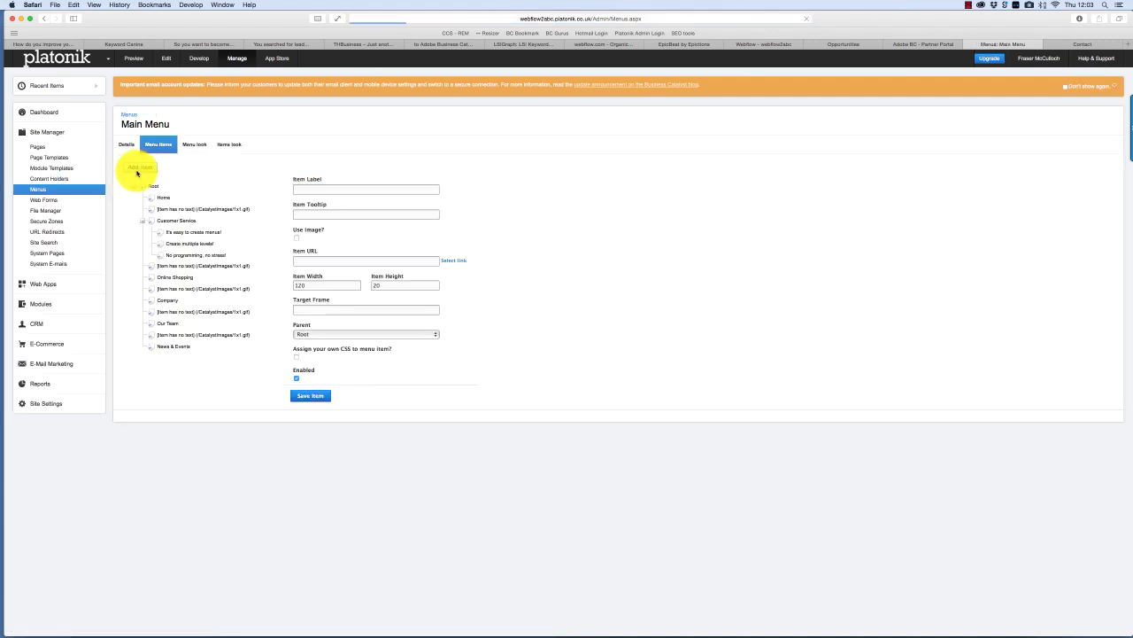
pyautogui.press('super+bracketleft')
pyautogui.click(137, 172)
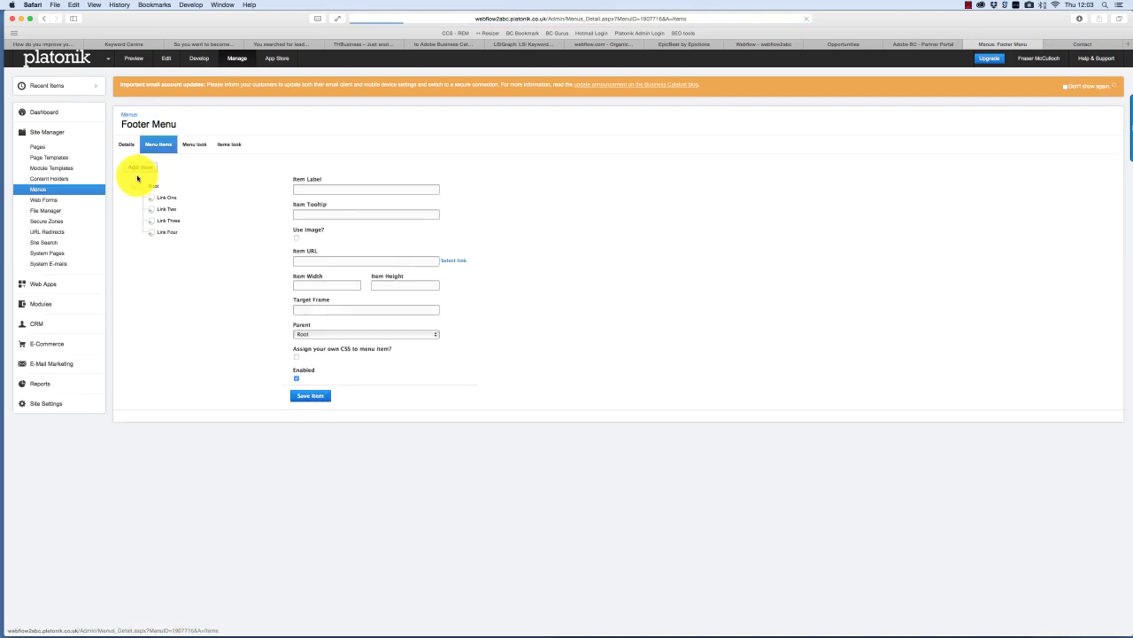
pyautogui.click(166, 196)
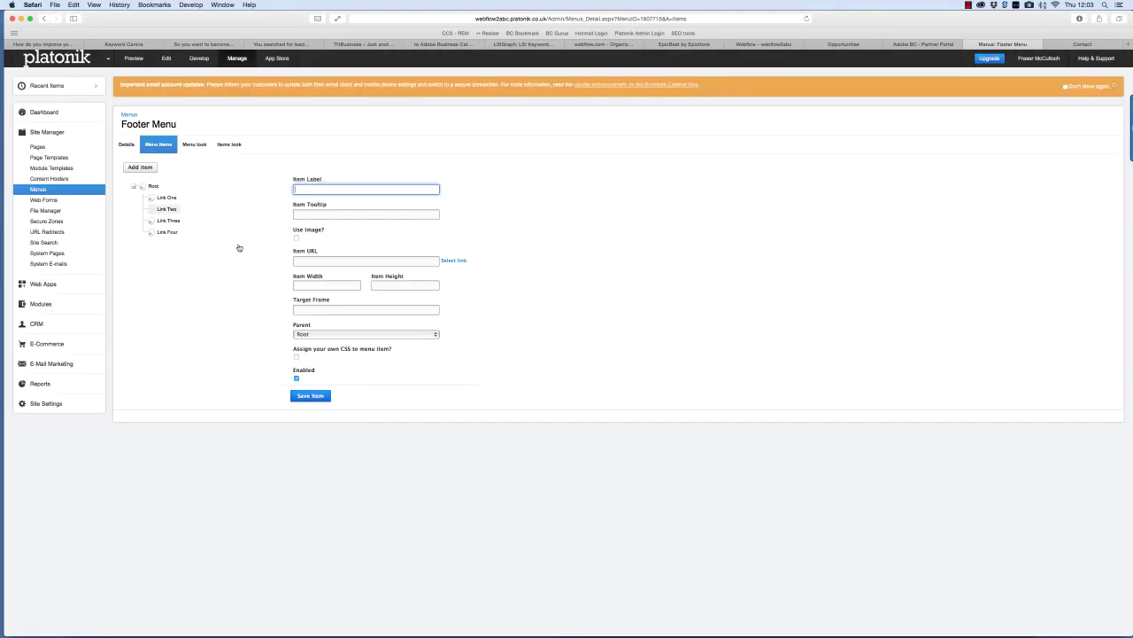
pyautogui.click(167, 231)
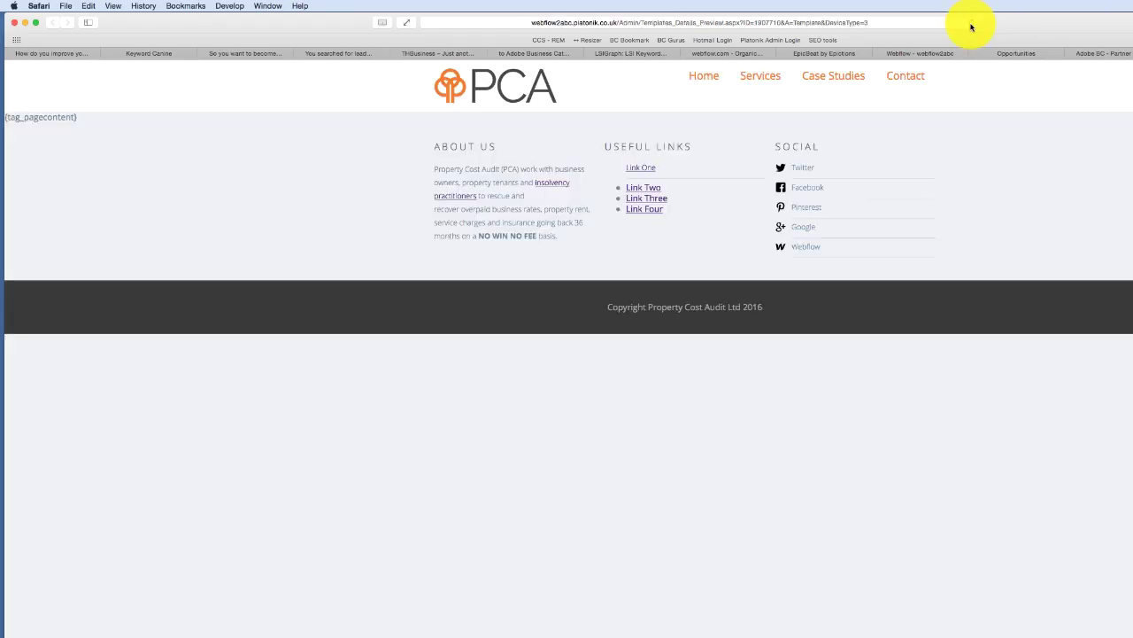
pyautogui.click(971, 24)
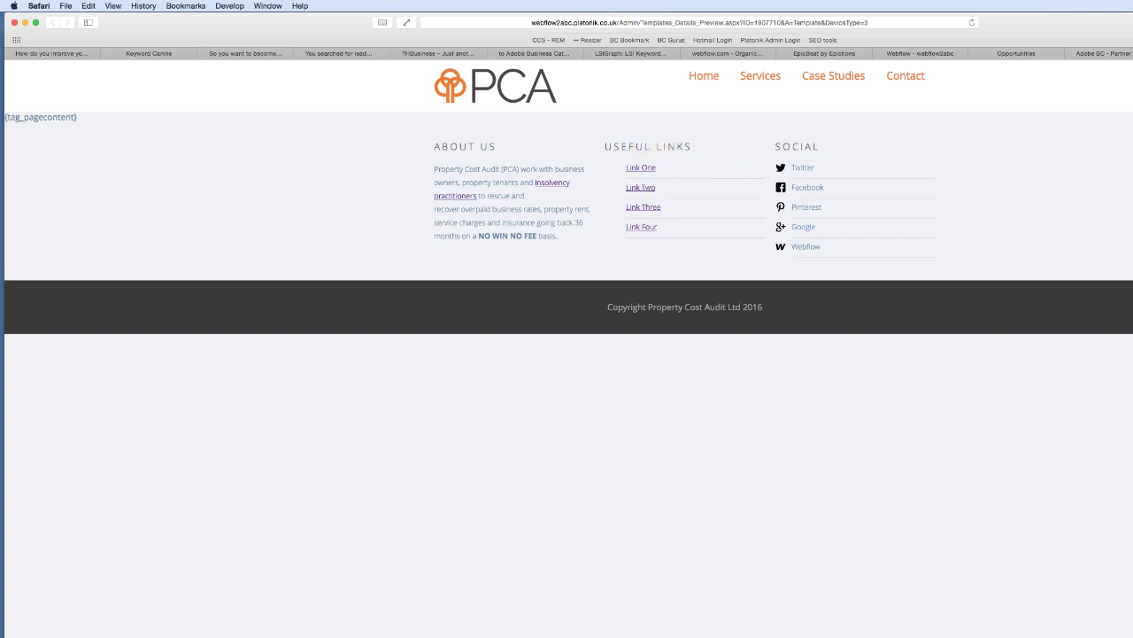
pyautogui.press('super+w')
# - Edit Link Three and copy the footer's copyright line
pyautogui.click(201, 265)
pyautogui.tripleClick(780, 314)
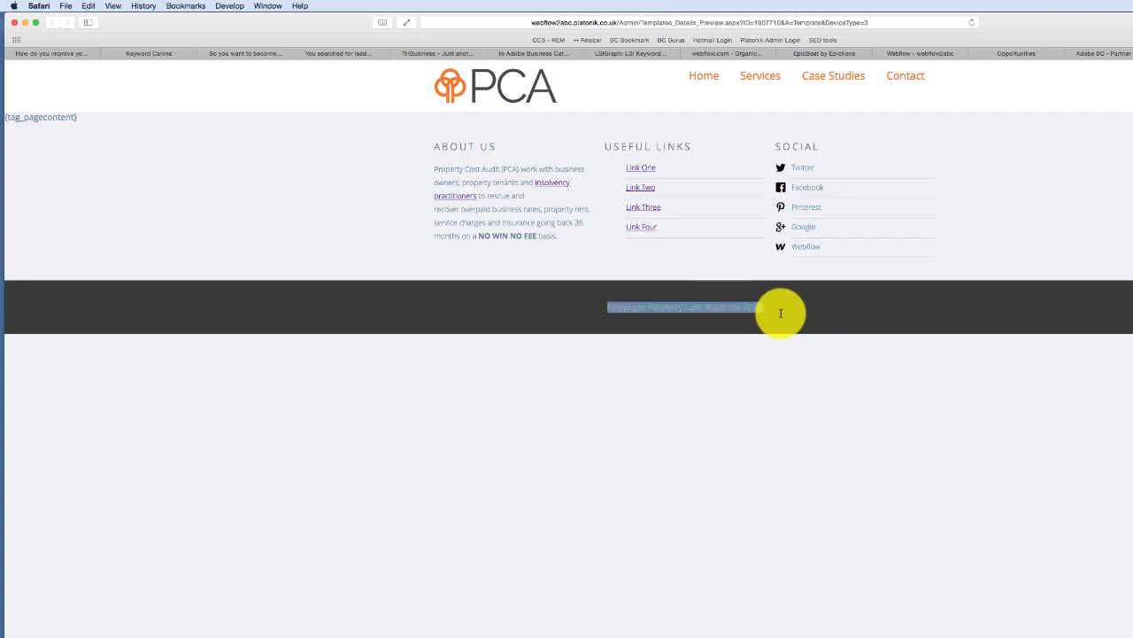
pyautogui.press('super+c')
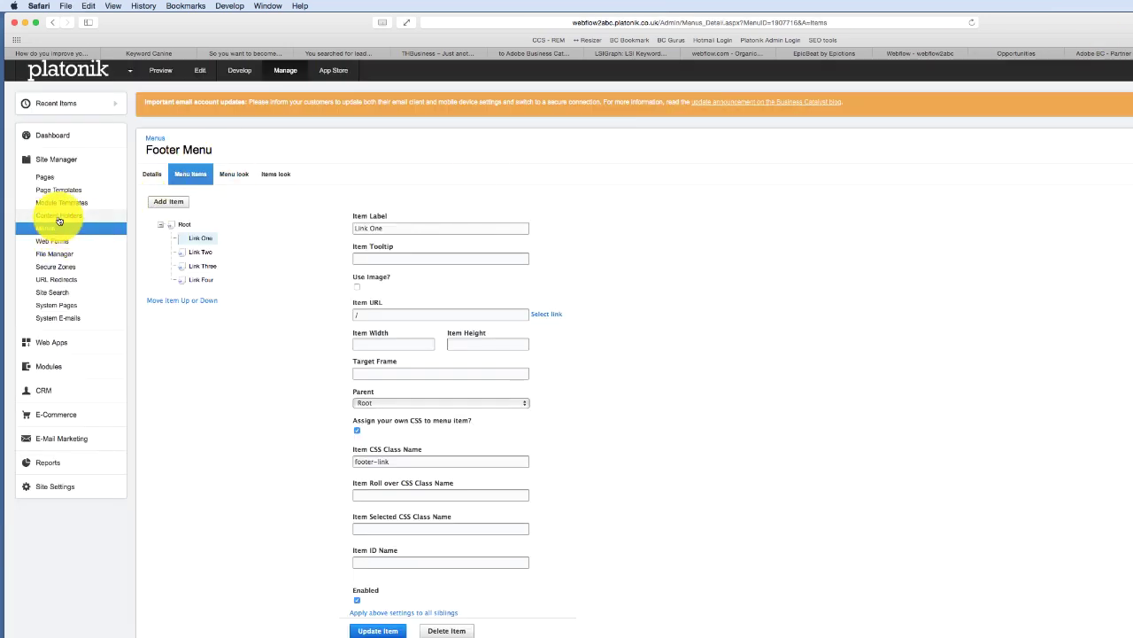
# - Save a new 'Copyright' content holder containing the pasted copyright line, then reopen the Default template
pyautogui.click(58, 216)
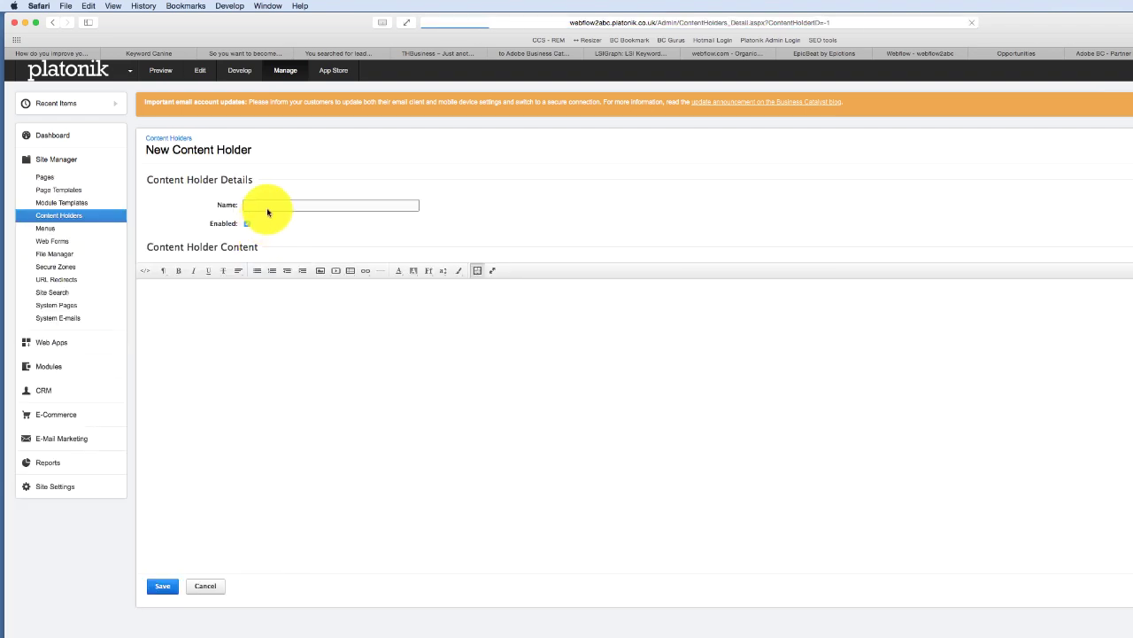
pyautogui.click(266, 209)
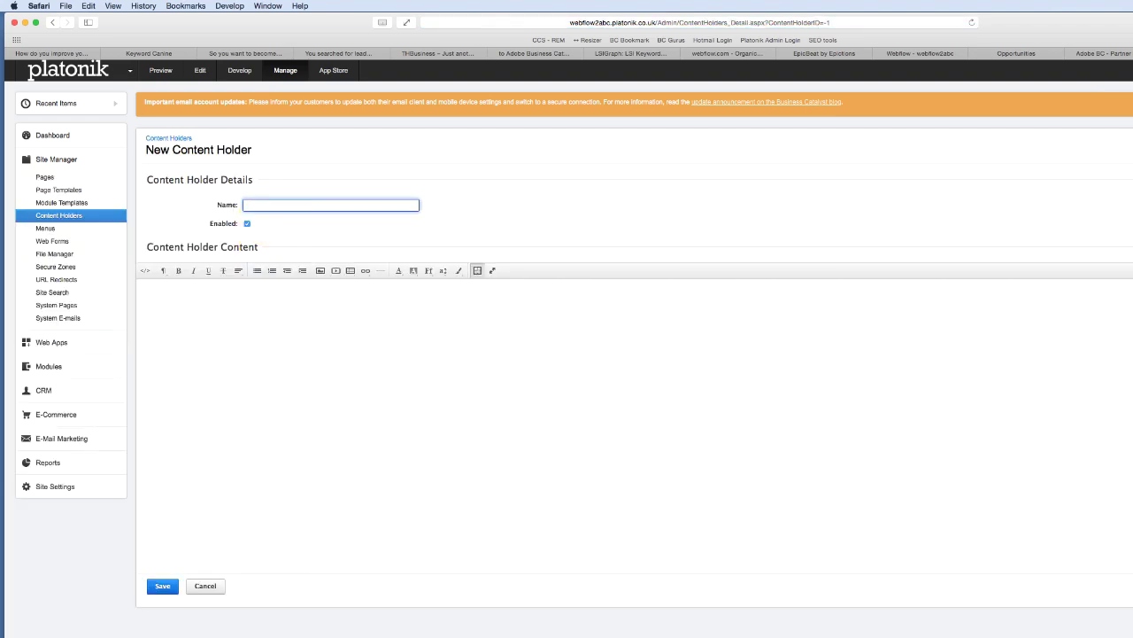
pyautogui.write('cCop')
pyautogui.click(143, 270)
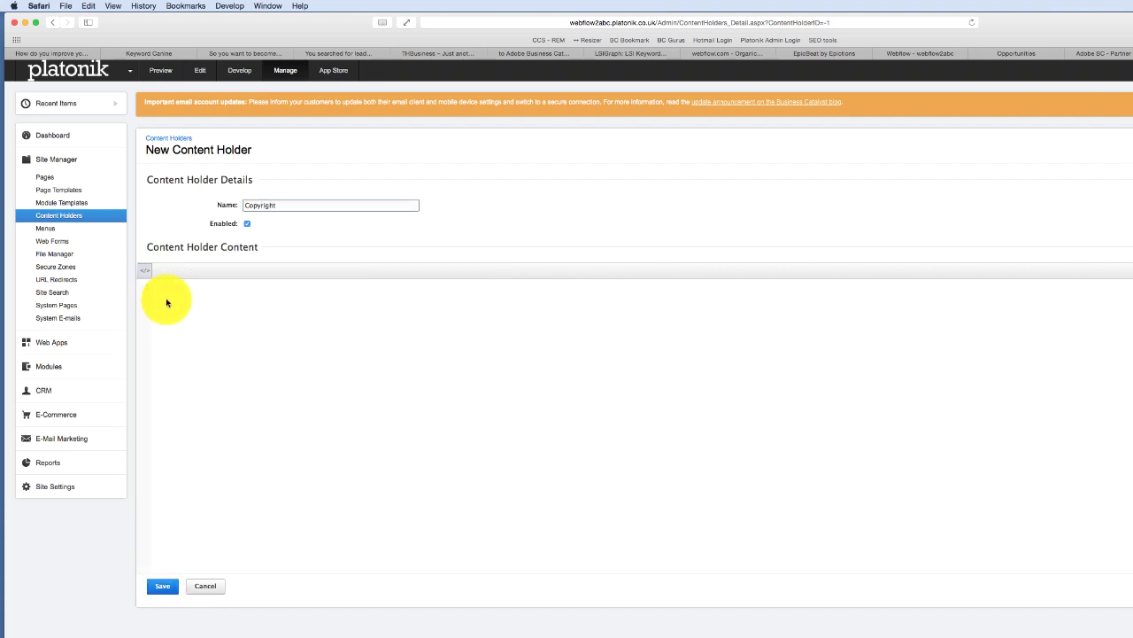
pyautogui.click(183, 297)
pyautogui.press('super+v')
pyautogui.click(162, 585)
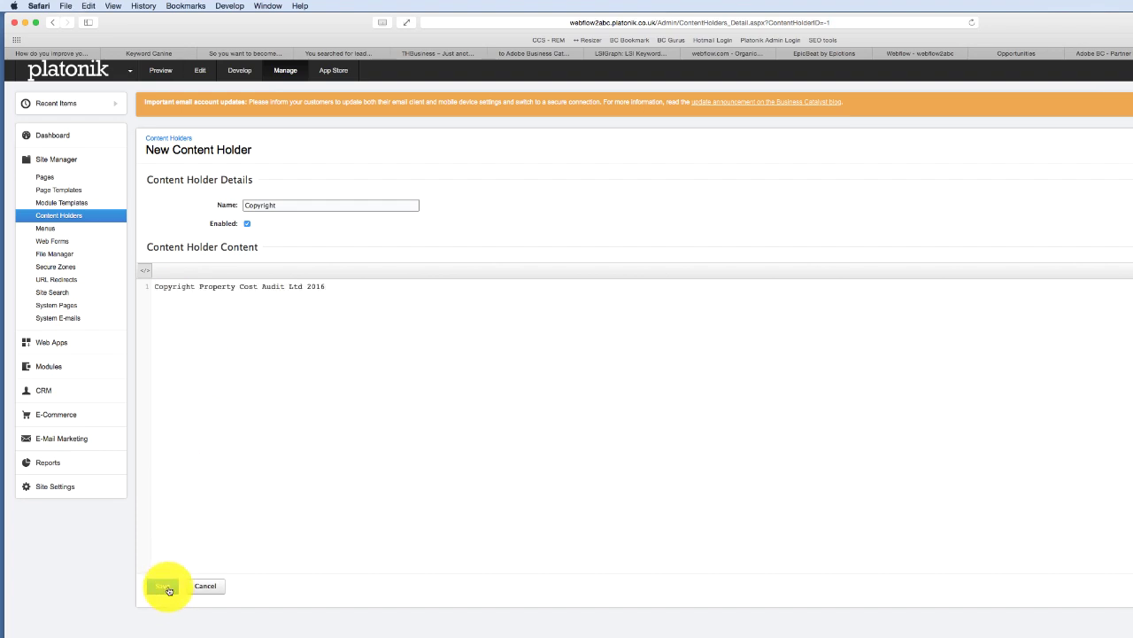
pyautogui.click(67, 191)
pyautogui.click(204, 212)
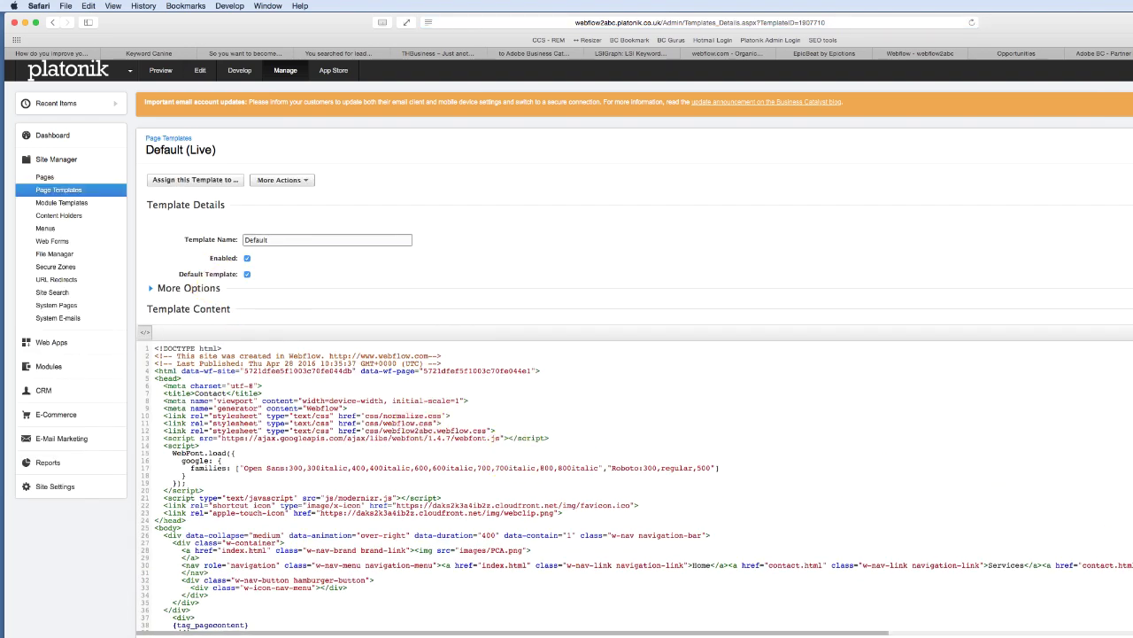
# - Replace the footer copyright text on line 67 with the Copyright content holder module
pyautogui.scroll(-5, 620, 482)
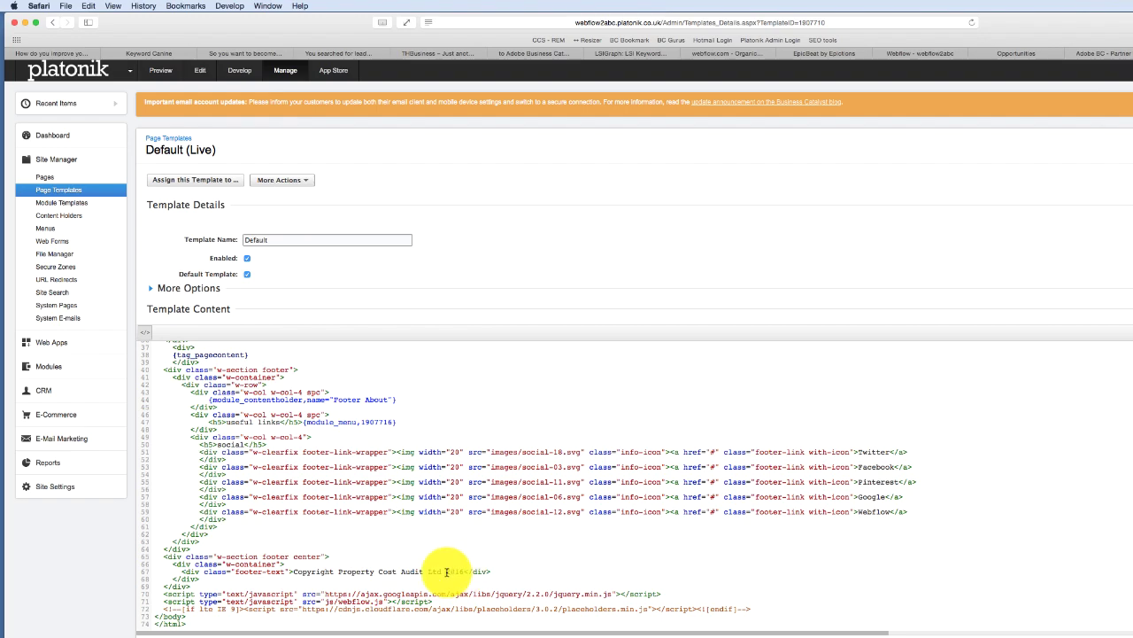
pyautogui.moveTo(464, 571); pyautogui.dragTo(293, 571)
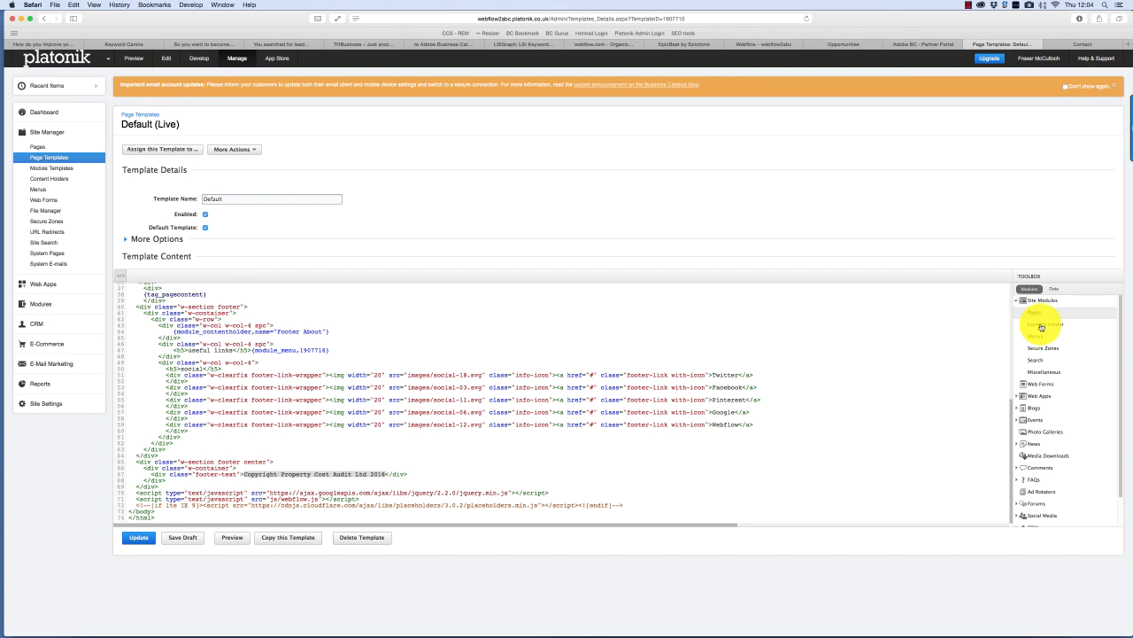
pyautogui.click(1040, 324)
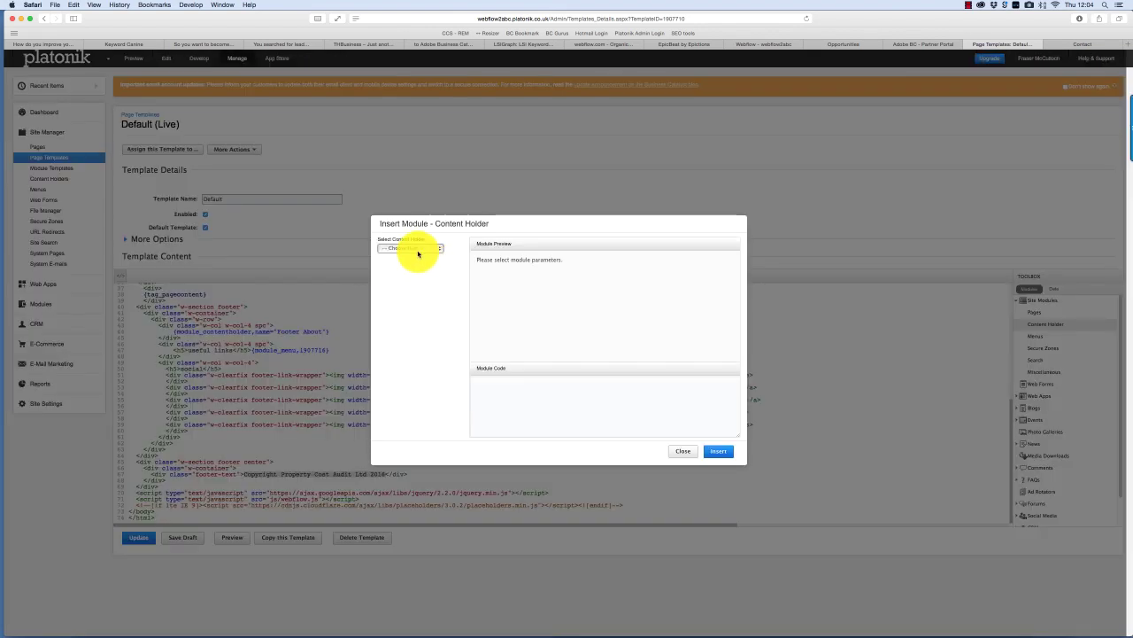
pyautogui.click(412, 253)
pyautogui.click(435, 293)
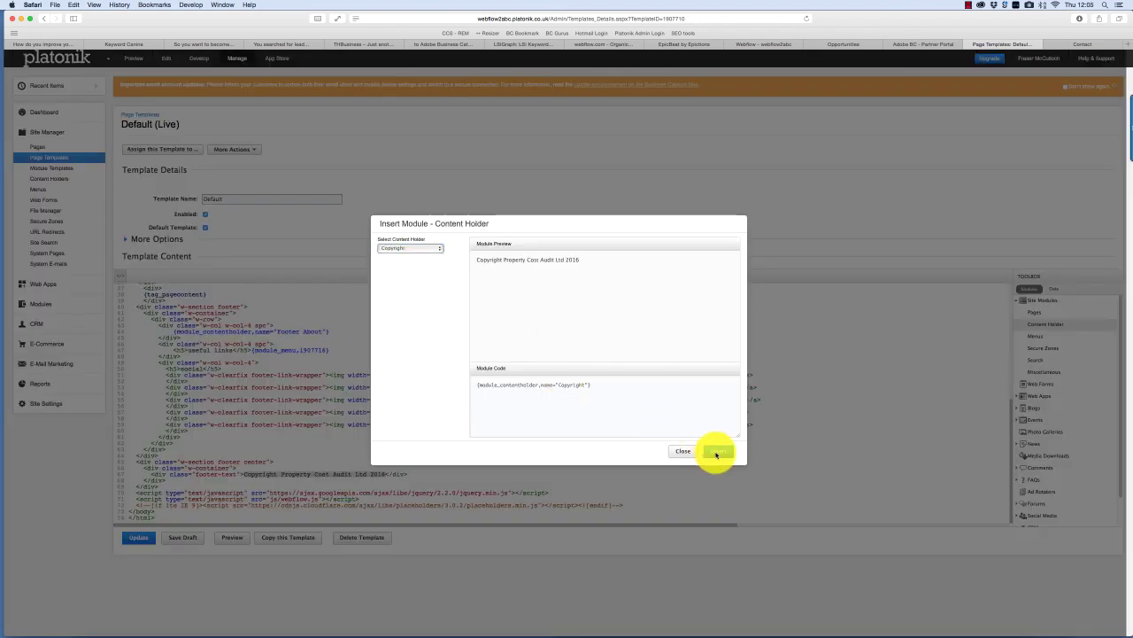
pyautogui.click(719, 454)
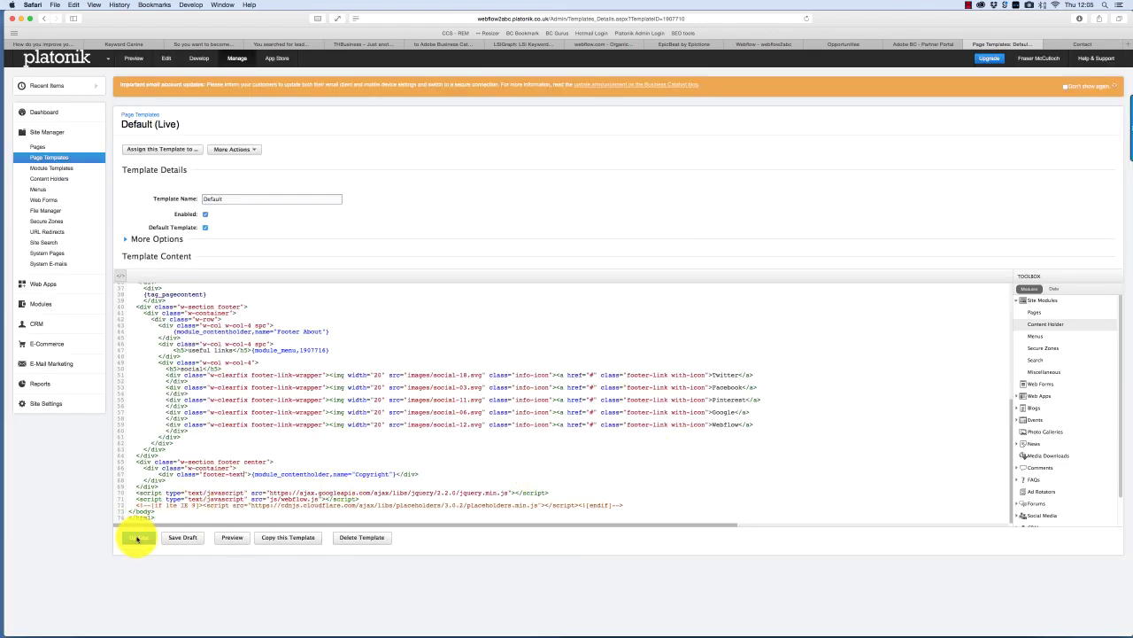
pyautogui.click(53, 178)
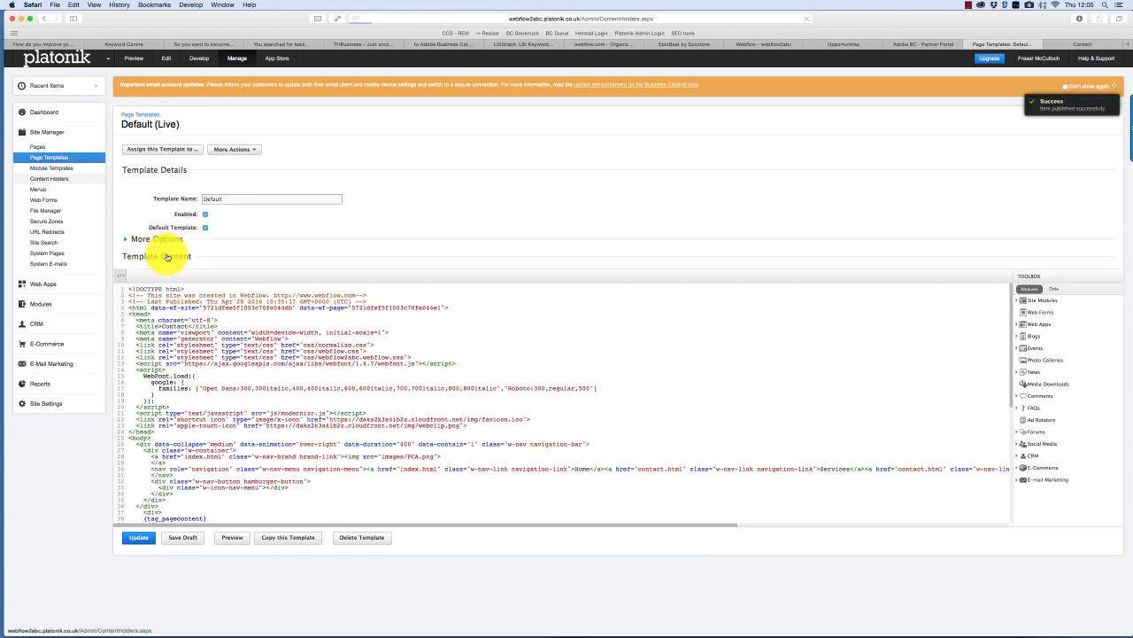
pyautogui.click(140, 176)
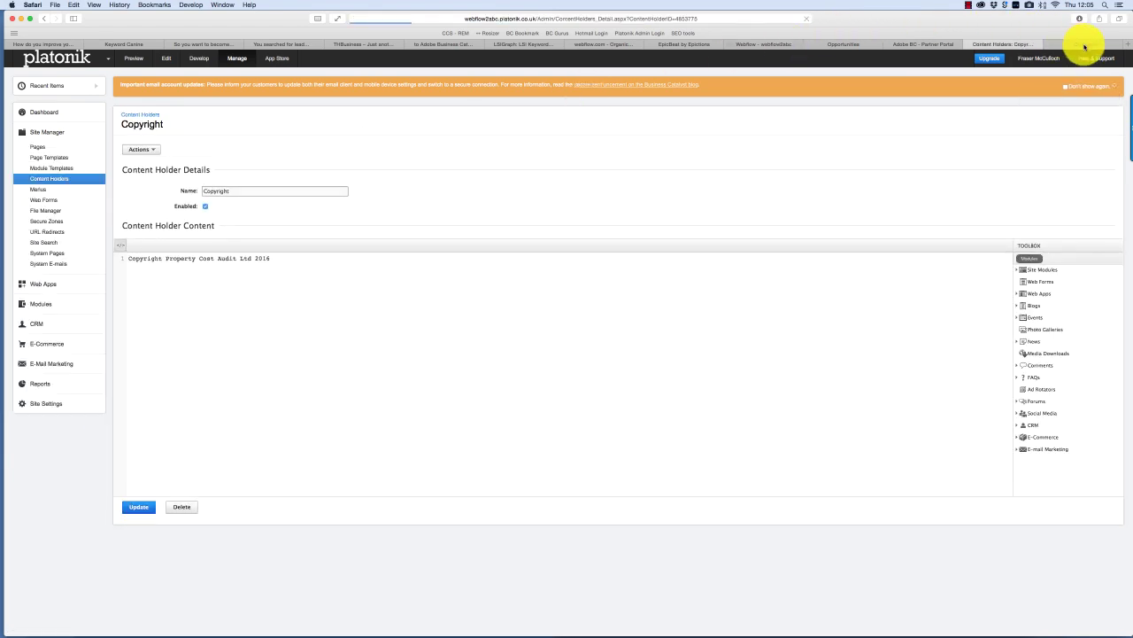
# - Reload the template preview to check the Copyright footer
pyautogui.press('super+grave')
pyautogui.click(803, 19)
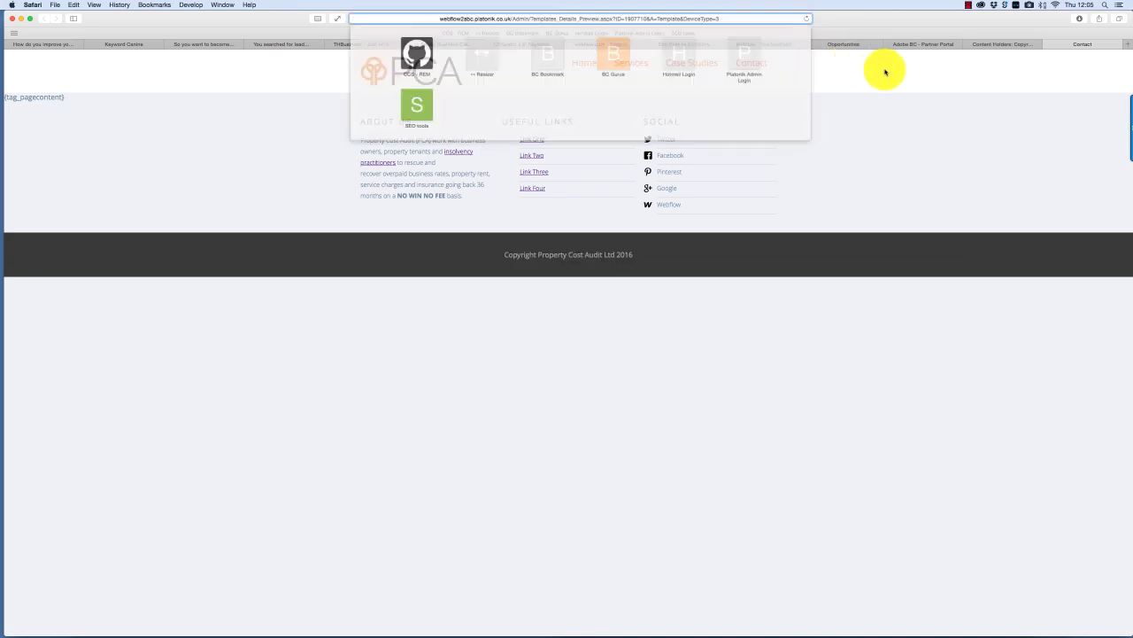
pyautogui.press('Return')
pyautogui.press('super+grave')
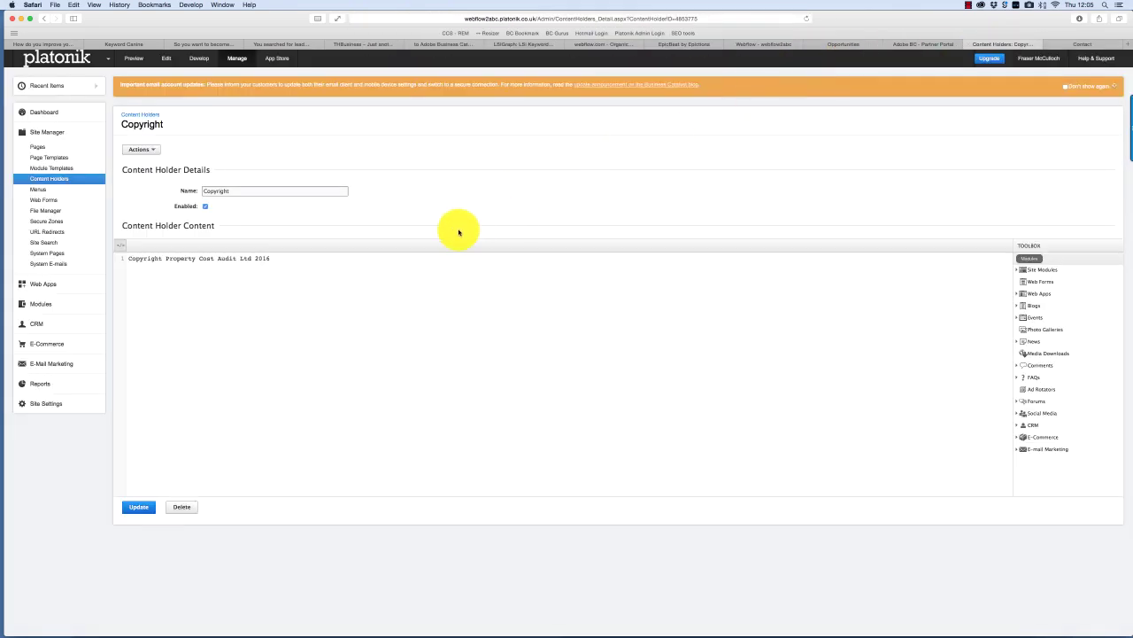
# - Change the copyright year to 2010-2016, save it, and reopen the Default template
pyautogui.click(255, 258)
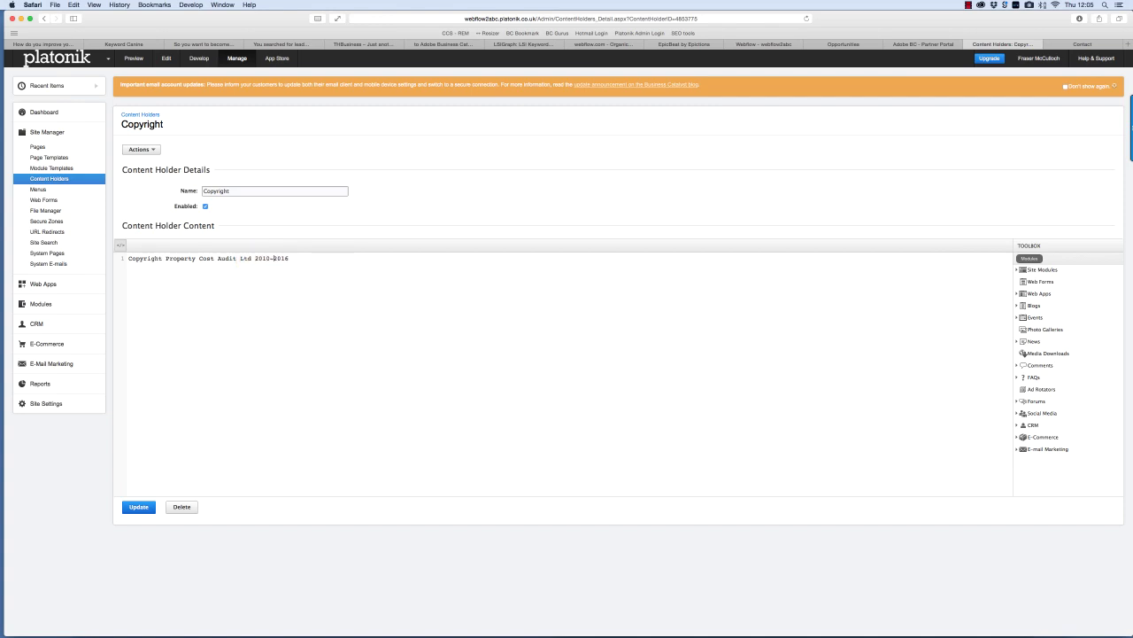
pyautogui.click(145, 508)
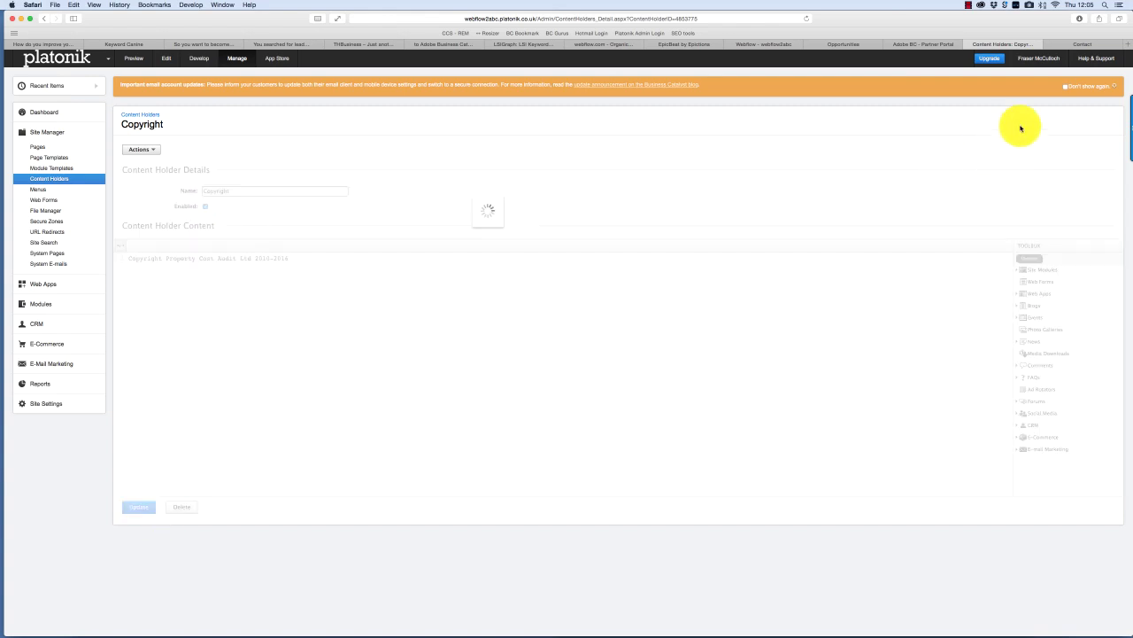
pyautogui.click(1081, 43)
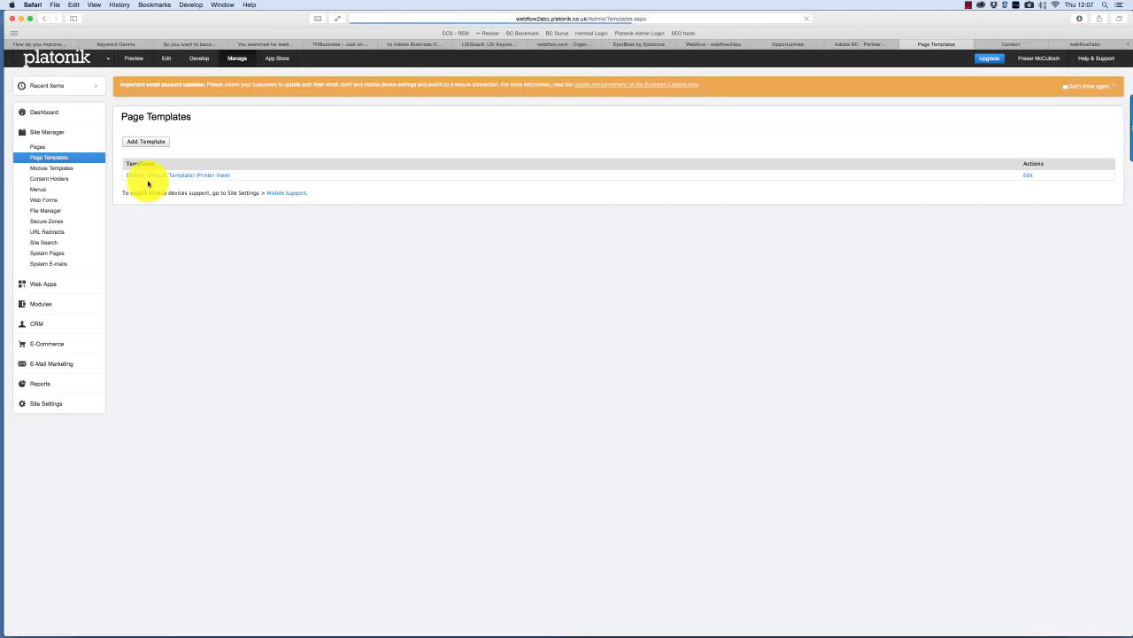
pyautogui.click(148, 181)
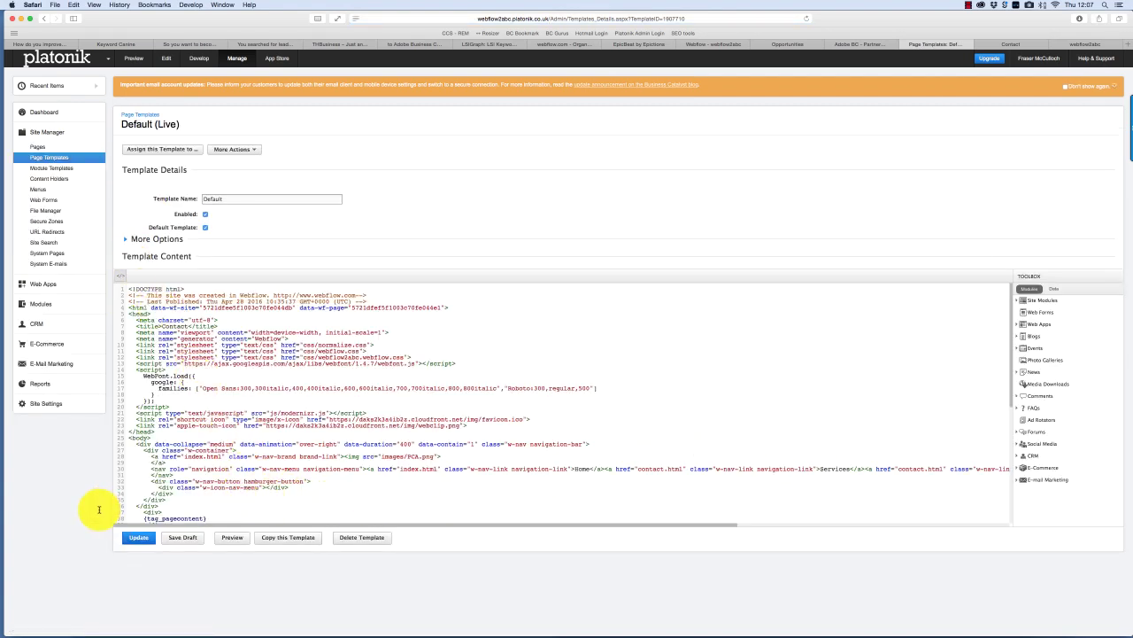
# - Publish the Default template and reload the preview showing the 2010-2016 copyright
pyautogui.click(137, 538)
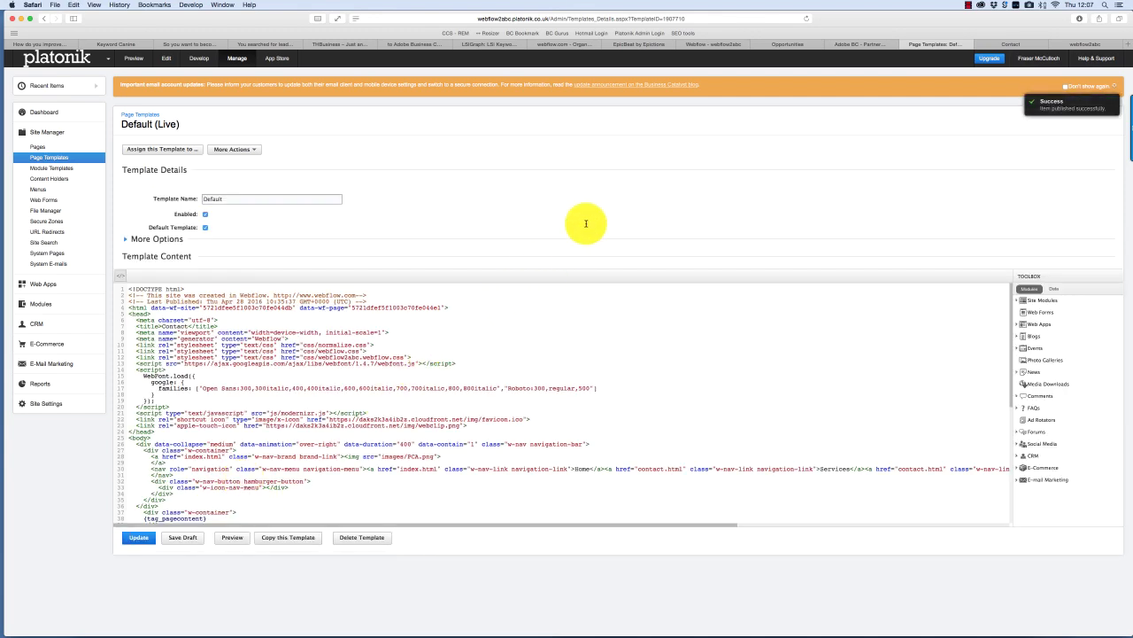
pyautogui.click(1086, 44)
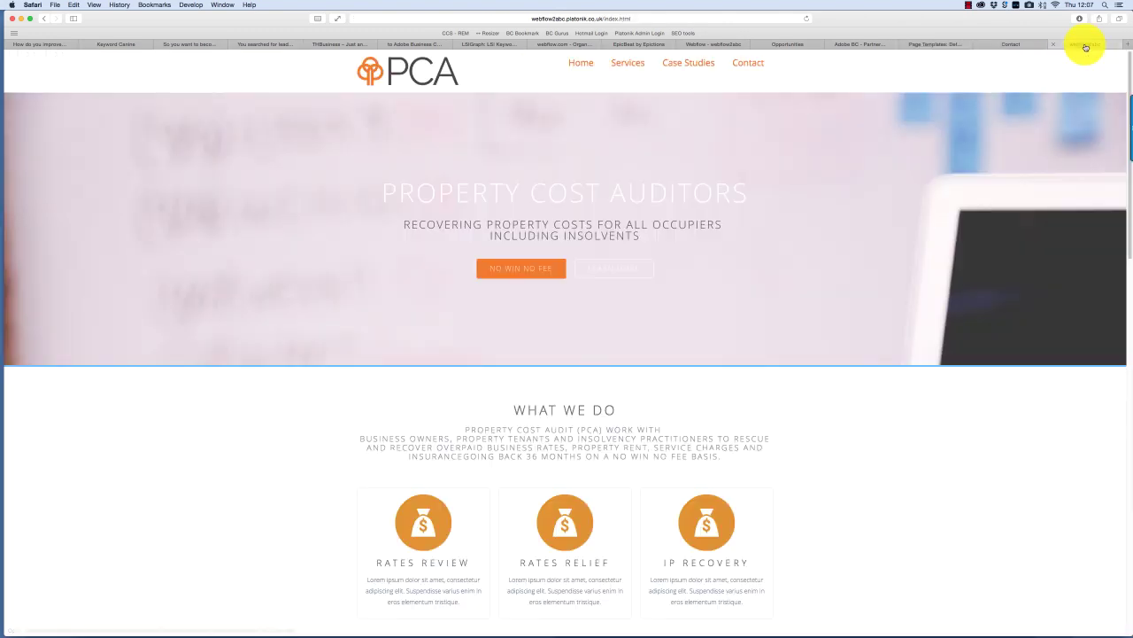
pyautogui.click(1023, 45)
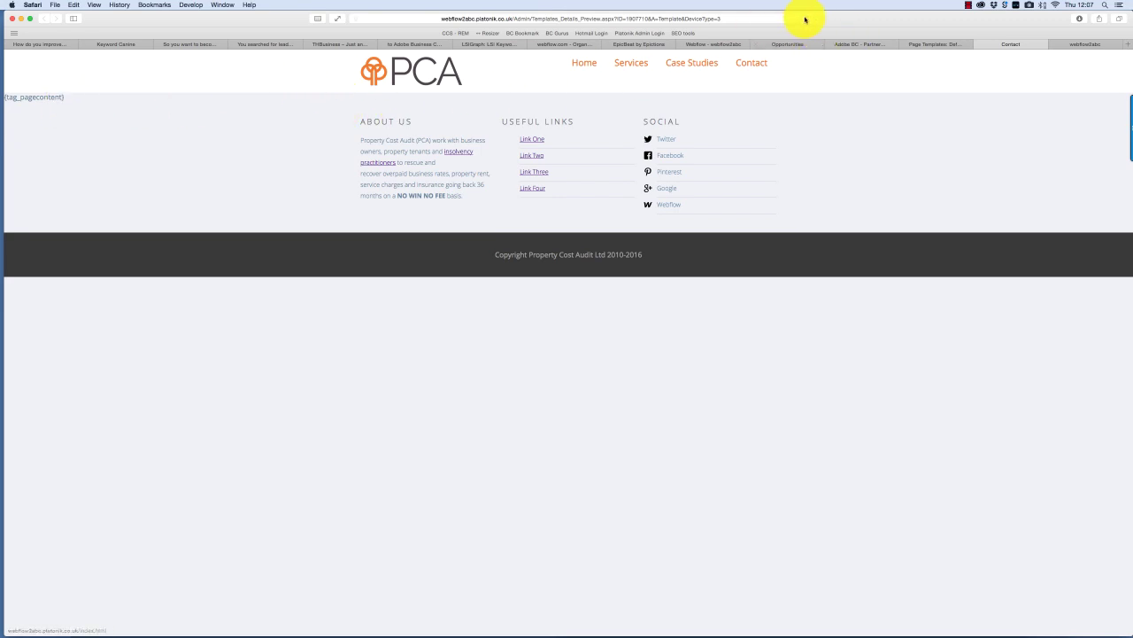
pyautogui.click(805, 19)
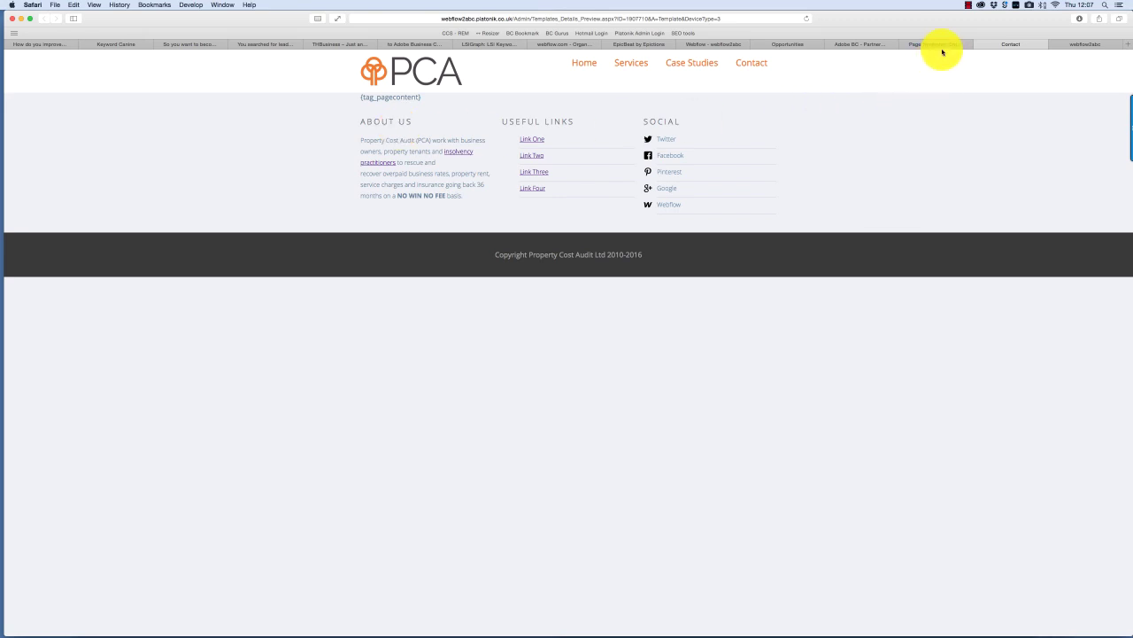
pyautogui.click(941, 46)
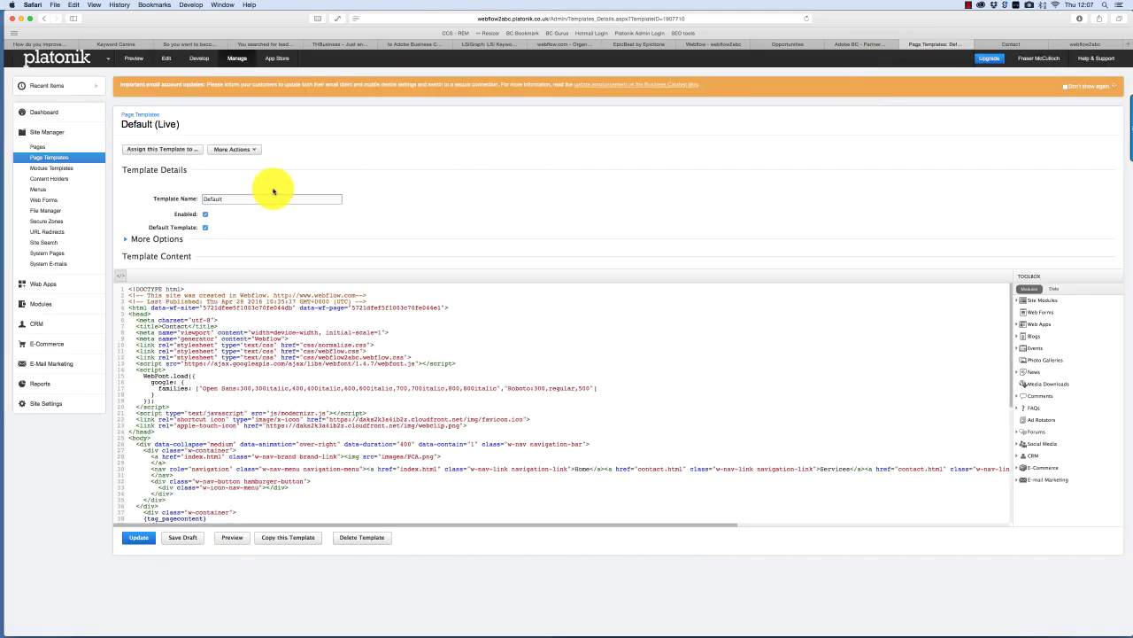
# - Create a new web page with the default template, named 'About Us'
pyautogui.click(53, 150)
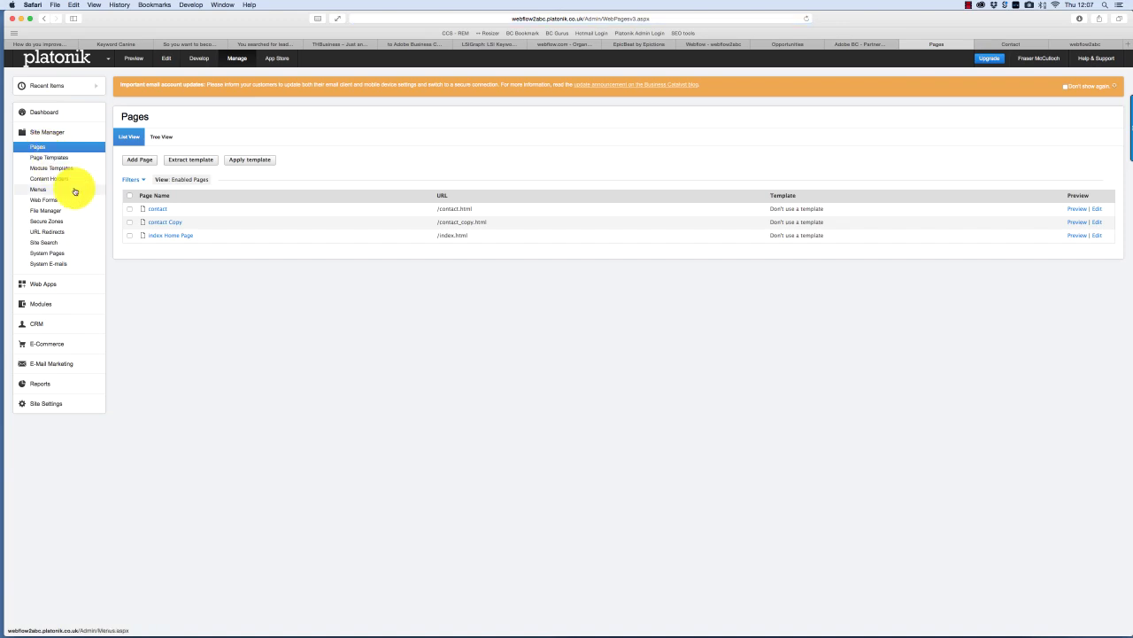
pyautogui.click(137, 161)
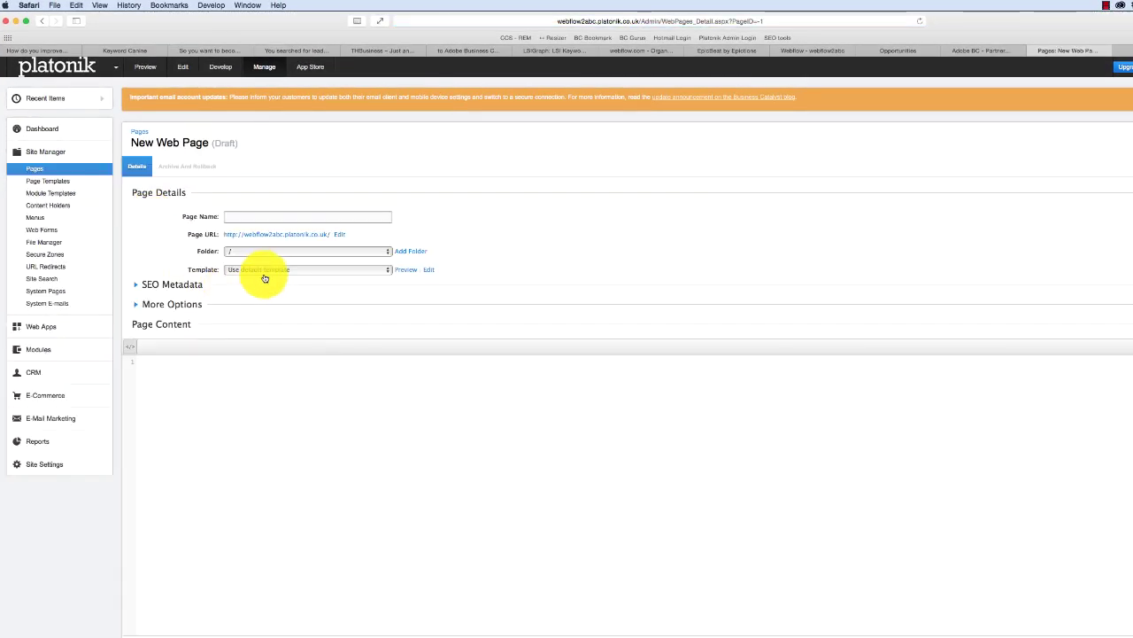
pyautogui.click(263, 271)
pyautogui.click(365, 222)
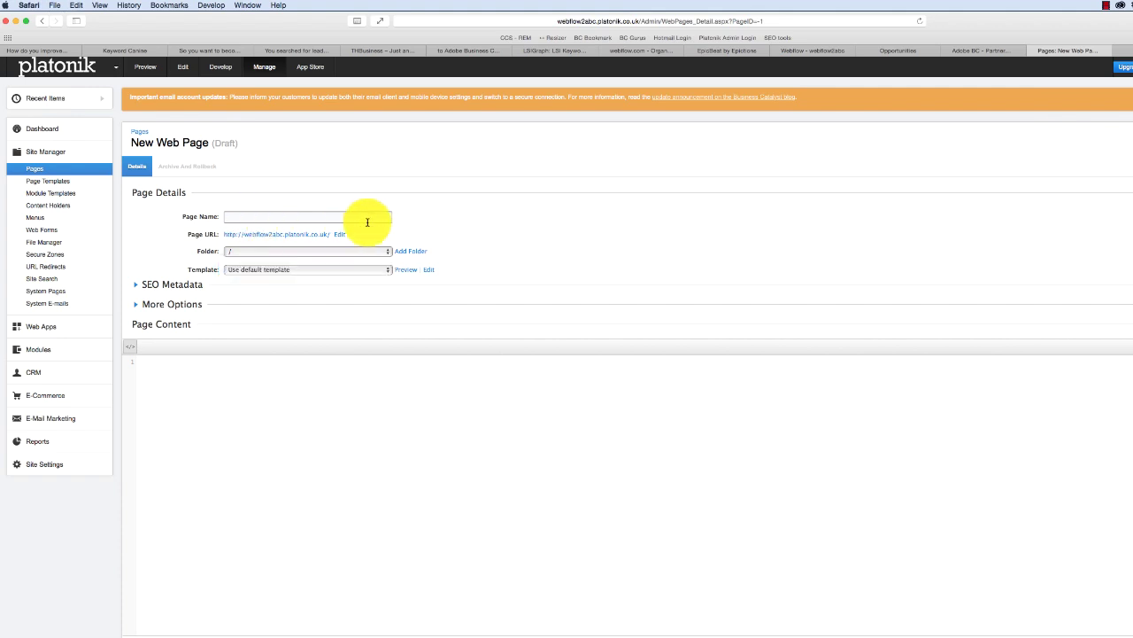
pyautogui.click(368, 221)
pyautogui.write('S')
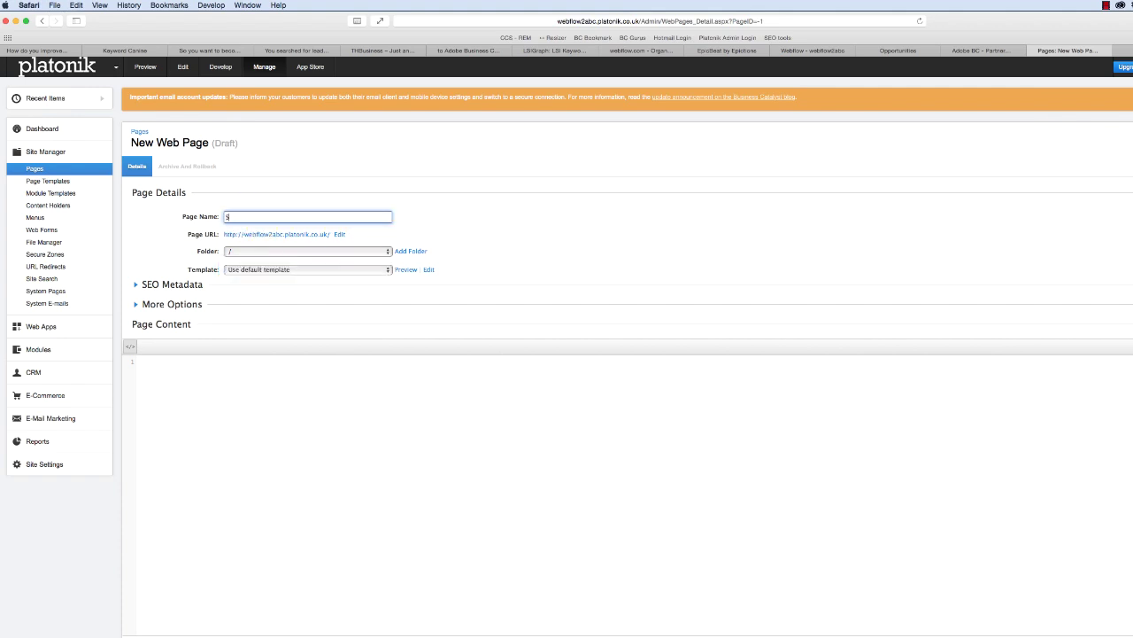
pyautogui.write('bou')
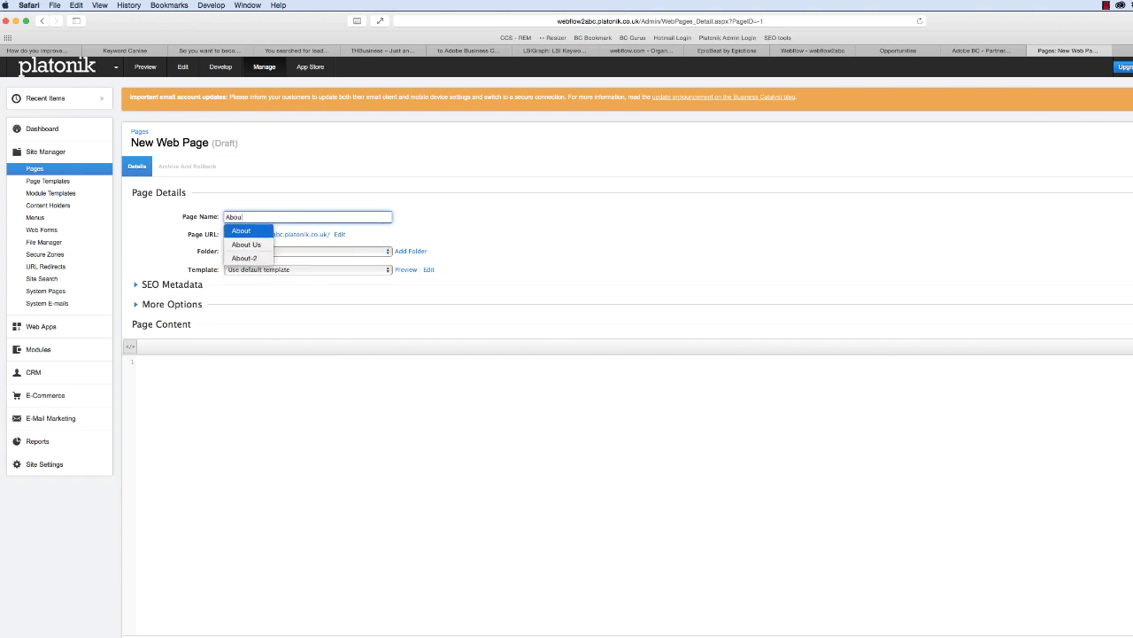
pyautogui.write('t Us')
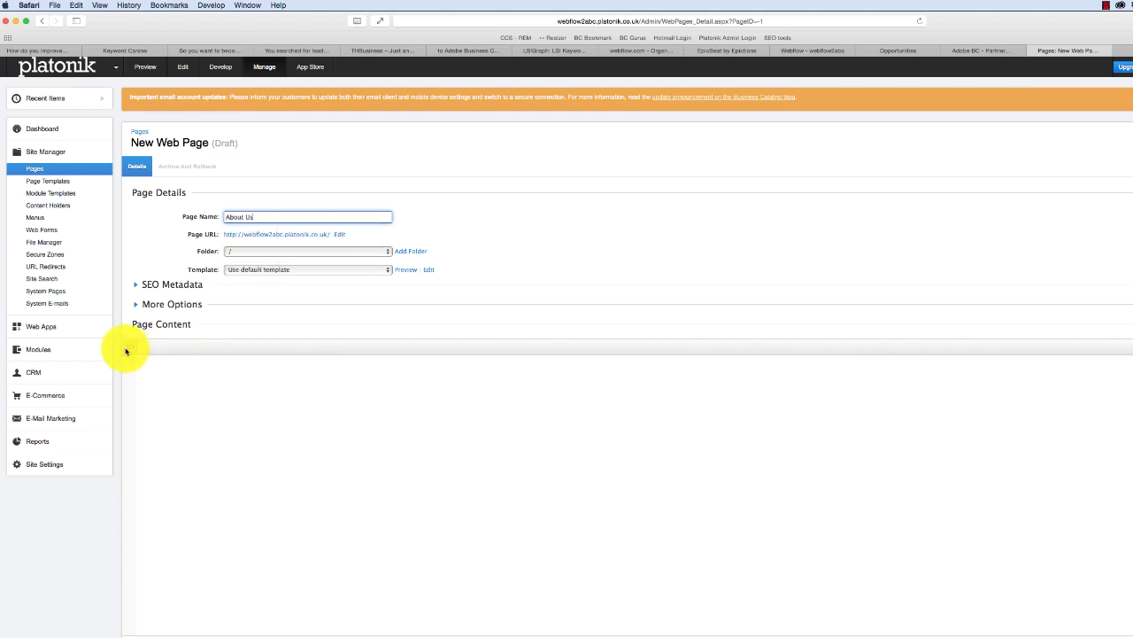
# - Start the page content as a heading and select the intro paragraph in the Word document
pyautogui.click(186, 373)
pyautogui.write('About PCA')
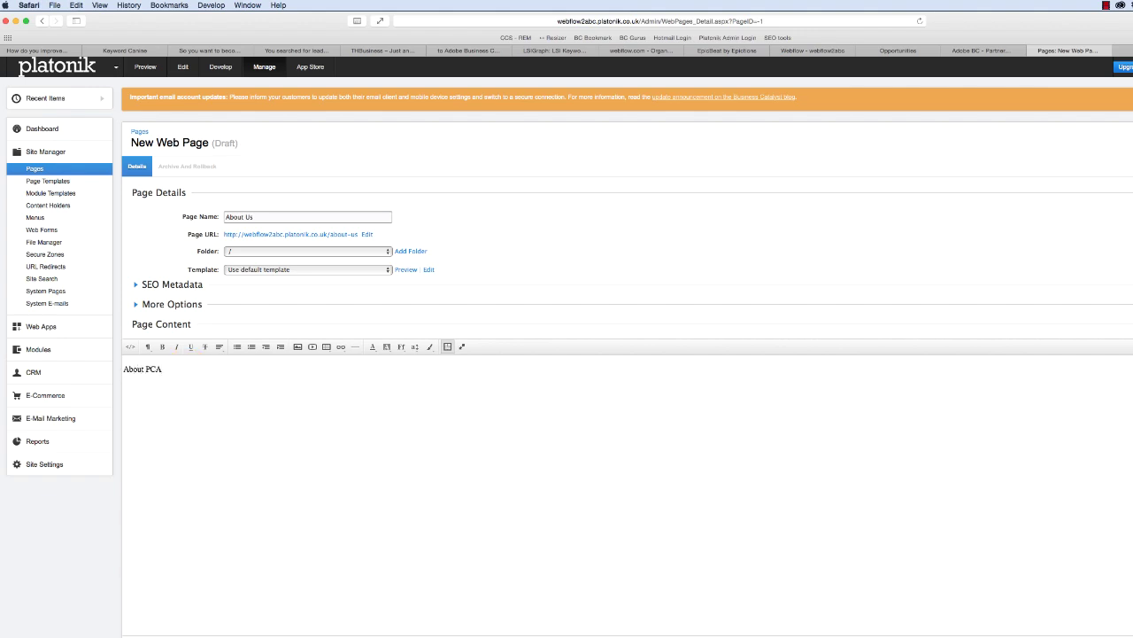
pyautogui.press('super+Tab')
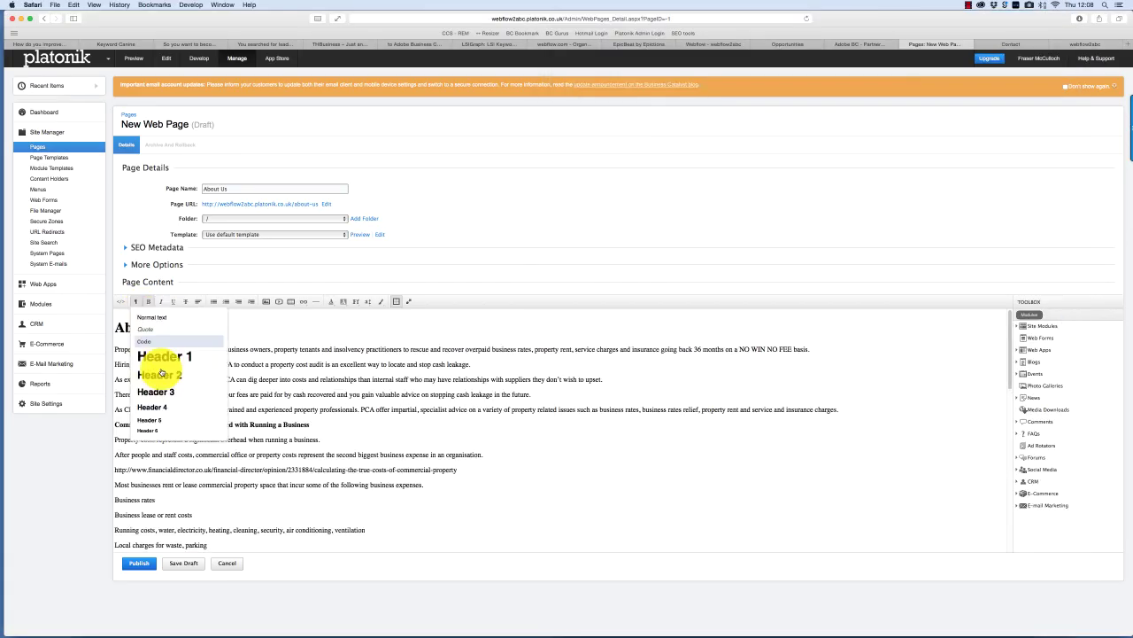
pyautogui.click(248, 370)
pyautogui.click(135, 301)
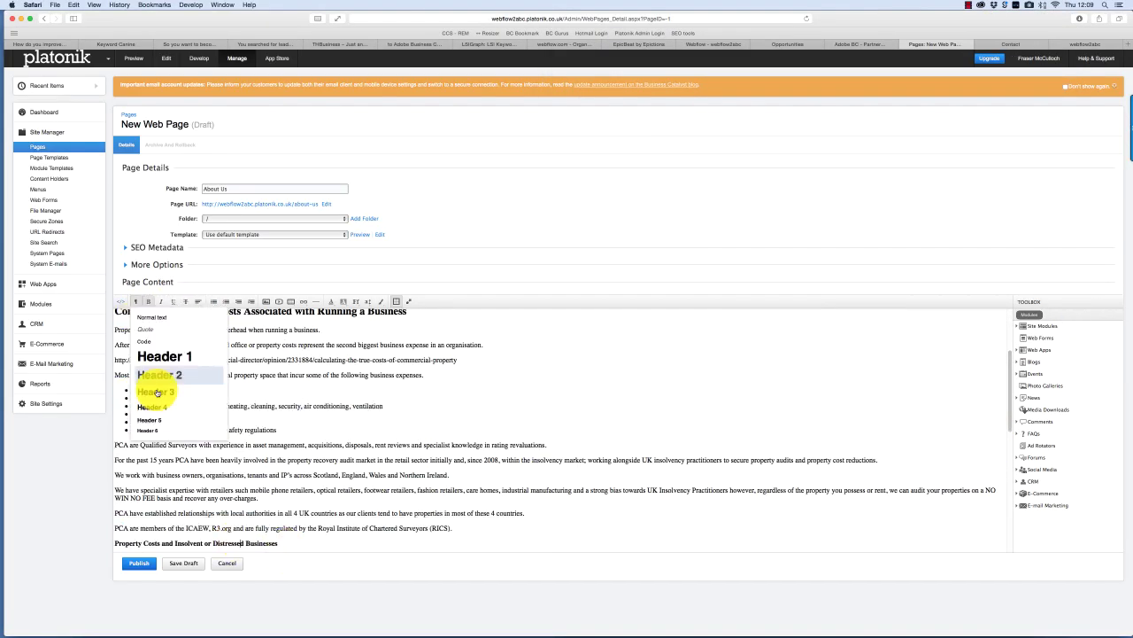
pyautogui.scroll(-15, 151, 435)
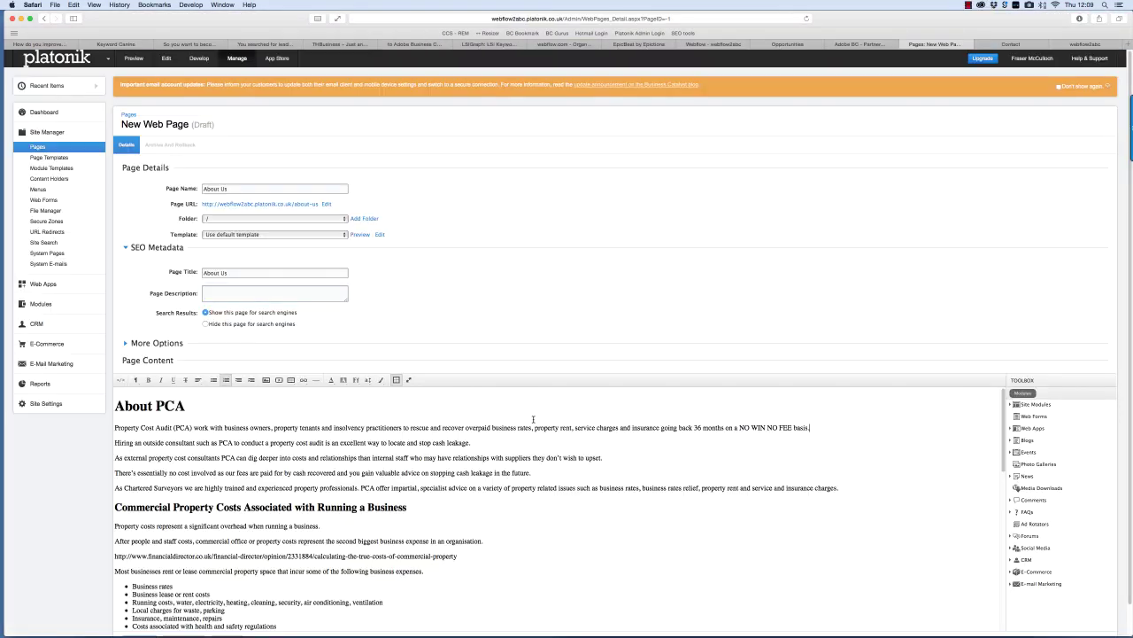
pyautogui.moveTo(114, 428); pyautogui.dragTo(92, 426)
pyautogui.press('super+c')
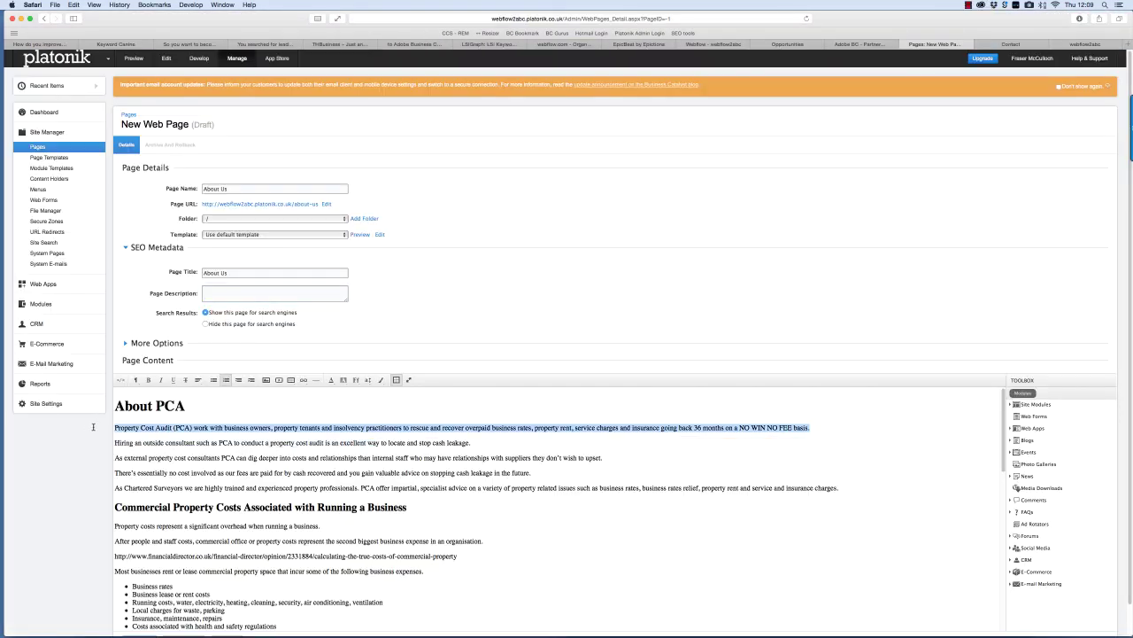
# - Paste the intro paragraph into the Page Description and publish the About Us page
pyautogui.click(256, 292)
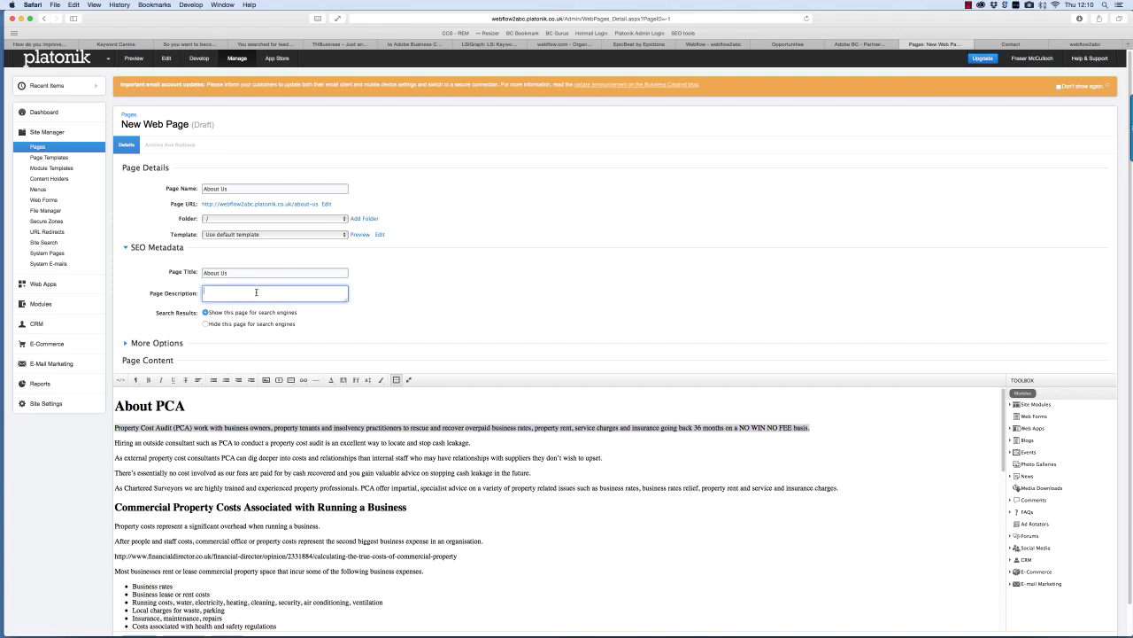
pyautogui.press('super+v')
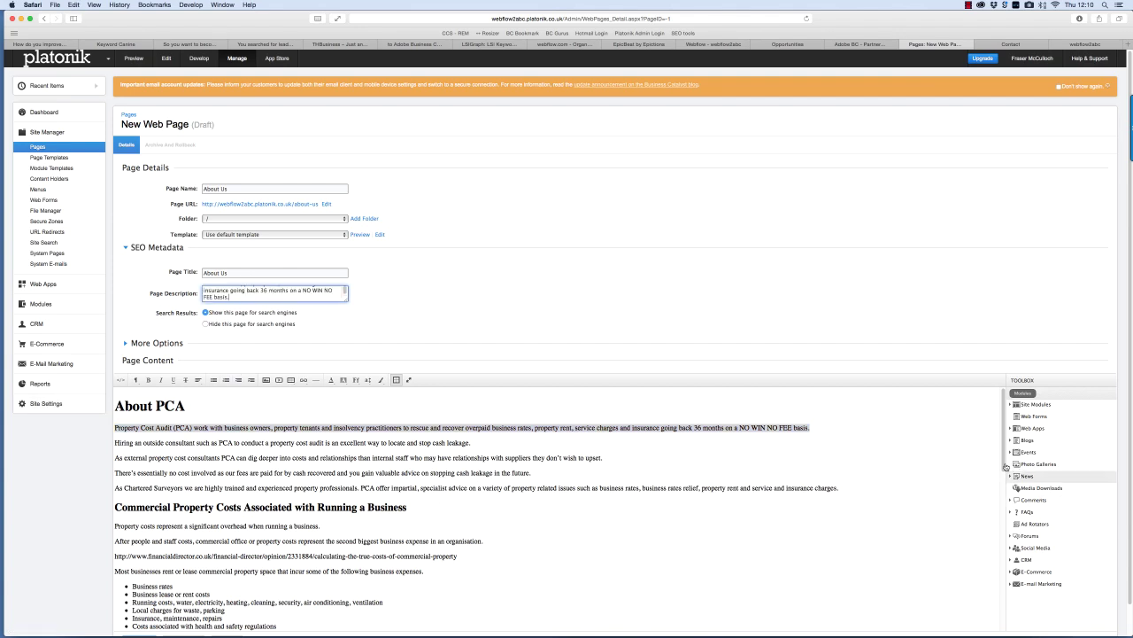
pyautogui.scroll(-15, 1004, 539)
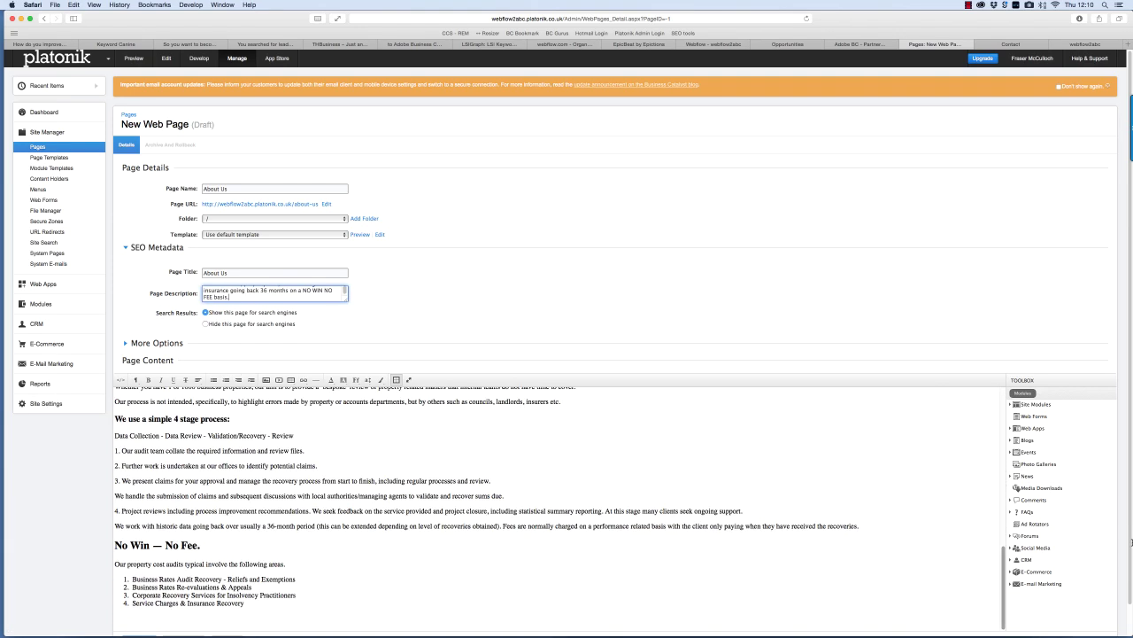
pyautogui.scroll(-2, 577, 612)
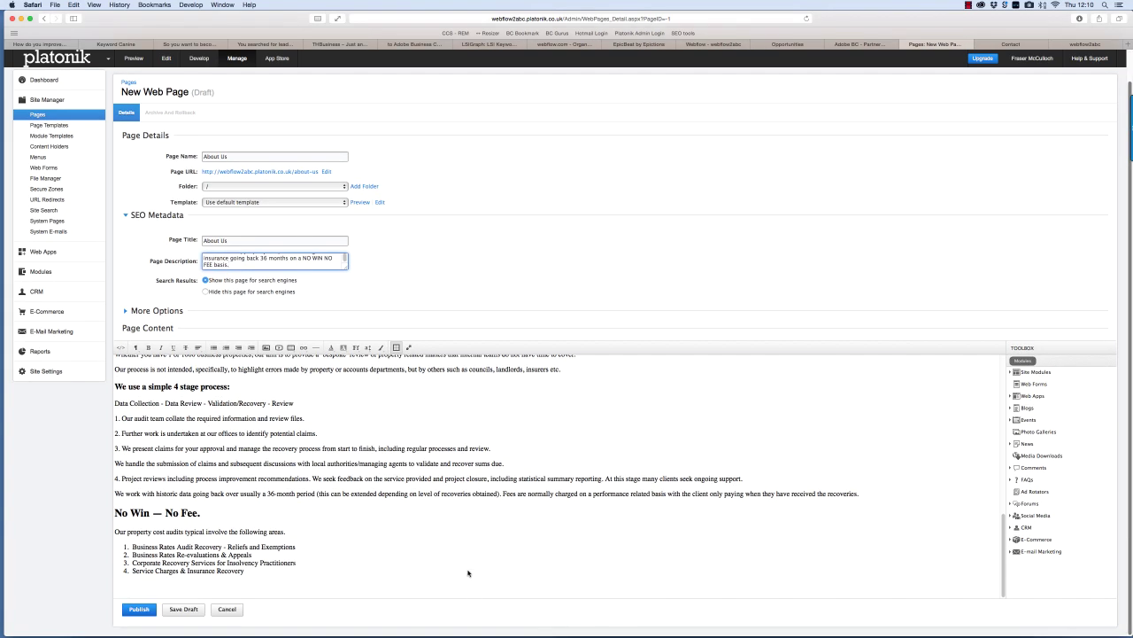
pyautogui.click(501, 591)
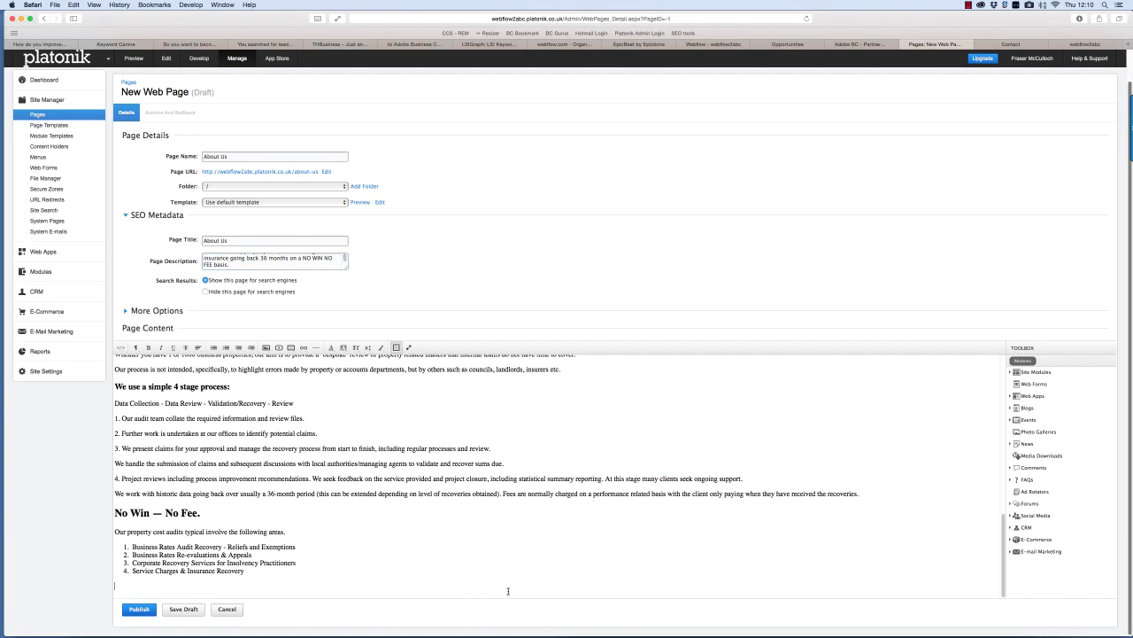
pyautogui.click(139, 609)
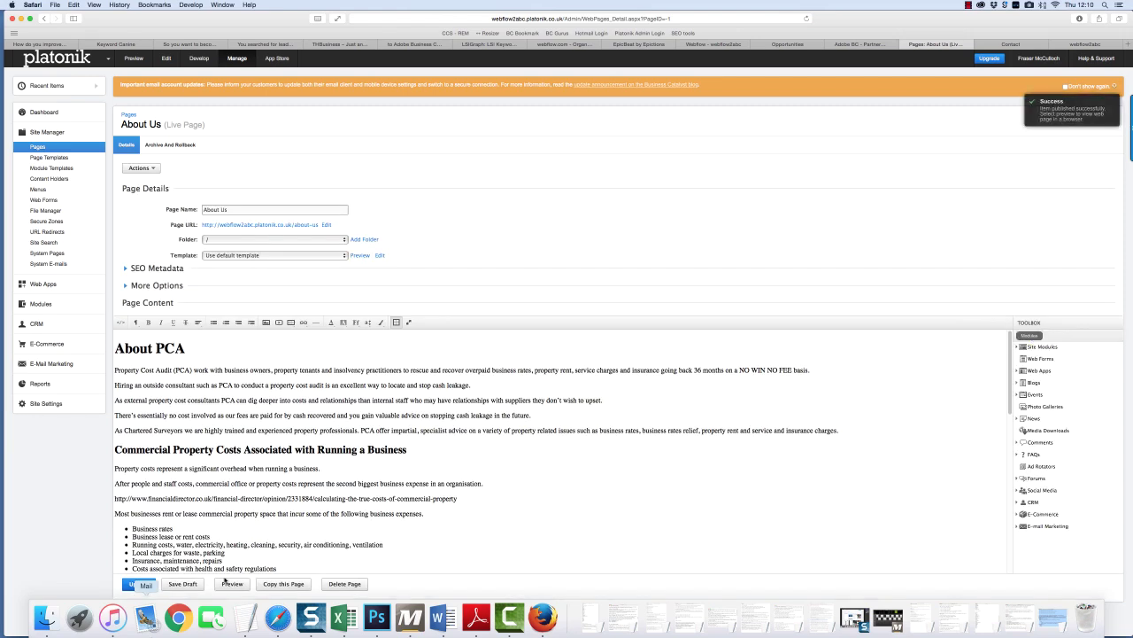
# - Preview the live About Us page, scrolling through it and checking a narrow window layout
pyautogui.click(236, 585)
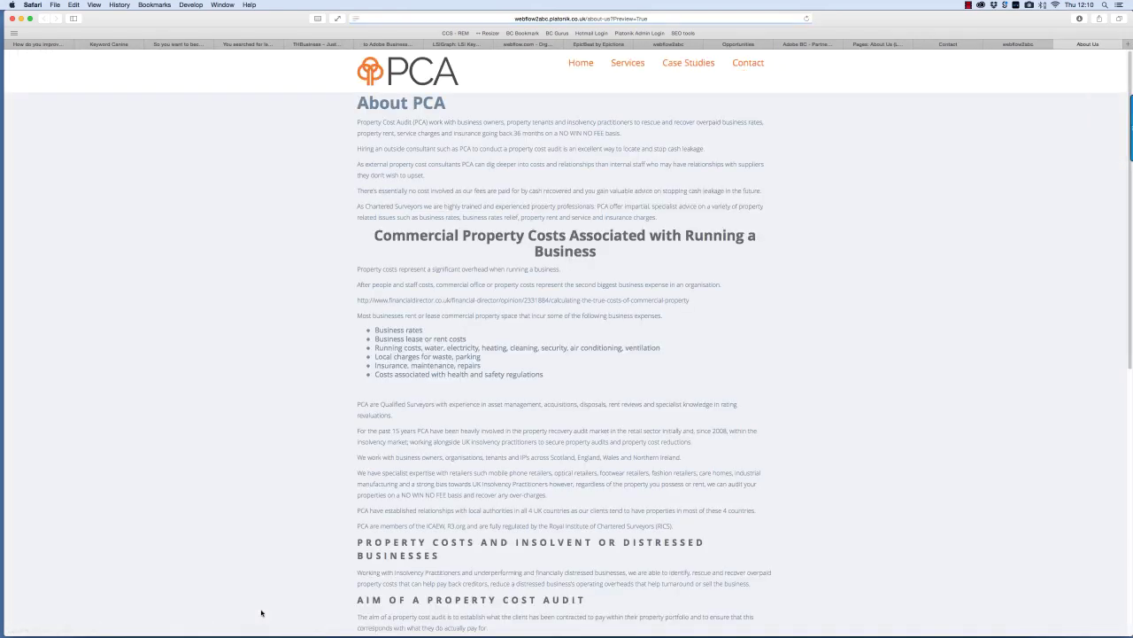
pyautogui.press('super+r')
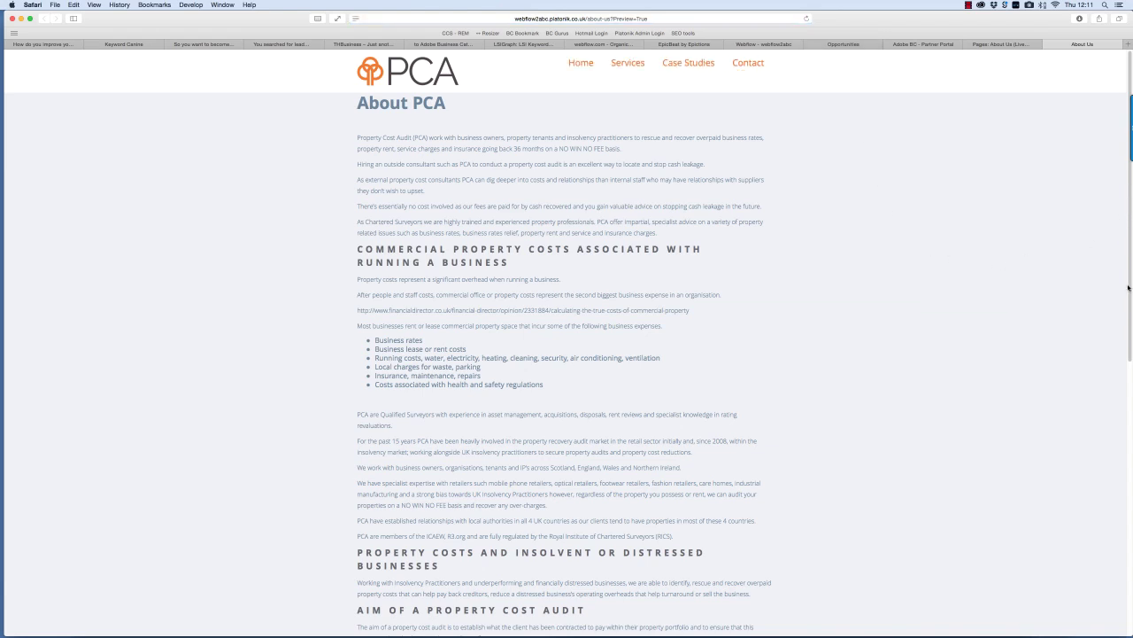
pyautogui.moveTo(1128, 287); pyautogui.dragTo(1123, 518)
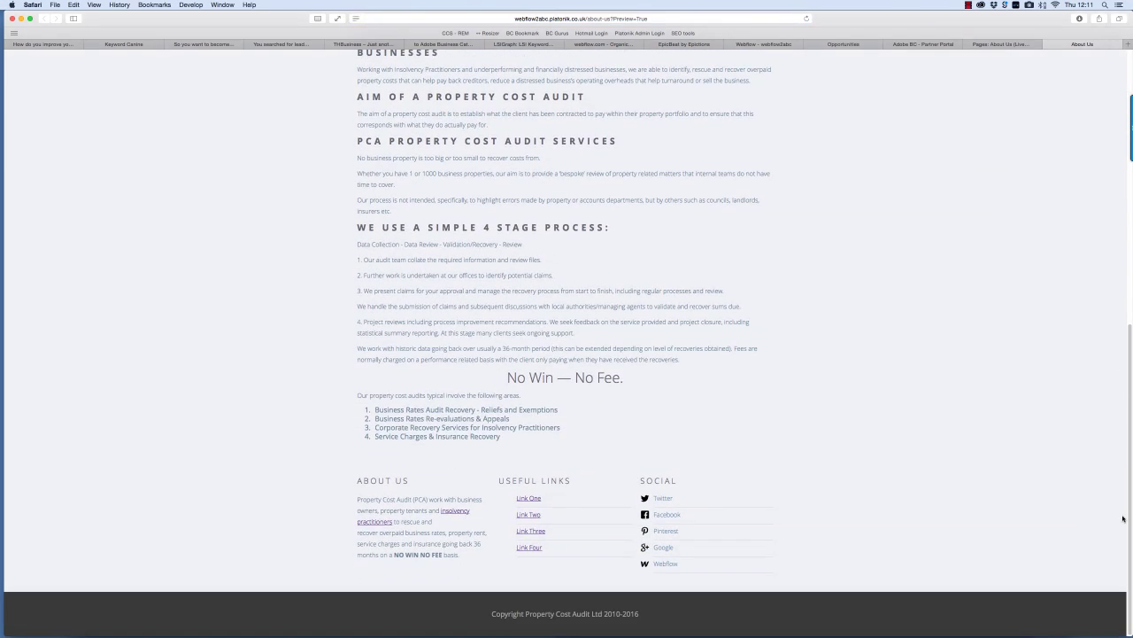
pyautogui.scroll(15, 1125, 299)
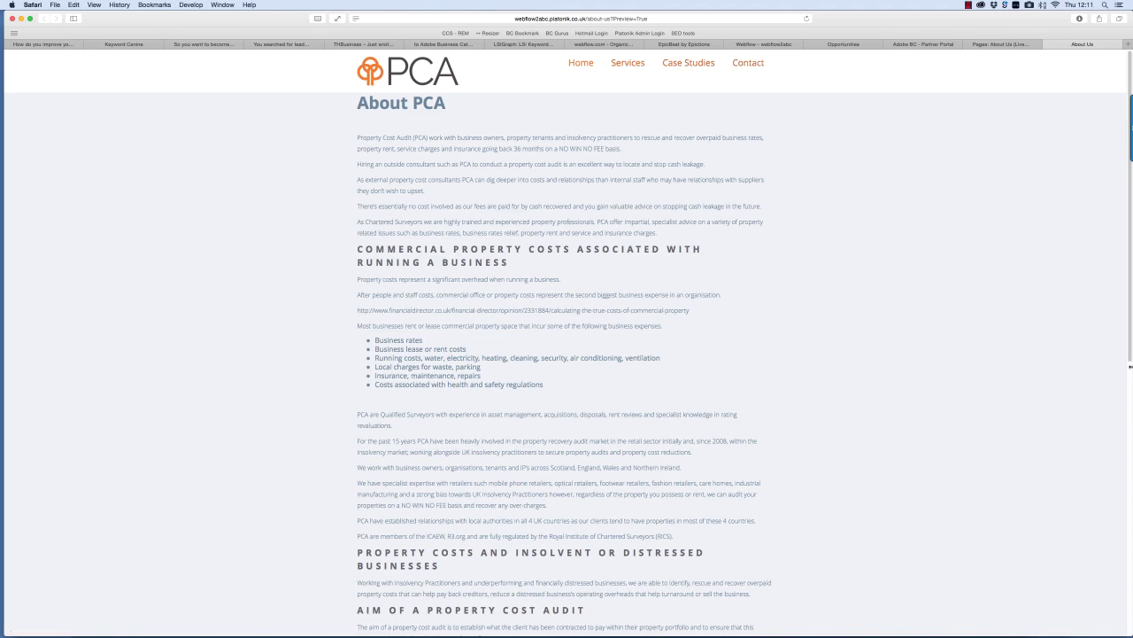
pyautogui.moveTo(1087, 364); pyautogui.dragTo(183, 278)
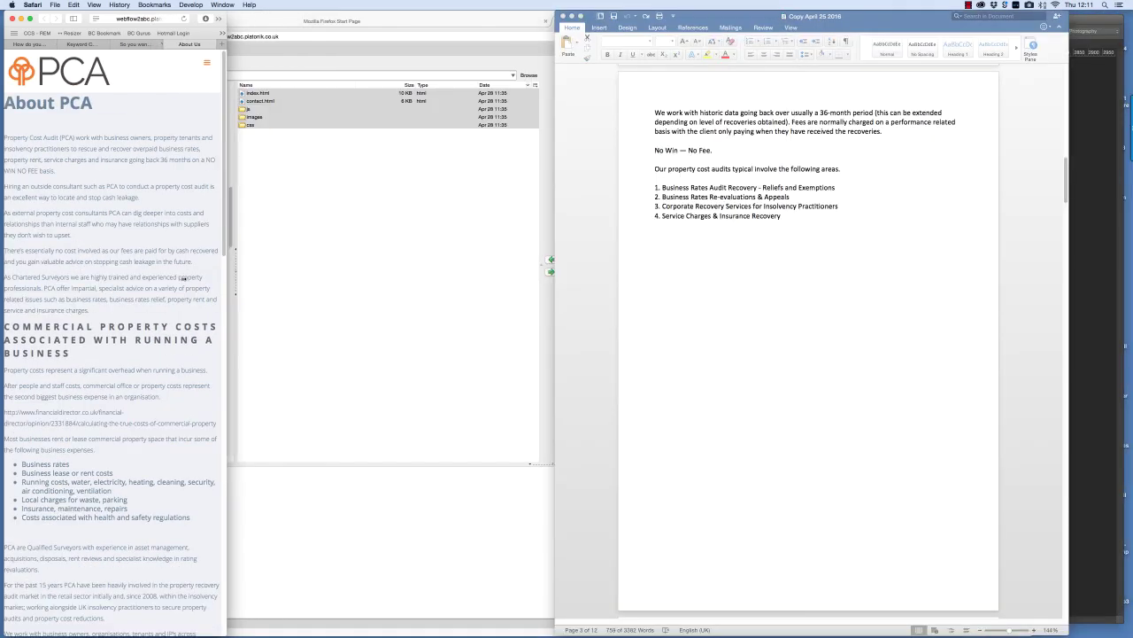
pyautogui.moveTo(433, 303); pyautogui.dragTo(1132, 177)
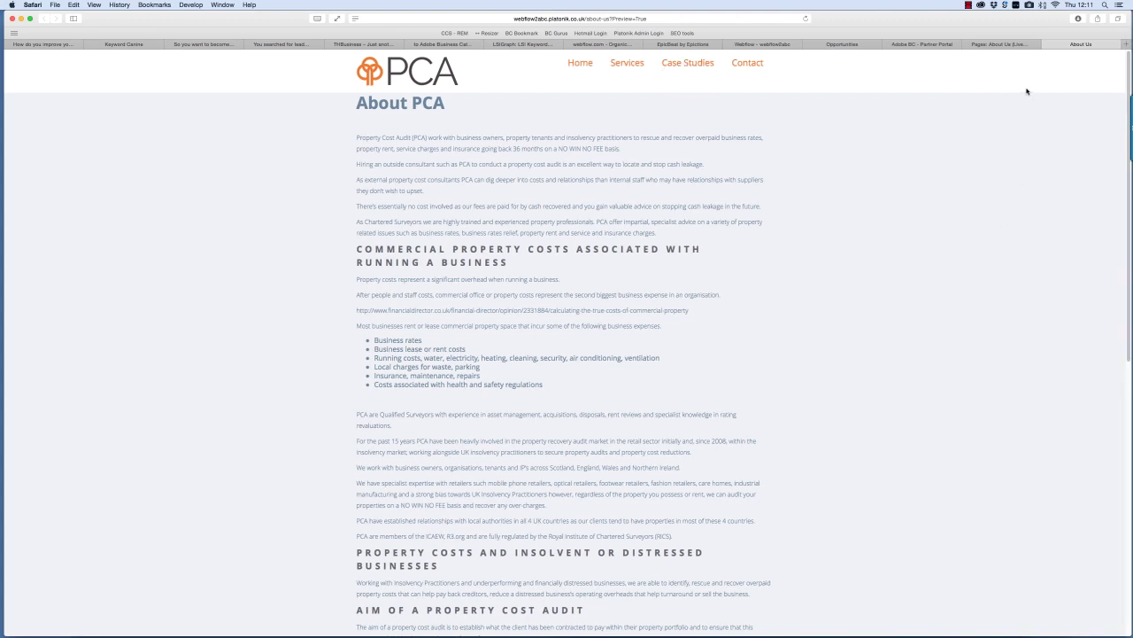
pyautogui.click(1001, 44)
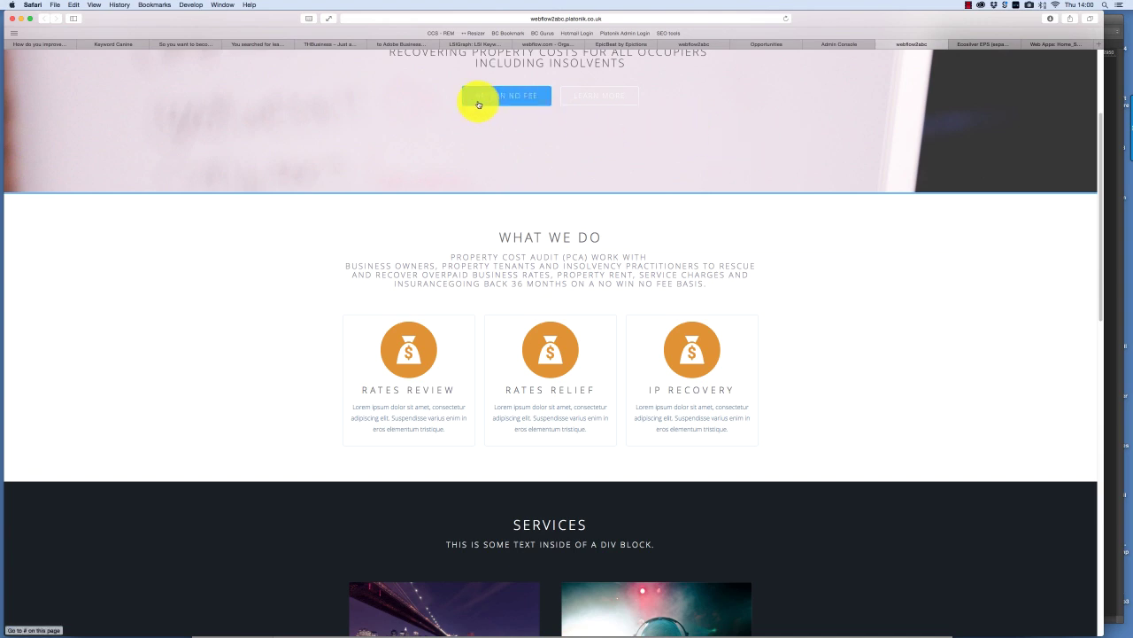
# - Open the webflow CSS stylesheet and select the .button:hover colour #2e9dff
pyautogui.click(835, 46)
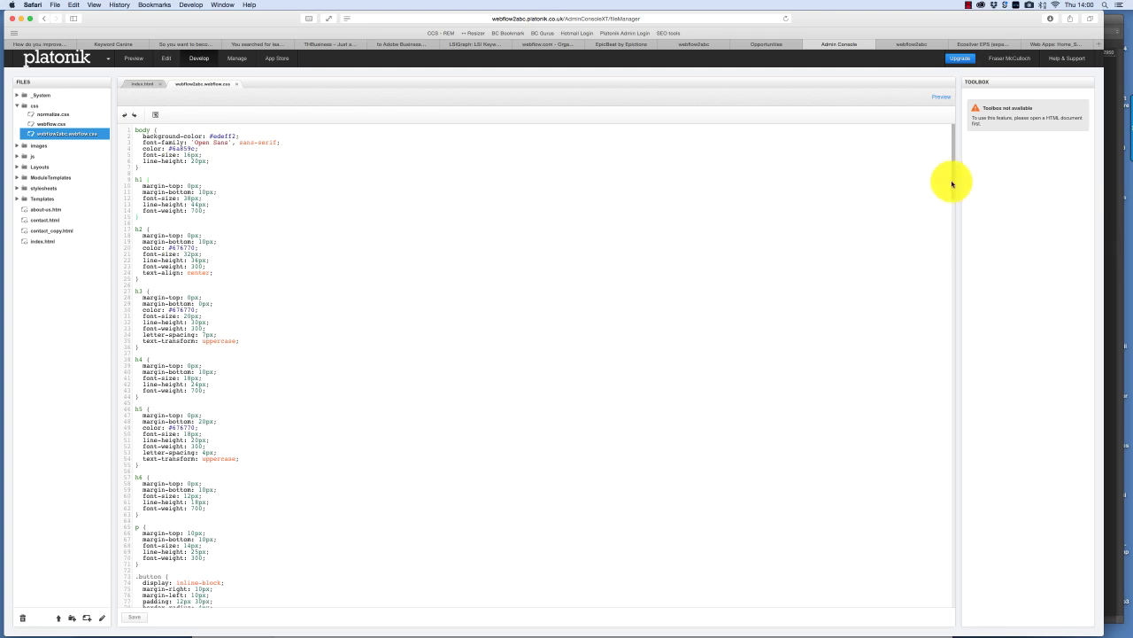
pyautogui.moveTo(952, 184); pyautogui.dragTo(949, 210)
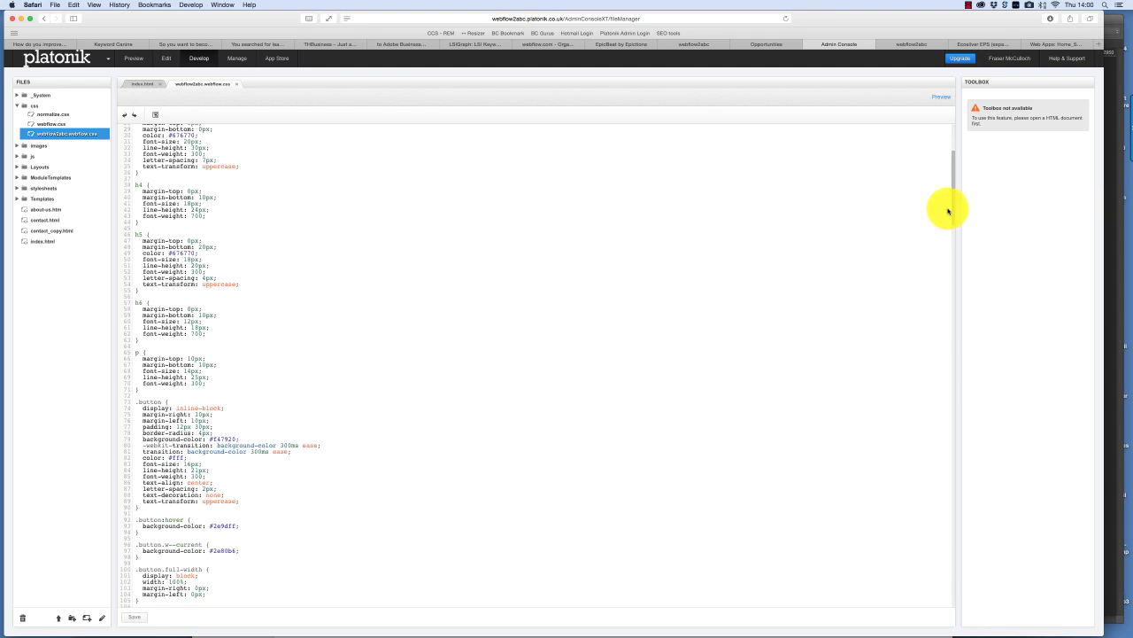
pyautogui.scroll(-5, 948, 210)
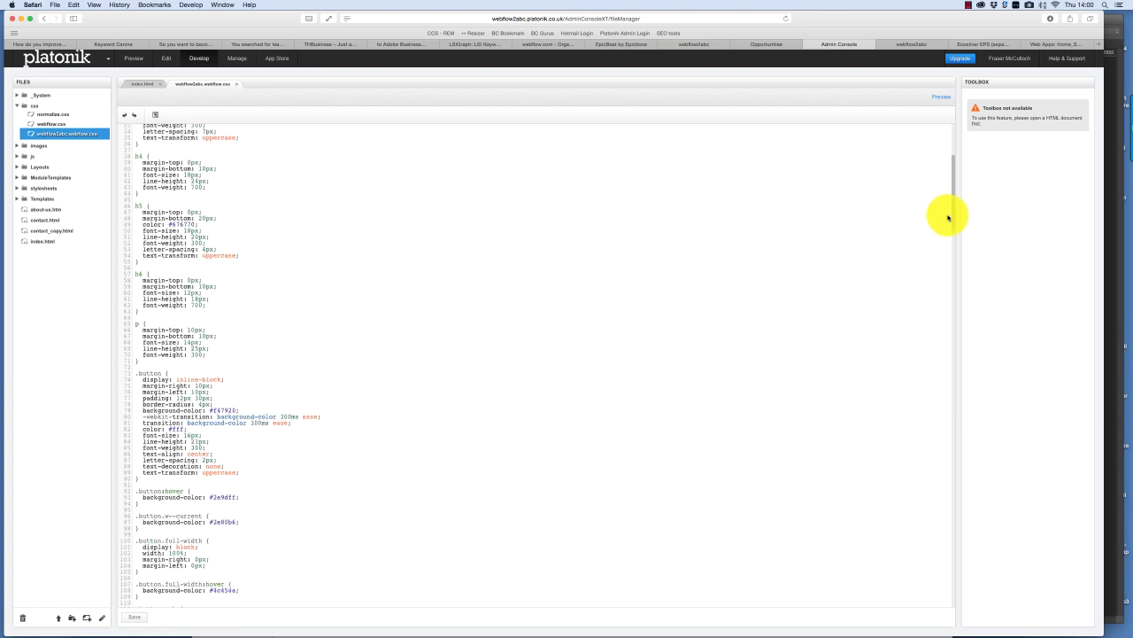
pyautogui.moveTo(951, 213); pyautogui.dragTo(597, 321)
pyautogui.click(177, 464)
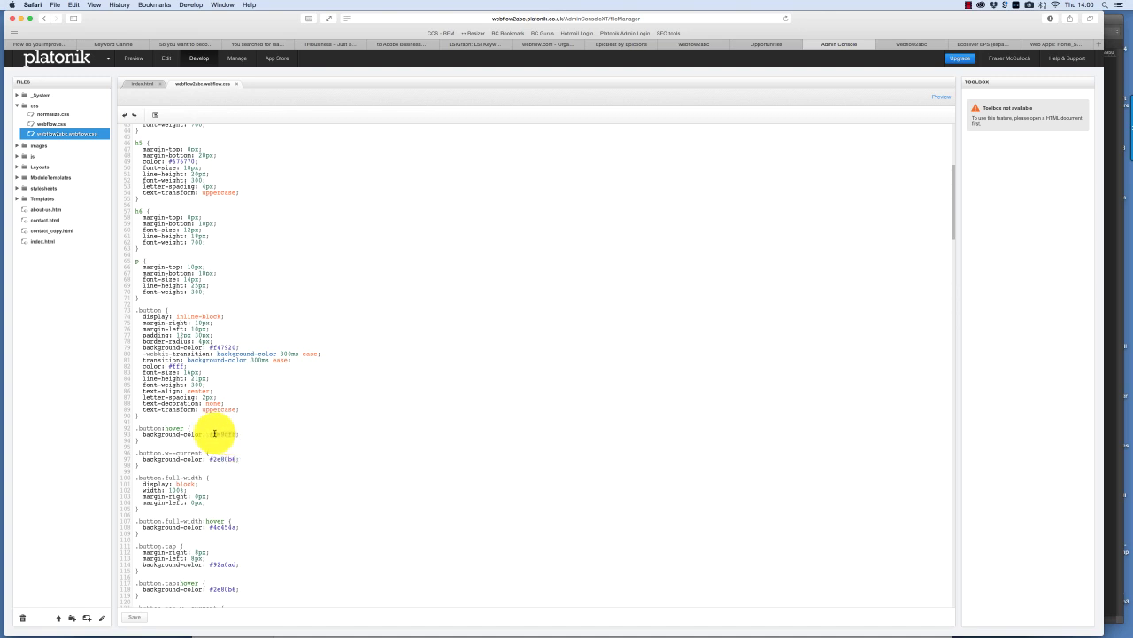
pyautogui.doubleClick(221, 434)
pyautogui.press('super+c')
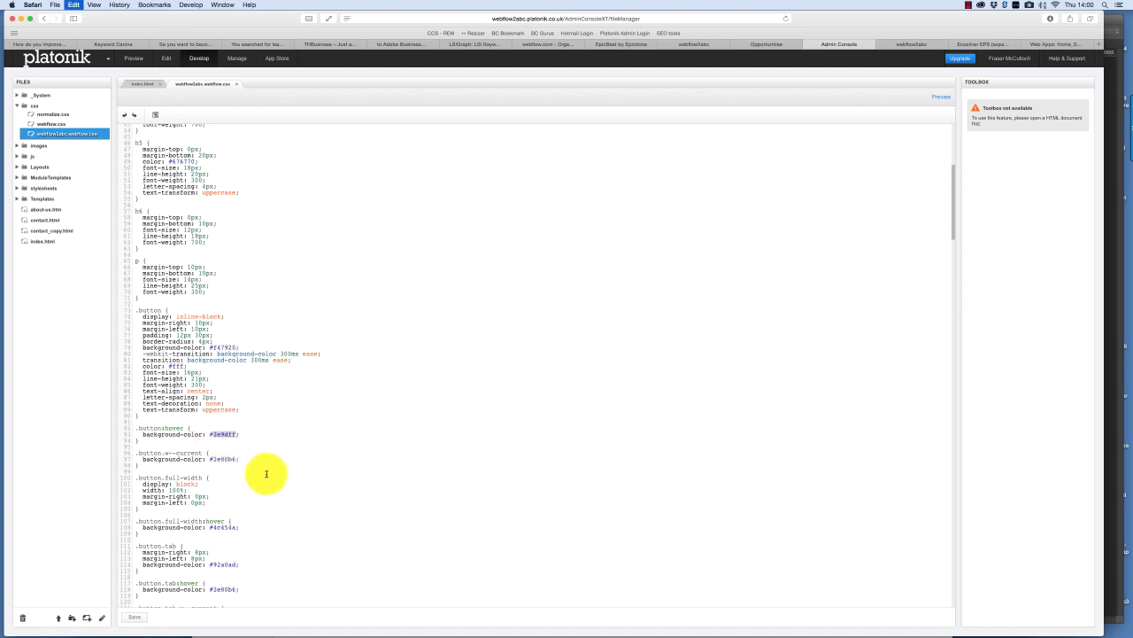
# - Load #2e9dff into Photoshop's Color Picker and sample the logo's dark grey instead
pyautogui.click(379, 617)
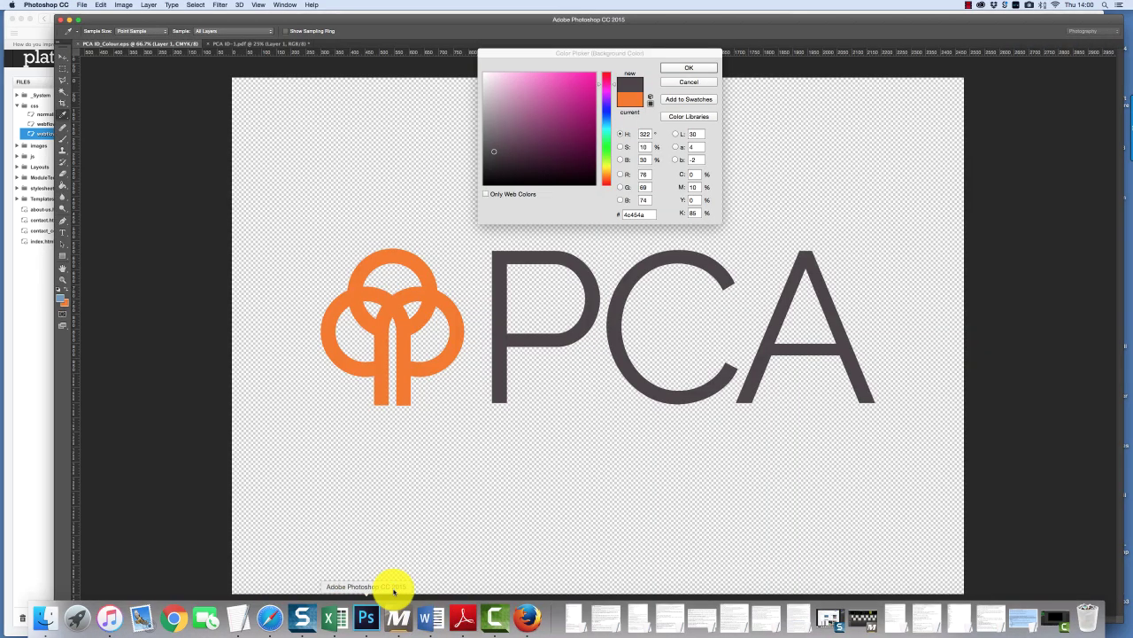
pyautogui.press('super+v')
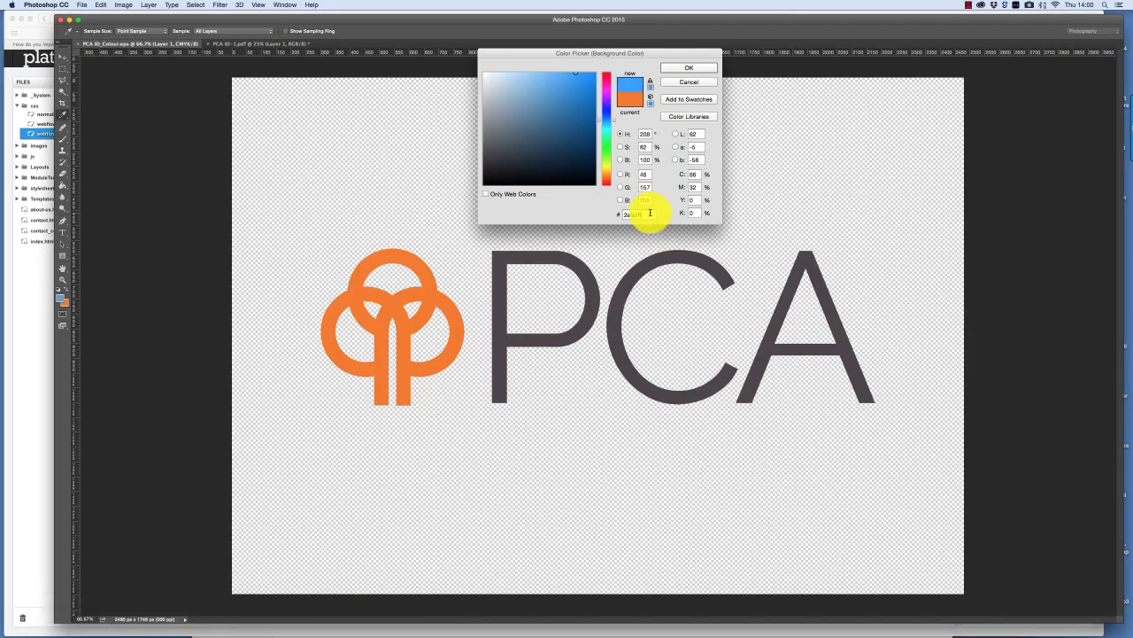
pyautogui.click(670, 256)
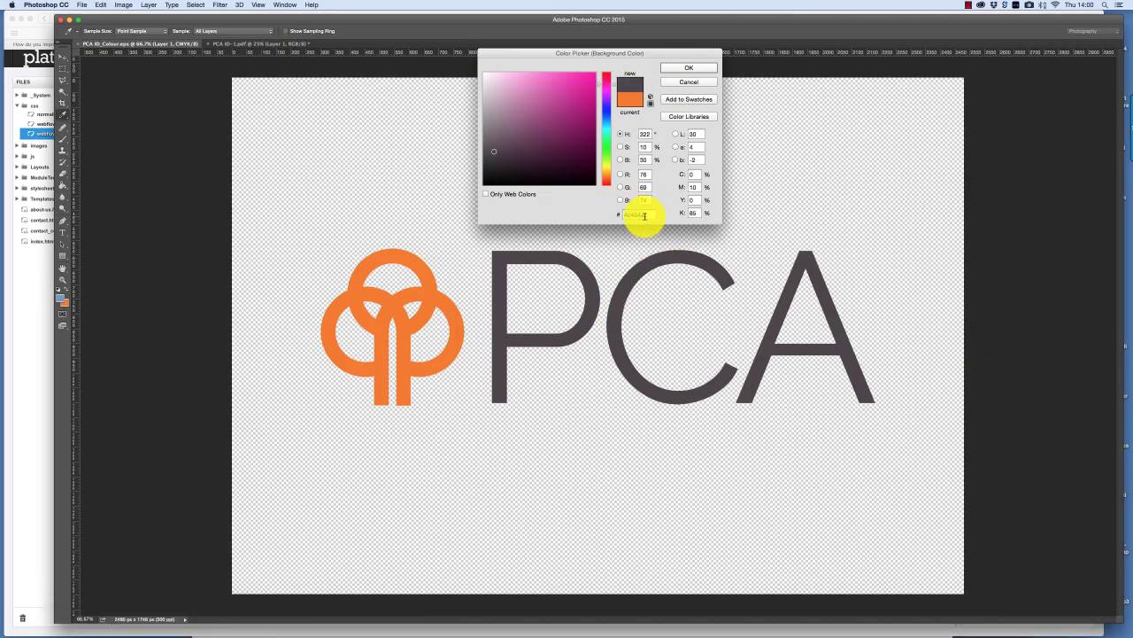
pyautogui.click(21, 368)
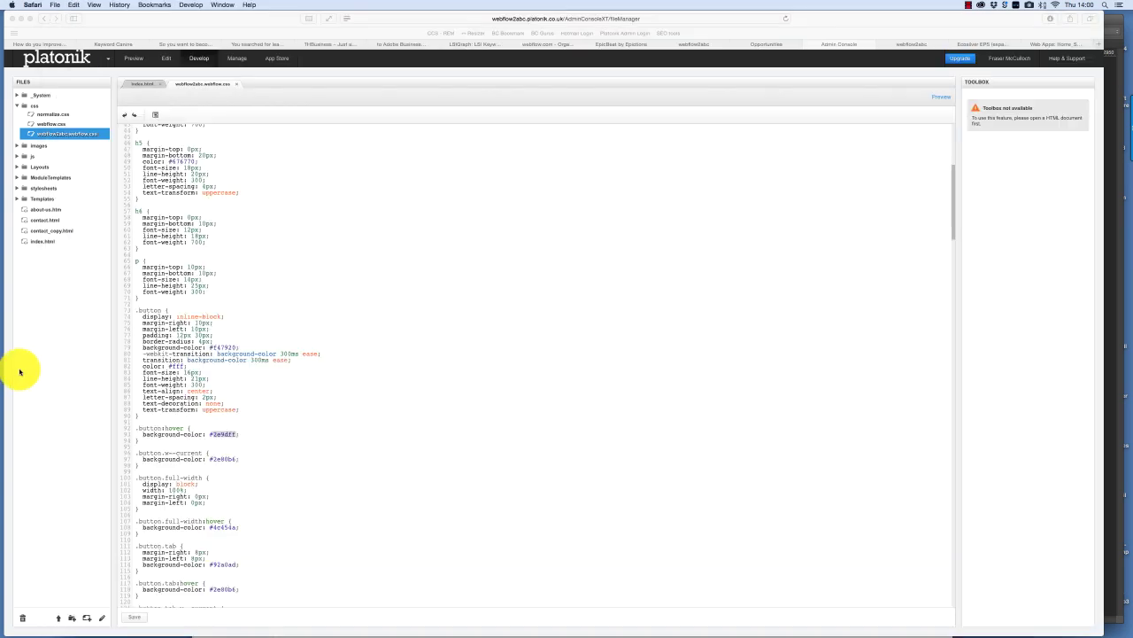
# - Replace the button hover colour with #4c454a and save the stylesheet
pyautogui.write('4c454a')
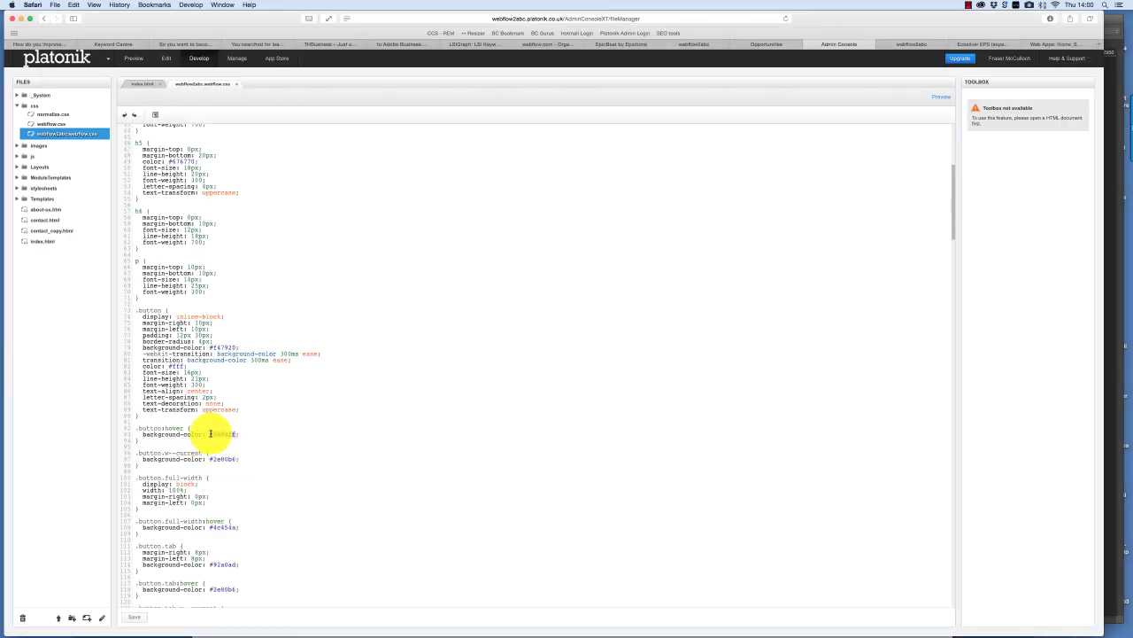
pyautogui.write('4c454a')
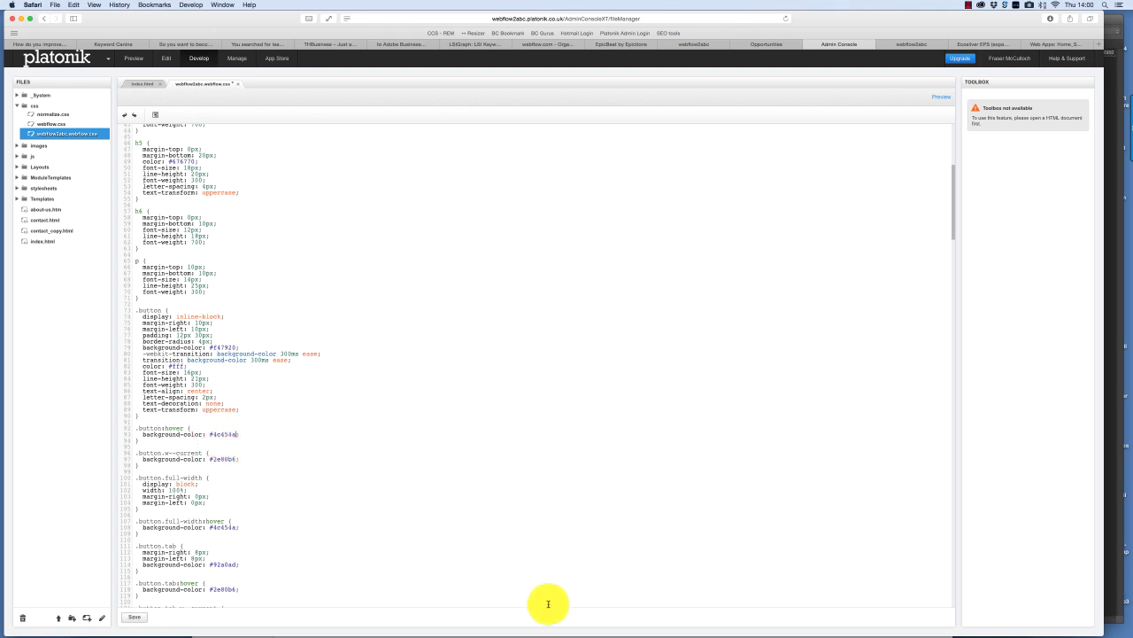
pyautogui.click(132, 617)
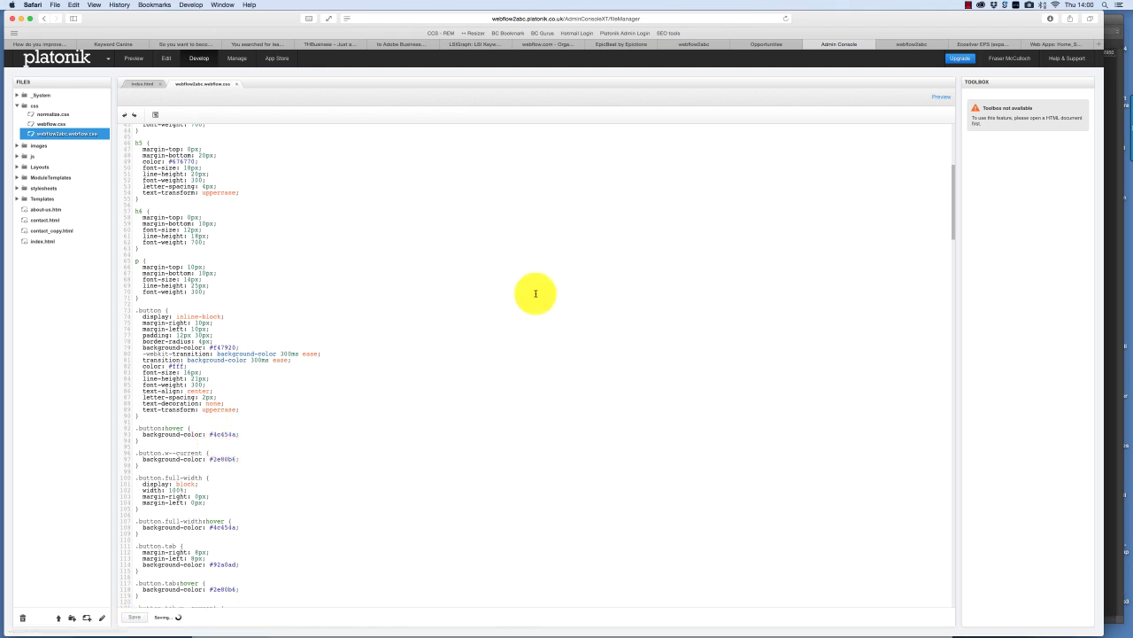
# - Reload the live PCA homepage to check the new button hover style
pyautogui.click(891, 42)
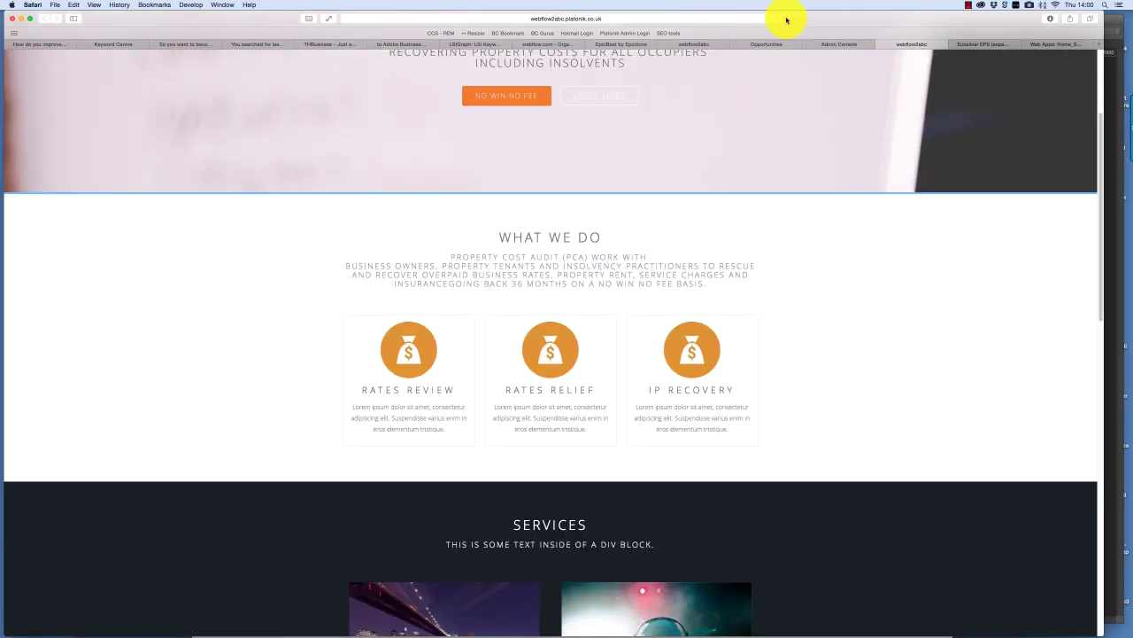
pyautogui.click(786, 19)
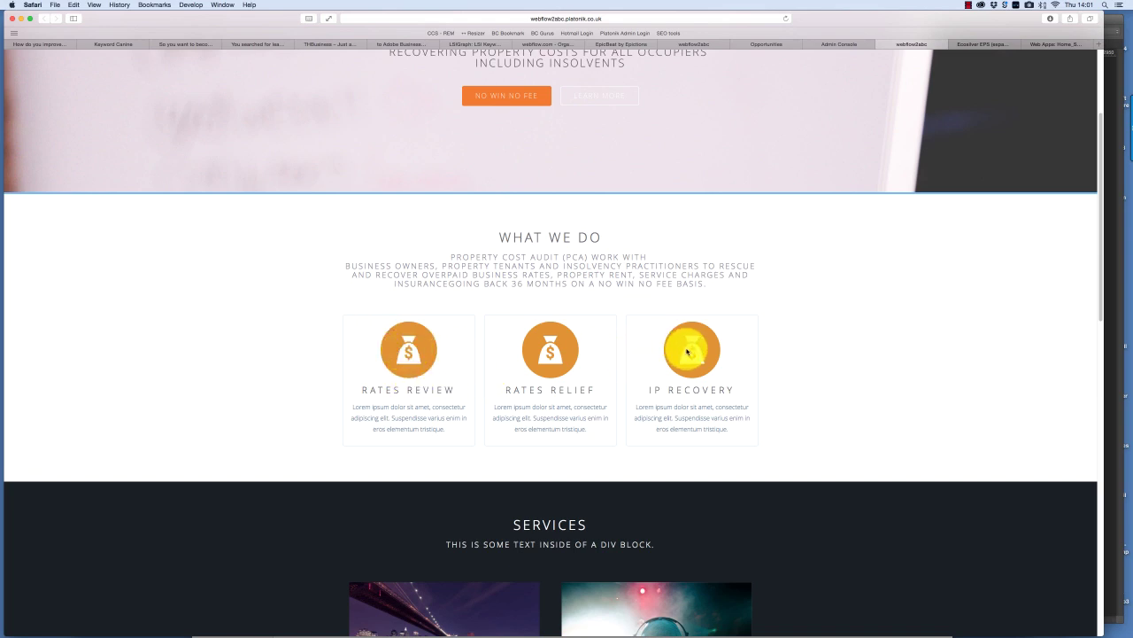
pyautogui.moveTo(285, 302); pyautogui.dragTo(469, 434)
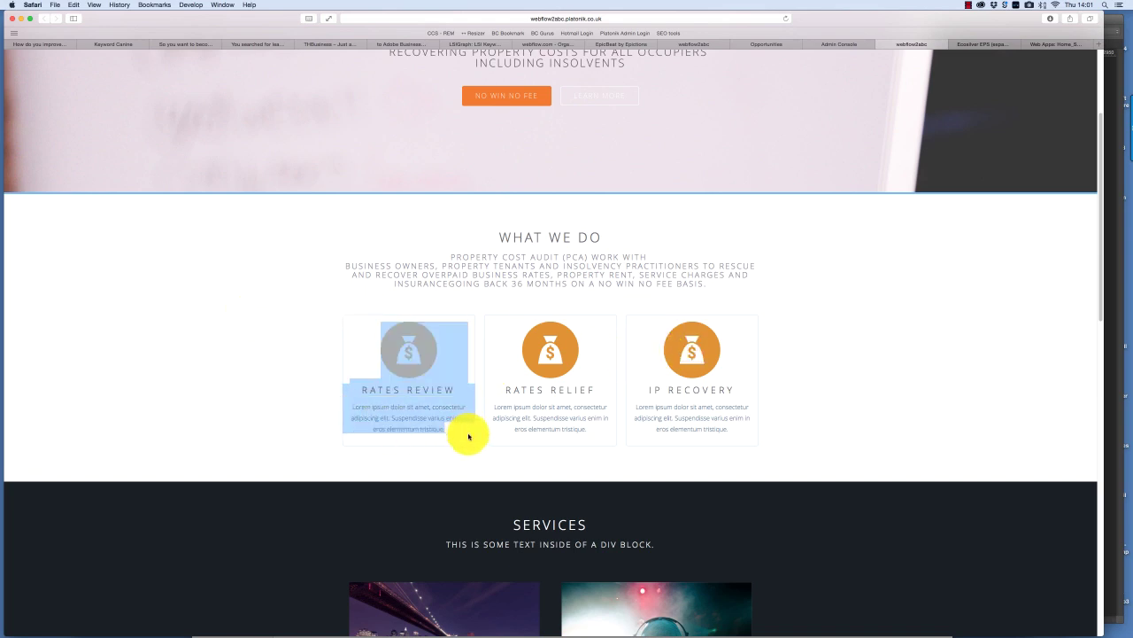
pyautogui.click(455, 362)
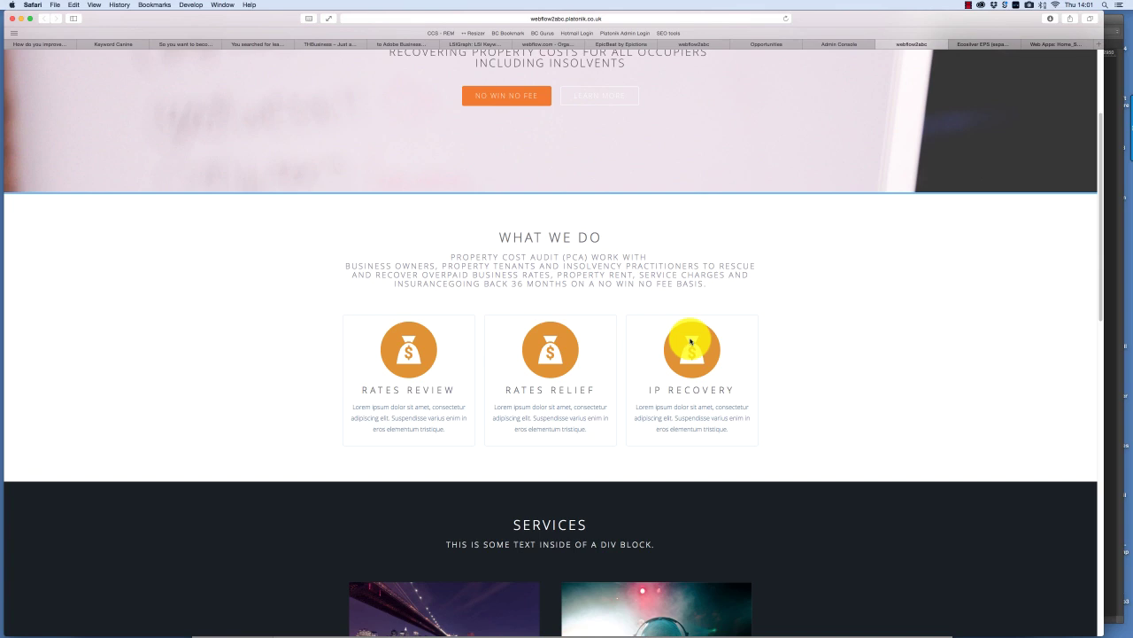
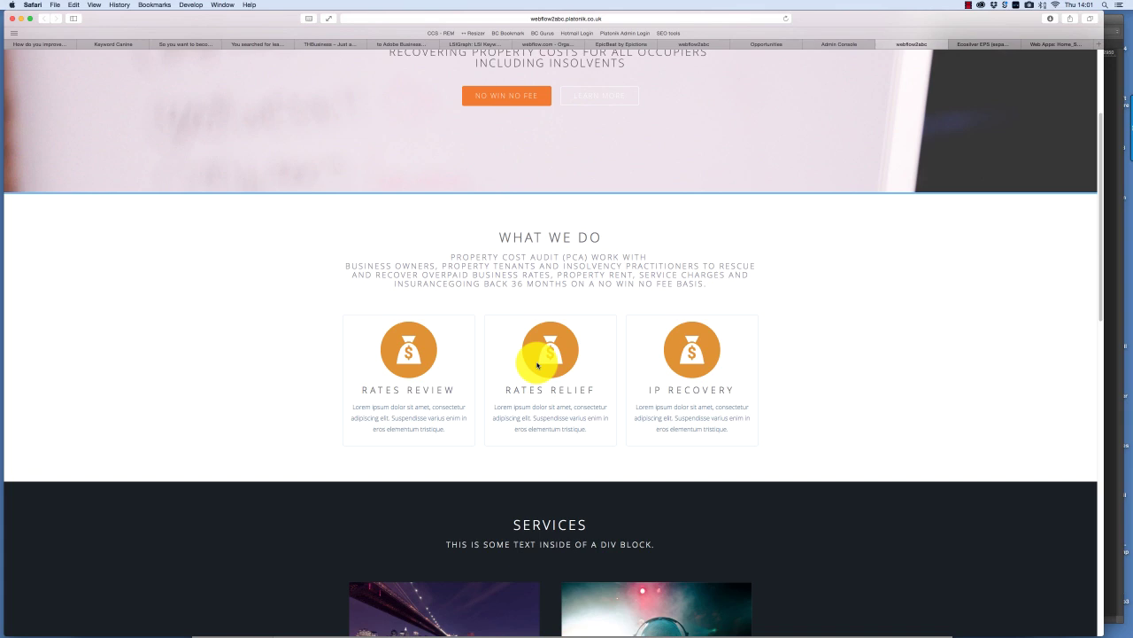
# - Inspect the Rates Review card's column markup in the web inspector, then close the inspector
pyautogui.rightClick(425, 340)
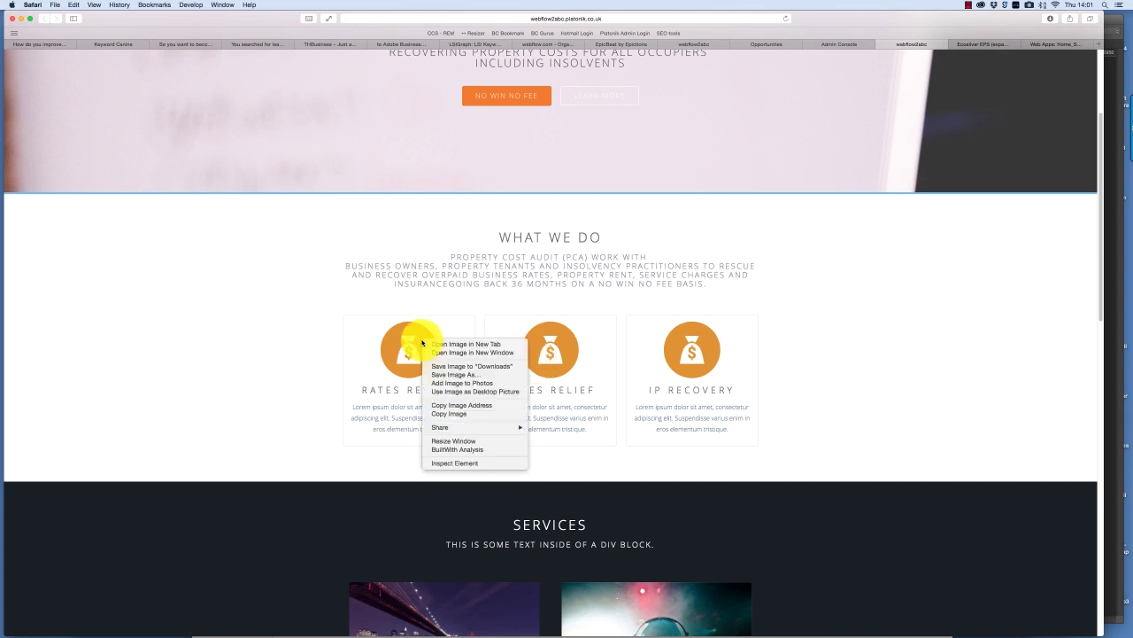
pyautogui.click(464, 463)
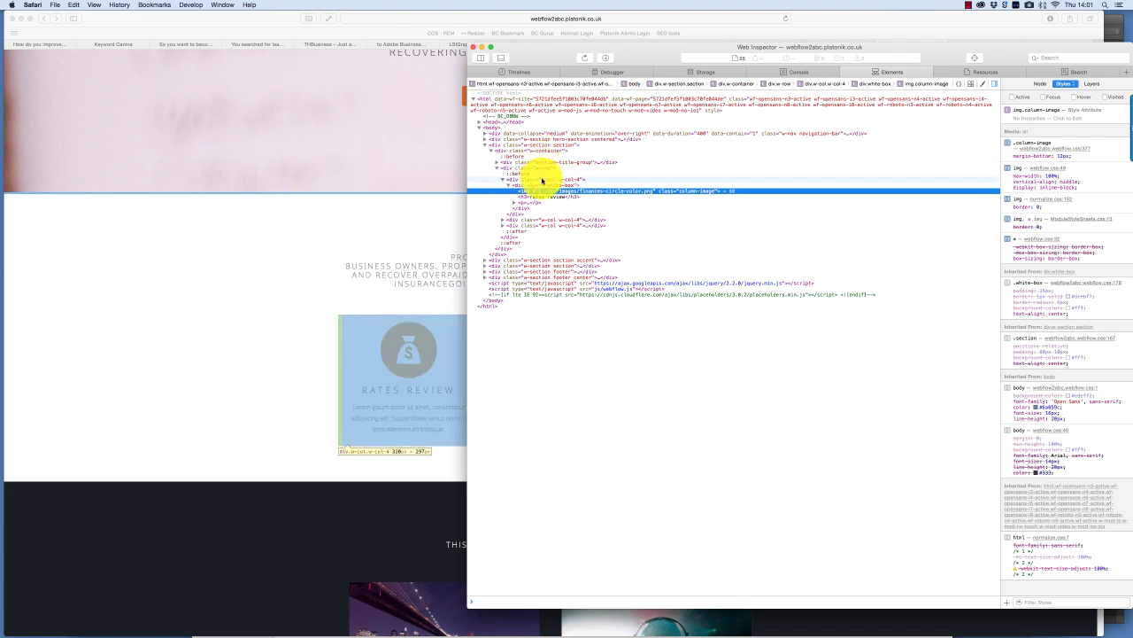
pyautogui.click(541, 182)
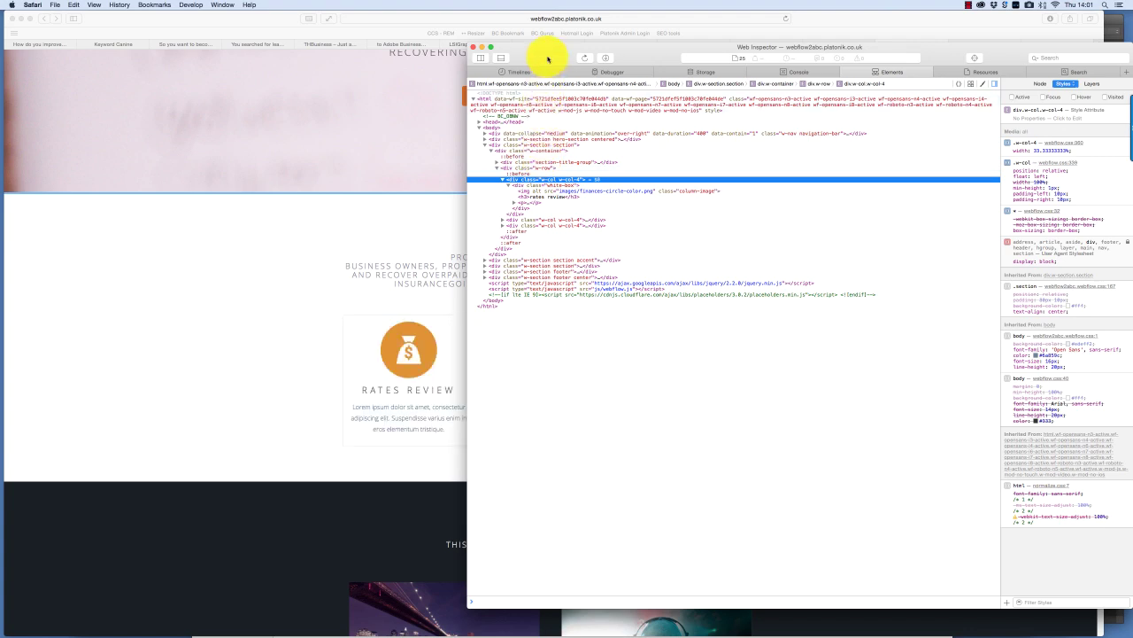
pyautogui.moveTo(595, 49); pyautogui.dragTo(671, 45)
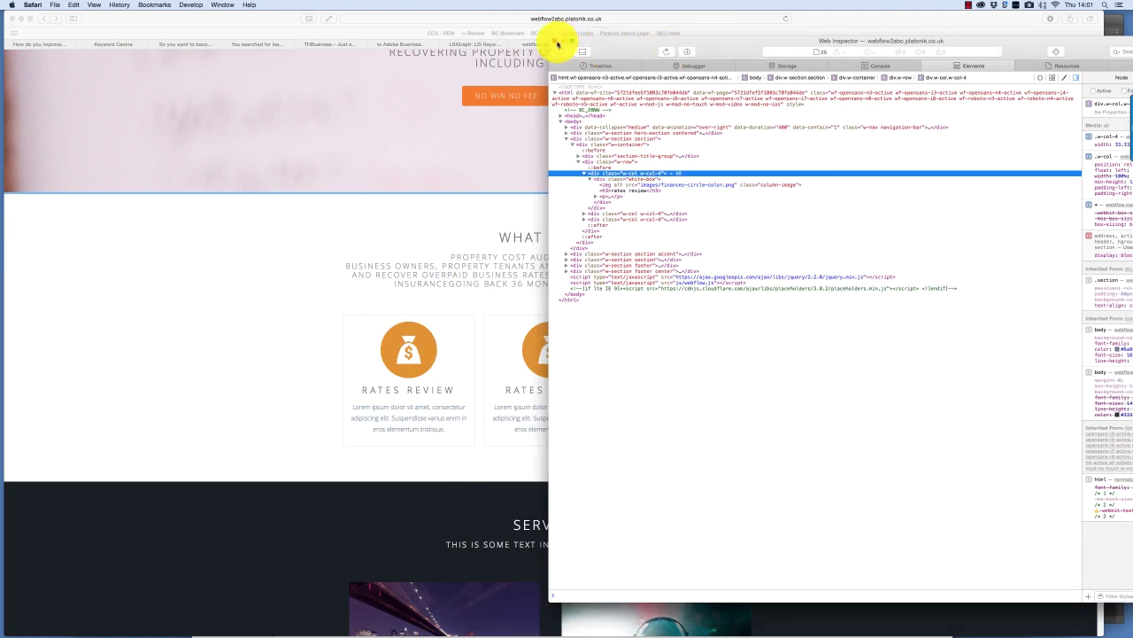
pyautogui.click(556, 43)
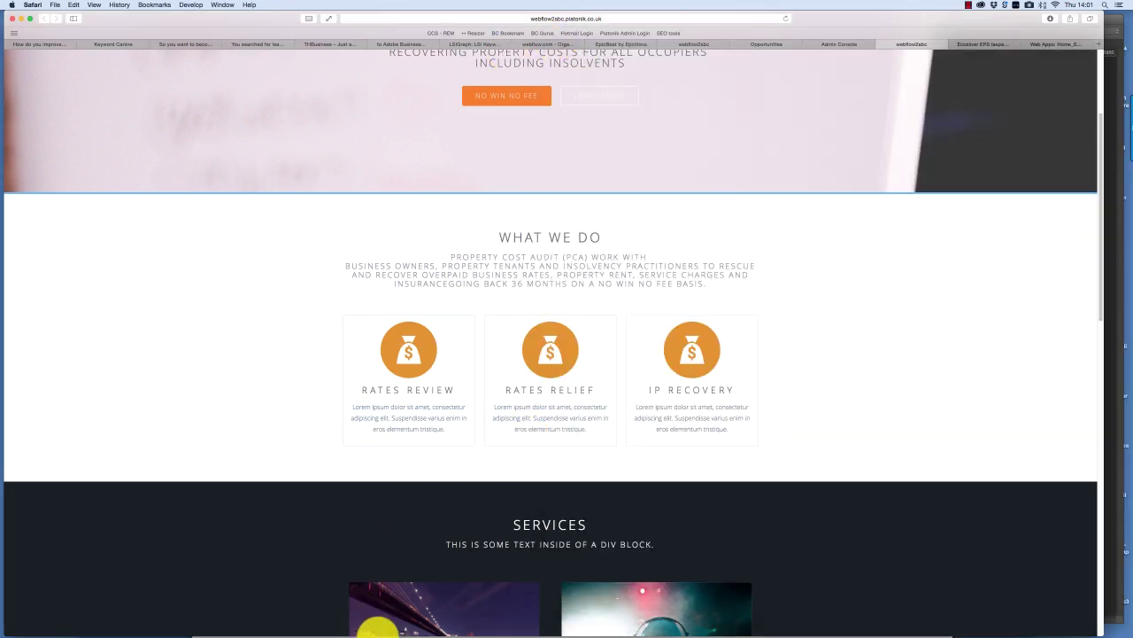
# - Review the saved What We Do HTML in TextEdit, then return to the admin console
pyautogui.moveTo(398, 622)
pyautogui.click(237, 617)
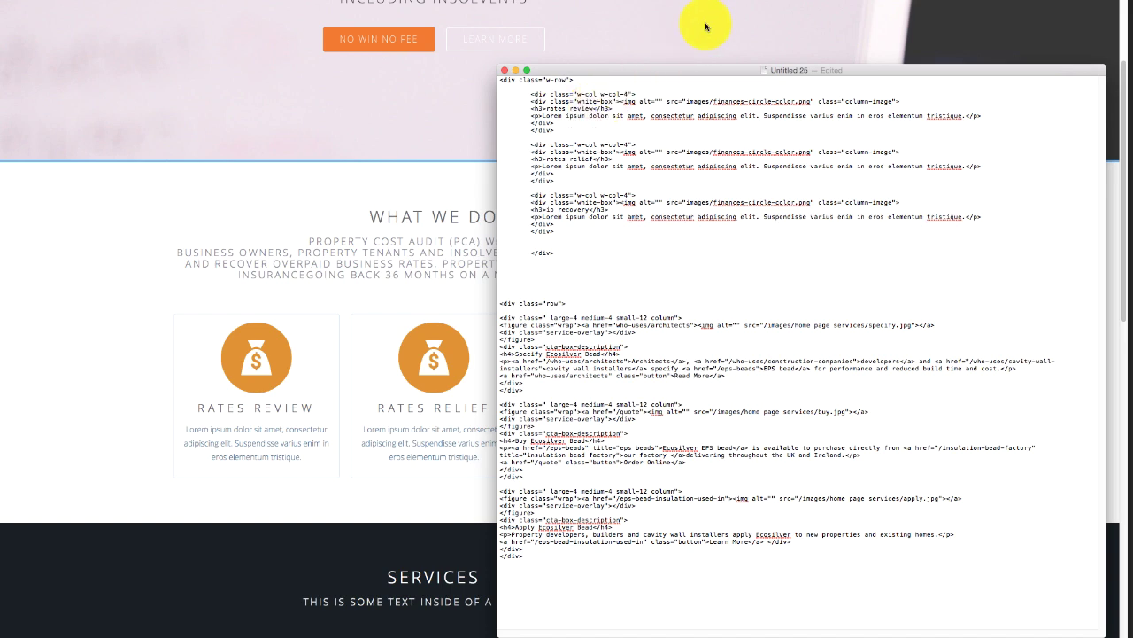
pyautogui.click(705, 26)
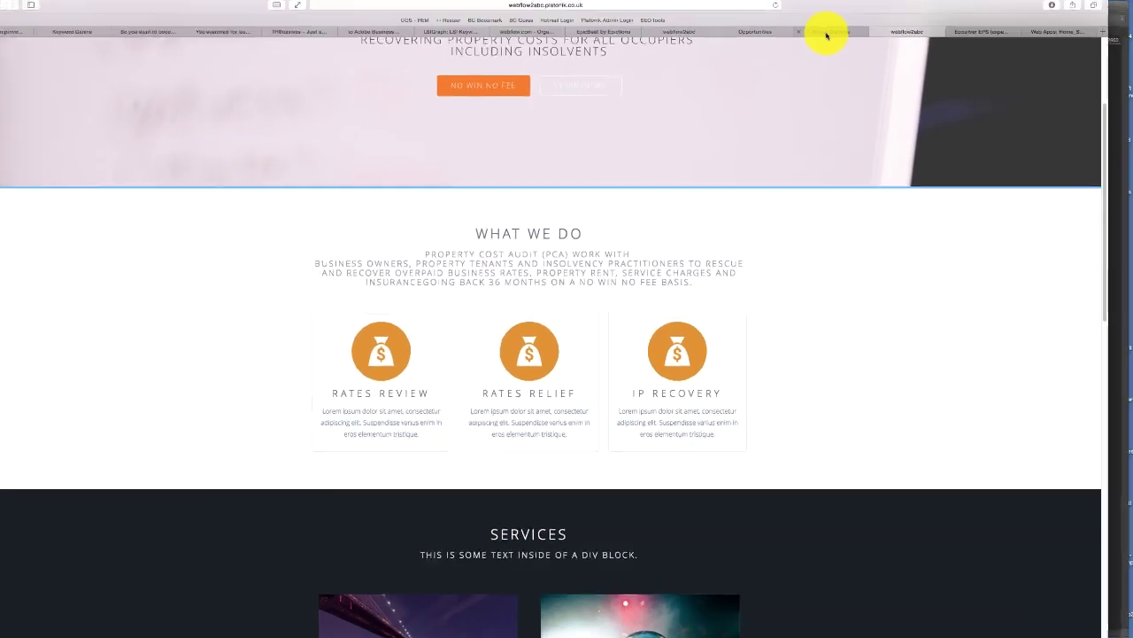
pyautogui.click(827, 39)
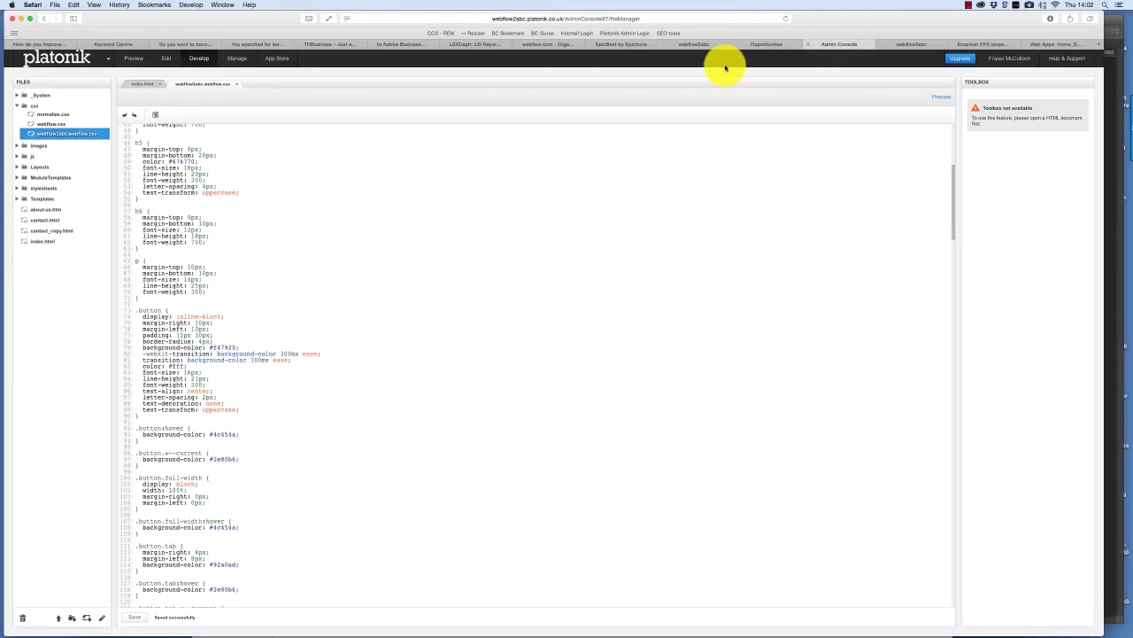
# - Add a web app named 'Home Page Content' under Web Apps and continue to its Fields step
pyautogui.click(237, 57)
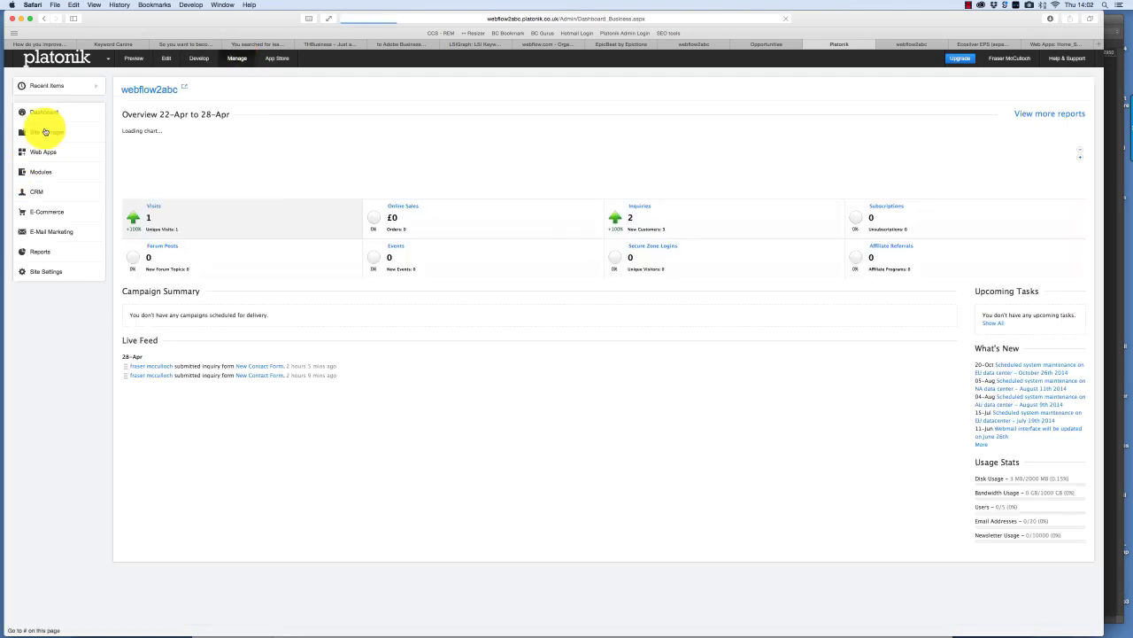
pyautogui.click(42, 156)
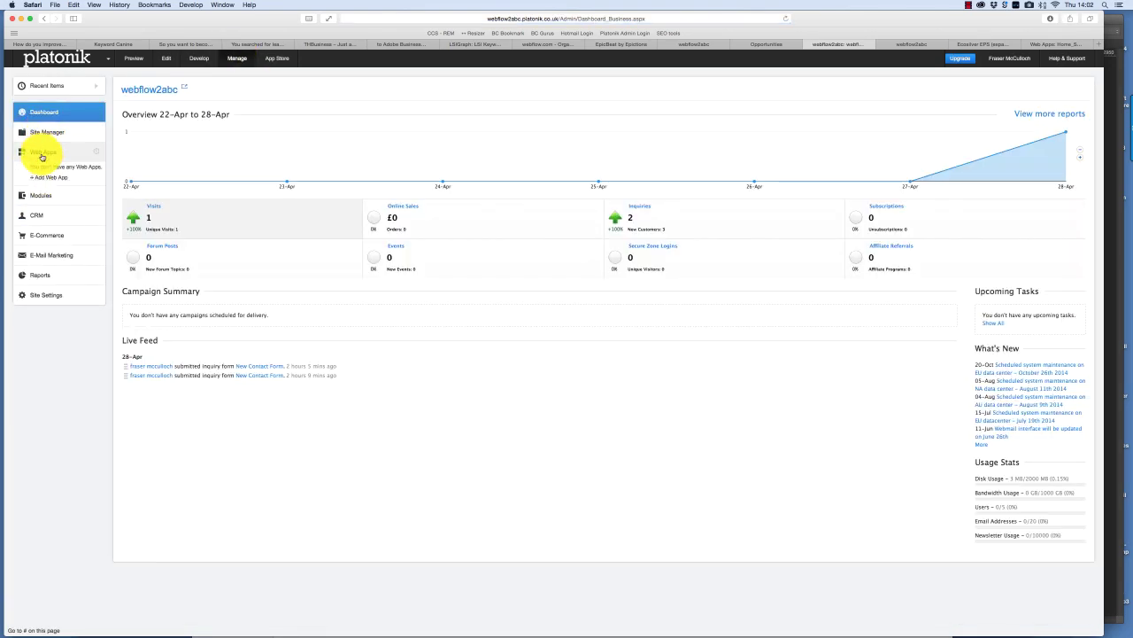
pyautogui.click(45, 177)
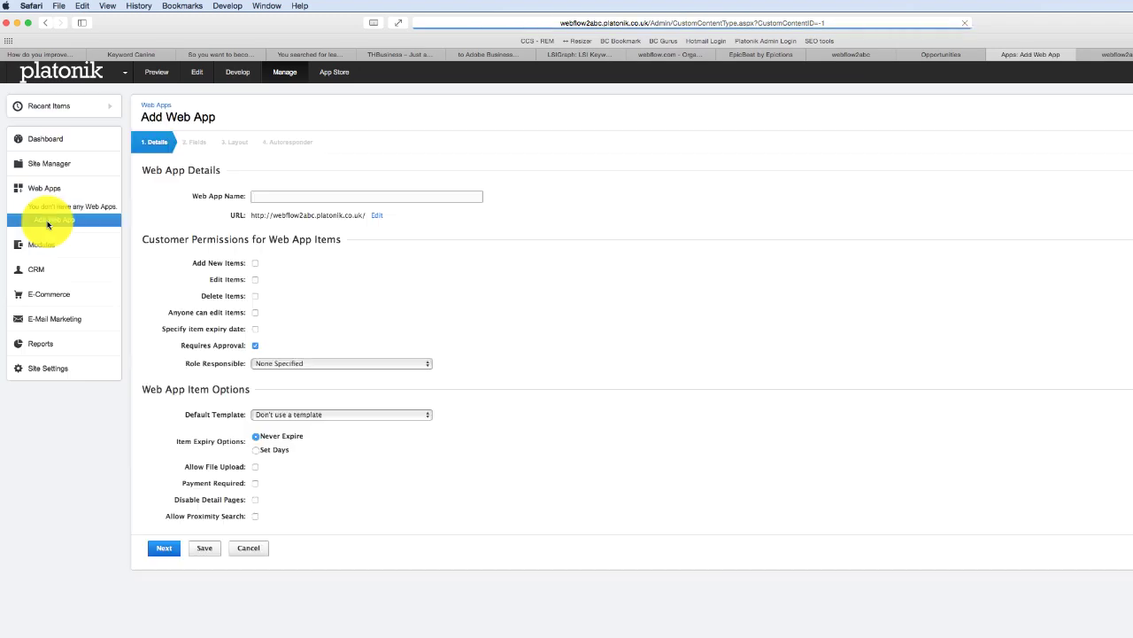
pyautogui.click(298, 198)
pyautogui.write('Home Page Content')
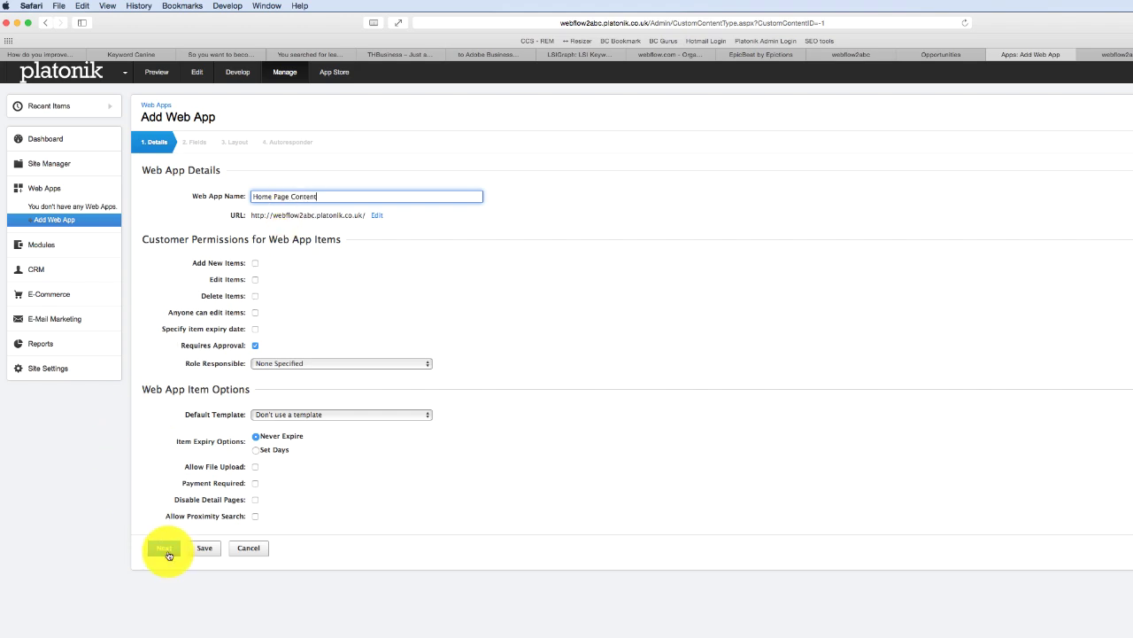
pyautogui.click(168, 550)
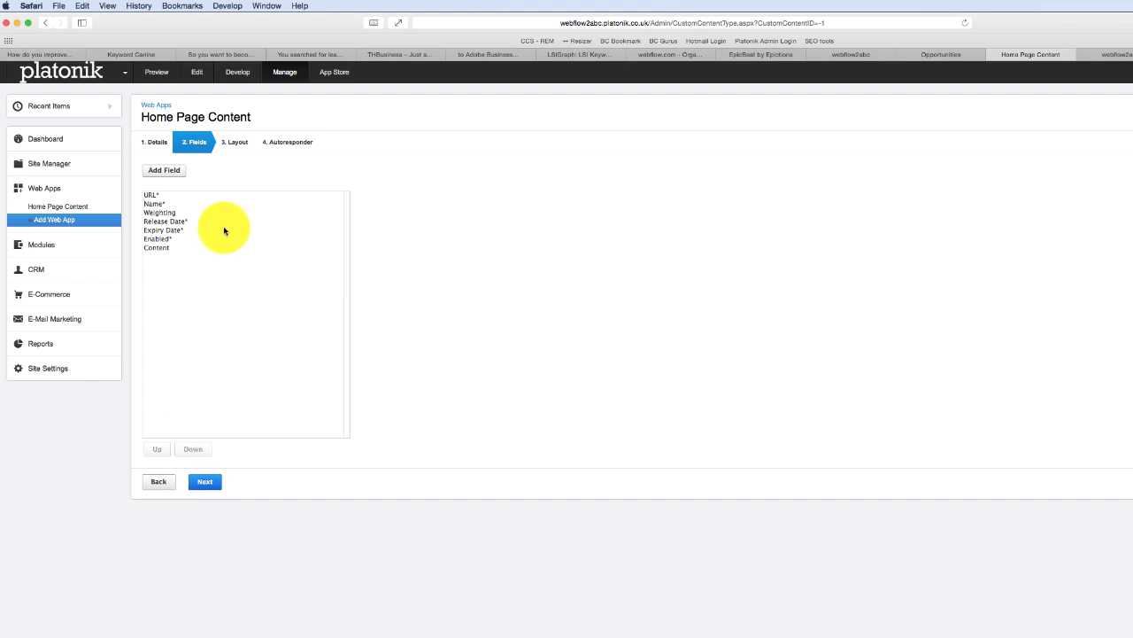
# - Add an 'Image Detail' field of type Media to the web app
pyautogui.click(168, 170)
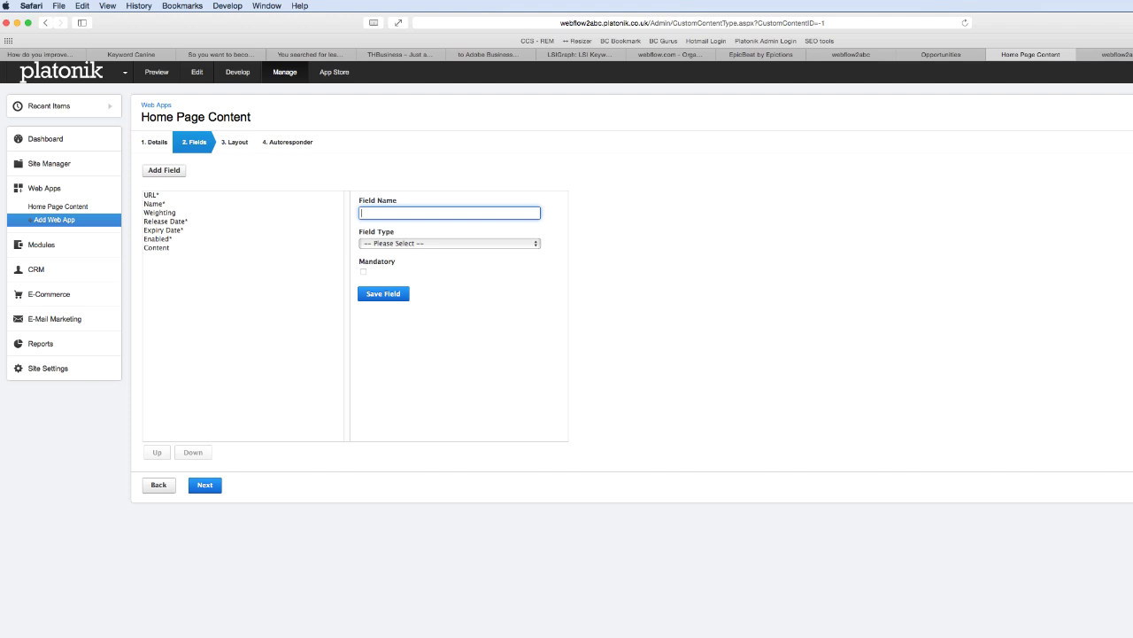
pyautogui.press('super+Tab')
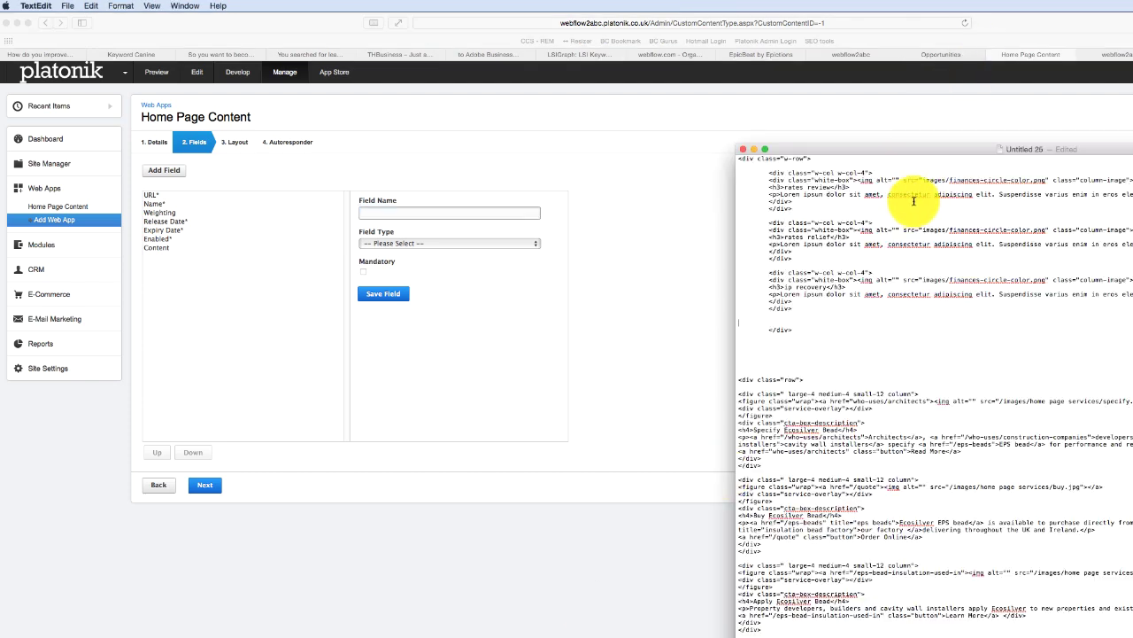
pyautogui.click(395, 215)
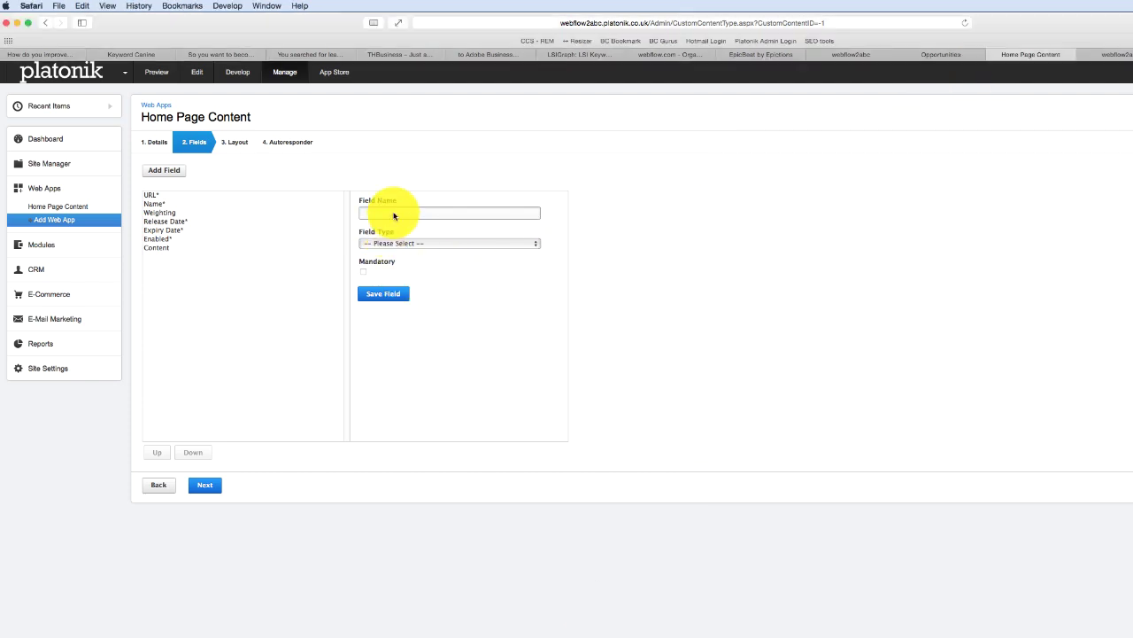
pyautogui.write('image Detail')
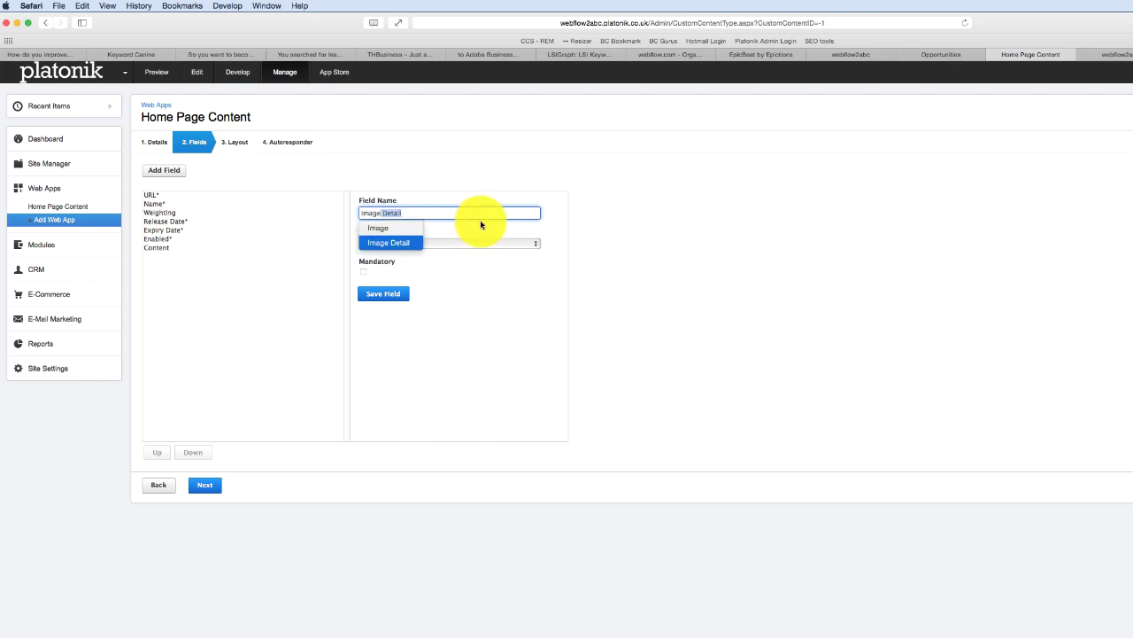
pyautogui.click(459, 243)
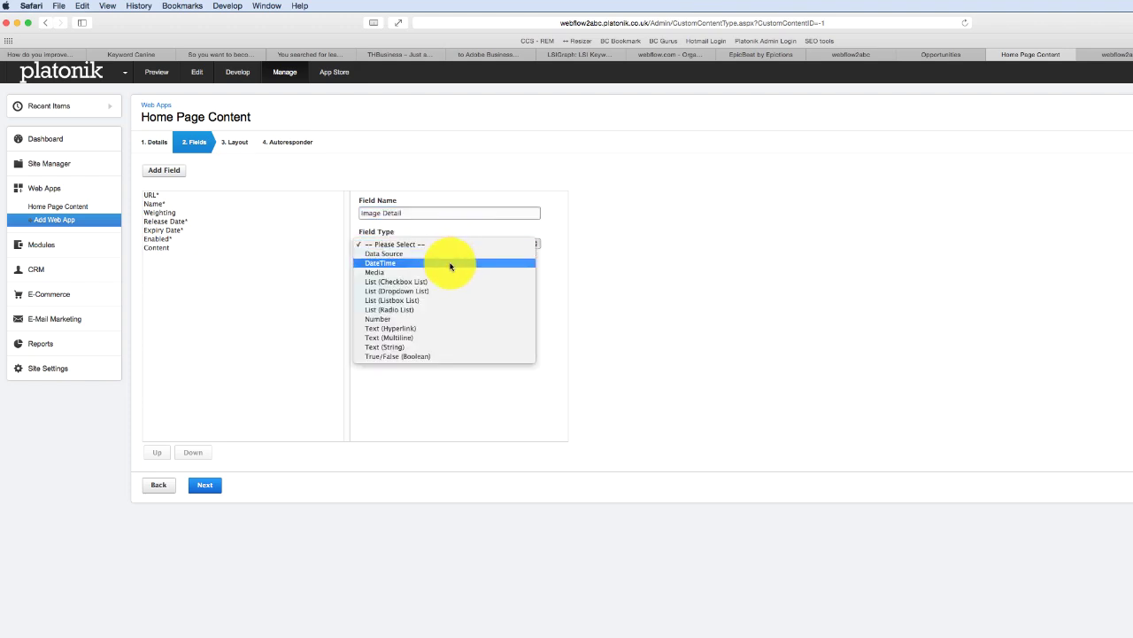
pyautogui.click(442, 272)
pyautogui.click(382, 293)
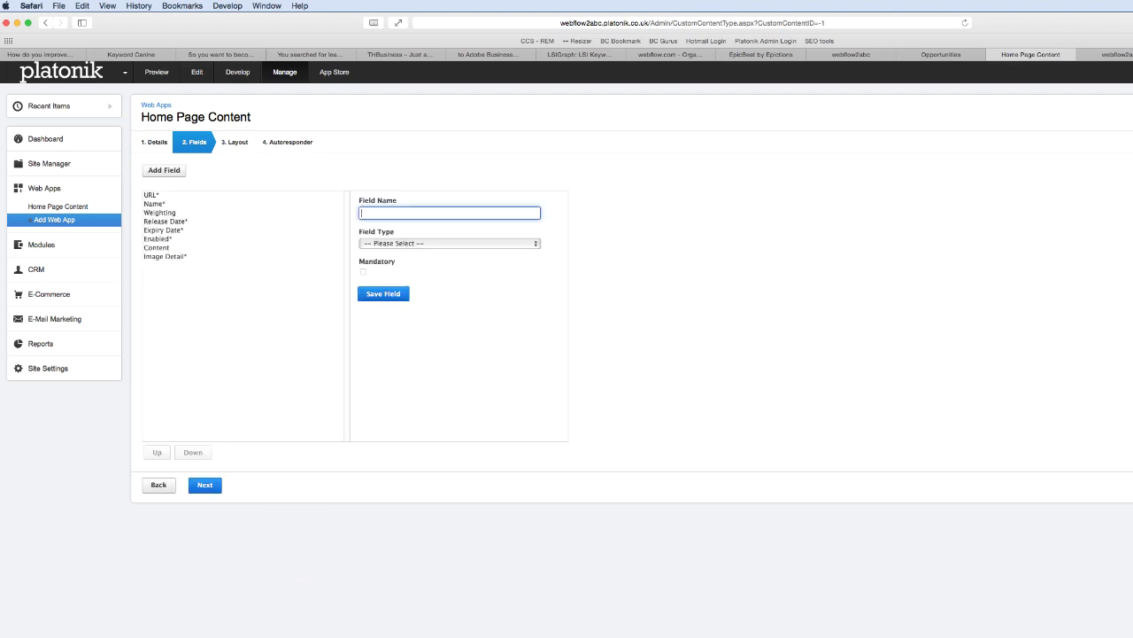
# - Add a mandatory 'Header' field of type Text (String)
pyautogui.press('super+Tab')
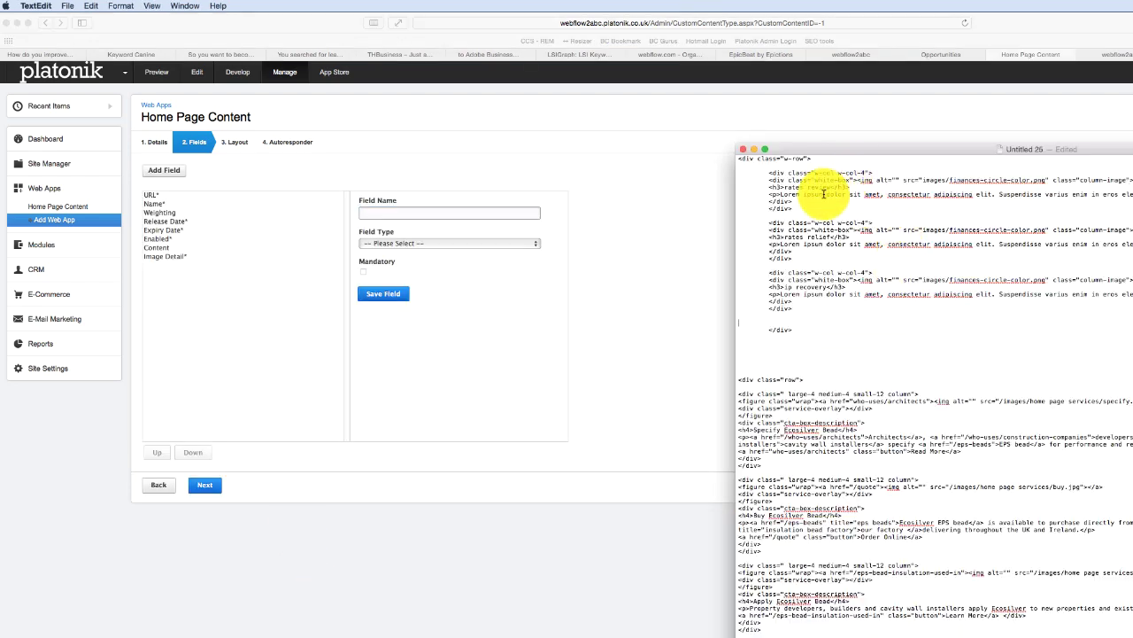
pyautogui.click(388, 215)
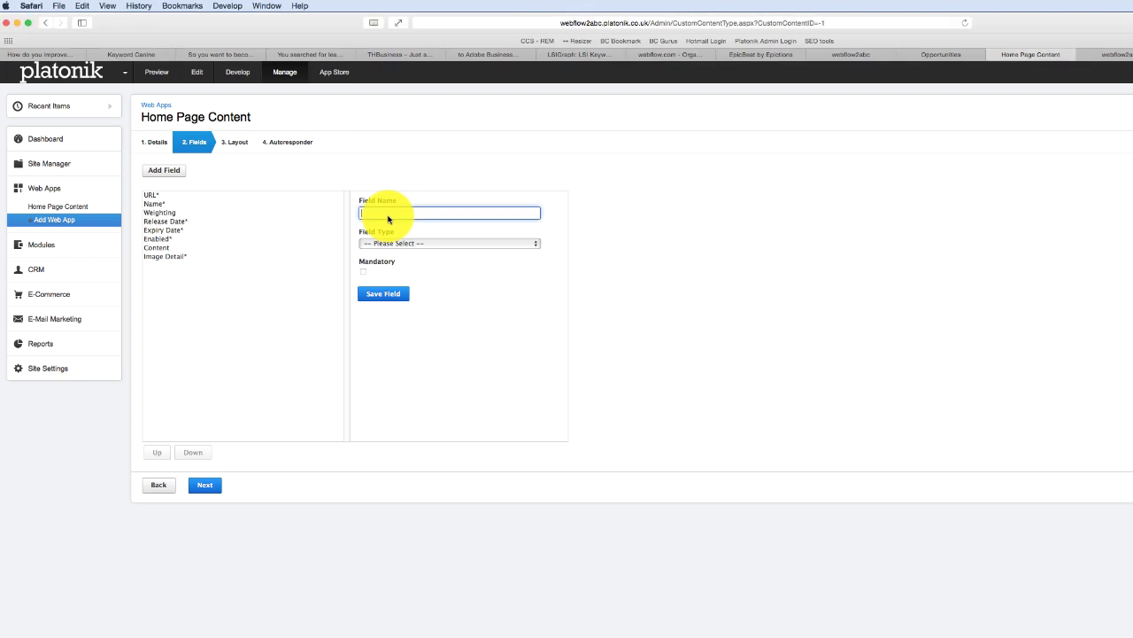
pyautogui.write('Header Image')
pyautogui.click(405, 242)
pyautogui.click(384, 214)
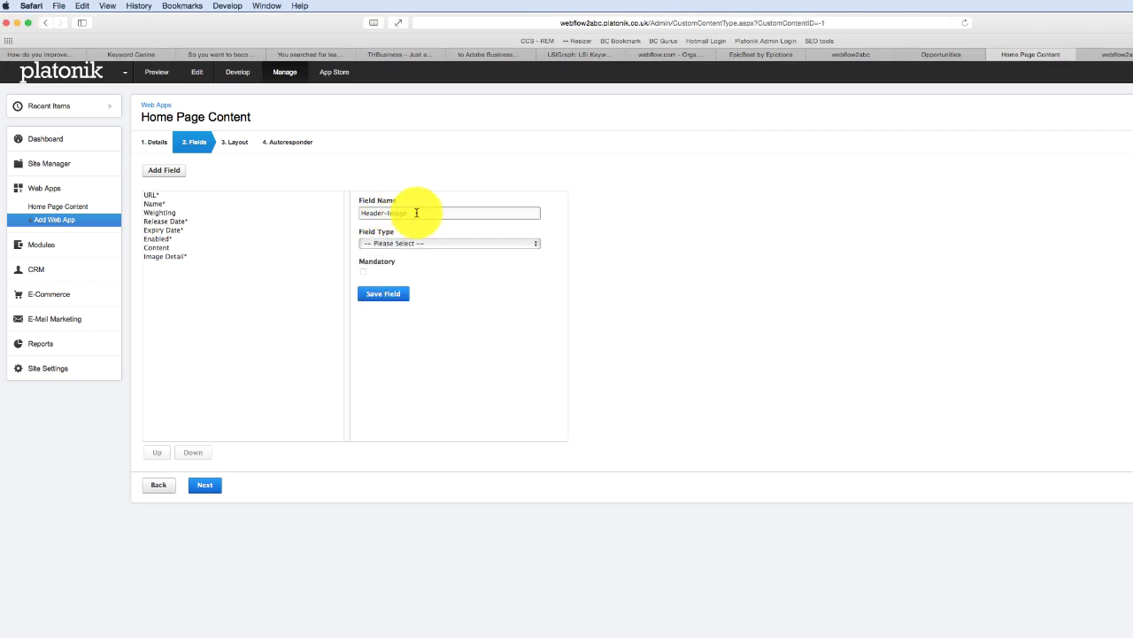
pyautogui.click(405, 215)
pyautogui.press('BackSpace')
pyautogui.press('BackSpace')
pyautogui.press('BackSpace')
pyautogui.press('BackSpace')
pyautogui.press('BackSpace')
pyautogui.press('BackSpace')
pyautogui.write('-Ima')
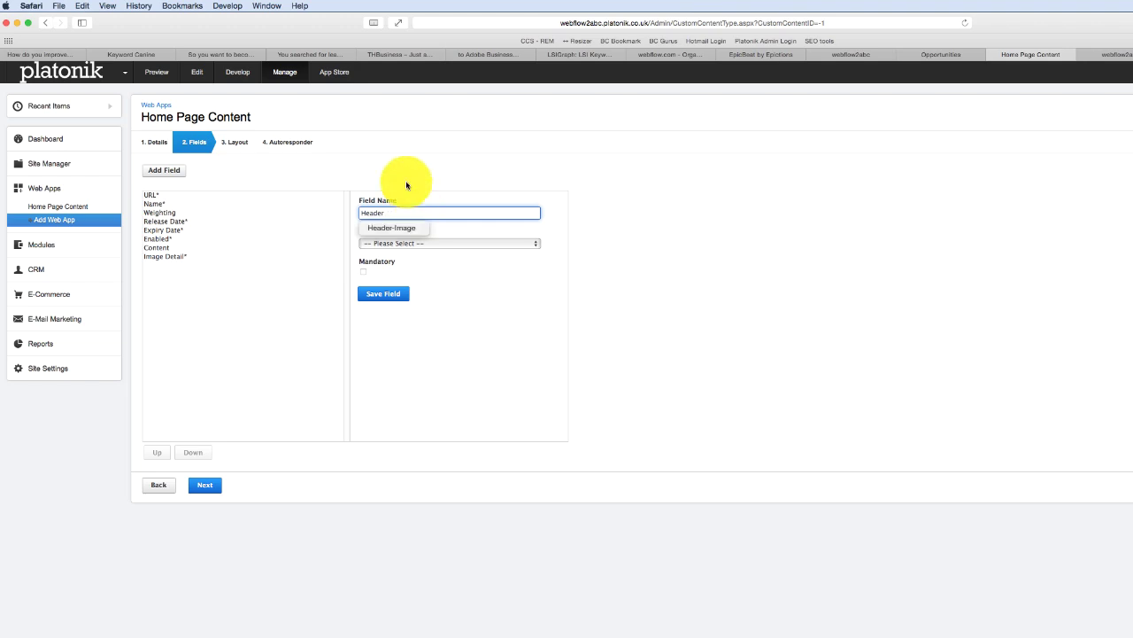
pyautogui.click(407, 243)
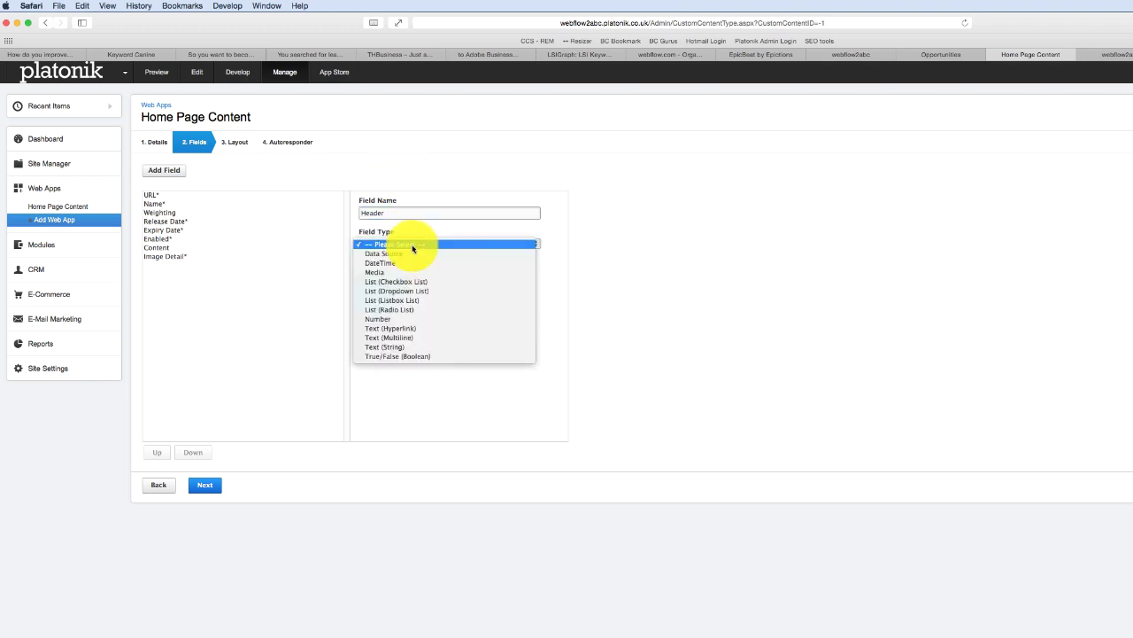
pyautogui.click(417, 346)
pyautogui.click(363, 272)
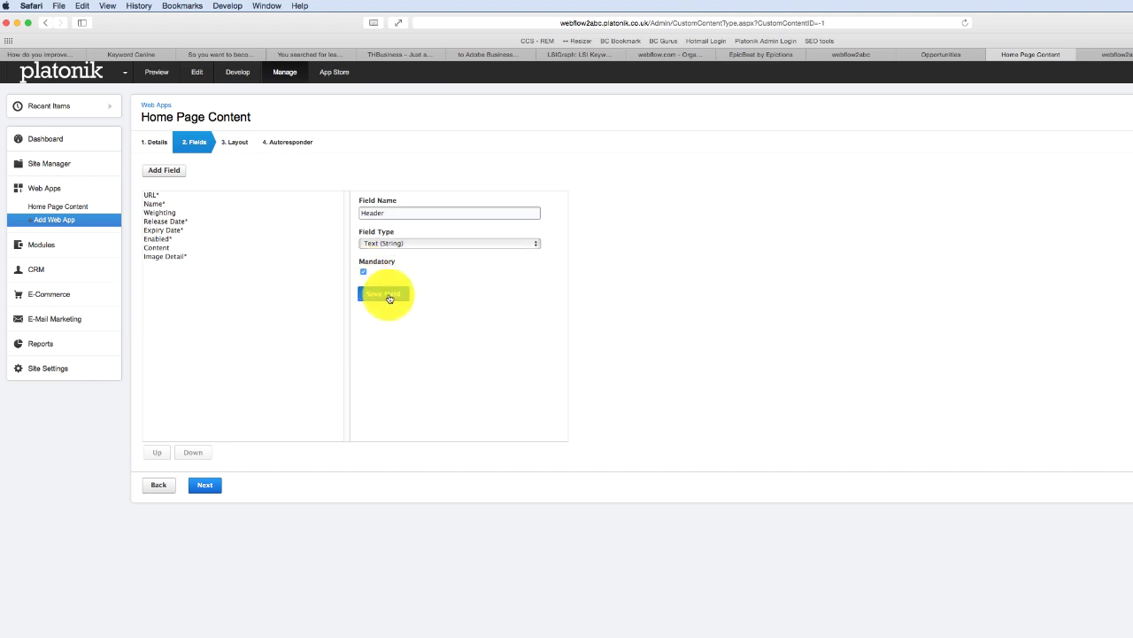
pyautogui.click(390, 296)
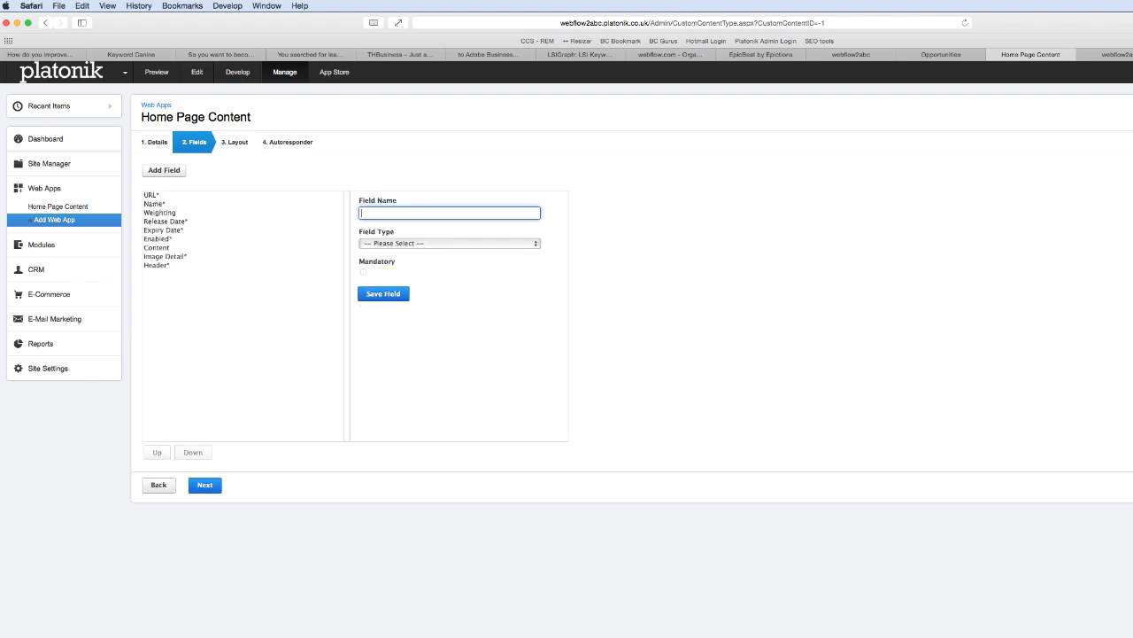
# - Check the HTML reference document, then go to the web app's Layout step
pyautogui.press('super+Tab')
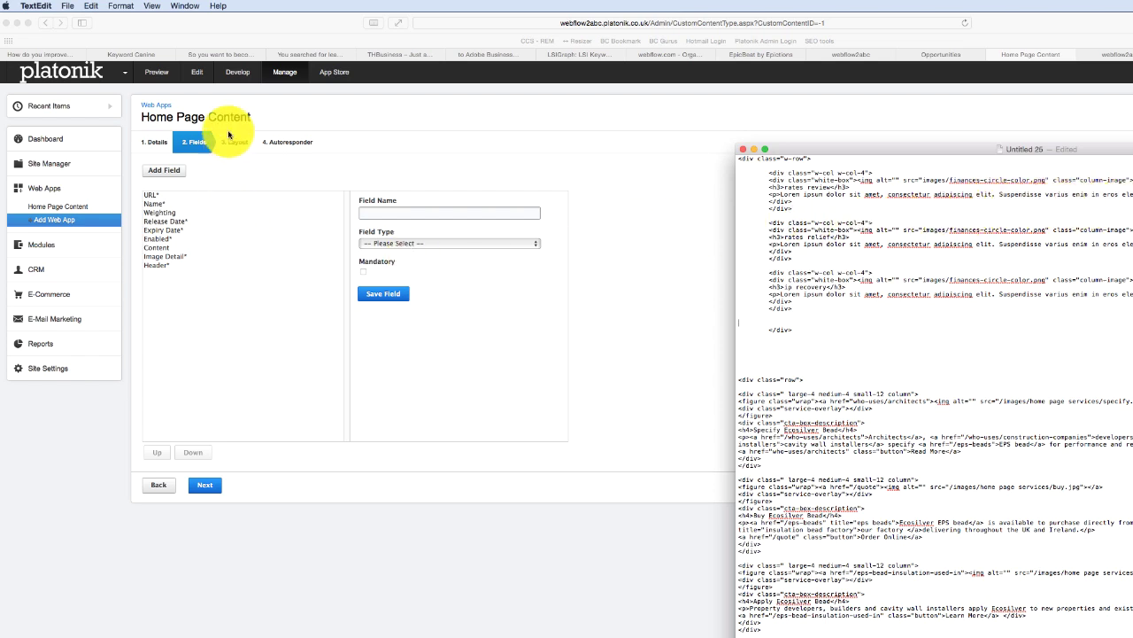
pyautogui.click(246, 155)
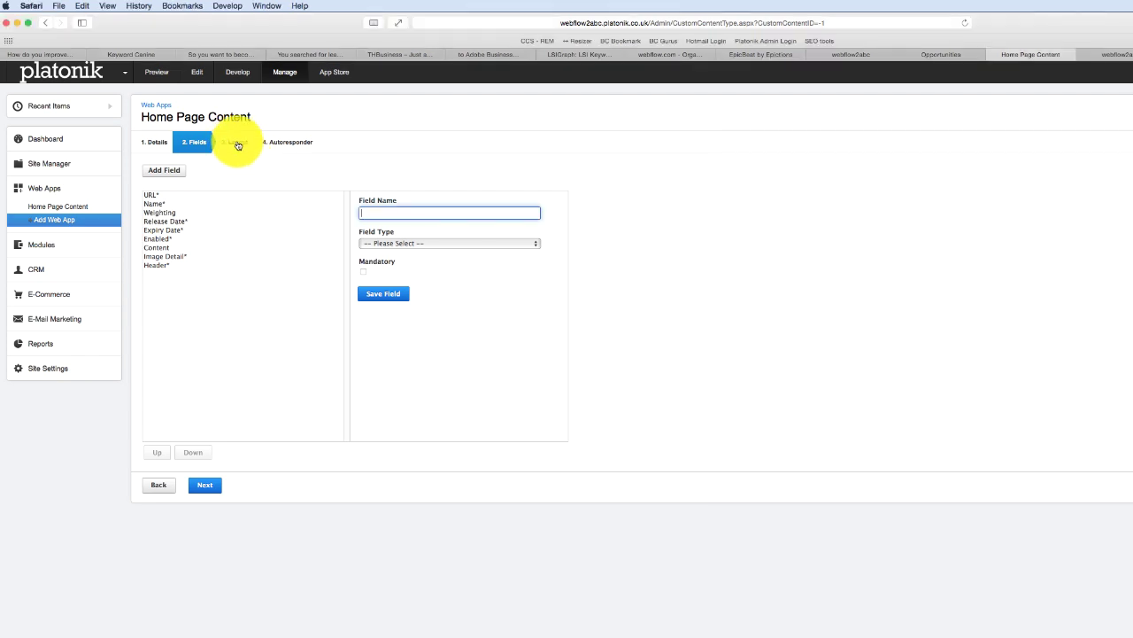
pyautogui.click(237, 145)
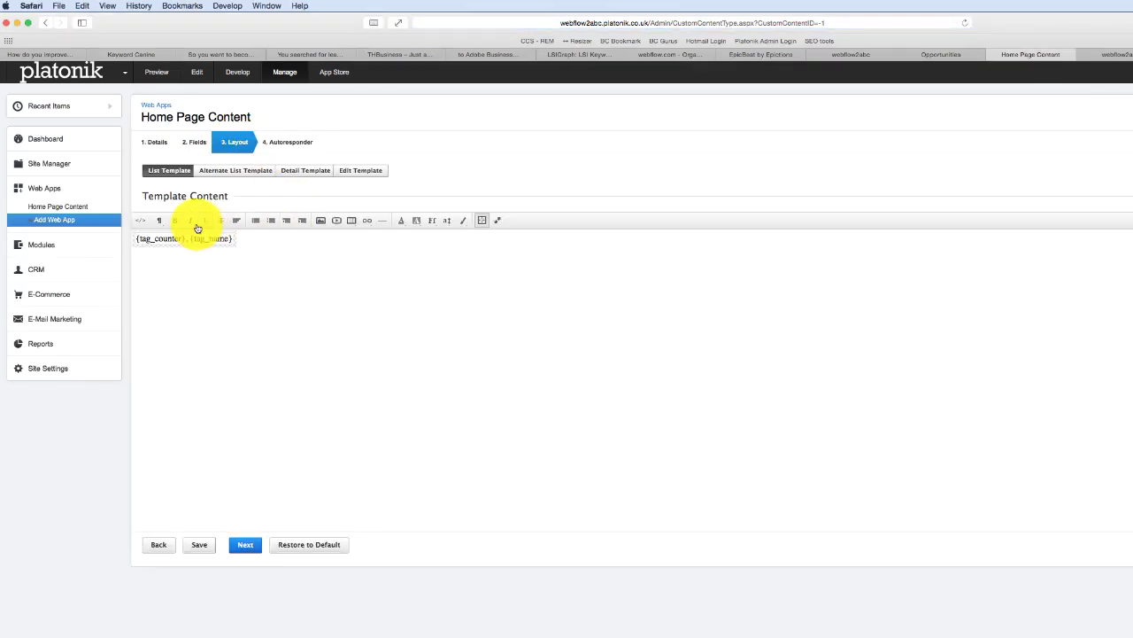
# - Show the List Template as HTML and select one white-box column's markup in the mockup notes
pyautogui.click(140, 219)
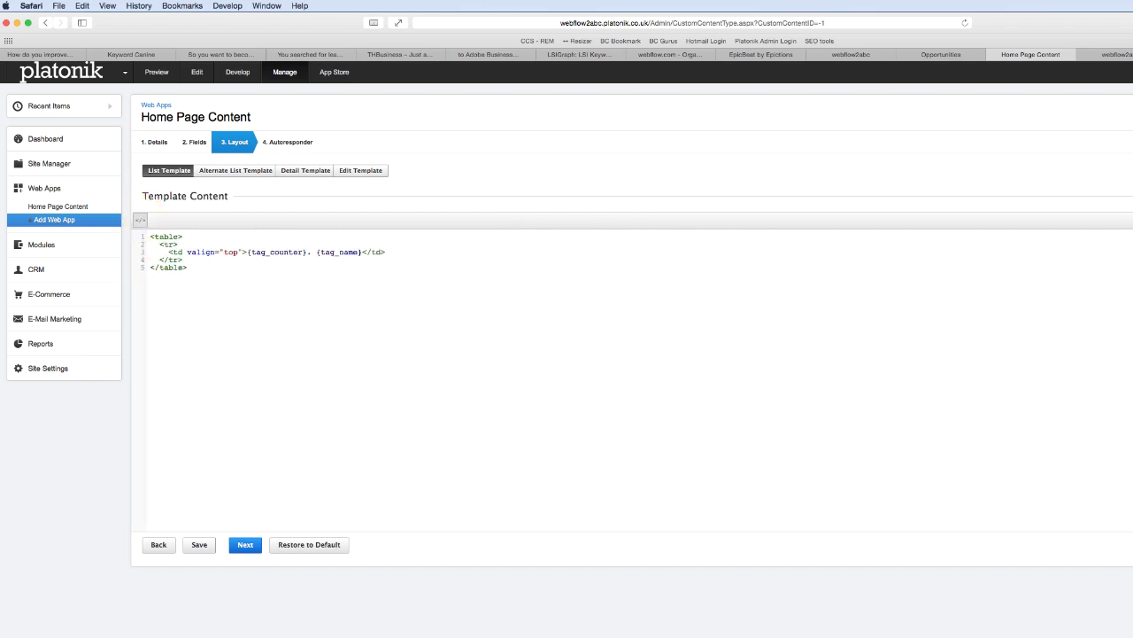
pyautogui.press('super+Tab')
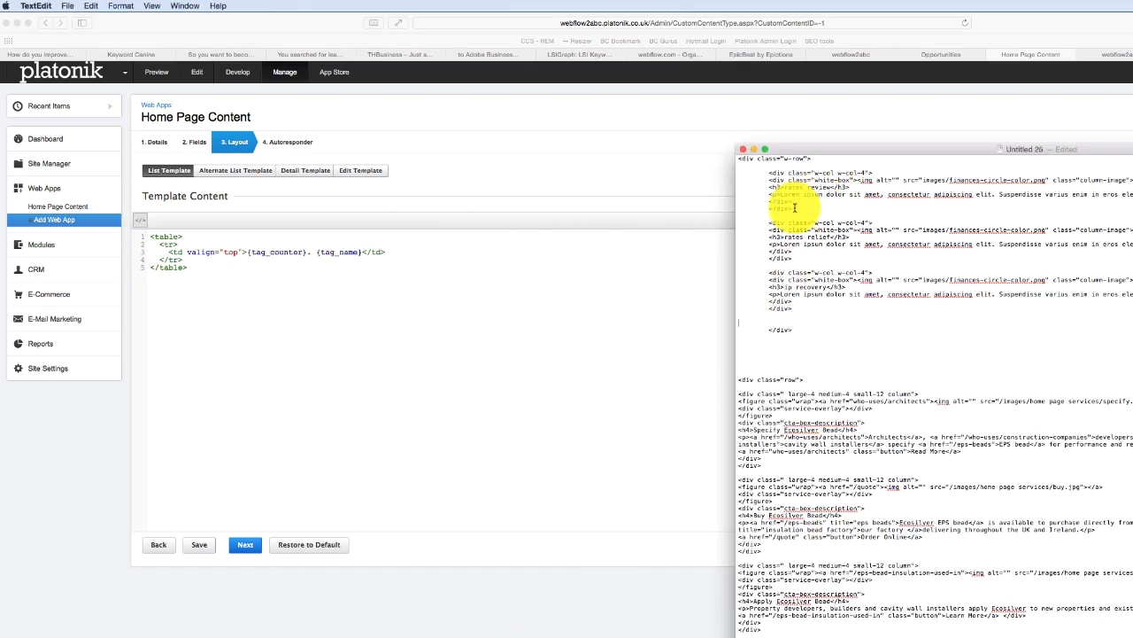
pyautogui.moveTo(784, 202); pyautogui.dragTo(144, 238)
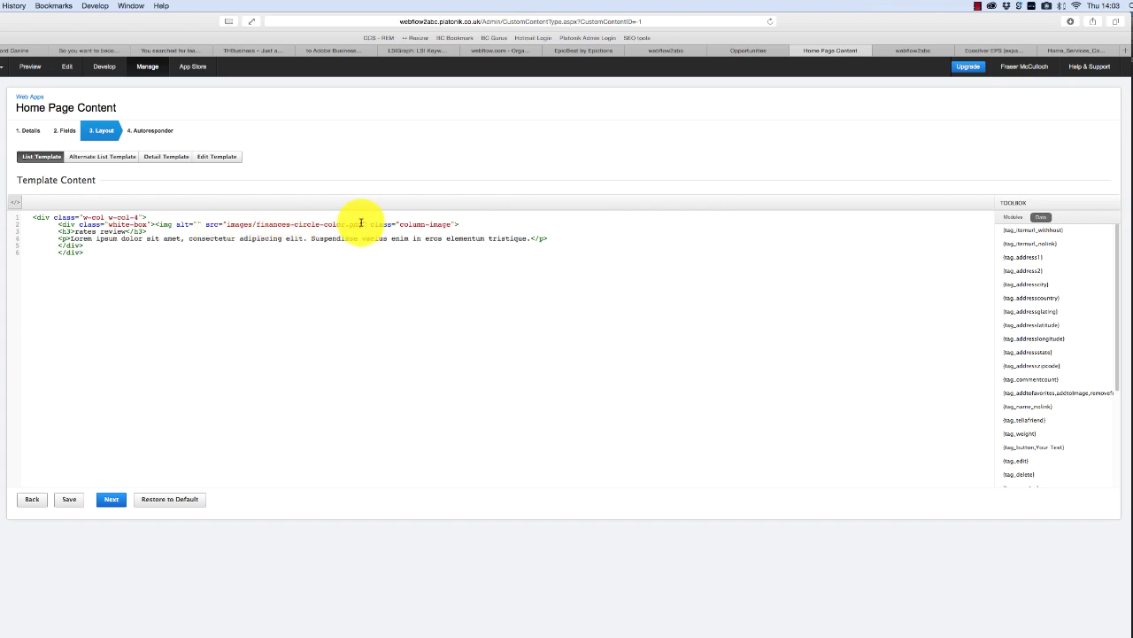
# - Replace the image path, heading and paragraph with {tag_image detail_value}, {tag_header}, {tag_description}, and save
pyautogui.moveTo(362, 224); pyautogui.dragTo(228, 224)
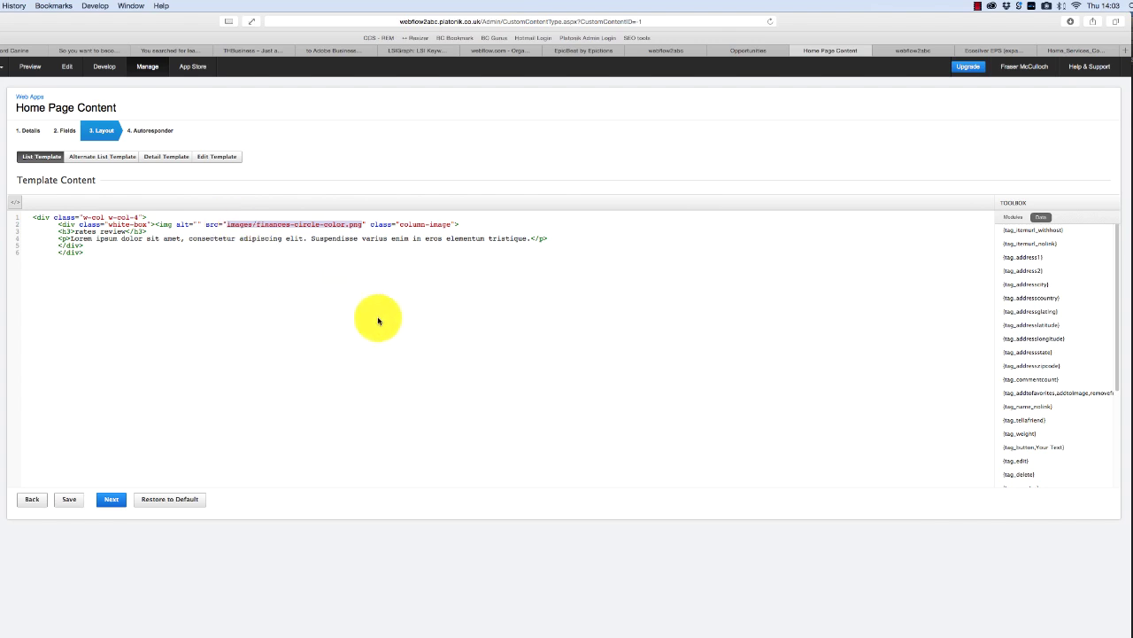
pyautogui.moveTo(1116, 317); pyautogui.dragTo(1108, 434)
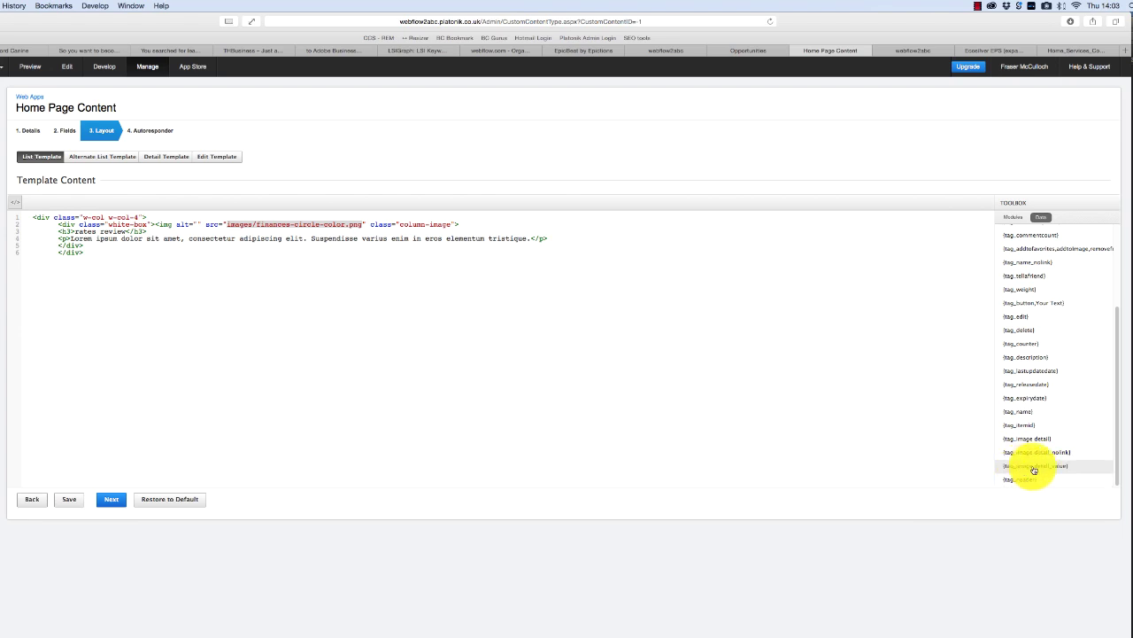
pyautogui.click(1034, 469)
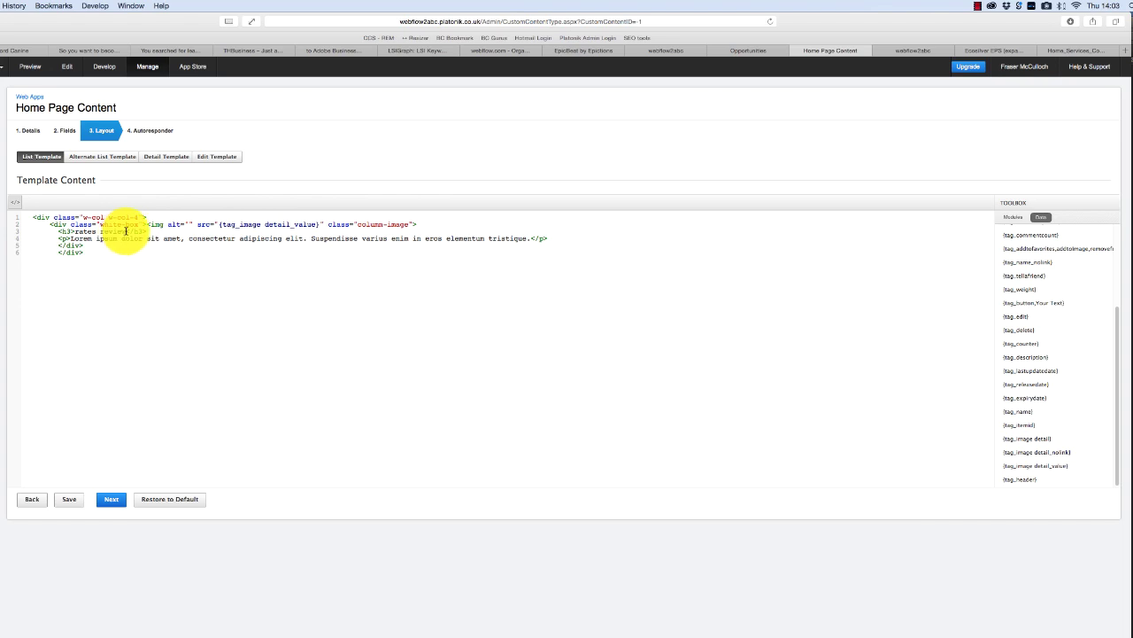
pyautogui.moveTo(127, 232); pyautogui.dragTo(76, 233)
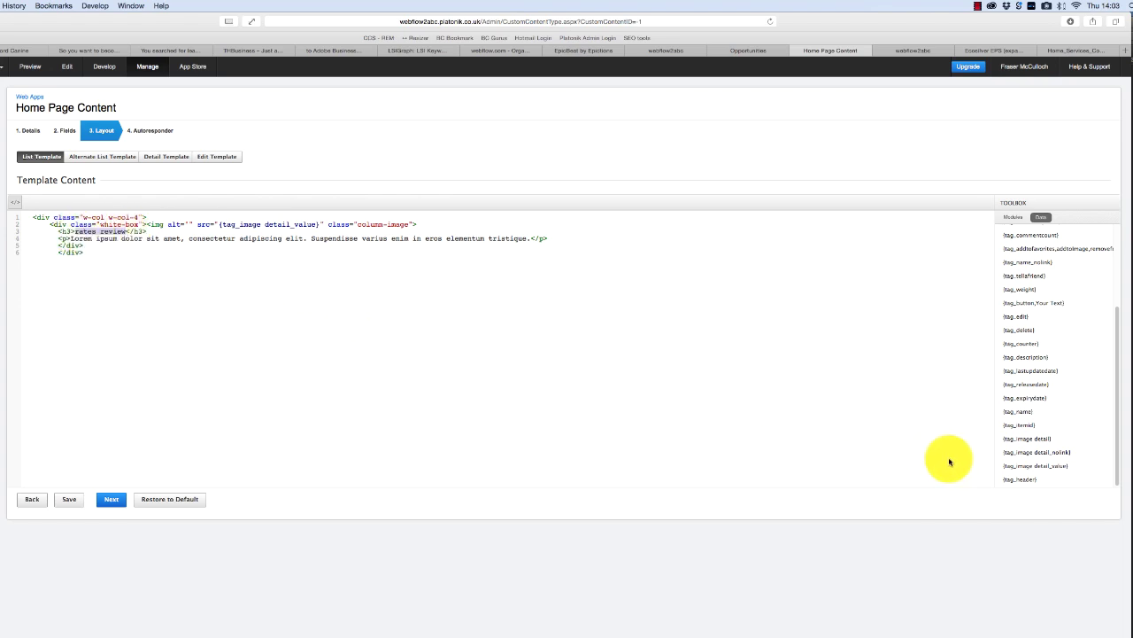
pyautogui.click(1029, 486)
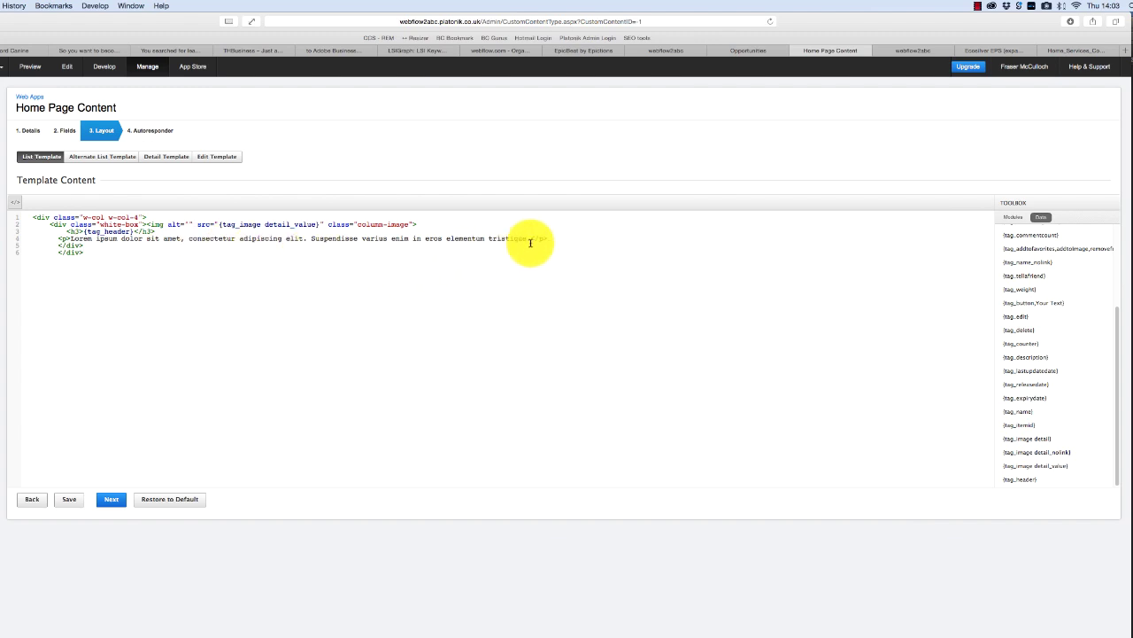
pyautogui.moveTo(529, 238); pyautogui.dragTo(75, 240)
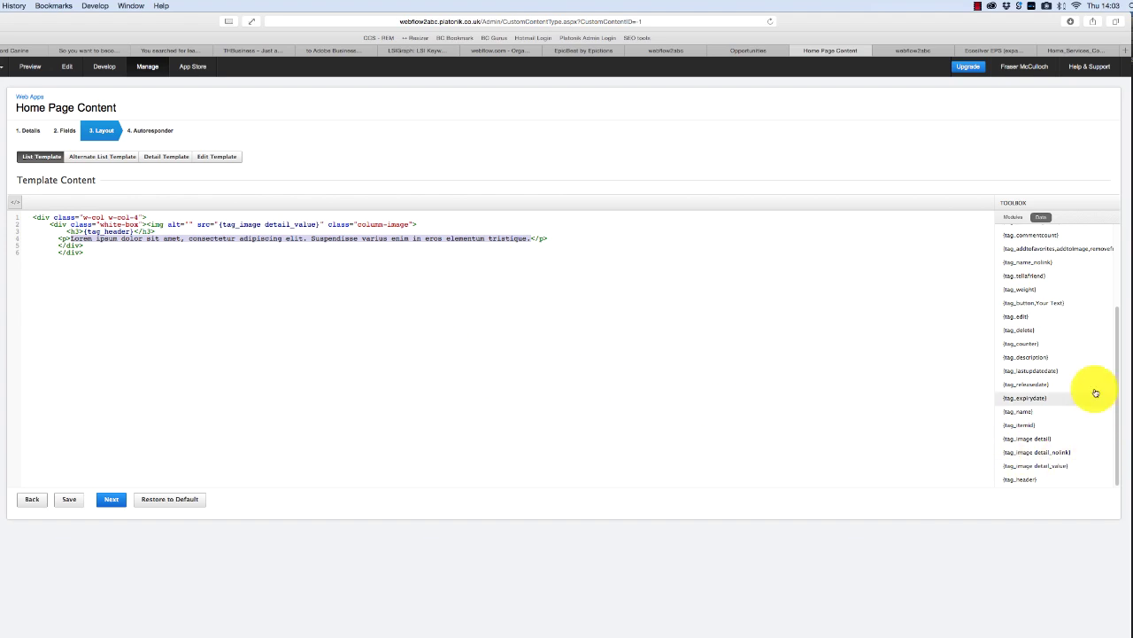
pyautogui.click(1040, 358)
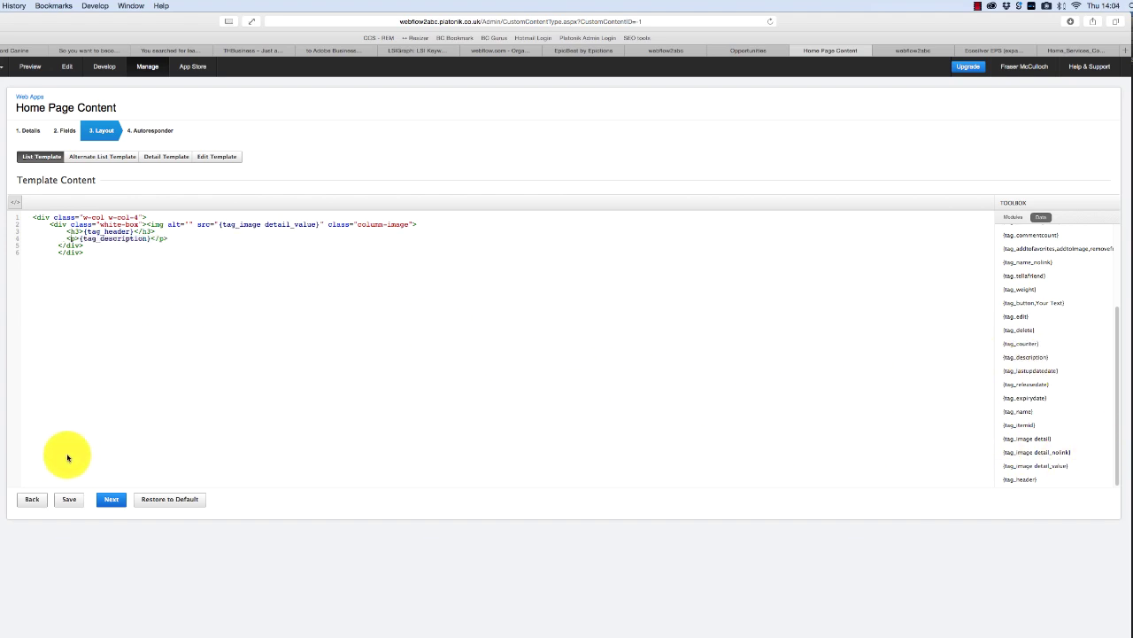
pyautogui.click(70, 503)
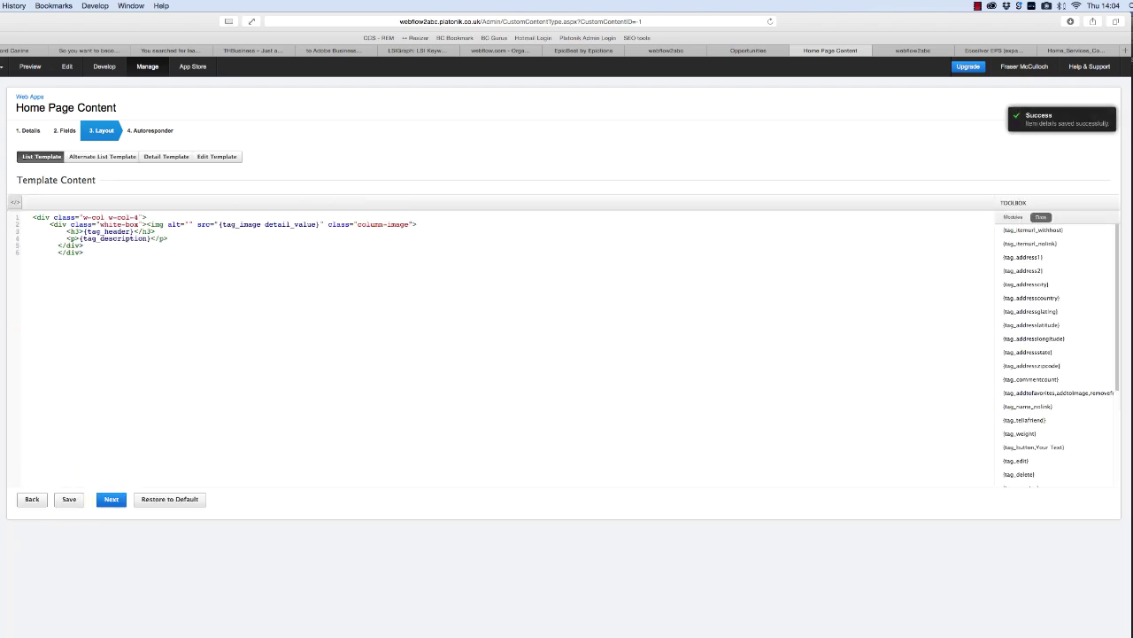
pyautogui.click(55, 189)
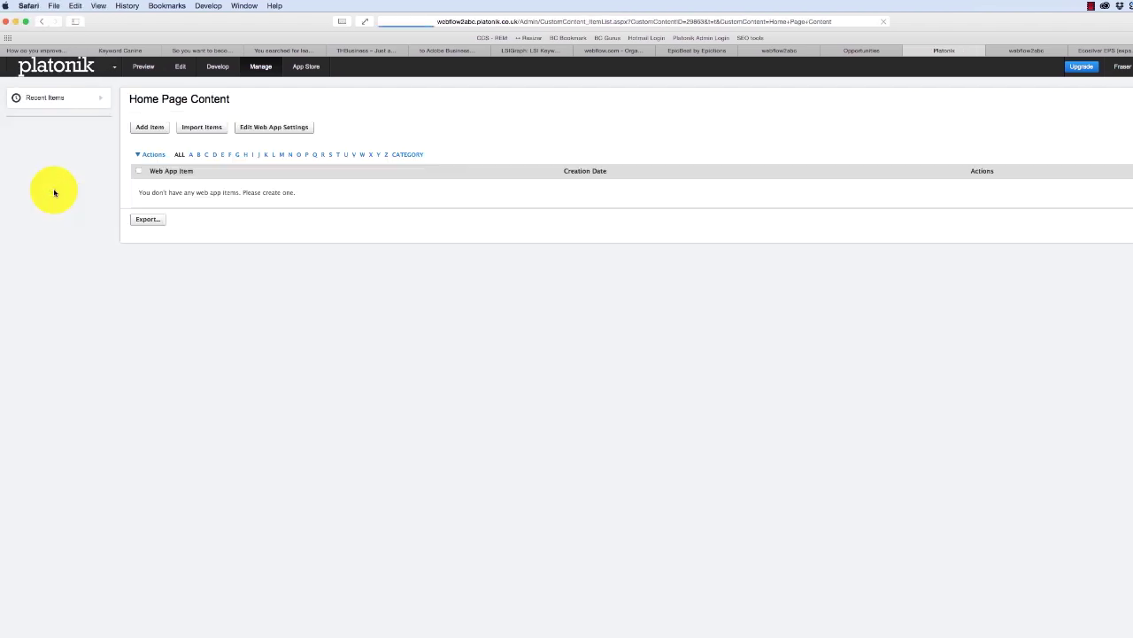
# - Start a new Home Page Content item after glancing at the live site's What We Do boxes
pyautogui.click(150, 126)
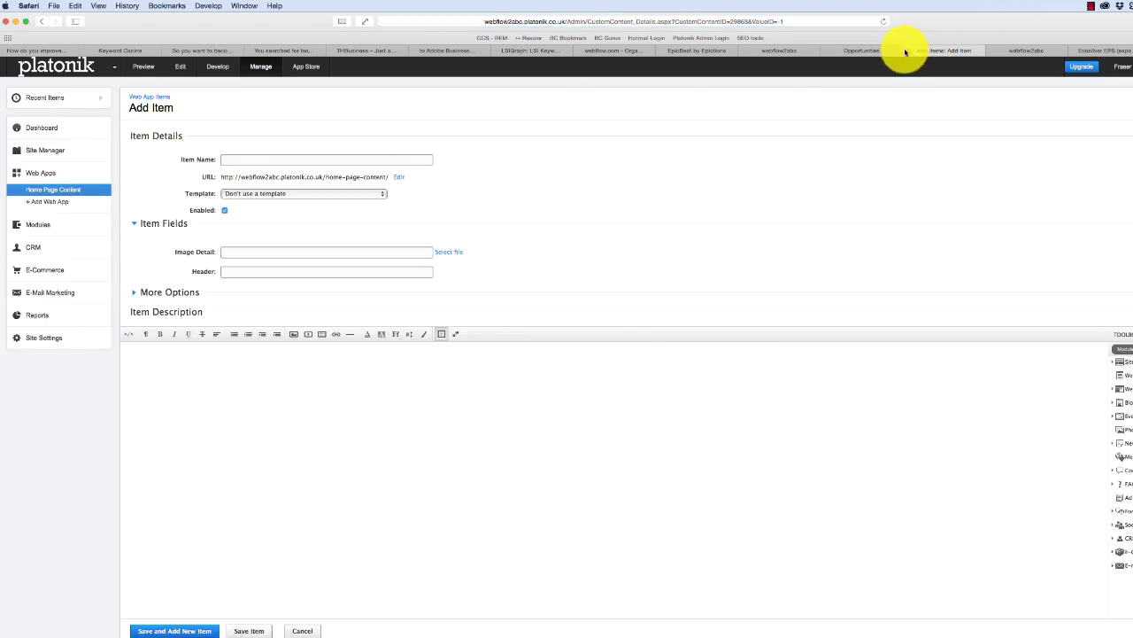
pyautogui.click(1016, 50)
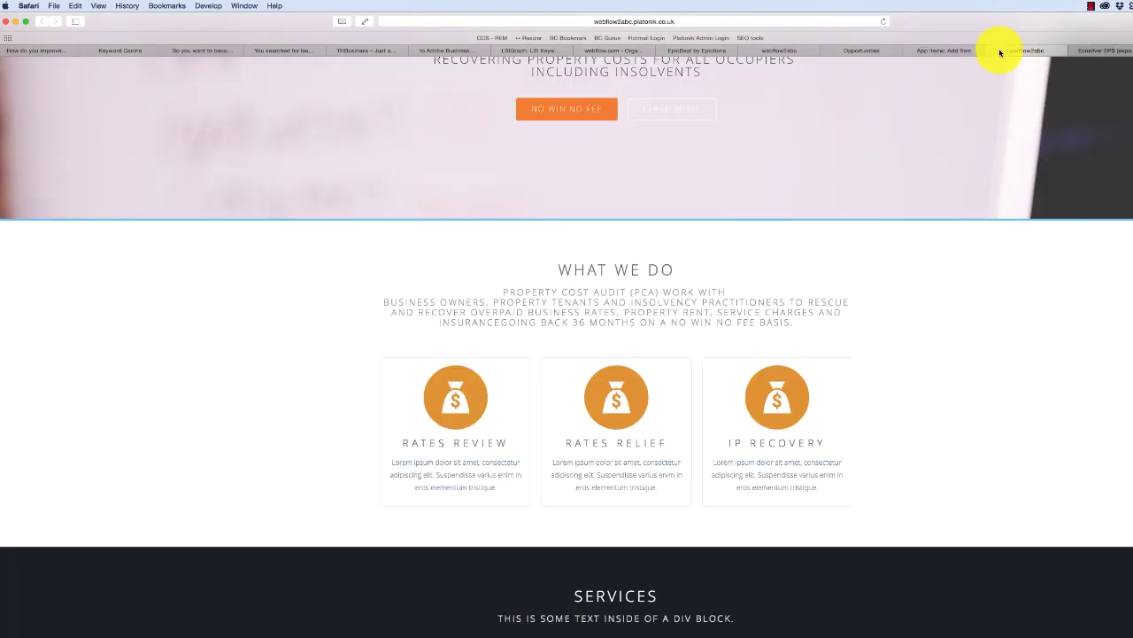
pyautogui.click(953, 50)
pyautogui.click(324, 160)
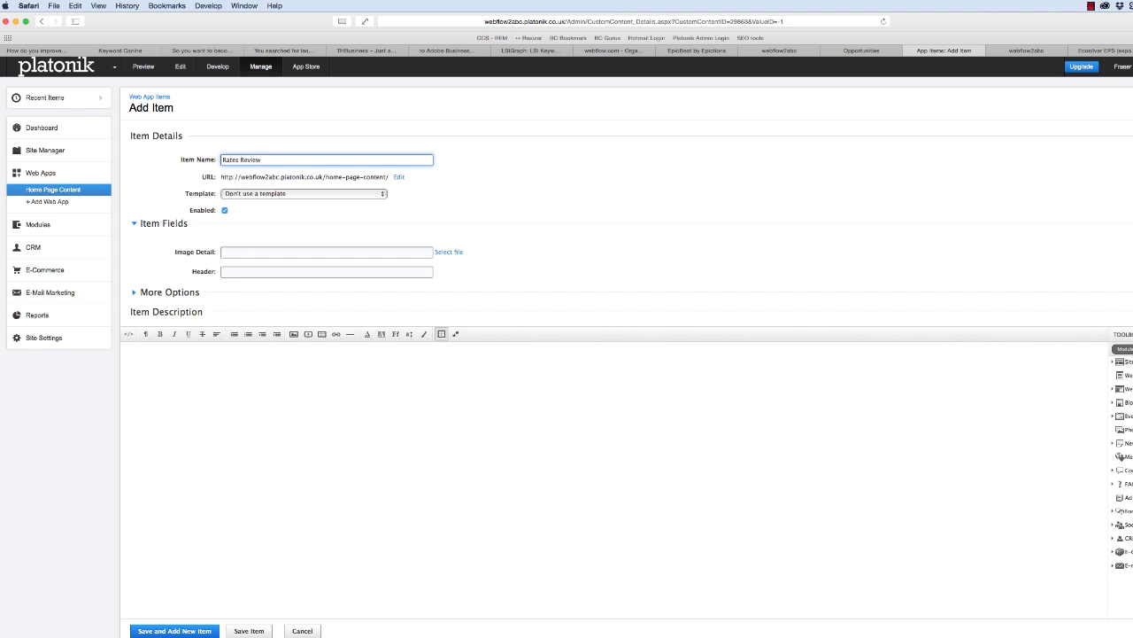
# - Set Image Detail to /images/finances-circle-color.png from the site's images folder
pyautogui.click(305, 252)
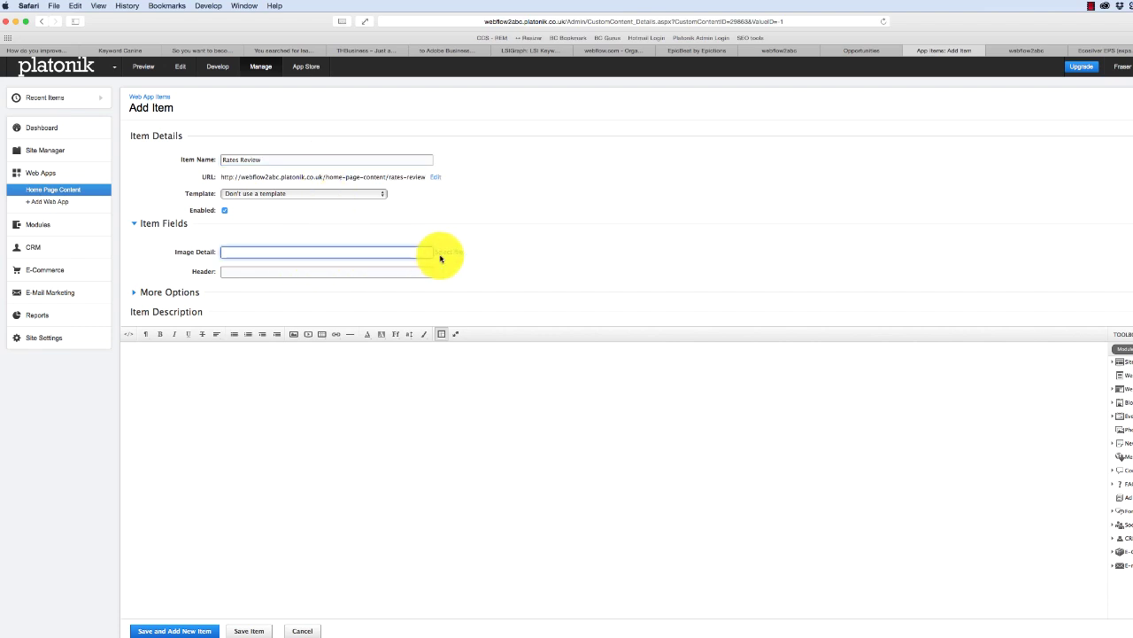
pyautogui.click(443, 256)
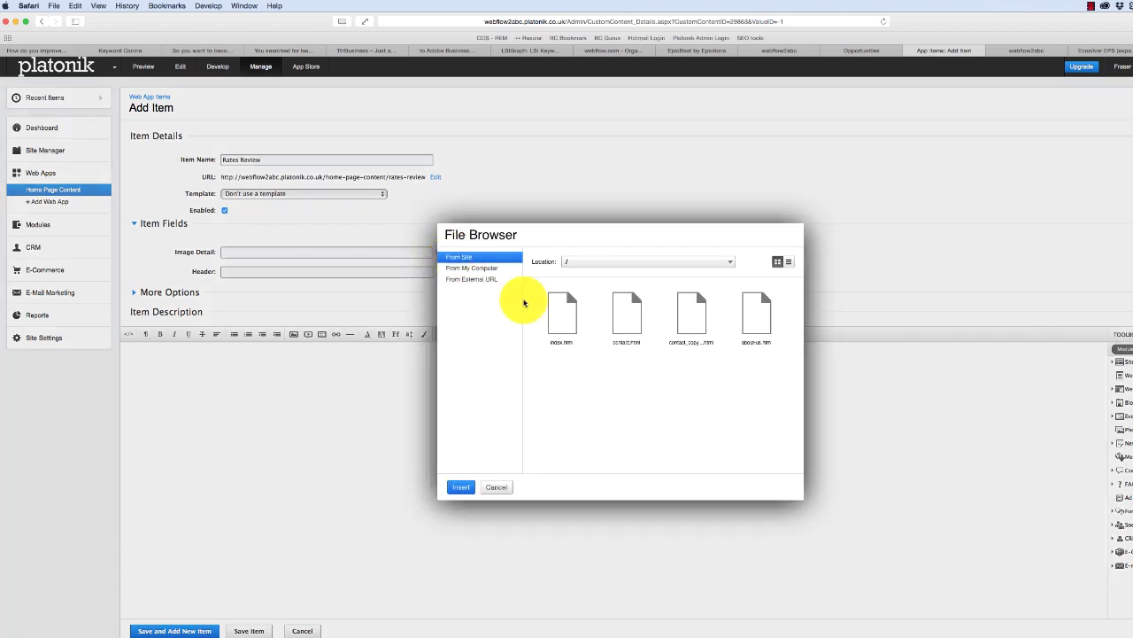
pyautogui.click(590, 262)
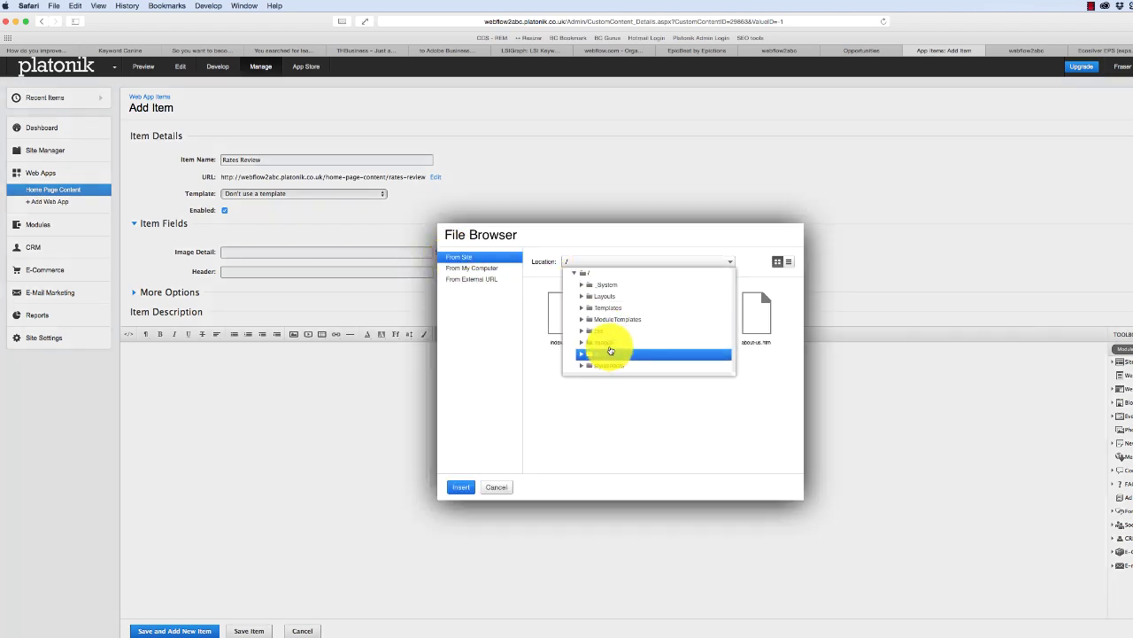
pyautogui.click(610, 343)
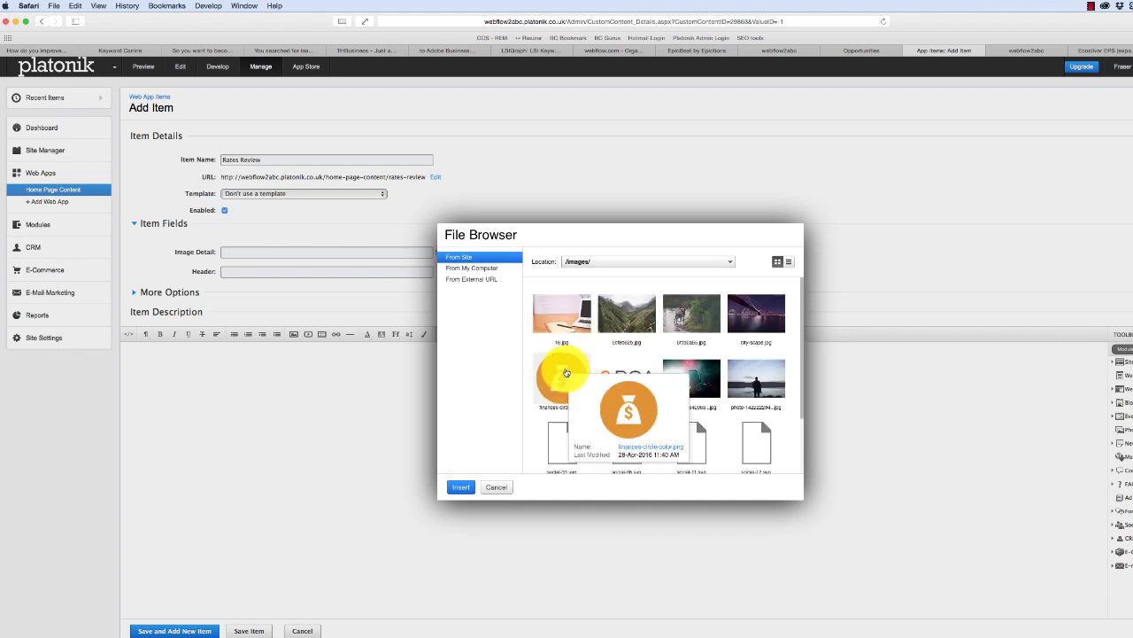
pyautogui.click(567, 373)
pyautogui.click(459, 487)
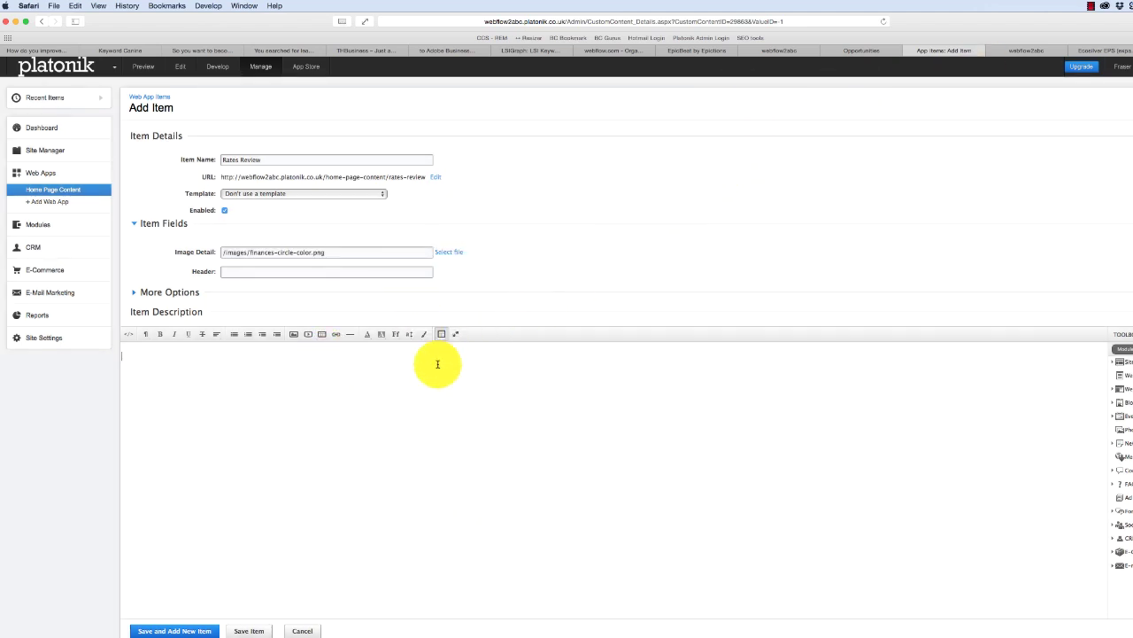
# - Enter the item description and header 'Rates Review', then save the Rates Review item
pyautogui.click(614, 447)
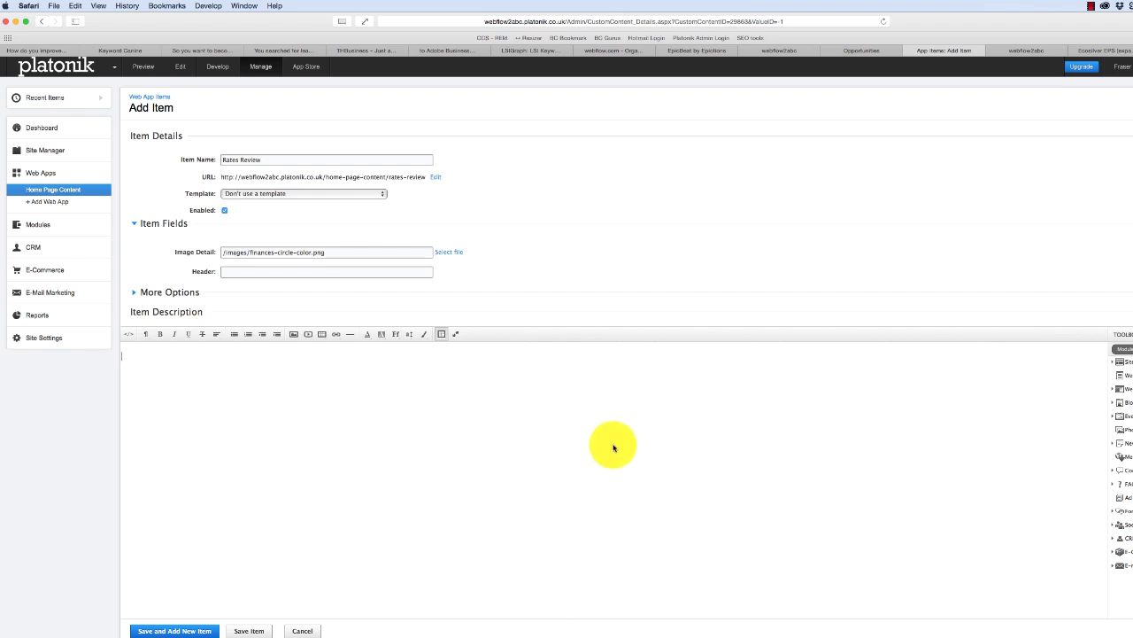
pyautogui.write('PC')
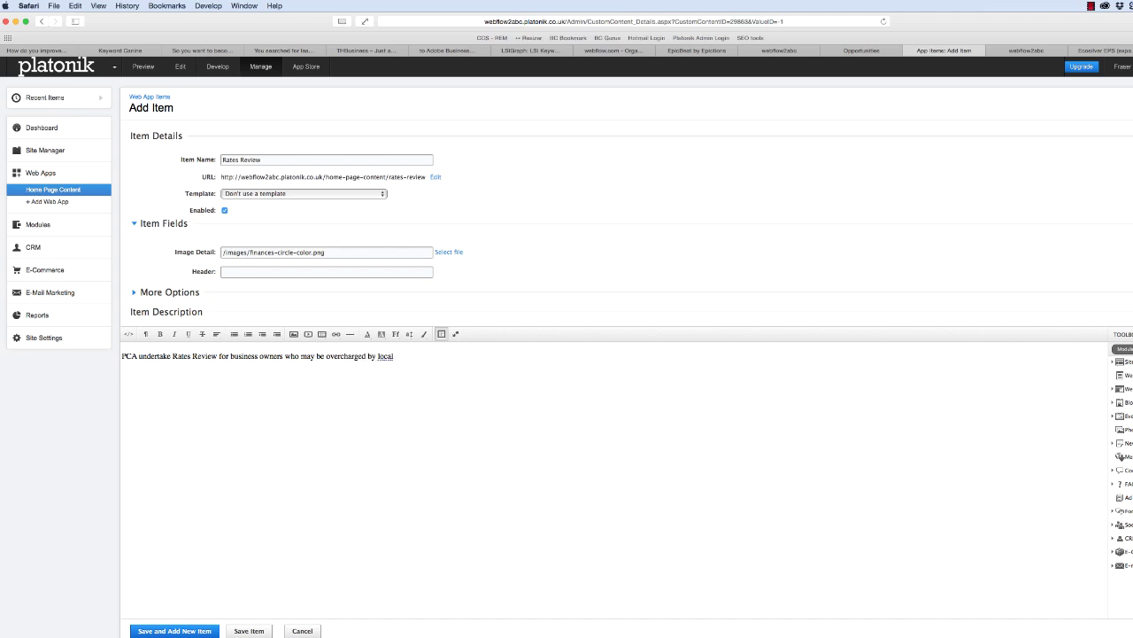
pyautogui.write('.')
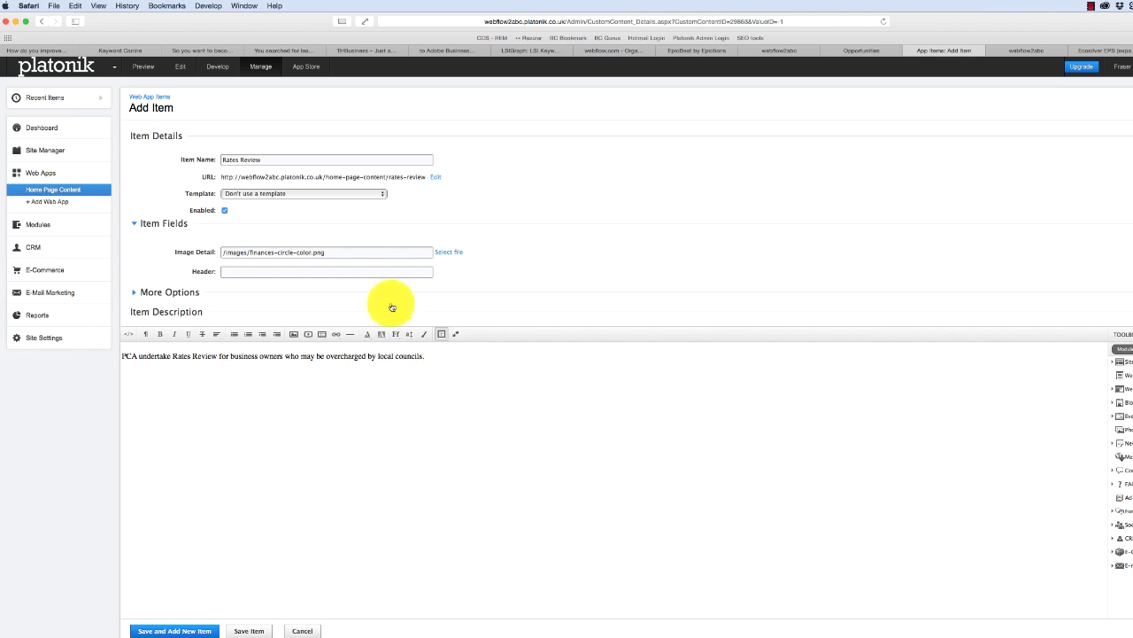
pyautogui.click(371, 272)
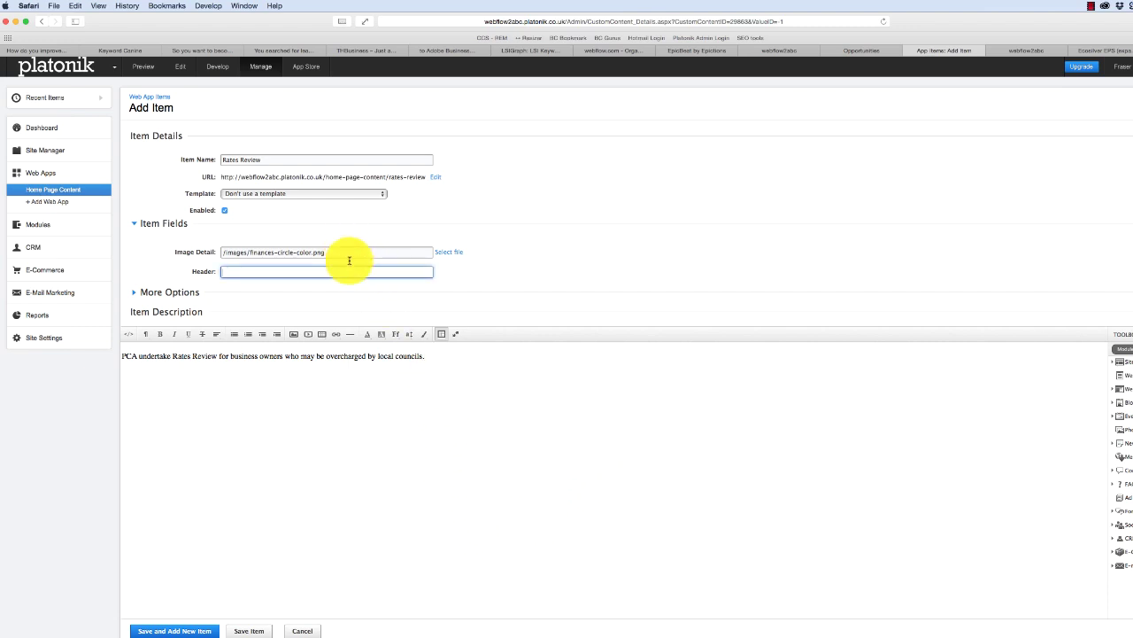
pyautogui.write('Rates Re')
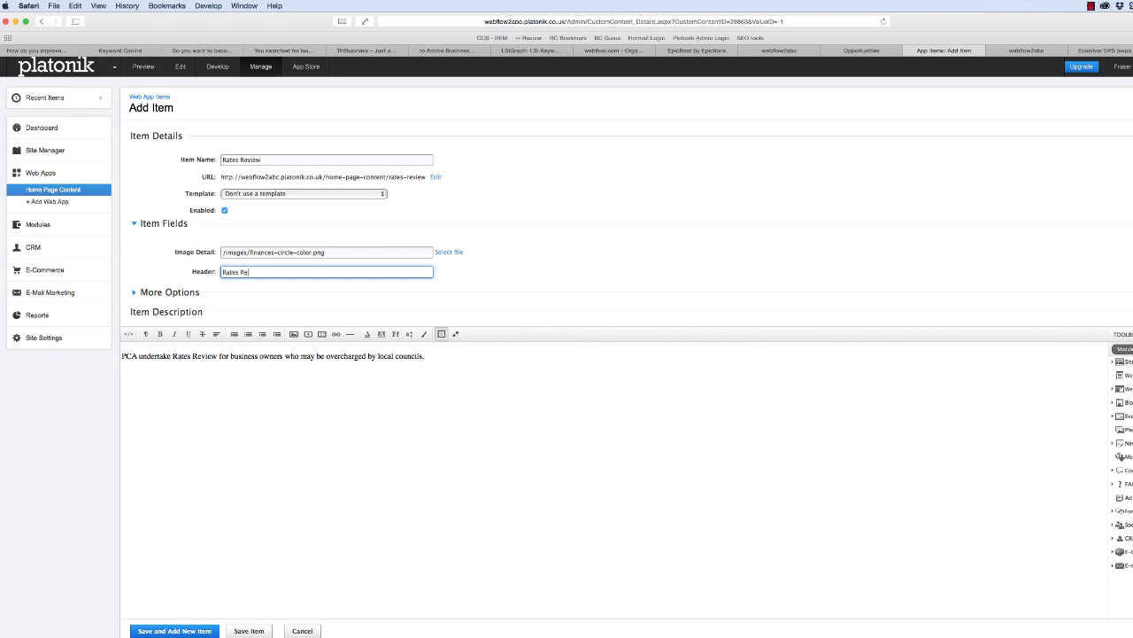
pyautogui.write('view')
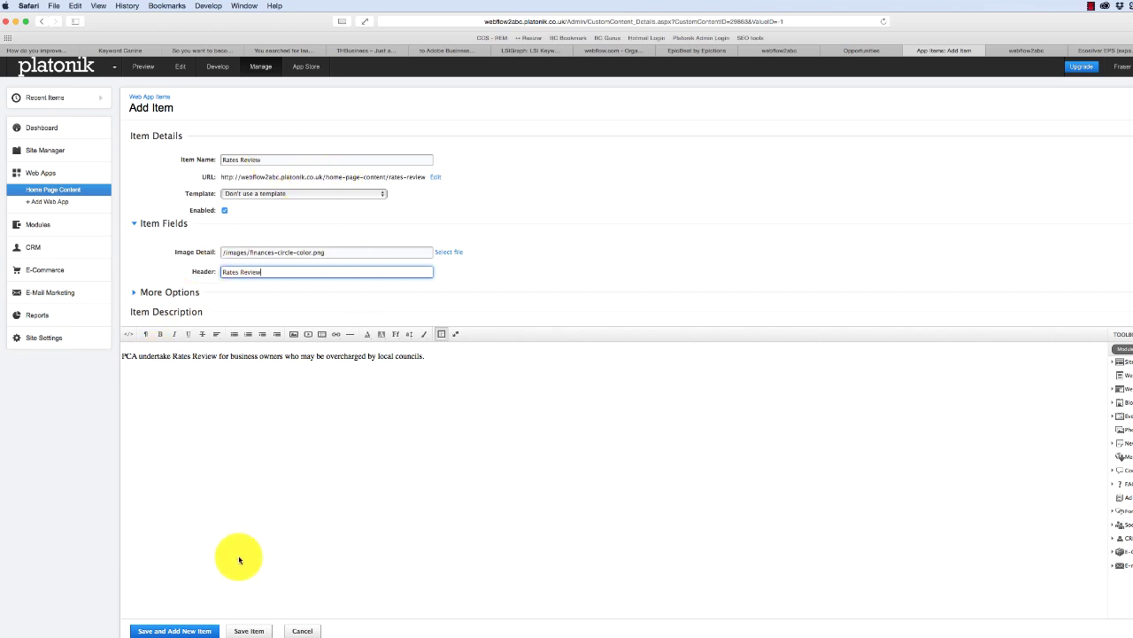
pyautogui.click(248, 630)
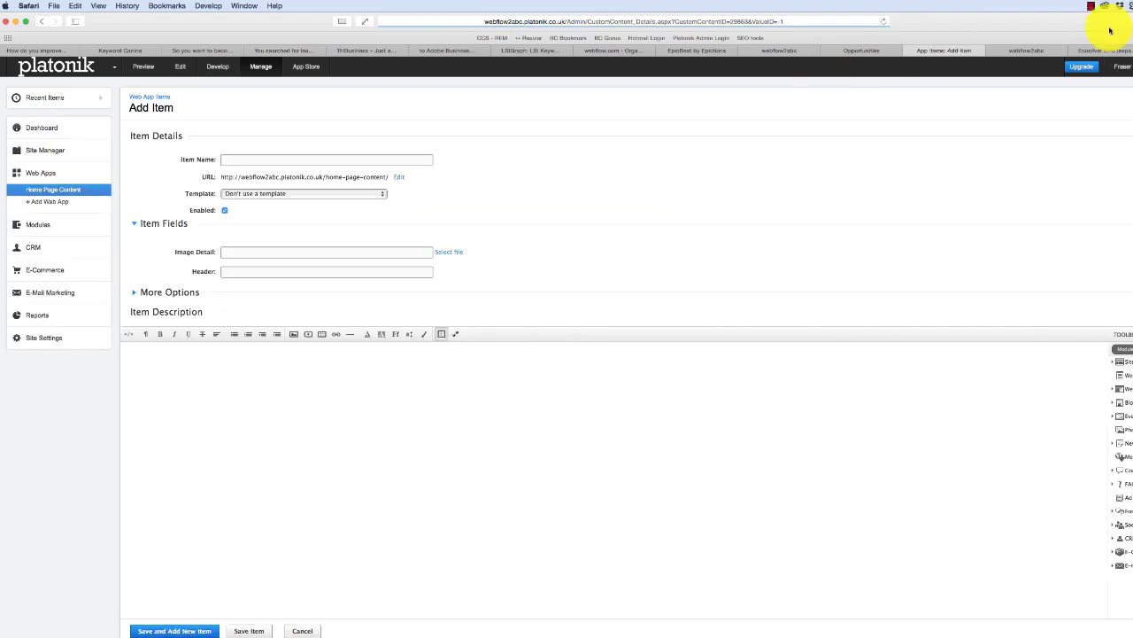
# - Check the live site's What We Do boxes and another site's layout for reference
pyautogui.click(1049, 55)
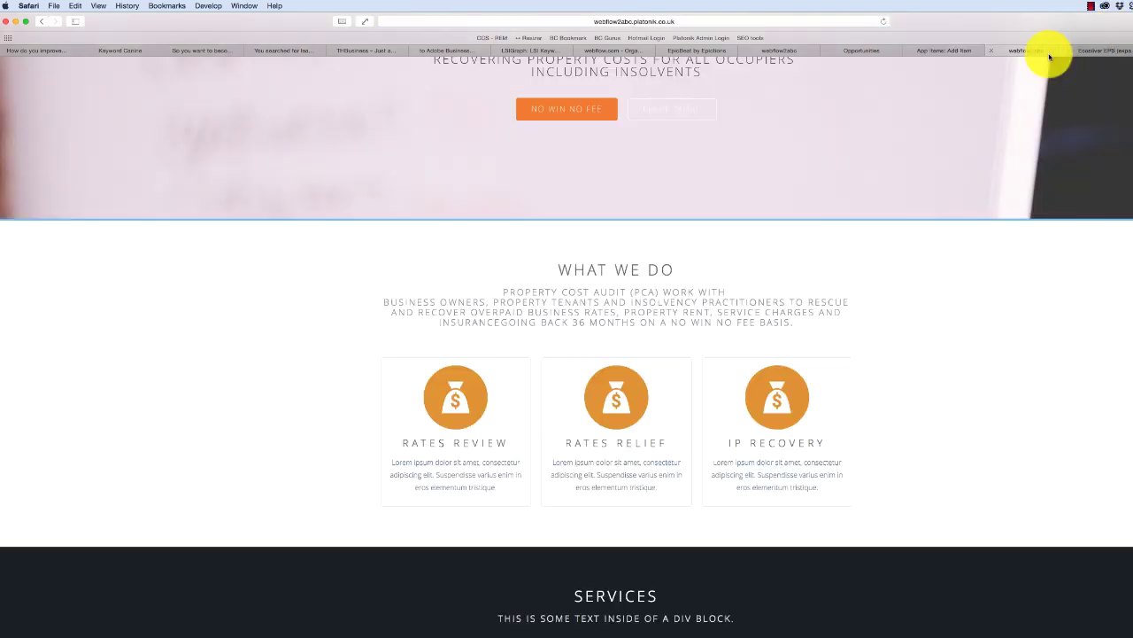
pyautogui.click(1102, 51)
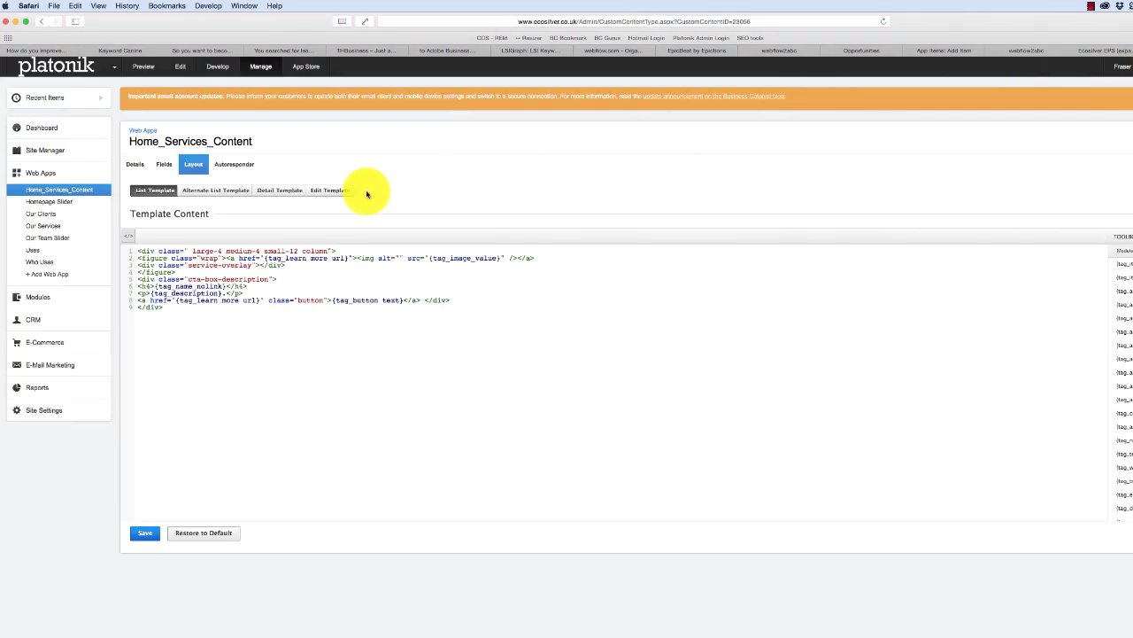
pyautogui.click(953, 53)
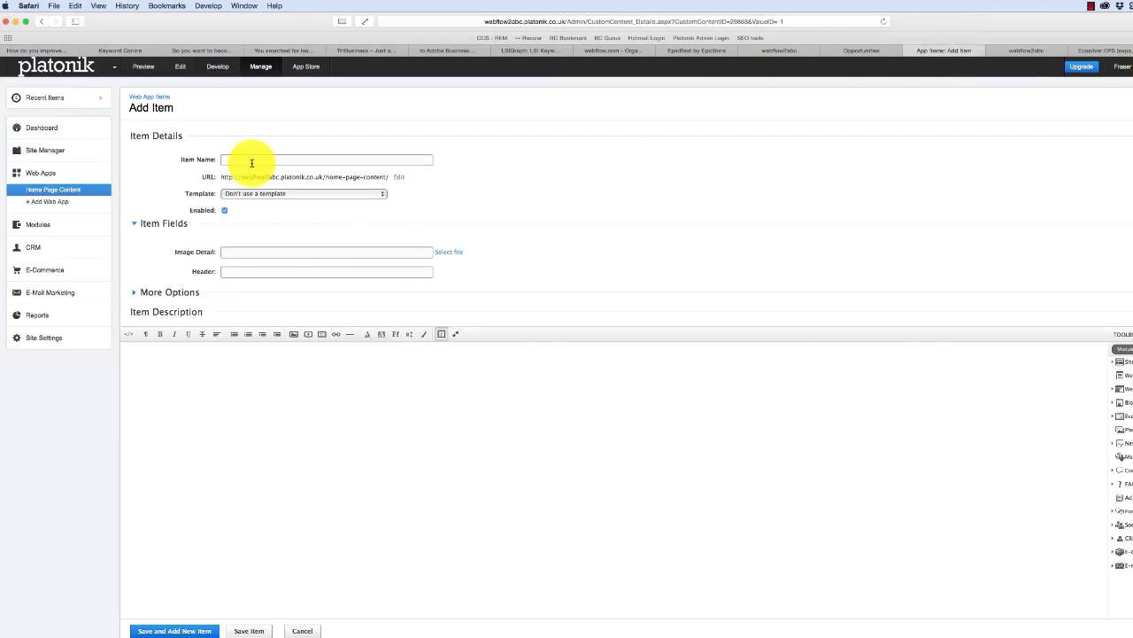
# - Add the 'Rate Relief' and IP items with their images and save them to Home Page Content
pyautogui.click(252, 157)
pyautogui.write('Rate Relief')
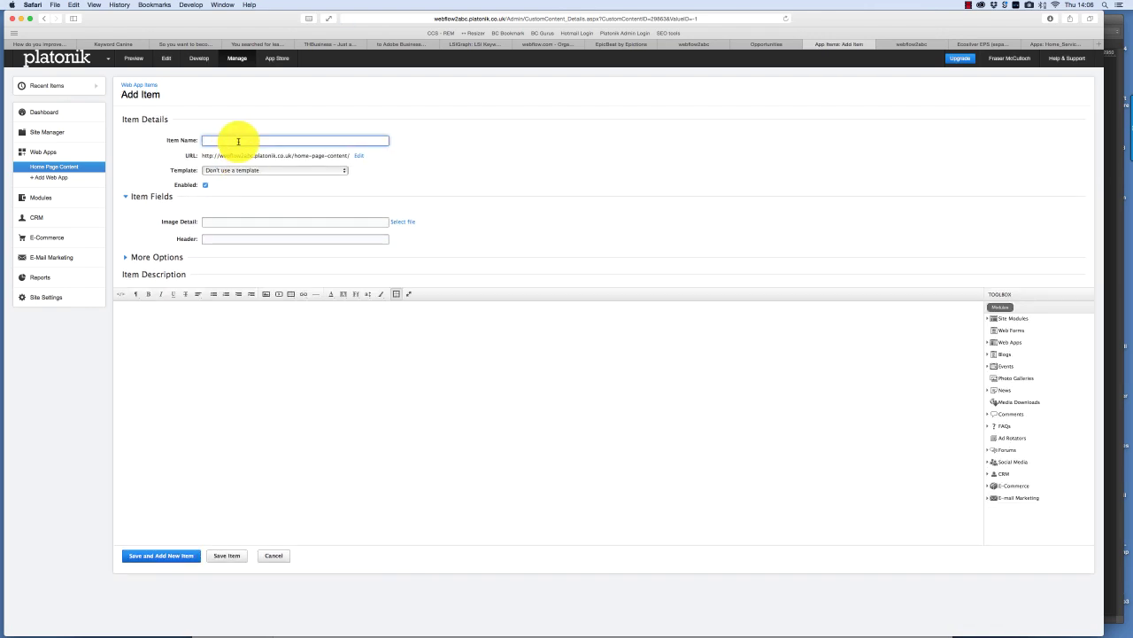
pyautogui.click(403, 222)
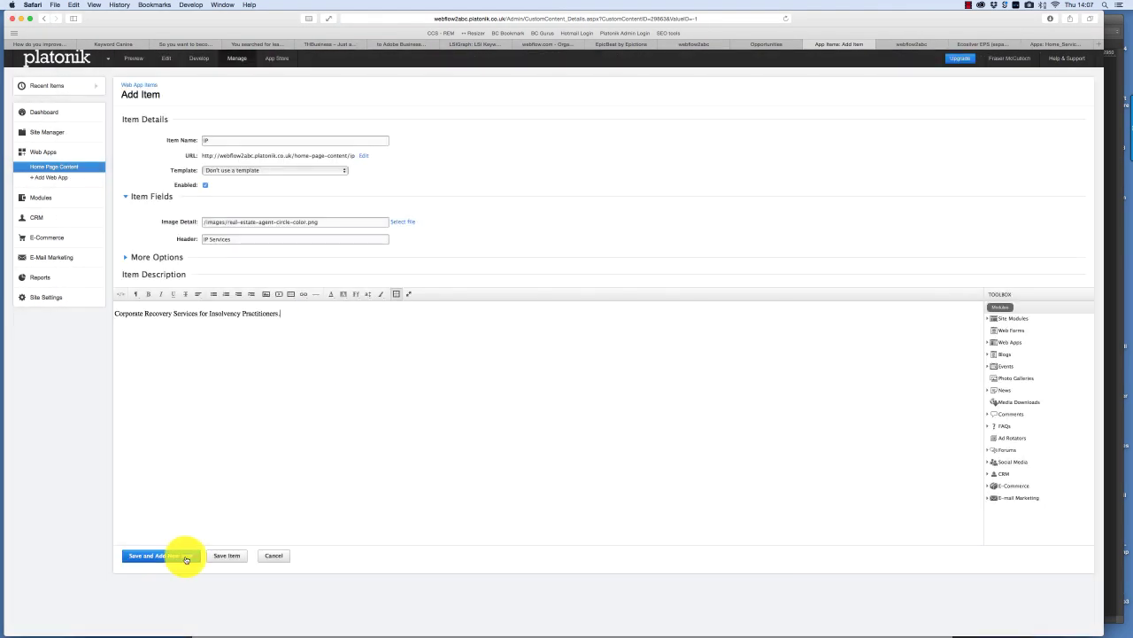
pyautogui.click(217, 556)
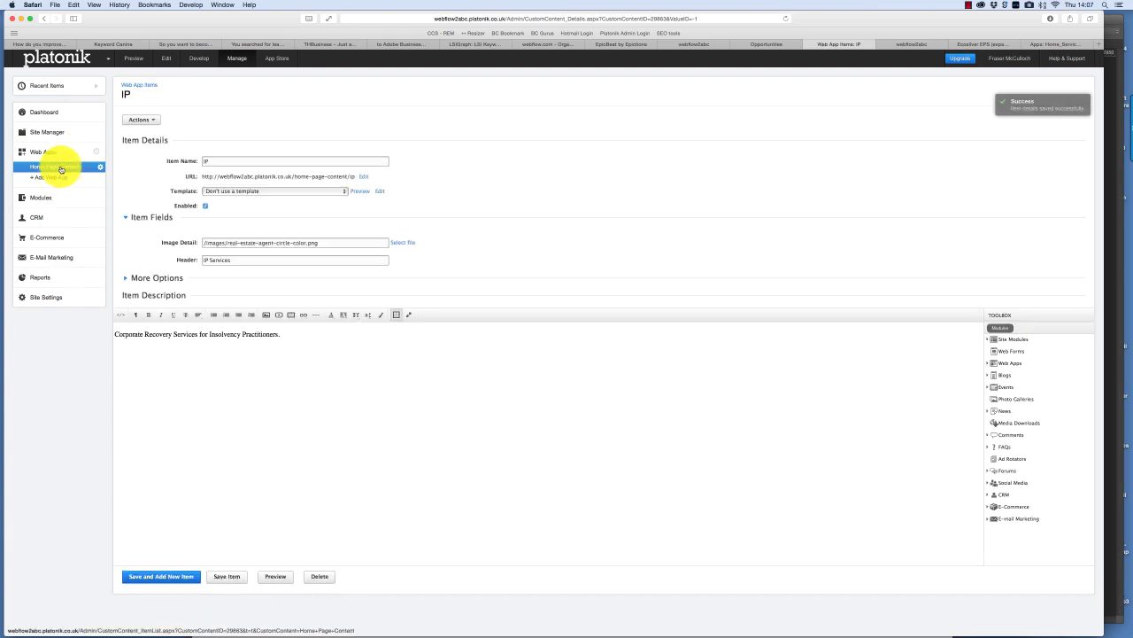
pyautogui.click(61, 169)
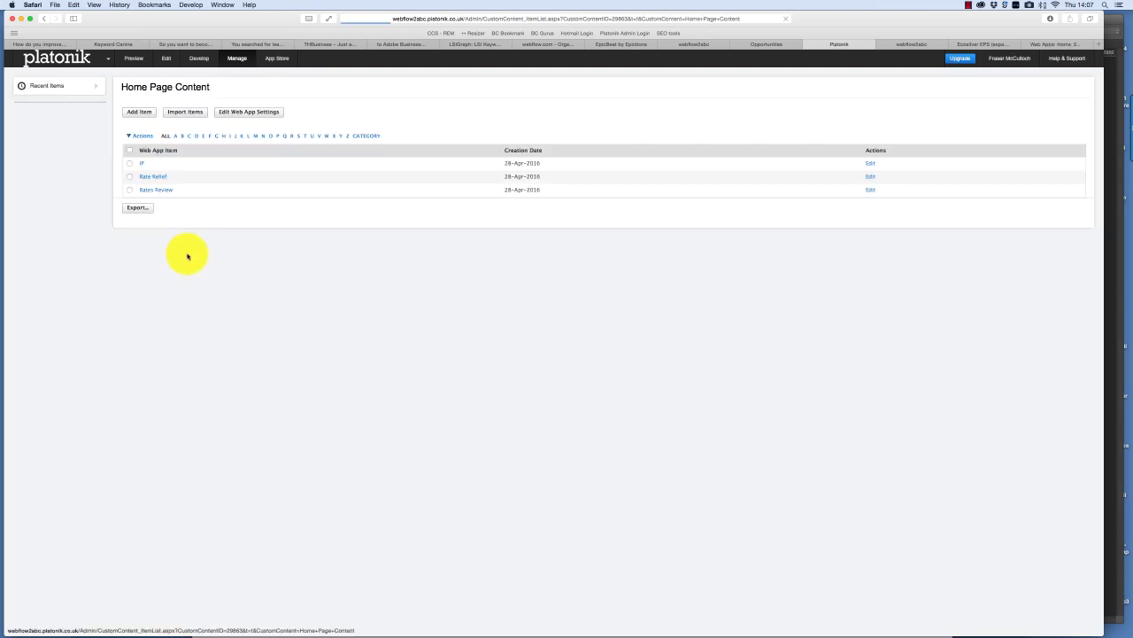
# - Open the index home page from Site Manager > Pages for editing
pyautogui.click(192, 209)
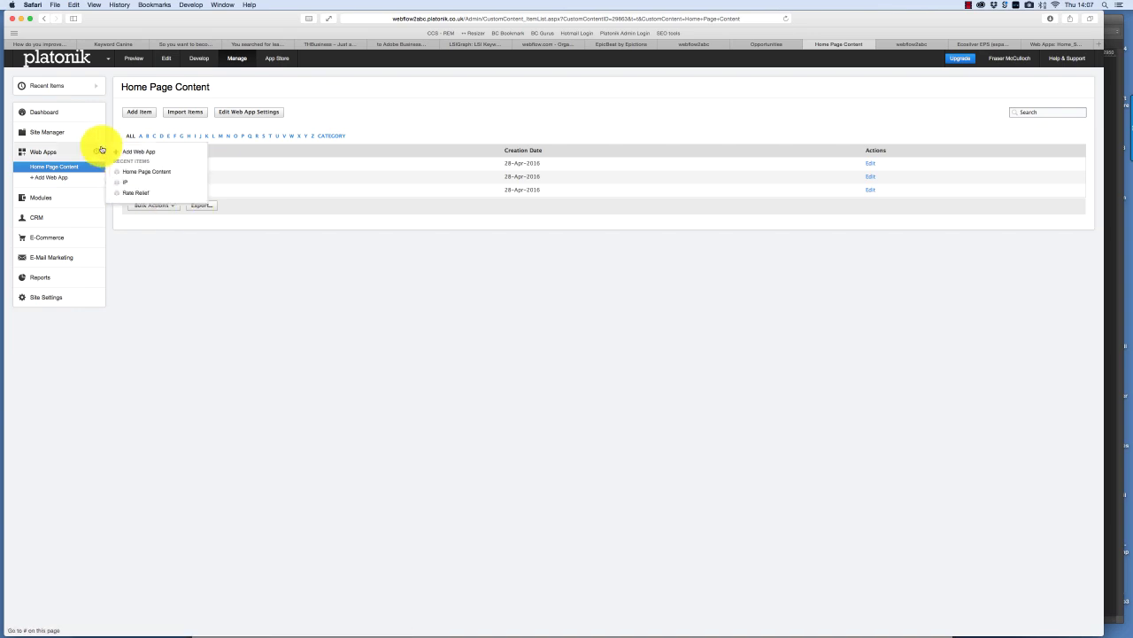
pyautogui.click(58, 133)
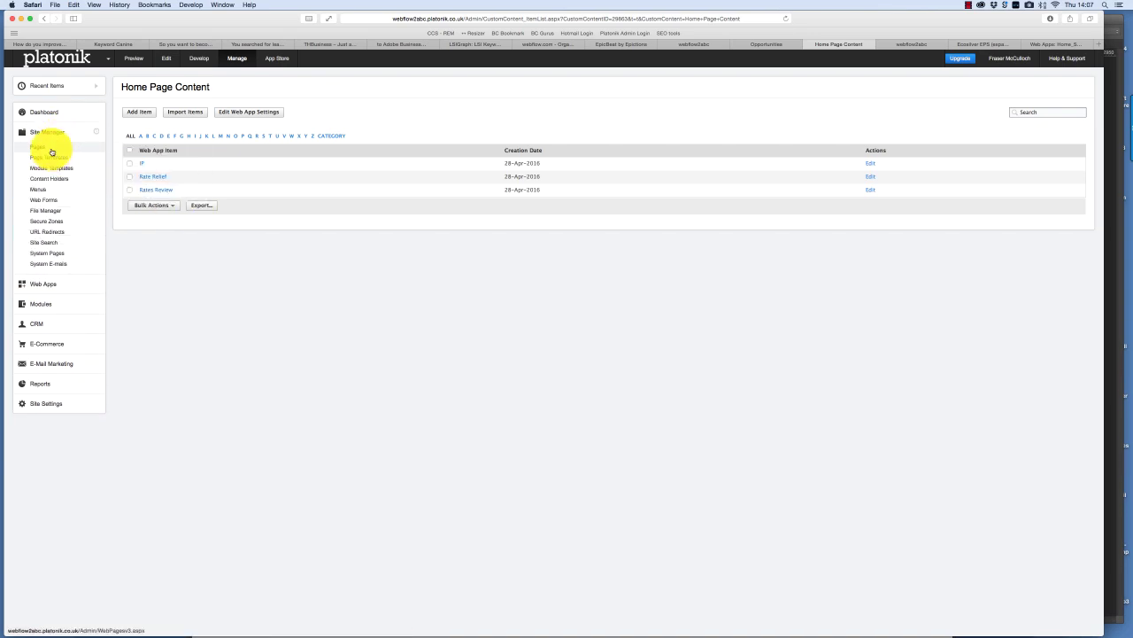
pyautogui.click(50, 151)
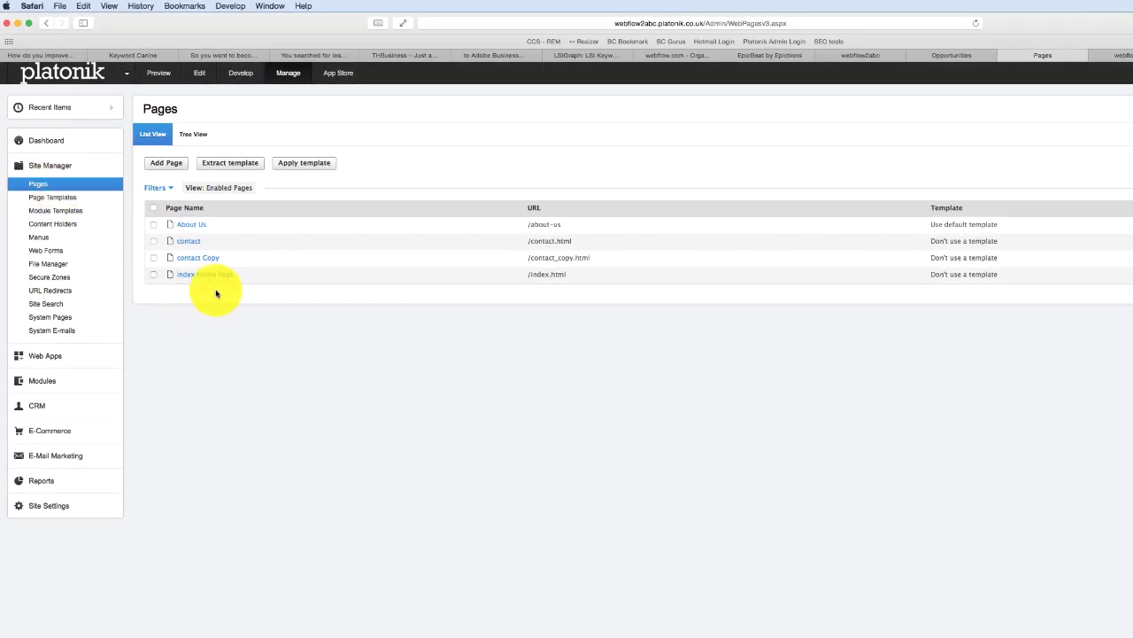
pyautogui.click(217, 279)
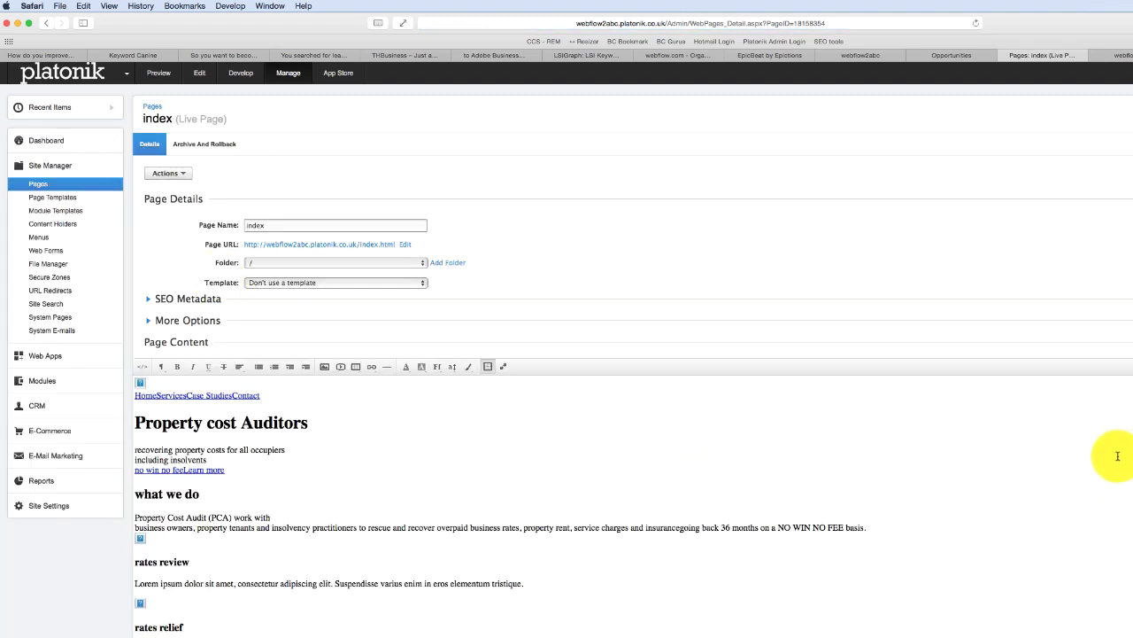
# - Show the index page as HTML source and select the three white-box columns on lines 54–71
pyautogui.scroll(-5, 501, 507)
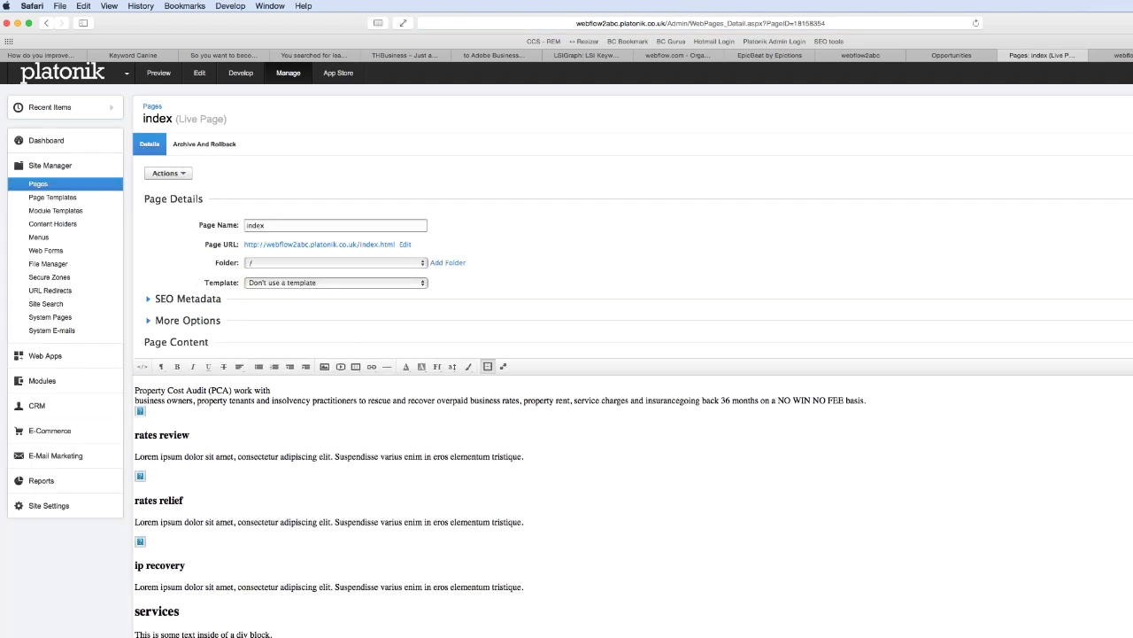
pyautogui.scroll(1, 500, 505)
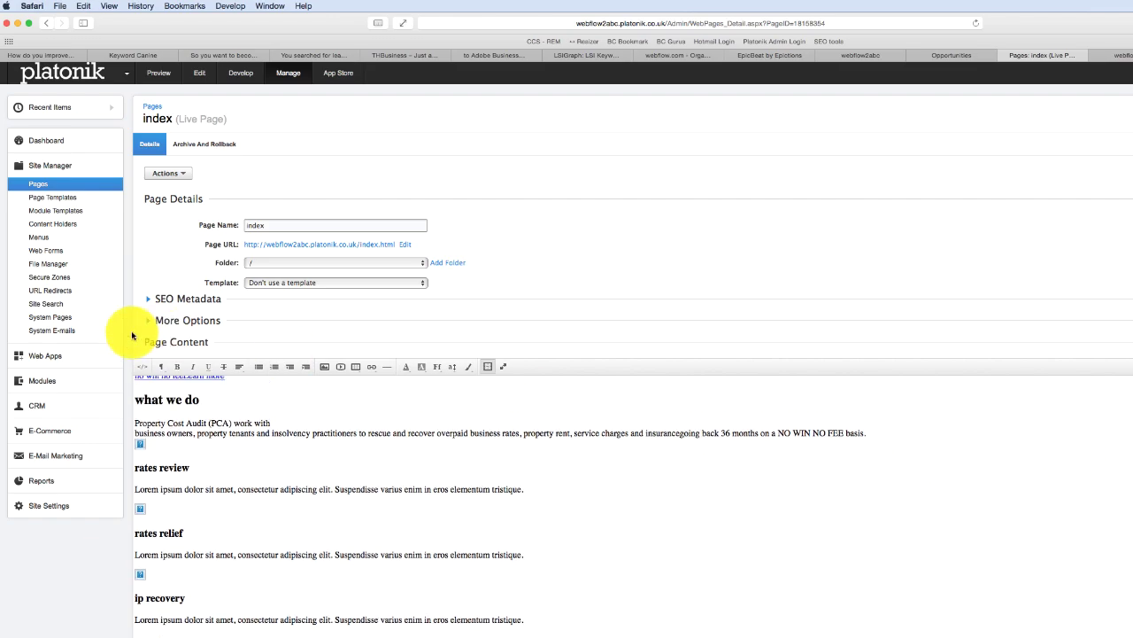
pyautogui.click(141, 366)
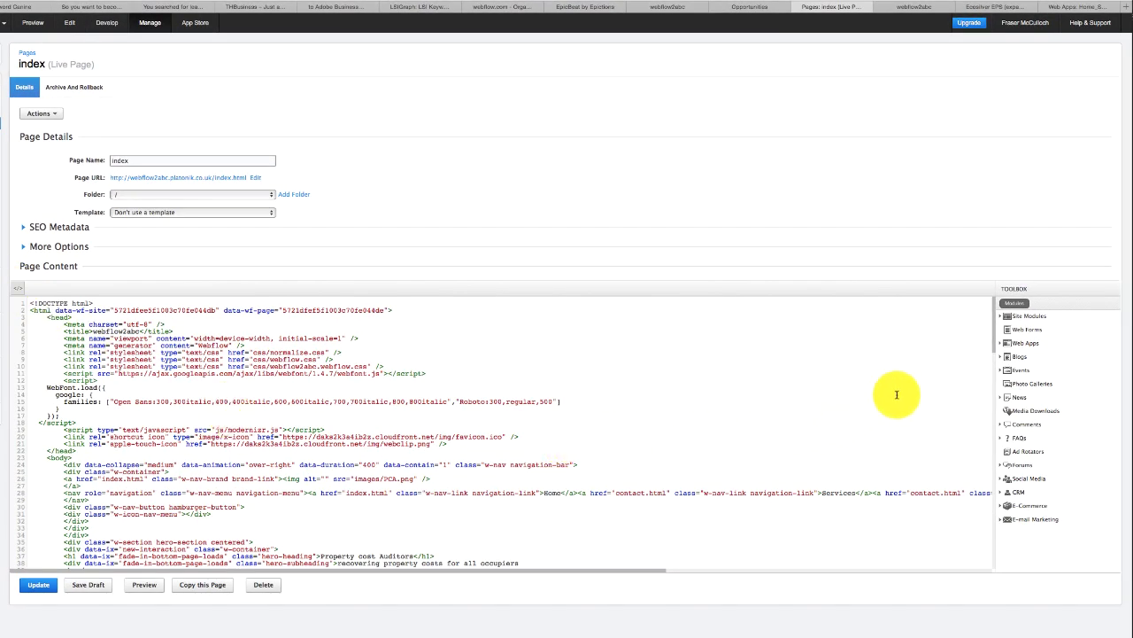
pyautogui.scroll(-6, 983, 355)
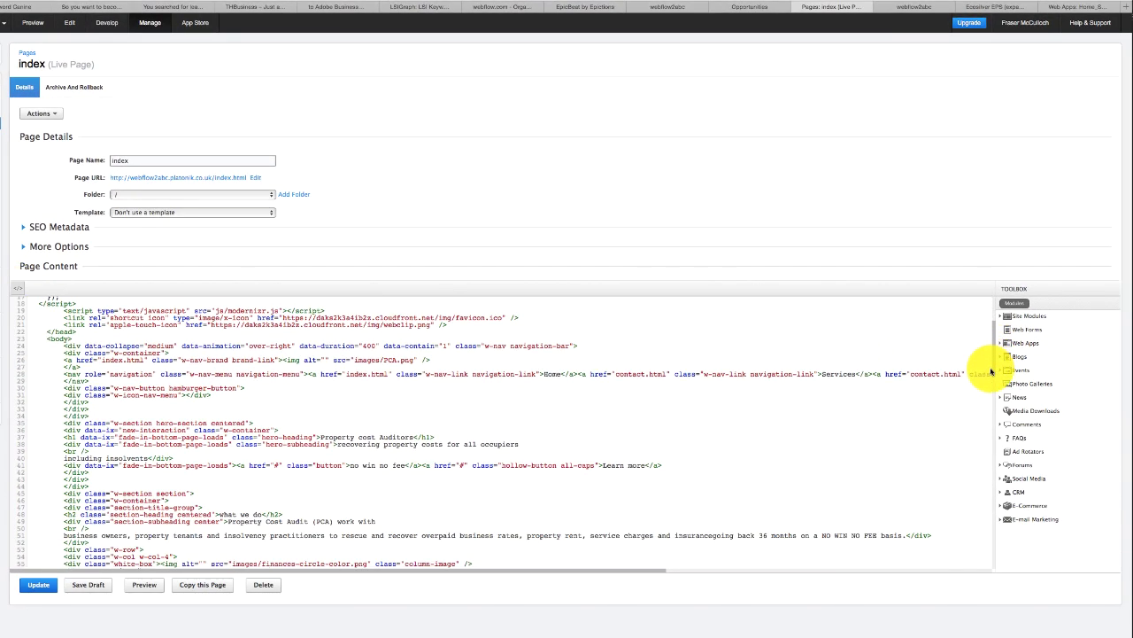
pyautogui.scroll(-5, 990, 380)
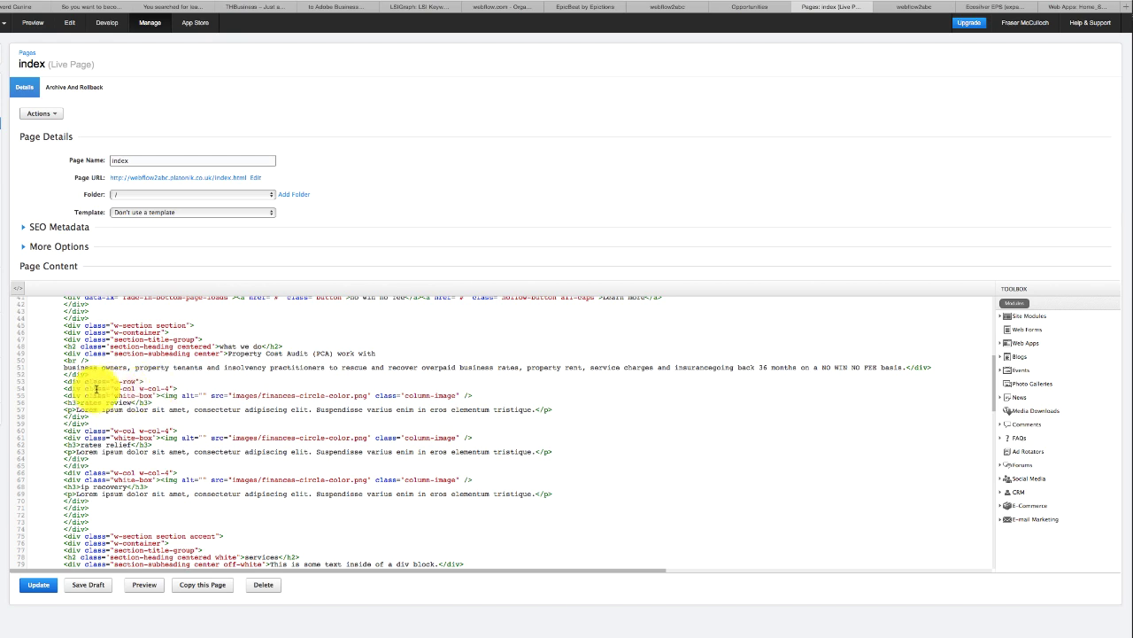
pyautogui.moveTo(64, 387); pyautogui.dragTo(166, 410)
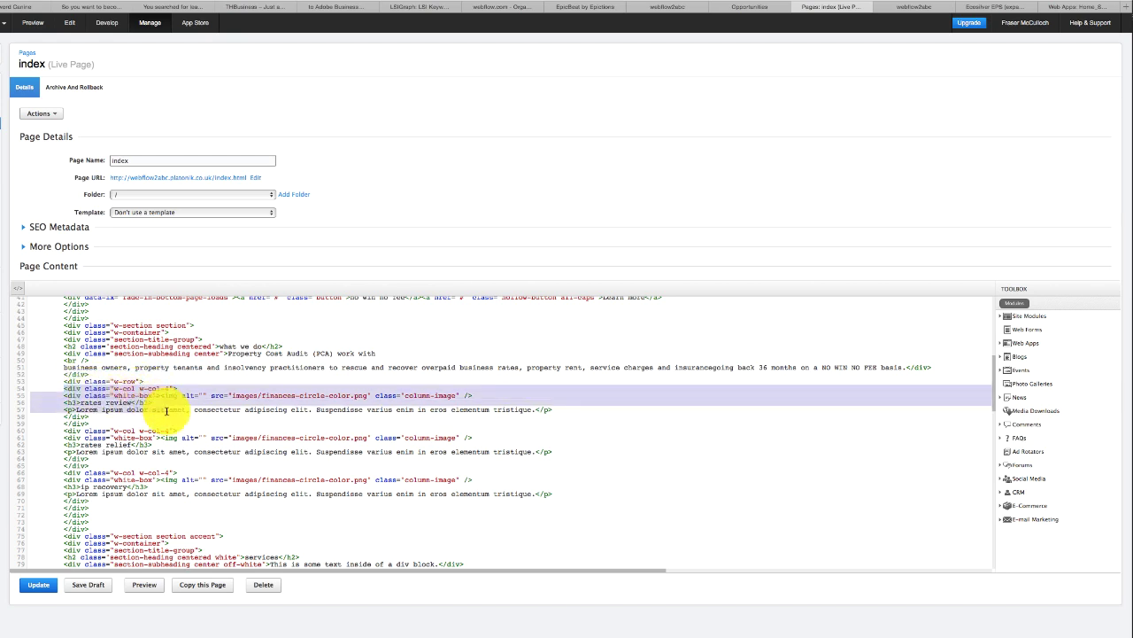
pyautogui.hotkey('shift', 'Down')
pyautogui.hotkey('shift', 'Down')
pyautogui.hotkey('shift', 'Down')
pyautogui.hotkey('shift', 'Down')
pyautogui.hotkey('shift', 'Down')
pyautogui.hotkey('shift', 'Down')
pyautogui.hotkey('shift', 'Down')
pyautogui.hotkey('shift', 'Down')
pyautogui.hotkey('shift', 'Down')
pyautogui.hotkey('shift', 'Down')
pyautogui.hotkey('shift', 'Down')
pyautogui.hotkey('shift', 'Down')
pyautogui.hotkey('shift', 'Down')
pyautogui.hotkey('shift', 'Down')
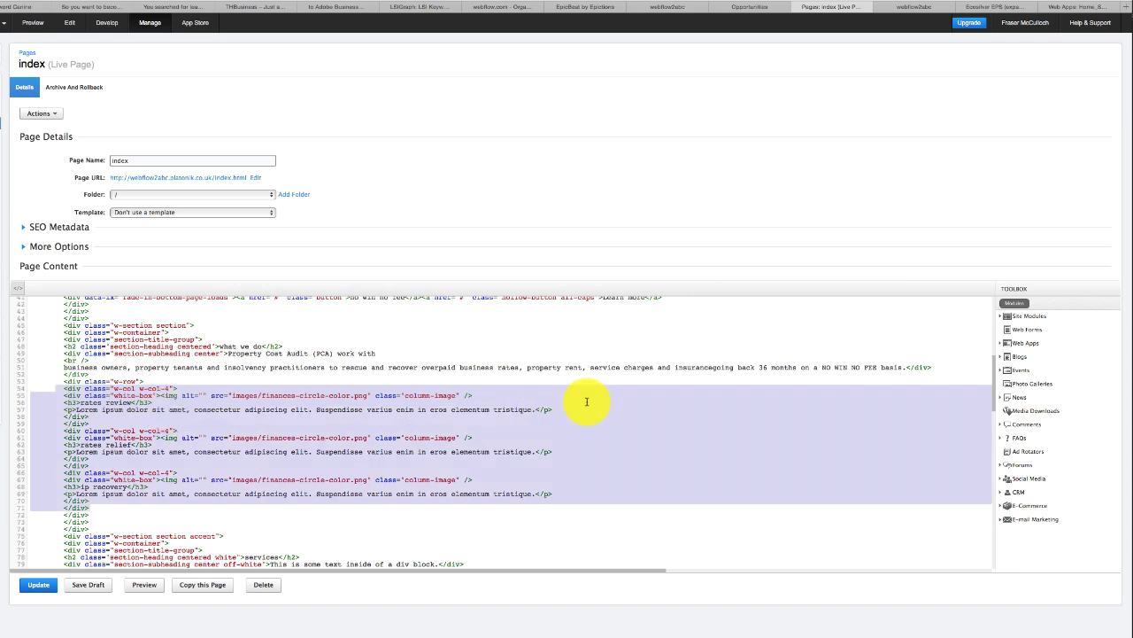
# - Replace the selected boxes with a Home Page Content web app item list module showing All Items
pyautogui.click(1009, 346)
pyautogui.click(1032, 358)
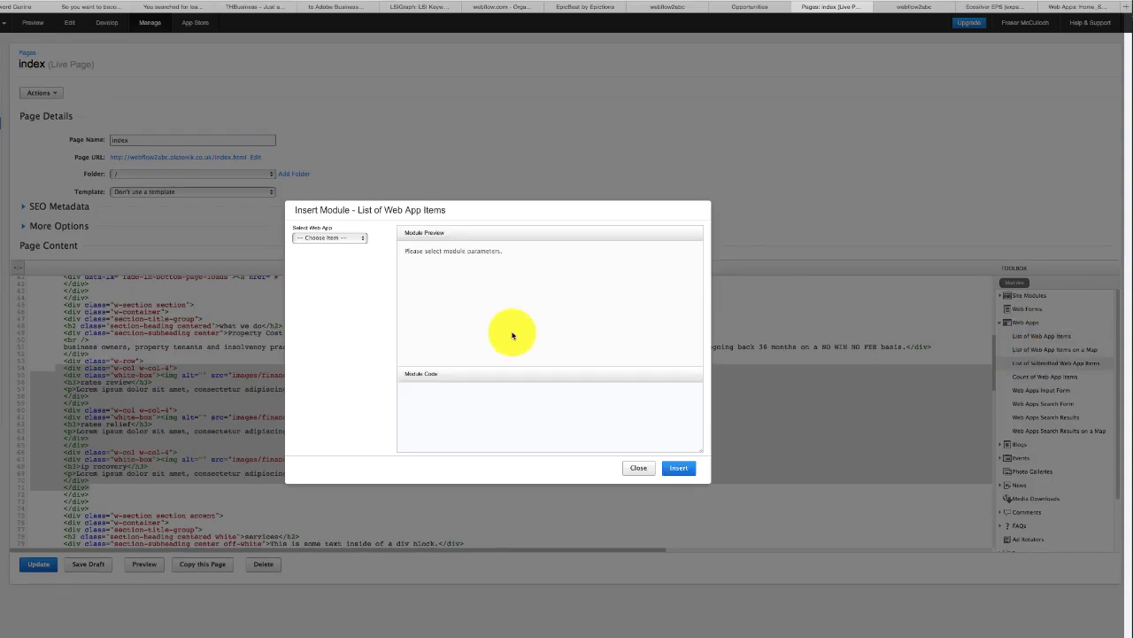
pyautogui.click(334, 236)
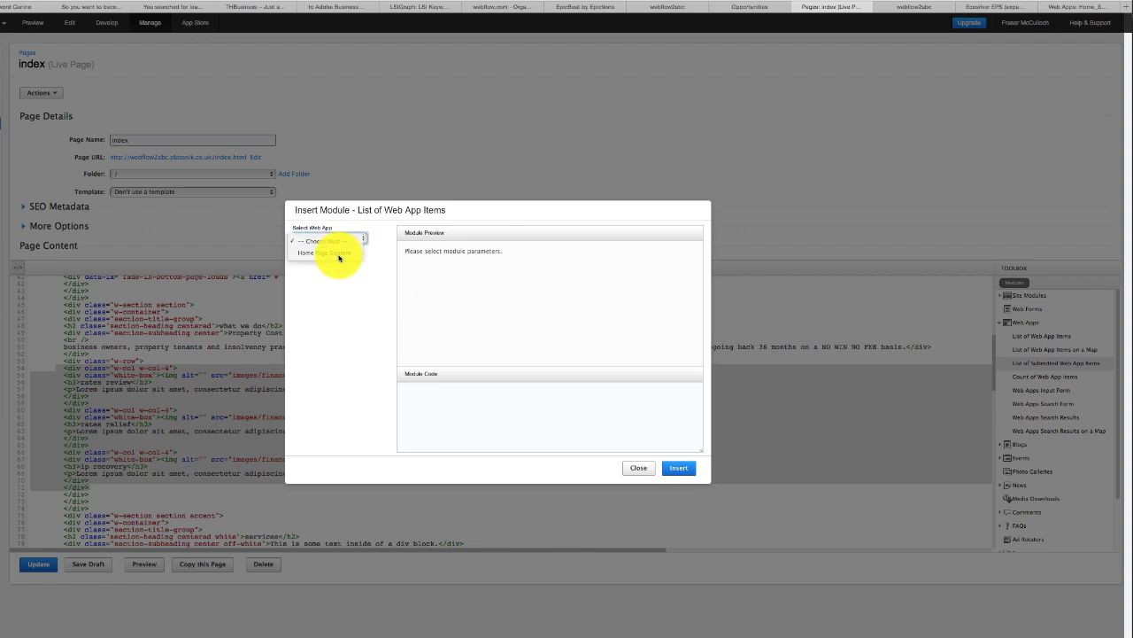
pyautogui.click(338, 255)
pyautogui.click(336, 265)
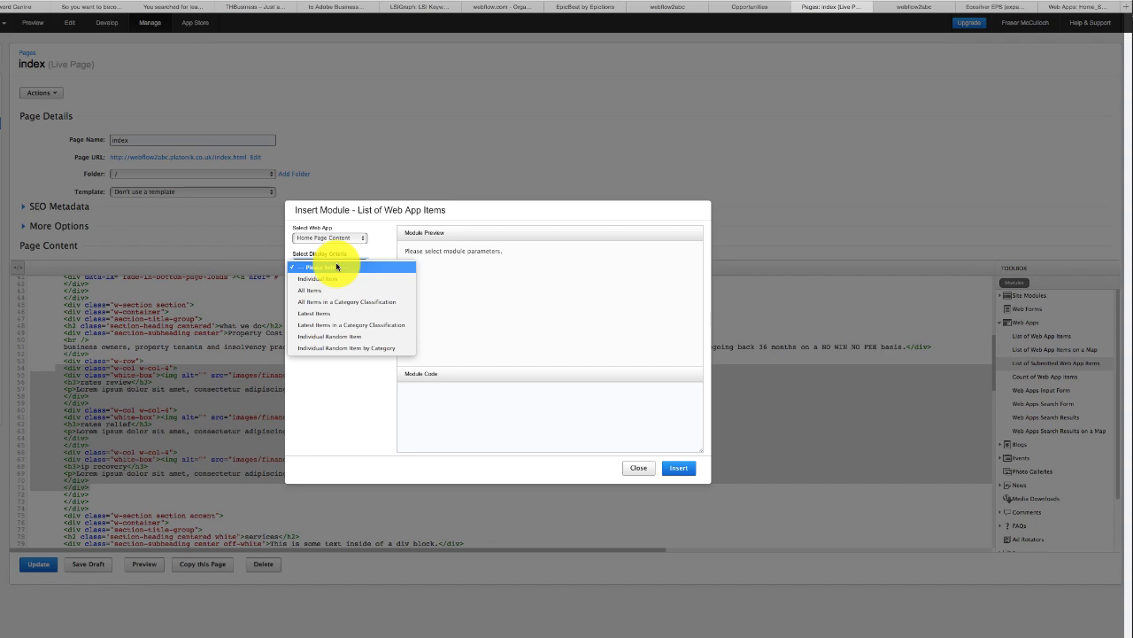
pyautogui.click(341, 290)
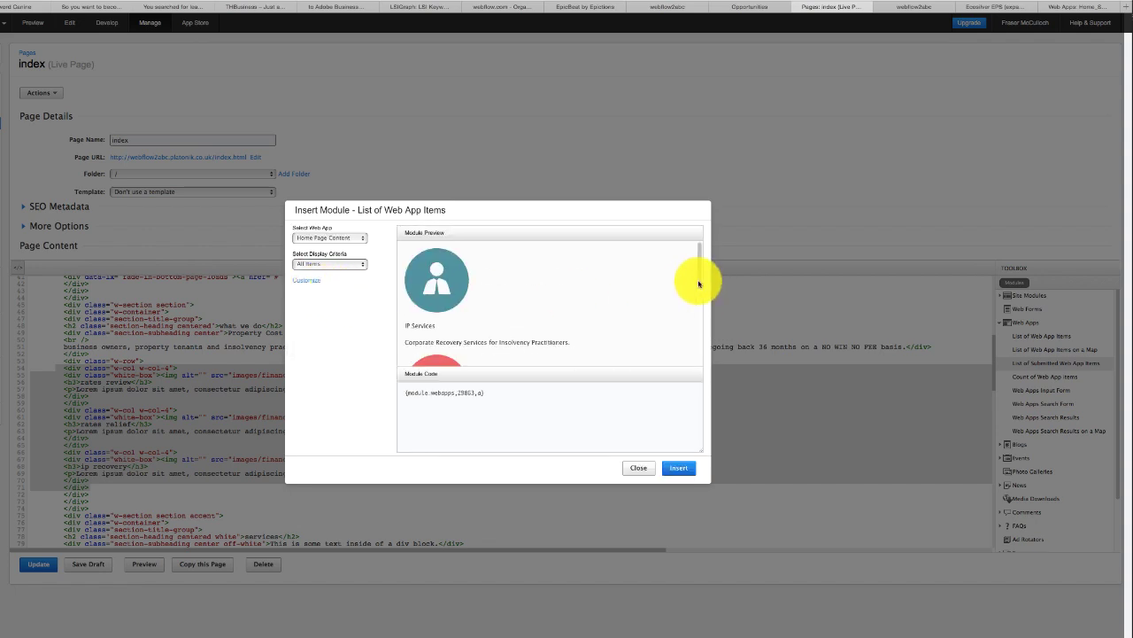
pyautogui.scroll(-1, 700, 285)
pyautogui.moveTo(700, 286); pyautogui.dragTo(688, 266)
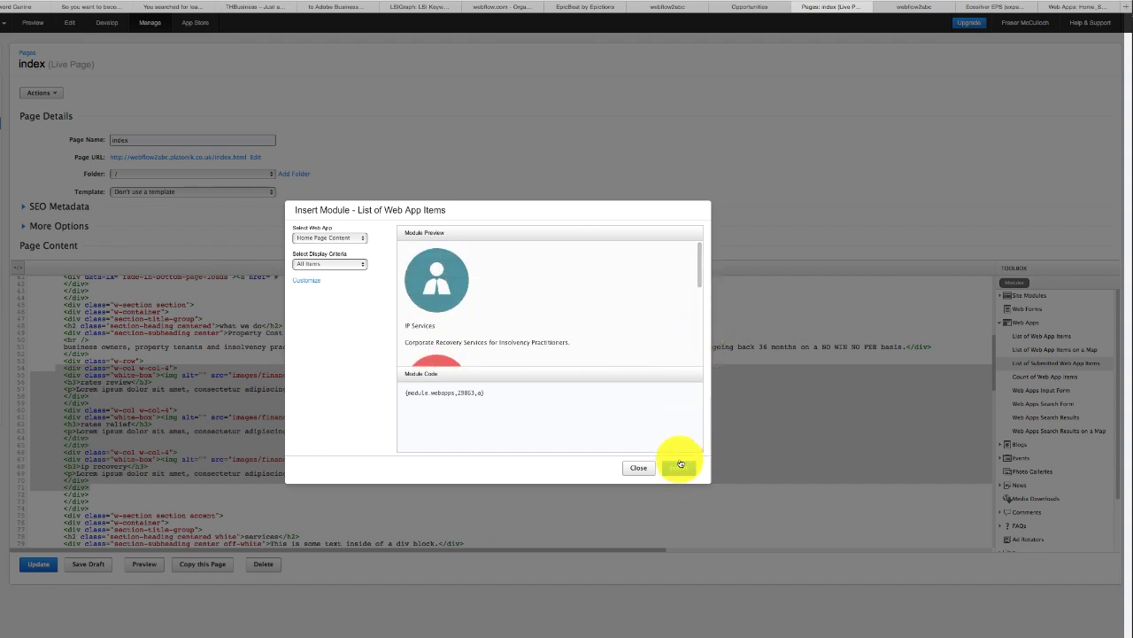
pyautogui.click(680, 471)
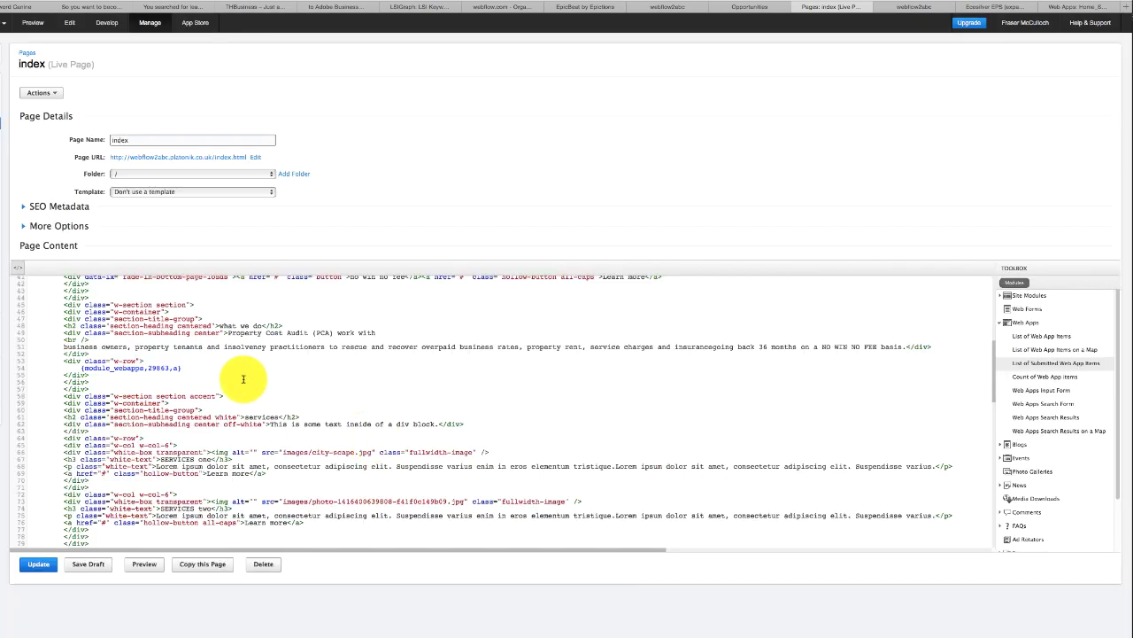
# - Publish the index page and reload the live site to see the IP Services, Rate Relief and Rates Review cards
pyautogui.click(39, 567)
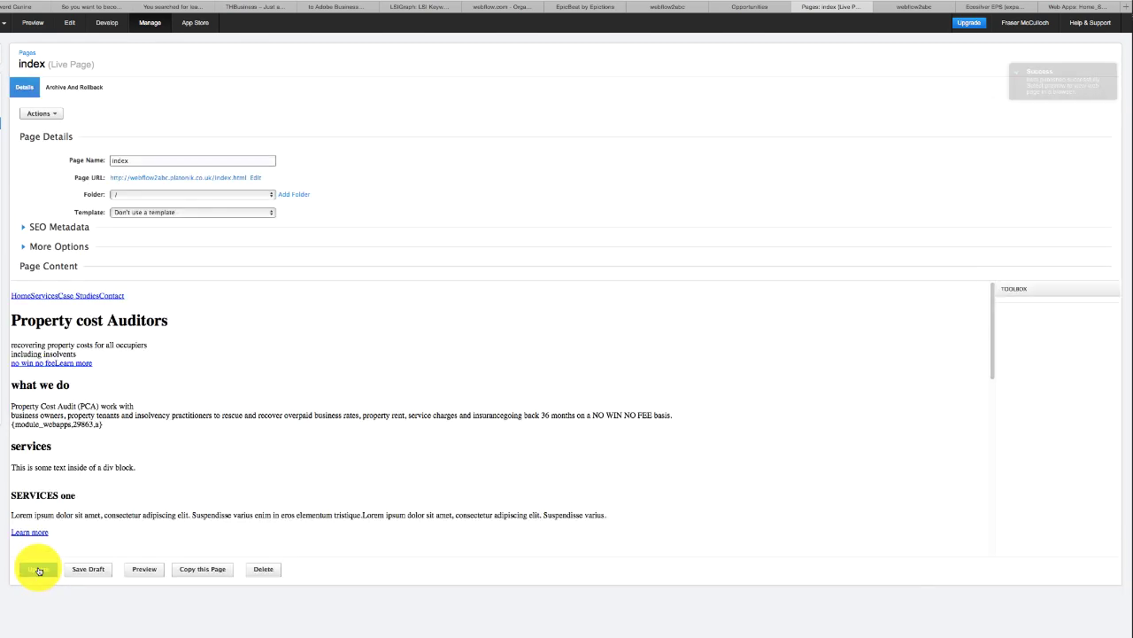
pyautogui.click(18, 288)
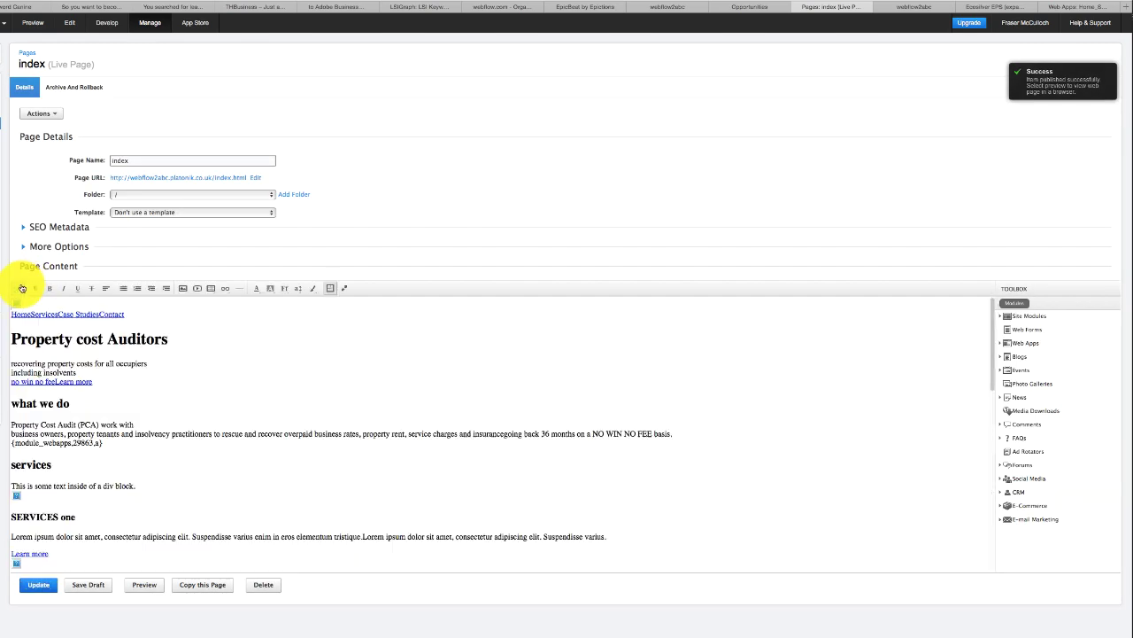
pyautogui.click(912, 8)
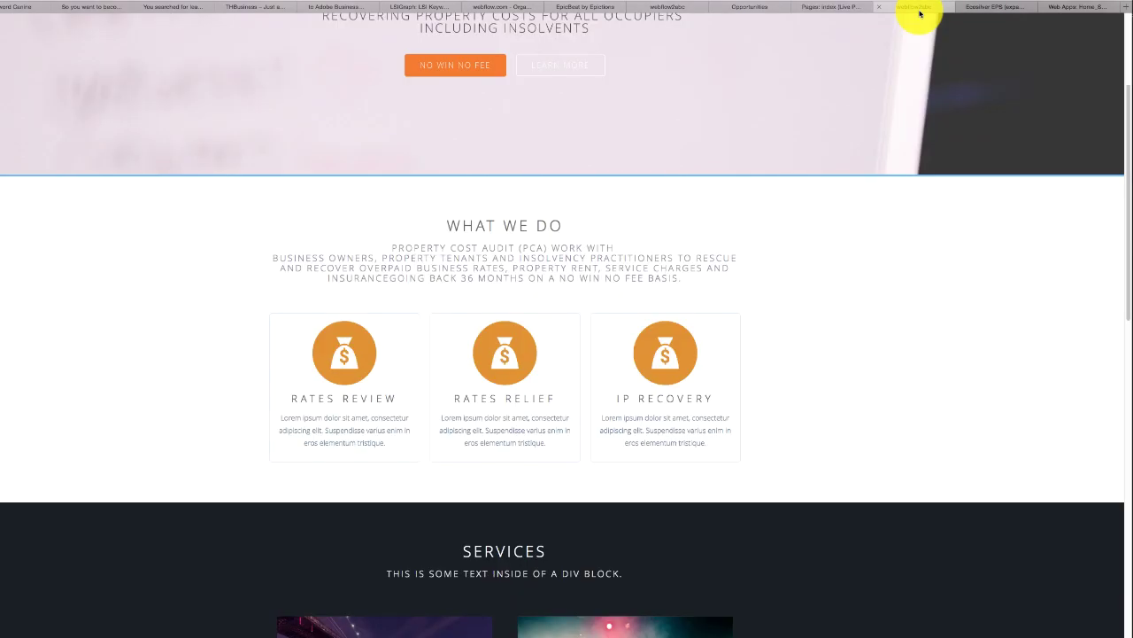
pyautogui.press('super+r')
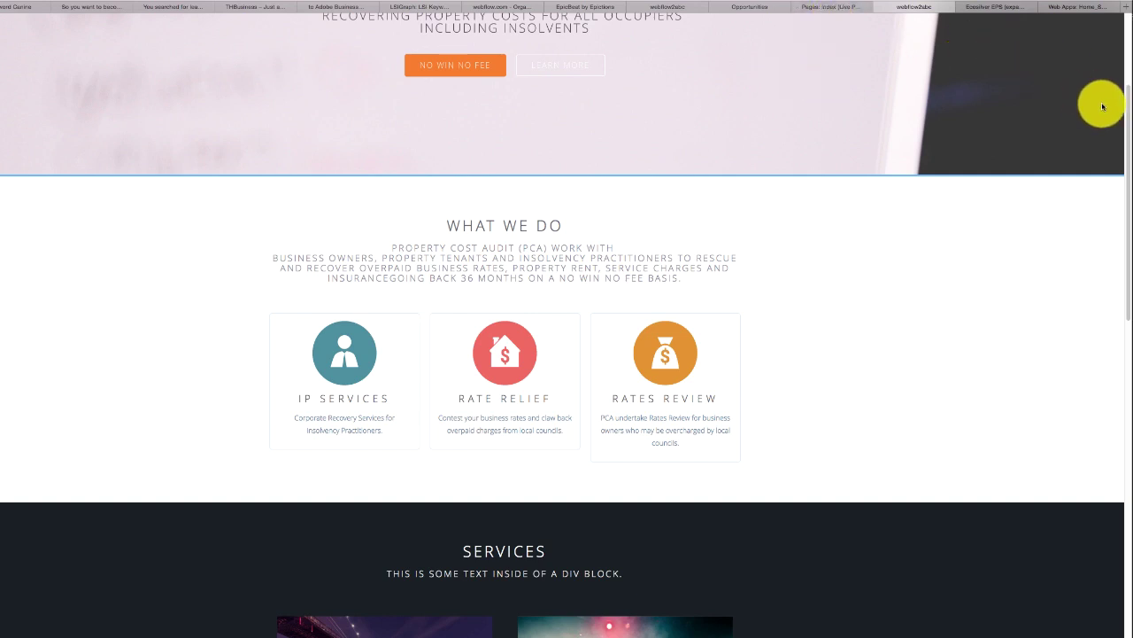
pyautogui.moveTo(1126, 90); pyautogui.dragTo(1128, 74)
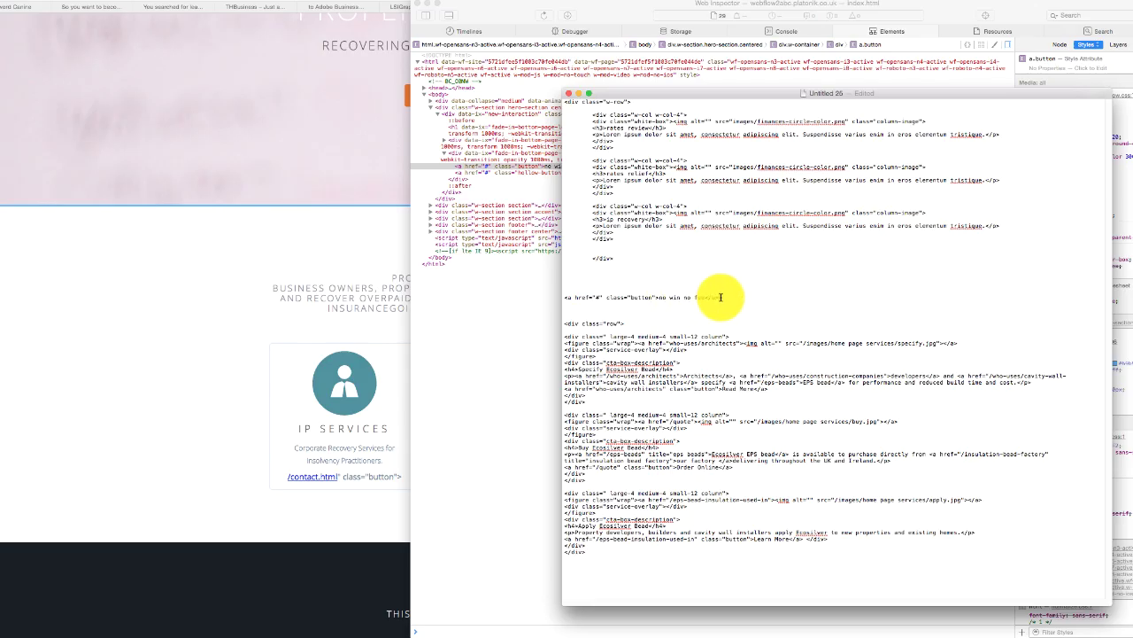
# - Select the <a href="#" class="button">no win no fee</a> line in the TextEdit notes
pyautogui.moveTo(720, 297); pyautogui.dragTo(563, 299)
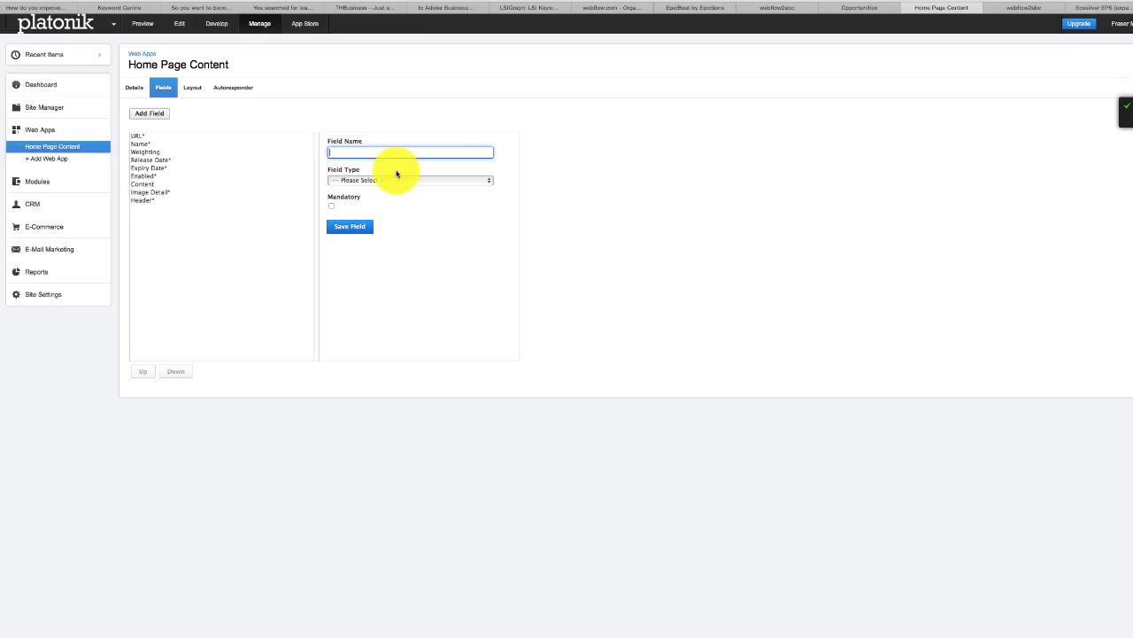
# - Add a Button Link field of type Text (String)
pyautogui.write('But')
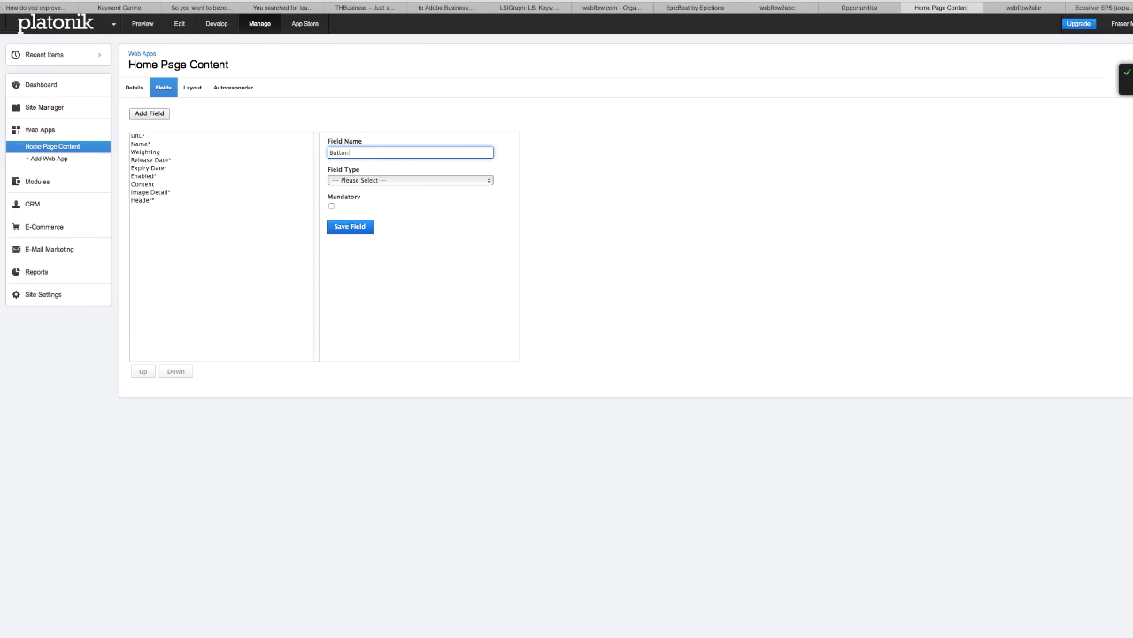
pyautogui.write('ton')
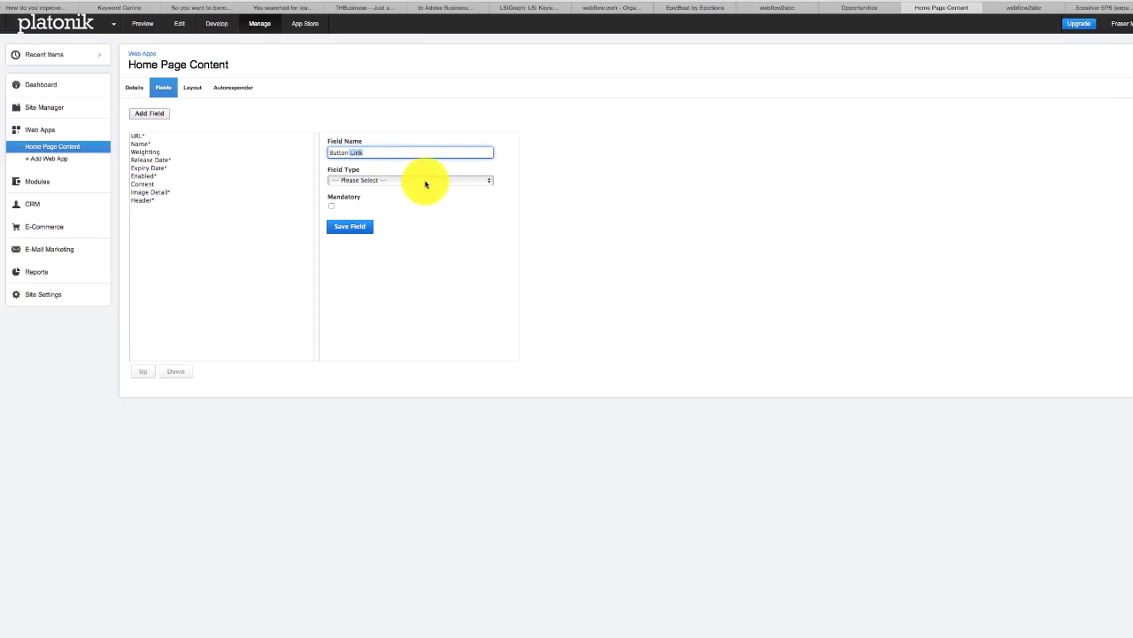
pyautogui.click(425, 179)
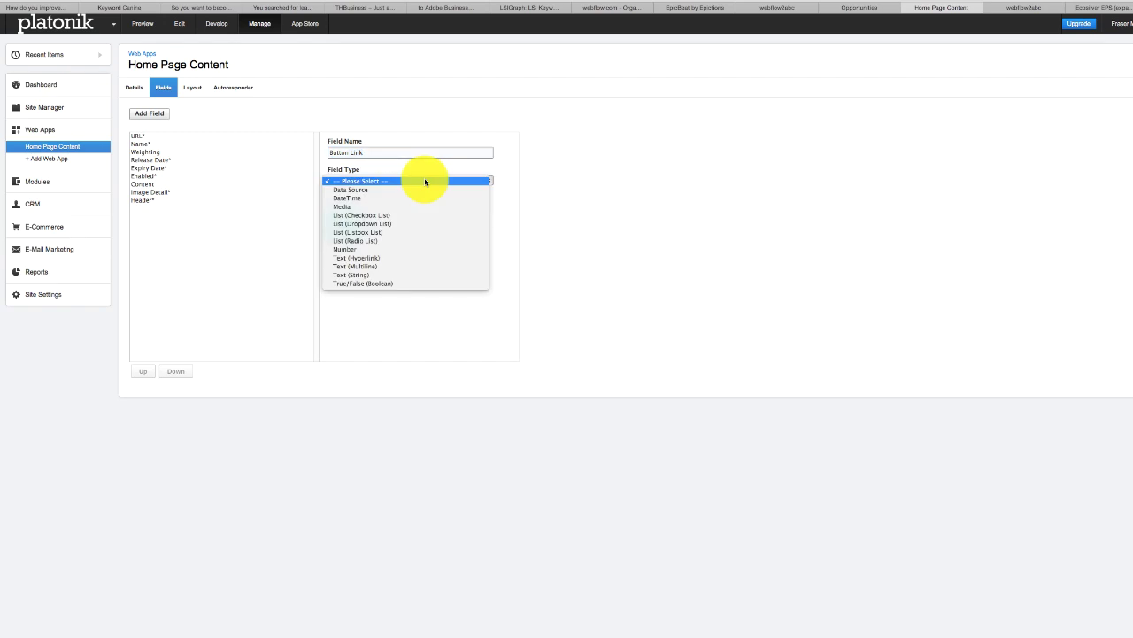
pyautogui.click(396, 276)
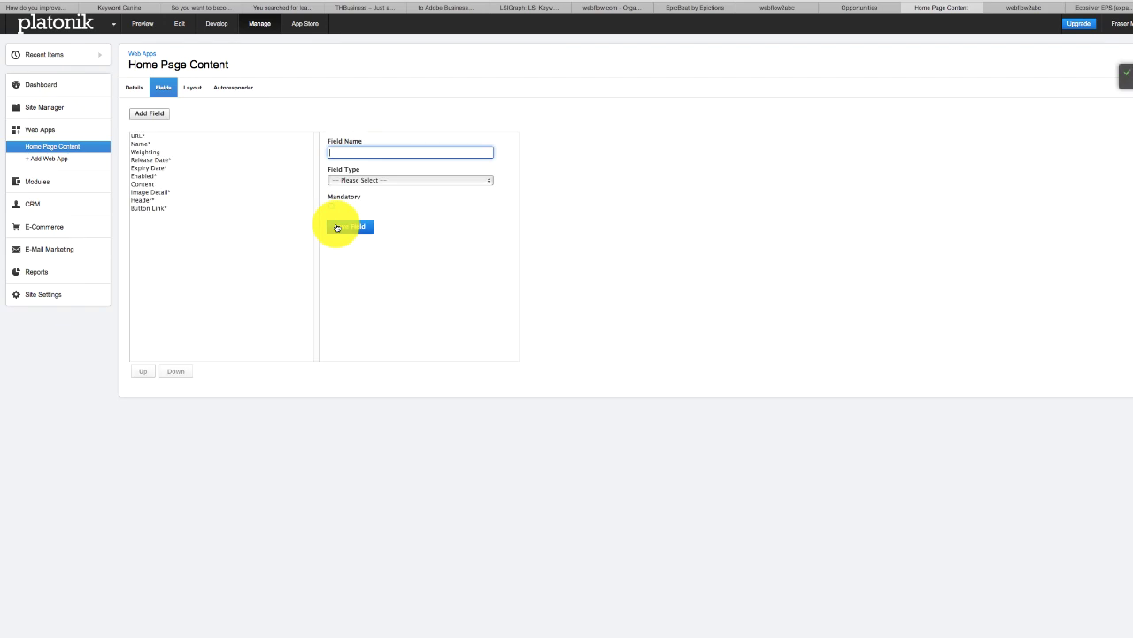
# - Add a mandatory Button Text field of type Text (String) and save it
pyautogui.click(352, 153)
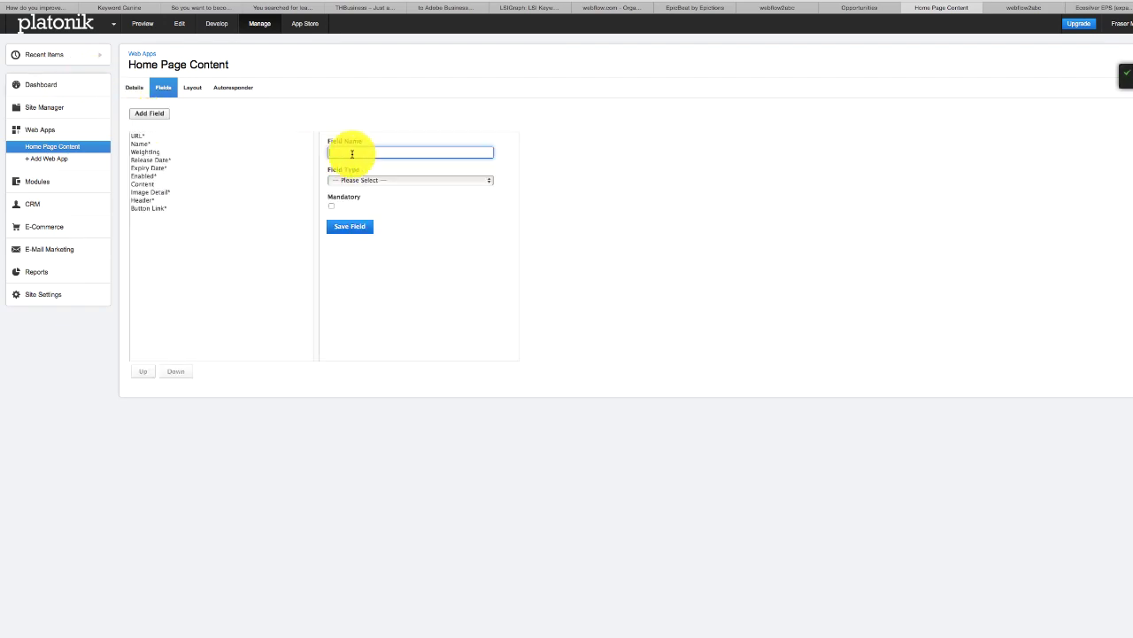
pyautogui.write('Button Text')
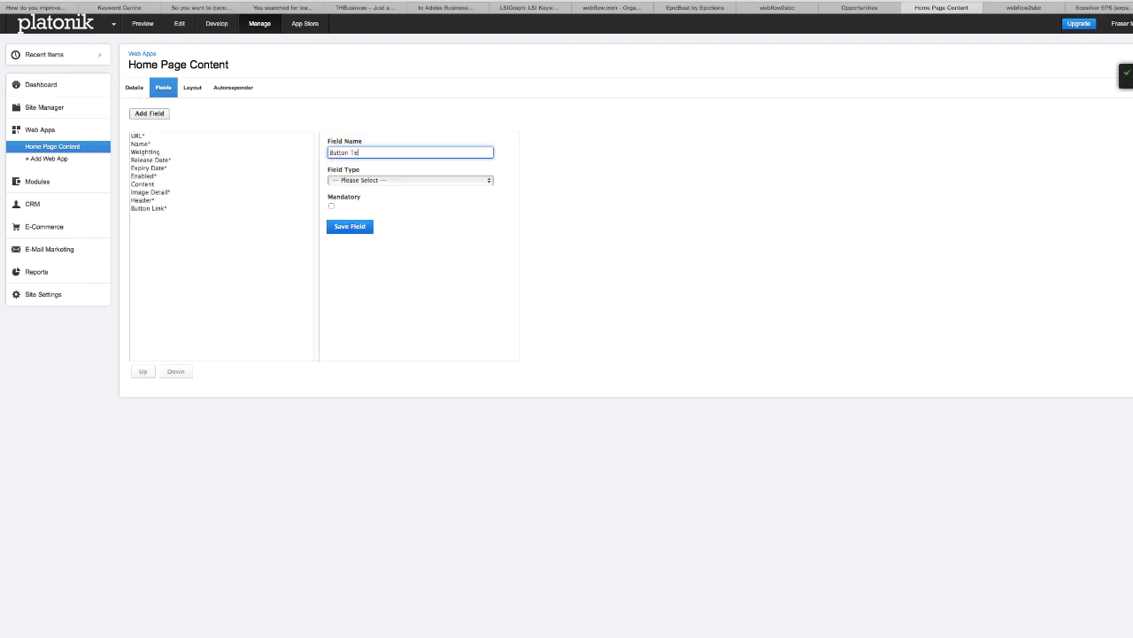
pyautogui.click(375, 181)
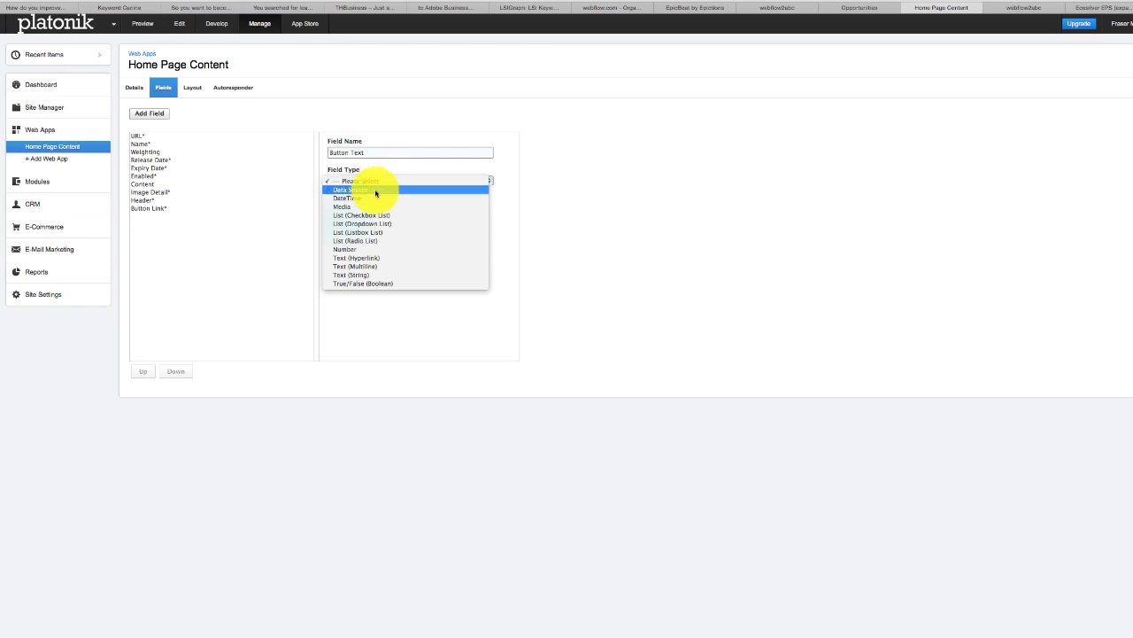
pyautogui.click(370, 275)
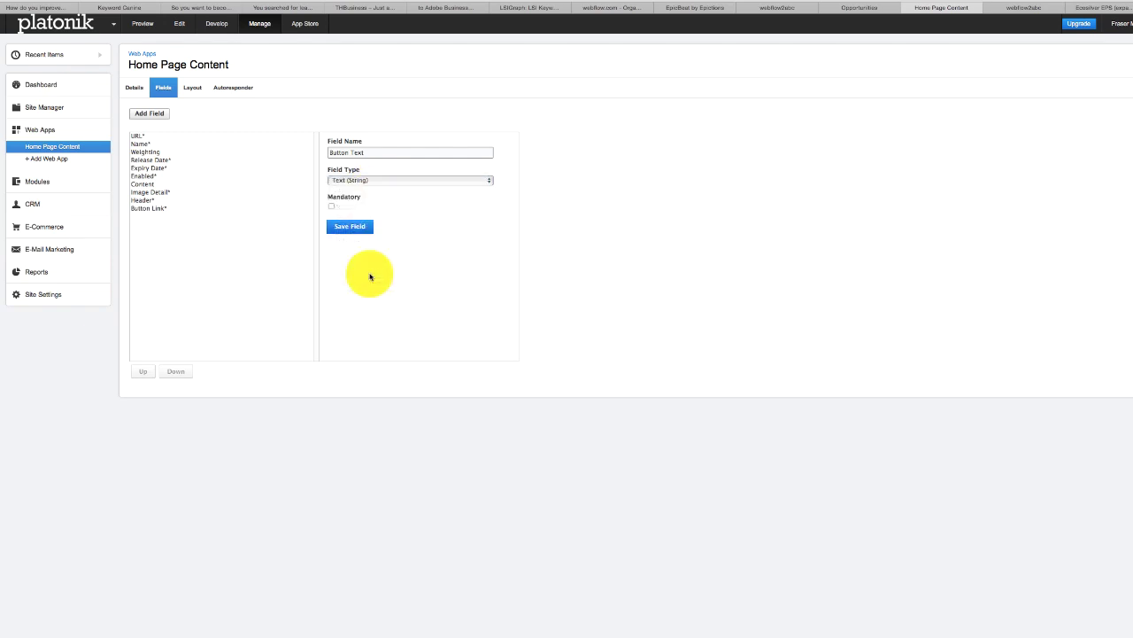
pyautogui.click(331, 206)
pyautogui.click(345, 226)
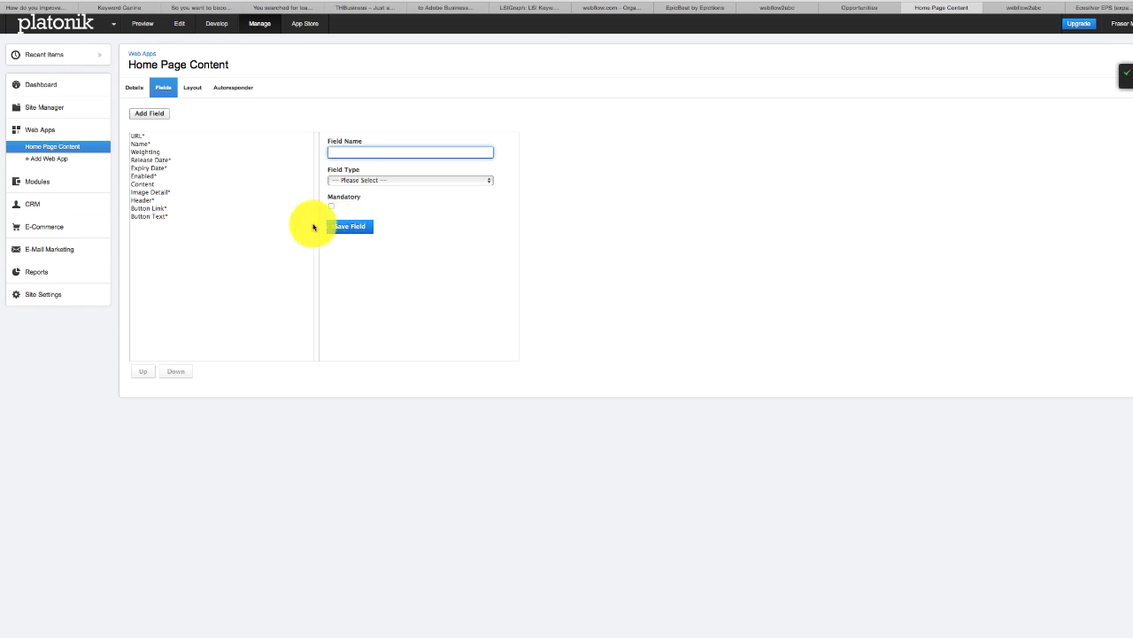
# - Replace the hand-typed button link in the Home Page Content list template with {tag_button link} and save
pyautogui.click(105, 146)
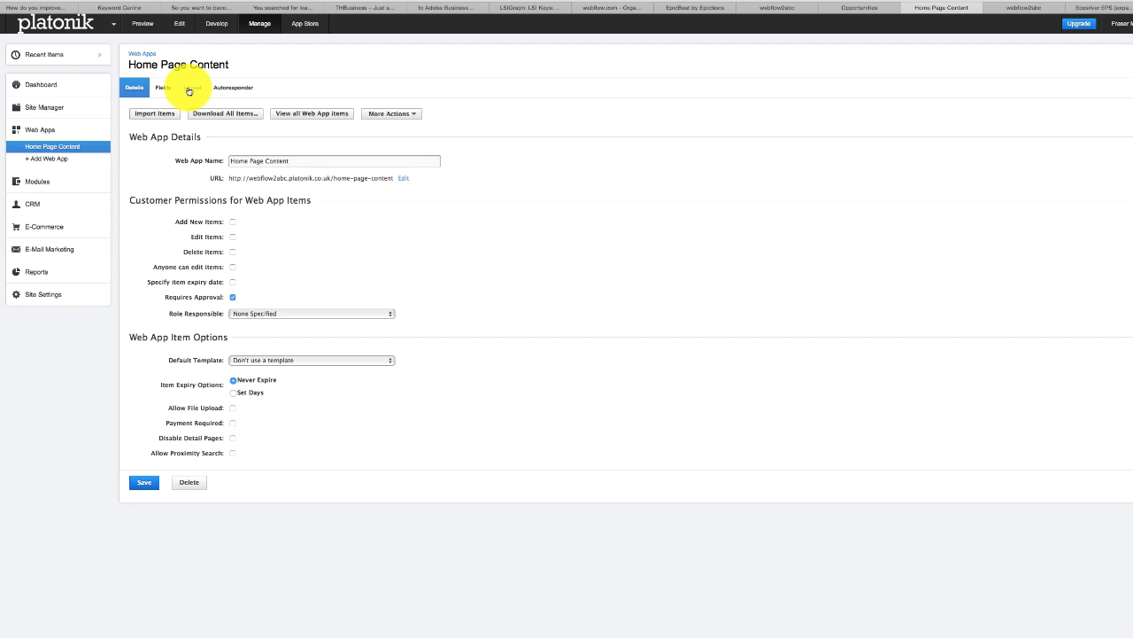
pyautogui.click(187, 90)
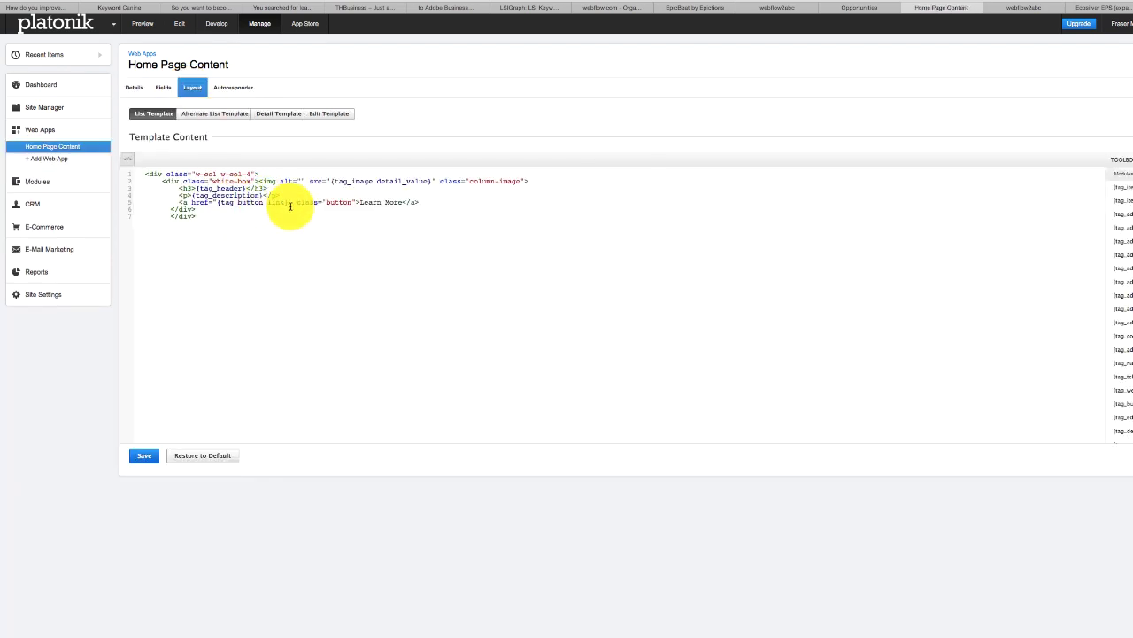
pyautogui.moveTo(289, 202); pyautogui.dragTo(217, 202)
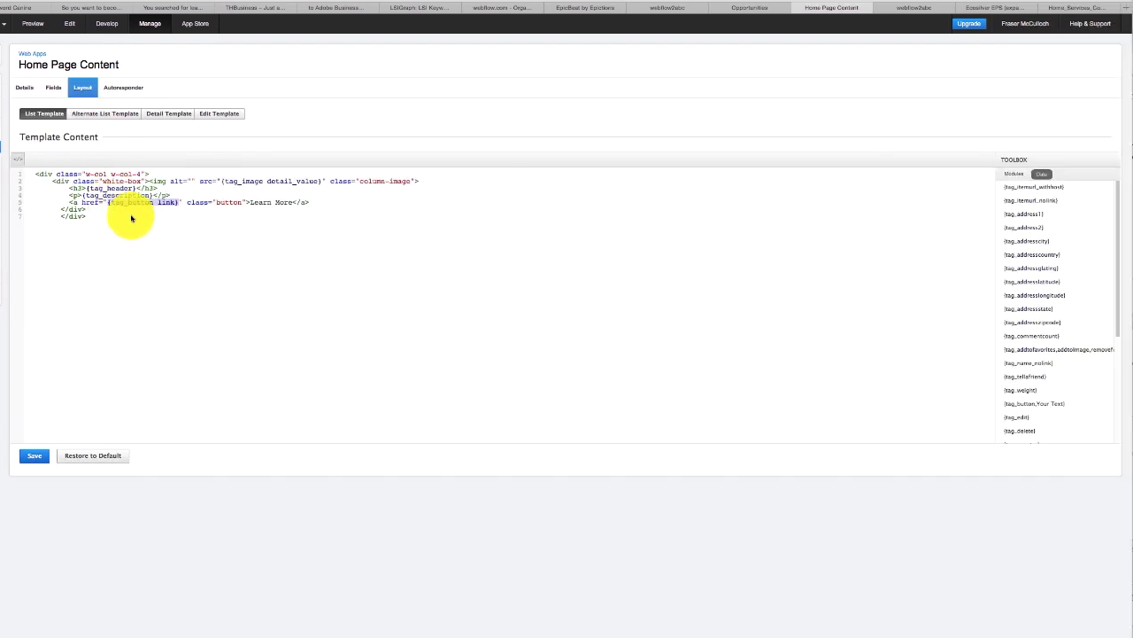
pyautogui.scroll(-4, 1114, 363)
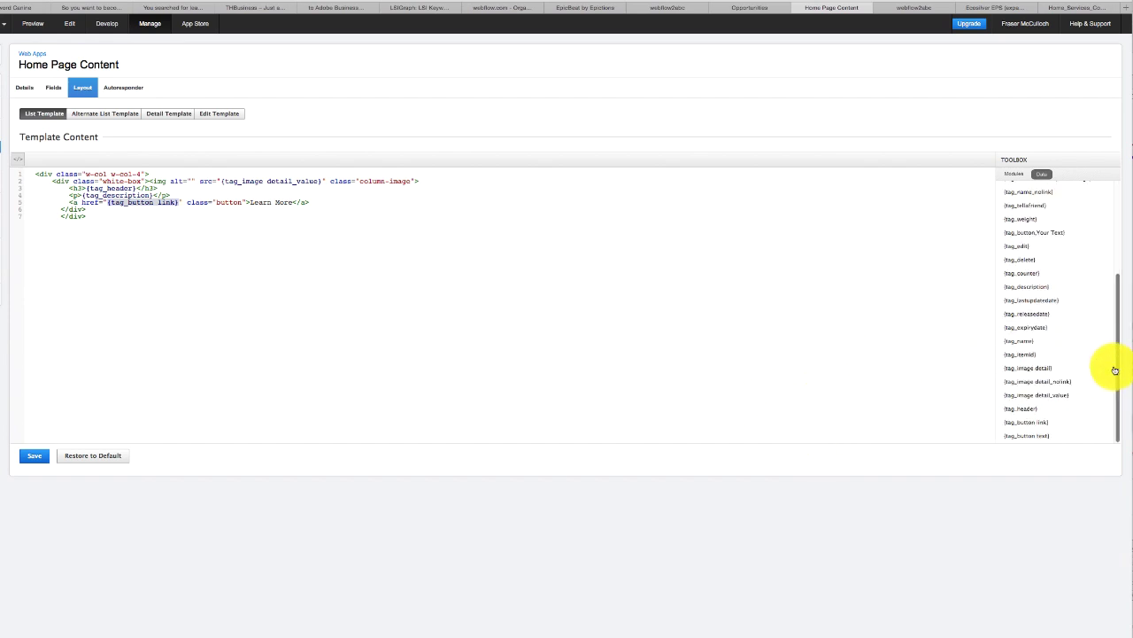
pyautogui.click(1044, 422)
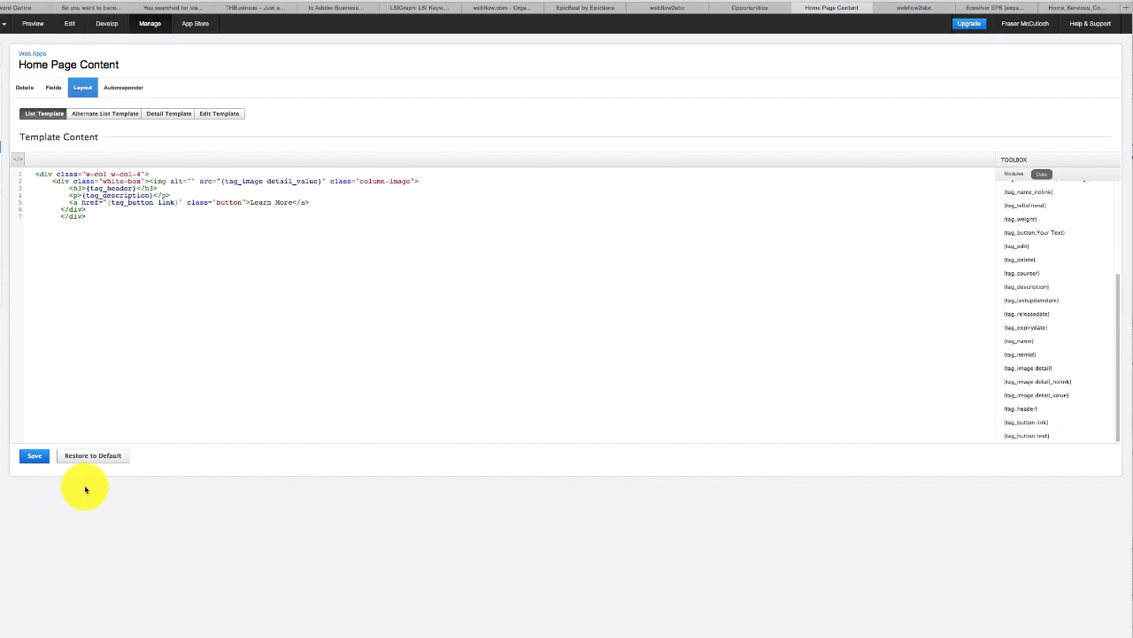
pyautogui.click(33, 457)
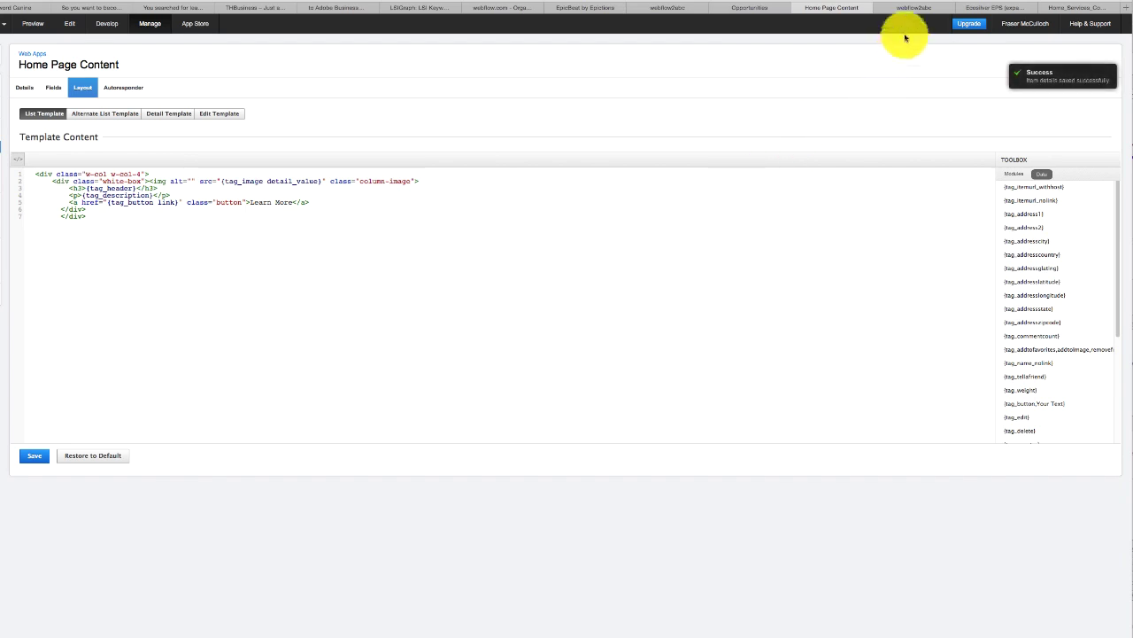
pyautogui.click(916, 9)
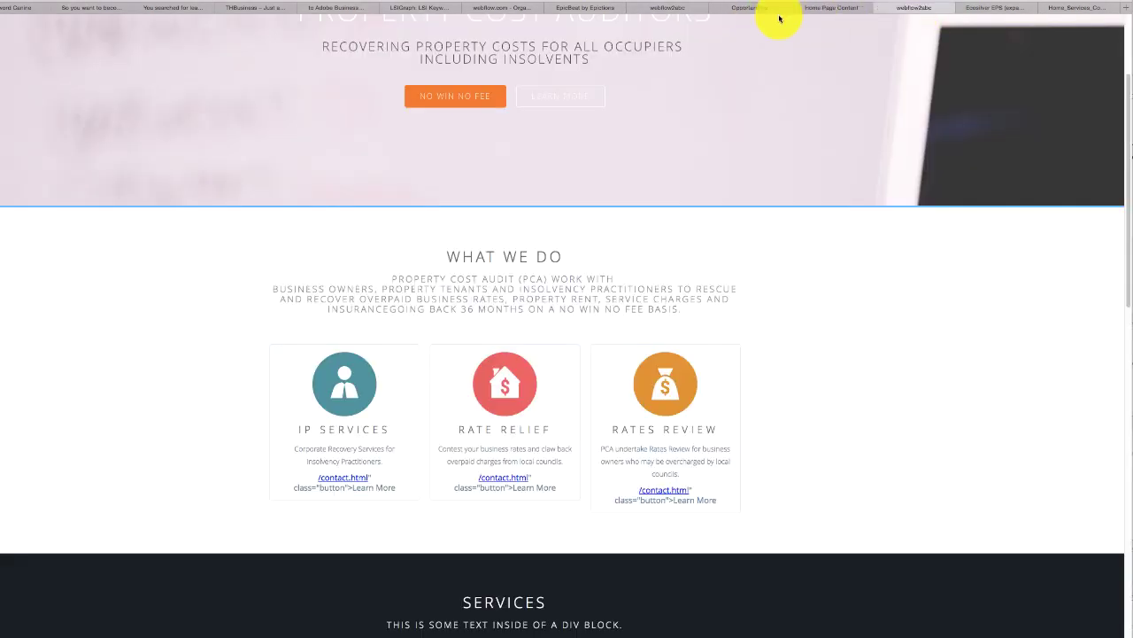
# - Reload the live home page to check the LEARN MORE buttons, then return to the list template
pyautogui.press('super+r')
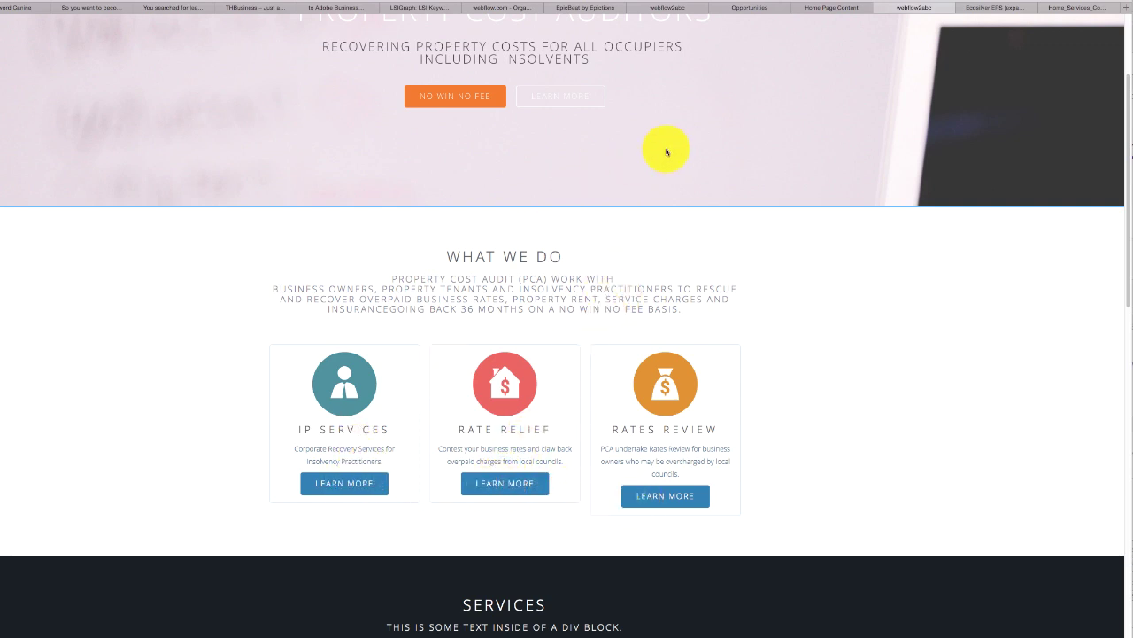
pyautogui.click(816, 12)
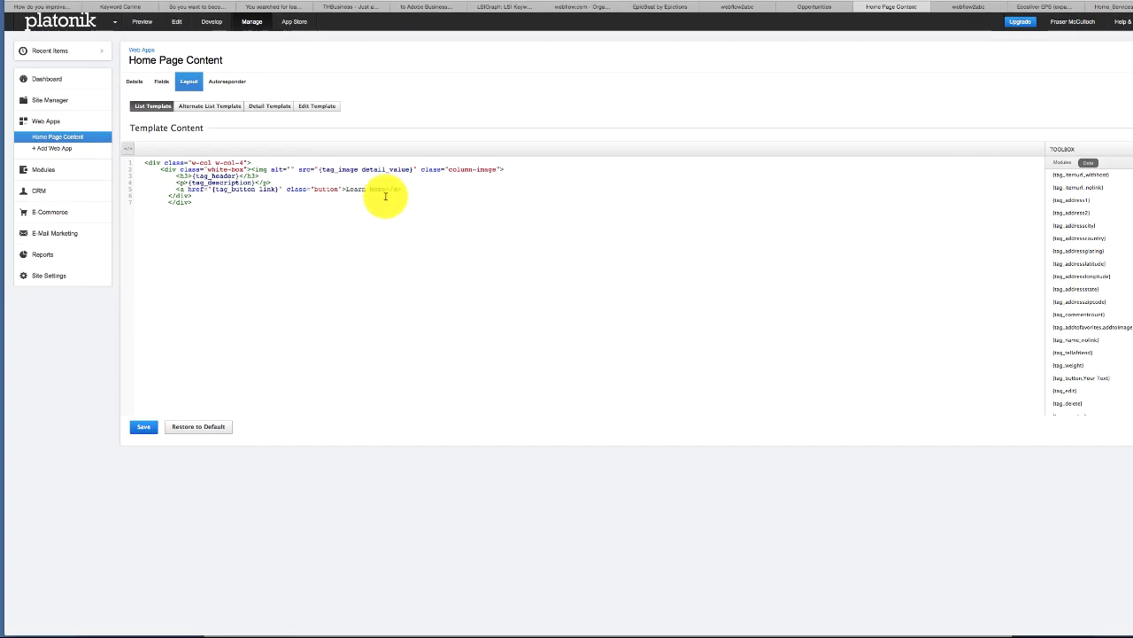
# - Replace the 'Learn More' button label in the list template with {tag_button text} and save
pyautogui.moveTo(386, 189); pyautogui.dragTo(863, 382)
pyautogui.scroll(-4, 1084, 327)
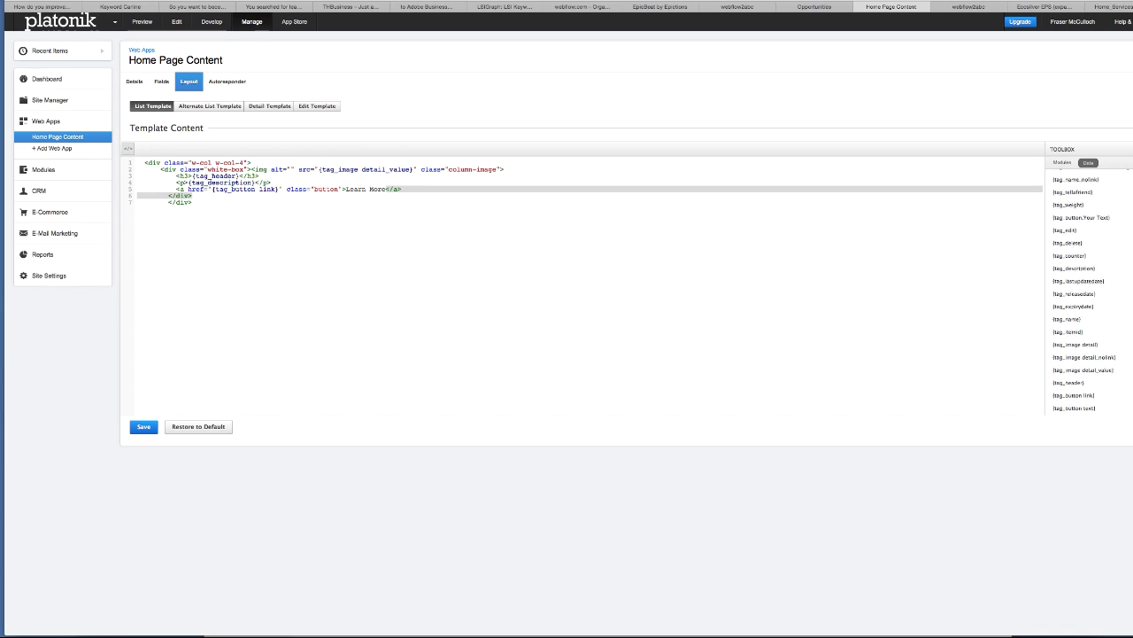
pyautogui.click(1075, 408)
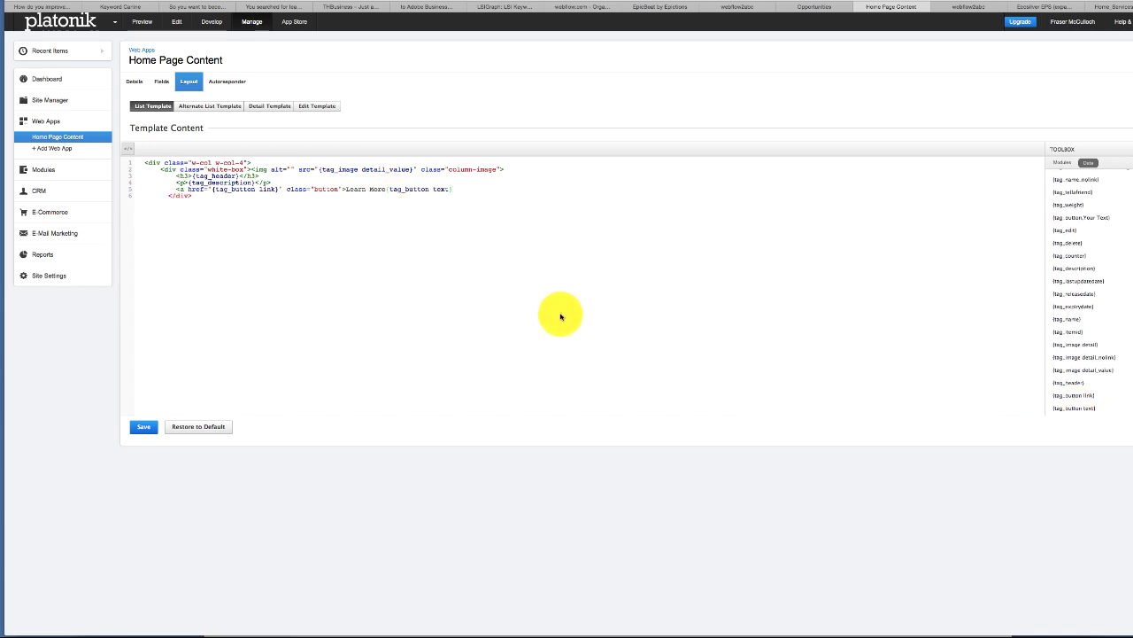
pyautogui.press('super+z')
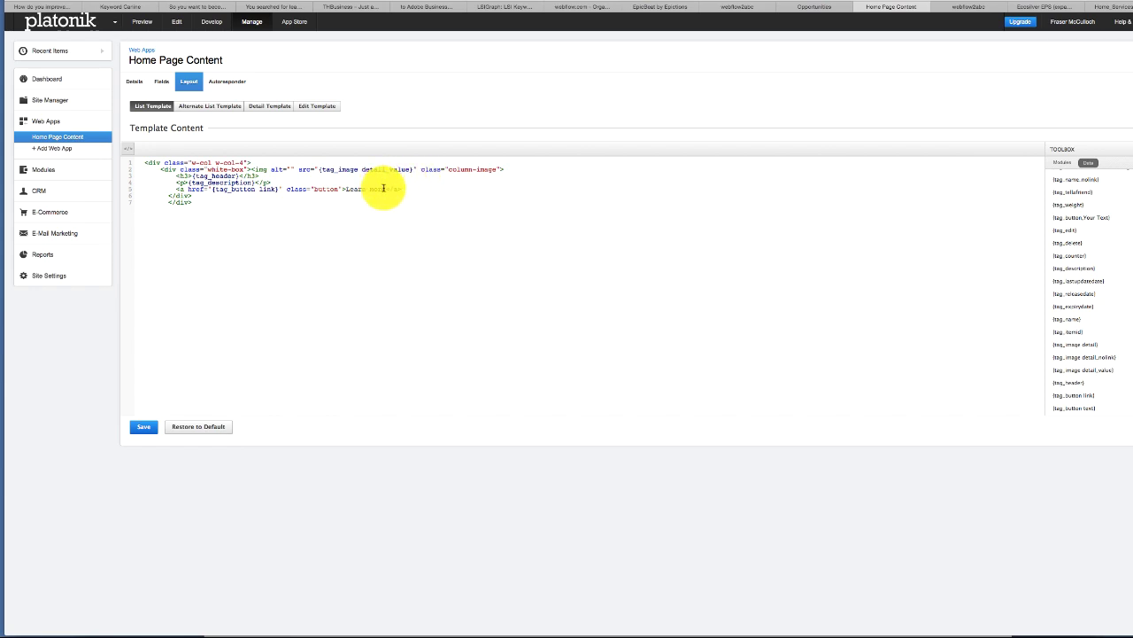
pyautogui.moveTo(385, 188); pyautogui.dragTo(349, 189)
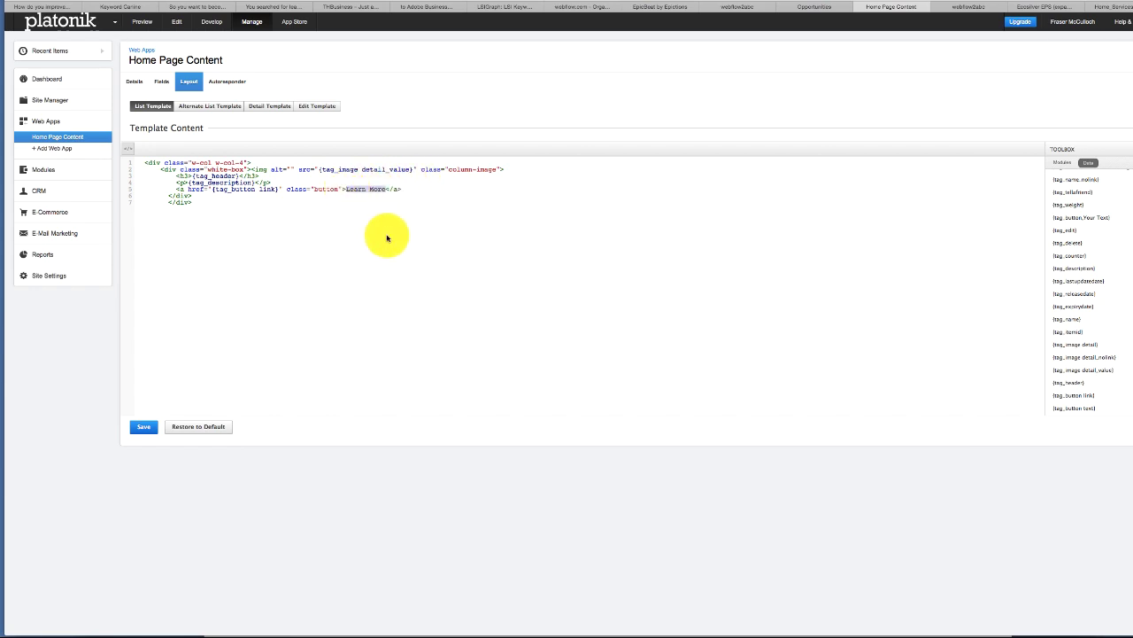
pyautogui.write('<a href="#" class="button">no win no fee</a>')
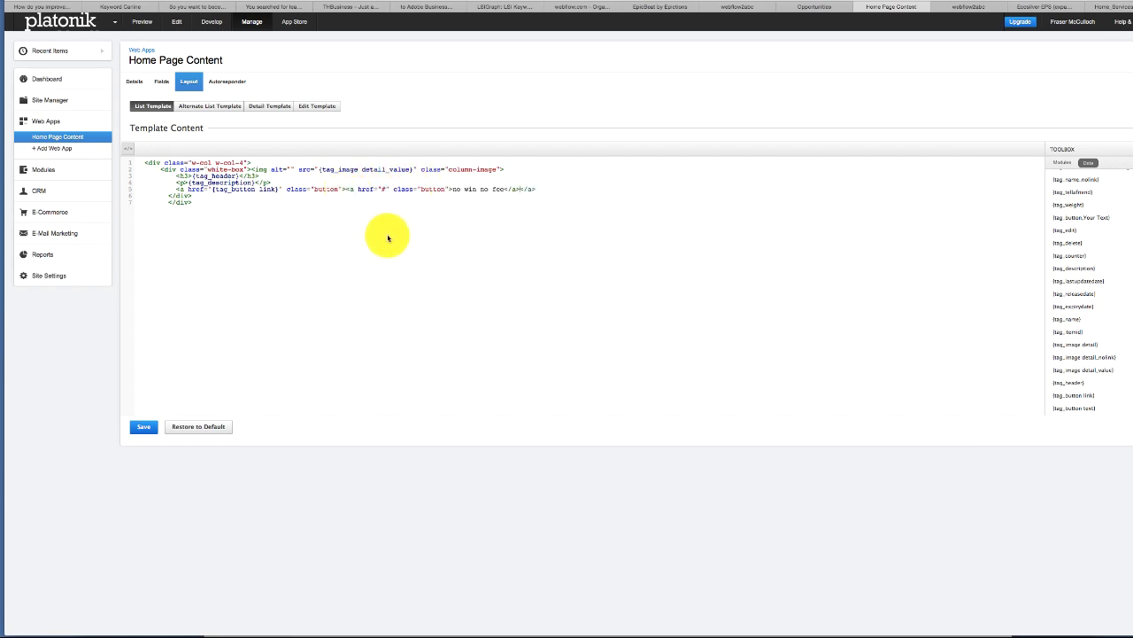
pyautogui.hotkey('ctrl', 'z')
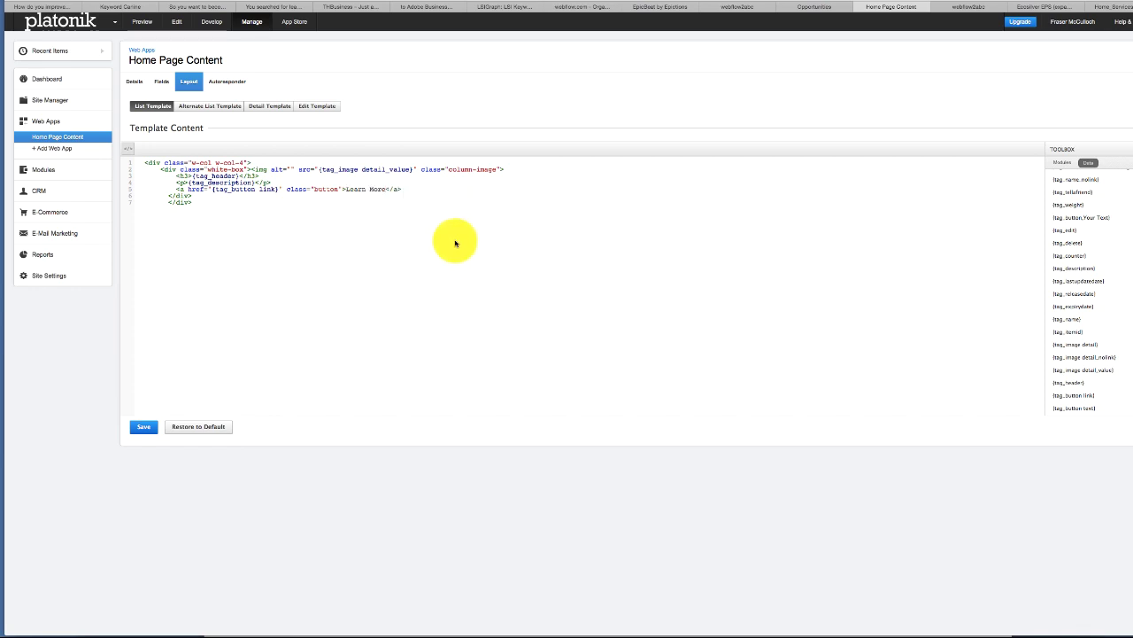
pyautogui.press('BackSpace')
pyautogui.press('BackSpace')
pyautogui.press('BackSpace')
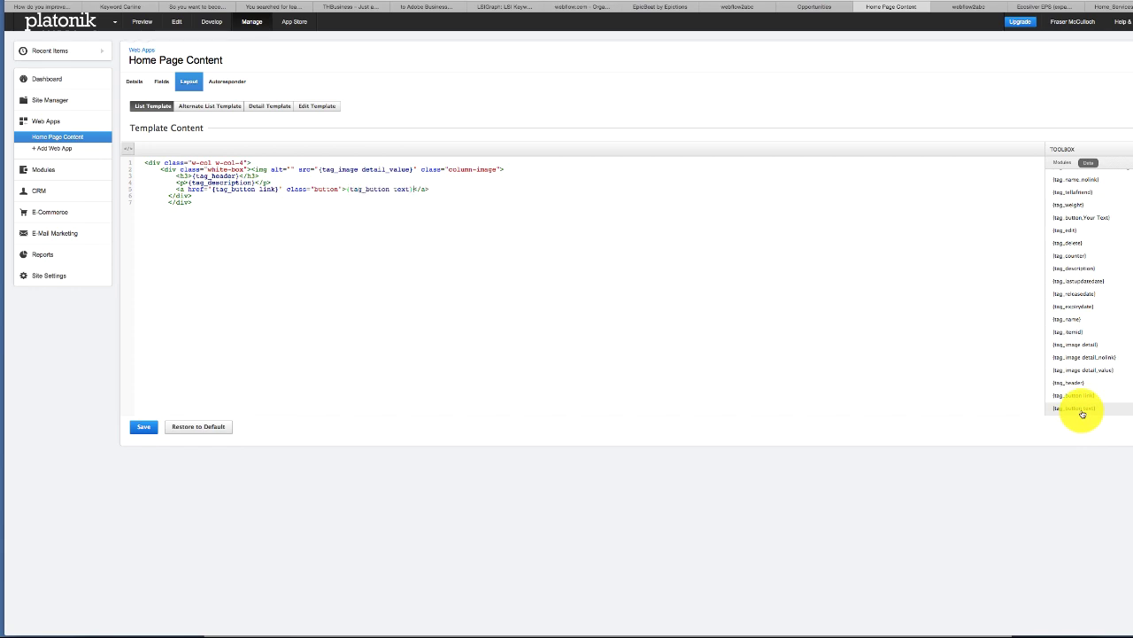
pyautogui.click(143, 427)
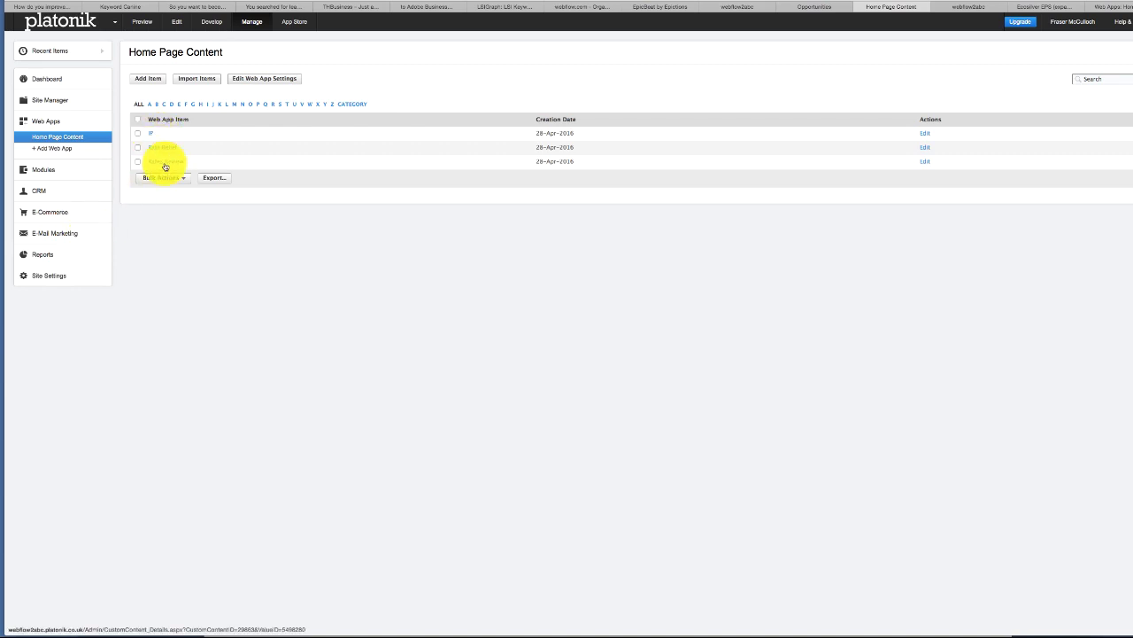
# - Give the IP item button link /contact.html and button text 'Call Us', and save
pyautogui.click(165, 165)
pyautogui.click(268, 255)
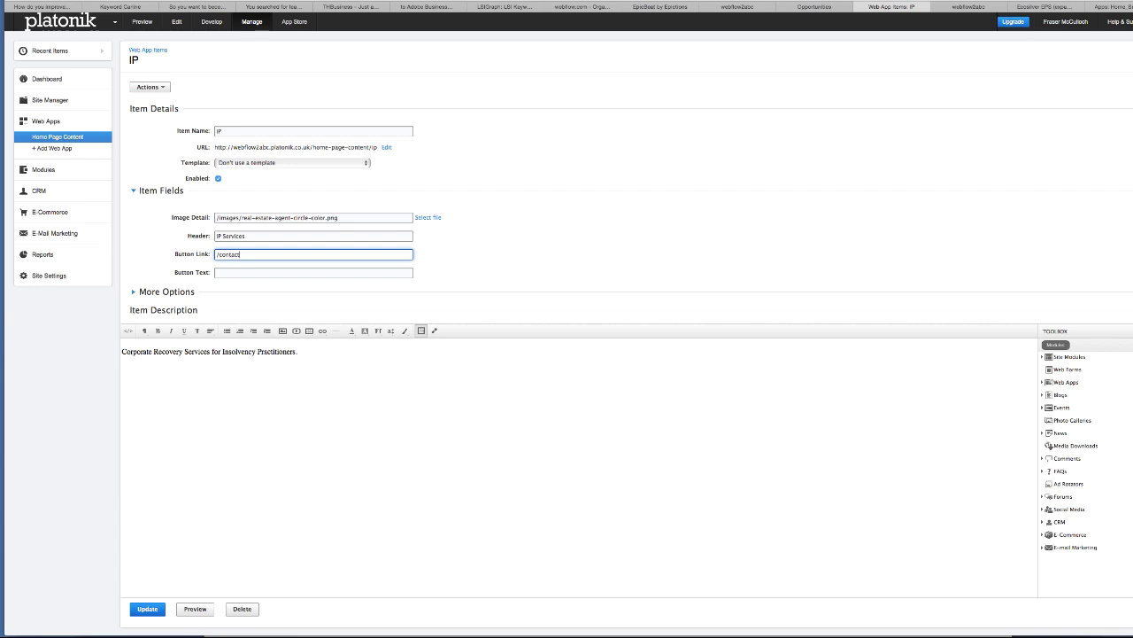
pyautogui.click(303, 272)
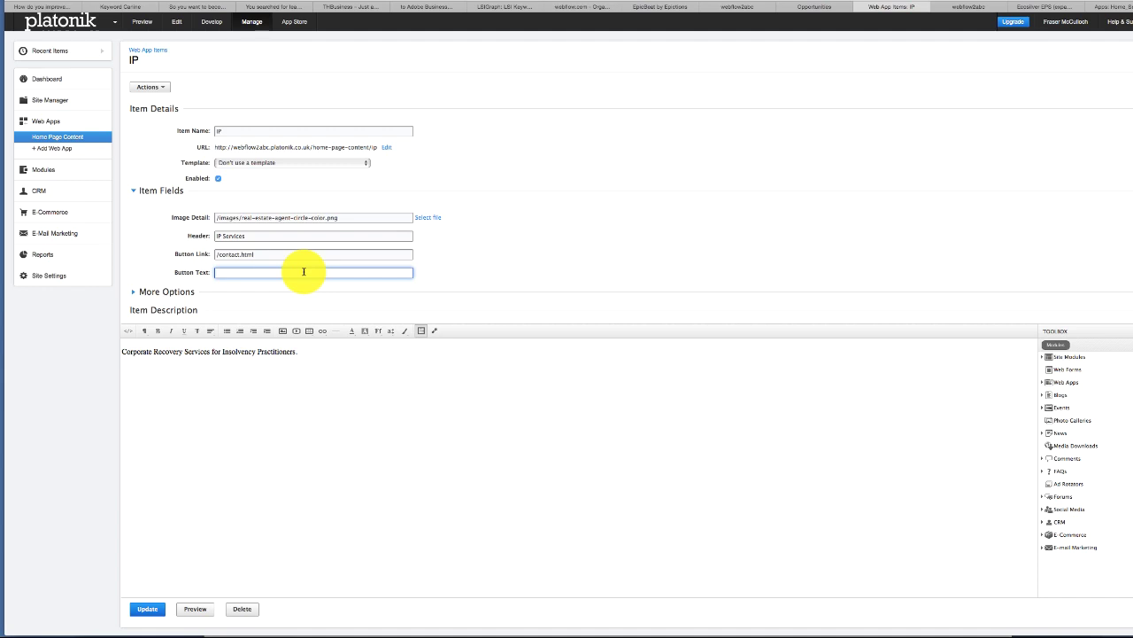
pyautogui.write('C')
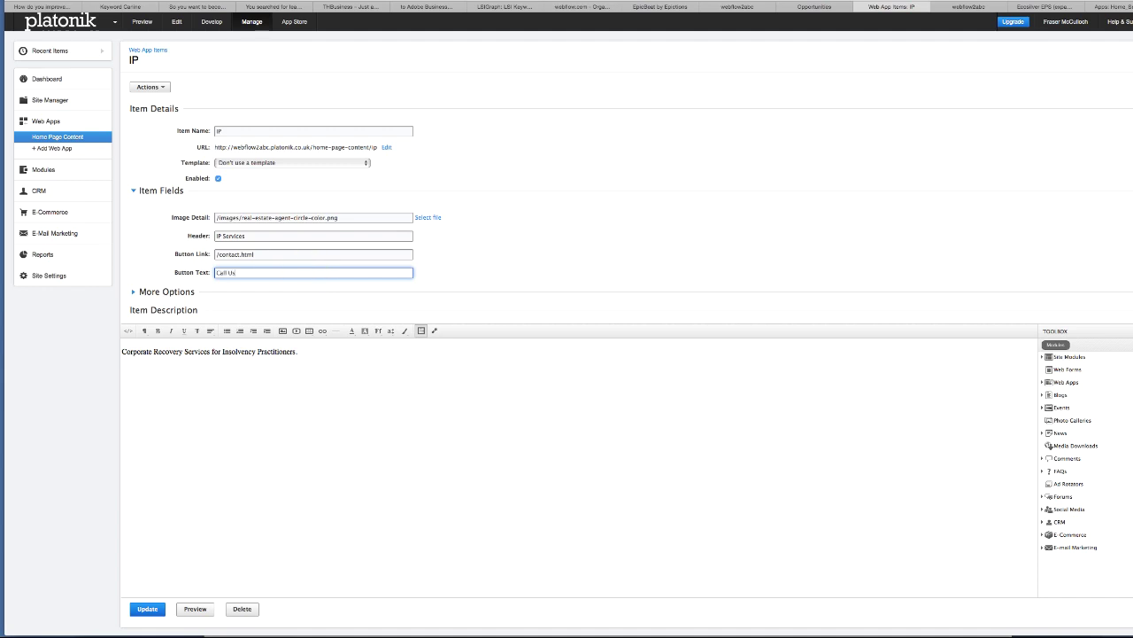
pyautogui.write('all Us')
pyautogui.click(147, 608)
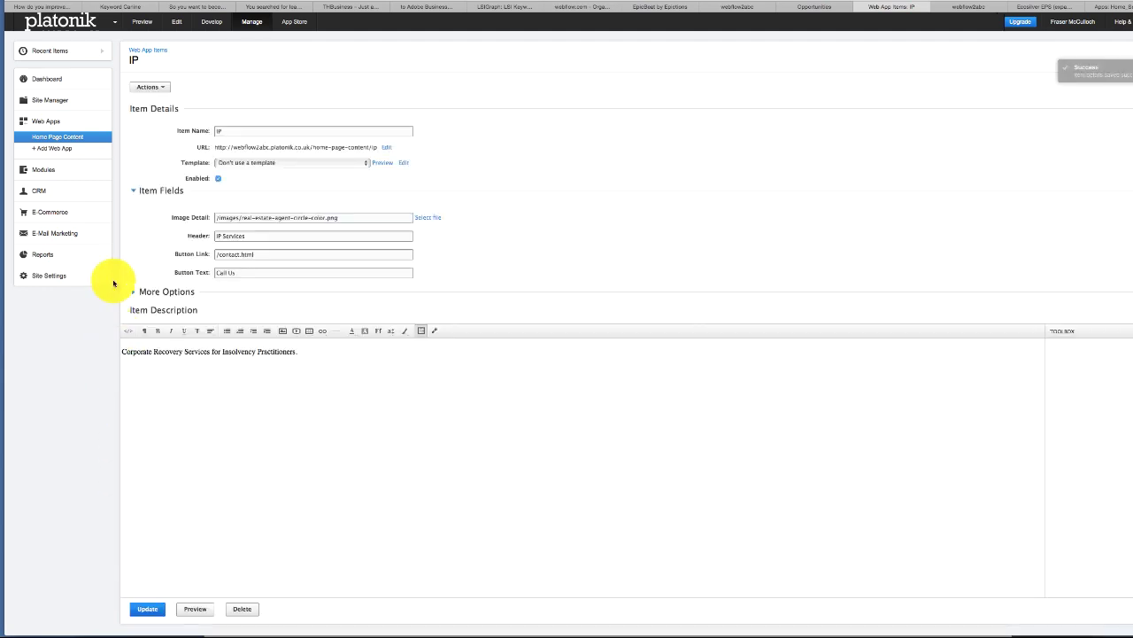
# - Set the Rate Relief item's button text to 'Phone Us' and save
pyautogui.click(79, 140)
pyautogui.click(156, 143)
pyautogui.click(239, 273)
pyautogui.write('Phone Us')
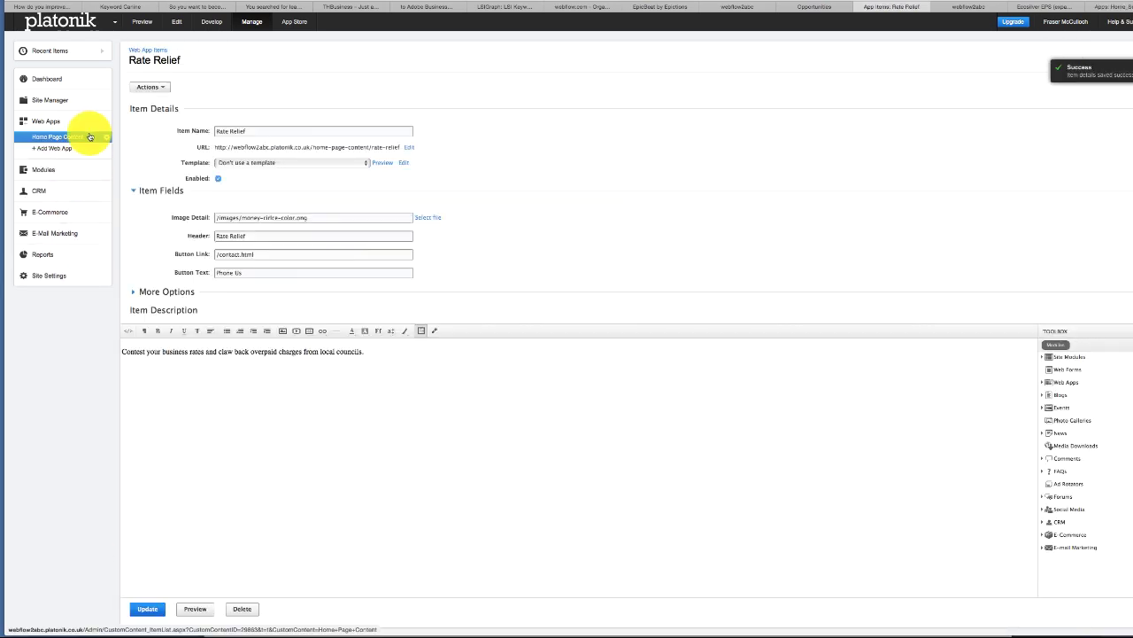
pyautogui.click(89, 136)
# - Give the Rates Review item button link /contact.html and button text 'Email Us', and save
pyautogui.click(144, 296)
pyautogui.click(128, 330)
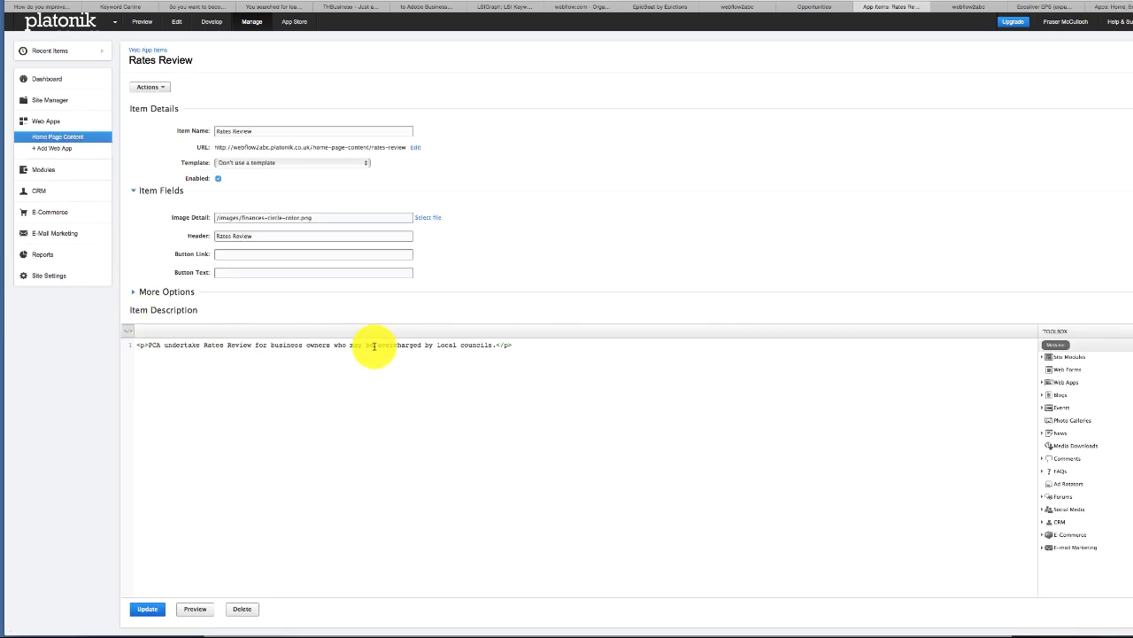
pyautogui.click(266, 254)
pyautogui.write('/contact')
pyautogui.press('Tab')
pyautogui.write('Find out')
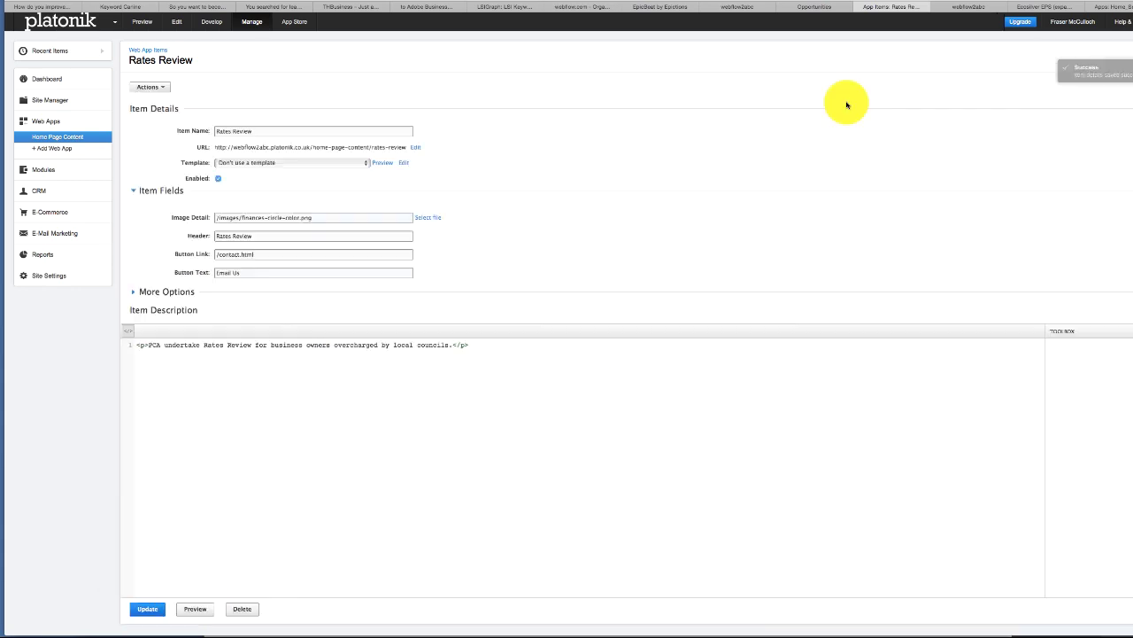
pyautogui.click(974, 8)
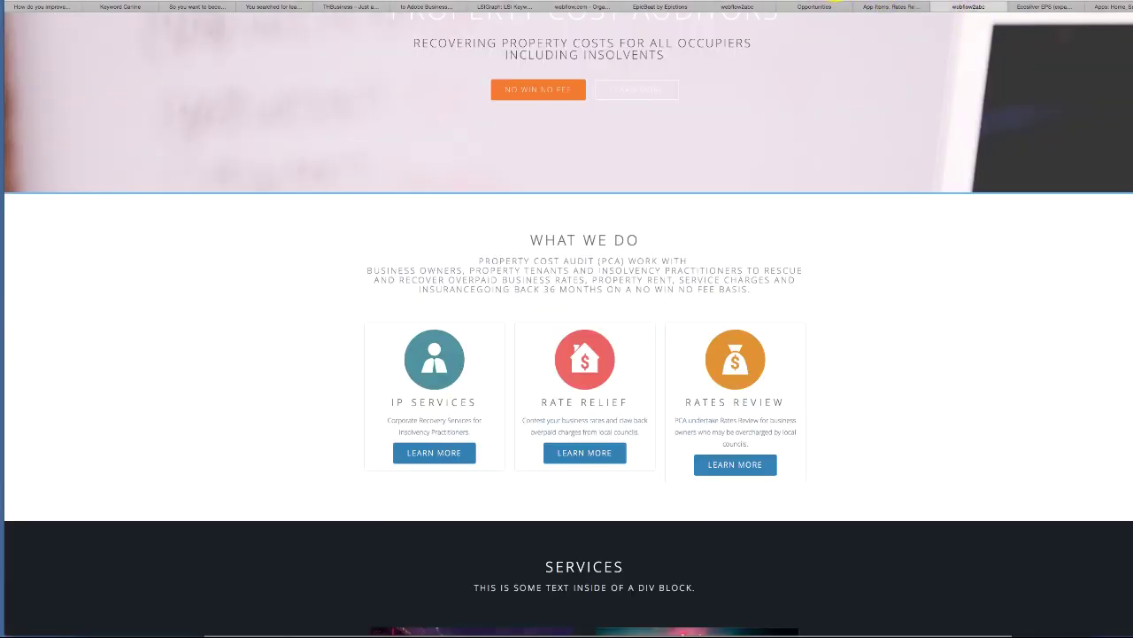
# - Reload the live home page, test the CALL US link, and review the CALL US, PHONE US, EMAIL US cards
pyautogui.press('super+r')
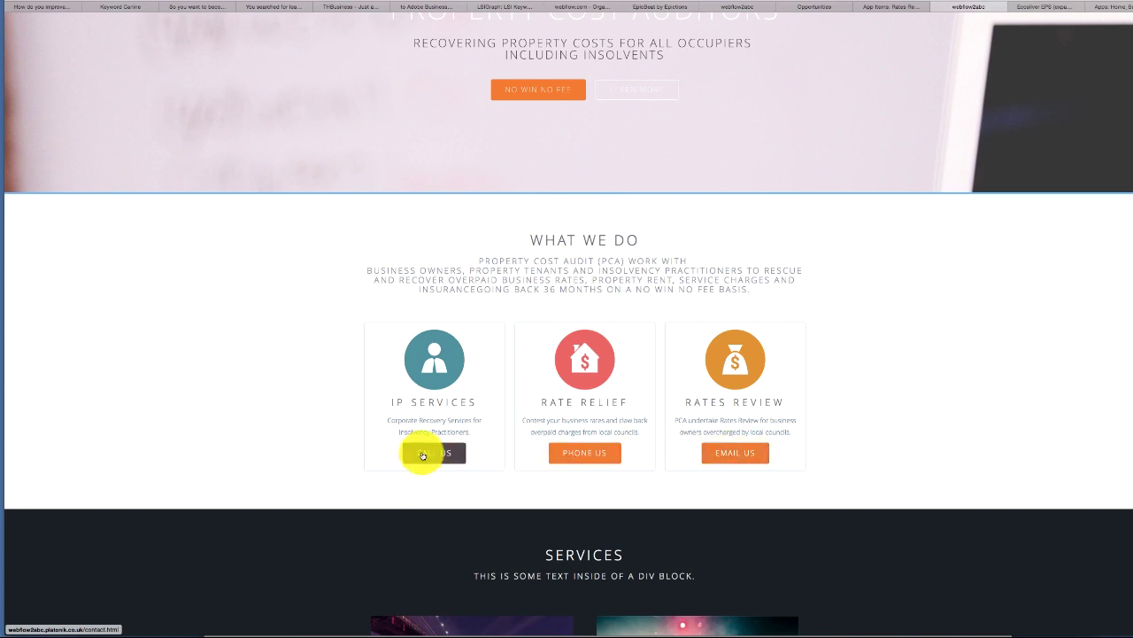
pyautogui.click(423, 454)
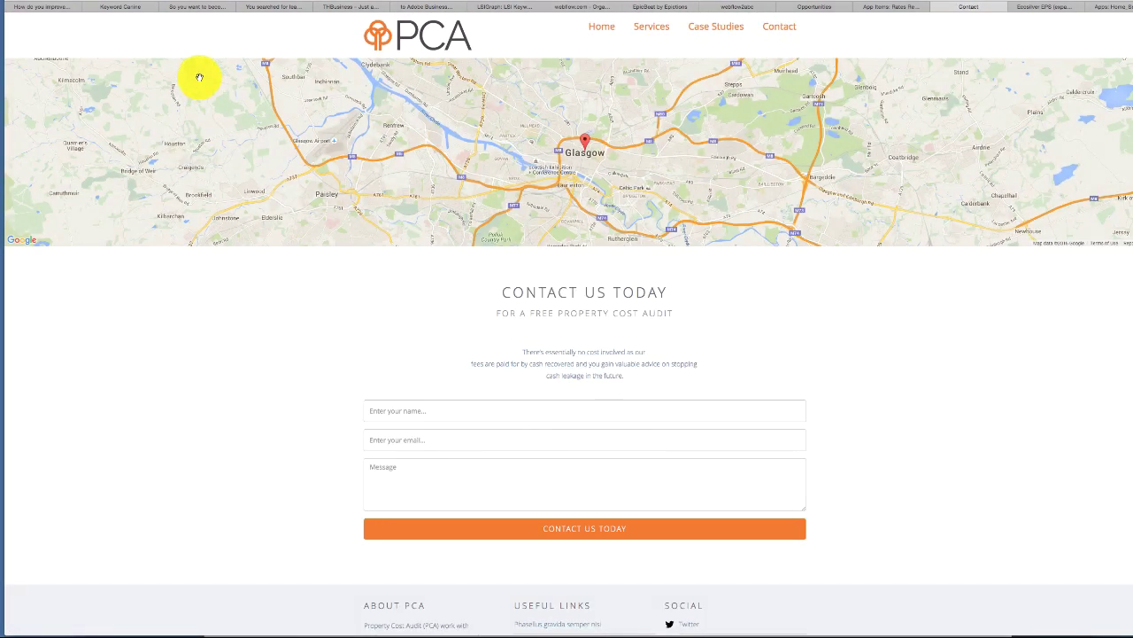
pyautogui.press('super+Left')
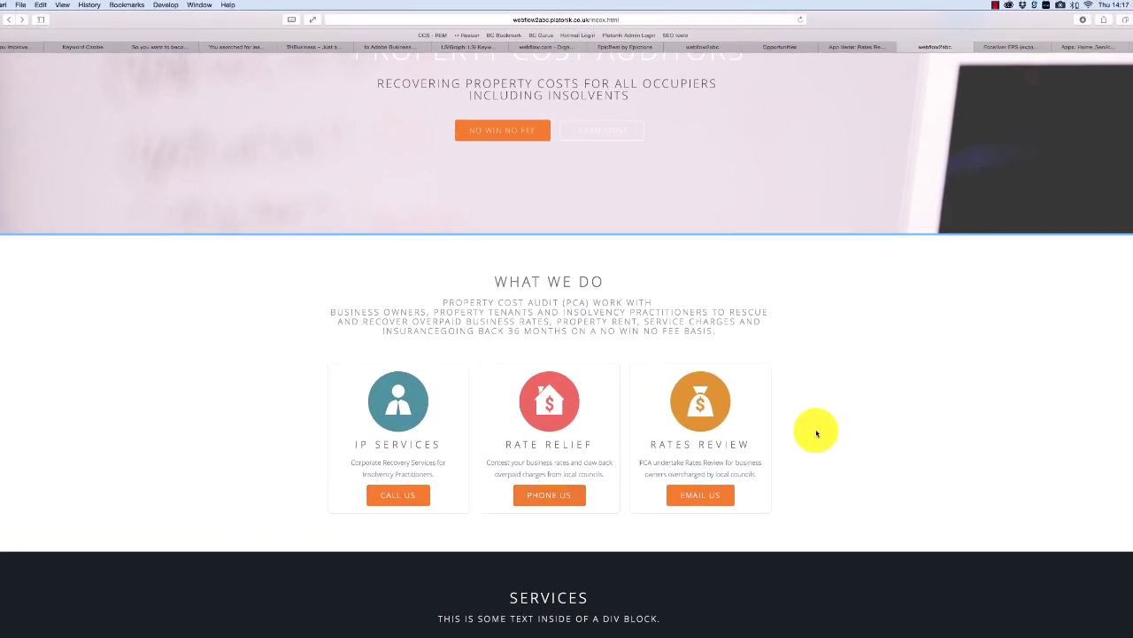
pyautogui.scroll(-5, 1125, 309)
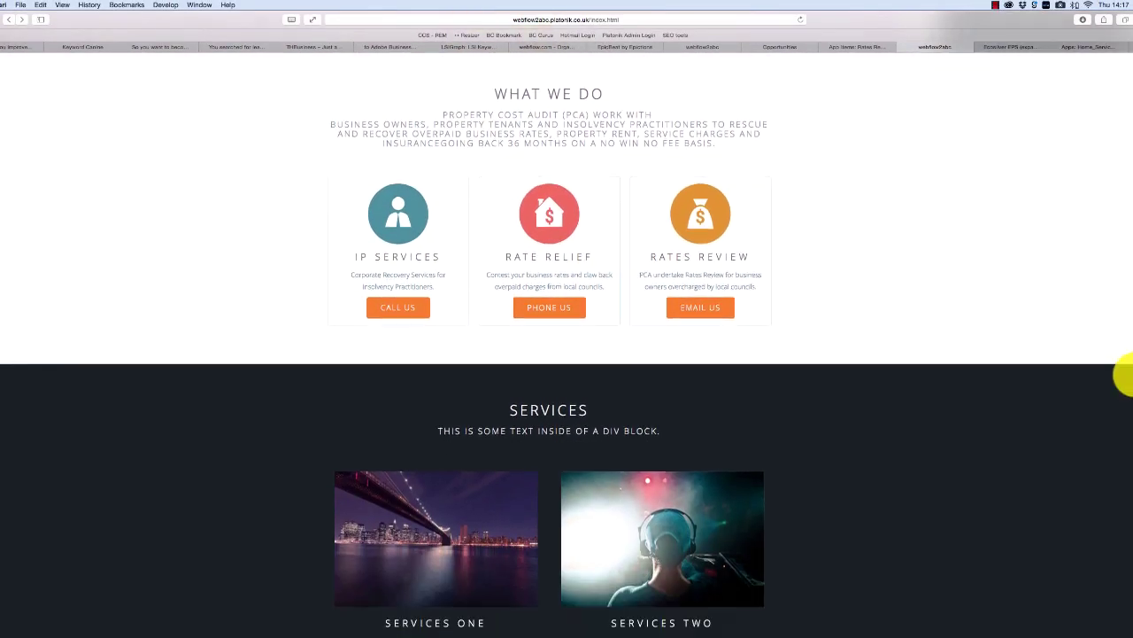
pyautogui.scroll(-8, 1122, 418)
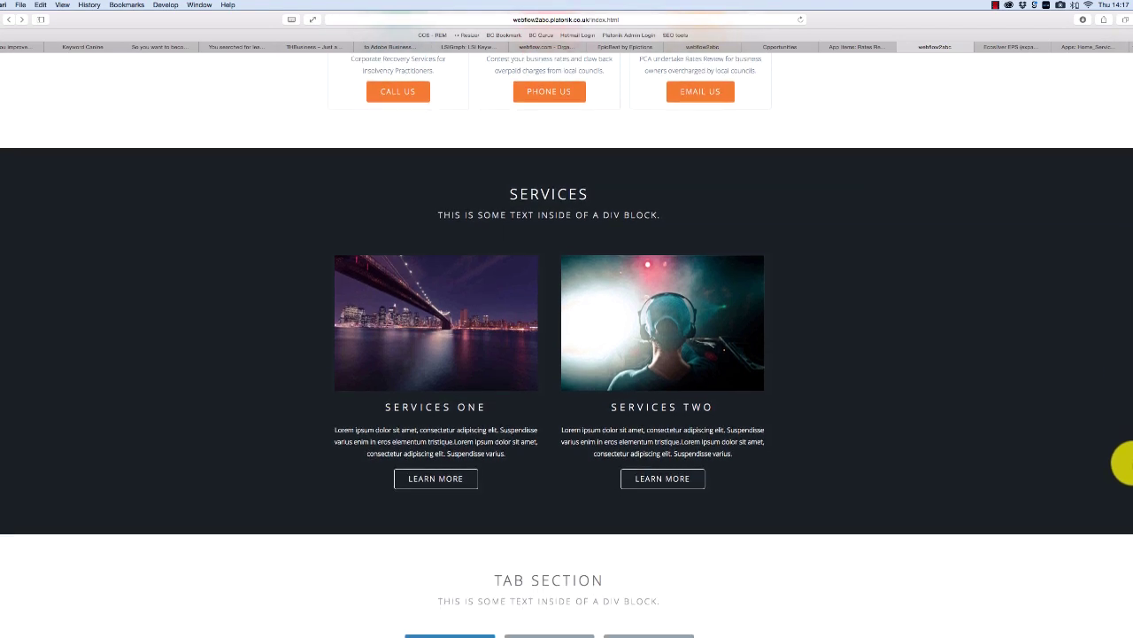
pyautogui.scroll(-4, 1122, 584)
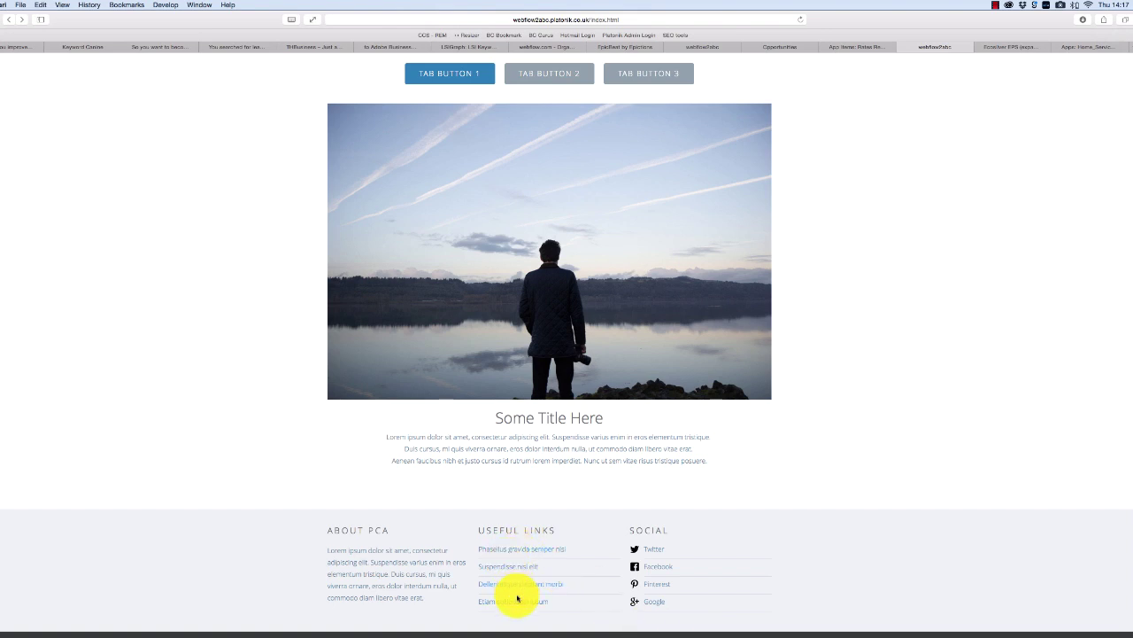
pyautogui.scroll(20, 1122, 461)
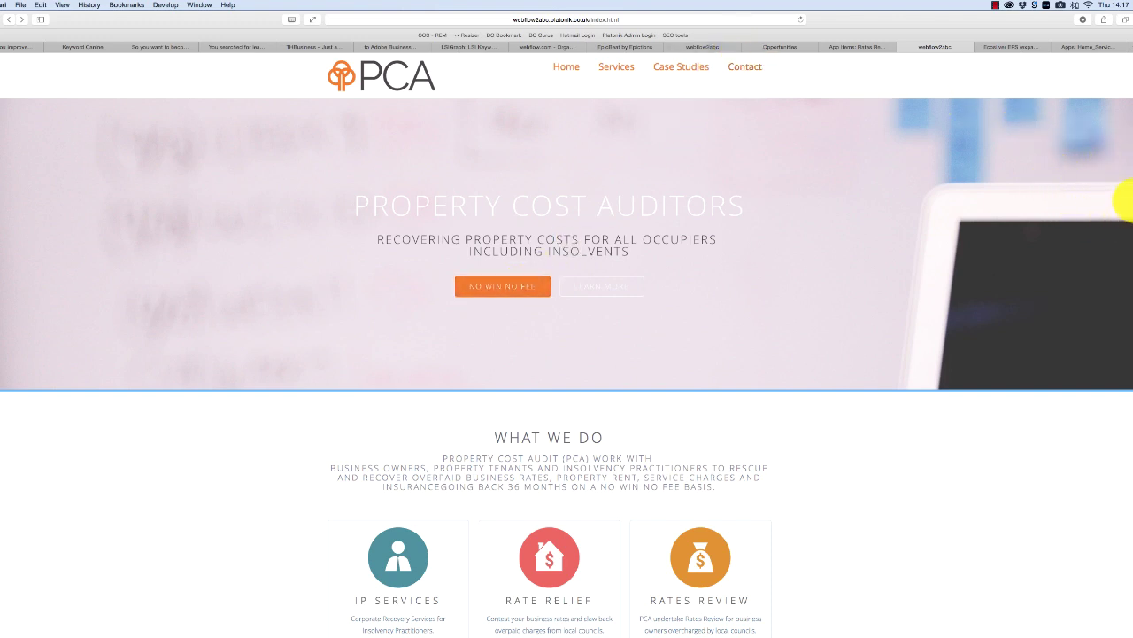
pyautogui.scroll(-1, 1122, 202)
pyautogui.scroll(1, 1127, 265)
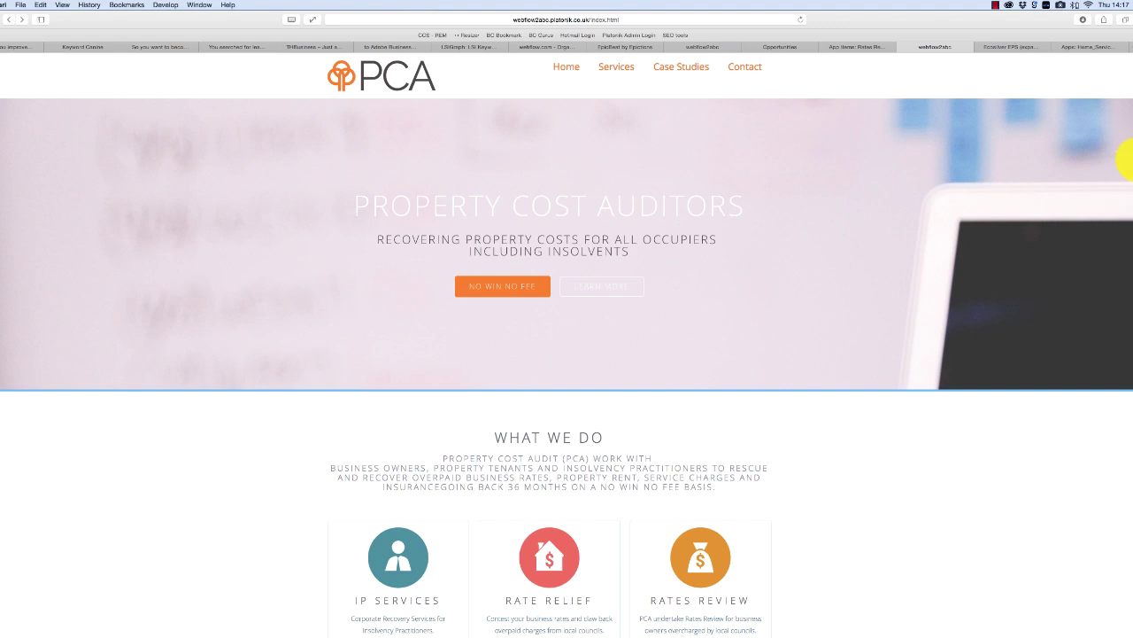
pyautogui.scroll(-3, 1127, 161)
pyautogui.scroll(3, 1121, 209)
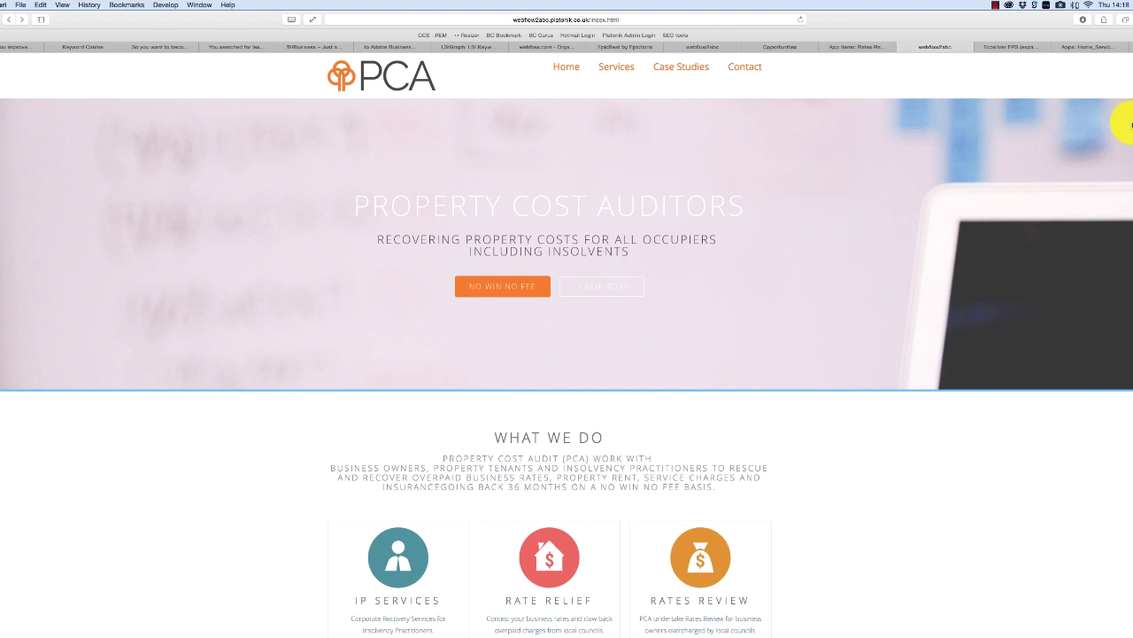
pyautogui.scroll(-5, 1124, 125)
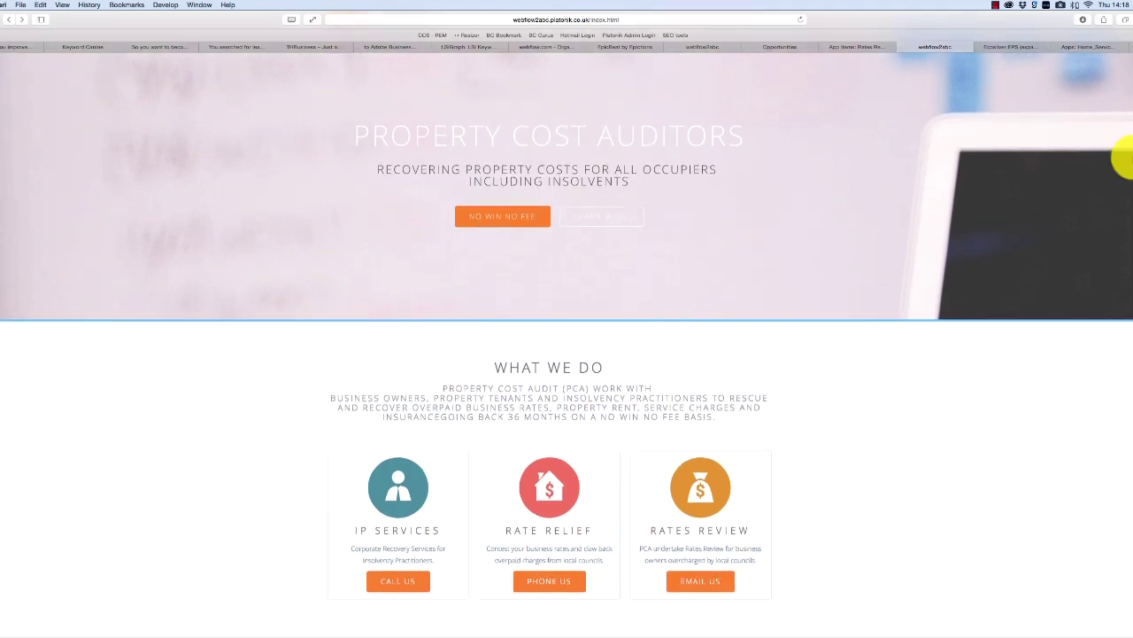